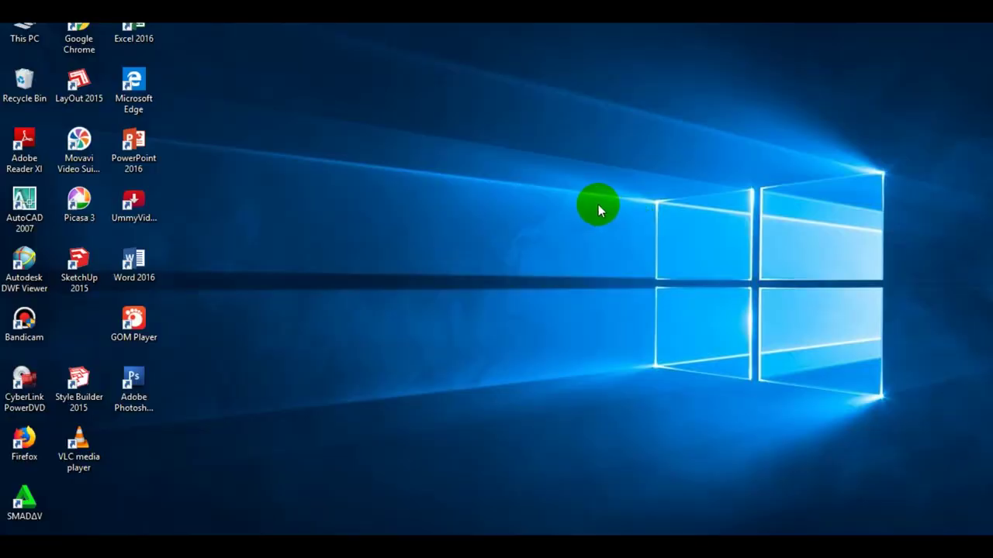
Step: Refresh the desktop and launch SketchUp with a new empty model
{"action": "right_click", "coordinate": [598, 210]}
{"action": "left_click", "coordinate": [624, 240]}
{"action": "double_click", "coordinate": [79, 268]}
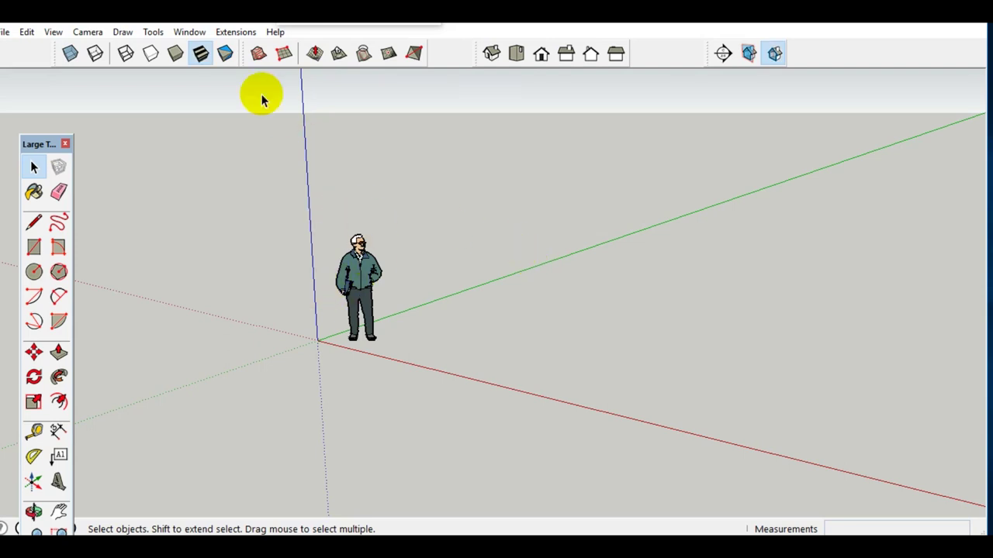
Step: Apply the Simple Style with blue sky and green ground from the Styles panel
{"action": "left_click", "coordinate": [189, 32]}
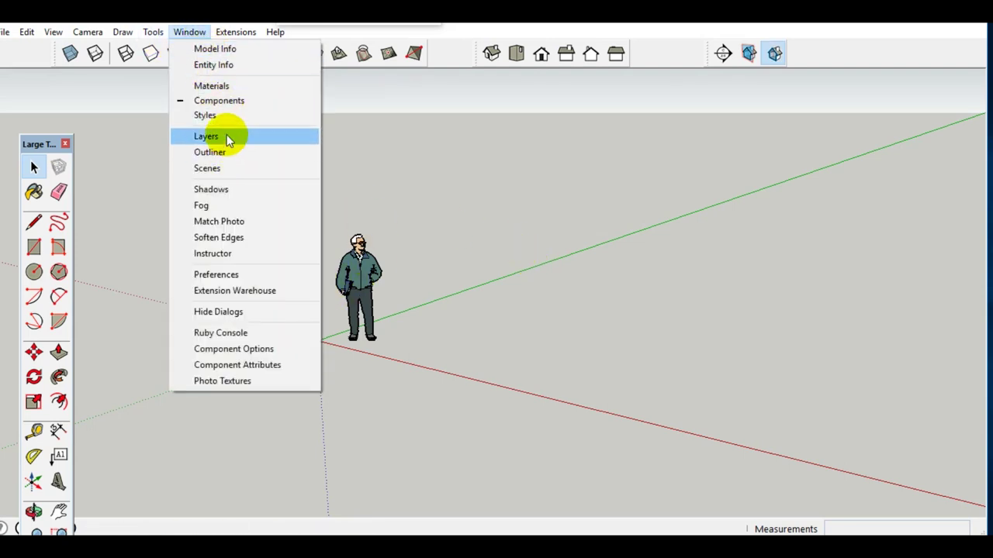
{"action": "left_click", "coordinate": [220, 115]}
{"action": "left_click", "coordinate": [842, 385]}
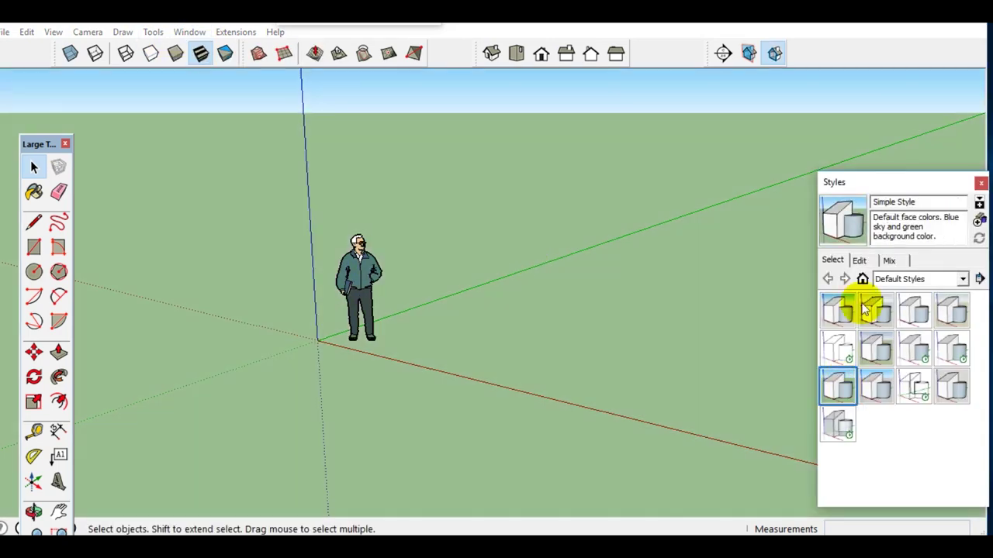
{"action": "left_click", "coordinate": [860, 261]}
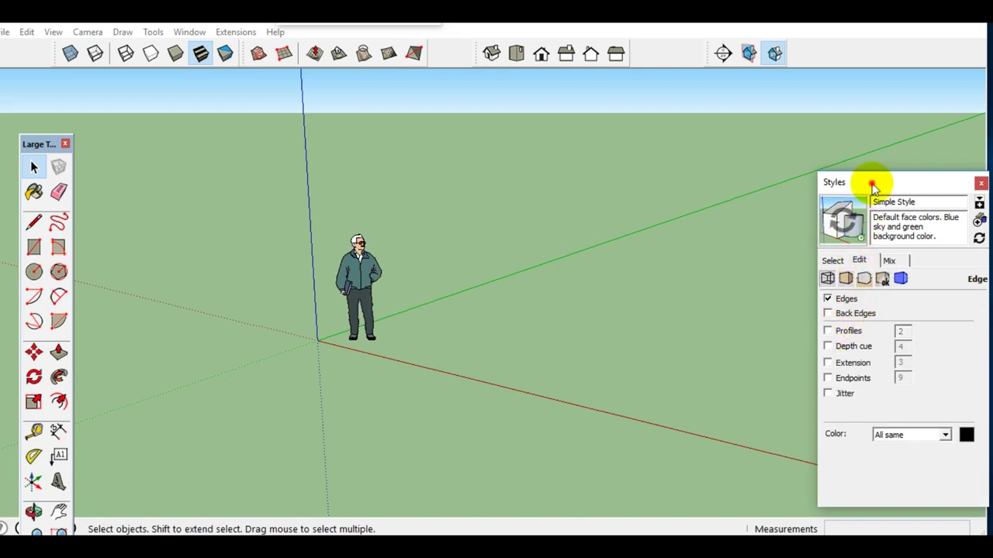
{"action": "left_click", "coordinate": [872, 185]}
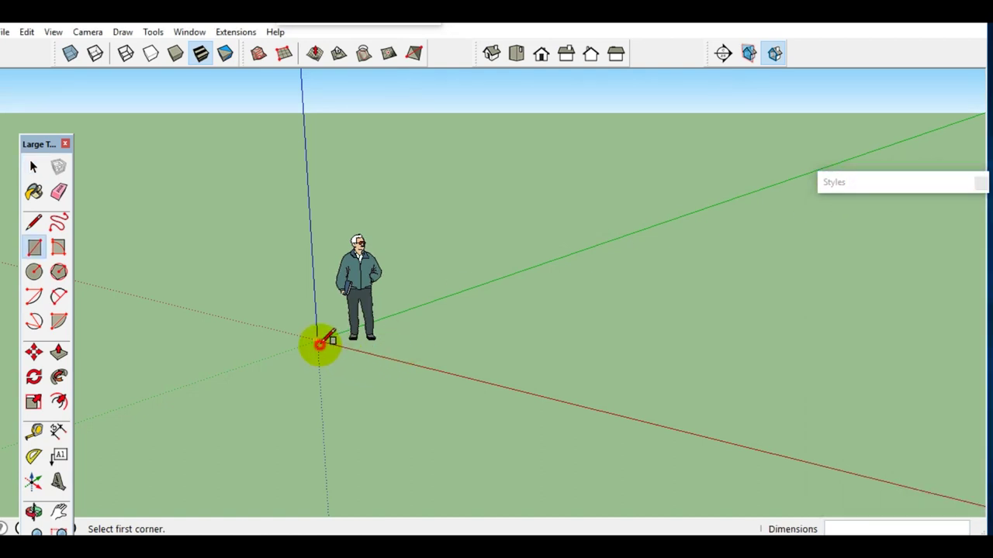
Step: Draw a large ground rectangle, make it a group, and view it from Top
{"action": "left_click", "coordinate": [972, 220]}
{"action": "key", "text": "space"}
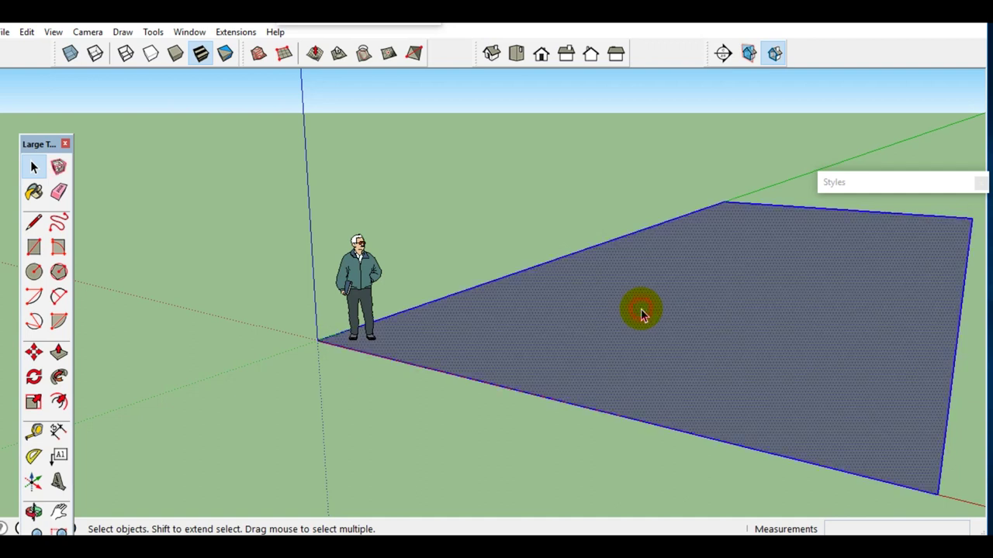
{"action": "right_click", "coordinate": [641, 312]}
{"action": "left_click", "coordinate": [696, 436]}
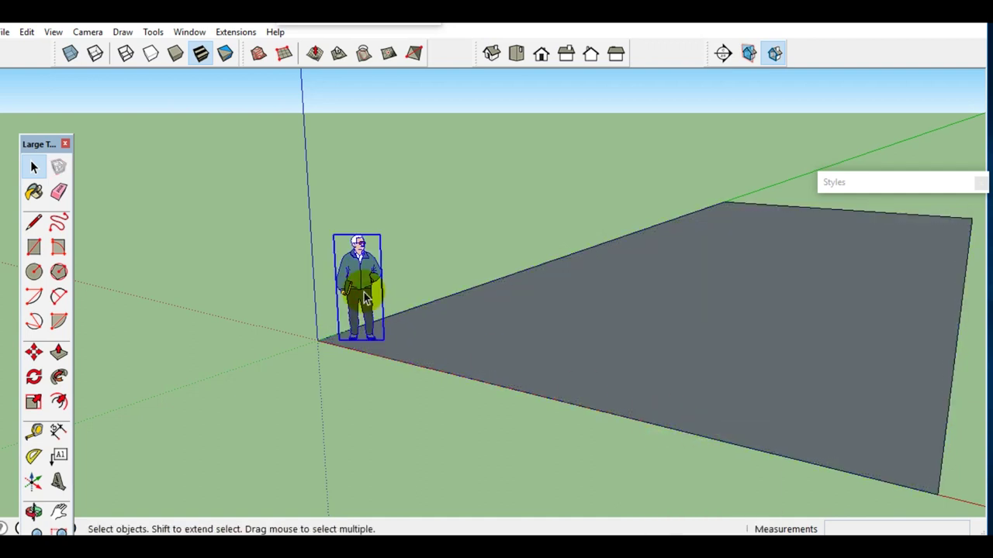
{"action": "left_click", "coordinate": [517, 55]}
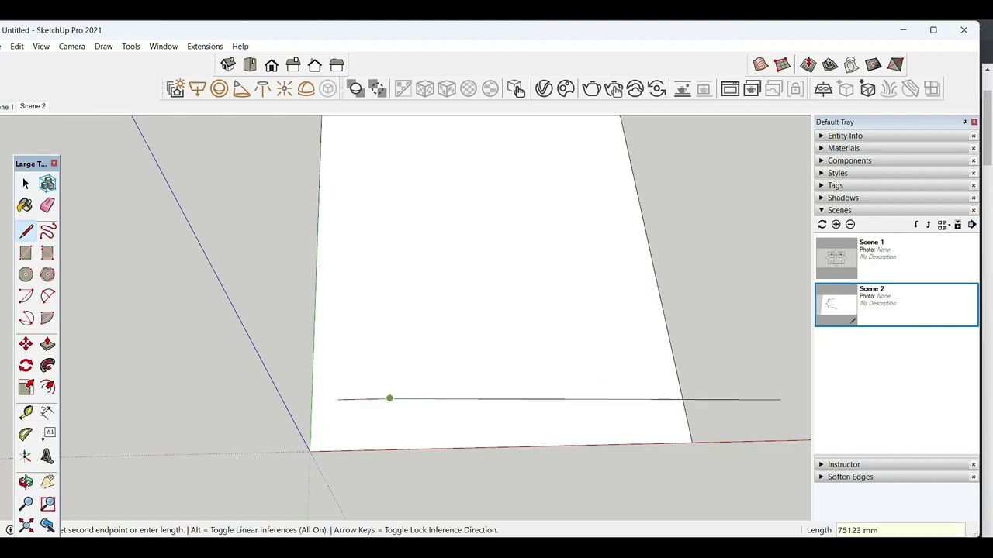
Step: Select the drawn outline and place a copy mirrored along the red axis against it
{"action": "scroll", "coordinate": [317, 402], "scroll_direction": "up", "scroll_amount": 2}
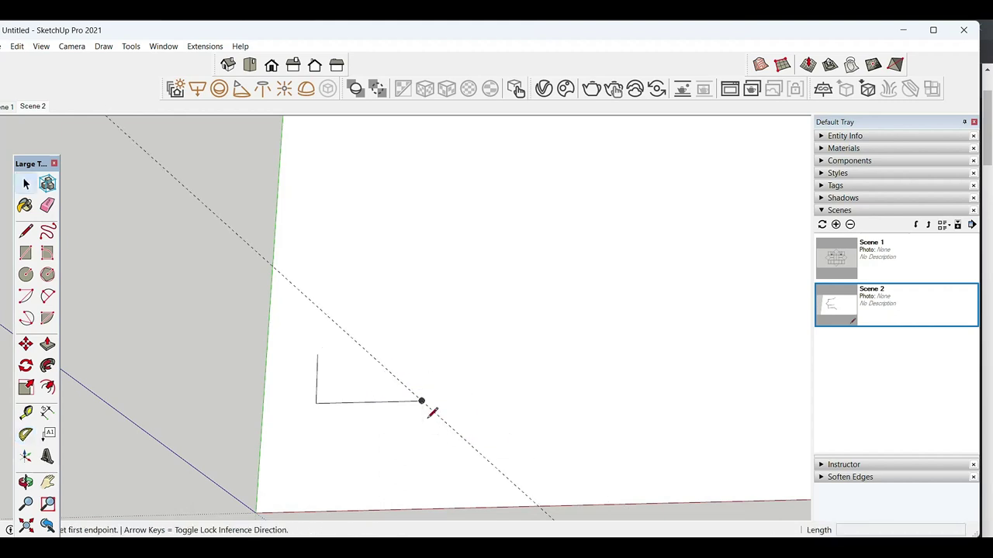
{"action": "scroll", "coordinate": [320, 358], "scroll_direction": "up", "scroll_amount": 2}
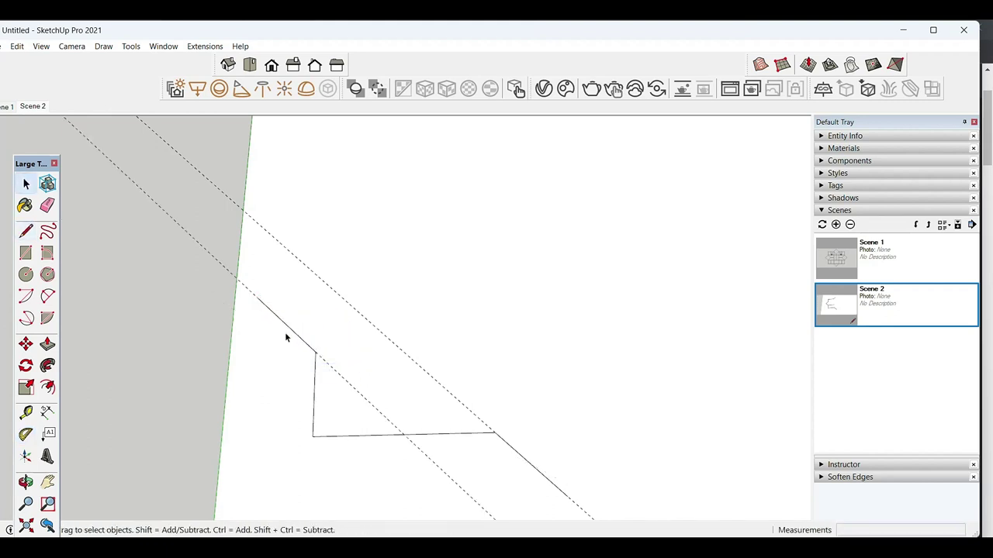
{"action": "scroll", "coordinate": [415, 450], "scroll_direction": "down", "scroll_amount": 2}
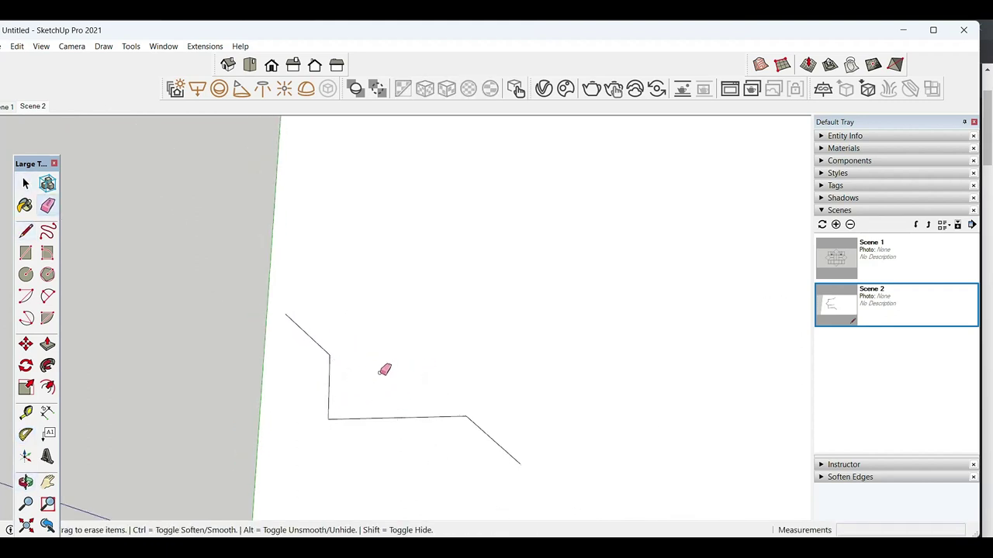
{"action": "key", "text": "space"}
{"action": "scroll", "coordinate": [348, 343], "scroll_direction": "down", "scroll_amount": 2}
{"action": "key", "text": "ctrl+a"}
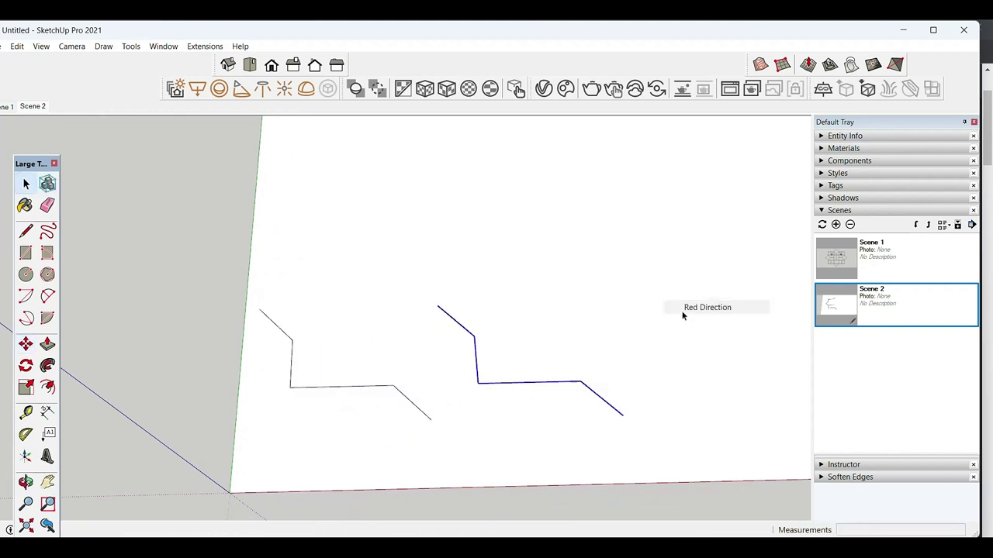
{"action": "left_click", "coordinate": [683, 313]}
{"action": "scroll", "coordinate": [437, 446], "scroll_direction": "up", "scroll_amount": 1}
{"action": "left_click", "coordinate": [436, 409]}
{"action": "key", "text": "space"}
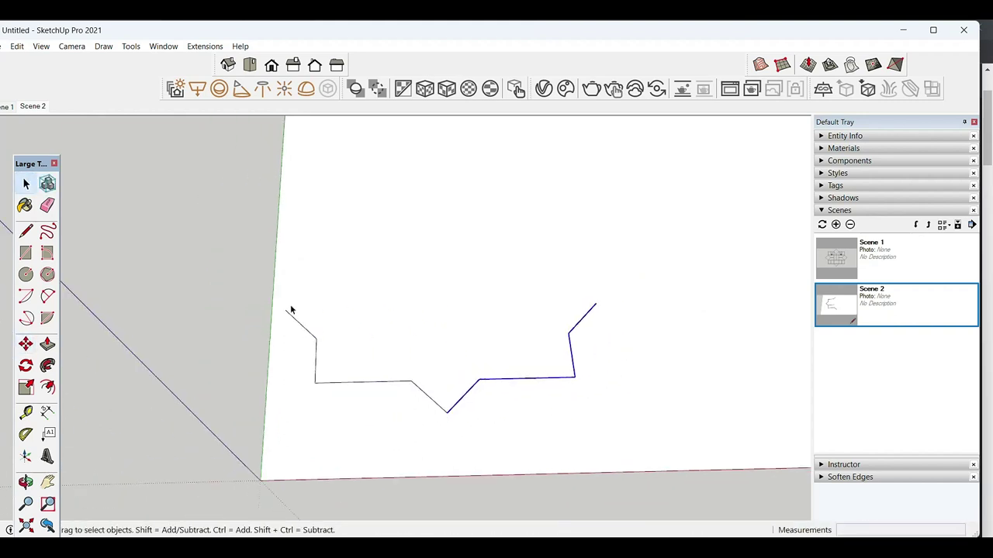
Step: Close the outline's ends and add a vertical edge, erasing the stray segment above
{"action": "left_click_drag", "start_coordinate": [305, 314], "coordinate": [345, 395]}
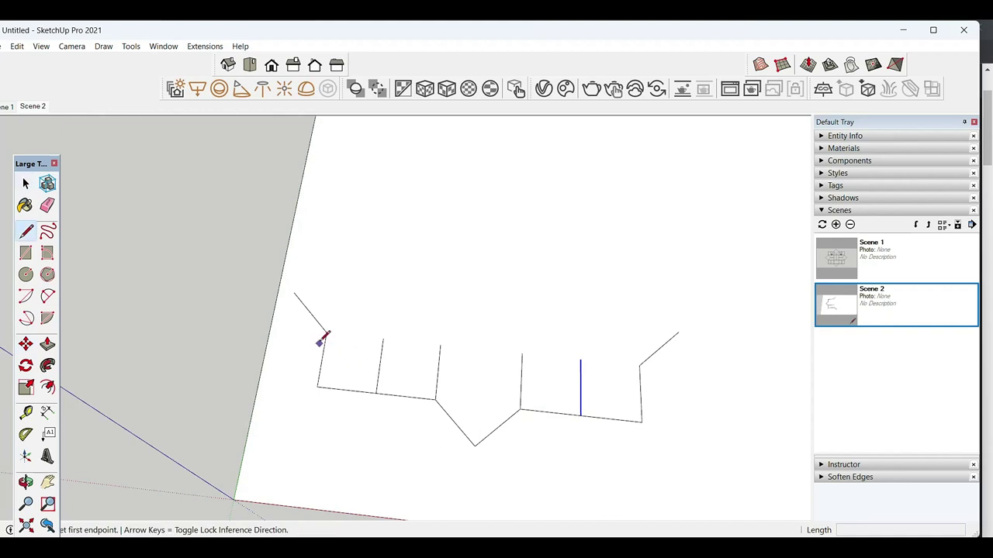
{"action": "left_click", "coordinate": [639, 364]}
{"action": "key", "text": "space"}
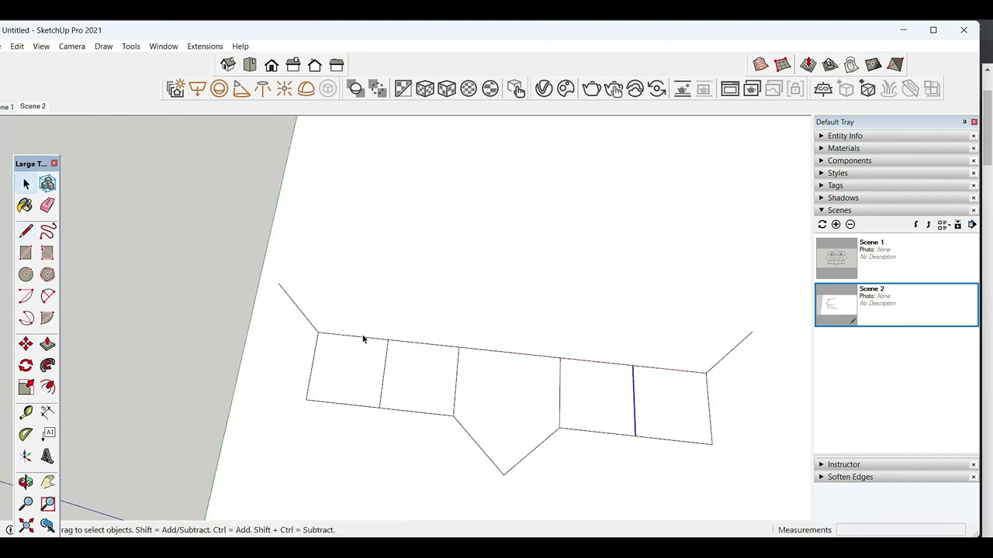
{"action": "scroll", "coordinate": [268, 206], "scroll_direction": "up", "scroll_amount": 1}
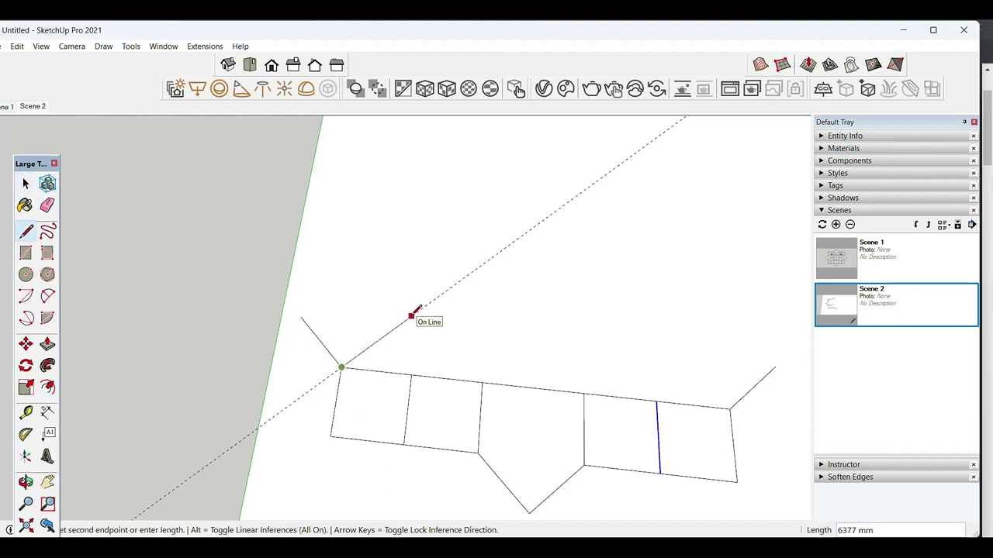
{"action": "left_click", "coordinate": [481, 382]}
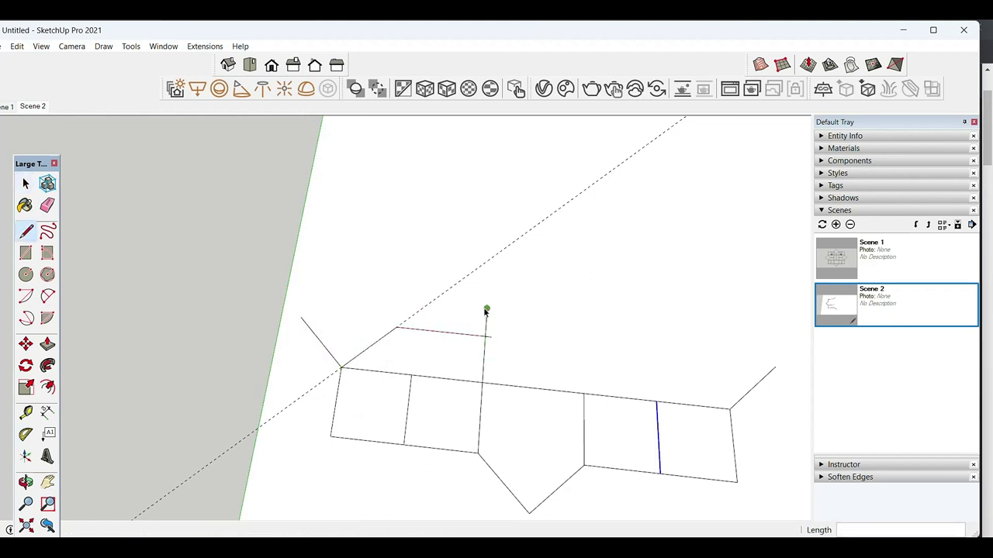
{"action": "left_click", "coordinate": [485, 310]}
{"action": "key", "text": "e"}
{"action": "scroll", "coordinate": [495, 348], "scroll_direction": "up", "scroll_amount": 1}
{"action": "left_click", "coordinate": [484, 319]}
{"action": "key", "text": "space"}
Step: Add a bay rectangle above the top edge, split by a vertical dividing line
{"action": "left_click", "coordinate": [606, 404]}
{"action": "left_click", "coordinate": [481, 335]}
{"action": "key", "text": "l"}
{"action": "left_click", "coordinate": [541, 399]}
{"action": "left_click", "coordinate": [543, 342]}
{"action": "key", "text": "space"}
{"action": "scroll", "coordinate": [280, 341], "scroll_direction": "down", "scroll_amount": 1}
{"action": "key", "text": "e"}
{"action": "left_click_drag", "start_coordinate": [235, 279], "coordinate": [483, 521]}
Step: Copy the half plan, flip it along the green axis, and place it beside the lower row
{"action": "middle_click_drag", "start_coordinate": [483, 521], "coordinate": [401, 437]}
{"action": "key", "text": "m"}
{"action": "key", "text": "ctrl"}
{"action": "left_click", "coordinate": [405, 419]}
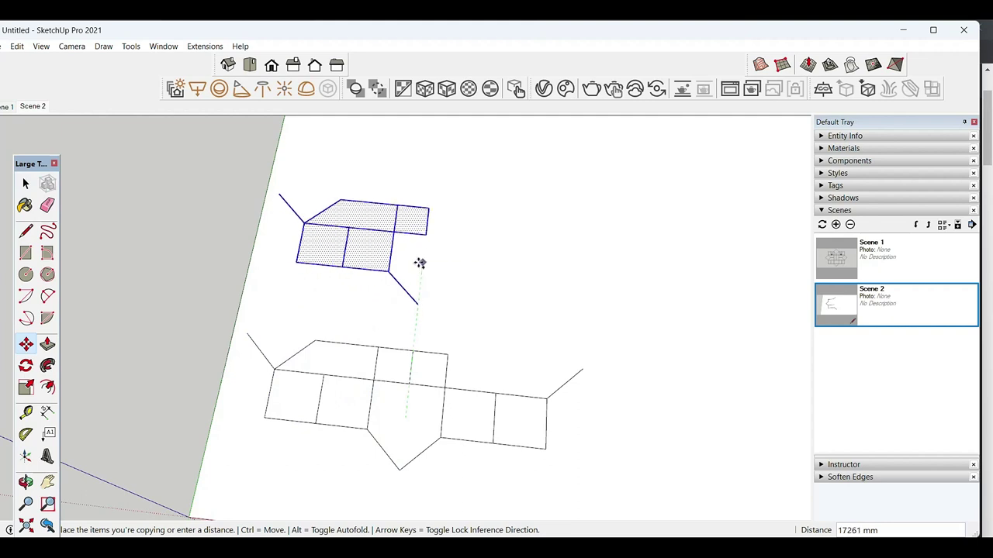
{"action": "right_click", "coordinate": [420, 266]}
{"action": "key", "text": "space"}
{"action": "right_click", "coordinate": [362, 251]}
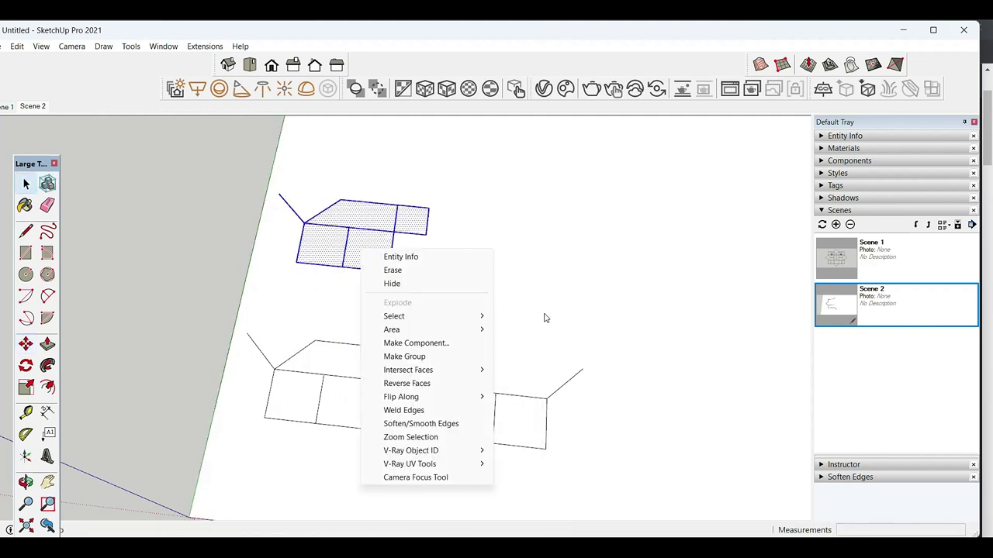
{"action": "left_click", "coordinate": [525, 409]}
{"action": "key", "text": "m"}
{"action": "left_click", "coordinate": [416, 322]}
{"action": "left_click", "coordinate": [414, 354]}
{"action": "key", "text": "space"}
Step: Flip the selected piece along the red axis and position it to complete the star
{"action": "mouse_move", "coordinate": [277, 261]}
{"action": "middle_mouse_down"}
{"action": "mouse_move", "coordinate": [398, 470]}
{"action": "mouse_move", "coordinate": [358, 422]}
{"action": "mouse_move", "coordinate": [379, 344]}
{"action": "mouse_move", "coordinate": [523, 262]}
{"action": "middle_mouse_up"}
{"action": "key", "text": "m"}
{"action": "left_click", "coordinate": [523, 261]}
{"action": "key", "text": "space"}
{"action": "right_click", "coordinate": [502, 279]}
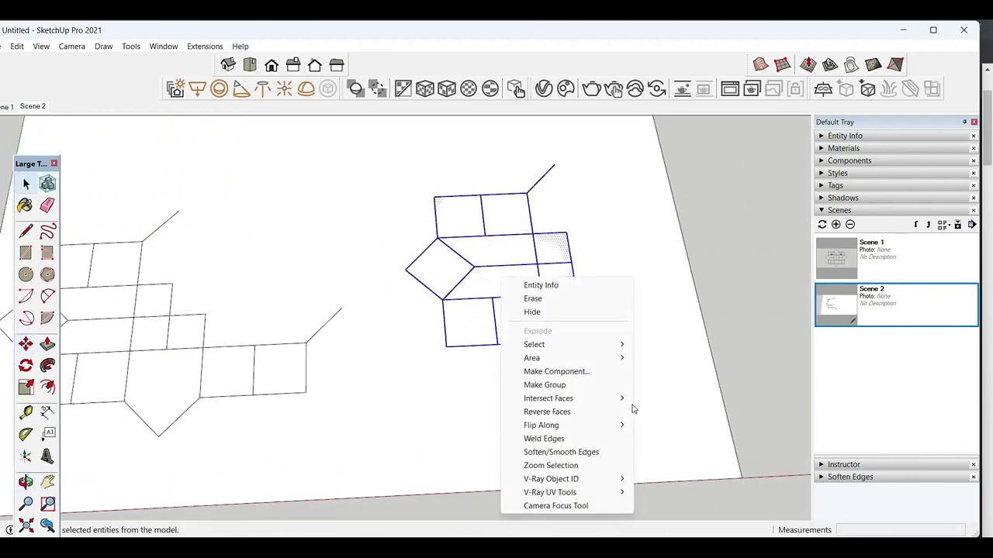
{"action": "mouse_move", "coordinate": [540, 425]}
{"action": "left_click", "coordinate": [668, 427]}
{"action": "key", "text": "m"}
{"action": "left_click", "coordinate": [411, 383]}
{"action": "left_click", "coordinate": [158, 434]}
{"action": "key", "text": "space"}
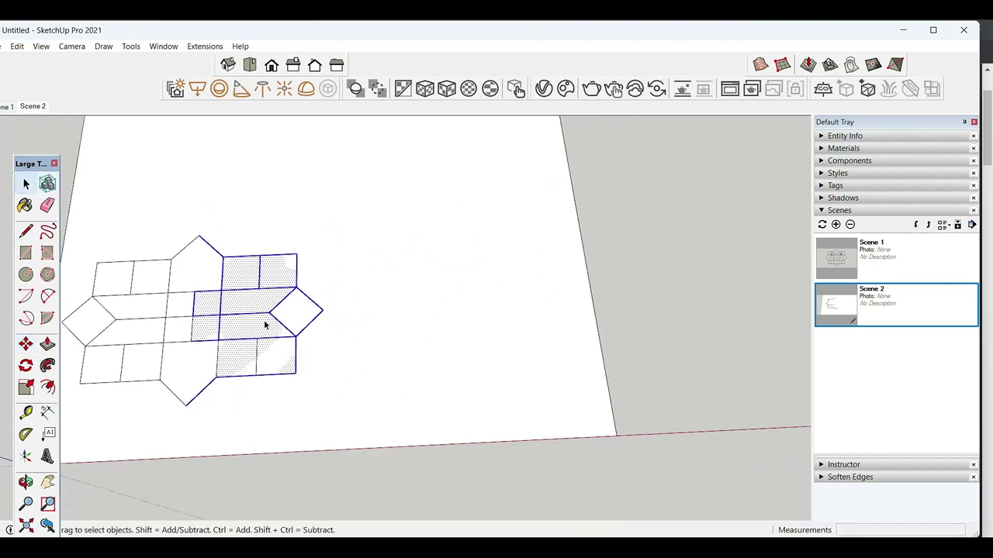
Step: Draw a small square below the star-shaped floor plan
{"action": "key", "text": "l"}
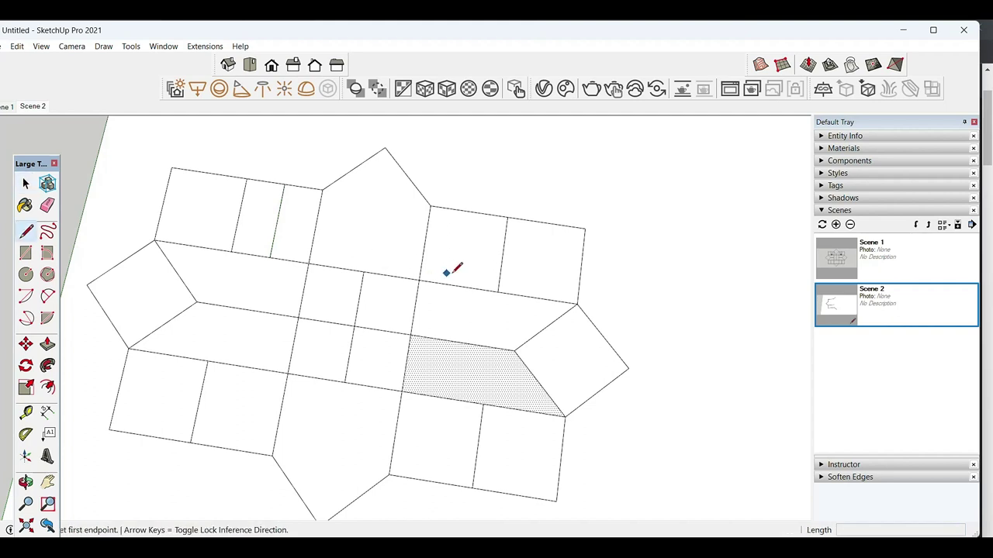
{"action": "left_click", "coordinate": [459, 286]}
{"action": "key", "text": "space"}
{"action": "scroll", "coordinate": [353, 341], "scroll_direction": "down", "scroll_amount": 5}
{"action": "scroll", "coordinate": [392, 385], "scroll_direction": "up", "scroll_amount": 5}
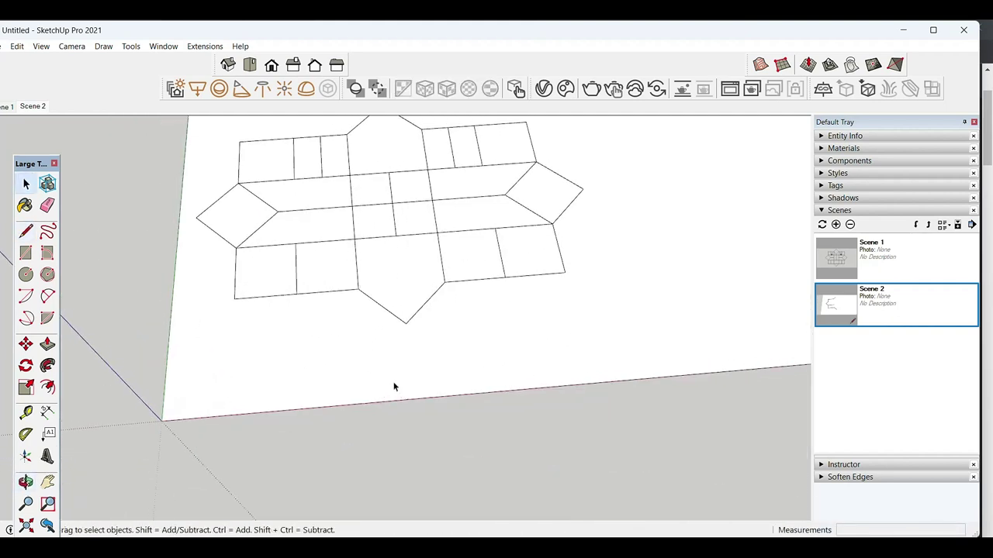
{"action": "key", "text": "r"}
{"action": "left_click", "coordinate": [383, 387]}
{"action": "scroll", "coordinate": [423, 353], "scroll_direction": "up", "scroll_amount": 2}
{"action": "key", "text": "space"}
{"action": "scroll", "coordinate": [399, 401], "scroll_direction": "up", "scroll_amount": 1}
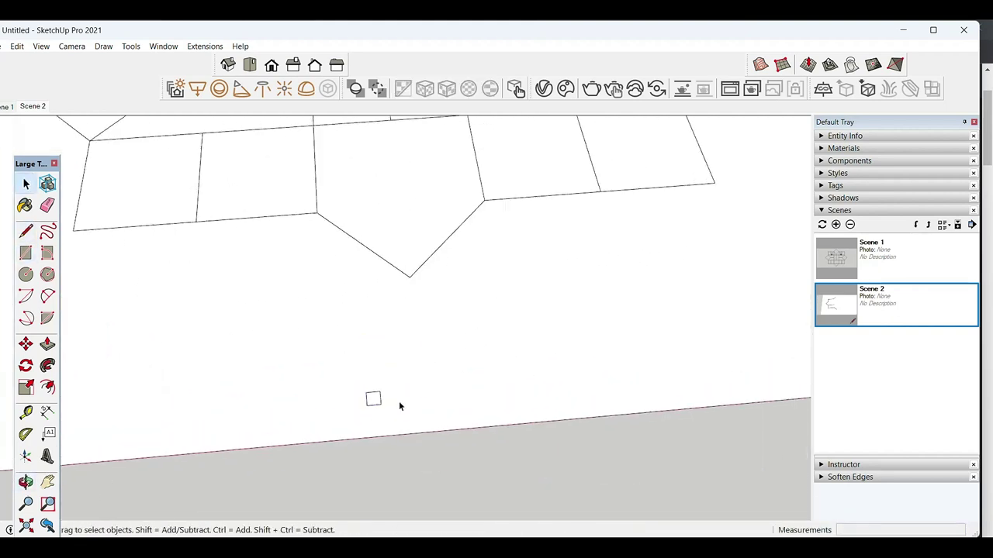
Step: Group the small square and turn it into a column component
{"action": "scroll", "coordinate": [377, 403], "scroll_direction": "up", "scroll_amount": 2}
{"action": "left_click", "coordinate": [376, 403]}
{"action": "scroll", "coordinate": [377, 403], "scroll_direction": "up", "scroll_amount": 1}
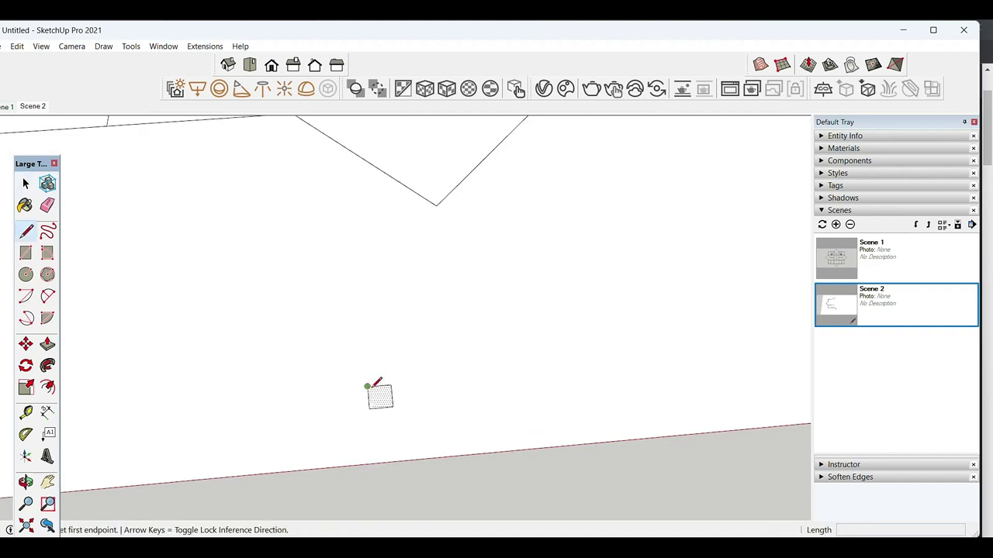
{"action": "key", "text": "space"}
{"action": "right_click", "coordinate": [378, 400]}
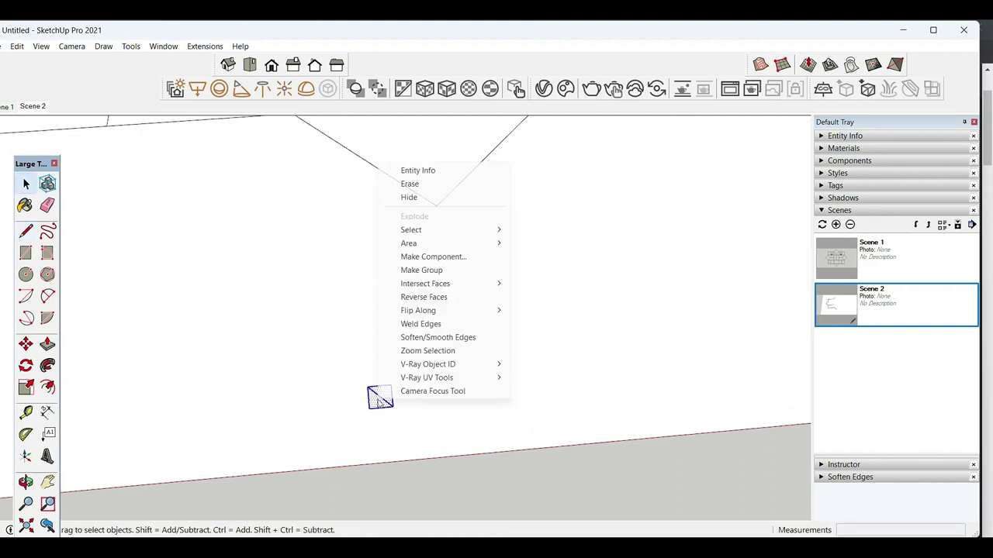
{"action": "left_click", "coordinate": [421, 270]}
{"action": "right_click", "coordinate": [369, 398]}
{"action": "left_click", "coordinate": [439, 243]}
{"action": "left_click", "coordinate": [510, 434]}
Step: Draw a 150 by 1000 beam rectangle beside the column and make it a component
{"action": "scroll", "coordinate": [473, 404], "scroll_direction": "down", "scroll_amount": 1}
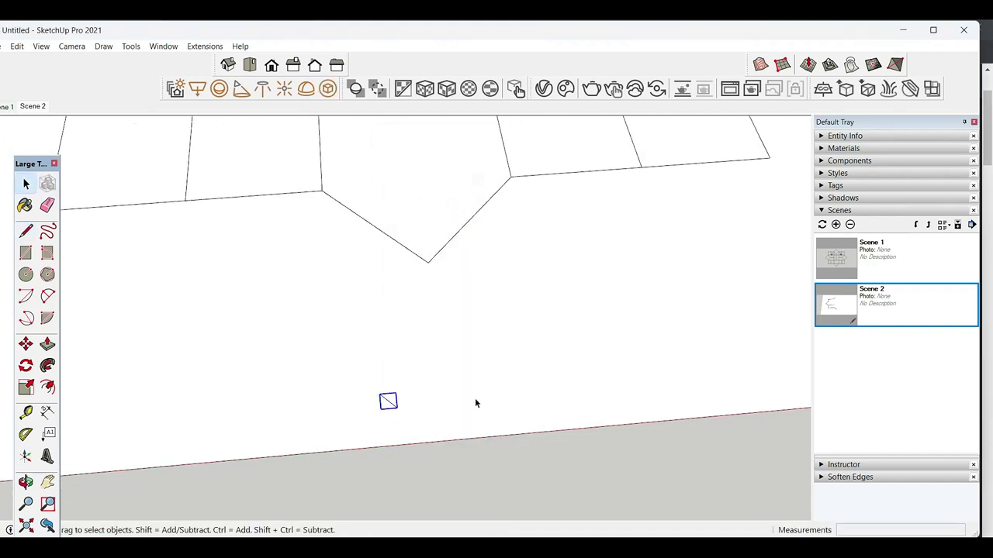
{"action": "key", "text": "r"}
{"action": "left_click", "coordinate": [452, 402]}
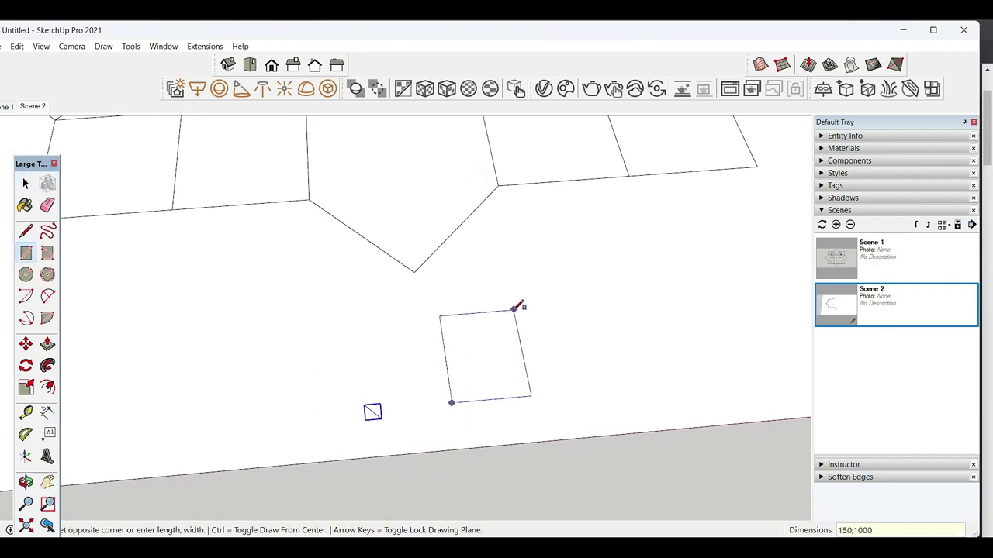
{"action": "scroll", "coordinate": [476, 455], "scroll_direction": "up", "scroll_amount": 2}
{"action": "key", "text": "space"}
{"action": "scroll", "coordinate": [458, 419], "scroll_direction": "up", "scroll_amount": 2}
{"action": "right_click", "coordinate": [455, 409]}
{"action": "key", "text": "Escape"}
{"action": "right_click", "coordinate": [475, 409]}
{"action": "left_click", "coordinate": [516, 254]}
{"action": "left_click", "coordinate": [509, 435]}
Step: Move the beam rectangle so it attaches to the column square
{"action": "mouse_move", "coordinate": [505, 439]}
{"action": "middle_mouse_down"}
{"action": "mouse_move", "coordinate": [423, 439]}
{"action": "mouse_move", "coordinate": [427, 391]}
{"action": "middle_mouse_up"}
{"action": "key", "text": "m"}
{"action": "left_click", "coordinate": [408, 398]}
{"action": "scroll", "coordinate": [398, 387], "scroll_direction": "down", "scroll_amount": 3}
{"action": "scroll", "coordinate": [418, 399], "scroll_direction": "down", "scroll_amount": 2}
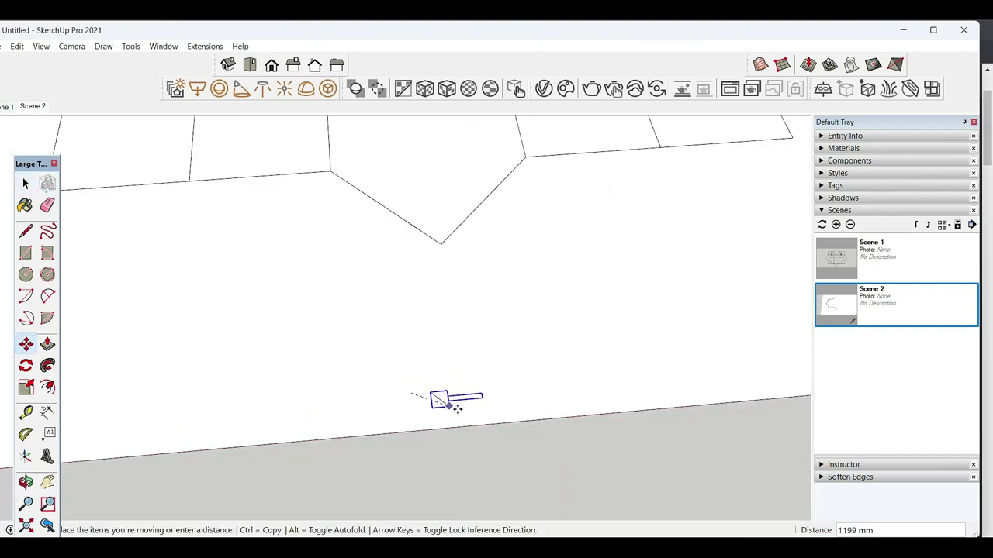
{"action": "scroll", "coordinate": [433, 401], "scroll_direction": "down", "scroll_amount": 3}
{"action": "left_click", "coordinate": [574, 456]}
{"action": "key", "text": "space"}
{"action": "middle_click_drag", "start_coordinate": [631, 475], "coordinate": [407, 361]}
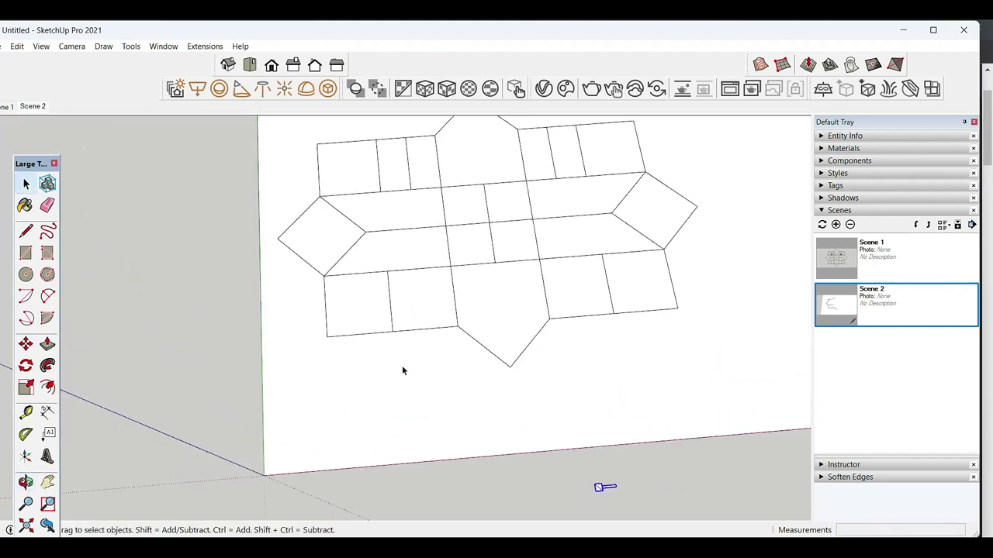
Step: Paste the column-and-beam unit at the wall corner and place a second column at the next junction
{"action": "scroll", "coordinate": [364, 345], "scroll_direction": "up", "scroll_amount": 3}
{"action": "key", "text": "ctrl+v"}
{"action": "scroll", "coordinate": [356, 388], "scroll_direction": "up", "scroll_amount": 2}
{"action": "scroll", "coordinate": [326, 377], "scroll_direction": "up", "scroll_amount": 3}
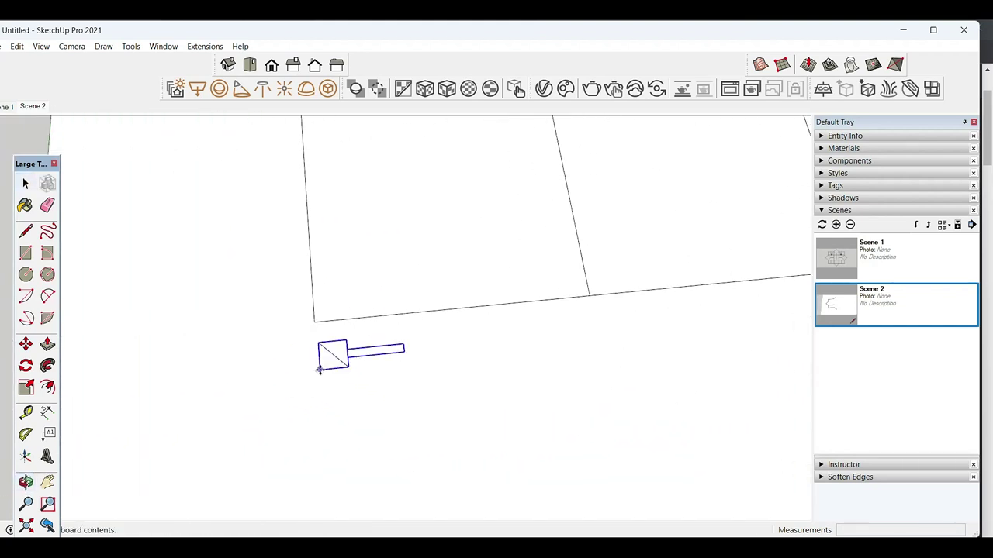
{"action": "left_click", "coordinate": [314, 321]}
{"action": "key", "text": "space"}
{"action": "middle_click_drag", "start_coordinate": [314, 321], "coordinate": [413, 379]}
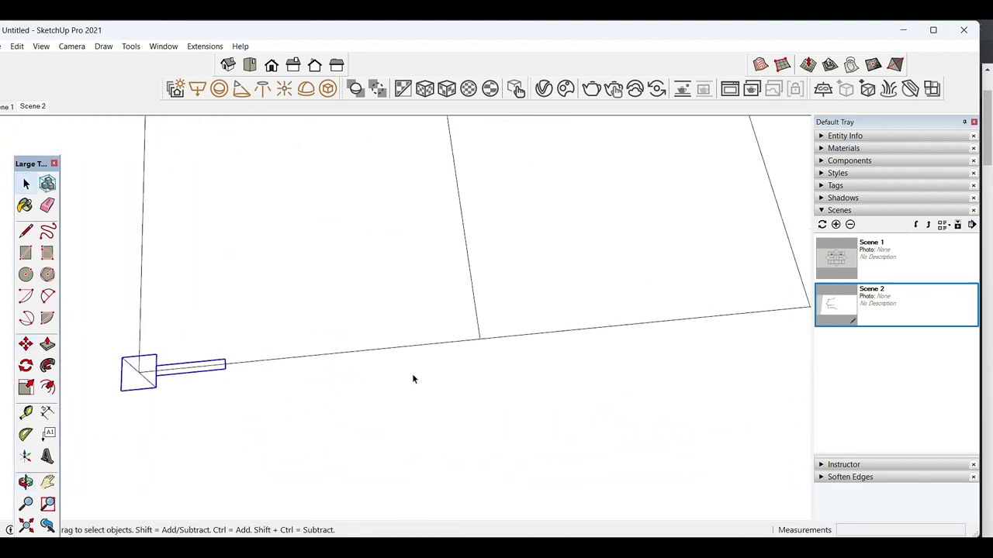
{"action": "left_click", "coordinate": [471, 351]}
{"action": "left_click", "coordinate": [485, 356]}
{"action": "key", "text": "space"}
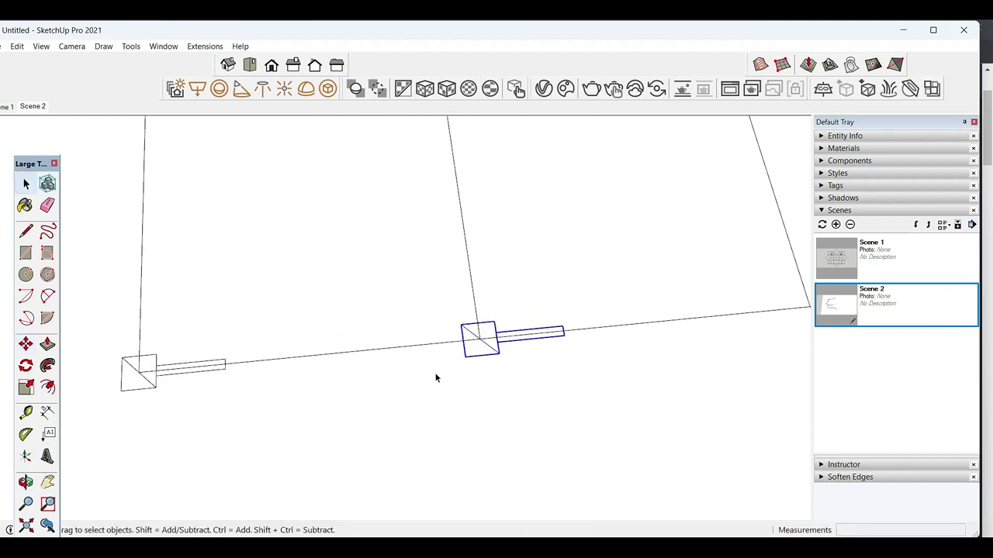
Step: Scale the first column's beam so it stretches to the second column
{"action": "scroll", "coordinate": [202, 379], "scroll_direction": "up", "scroll_amount": 2}
{"action": "left_click", "coordinate": [202, 380]}
{"action": "key", "text": "s"}
{"action": "left_click_drag", "start_coordinate": [253, 363], "coordinate": [411, 372]}
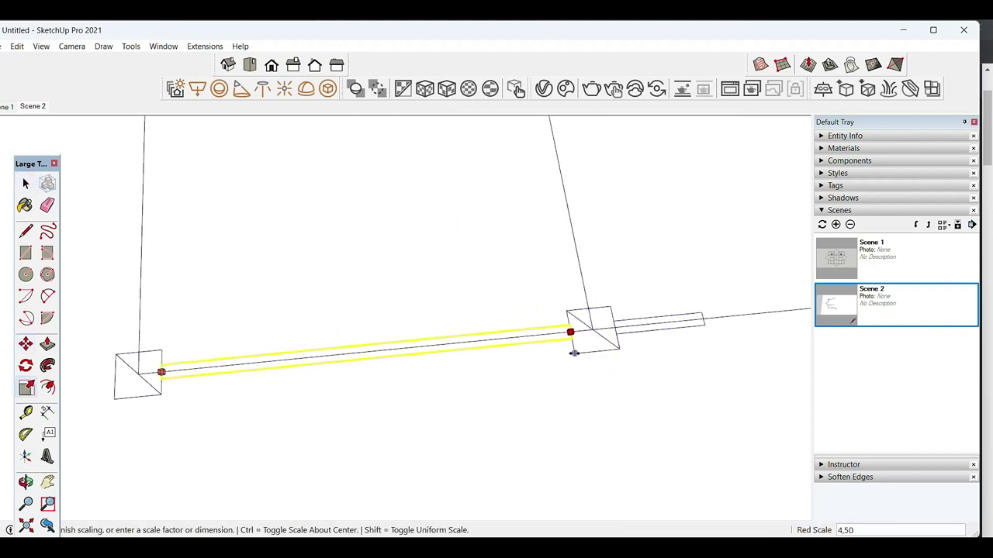
{"action": "left_click_drag", "start_coordinate": [574, 353], "coordinate": [574, 353]}
{"action": "key", "text": "space"}
Step: Rotate the second column's short beam to follow the other wall
{"action": "scroll", "coordinate": [590, 333], "scroll_direction": "up", "scroll_amount": 2}
{"action": "key", "text": "q"}
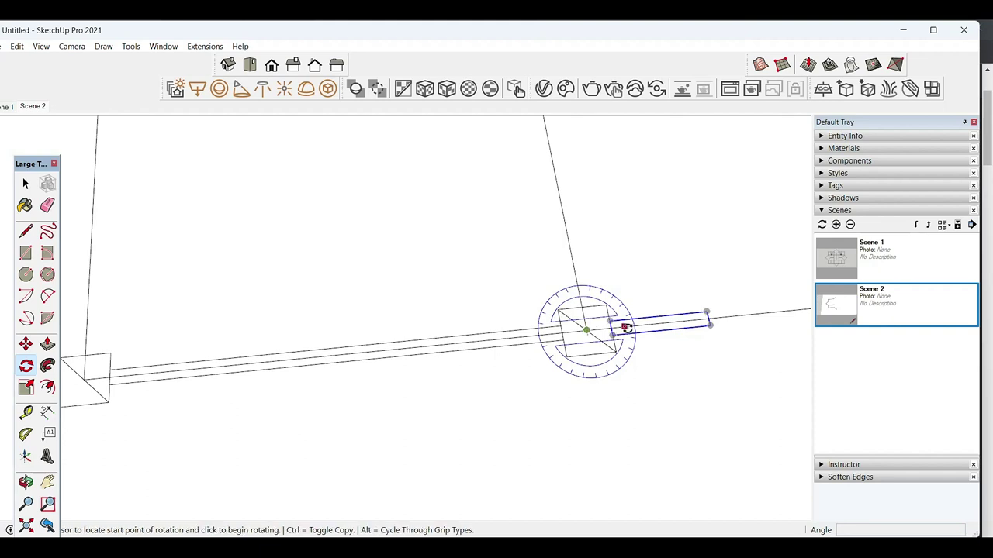
{"action": "left_click", "coordinate": [636, 327]}
{"action": "left_click", "coordinate": [578, 279]}
{"action": "key", "text": "space"}
Step: Rotate a copy of the first column's long beam along the adjoining wall
{"action": "middle_click_drag", "start_coordinate": [435, 357], "coordinate": [214, 356], "text": "shift"}
{"action": "scroll", "coordinate": [358, 380], "scroll_direction": "up", "scroll_amount": 1}
{"action": "left_click", "coordinate": [358, 380]}
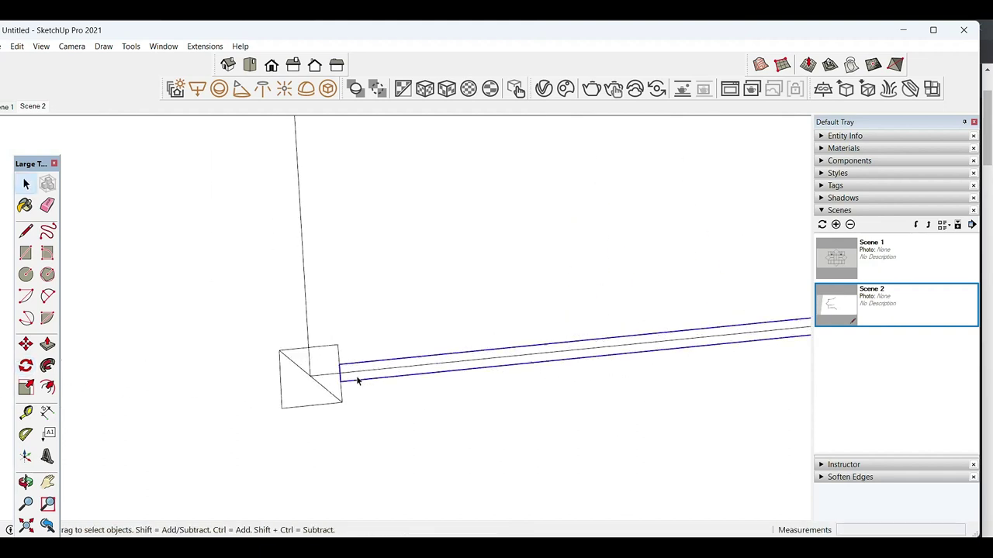
{"action": "key", "text": "q"}
{"action": "left_click", "coordinate": [306, 368]}
{"action": "left_click", "coordinate": [367, 367]}
{"action": "left_click", "coordinate": [314, 318]}
{"action": "key", "text": "space"}
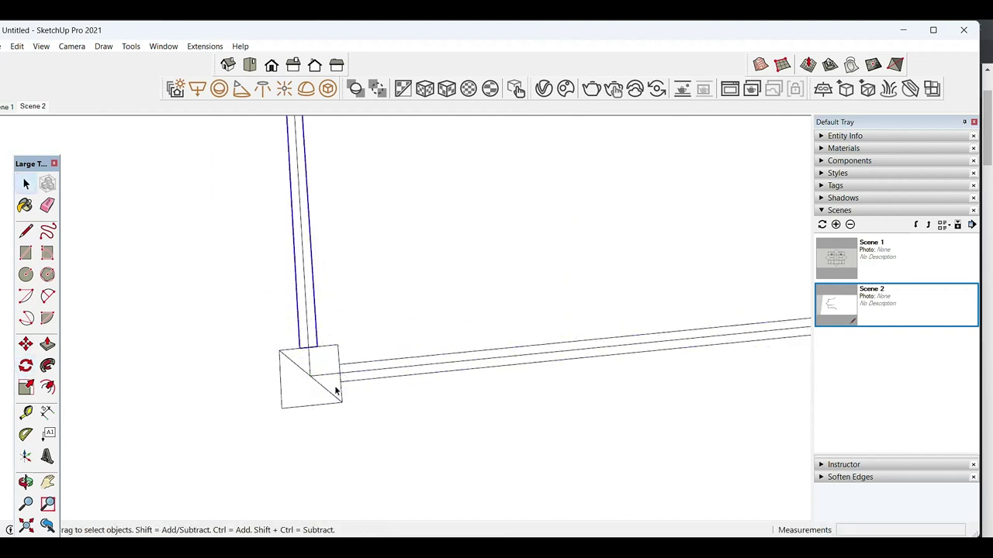
Step: Move the junction column to the next wall corner
{"action": "scroll", "coordinate": [395, 311], "scroll_direction": "down", "scroll_amount": 3}
{"action": "middle_click_drag", "start_coordinate": [395, 311], "coordinate": [404, 277]}
{"action": "scroll", "coordinate": [437, 434], "scroll_direction": "up", "scroll_amount": 3}
{"action": "scroll", "coordinate": [439, 395], "scroll_direction": "up", "scroll_amount": 1}
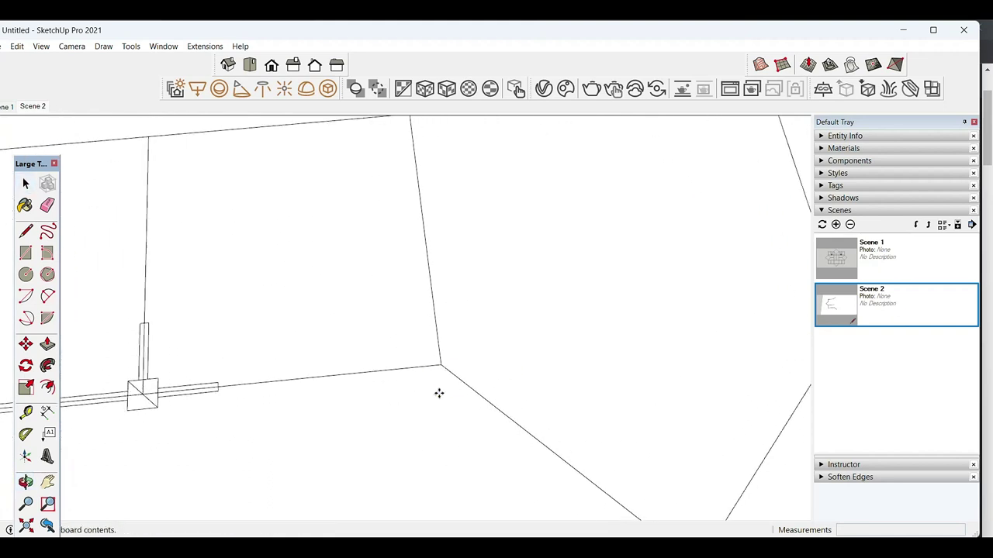
{"action": "left_click", "coordinate": [511, 353]}
{"action": "key", "text": "m"}
{"action": "left_click", "coordinate": [512, 353]}
{"action": "left_click", "coordinate": [442, 357]}
{"action": "key", "text": "space"}
Step: Rotate that column and its beam to follow the diagonal wall
{"action": "scroll", "coordinate": [443, 357], "scroll_direction": "up", "scroll_amount": 1}
{"action": "key", "text": "q"}
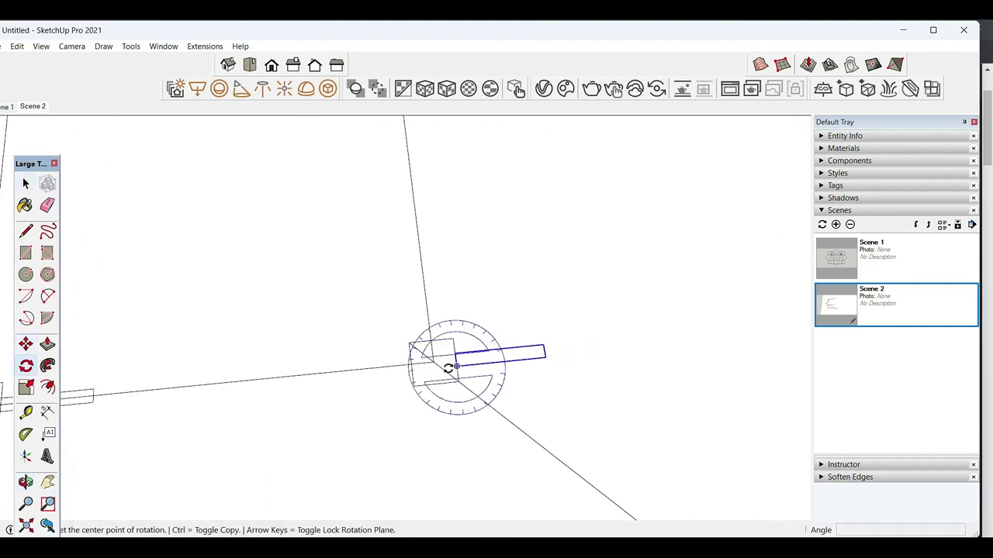
{"action": "left_click", "coordinate": [544, 351]}
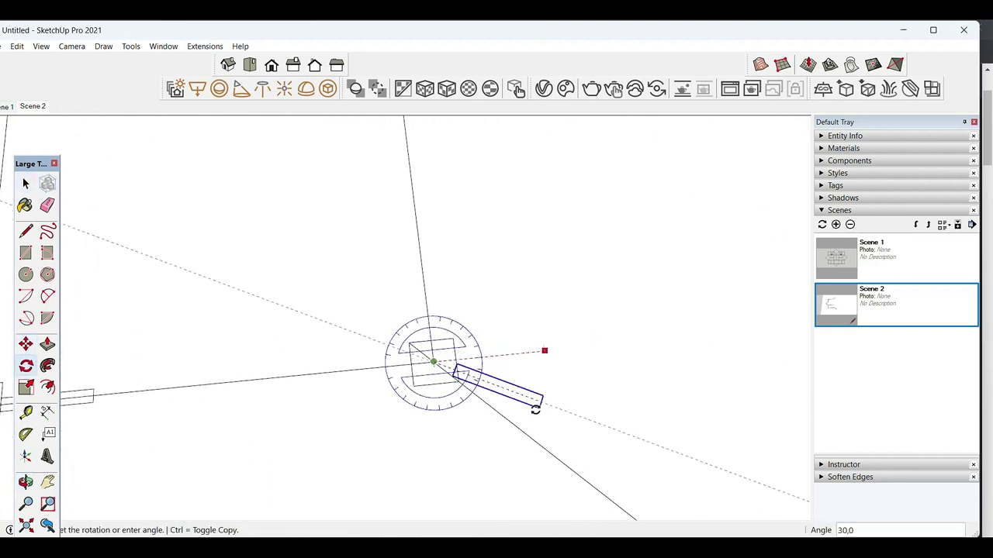
{"action": "left_click", "coordinate": [529, 437]}
{"action": "key", "text": "space"}
Step: Stretch the diagonal beam until it reaches the right column
{"action": "middle_click_drag", "start_coordinate": [437, 384], "coordinate": [271, 402]}
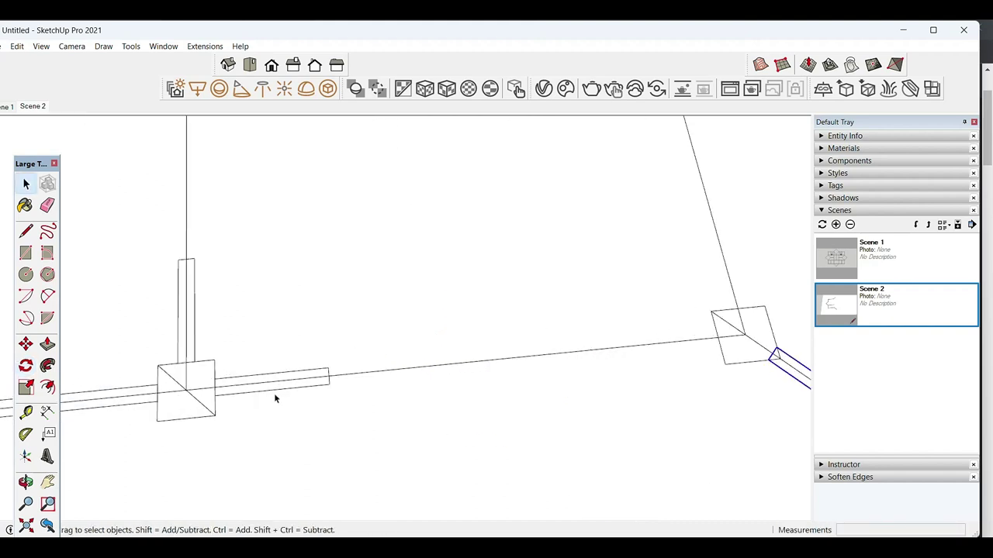
{"action": "key", "text": "s"}
{"action": "left_click_drag", "start_coordinate": [328, 377], "coordinate": [721, 359]}
{"action": "key", "text": "space"}
Step: Swing the beam around its end so it runs along the adjoining wall
{"action": "mouse_move", "coordinate": [731, 333]}
{"action": "middle_mouse_down"}
{"action": "mouse_move", "coordinate": [683, 352]}
{"action": "mouse_move", "coordinate": [627, 350]}
{"action": "mouse_move", "coordinate": [598, 381]}
{"action": "mouse_move", "coordinate": [577, 355]}
{"action": "mouse_move", "coordinate": [660, 324]}
{"action": "middle_mouse_up"}
{"action": "key", "text": "q"}
{"action": "left_click", "coordinate": [682, 352]}
{"action": "left_click", "coordinate": [597, 362]}
{"action": "left_click", "coordinate": [665, 329]}
{"action": "key", "text": "space"}
Step: Move the column to the beam's end and rotate a copy of its beam
{"action": "left_click", "coordinate": [660, 324]}
{"action": "key", "text": "m"}
{"action": "left_click", "coordinate": [671, 346]}
{"action": "left_click", "coordinate": [600, 347]}
{"action": "key", "text": "space"}
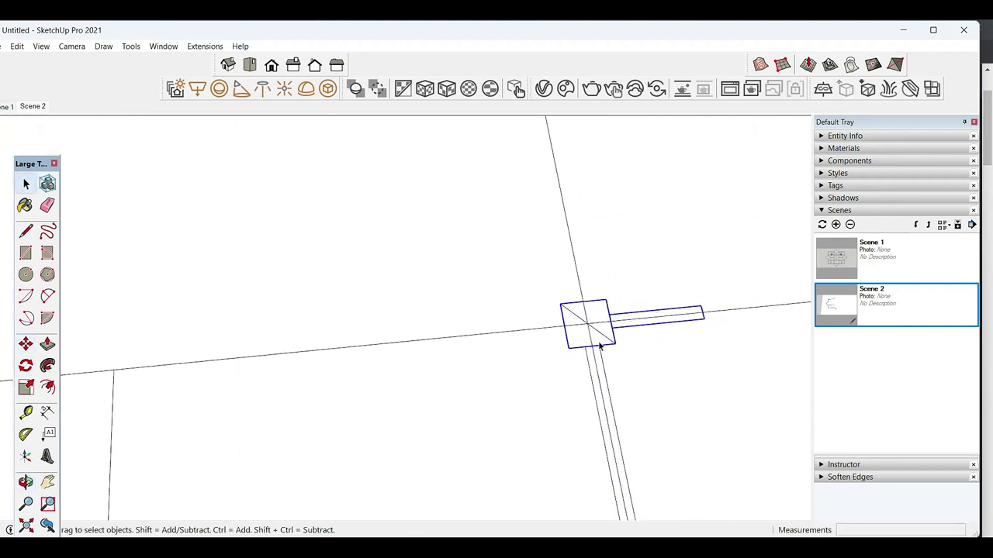
{"action": "key", "text": "q"}
{"action": "left_click", "coordinate": [595, 355]}
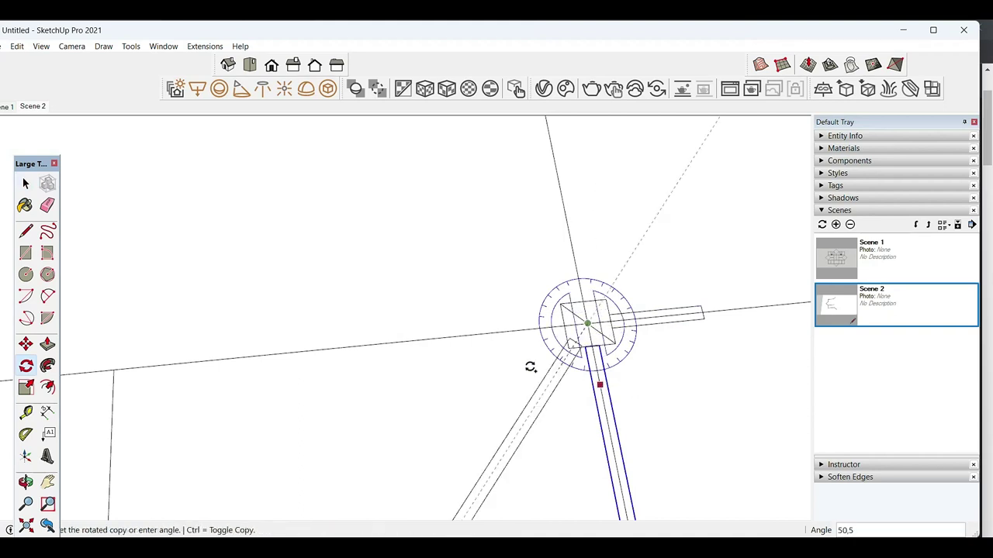
{"action": "left_click", "coordinate": [485, 335]}
{"action": "key", "text": "space"}
Step: Turn the small column's beam near the origin to point left along the wall
{"action": "scroll", "coordinate": [377, 390], "scroll_direction": "up", "scroll_amount": 3}
{"action": "left_click", "coordinate": [371, 408]}
{"action": "key", "text": "m"}
{"action": "key", "text": "space"}
{"action": "scroll", "coordinate": [439, 385], "scroll_direction": "up", "scroll_amount": 1}
{"action": "key", "text": "q"}
{"action": "left_click", "coordinate": [428, 380]}
{"action": "left_click", "coordinate": [311, 390]}
{"action": "key", "text": "space"}
Step: Stretch that beam up until it meets the top beam
{"action": "scroll", "coordinate": [363, 415], "scroll_direction": "down", "scroll_amount": 3}
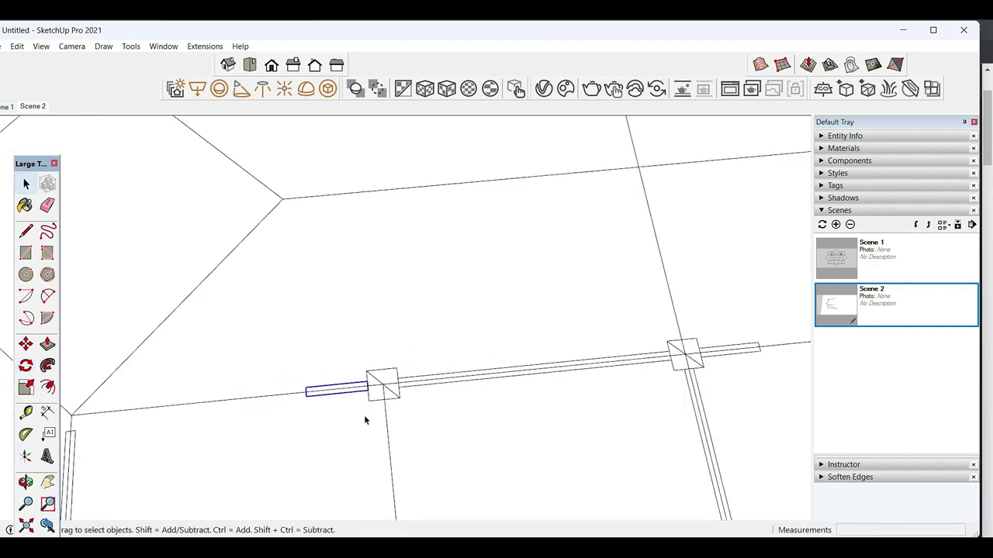
{"action": "middle_click_drag", "start_coordinate": [363, 415], "coordinate": [391, 454]}
{"action": "scroll", "coordinate": [389, 200], "scroll_direction": "up", "scroll_amount": 2}
{"action": "left_click_drag", "start_coordinate": [385, 419], "coordinate": [383, 191]}
{"action": "key", "text": "space"}
Step: Paste another column copy at the left corner and move it into position
{"action": "mouse_move", "coordinate": [321, 204]}
{"action": "middle_mouse_down"}
{"action": "mouse_move", "coordinate": [523, 275]}
{"action": "mouse_move", "coordinate": [195, 305]}
{"action": "middle_mouse_up"}
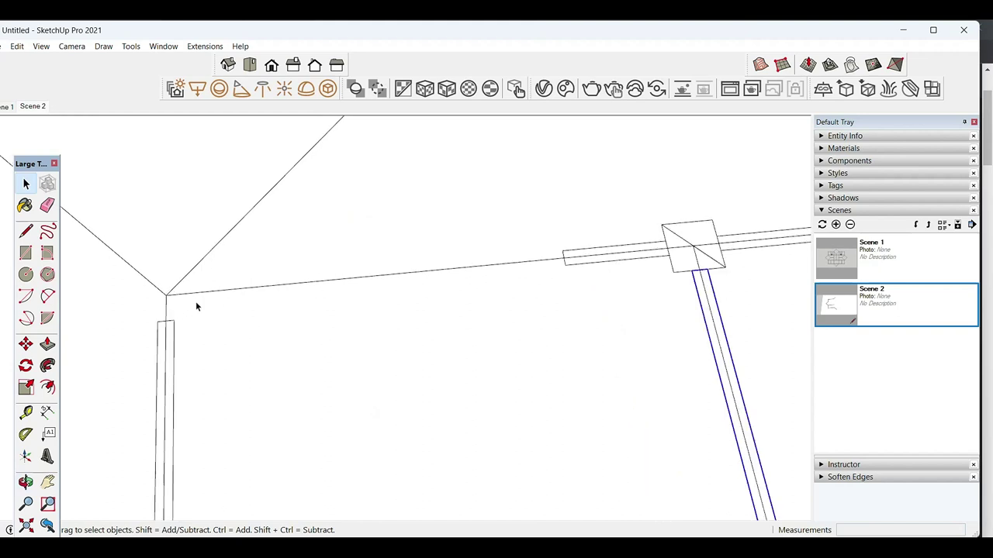
{"action": "key", "text": "ctrl+v"}
{"action": "left_click", "coordinate": [295, 403]}
{"action": "key", "text": "m"}
{"action": "left_click", "coordinate": [323, 370]}
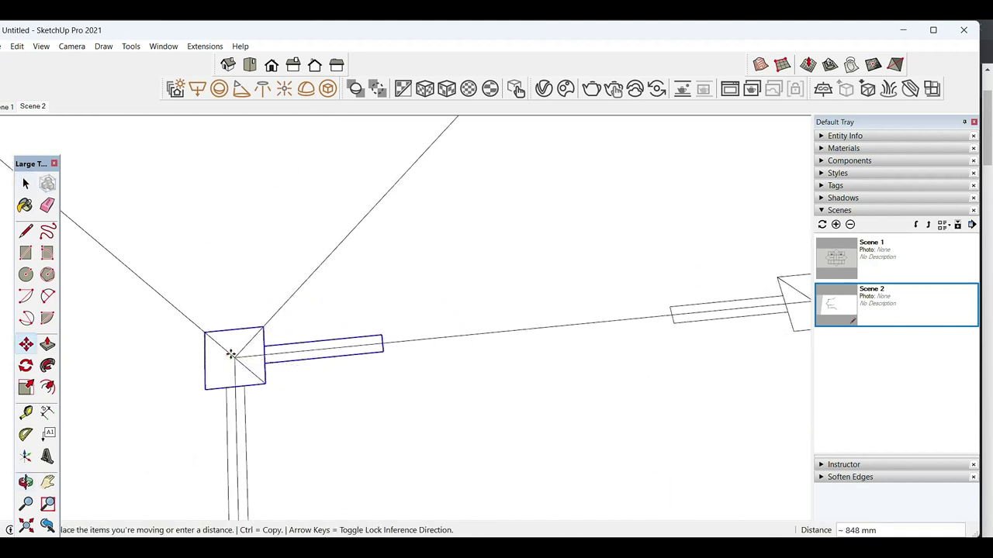
{"action": "key", "text": "space"}
Step: Stretch the new column's beam across to the next column
{"action": "left_click", "coordinate": [338, 355]}
{"action": "key", "text": "s"}
{"action": "key", "text": "space"}
{"action": "key", "text": "s"}
{"action": "left_click_drag", "start_coordinate": [383, 346], "coordinate": [799, 337]}
{"action": "left_click", "coordinate": [794, 330]}
{"action": "key", "text": "space"}
Step: Rotate a copy of the beam so it lies along the diagonal wall
{"action": "scroll", "coordinate": [617, 398], "scroll_direction": "down", "scroll_amount": 3}
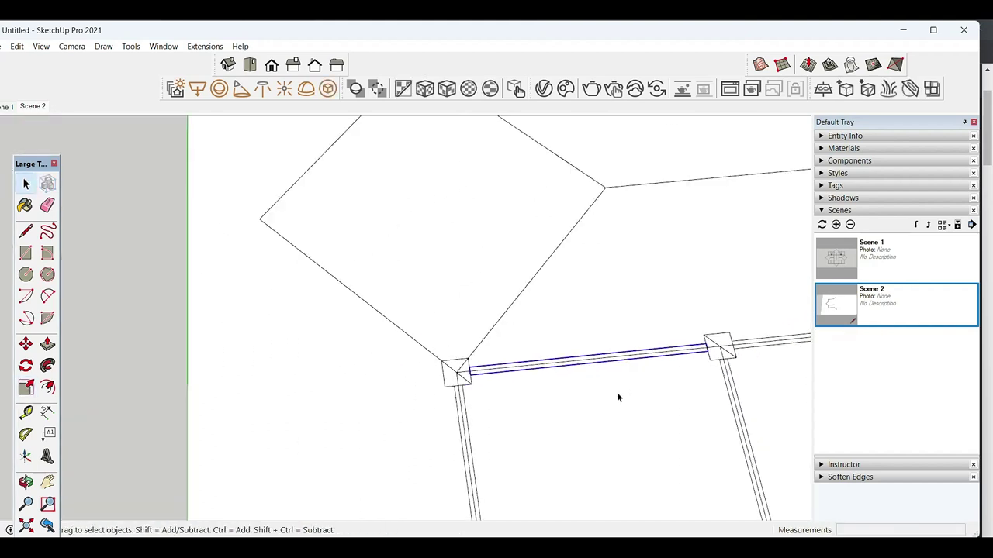
{"action": "scroll", "coordinate": [469, 370], "scroll_direction": "up", "scroll_amount": 3}
{"action": "key", "text": "q"}
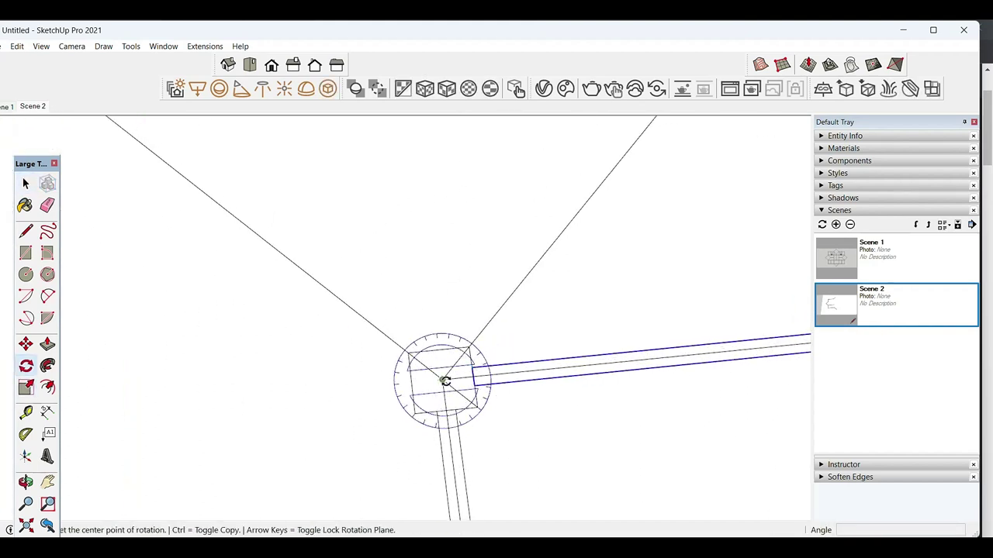
{"action": "left_click", "coordinate": [518, 372]}
{"action": "left_click", "coordinate": [494, 318]}
{"action": "key", "text": "space"}
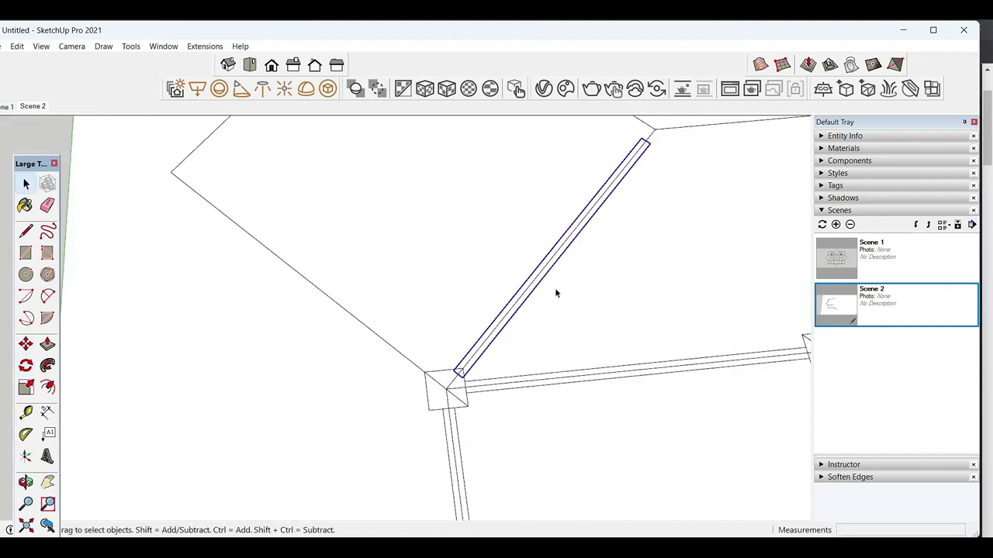
Step: Move the square column onto the junction of the diagonal walls
{"action": "scroll", "coordinate": [569, 284], "scroll_direction": "down", "scroll_amount": 3}
{"action": "left_click", "coordinate": [553, 304]}
{"action": "key", "text": "m"}
{"action": "left_click", "coordinate": [582, 307]}
{"action": "left_click", "coordinate": [521, 305]}
{"action": "key", "text": "space"}
Step: Move a column with its beam to the star tip corner
{"action": "scroll", "coordinate": [356, 321], "scroll_direction": "up", "scroll_amount": 3}
{"action": "scroll", "coordinate": [367, 322], "scroll_direction": "up", "scroll_amount": 2}
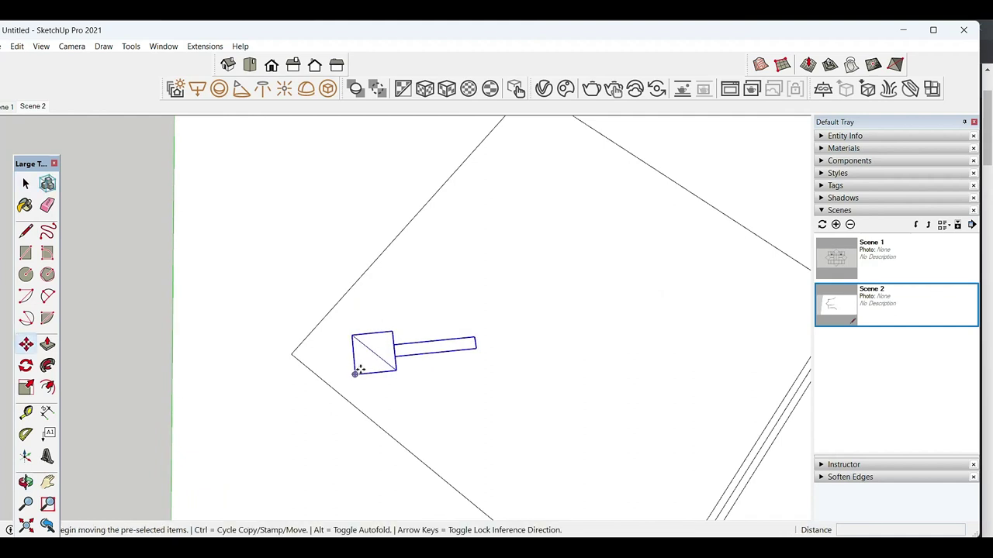
{"action": "key", "text": "m"}
{"action": "left_click", "coordinate": [355, 375]}
{"action": "left_click", "coordinate": [291, 353]}
{"action": "key", "text": "space"}
Step: Turn the tip column's beam up the diagonal wall and rotate a copy along the other wall
{"action": "scroll", "coordinate": [289, 351], "scroll_direction": "up", "scroll_amount": 1}
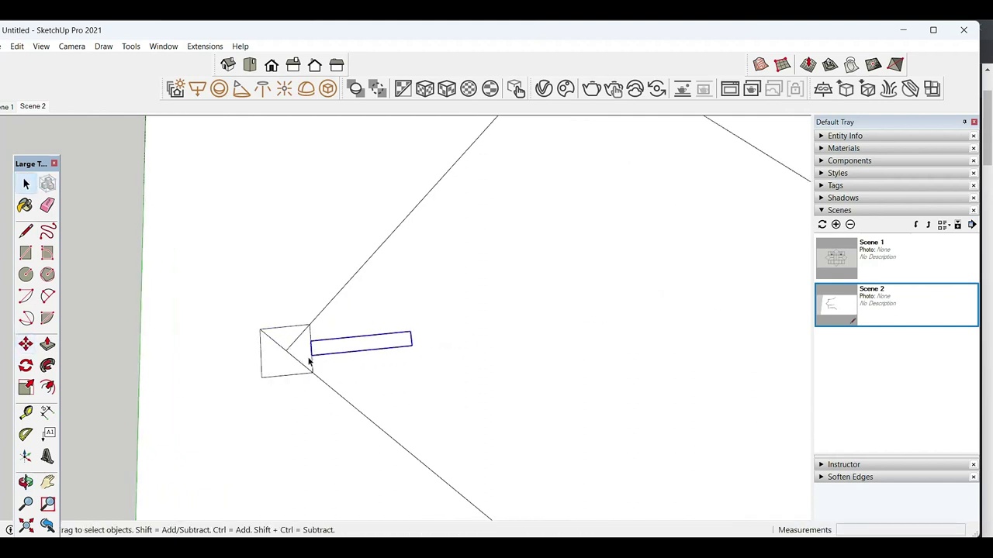
{"action": "scroll", "coordinate": [287, 351], "scroll_direction": "up", "scroll_amount": 1}
{"action": "key", "text": "q"}
{"action": "left_click", "coordinate": [424, 337]}
{"action": "left_click", "coordinate": [382, 243]}
{"action": "key", "text": "space"}
{"action": "key", "text": "q"}
{"action": "left_click", "coordinate": [372, 254]}
{"action": "left_click", "coordinate": [375, 433]}
{"action": "key", "text": "space"}
Step: Stretch the beam copy out to the far edge
{"action": "scroll", "coordinate": [336, 315], "scroll_direction": "down", "scroll_amount": 3}
{"action": "scroll", "coordinate": [384, 379], "scroll_direction": "up", "scroll_amount": 3}
{"action": "key", "text": "s"}
{"action": "left_click", "coordinate": [347, 348]}
{"action": "scroll", "coordinate": [347, 348], "scroll_direction": "down", "scroll_amount": 2}
{"action": "left_click", "coordinate": [517, 479]}
{"action": "scroll", "coordinate": [515, 437], "scroll_direction": "up", "scroll_amount": 4}
Step: Trim the beam copy's end to a guide line, then delete the guide
{"action": "key", "text": "t"}
{"action": "left_click", "coordinate": [505, 456]}
{"action": "left_click", "coordinate": [484, 454]}
{"action": "key", "text": "space"}
{"action": "key", "text": "s"}
{"action": "left_click", "coordinate": [515, 436]}
{"action": "left_click", "coordinate": [496, 431]}
{"action": "key", "text": "space"}
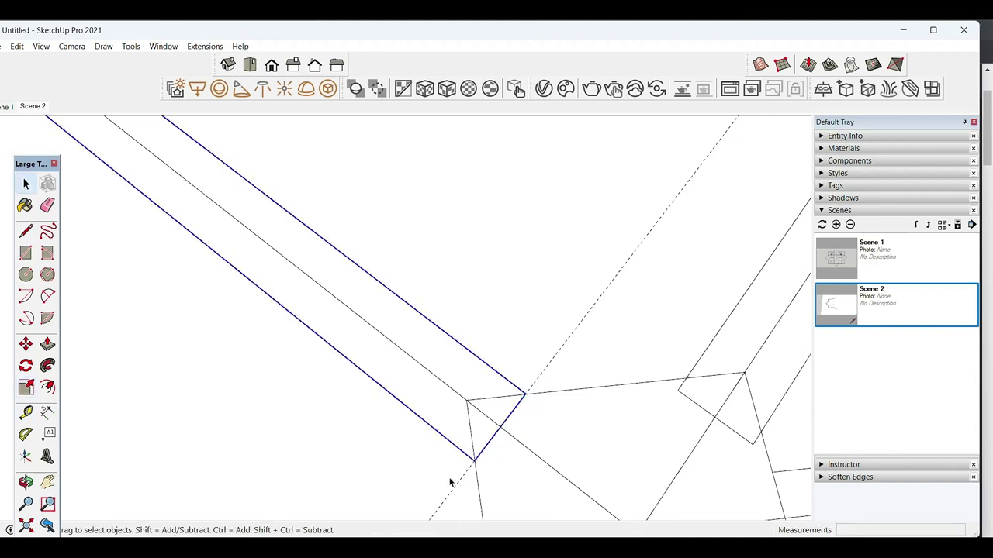
{"action": "left_click", "coordinate": [454, 509]}
{"action": "key", "text": "space"}
Step: Move the beam so its end snaps onto the V vertex
{"action": "scroll", "coordinate": [468, 472], "scroll_direction": "up", "scroll_amount": 2}
{"action": "scroll", "coordinate": [468, 489], "scroll_direction": "up", "scroll_amount": 2}
{"action": "scroll", "coordinate": [470, 508], "scroll_direction": "up", "scroll_amount": 1}
{"action": "key", "text": "m"}
{"action": "left_click", "coordinate": [470, 496]}
{"action": "left_click", "coordinate": [468, 463]}
{"action": "key", "text": "space"}
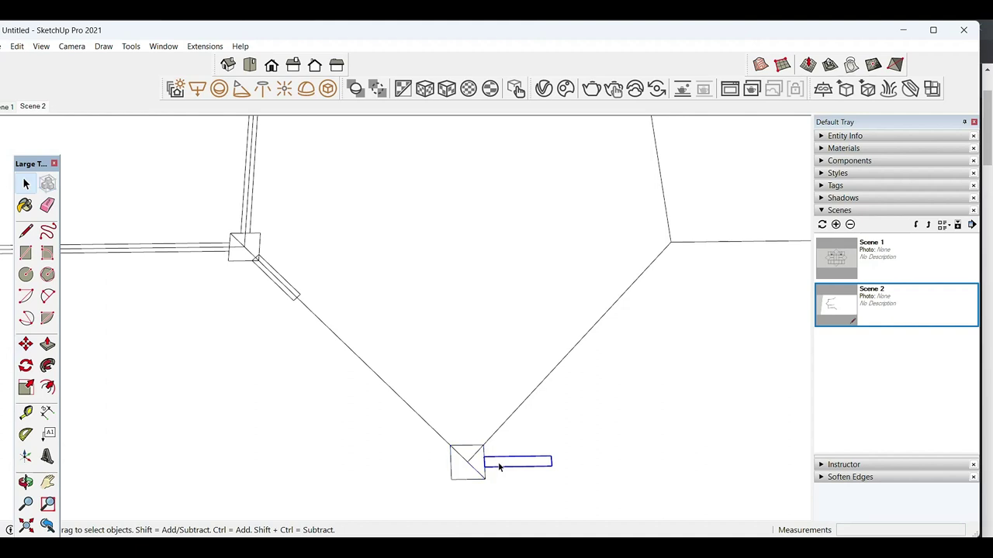
Step: Stretch the diagonal beam down to the lower column
{"action": "scroll", "coordinate": [284, 289], "scroll_direction": "up", "scroll_amount": 2}
{"action": "key", "text": "s"}
{"action": "left_click", "coordinate": [315, 300]}
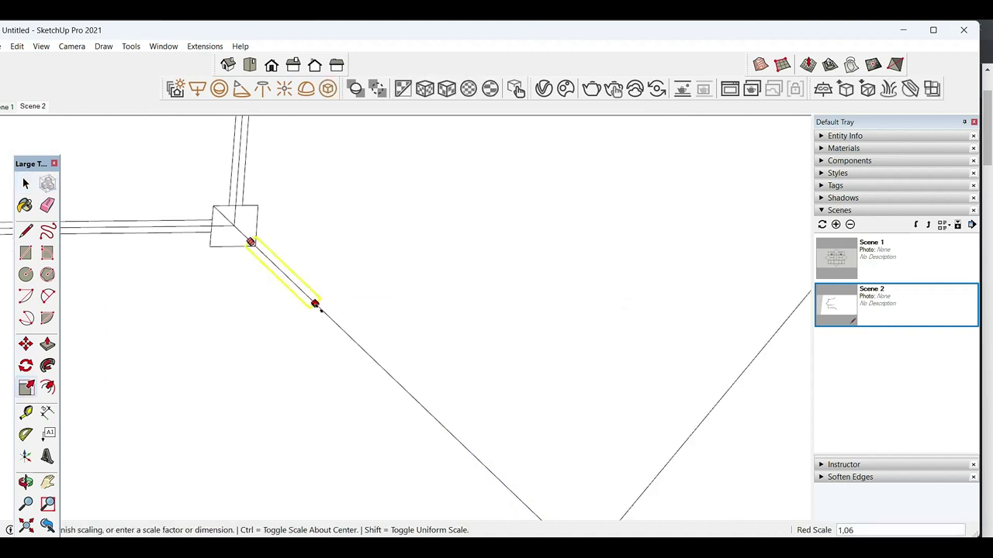
{"action": "scroll", "coordinate": [315, 303], "scroll_direction": "down", "scroll_amount": 3}
{"action": "scroll", "coordinate": [481, 450], "scroll_direction": "up", "scroll_amount": 3}
{"action": "left_click", "coordinate": [472, 472]}
{"action": "key", "text": "space"}
Step: Trim the diagonal beam to a guide placed across the junction
{"action": "left_click", "coordinate": [470, 456]}
{"action": "left_click", "coordinate": [443, 443]}
{"action": "key", "text": "space"}
{"action": "key", "text": "s"}
{"action": "left_click", "coordinate": [486, 439]}
{"action": "left_click", "coordinate": [456, 431]}
{"action": "key", "text": "e"}
{"action": "key", "text": "space"}
{"action": "scroll", "coordinate": [266, 223], "scroll_direction": "down", "scroll_amount": 5}
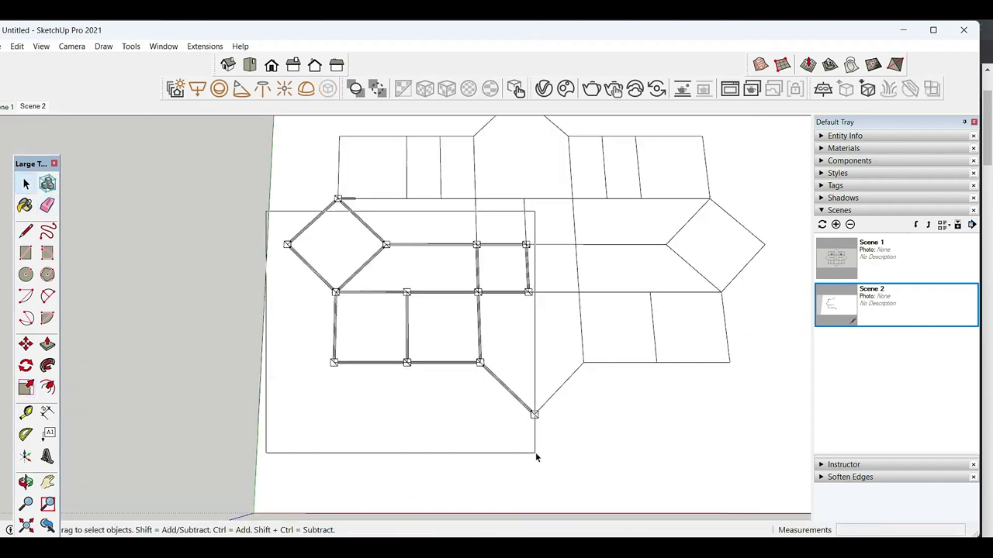
Step: Select the left part's frame members and place a copy of them to the left
{"action": "left_click_drag", "start_coordinate": [535, 457], "coordinate": [539, 436]}
{"action": "key", "text": "m"}
{"action": "left_click", "coordinate": [534, 415], "text": "ctrl"}
{"action": "left_click", "coordinate": [401, 464]}
{"action": "key", "text": "space"}
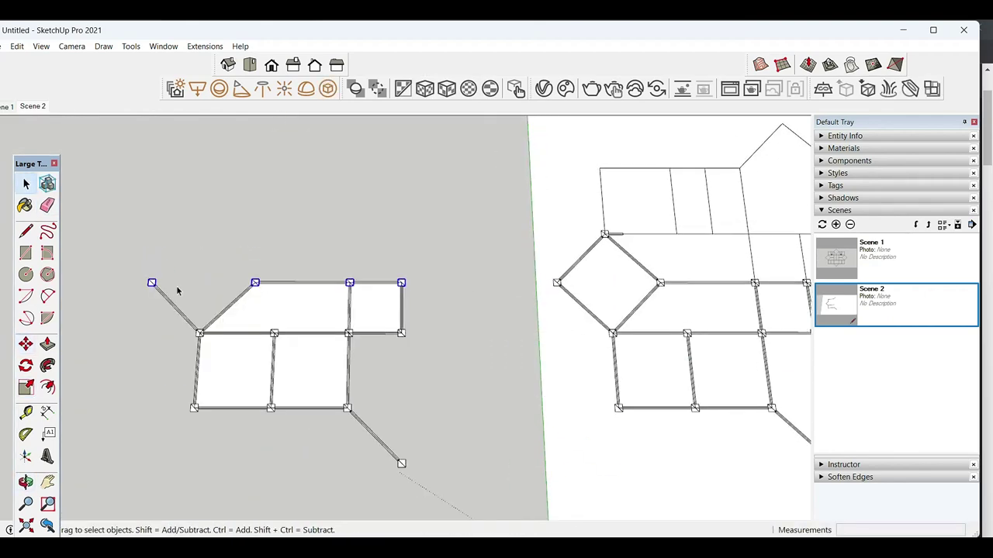
Step: Select the whole copied frame and flip it along the green direction
{"action": "scroll", "coordinate": [290, 244], "scroll_direction": "down", "scroll_amount": 1}
{"action": "left_click_drag", "start_coordinate": [147, 213], "coordinate": [450, 454]}
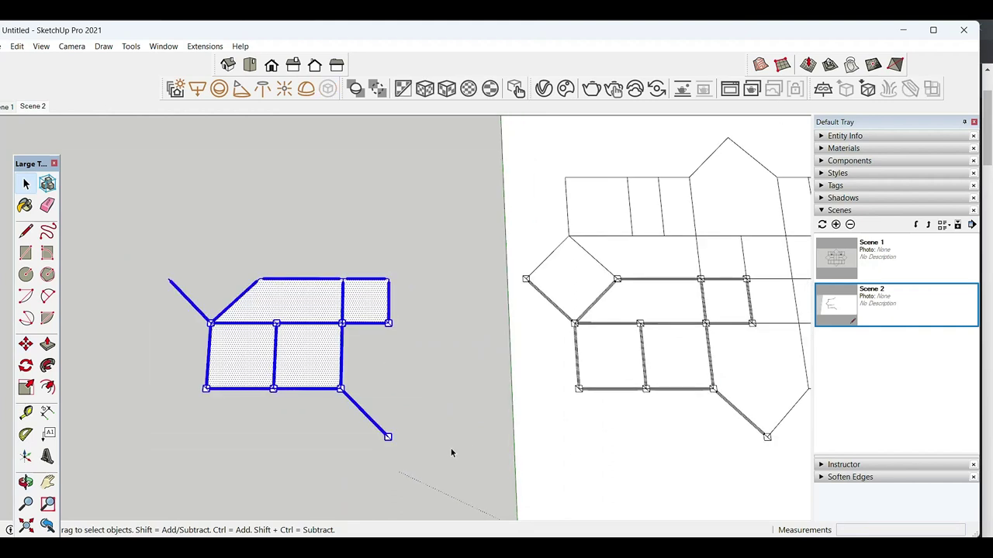
{"action": "right_click", "coordinate": [309, 321]}
{"action": "mouse_move", "coordinate": [350, 423]}
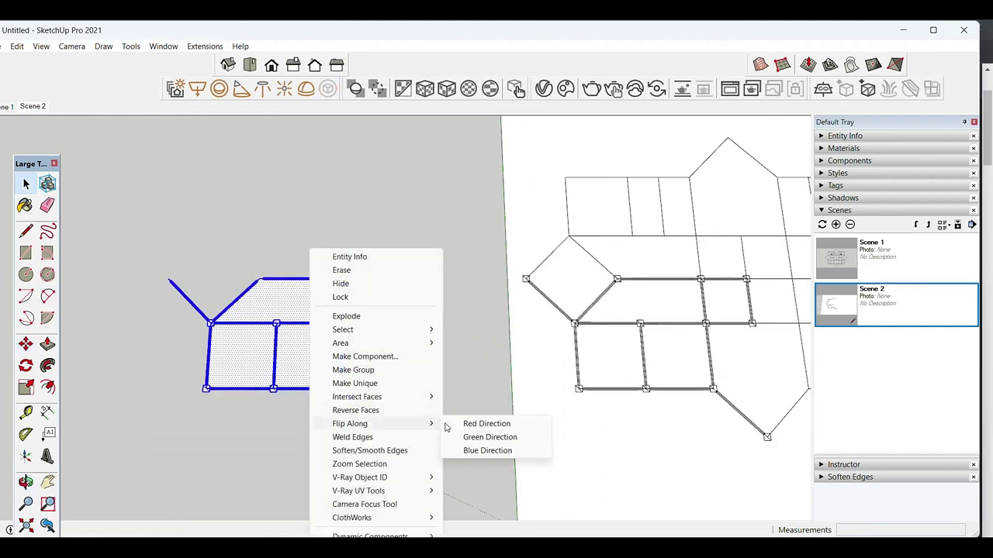
{"action": "left_click", "coordinate": [478, 438]}
Step: Begin moving the mirrored copy from its endpoint, then cancel the move
{"action": "key", "text": "m"}
{"action": "scroll", "coordinate": [153, 444], "scroll_direction": "up", "scroll_amount": 5}
{"action": "scroll", "coordinate": [138, 411], "scroll_direction": "up", "scroll_amount": 3}
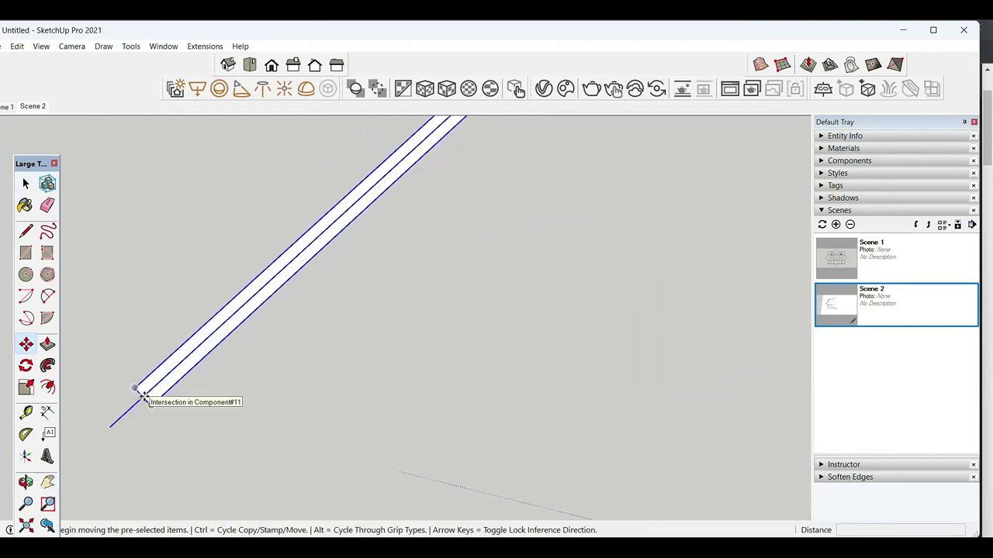
{"action": "left_click", "coordinate": [116, 423]}
{"action": "scroll", "coordinate": [271, 453], "scroll_direction": "down", "scroll_amount": 5}
{"action": "scroll", "coordinate": [191, 437], "scroll_direction": "up", "scroll_amount": 3}
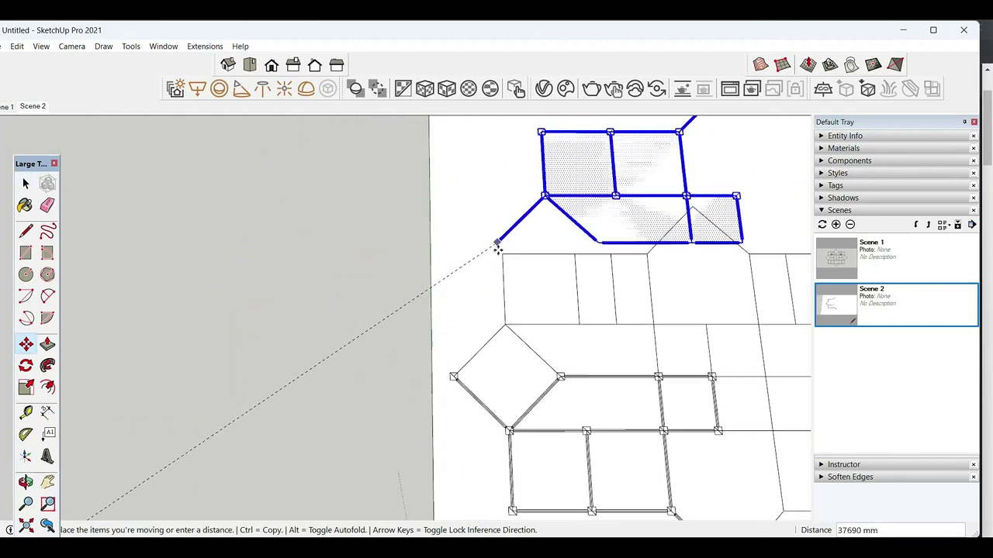
{"action": "scroll", "coordinate": [429, 390], "scroll_direction": "up", "scroll_amount": 3}
{"action": "scroll", "coordinate": [431, 385], "scroll_direction": "up", "scroll_amount": 2}
{"action": "key", "text": "space"}
{"action": "scroll", "coordinate": [308, 394], "scroll_direction": "down", "scroll_amount": 3}
{"action": "scroll", "coordinate": [308, 394], "scroll_direction": "down", "scroll_amount": 3}
Step: Make another copy of the frame and place it on the left
{"action": "key", "text": "m"}
{"action": "left_click", "coordinate": [543, 458]}
{"action": "key", "text": "ctrl"}
{"action": "left_click", "coordinate": [289, 450]}
{"action": "key", "text": "space"}
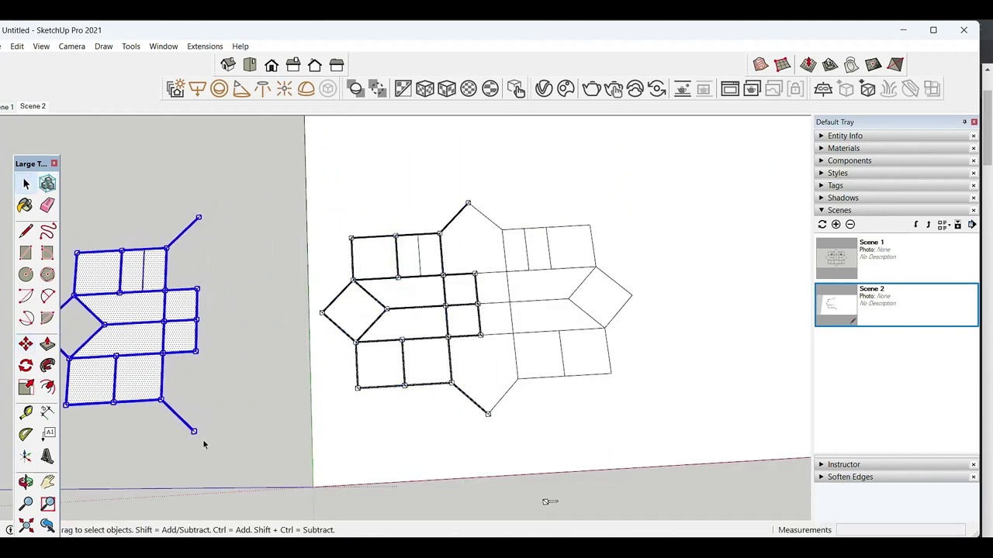
Step: Delete the extra edge and its faces from the copy
{"action": "scroll", "coordinate": [233, 448], "scroll_direction": "up", "scroll_amount": 3}
{"action": "scroll", "coordinate": [269, 403], "scroll_direction": "up", "scroll_amount": 3}
{"action": "middle_click_drag", "start_coordinate": [303, 249], "coordinate": [330, 334], "text": "shift"}
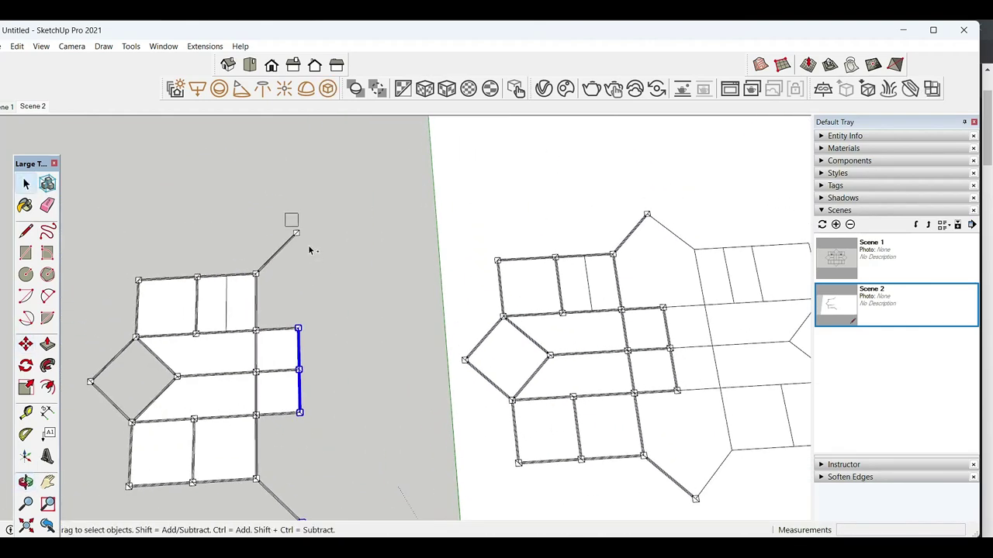
{"action": "key", "text": "Delete"}
Step: Select the whole left half-star copy and flip it to mirror it
{"action": "scroll", "coordinate": [314, 288], "scroll_direction": "down", "scroll_amount": 2}
{"action": "scroll", "coordinate": [240, 326], "scroll_direction": "up", "scroll_amount": 2}
{"action": "triple_click", "coordinate": [261, 372]}
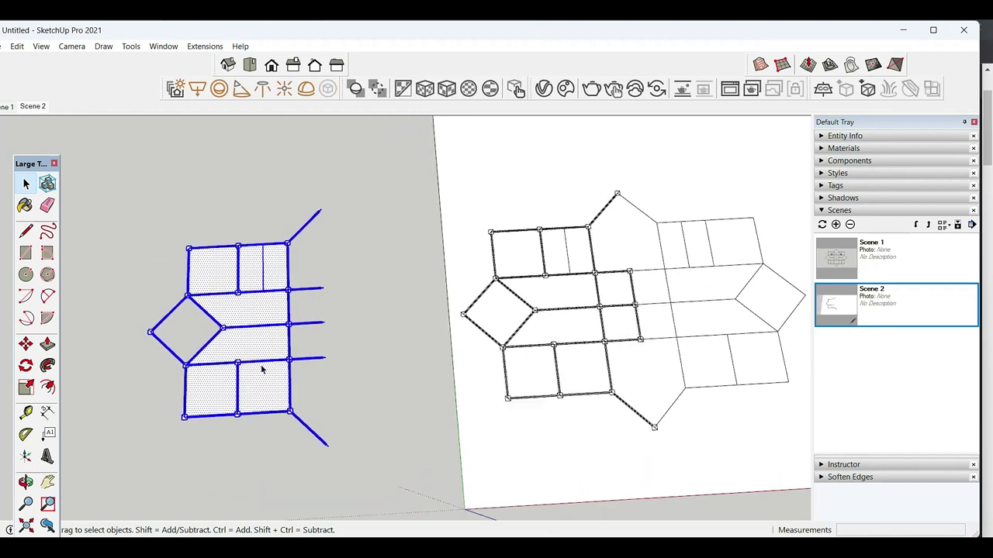
{"action": "right_click", "coordinate": [261, 372]}
{"action": "left_click", "coordinate": [435, 223]}
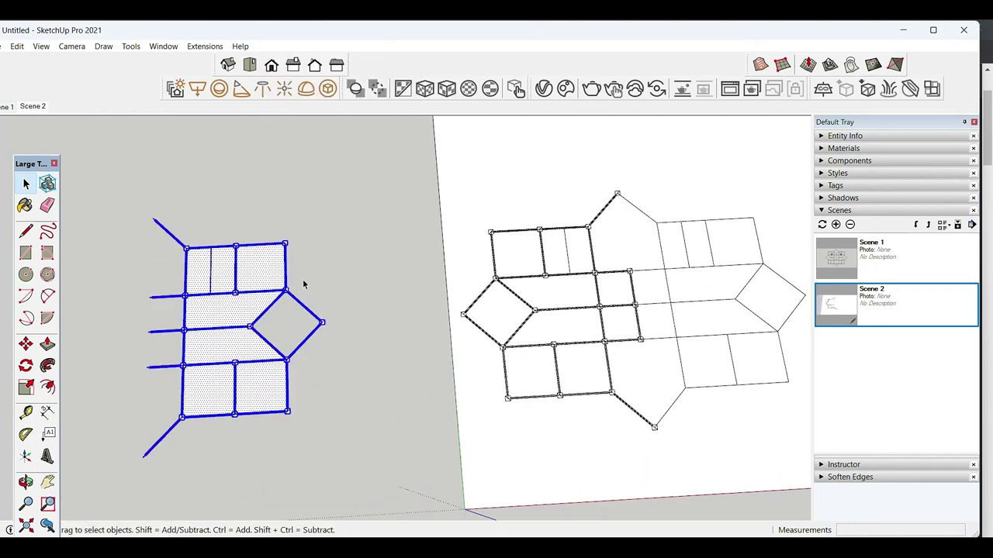
Step: Move the mirrored half-star onto the star's right side
{"action": "scroll", "coordinate": [325, 326], "scroll_direction": "up", "scroll_amount": 3}
{"action": "key", "text": "m"}
{"action": "scroll", "coordinate": [318, 313], "scroll_direction": "up", "scroll_amount": 2}
{"action": "left_click", "coordinate": [318, 312]}
{"action": "scroll", "coordinate": [317, 312], "scroll_direction": "down", "scroll_amount": 3}
{"action": "scroll", "coordinate": [354, 388], "scroll_direction": "down", "scroll_amount": 3}
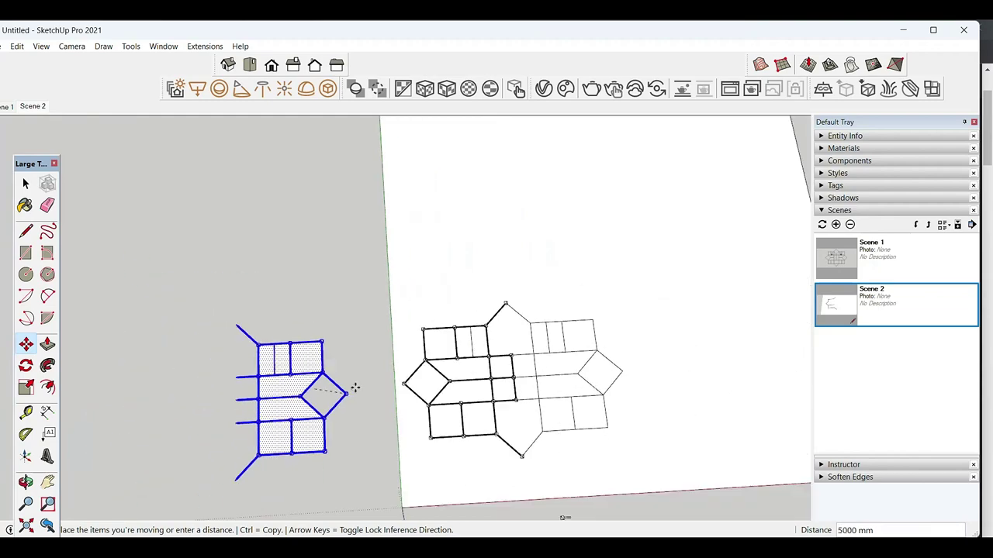
{"action": "left_click", "coordinate": [622, 374]}
{"action": "scroll", "coordinate": [621, 374], "scroll_direction": "up", "scroll_amount": 5}
{"action": "key", "text": "space"}
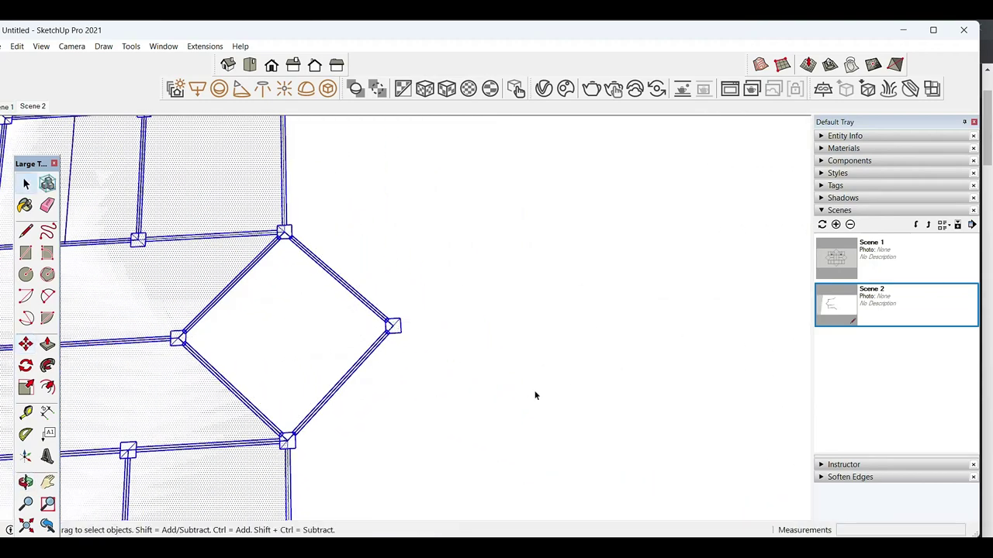
Step: Copy the selected beam to the right into the next upper bays
{"action": "scroll", "coordinate": [534, 396], "scroll_direction": "down", "scroll_amount": 5}
{"action": "scroll", "coordinate": [348, 361], "scroll_direction": "up", "scroll_amount": 8}
{"action": "key", "text": "m"}
{"action": "scroll", "coordinate": [340, 377], "scroll_direction": "up", "scroll_amount": 2}
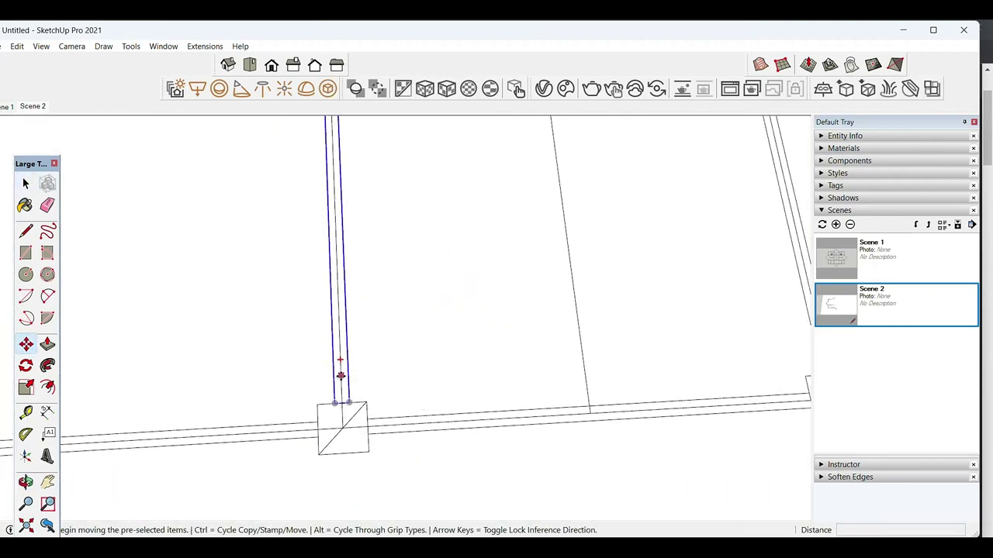
{"action": "left_click", "coordinate": [340, 376]}
{"action": "key", "text": "ctrl"}
{"action": "left_click", "coordinate": [583, 366]}
{"action": "left_click", "coordinate": [583, 366]}
{"action": "scroll", "coordinate": [497, 388], "scroll_direction": "down", "scroll_amount": 5}
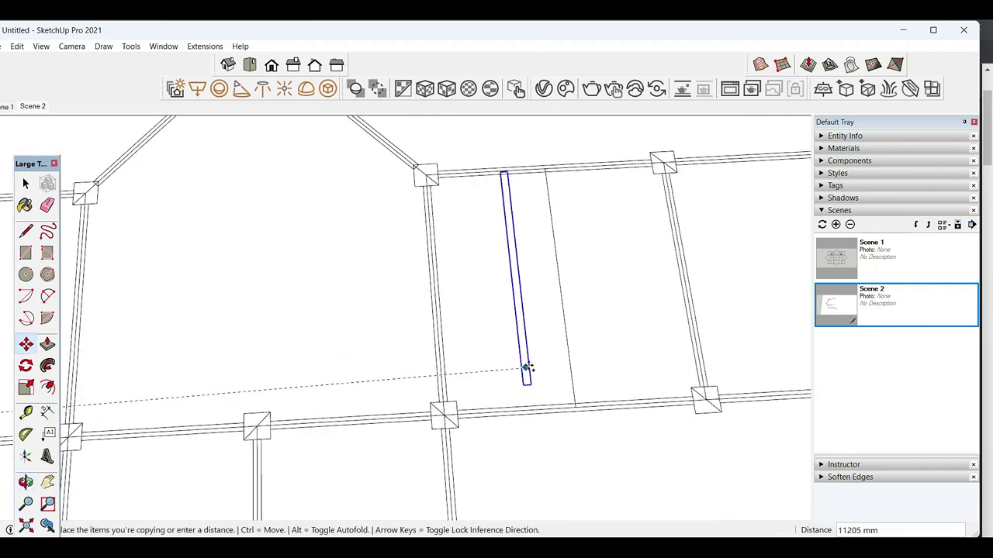
{"action": "left_click", "coordinate": [571, 382]}
{"action": "key", "text": "space"}
Step: Stretch the selected beam lengthwise with Scale from its end grip
{"action": "scroll", "coordinate": [430, 287], "scroll_direction": "down", "scroll_amount": 3}
{"action": "scroll", "coordinate": [343, 450], "scroll_direction": "down", "scroll_amount": 3}
{"action": "scroll", "coordinate": [393, 433], "scroll_direction": "up", "scroll_amount": 5}
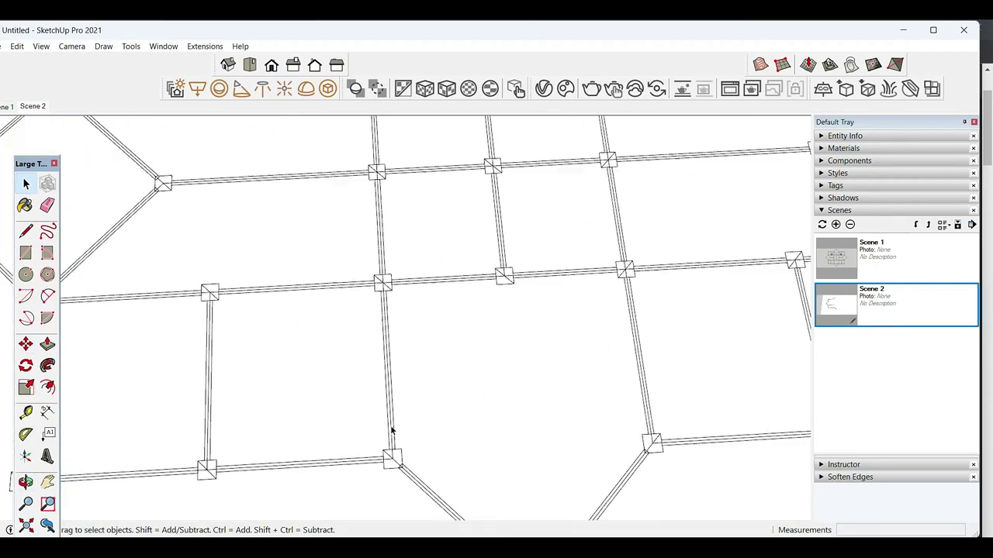
{"action": "scroll", "coordinate": [390, 441], "scroll_direction": "up", "scroll_amount": 3}
{"action": "scroll", "coordinate": [380, 411], "scroll_direction": "down", "scroll_amount": 6}
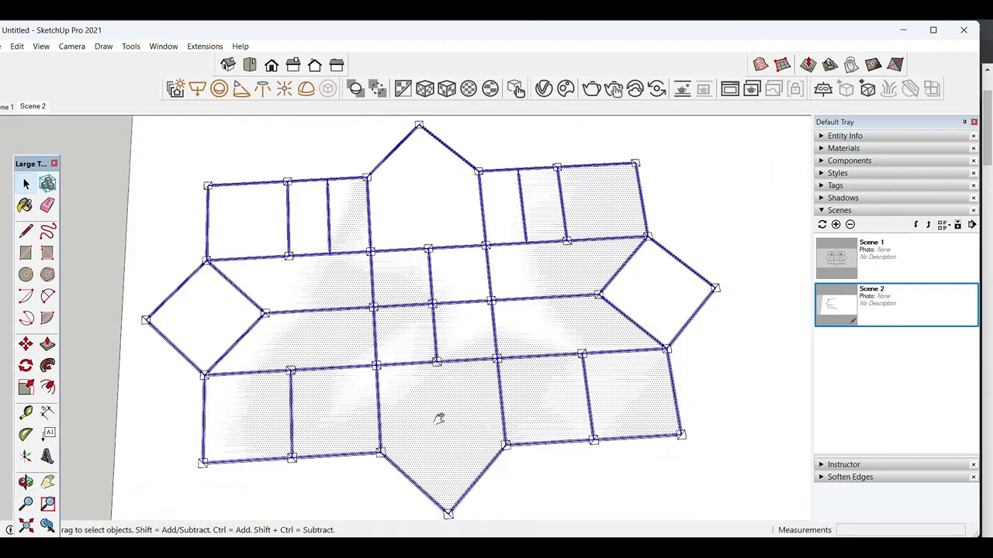
{"action": "scroll", "coordinate": [406, 403], "scroll_direction": "up", "scroll_amount": 1}
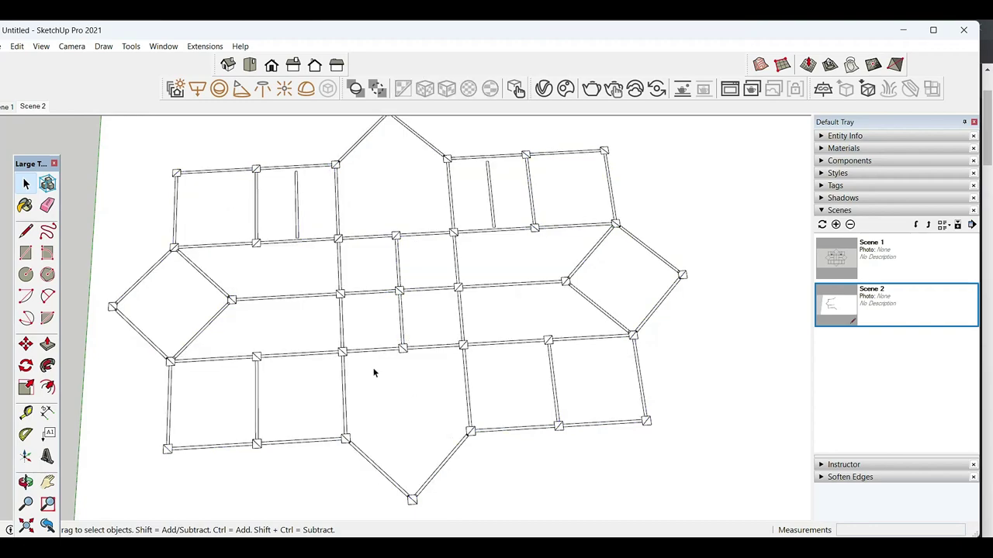
{"action": "scroll", "coordinate": [457, 200], "scroll_direction": "up", "scroll_amount": 2}
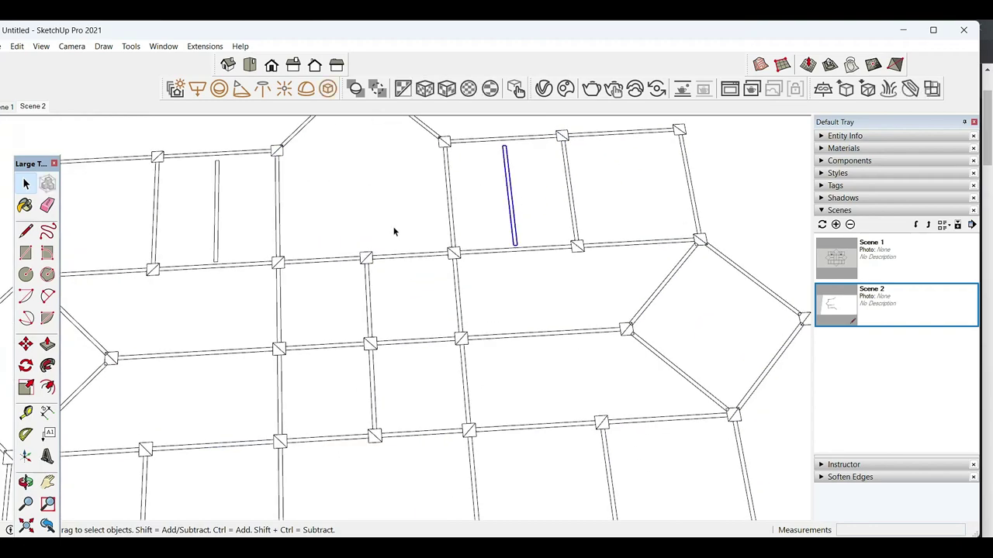
{"action": "scroll", "coordinate": [211, 146], "scroll_direction": "up", "scroll_amount": 2}
{"action": "scroll", "coordinate": [233, 202], "scroll_direction": "down", "scroll_amount": 1}
{"action": "key", "text": "s"}
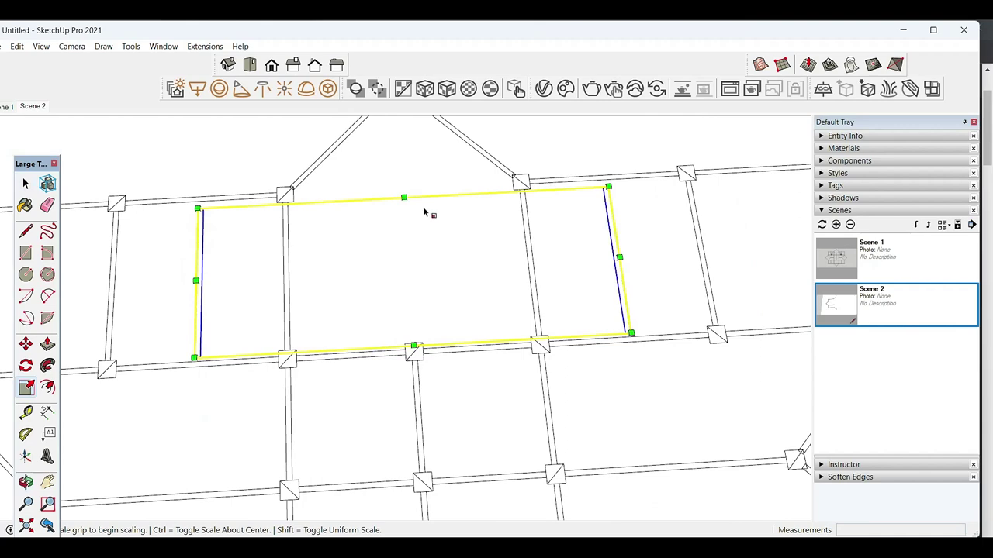
{"action": "left_click", "coordinate": [406, 206]}
{"action": "scroll", "coordinate": [173, 202], "scroll_direction": "up", "scroll_amount": 2}
{"action": "key", "text": "space"}
Step: Select both beams and scale them along green until they reach the main beam
{"action": "scroll", "coordinate": [601, 332], "scroll_direction": "down", "scroll_amount": 1}
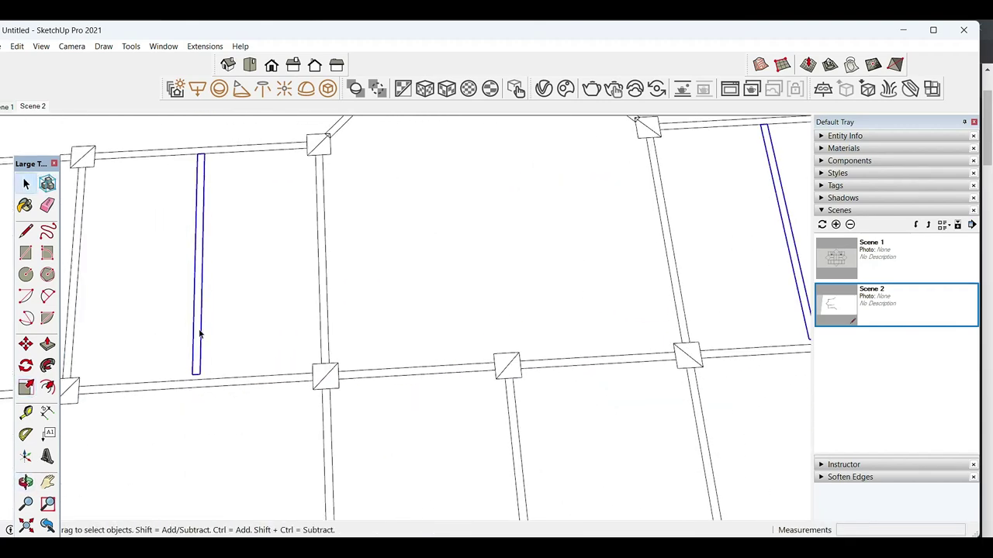
{"action": "scroll", "coordinate": [601, 331], "scroll_direction": "down", "scroll_amount": 1}
{"action": "scroll", "coordinate": [667, 330], "scroll_direction": "up", "scroll_amount": 2}
{"action": "left_click", "coordinate": [667, 330], "text": "shift"}
{"action": "key", "text": "s"}
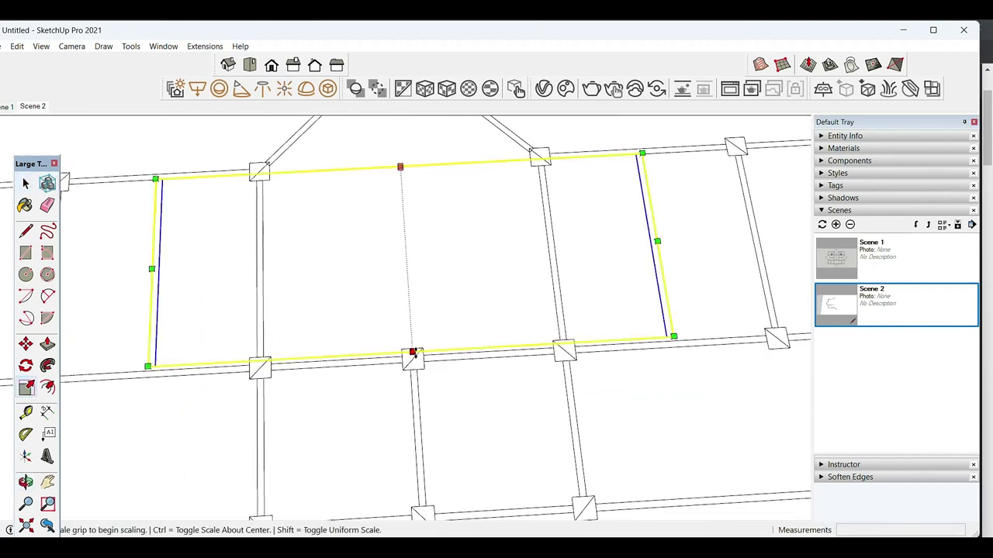
{"action": "left_click", "coordinate": [412, 355]}
{"action": "scroll", "coordinate": [155, 371], "scroll_direction": "up", "scroll_amount": 2}
{"action": "left_click", "coordinate": [169, 380]}
{"action": "key", "text": "space"}
{"action": "scroll", "coordinate": [410, 252], "scroll_direction": "down", "scroll_amount": 5}
{"action": "scroll", "coordinate": [263, 325], "scroll_direction": "down", "scroll_amount": 2}
Step: Rotate the small loose part 90 degrees to stand it upright
{"action": "middle_click_drag", "start_coordinate": [263, 325], "coordinate": [514, 476]}
{"action": "scroll", "coordinate": [475, 461], "scroll_direction": "up", "scroll_amount": 2}
{"action": "key", "text": "q"}
{"action": "scroll", "coordinate": [476, 461], "scroll_direction": "up", "scroll_amount": 2}
{"action": "left_click", "coordinate": [455, 439]}
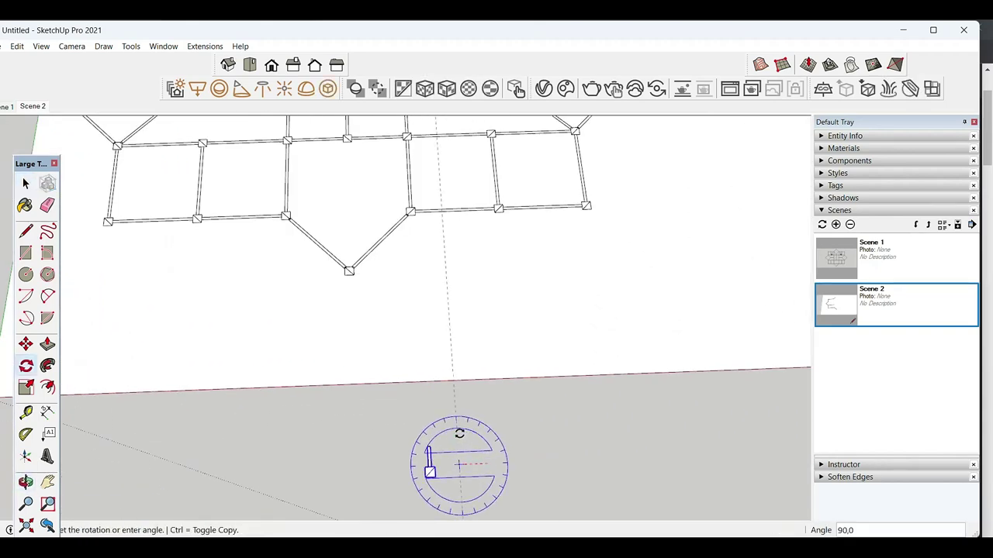
{"action": "left_click", "coordinate": [454, 465]}
{"action": "key", "text": "space"}
{"action": "scroll", "coordinate": [432, 487], "scroll_direction": "up", "scroll_amount": 2}
Step: Move the small upright part into position
{"action": "key", "text": "m"}
{"action": "left_click_drag", "start_coordinate": [428, 468], "coordinate": [501, 455]}
{"action": "key", "text": "space"}
{"action": "scroll", "coordinate": [501, 454], "scroll_direction": "down", "scroll_amount": 3}
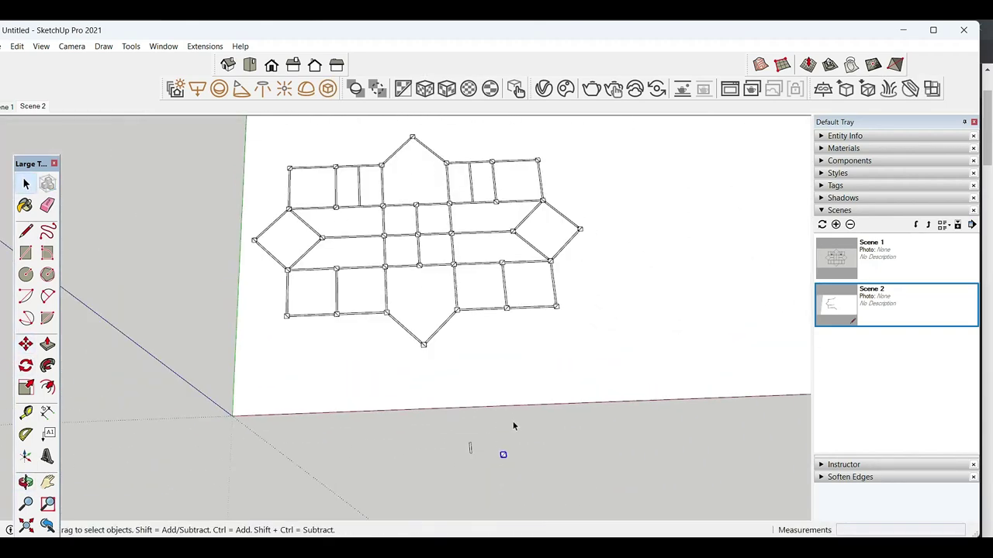
Step: Start a 2350 mm guide from the beam edge with Tape Measure
{"action": "middle_click_drag", "start_coordinate": [501, 454], "coordinate": [372, 381]}
{"action": "scroll", "coordinate": [461, 179], "scroll_direction": "up", "scroll_amount": 4}
{"action": "scroll", "coordinate": [461, 180], "scroll_direction": "up", "scroll_amount": 5}
{"action": "key", "text": "t"}
{"action": "left_click", "coordinate": [258, 276]}
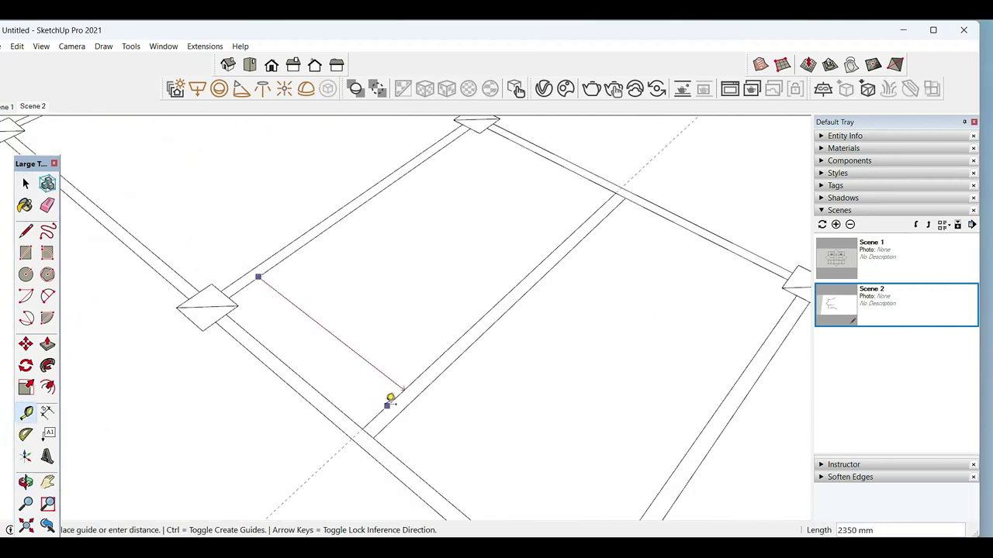
Step: Place guide lines across the bay from the beam edges and column corner, including a 200 mm guide
{"action": "left_click", "coordinate": [243, 303]}
{"action": "left_click", "coordinate": [274, 279]}
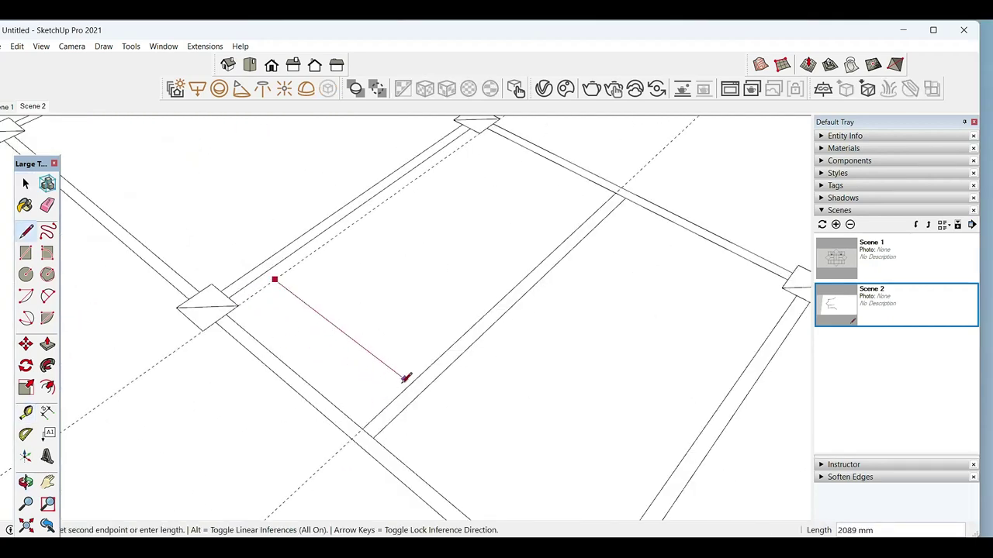
{"action": "key", "text": "space"}
{"action": "left_click", "coordinate": [399, 384]}
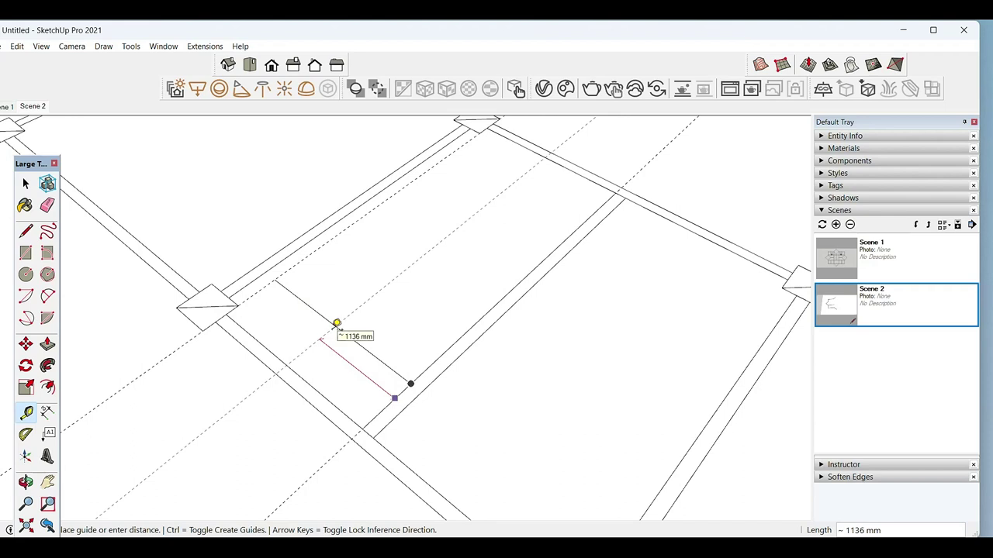
{"action": "key", "text": "space"}
{"action": "scroll", "coordinate": [338, 392], "scroll_direction": "up", "scroll_amount": 2}
{"action": "scroll", "coordinate": [344, 388], "scroll_direction": "up", "scroll_amount": 1}
{"action": "key", "text": "t"}
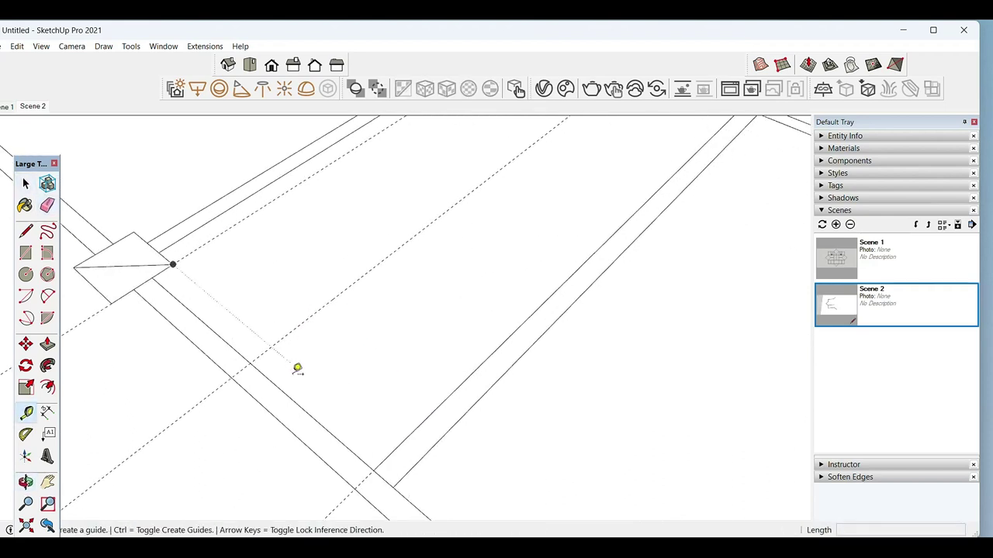
{"action": "left_click", "coordinate": [307, 412]}
{"action": "key", "text": "space"}
Step: Draw the step rectangle between the guides and push/pull it up into a block
{"action": "scroll", "coordinate": [327, 388], "scroll_direction": "up", "scroll_amount": 2}
{"action": "key", "text": "r"}
{"action": "left_click", "coordinate": [383, 456]}
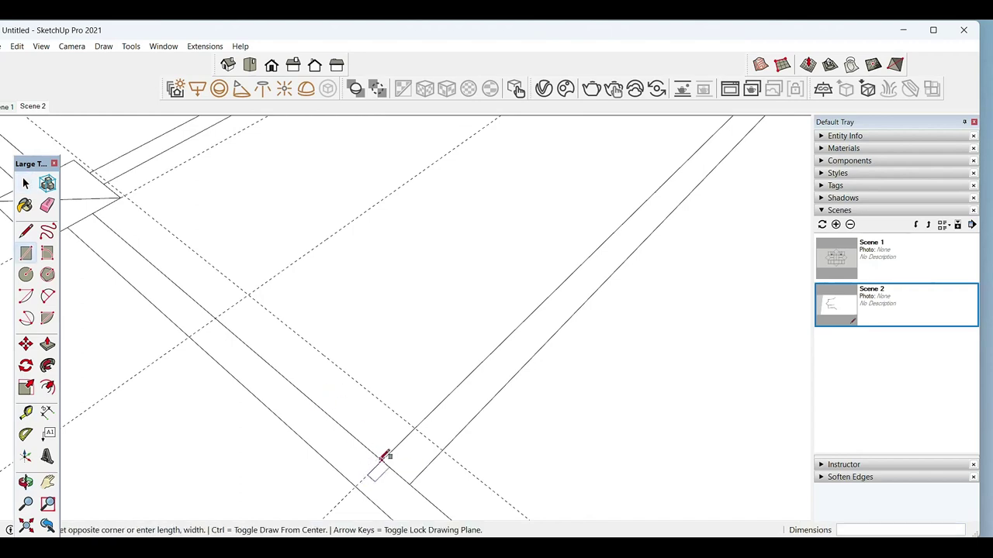
{"action": "left_click", "coordinate": [255, 293]}
{"action": "key", "text": "space"}
{"action": "mouse_move", "coordinate": [303, 358]}
{"action": "middle_mouse_down"}
{"action": "mouse_move", "coordinate": [271, 302]}
{"action": "mouse_move", "coordinate": [295, 336]}
{"action": "middle_mouse_up"}
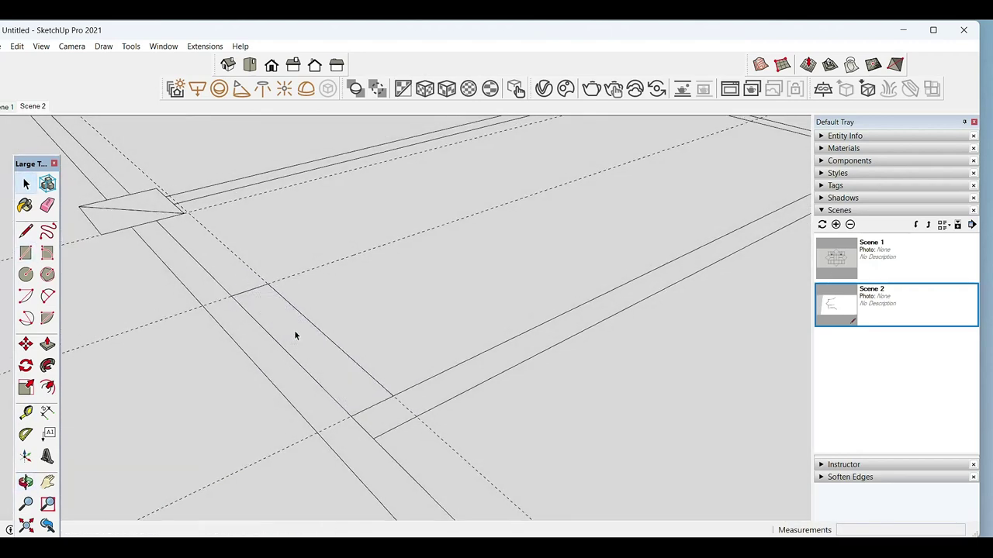
{"action": "key", "text": "p"}
{"action": "left_click", "coordinate": [295, 336]}
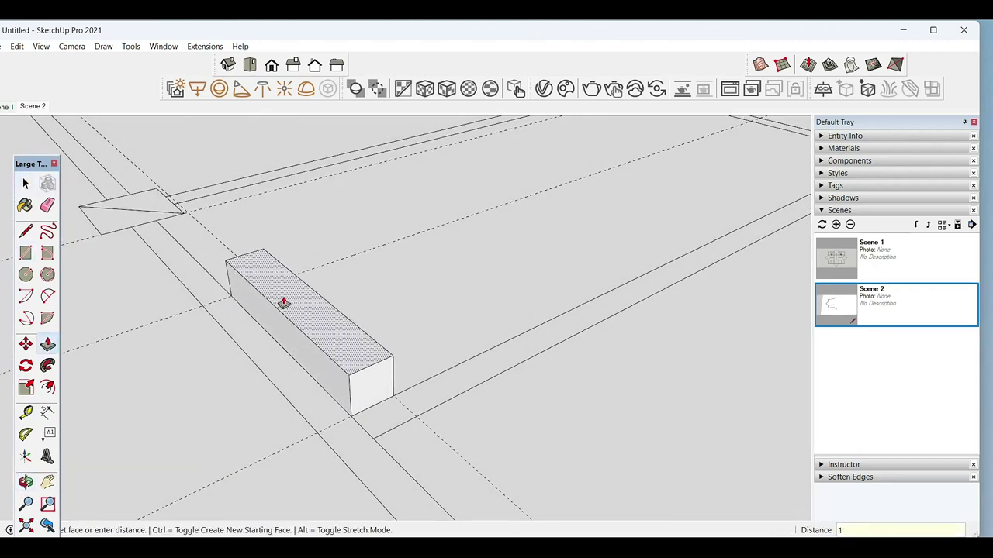
{"action": "left_click", "coordinate": [284, 302]}
{"action": "key", "text": "space"}
Step: Group the block and turn it into a step component
{"action": "triple_click", "coordinate": [337, 348]}
{"action": "right_click", "coordinate": [338, 350]}
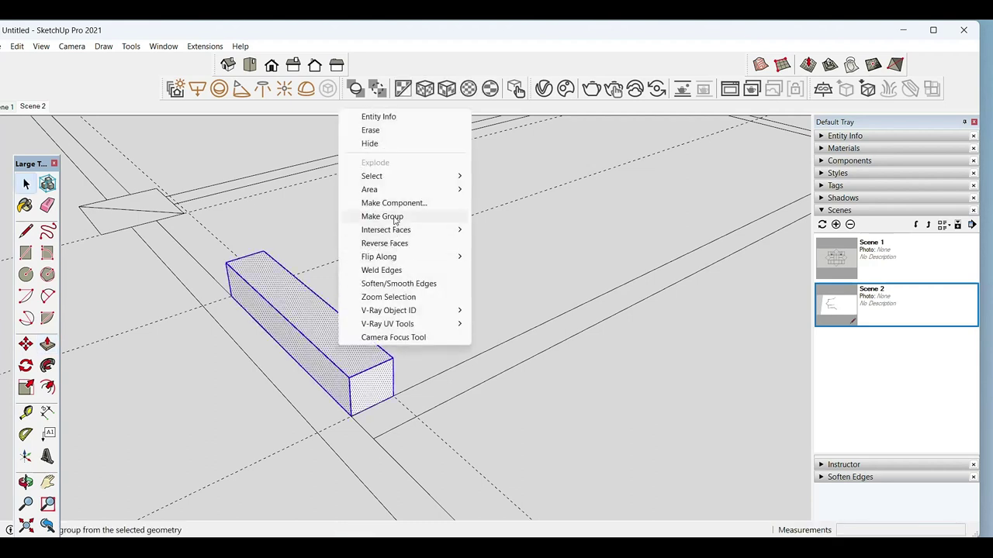
{"action": "left_click", "coordinate": [394, 221]}
{"action": "right_click", "coordinate": [341, 349]}
{"action": "left_click", "coordinate": [406, 190]}
{"action": "left_click", "coordinate": [512, 434]}
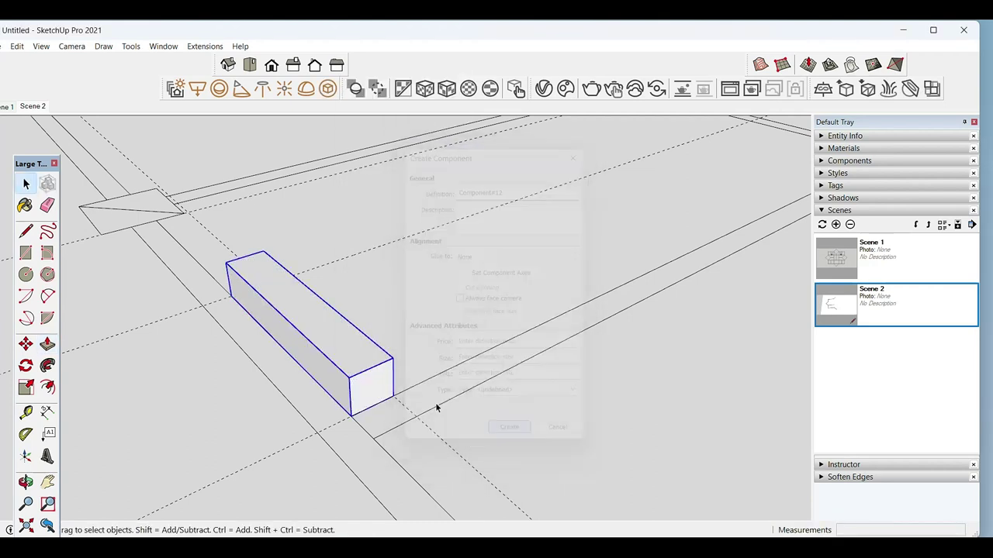
Step: Copy the step component into a 12-step flight with a *12 array
{"action": "scroll", "coordinate": [349, 417], "scroll_direction": "up", "scroll_amount": 1}
{"action": "key", "text": "m"}
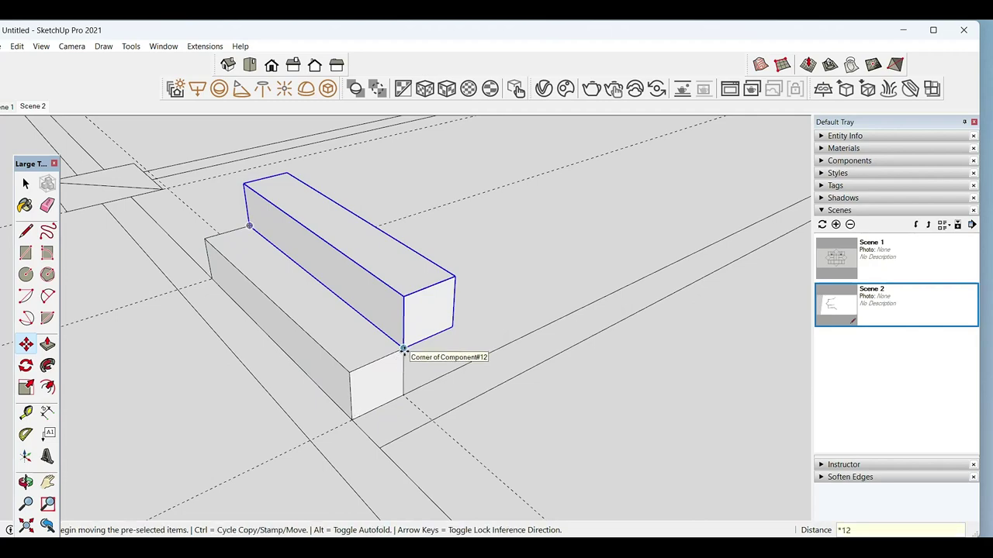
{"action": "key", "text": "Return"}
{"action": "key", "text": "space"}
{"action": "scroll", "coordinate": [406, 361], "scroll_direction": "down", "scroll_amount": 5}
{"action": "middle_click_drag", "start_coordinate": [406, 362], "coordinate": [521, 277]}
{"action": "scroll", "coordinate": [466, 295], "scroll_direction": "up", "scroll_amount": 3}
{"action": "scroll", "coordinate": [417, 309], "scroll_direction": "up", "scroll_amount": 2}
{"action": "scroll", "coordinate": [400, 316], "scroll_direction": "up", "scroll_amount": 1}
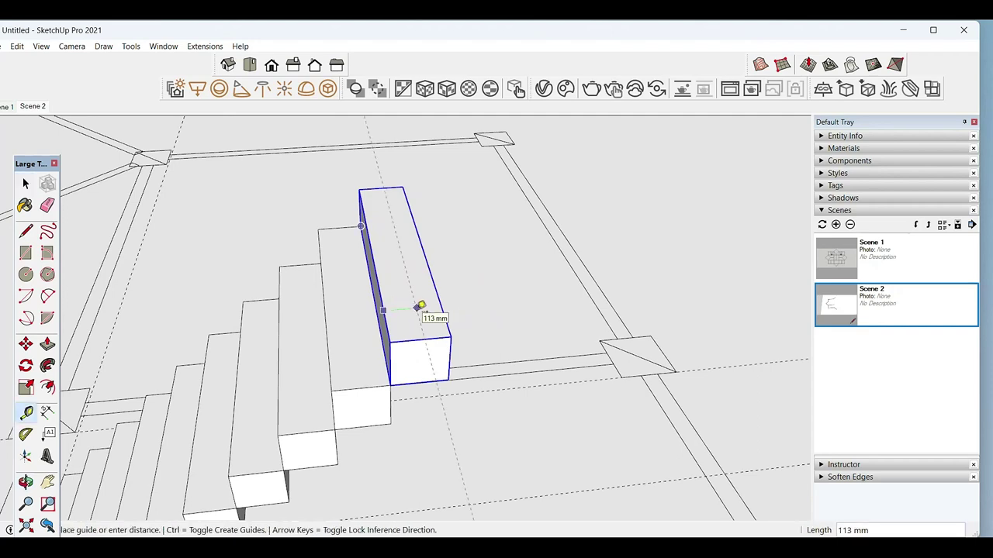
{"action": "key", "text": "space"}
Step: Scale the top step along the red axis to widen it into a landing
{"action": "mouse_move", "coordinate": [421, 305]}
{"action": "middle_mouse_down"}
{"action": "mouse_move", "coordinate": [343, 313]}
{"action": "mouse_move", "coordinate": [378, 311]}
{"action": "middle_mouse_up"}
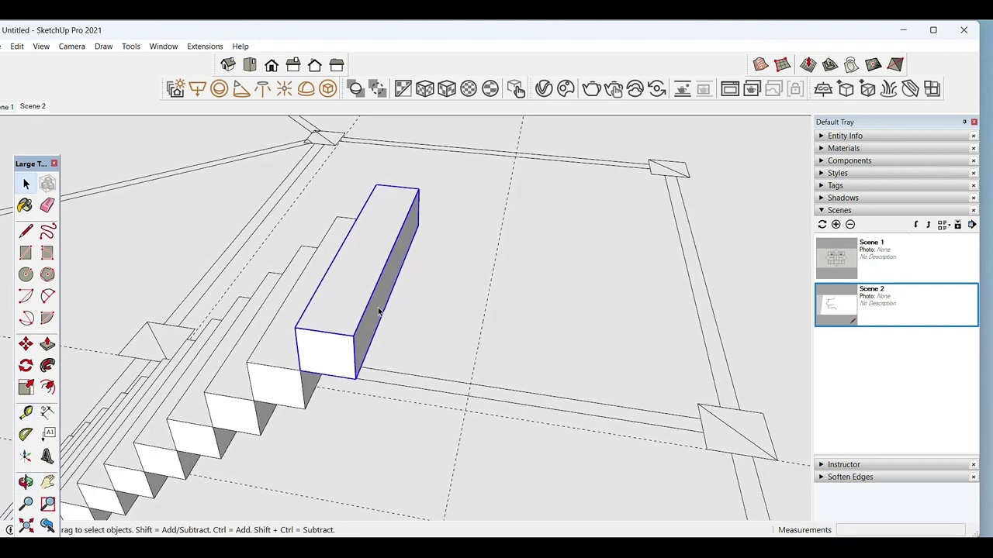
{"action": "left_click", "coordinate": [394, 287]}
{"action": "left_click", "coordinate": [470, 401]}
{"action": "key", "text": "space"}
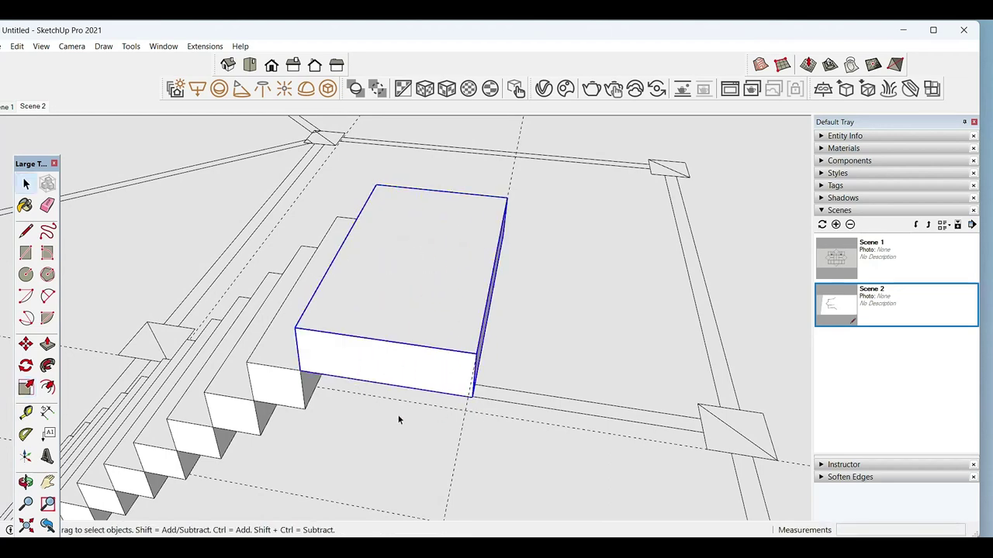
{"action": "middle_click_drag", "start_coordinate": [441, 412], "coordinate": [522, 242]}
{"action": "left_click", "coordinate": [481, 220]}
{"action": "left_click", "coordinate": [371, 435]}
{"action": "key", "text": "space"}
{"action": "mouse_move", "coordinate": [372, 435]}
{"action": "middle_mouse_down"}
{"action": "mouse_move", "coordinate": [414, 370]}
{"action": "mouse_move", "coordinate": [398, 406]}
{"action": "middle_mouse_up"}
Step: Make the top landing unique so it is independent of the step component
{"action": "key", "text": "e"}
{"action": "mouse_move", "coordinate": [465, 388]}
{"action": "middle_mouse_down"}
{"action": "mouse_move", "coordinate": [210, 360]}
{"action": "mouse_move", "coordinate": [607, 366]}
{"action": "mouse_move", "coordinate": [481, 346]}
{"action": "middle_mouse_up"}
{"action": "key", "text": "space"}
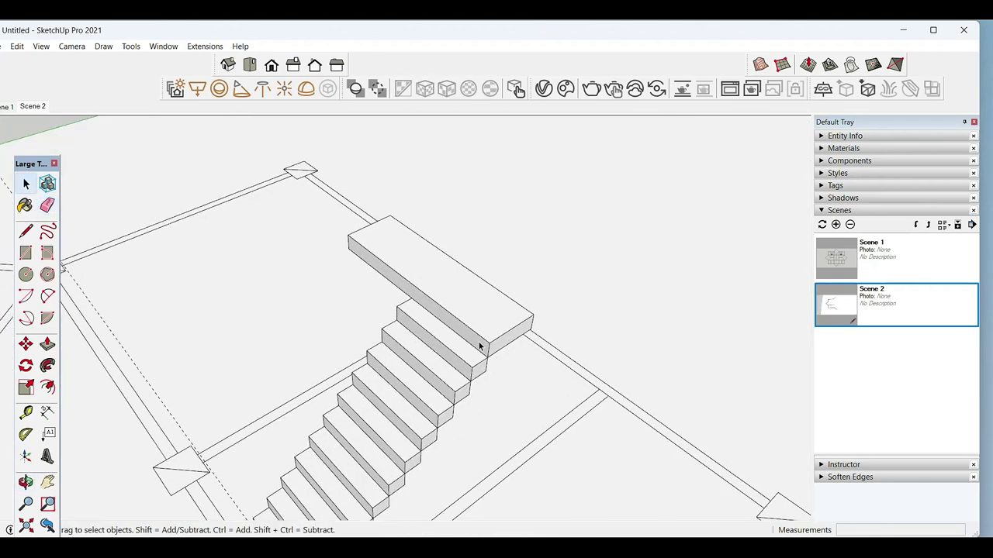
{"action": "right_click", "coordinate": [458, 292]}
{"action": "left_click", "coordinate": [490, 271]}
{"action": "mouse_move", "coordinate": [490, 271]}
{"action": "middle_mouse_down"}
{"action": "mouse_move", "coordinate": [450, 406]}
{"action": "mouse_move", "coordinate": [324, 432]}
{"action": "middle_mouse_up"}
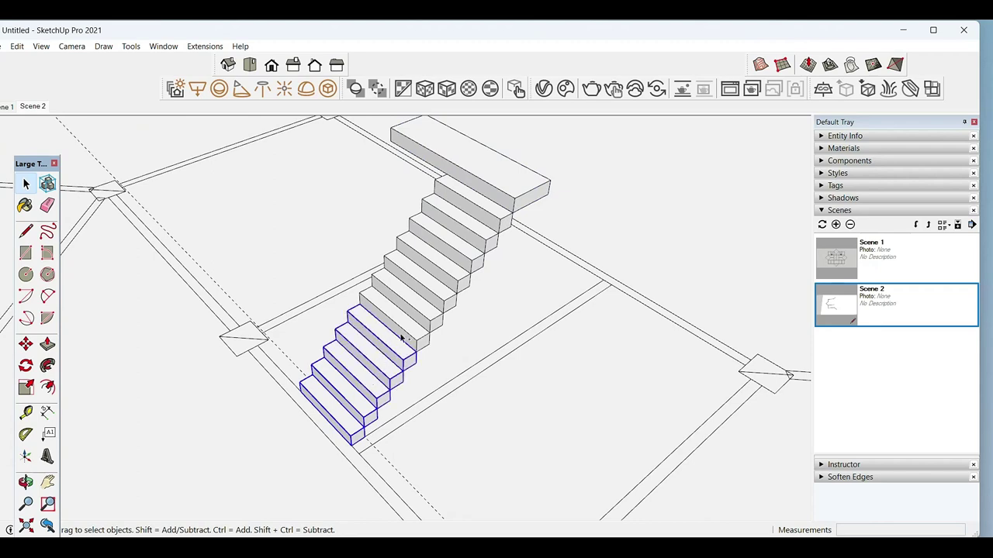
Step: Copy the lower stair flight and rotate the copy 180 degrees
{"action": "middle_click_drag", "start_coordinate": [486, 223], "coordinate": [450, 357]}
{"action": "key", "text": "m"}
{"action": "key", "text": "ctrl"}
{"action": "left_click", "coordinate": [373, 419]}
{"action": "left_click", "coordinate": [614, 263]}
{"action": "key", "text": "q"}
{"action": "scroll", "coordinate": [594, 252], "scroll_direction": "up", "scroll_amount": 5}
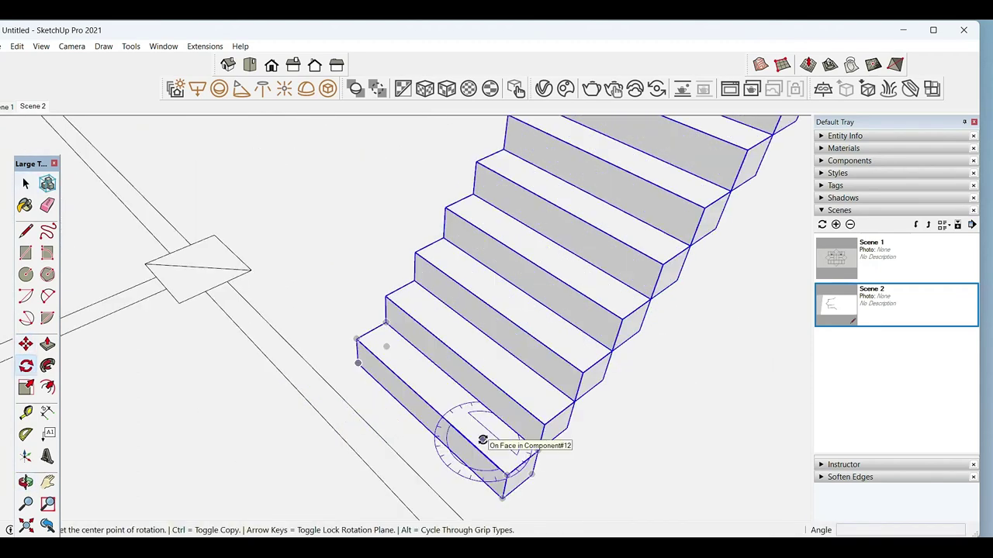
{"action": "left_click", "coordinate": [436, 396]}
{"action": "left_click", "coordinate": [513, 461]}
{"action": "mouse_move", "coordinate": [514, 461]}
{"action": "middle_mouse_down"}
{"action": "mouse_move", "coordinate": [439, 412]}
{"action": "mouse_move", "coordinate": [449, 431]}
{"action": "middle_mouse_up"}
{"action": "key", "text": "space"}
Step: Move the reversed flight into position beside the landing
{"action": "key", "text": "m"}
{"action": "left_click", "coordinate": [500, 496]}
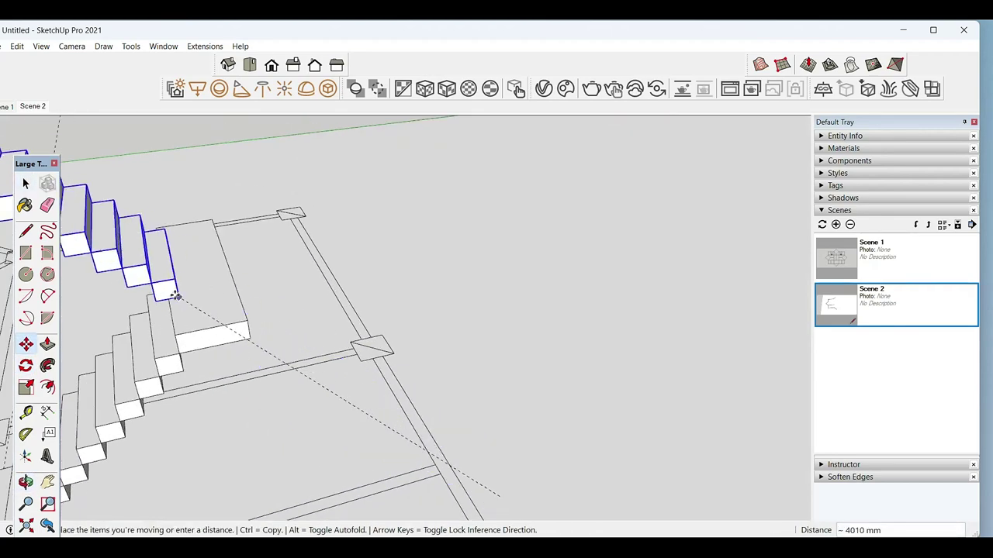
{"action": "scroll", "coordinate": [177, 297], "scroll_direction": "up", "scroll_amount": 5}
{"action": "middle_click_drag", "start_coordinate": [177, 297], "coordinate": [443, 178]}
{"action": "left_click", "coordinate": [334, 342]}
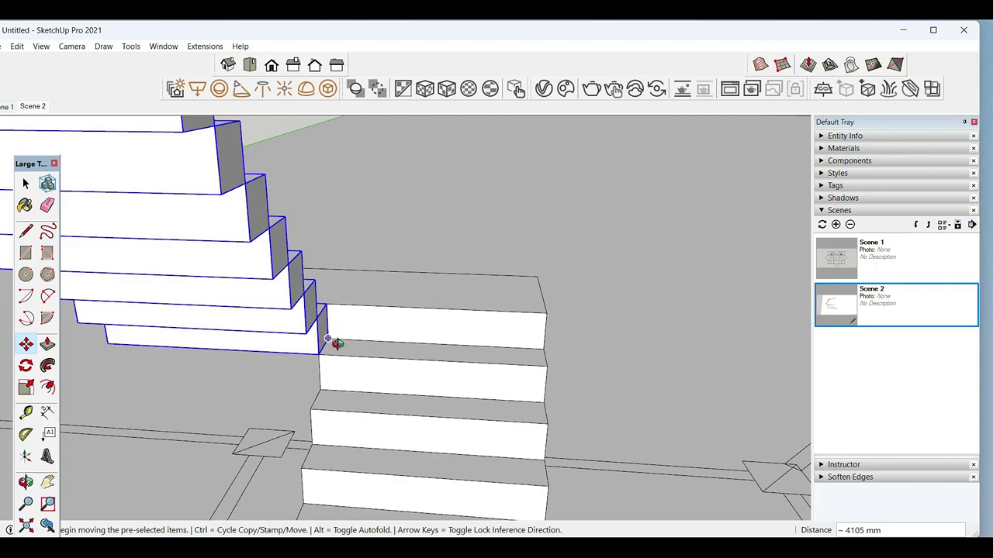
{"action": "middle_click_drag", "start_coordinate": [335, 344], "coordinate": [406, 411]}
{"action": "left_click", "coordinate": [392, 399]}
{"action": "mouse_move", "coordinate": [550, 386]}
{"action": "middle_mouse_down"}
{"action": "mouse_move", "coordinate": [331, 315]}
{"action": "mouse_move", "coordinate": [259, 370]}
{"action": "mouse_move", "coordinate": [207, 328]}
{"action": "mouse_move", "coordinate": [223, 377]}
{"action": "mouse_move", "coordinate": [222, 328]}
{"action": "middle_mouse_up"}
{"action": "scroll", "coordinate": [223, 379], "scroll_direction": "up", "scroll_amount": 3}
{"action": "scroll", "coordinate": [222, 328], "scroll_direction": "up", "scroll_amount": 2}
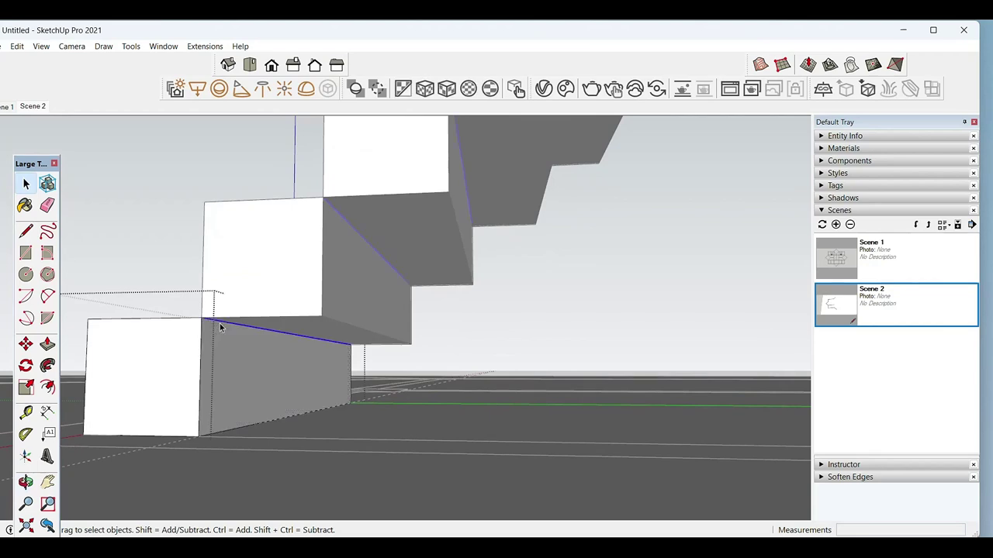
{"action": "left_click", "coordinate": [203, 318]}
{"action": "left_click", "coordinate": [323, 315]}
{"action": "key", "text": "space"}
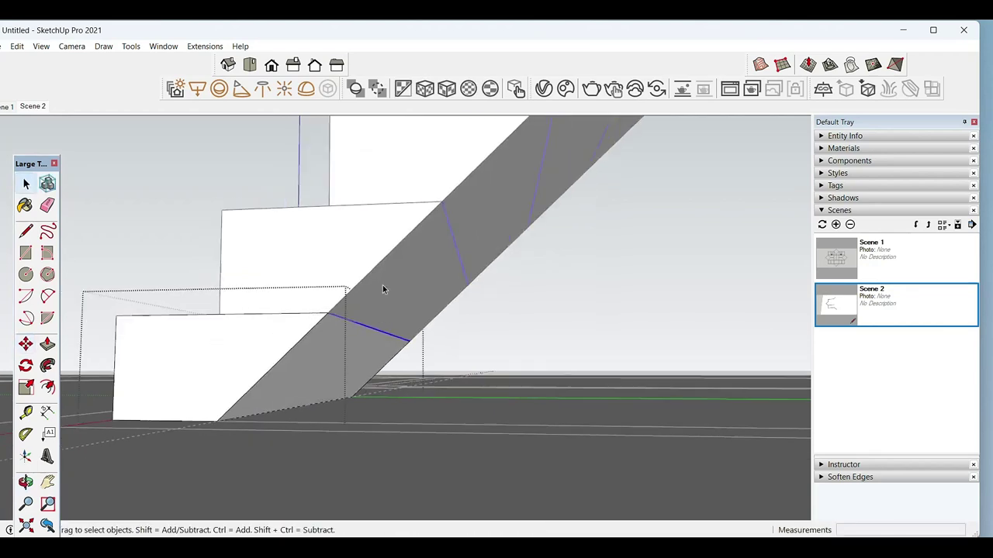
Step: Make the upper stair piece unique with Make Unique
{"action": "scroll", "coordinate": [349, 305], "scroll_direction": "down", "scroll_amount": 3}
{"action": "middle_click_drag", "start_coordinate": [349, 306], "coordinate": [520, 353]}
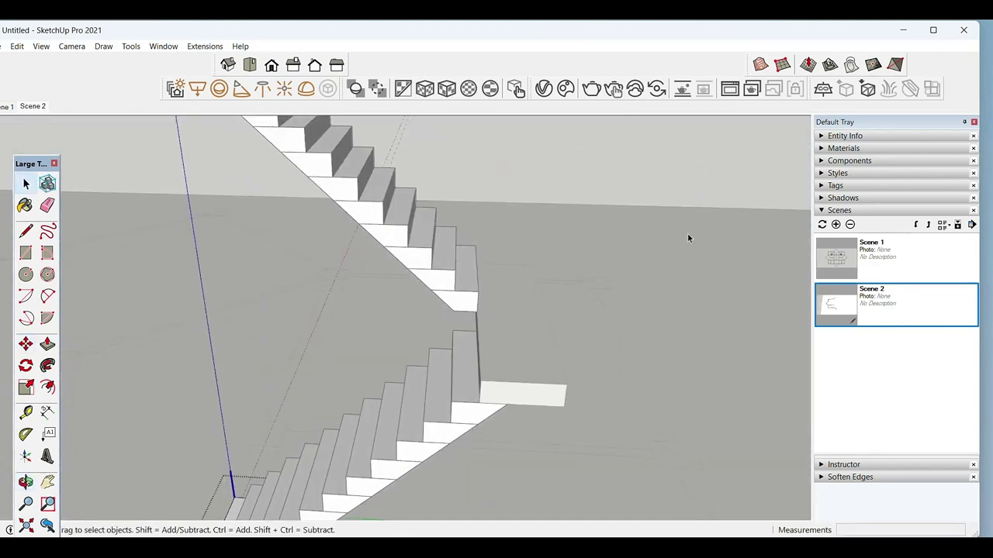
{"action": "middle_click_drag", "start_coordinate": [774, 227], "coordinate": [473, 315]}
{"action": "scroll", "coordinate": [471, 315], "scroll_direction": "up", "scroll_amount": 2}
{"action": "left_click", "coordinate": [471, 315]}
{"action": "right_click", "coordinate": [489, 310]}
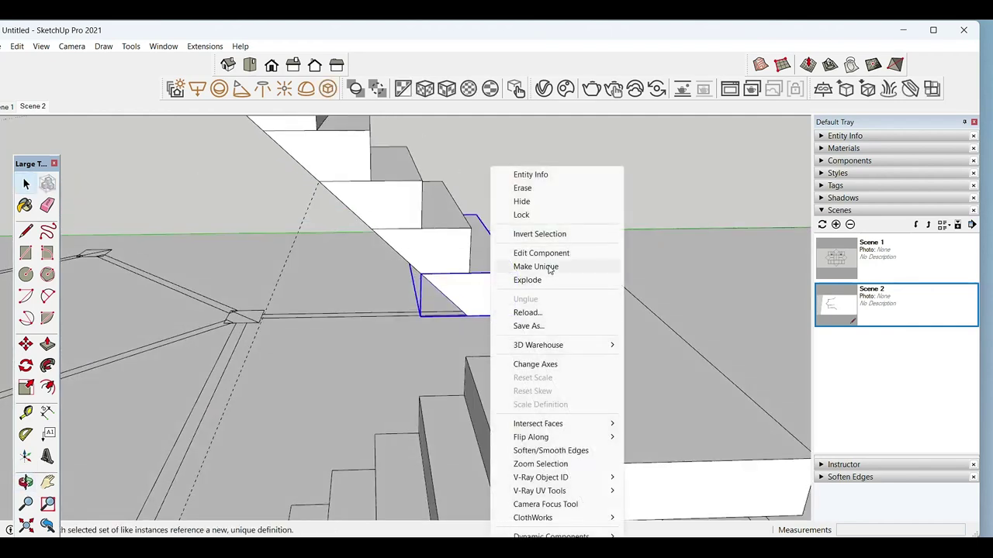
{"action": "left_click", "coordinate": [549, 267]}
Step: Lower the upper stair piece onto the landing and erase stray edges
{"action": "scroll", "coordinate": [587, 282], "scroll_direction": "up", "scroll_amount": 3}
{"action": "mouse_move", "coordinate": [588, 282]}
{"action": "middle_mouse_down"}
{"action": "mouse_move", "coordinate": [629, 215]}
{"action": "mouse_move", "coordinate": [587, 266]}
{"action": "mouse_move", "coordinate": [609, 248]}
{"action": "middle_mouse_up"}
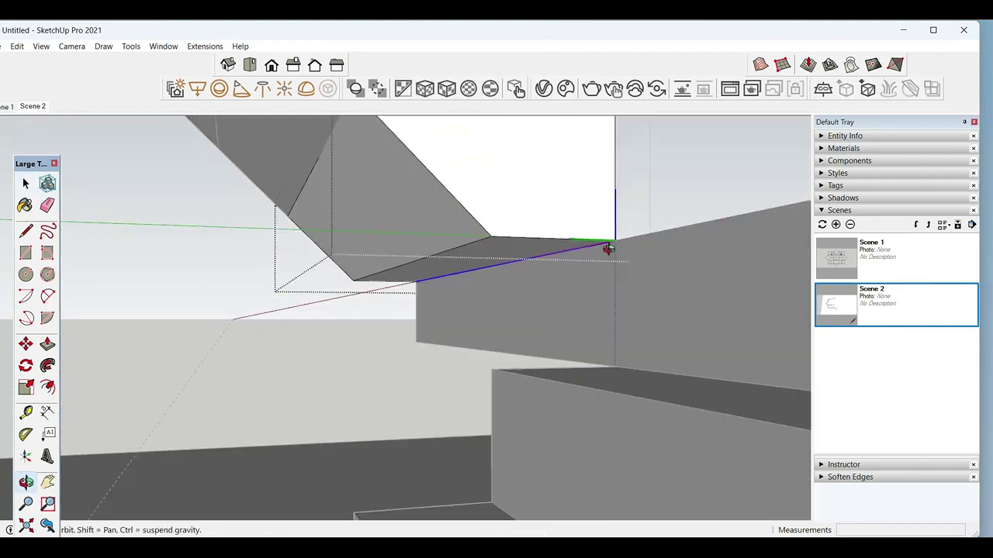
{"action": "left_click", "coordinate": [613, 243]}
{"action": "left_click", "coordinate": [613, 364]}
{"action": "key", "text": "space"}
{"action": "middle_click_drag", "start_coordinate": [543, 275], "coordinate": [461, 263]}
{"action": "key", "text": "e"}
{"action": "middle_click_drag", "start_coordinate": [541, 246], "coordinate": [475, 274]}
{"action": "key", "text": "space"}
{"action": "scroll", "coordinate": [475, 274], "scroll_direction": "down", "scroll_amount": 5}
{"action": "scroll", "coordinate": [382, 337], "scroll_direction": "down", "scroll_amount": 5}
Step: Check the staircase in Top view with Parallel Projection, then return to Perspective
{"action": "key", "text": "t"}
{"action": "left_click", "coordinate": [71, 47]}
{"action": "left_click", "coordinate": [85, 103]}
{"action": "left_click", "coordinate": [419, 457]}
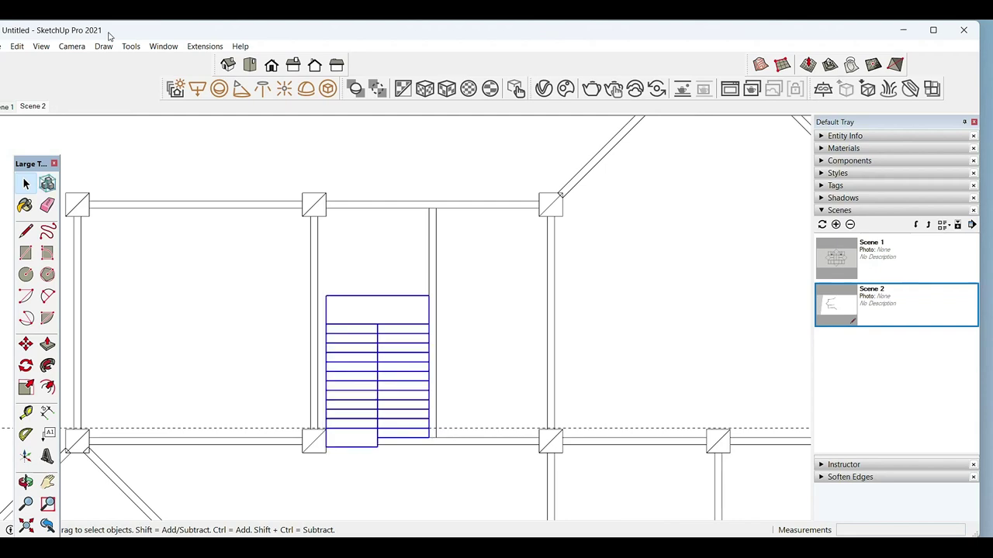
{"action": "left_click", "coordinate": [72, 47]}
{"action": "left_click", "coordinate": [89, 117]}
Step: Merge the stair pieces into one solid with Outer Shell
{"action": "middle_click_drag", "start_coordinate": [93, 118], "coordinate": [112, 128]}
{"action": "scroll", "coordinate": [329, 366], "scroll_direction": "up", "scroll_amount": 2}
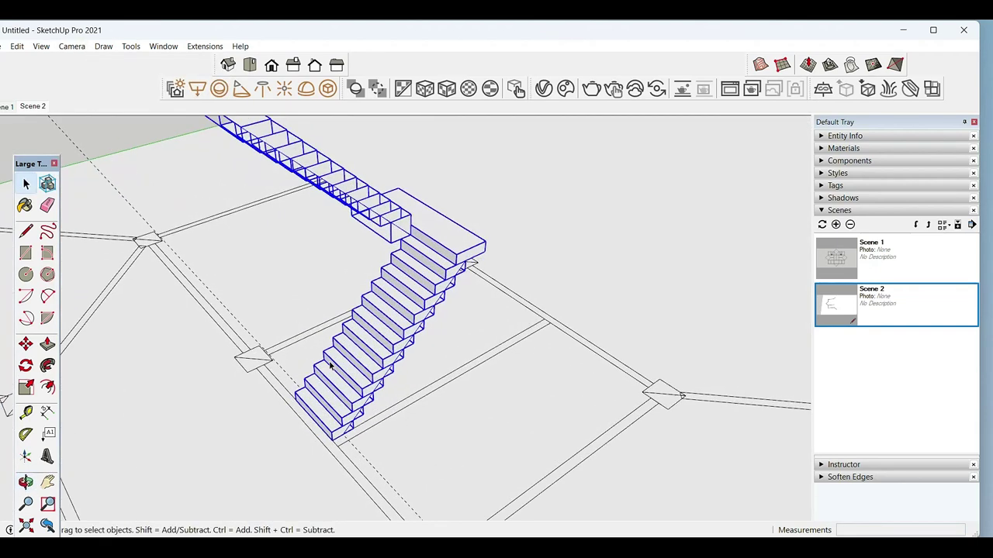
{"action": "right_click", "coordinate": [430, 241]}
{"action": "left_click", "coordinate": [473, 397]}
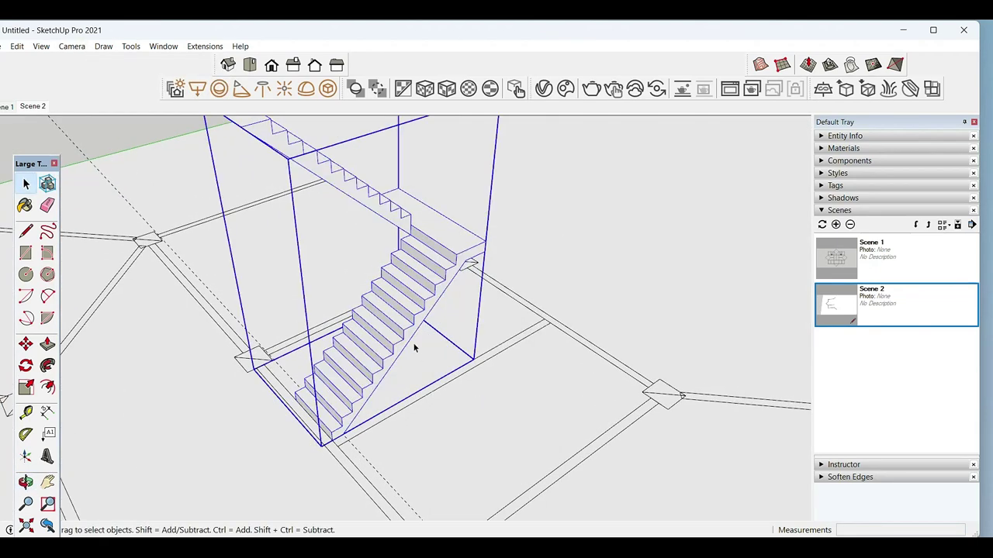
{"action": "scroll", "coordinate": [348, 454], "scroll_direction": "up", "scroll_amount": 5}
Step: Draw a vertical post line on the bottom step and copy it to the top step
{"action": "key", "text": "l"}
{"action": "left_click", "coordinate": [340, 406]}
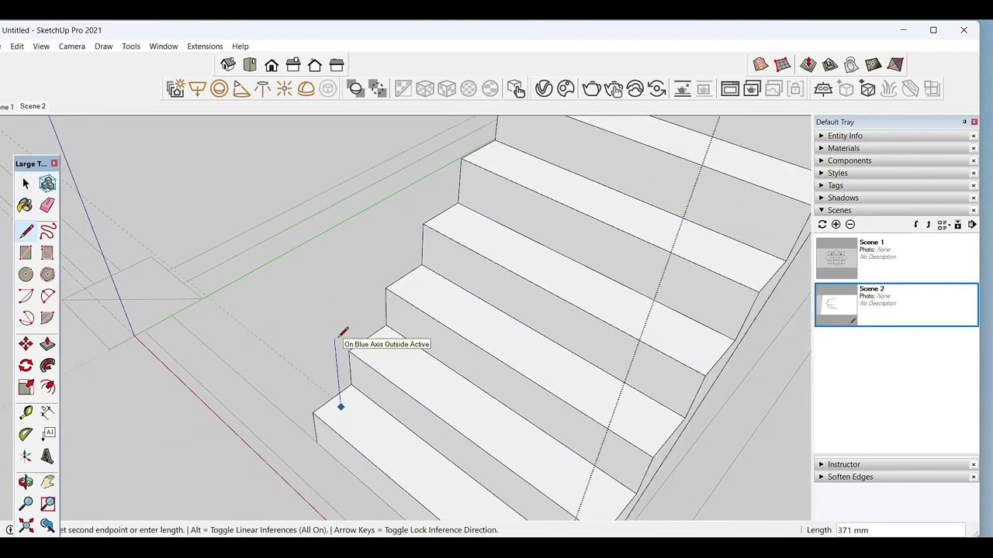
{"action": "left_click", "coordinate": [344, 332]}
{"action": "key", "text": "space"}
{"action": "middle_click_drag", "start_coordinate": [345, 332], "coordinate": [324, 439]}
{"action": "left_click", "coordinate": [309, 426]}
{"action": "key", "text": "ctrl"}
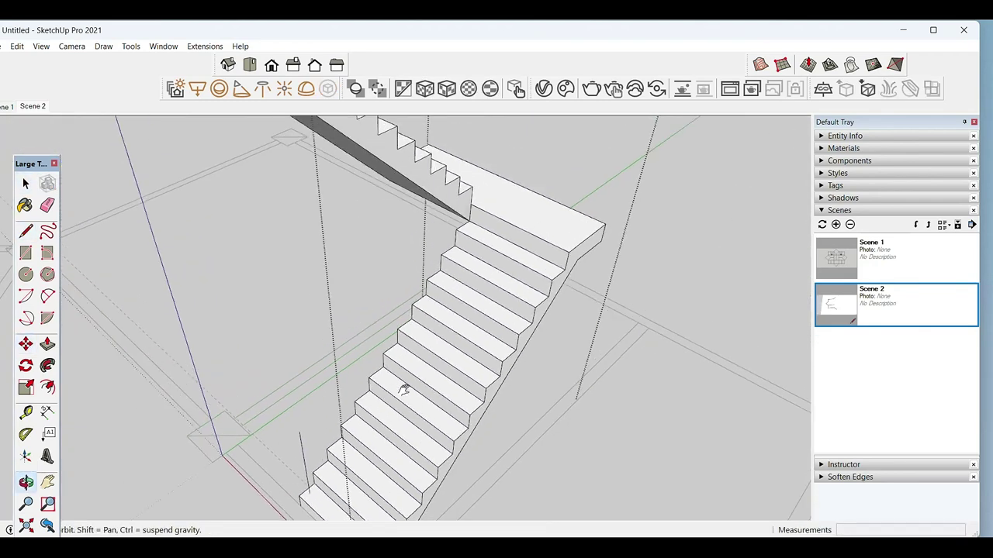
{"action": "left_click", "coordinate": [449, 234]}
{"action": "key", "text": "space"}
{"action": "scroll", "coordinate": [442, 256], "scroll_direction": "down", "scroll_amount": 4}
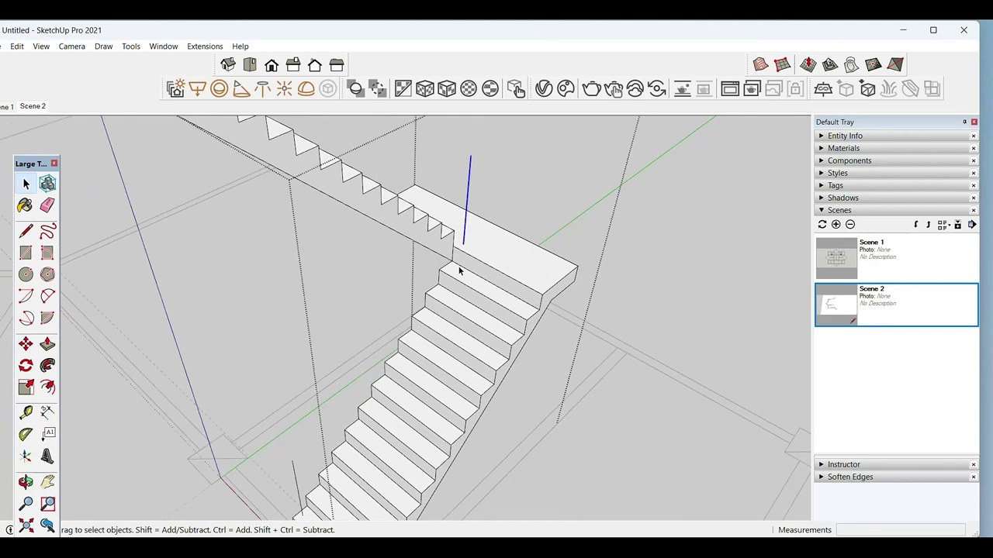
Step: Draw the sloped handrail line joining the tops of the two posts
{"action": "left_click", "coordinate": [480, 159]}
{"action": "key", "text": "space"}
{"action": "middle_click_drag", "start_coordinate": [480, 158], "coordinate": [457, 278]}
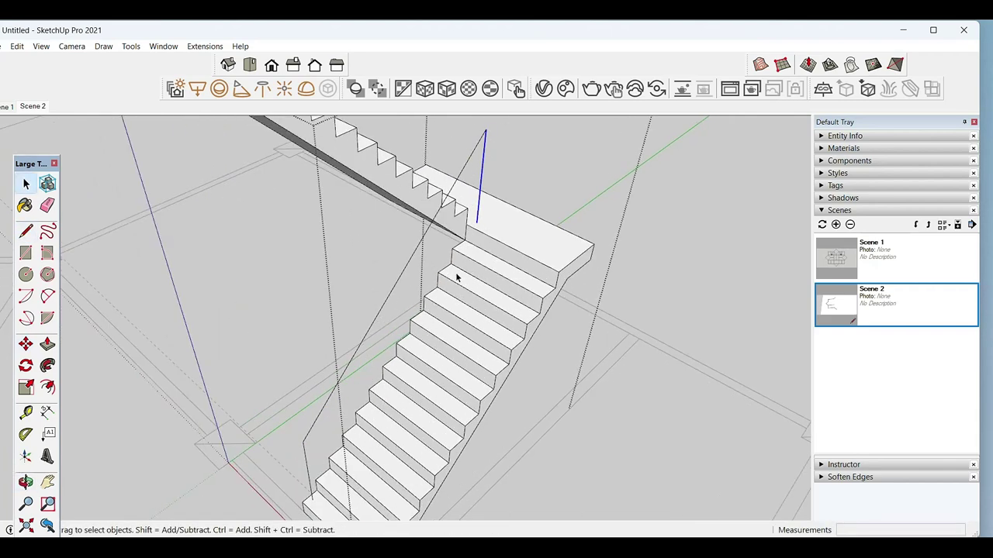
{"action": "left_click", "coordinate": [313, 498]}
{"action": "key", "text": "space"}
{"action": "scroll", "coordinate": [339, 381], "scroll_direction": "up", "scroll_amount": 3}
Step: Group the railing lines and space copies of the post up the flight
{"action": "double_click", "coordinate": [370, 377]}
{"action": "right_click", "coordinate": [366, 380]}
{"action": "mouse_move", "coordinate": [367, 380]}
{"action": "middle_mouse_down"}
{"action": "mouse_move", "coordinate": [364, 350]}
{"action": "mouse_move", "coordinate": [345, 354]}
{"action": "middle_mouse_up"}
{"action": "double_click", "coordinate": [314, 399]}
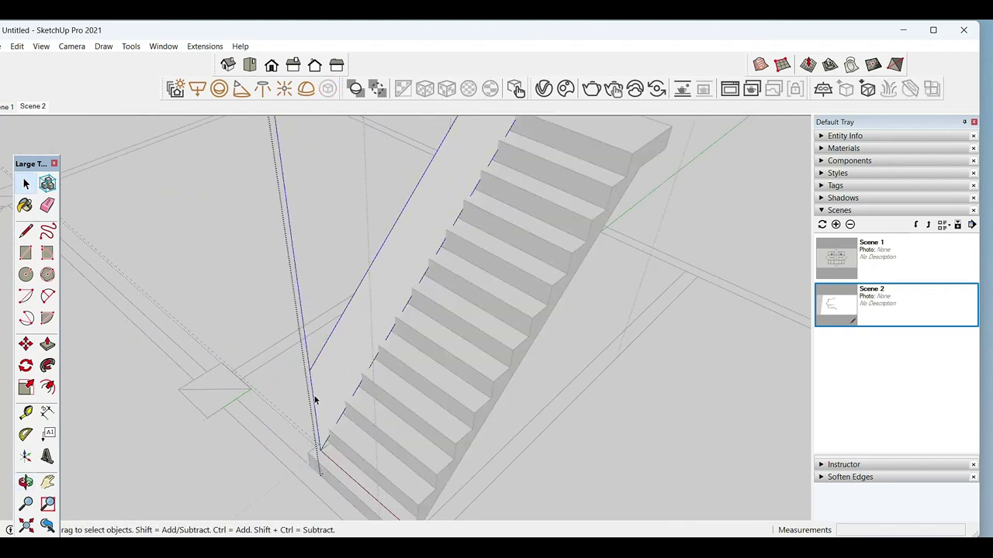
{"action": "left_click", "coordinate": [311, 380]}
{"action": "key", "text": "ctrl"}
{"action": "middle_click_drag", "start_coordinate": [344, 415], "coordinate": [441, 242]}
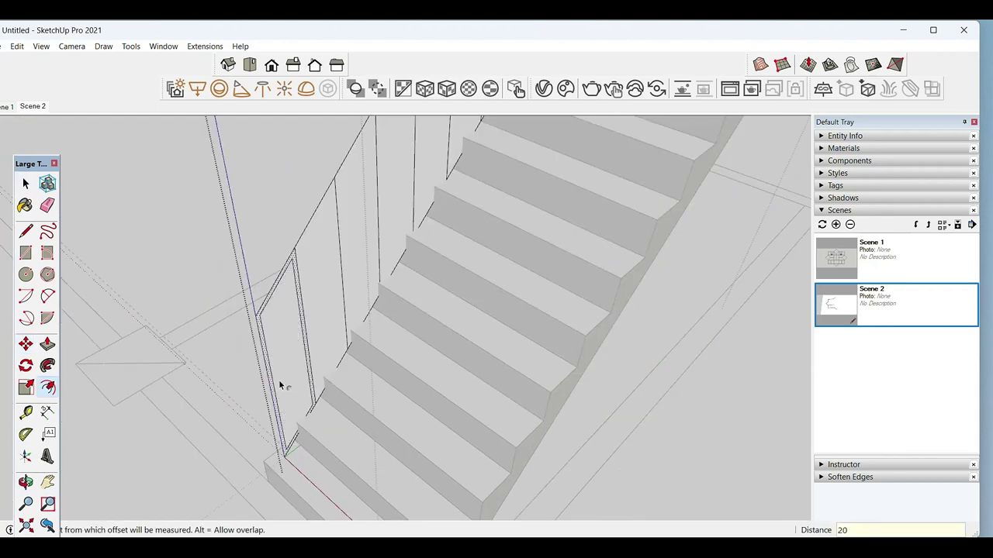
Step: Offset the railing panel faces and erase the unwanted edges
{"action": "mouse_move", "coordinate": [326, 333]}
{"action": "middle_mouse_down"}
{"action": "mouse_move", "coordinate": [257, 401]}
{"action": "mouse_move", "coordinate": [382, 190]}
{"action": "middle_mouse_up"}
{"action": "key", "text": "f"}
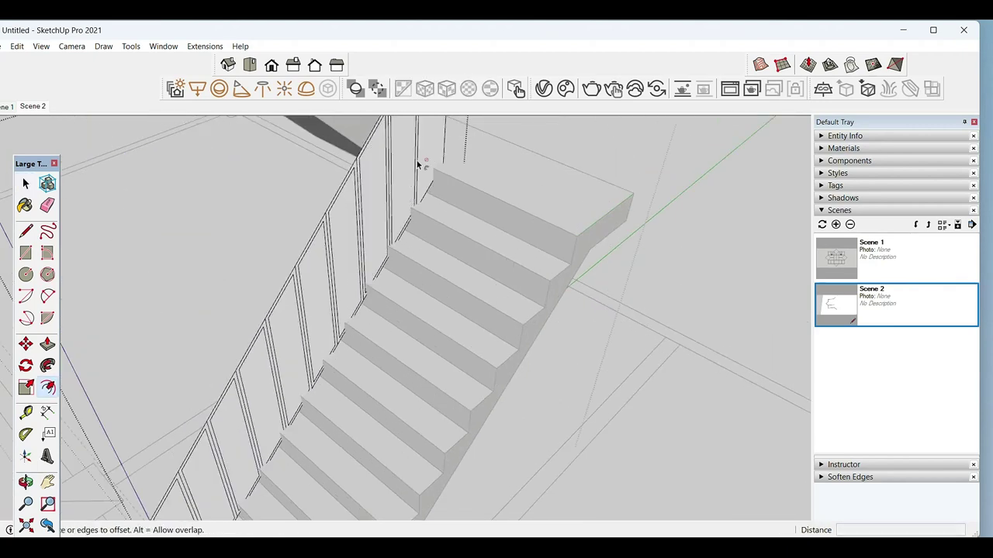
{"action": "key", "text": "space"}
{"action": "mouse_move", "coordinate": [429, 155]}
{"action": "middle_mouse_down"}
{"action": "mouse_move", "coordinate": [232, 409]}
{"action": "mouse_move", "coordinate": [252, 395]}
{"action": "middle_mouse_up"}
{"action": "scroll", "coordinate": [238, 383], "scroll_direction": "up", "scroll_amount": 2}
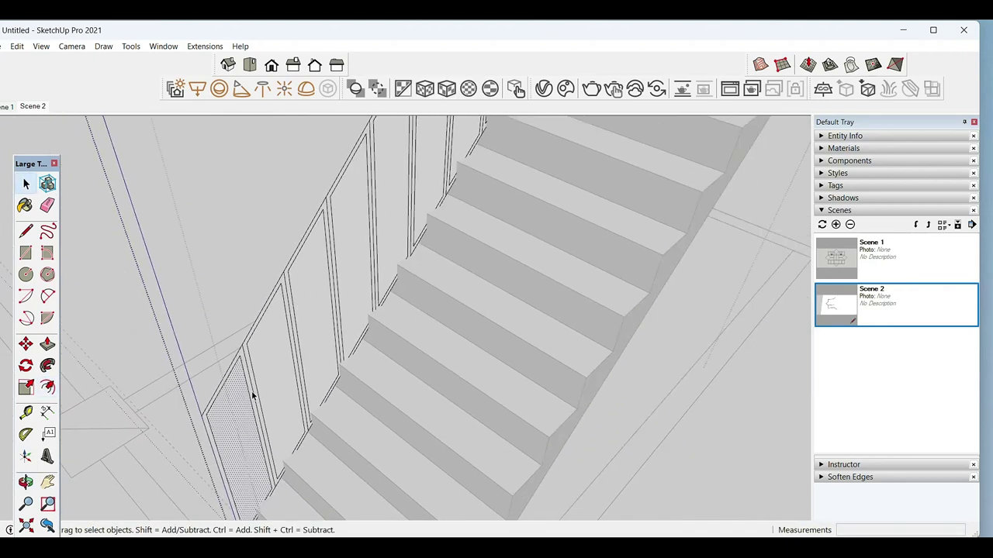
{"action": "mouse_move", "coordinate": [321, 311]}
{"action": "middle_mouse_down"}
{"action": "mouse_move", "coordinate": [422, 169]}
{"action": "mouse_move", "coordinate": [405, 269]}
{"action": "mouse_move", "coordinate": [436, 168]}
{"action": "middle_mouse_up"}
{"action": "scroll", "coordinate": [445, 255], "scroll_direction": "up", "scroll_amount": 3}
{"action": "scroll", "coordinate": [445, 280], "scroll_direction": "up", "scroll_amount": 2}
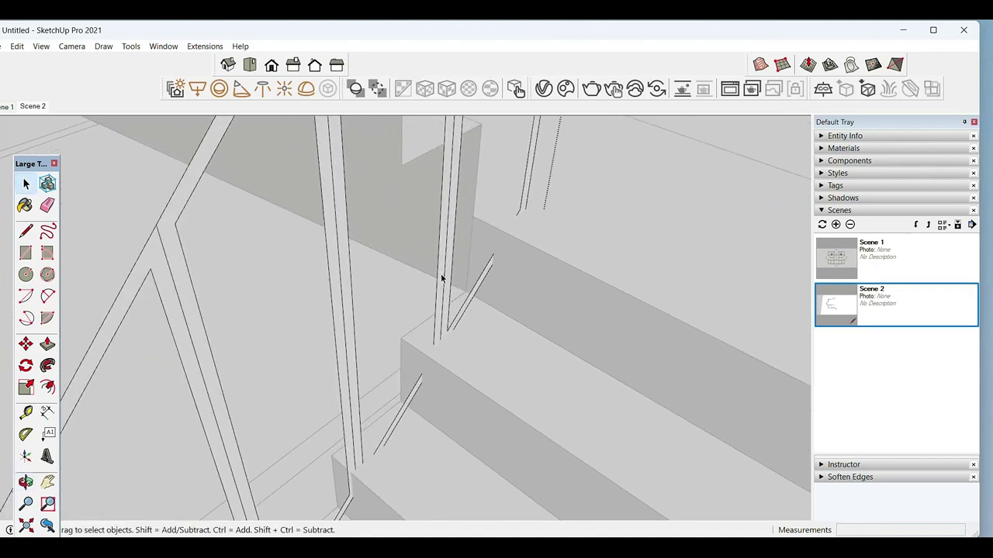
{"action": "key", "text": "e"}
{"action": "scroll", "coordinate": [241, 380], "scroll_direction": "down", "scroll_amount": 5}
{"action": "key", "text": "space"}
{"action": "scroll", "coordinate": [177, 277], "scroll_direction": "up", "scroll_amount": 3}
Step: Reposition the handrail edge with Move and tidy up the railing lines
{"action": "left_click", "coordinate": [186, 281]}
{"action": "scroll", "coordinate": [186, 281], "scroll_direction": "down", "scroll_amount": 2}
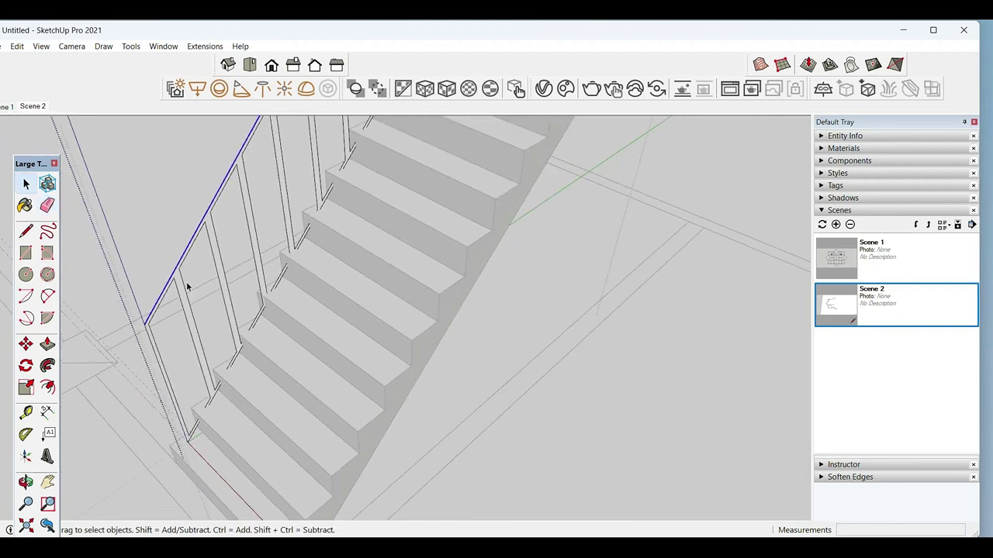
{"action": "scroll", "coordinate": [167, 352], "scroll_direction": "up", "scroll_amount": 3}
{"action": "scroll", "coordinate": [167, 349], "scroll_direction": "up", "scroll_amount": 2}
{"action": "key", "text": "m"}
{"action": "left_click", "coordinate": [165, 333]}
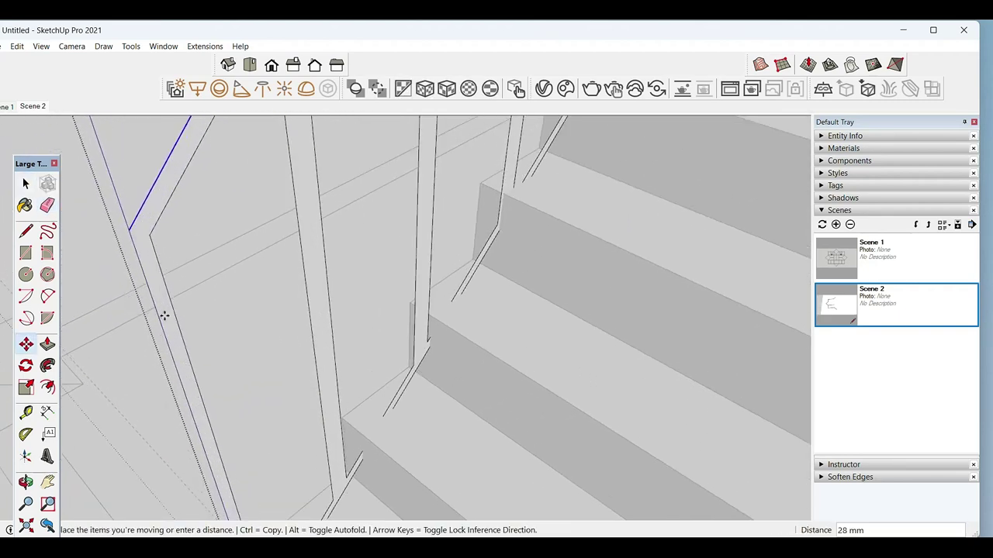
{"action": "key", "text": "space"}
{"action": "scroll", "coordinate": [231, 387], "scroll_direction": "down", "scroll_amount": 3}
{"action": "scroll", "coordinate": [219, 439], "scroll_direction": "up", "scroll_amount": 3}
{"action": "scroll", "coordinate": [209, 428], "scroll_direction": "up", "scroll_amount": 2}
{"action": "key", "text": "l"}
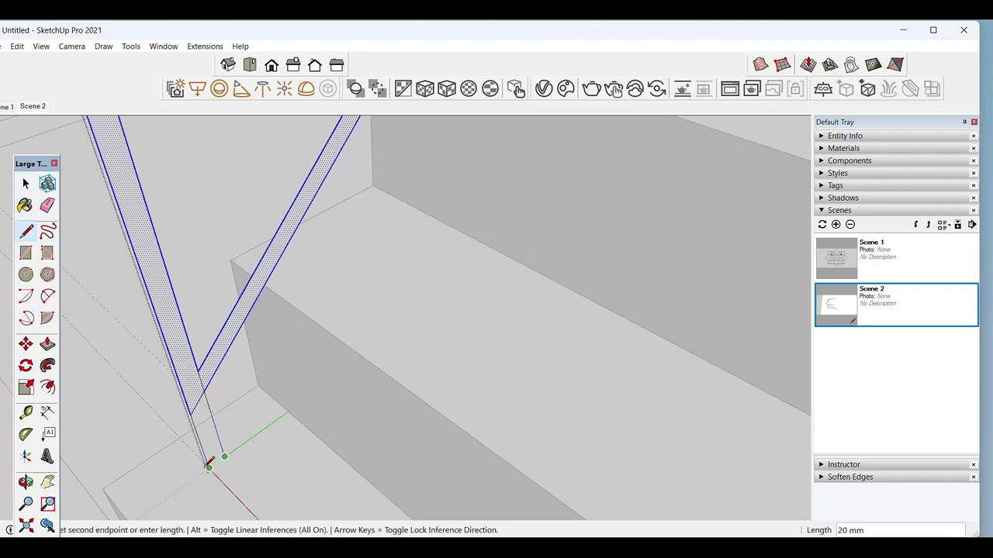
{"action": "key", "text": "Escape"}
{"action": "key", "text": "space"}
{"action": "scroll", "coordinate": [332, 356], "scroll_direction": "down", "scroll_amount": 5}
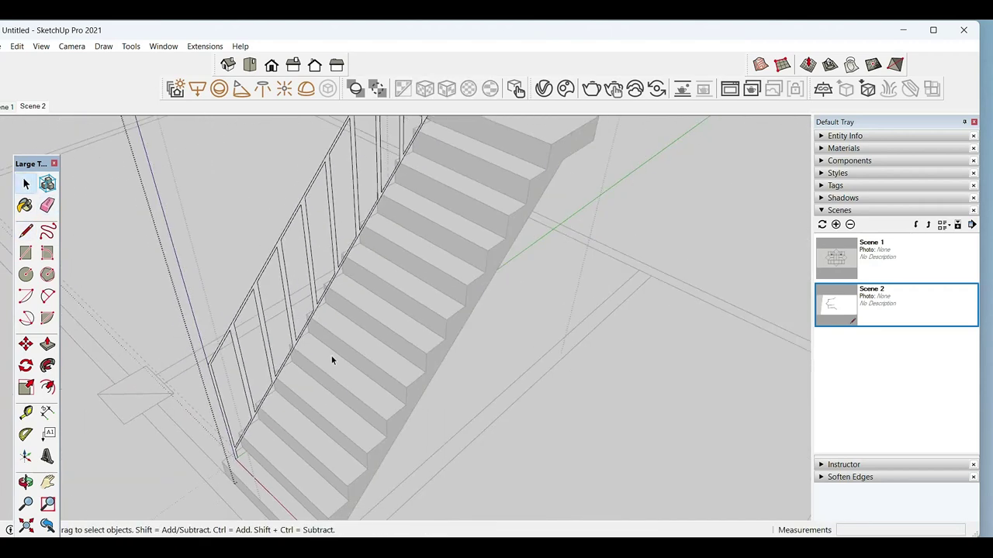
{"action": "scroll", "coordinate": [331, 355], "scroll_direction": "up", "scroll_amount": 3}
{"action": "scroll", "coordinate": [331, 321], "scroll_direction": "up", "scroll_amount": 3}
{"action": "scroll", "coordinate": [332, 322], "scroll_direction": "up", "scroll_amount": 1}
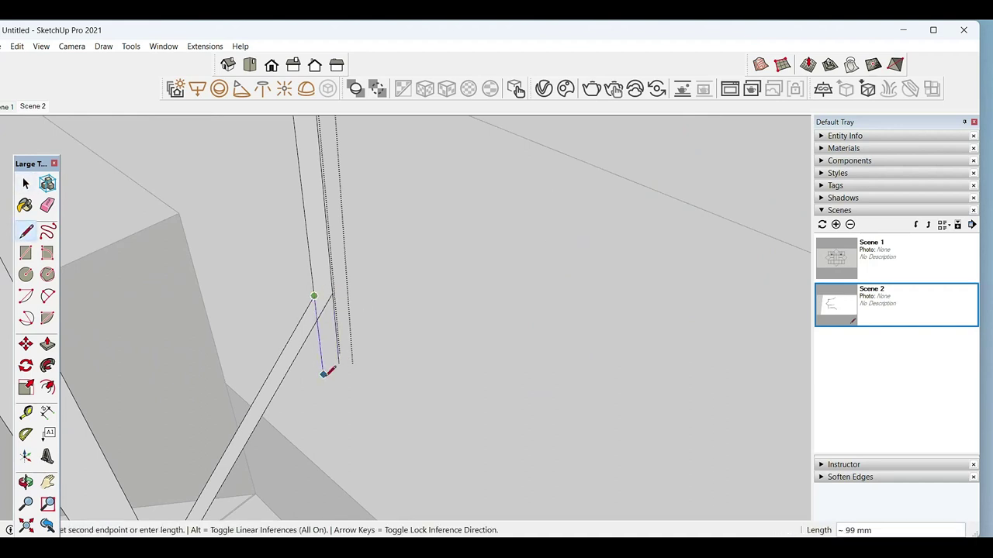
{"action": "key", "text": "space"}
{"action": "scroll", "coordinate": [329, 341], "scroll_direction": "up", "scroll_amount": 1}
{"action": "key", "text": "space"}
{"action": "scroll", "coordinate": [316, 463], "scroll_direction": "down", "scroll_amount": 2}
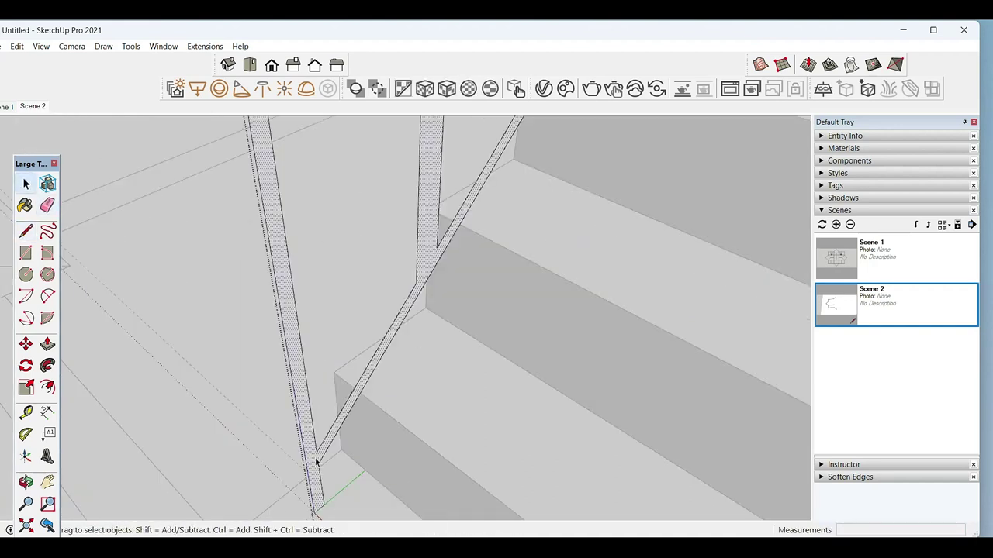
{"action": "key", "text": "space"}
{"action": "scroll", "coordinate": [321, 461], "scroll_direction": "down", "scroll_amount": 1}
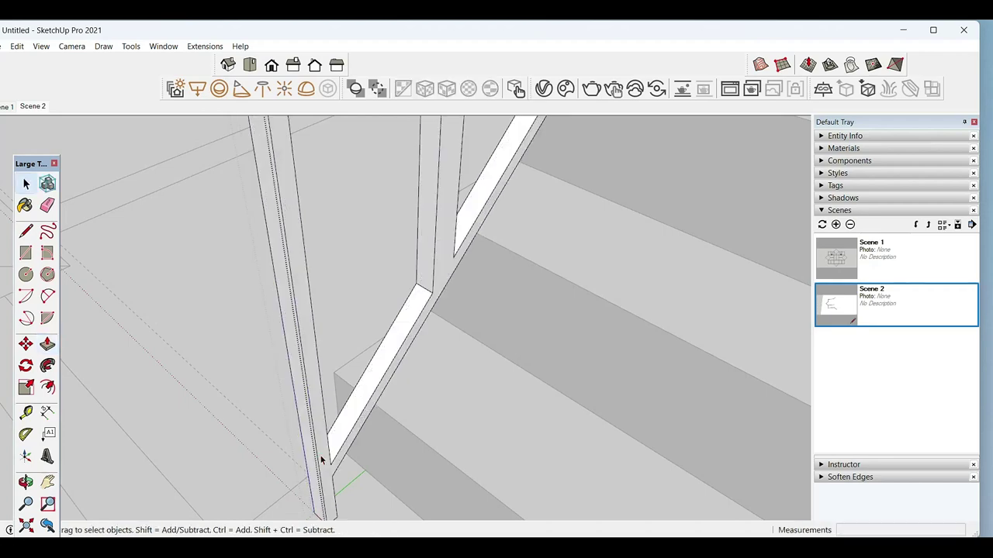
{"action": "scroll", "coordinate": [307, 435], "scroll_direction": "down", "scroll_amount": 2}
Step: Copy the railing panel off the stair to a spot beside it
{"action": "left_click", "coordinate": [295, 421]}
{"action": "scroll", "coordinate": [401, 408], "scroll_direction": "down", "scroll_amount": 2}
{"action": "scroll", "coordinate": [377, 373], "scroll_direction": "up", "scroll_amount": 3}
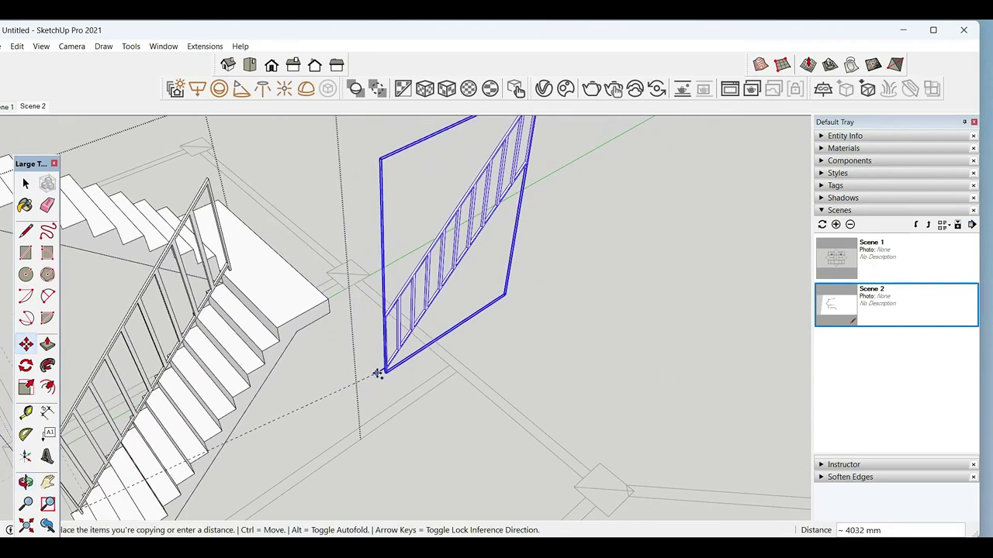
{"action": "left_click", "coordinate": [377, 372]}
{"action": "key", "text": "space"}
Step: Rotate the railing copy 150 degrees and set it at the landing edge
{"action": "key", "text": "q"}
{"action": "left_click", "coordinate": [379, 387]}
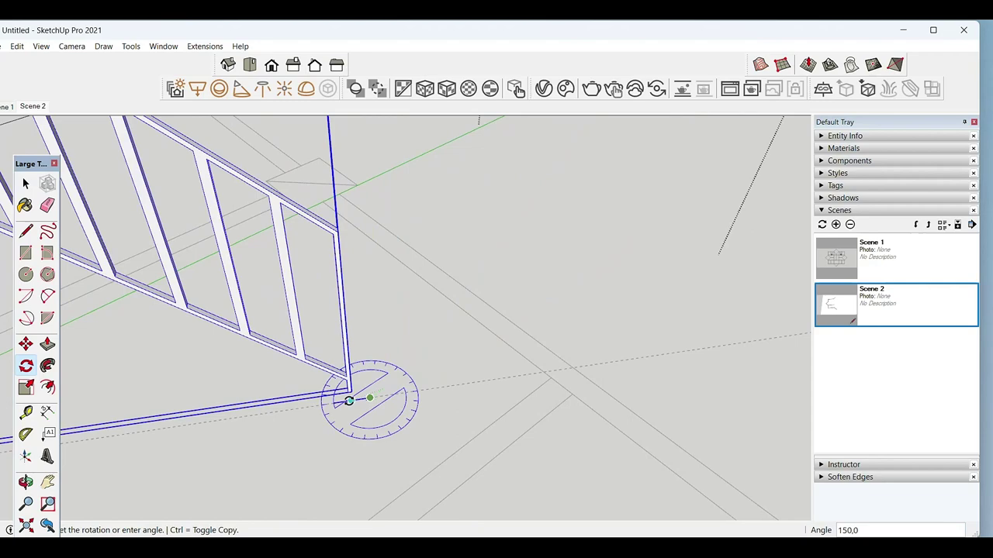
{"action": "left_click", "coordinate": [348, 405]}
{"action": "key", "text": "space"}
{"action": "left_click", "coordinate": [370, 400]}
{"action": "mouse_move", "coordinate": [372, 439]}
{"action": "middle_mouse_down"}
{"action": "mouse_move", "coordinate": [237, 373]}
{"action": "mouse_move", "coordinate": [153, 259]}
{"action": "middle_mouse_up"}
{"action": "scroll", "coordinate": [237, 372], "scroll_direction": "up", "scroll_amount": 3}
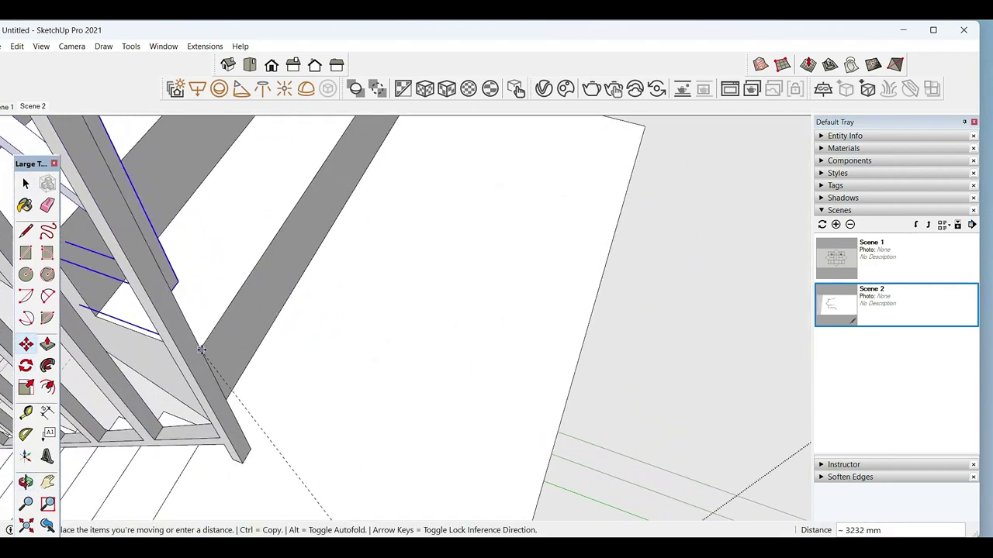
{"action": "scroll", "coordinate": [153, 258], "scroll_direction": "up", "scroll_amount": 2}
{"action": "left_click", "coordinate": [174, 244]}
{"action": "key", "text": "space"}
Step: View the whole staircase and open the column component for editing
{"action": "scroll", "coordinate": [327, 350], "scroll_direction": "down", "scroll_amount": 5}
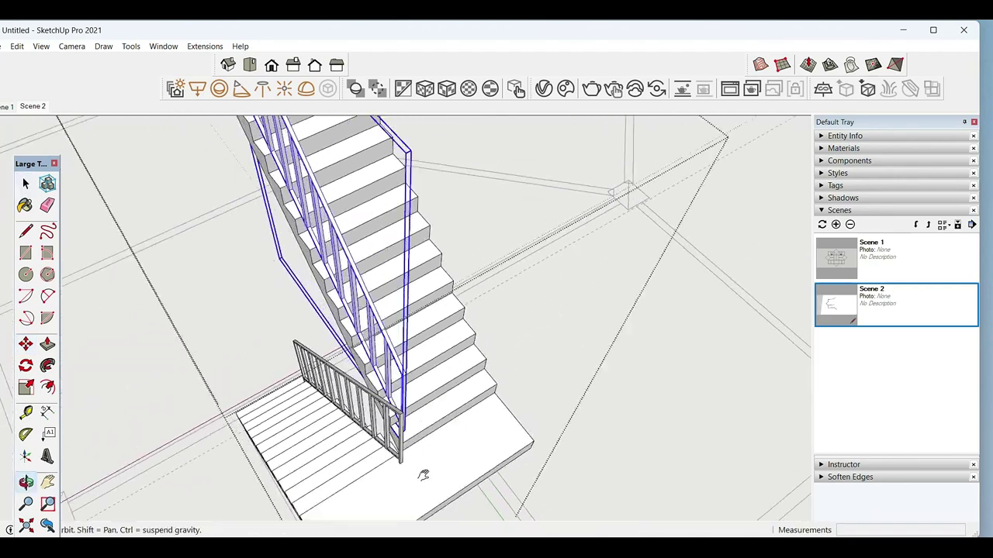
{"action": "middle_click_drag", "start_coordinate": [421, 472], "coordinate": [403, 421]}
{"action": "scroll", "coordinate": [403, 421], "scroll_direction": "up", "scroll_amount": 2}
{"action": "double_click", "coordinate": [403, 422]}
Step: Extrude the column upward from its base to make it a tall post
{"action": "key", "text": "e"}
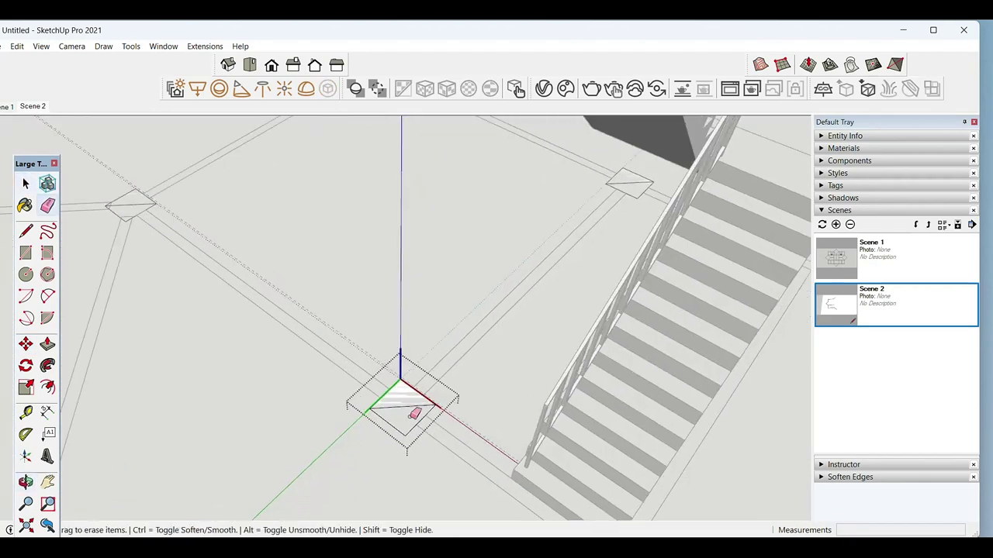
{"action": "key", "text": "space"}
{"action": "scroll", "coordinate": [411, 410], "scroll_direction": "down", "scroll_amount": 3}
{"action": "mouse_move", "coordinate": [410, 411]}
{"action": "middle_mouse_down"}
{"action": "mouse_move", "coordinate": [673, 349]}
{"action": "mouse_move", "coordinate": [478, 387]}
{"action": "middle_mouse_up"}
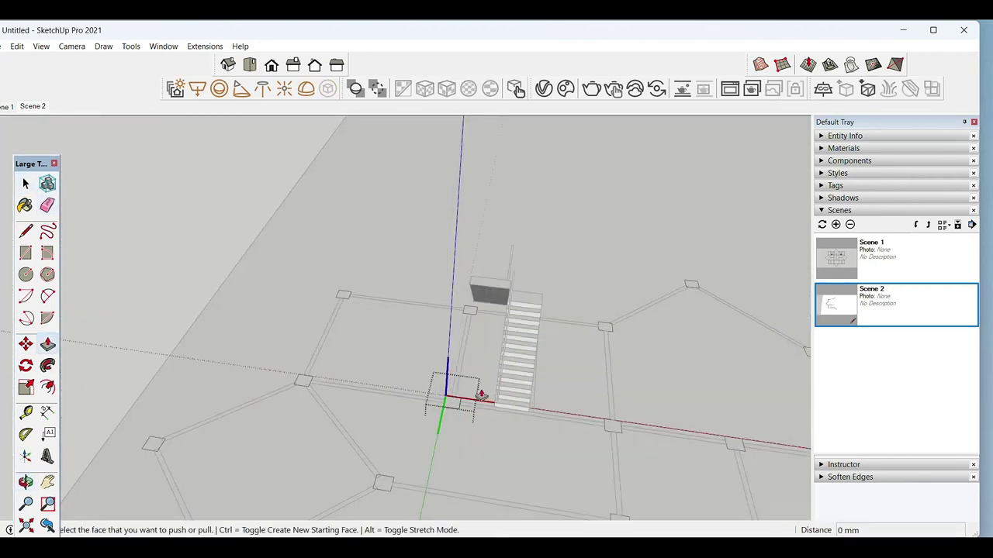
{"action": "left_click", "coordinate": [481, 395]}
{"action": "scroll", "coordinate": [497, 298], "scroll_direction": "up", "scroll_amount": 3}
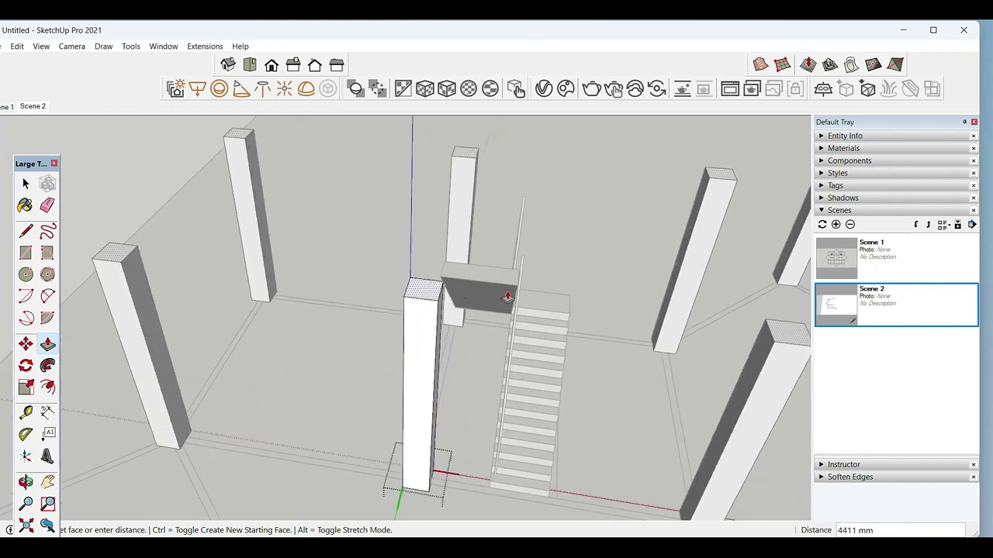
{"action": "scroll", "coordinate": [512, 295], "scroll_direction": "up", "scroll_amount": 2}
{"action": "left_click", "coordinate": [470, 284]}
{"action": "key", "text": "space"}
Step: Zoom in on the wall panel between the columns and start Push/Pull on it
{"action": "scroll", "coordinate": [434, 349], "scroll_direction": "down", "scroll_amount": 3}
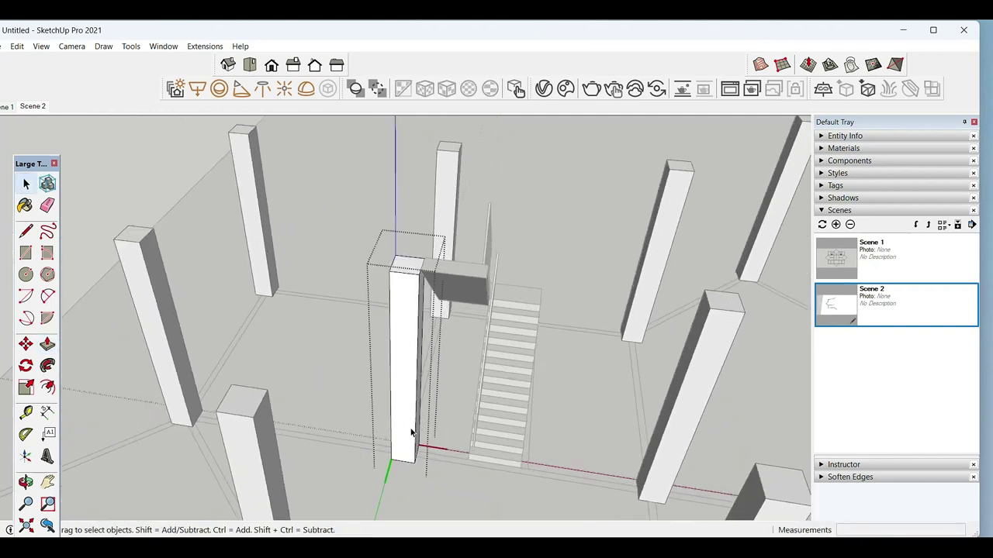
{"action": "scroll", "coordinate": [411, 432], "scroll_direction": "up", "scroll_amount": 3}
{"action": "scroll", "coordinate": [375, 433], "scroll_direction": "up", "scroll_amount": 2}
{"action": "scroll", "coordinate": [362, 453], "scroll_direction": "up", "scroll_amount": 2}
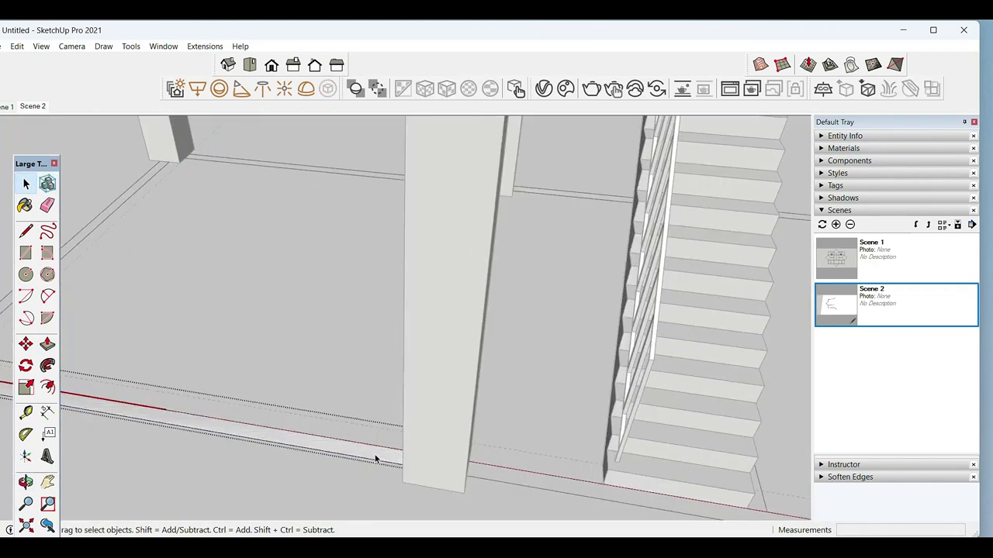
{"action": "key", "text": "p"}
{"action": "scroll", "coordinate": [383, 406], "scroll_direction": "down", "scroll_amount": 2}
{"action": "scroll", "coordinate": [392, 381], "scroll_direction": "down", "scroll_amount": 2}
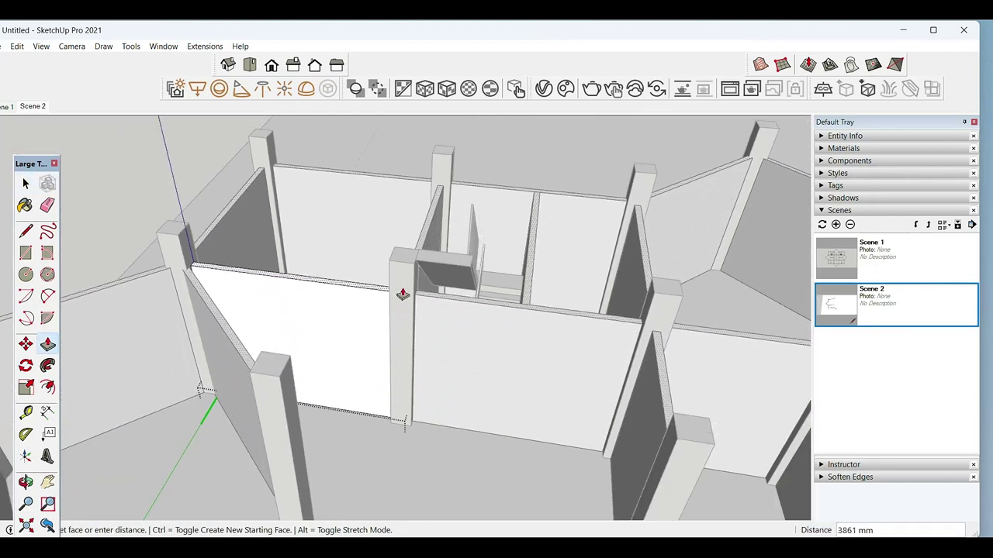
Step: Finish raising the wall, then push its top face back down
{"action": "scroll", "coordinate": [409, 266], "scroll_direction": "up", "scroll_amount": 1}
{"action": "scroll", "coordinate": [408, 266], "scroll_direction": "up", "scroll_amount": 1}
{"action": "left_click", "coordinate": [407, 257]}
{"action": "key", "text": "space"}
{"action": "scroll", "coordinate": [392, 261], "scroll_direction": "up", "scroll_amount": 3}
{"action": "scroll", "coordinate": [325, 266], "scroll_direction": "up", "scroll_amount": 2}
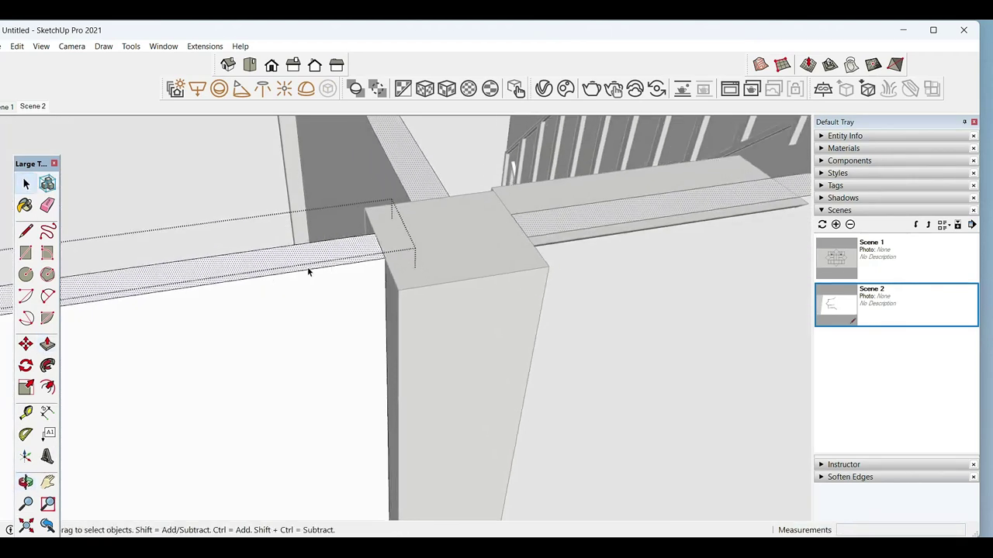
{"action": "key", "text": "p"}
{"action": "left_click_drag", "start_coordinate": [315, 266], "coordinate": [317, 330]}
{"action": "key", "text": "space"}
Step: Group the whole wall geometry and turn it into a component
{"action": "middle_click_drag", "start_coordinate": [359, 344], "coordinate": [414, 381]}
{"action": "triple_click", "coordinate": [354, 372]}
{"action": "right_click", "coordinate": [354, 379]}
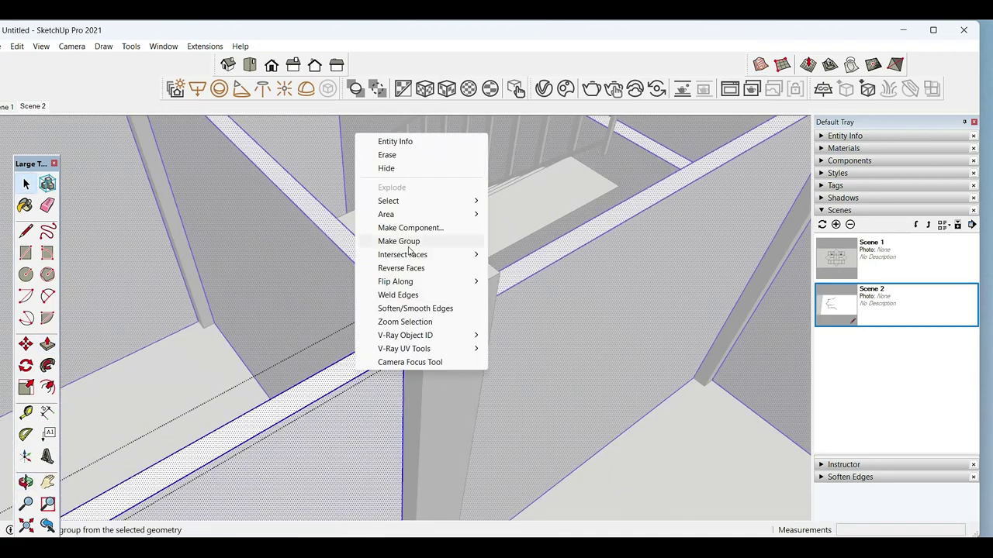
{"action": "left_click", "coordinate": [403, 239]}
{"action": "right_click", "coordinate": [359, 388]}
{"action": "left_click", "coordinate": [451, 222]}
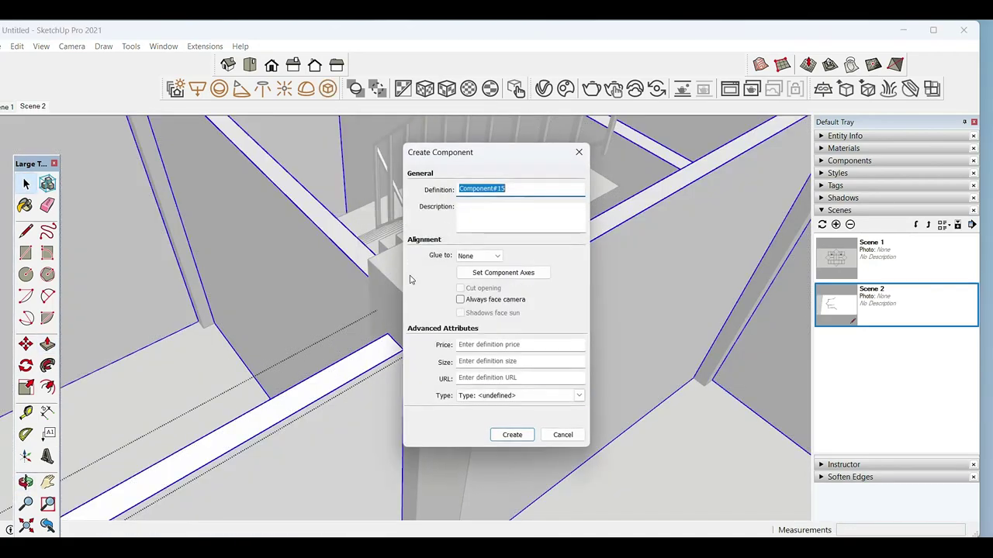
{"action": "left_click", "coordinate": [512, 435]}
Step: Draw a rectangle face at the beam end and raise its top edge
{"action": "scroll", "coordinate": [390, 349], "scroll_direction": "up", "scroll_amount": 3}
{"action": "middle_click_drag", "start_coordinate": [390, 348], "coordinate": [466, 344]}
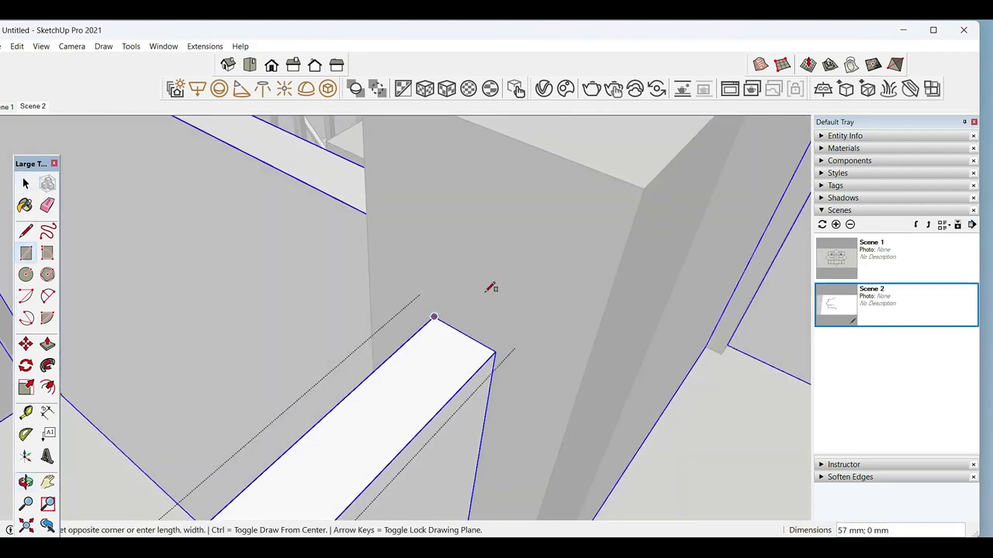
{"action": "left_click", "coordinate": [507, 284]}
{"action": "key", "text": "space"}
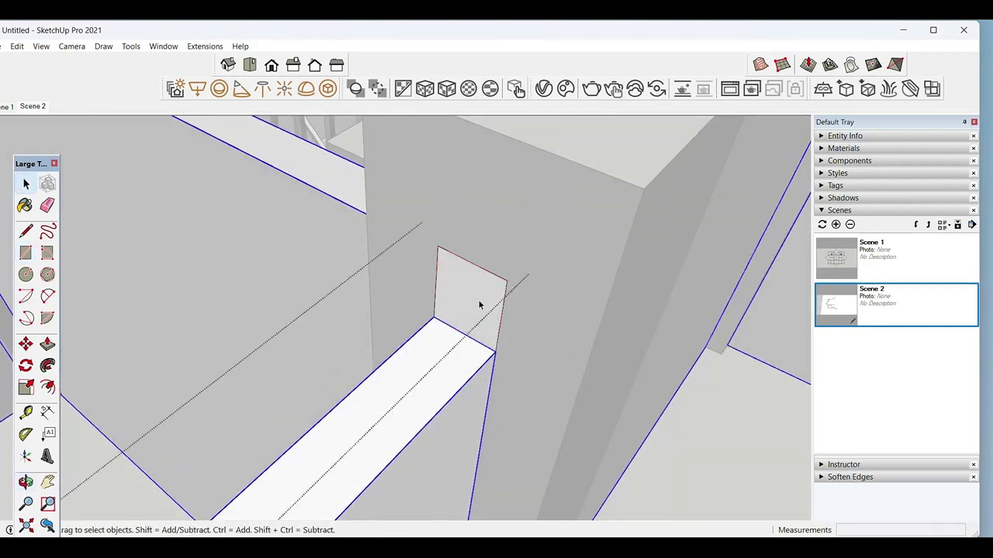
{"action": "key", "text": "m"}
{"action": "left_click", "coordinate": [507, 282]}
{"action": "mouse_move", "coordinate": [527, 144]}
{"action": "middle_mouse_down"}
{"action": "mouse_move", "coordinate": [567, 261]}
{"action": "mouse_move", "coordinate": [437, 310]}
{"action": "middle_mouse_up"}
Step: Move the new face 50 mm along the beam
{"action": "key", "text": "m"}
{"action": "left_click", "coordinate": [423, 317]}
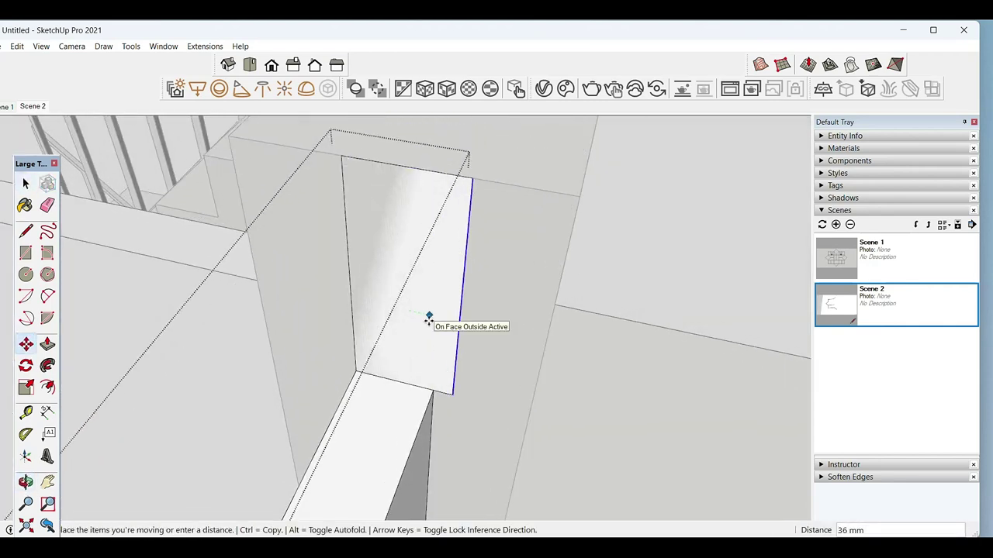
{"action": "type", "text": "50 "}
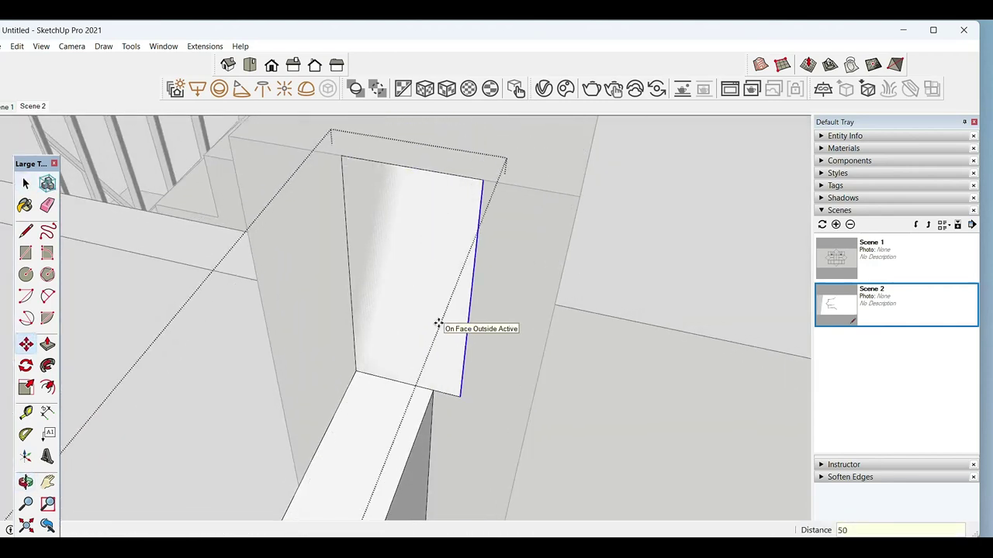
{"action": "type", "text": "m"}
{"action": "left_click", "coordinate": [402, 306]}
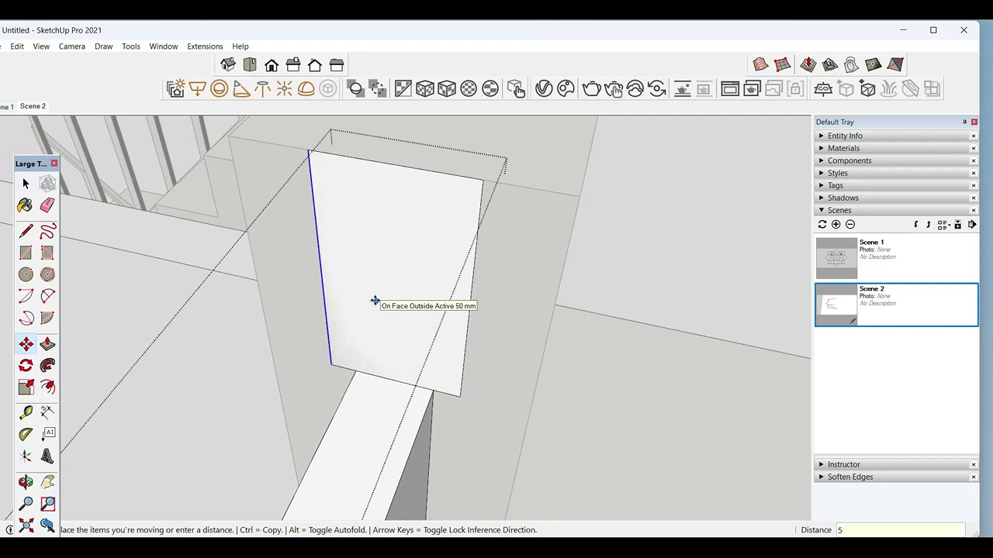
{"action": "scroll", "coordinate": [373, 304], "scroll_direction": "down", "scroll_amount": 5}
Step: Extrude the panel 4208 mm along the beam between the two columns
{"action": "key", "text": "p"}
{"action": "mouse_move", "coordinate": [388, 333]}
{"action": "middle_mouse_down"}
{"action": "mouse_move", "coordinate": [360, 379]}
{"action": "mouse_move", "coordinate": [209, 383]}
{"action": "mouse_move", "coordinate": [163, 359]}
{"action": "mouse_move", "coordinate": [187, 380]}
{"action": "middle_mouse_up"}
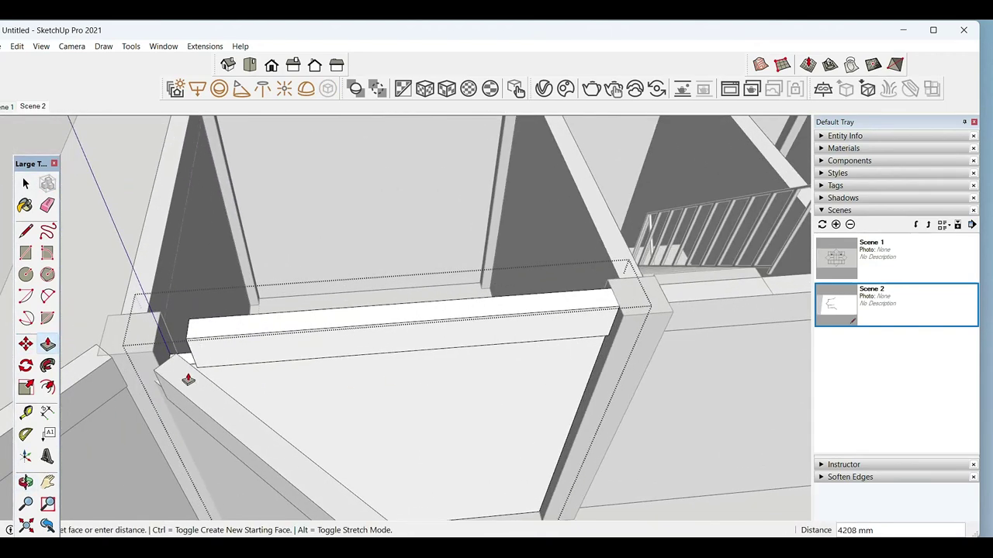
{"action": "key", "text": "space"}
{"action": "scroll", "coordinate": [379, 367], "scroll_direction": "down", "scroll_amount": 5}
{"action": "mouse_move", "coordinate": [379, 367]}
{"action": "middle_mouse_down"}
{"action": "mouse_move", "coordinate": [432, 309]}
{"action": "mouse_move", "coordinate": [466, 305]}
{"action": "middle_mouse_up"}
{"action": "scroll", "coordinate": [466, 305], "scroll_direction": "up", "scroll_amount": 5}
{"action": "mouse_move", "coordinate": [401, 344]}
{"action": "middle_mouse_down"}
{"action": "mouse_move", "coordinate": [325, 310]}
{"action": "mouse_move", "coordinate": [189, 279]}
{"action": "mouse_move", "coordinate": [274, 251]}
{"action": "mouse_move", "coordinate": [255, 222]}
{"action": "mouse_move", "coordinate": [240, 233]}
{"action": "mouse_move", "coordinate": [261, 228]}
{"action": "middle_mouse_up"}
{"action": "scroll", "coordinate": [325, 310], "scroll_direction": "up", "scroll_amount": 3}
Step: Intersect the stair's faces with the model
{"action": "triple_click", "coordinate": [261, 228]}
{"action": "right_click", "coordinate": [267, 235]}
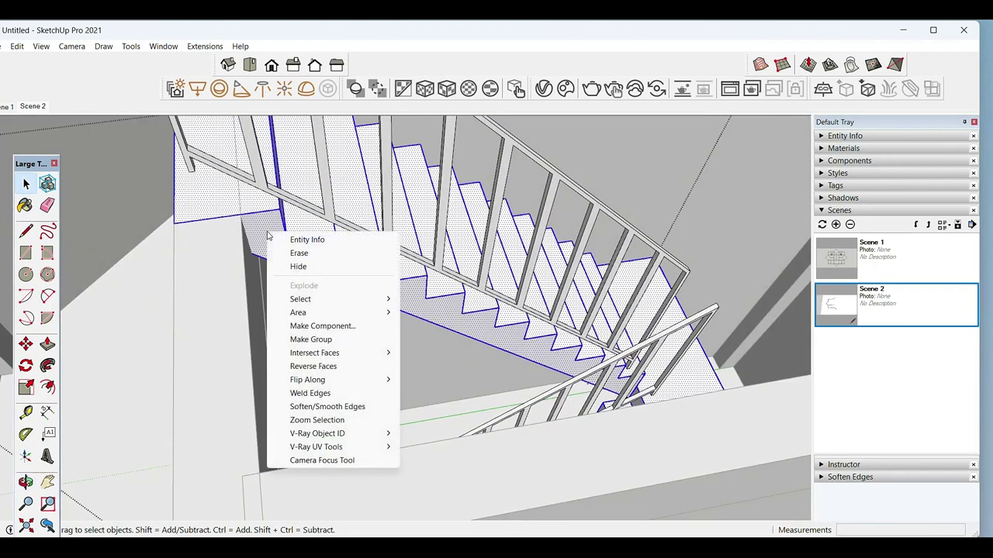
{"action": "left_click", "coordinate": [434, 351]}
{"action": "mouse_move", "coordinate": [434, 350]}
{"action": "middle_mouse_down"}
{"action": "mouse_move", "coordinate": [275, 231]}
{"action": "mouse_move", "coordinate": [296, 300]}
{"action": "middle_mouse_up"}
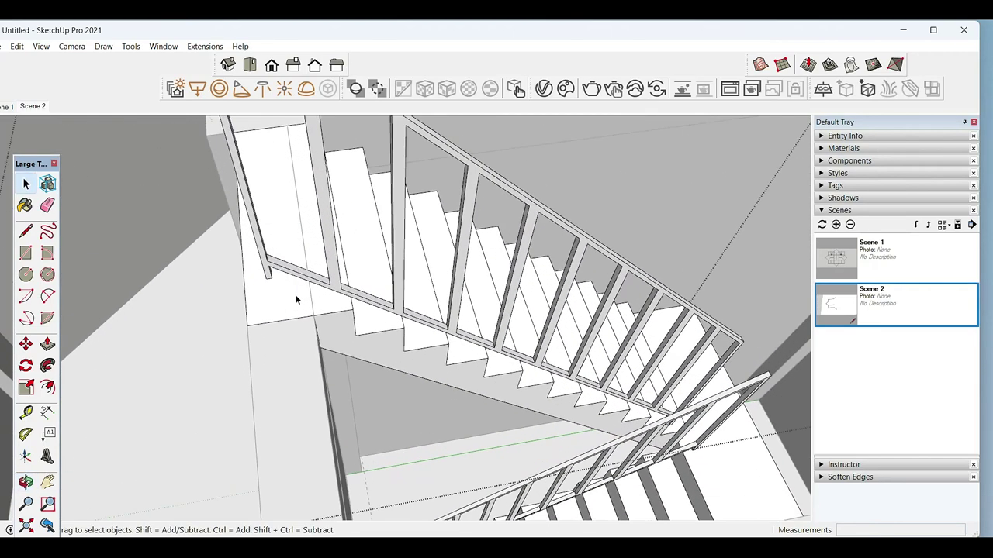
{"action": "middle_click_drag", "start_coordinate": [304, 266], "coordinate": [256, 155]}
{"action": "key", "text": "space"}
Step: Turn on Hide rest of model in Model Info > Components
{"action": "left_click", "coordinate": [163, 46]}
{"action": "left_click", "coordinate": [186, 113]}
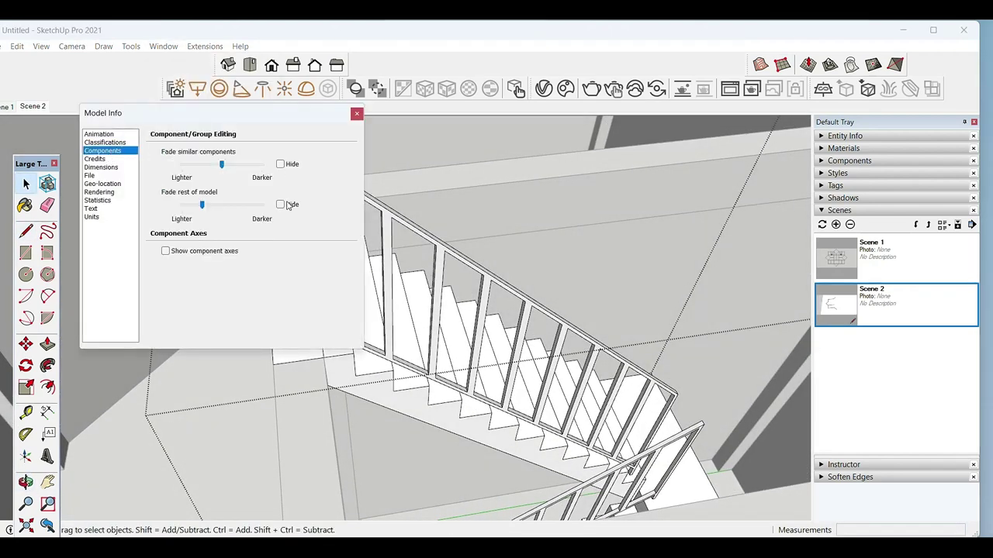
{"action": "left_click", "coordinate": [280, 204]}
{"action": "left_click_drag", "start_coordinate": [294, 120], "coordinate": [71, 39]}
Step: Erase the extra riser edge from the stair's end block
{"action": "mouse_move", "coordinate": [432, 310]}
{"action": "middle_mouse_down"}
{"action": "mouse_move", "coordinate": [350, 437]}
{"action": "mouse_move", "coordinate": [434, 334]}
{"action": "mouse_move", "coordinate": [523, 255]}
{"action": "middle_mouse_up"}
{"action": "scroll", "coordinate": [497, 272], "scroll_direction": "up", "scroll_amount": 3}
{"action": "key", "text": "l"}
{"action": "left_click", "coordinate": [486, 284]}
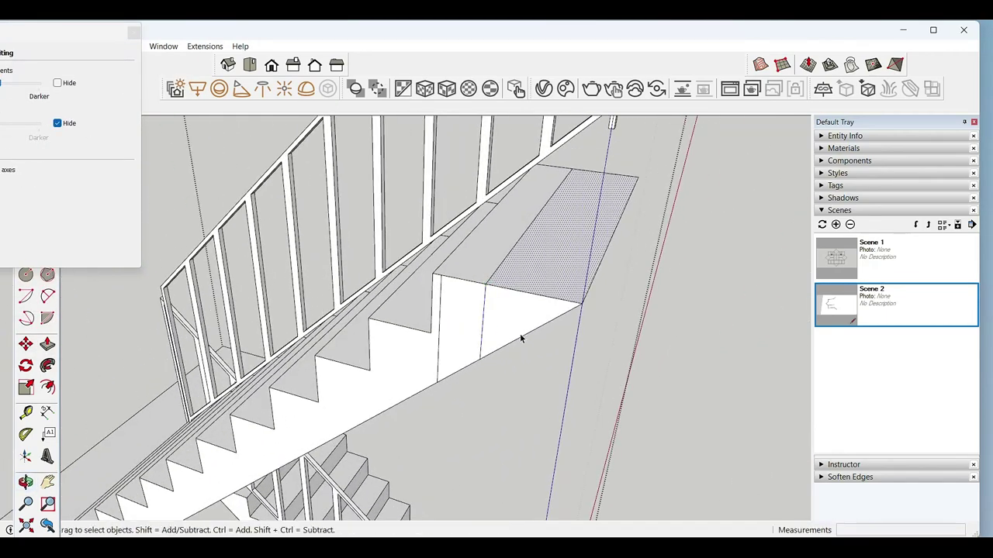
{"action": "key", "text": "e"}
{"action": "left_click", "coordinate": [566, 297]}
{"action": "key", "text": "space"}
Step: Show the rest of the model again and move the stair into the stairwell opening
{"action": "mouse_move", "coordinate": [439, 337]}
{"action": "middle_mouse_down"}
{"action": "mouse_move", "coordinate": [504, 343]}
{"action": "mouse_move", "coordinate": [354, 344]}
{"action": "mouse_move", "coordinate": [448, 347]}
{"action": "mouse_move", "coordinate": [465, 326]}
{"action": "middle_mouse_up"}
{"action": "left_click", "coordinate": [58, 123]}
{"action": "scroll", "coordinate": [448, 347], "scroll_direction": "up", "scroll_amount": 3}
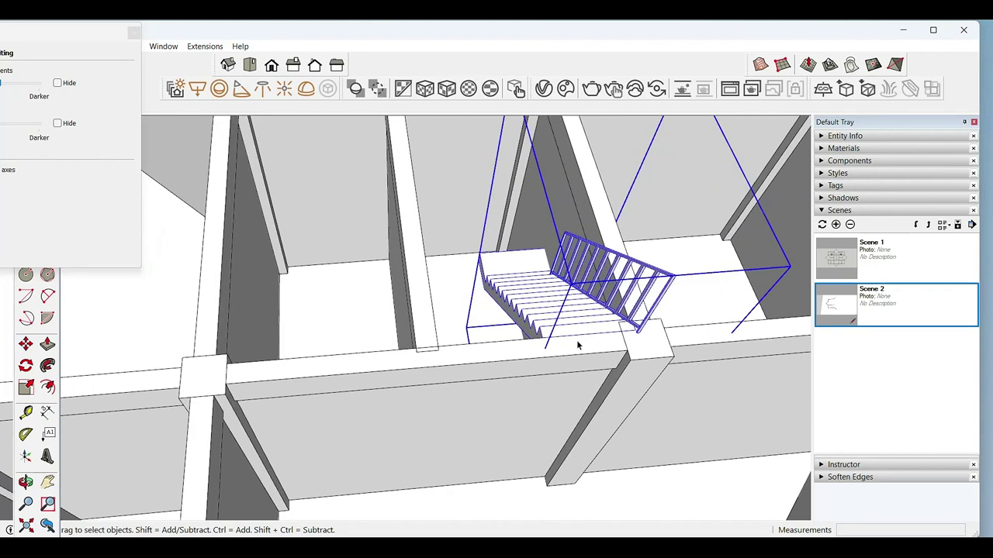
{"action": "left_click", "coordinate": [589, 345]}
{"action": "right_click", "coordinate": [489, 337]}
{"action": "left_click", "coordinate": [590, 271]}
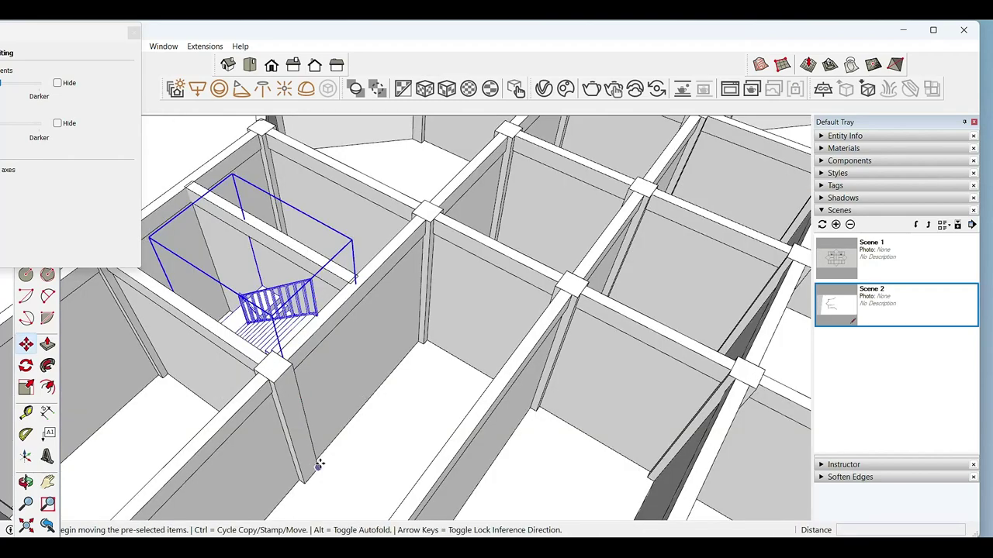
Step: Copy the stair one level up and array it with *12
{"action": "key", "text": "ctrl"}
{"action": "left_click", "coordinate": [318, 463]}
{"action": "scroll", "coordinate": [300, 388], "scroll_direction": "up", "scroll_amount": 1}
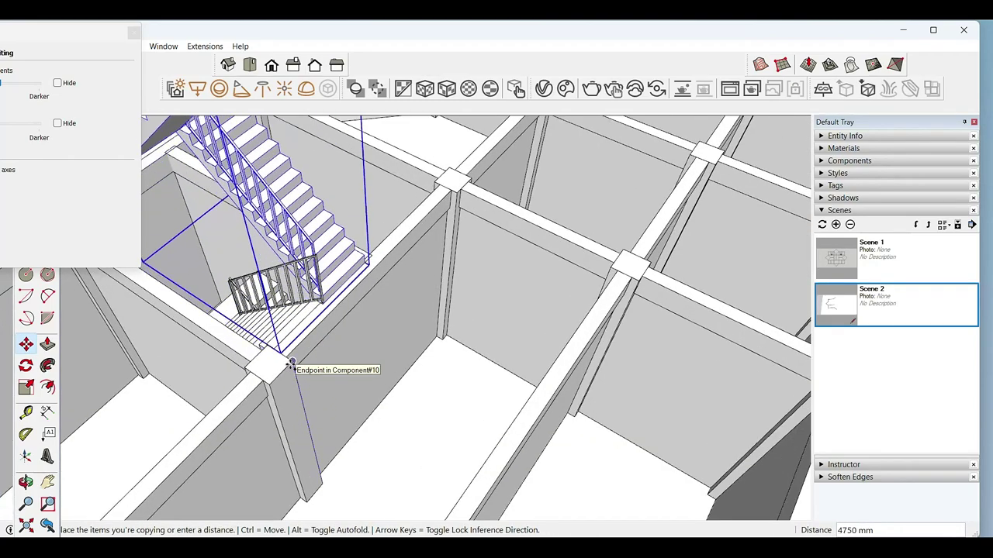
{"action": "left_click", "coordinate": [291, 362]}
{"action": "scroll", "coordinate": [291, 362], "scroll_direction": "up", "scroll_amount": 1}
{"action": "type", "text": "*12"}
{"action": "key", "text": "Return"}
{"action": "scroll", "coordinate": [293, 362], "scroll_direction": "down", "scroll_amount": 5}
Step: Open the right-hand post for editing and begin copying the column upward
{"action": "mouse_move", "coordinate": [380, 372]}
{"action": "middle_mouse_down"}
{"action": "mouse_move", "coordinate": [456, 186]}
{"action": "mouse_move", "coordinate": [378, 327]}
{"action": "mouse_move", "coordinate": [366, 402]}
{"action": "middle_mouse_up"}
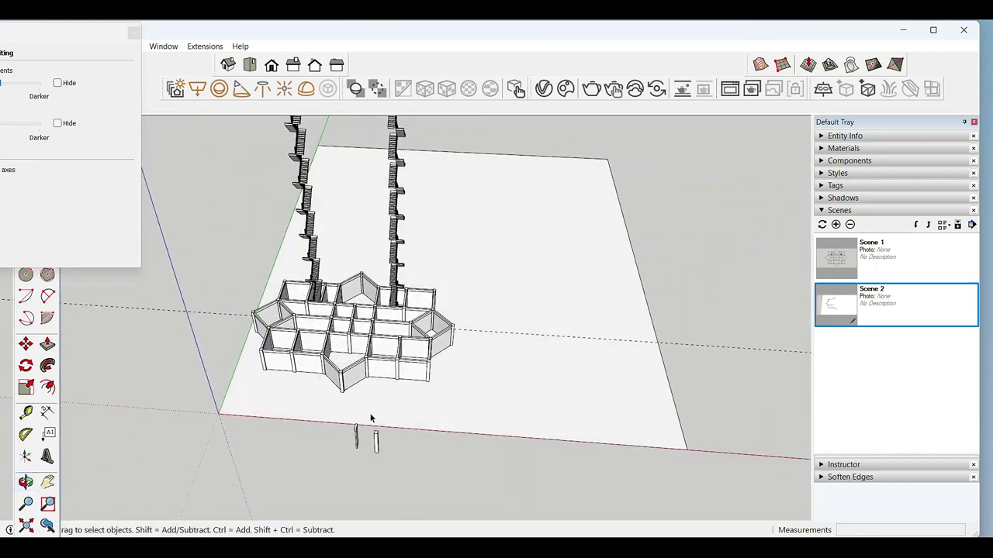
{"action": "scroll", "coordinate": [371, 419], "scroll_direction": "up", "scroll_amount": 5}
{"action": "scroll", "coordinate": [372, 423], "scroll_direction": "up", "scroll_amount": 3}
{"action": "left_click", "coordinate": [376, 438]}
{"action": "double_click", "coordinate": [379, 442]}
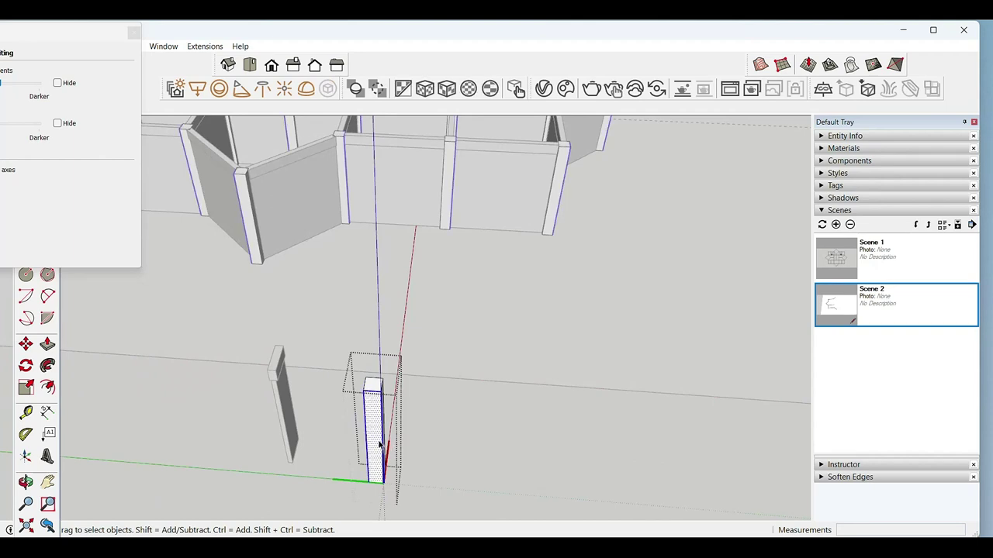
{"action": "right_click", "coordinate": [380, 444]}
{"action": "scroll", "coordinate": [375, 423], "scroll_direction": "up", "scroll_amount": 2}
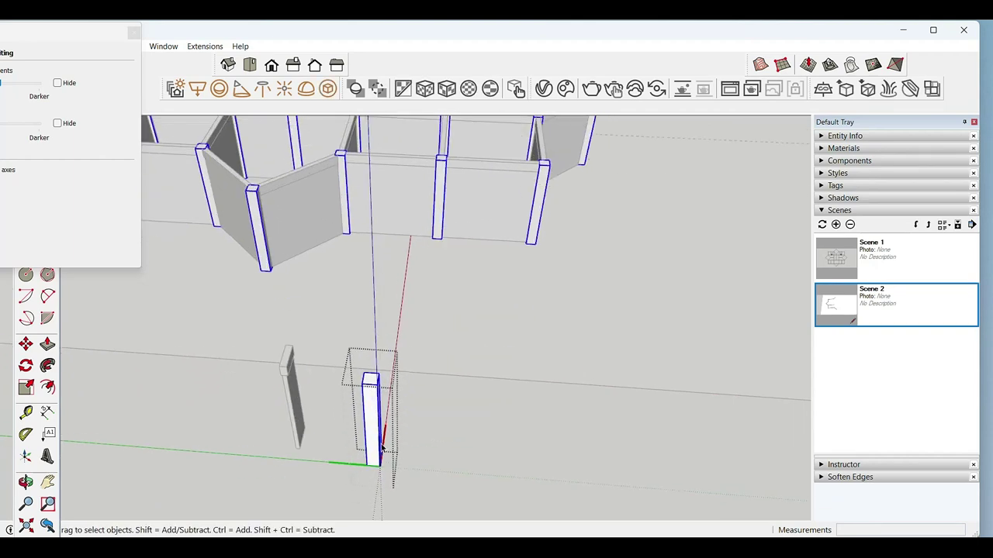
{"action": "key", "text": "ctrl"}
{"action": "left_click", "coordinate": [380, 467]}
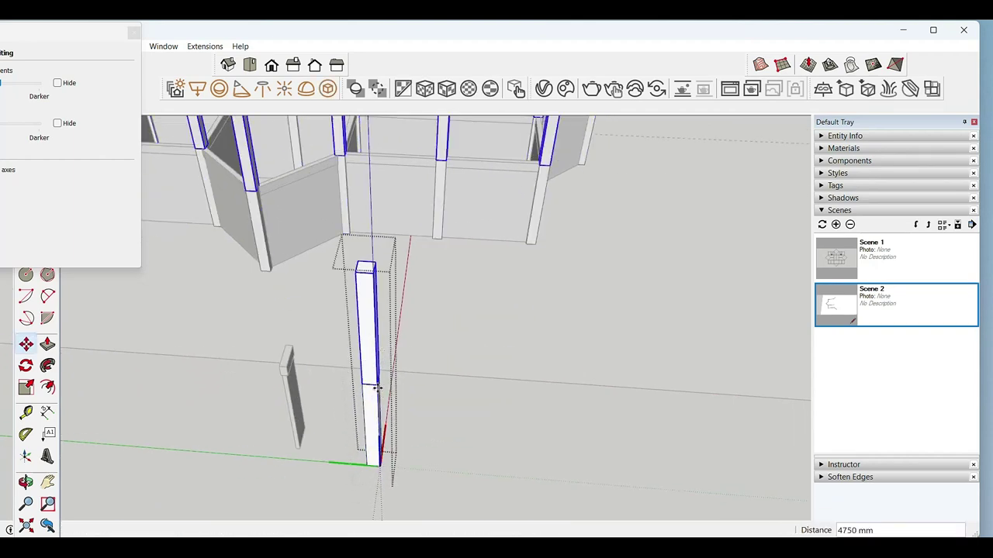
{"action": "key", "text": "space"}
{"action": "scroll", "coordinate": [414, 403], "scroll_direction": "down", "scroll_amount": 4}
Step: Reverse the column's faces and make the column a component
{"action": "mouse_move", "coordinate": [414, 403]}
{"action": "middle_mouse_down"}
{"action": "mouse_move", "coordinate": [603, 325]}
{"action": "mouse_move", "coordinate": [452, 358]}
{"action": "middle_mouse_up"}
{"action": "scroll", "coordinate": [454, 410], "scroll_direction": "up", "scroll_amount": 2}
{"action": "scroll", "coordinate": [406, 398], "scroll_direction": "up", "scroll_amount": 2}
{"action": "scroll", "coordinate": [404, 396], "scroll_direction": "up", "scroll_amount": 2}
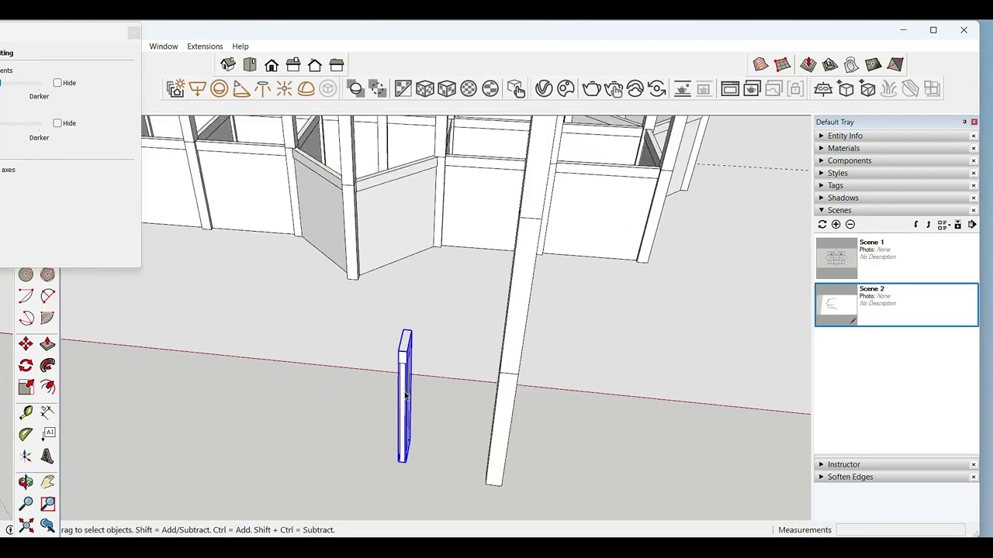
{"action": "scroll", "coordinate": [404, 395], "scroll_direction": "up", "scroll_amount": 1}
{"action": "scroll", "coordinate": [411, 373], "scroll_direction": "up", "scroll_amount": 3}
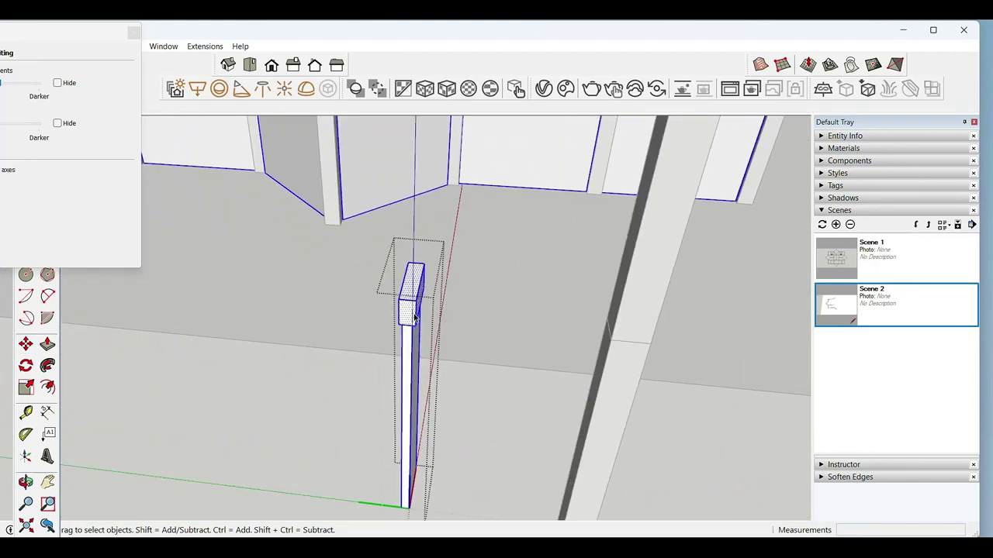
{"action": "right_click", "coordinate": [409, 315]}
{"action": "left_click", "coordinate": [463, 212]}
{"action": "right_click", "coordinate": [409, 302]}
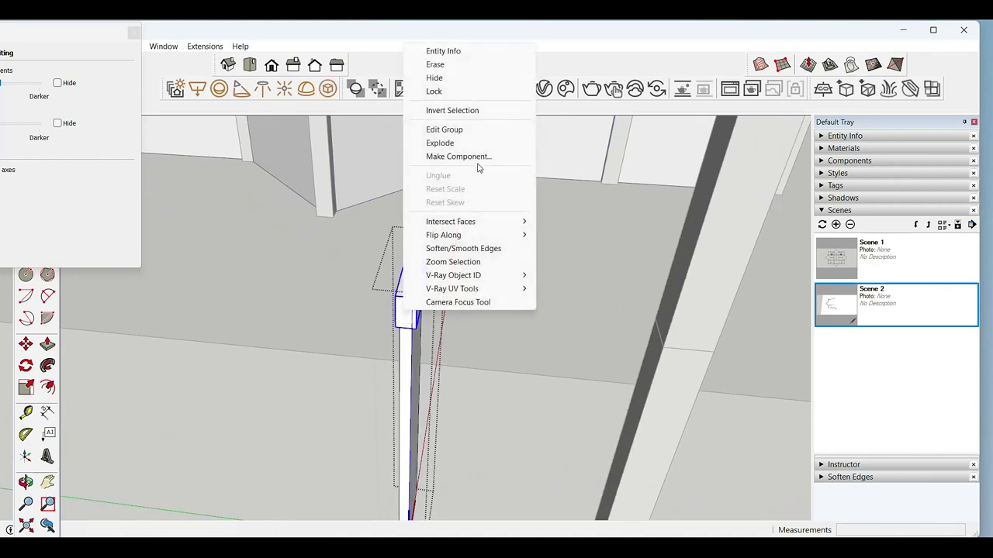
{"action": "left_click", "coordinate": [458, 155]}
{"action": "left_click", "coordinate": [510, 434]}
Step: Start move-copying the column component upward
{"action": "middle_click_drag", "start_coordinate": [507, 440], "coordinate": [412, 479]}
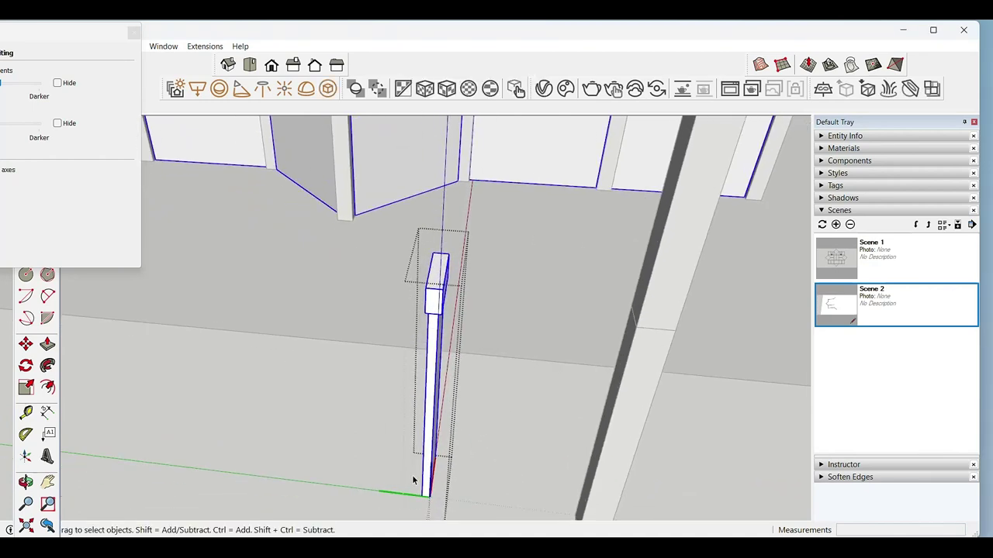
{"action": "key", "text": "m"}
{"action": "left_click", "coordinate": [432, 499]}
{"action": "key", "text": "ctrl"}
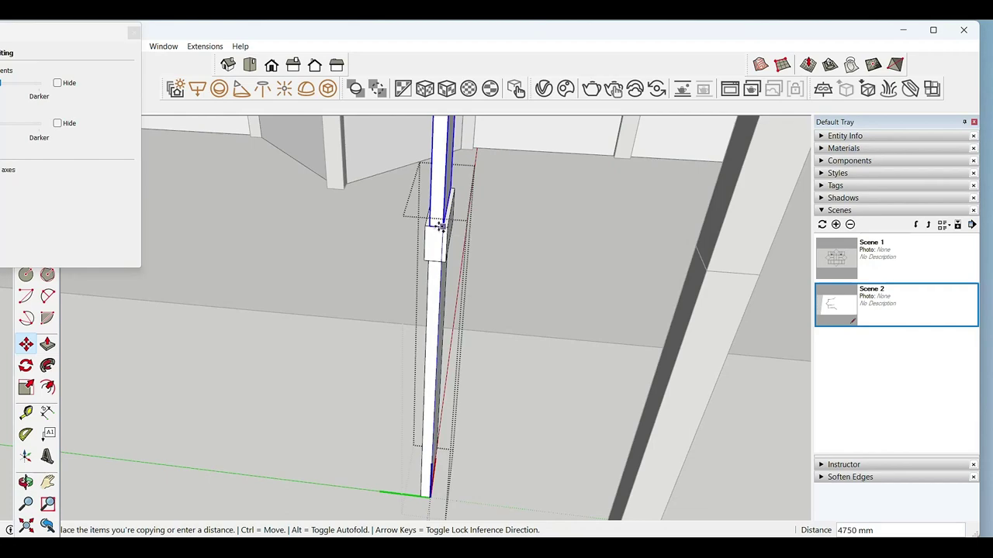
{"action": "scroll", "coordinate": [454, 348], "scroll_direction": "down", "scroll_amount": 5}
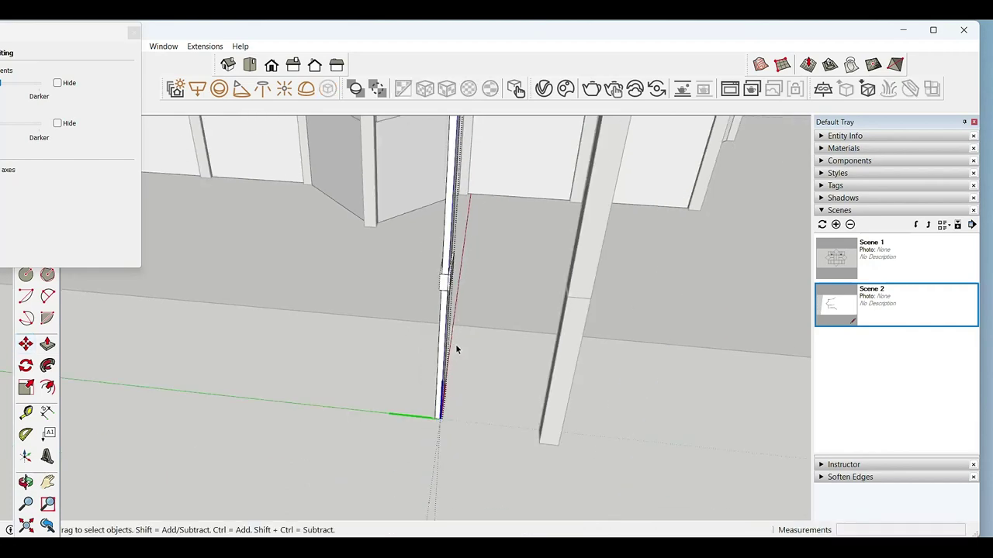
{"action": "scroll", "coordinate": [461, 365], "scroll_direction": "down", "scroll_amount": 5}
Step: Select the thin column at the tower base and move it
{"action": "mouse_move", "coordinate": [432, 428]}
{"action": "middle_mouse_down"}
{"action": "mouse_move", "coordinate": [212, 362]}
{"action": "mouse_move", "coordinate": [239, 370]}
{"action": "middle_mouse_up"}
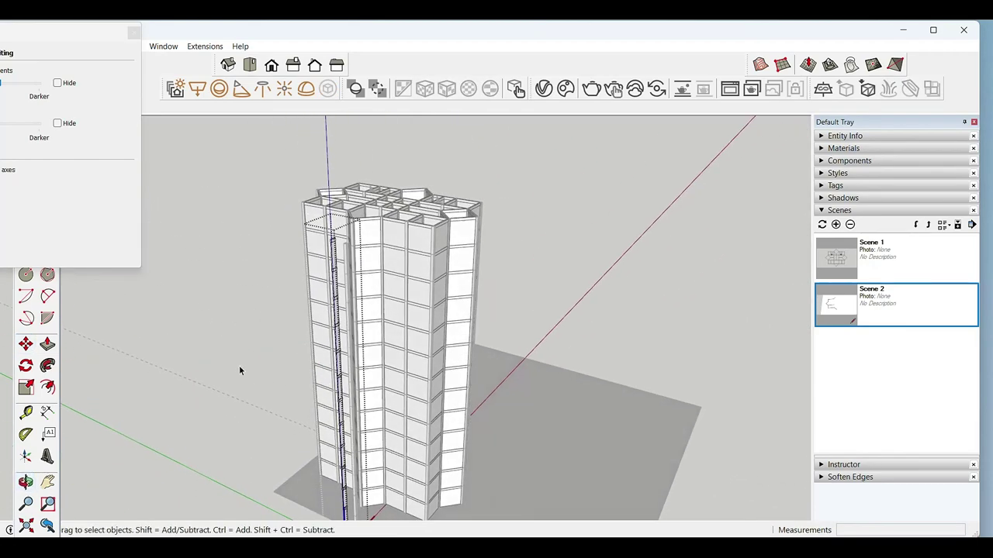
{"action": "scroll", "coordinate": [326, 465], "scroll_direction": "up", "scroll_amount": 5}
{"action": "left_click", "coordinate": [342, 465]}
{"action": "middle_click_drag", "start_coordinate": [352, 475], "coordinate": [381, 488]}
{"action": "key", "text": "m"}
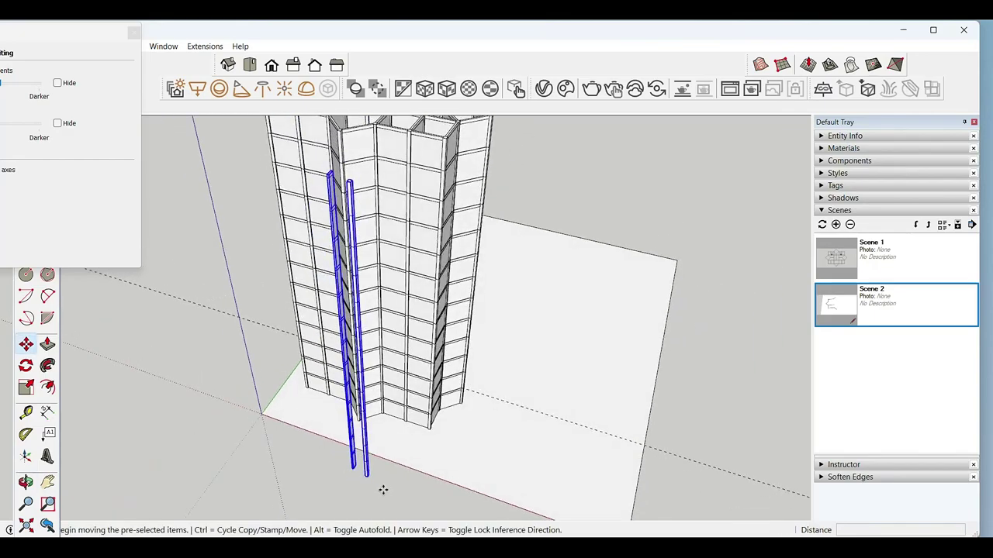
{"action": "left_click", "coordinate": [381, 488]}
{"action": "scroll", "coordinate": [377, 186], "scroll_direction": "down", "scroll_amount": 3}
Step: Orbit down into the stair opening, then out to view the whole tower on its site
{"action": "middle_click_drag", "start_coordinate": [377, 186], "coordinate": [215, 414]}
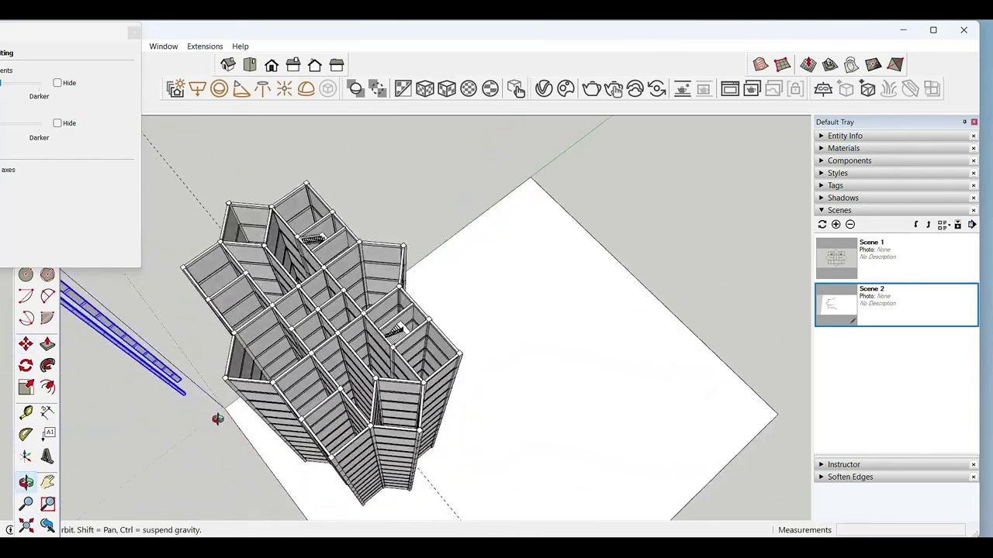
{"action": "scroll", "coordinate": [344, 287], "scroll_direction": "up", "scroll_amount": 5}
{"action": "middle_click_drag", "start_coordinate": [344, 288], "coordinate": [329, 362]}
{"action": "scroll", "coordinate": [329, 362], "scroll_direction": "down", "scroll_amount": 5}
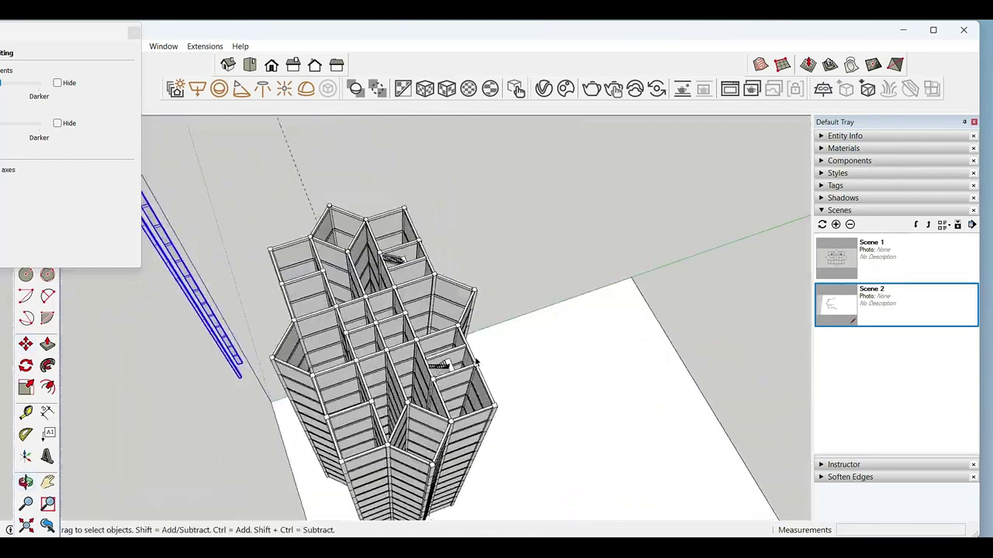
{"action": "middle_click_drag", "start_coordinate": [455, 362], "coordinate": [481, 380]}
{"action": "scroll", "coordinate": [502, 390], "scroll_direction": "up", "scroll_amount": 5}
{"action": "scroll", "coordinate": [502, 390], "scroll_direction": "down", "scroll_amount": 6}
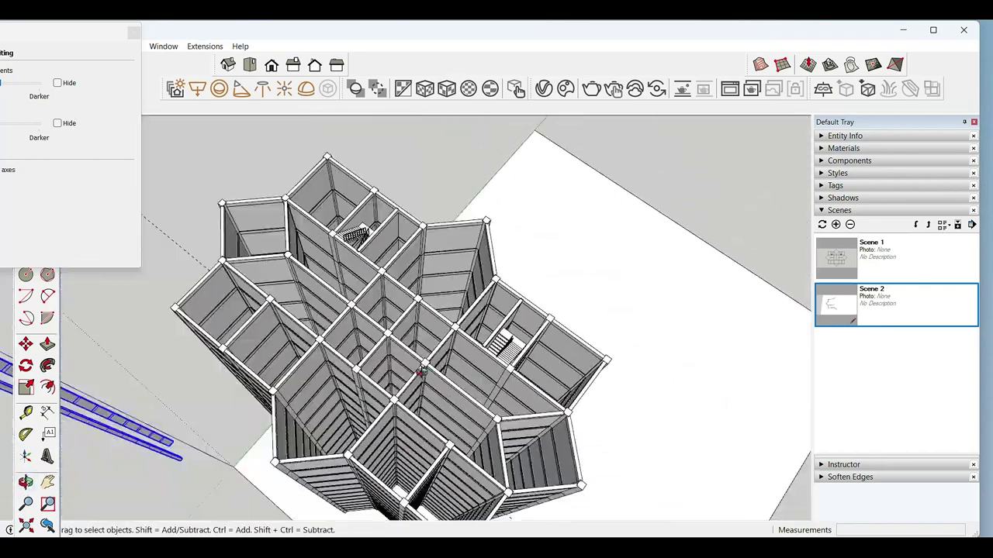
{"action": "middle_click_drag", "start_coordinate": [502, 390], "coordinate": [547, 409]}
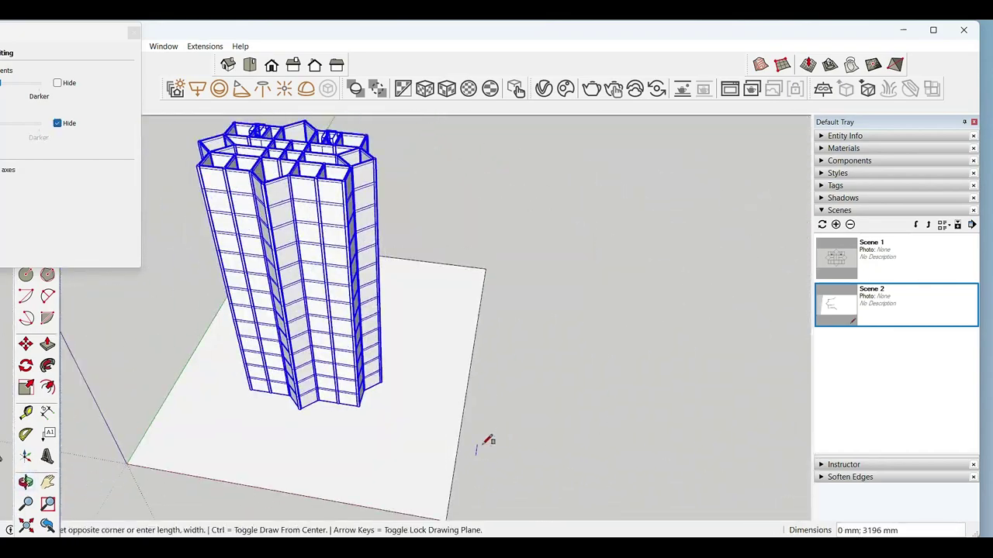
Step: Draw a rectangle beside the tower and move it to the tower's base corner
{"action": "left_click", "coordinate": [690, 386]}
{"action": "key", "text": "space"}
{"action": "left_click", "coordinate": [665, 461]}
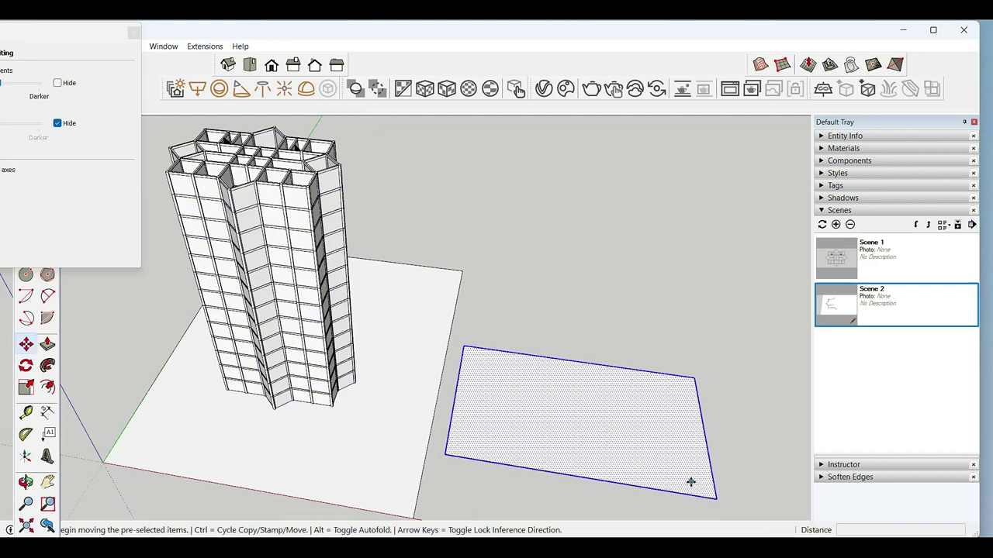
{"action": "left_click", "coordinate": [679, 476]}
{"action": "scroll", "coordinate": [343, 372], "scroll_direction": "up", "scroll_amount": 3}
{"action": "scroll", "coordinate": [355, 354], "scroll_direction": "up", "scroll_amount": 2}
{"action": "scroll", "coordinate": [359, 342], "scroll_direction": "up", "scroll_amount": 1}
{"action": "left_click", "coordinate": [358, 342]}
{"action": "key", "text": "space"}
{"action": "scroll", "coordinate": [358, 358], "scroll_direction": "up", "scroll_amount": 2}
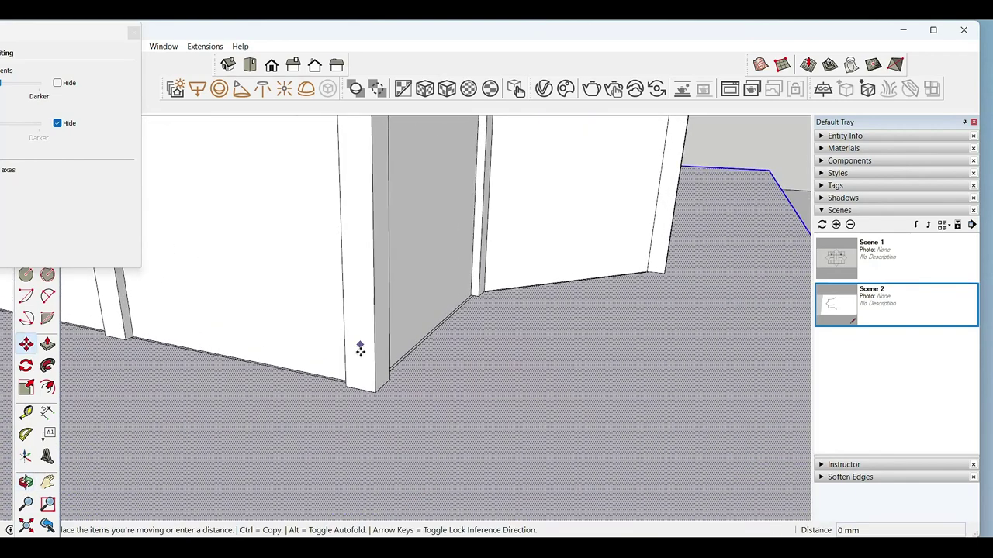
Step: Intersect the floor slab with the tower model
{"action": "left_click", "coordinate": [361, 368]}
{"action": "key", "text": "space"}
{"action": "scroll", "coordinate": [388, 380], "scroll_direction": "down", "scroll_amount": 3}
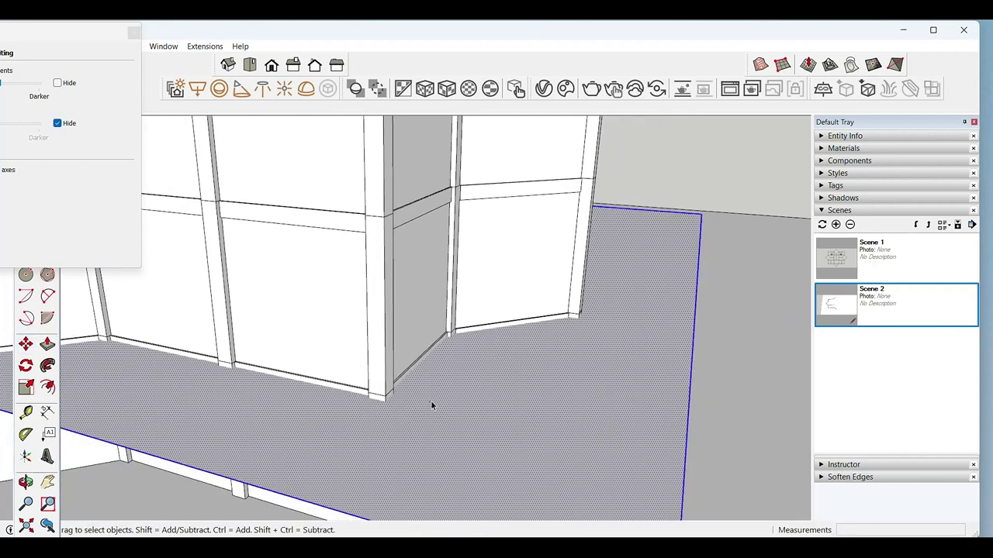
{"action": "scroll", "coordinate": [430, 403], "scroll_direction": "down", "scroll_amount": 2}
{"action": "scroll", "coordinate": [466, 457], "scroll_direction": "down", "scroll_amount": 2}
{"action": "middle_click_drag", "start_coordinate": [455, 460], "coordinate": [434, 233]}
{"action": "right_click", "coordinate": [439, 211]}
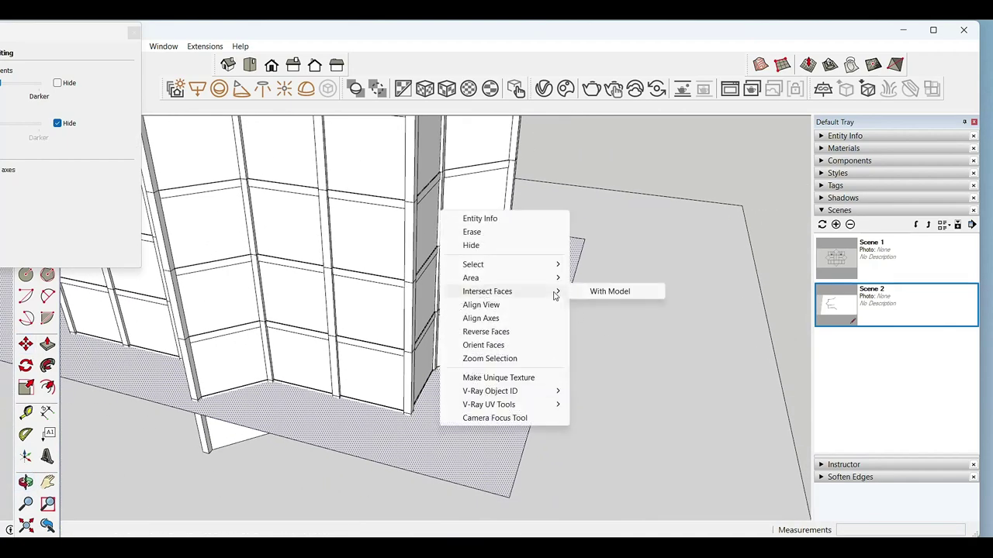
{"action": "left_click", "coordinate": [609, 292]}
{"action": "scroll", "coordinate": [498, 412], "scroll_direction": "down", "scroll_amount": 2}
{"action": "mouse_move", "coordinate": [498, 412]}
{"action": "middle_mouse_down"}
{"action": "mouse_move", "coordinate": [479, 442]}
{"action": "mouse_move", "coordinate": [505, 410]}
{"action": "middle_mouse_up"}
{"action": "scroll", "coordinate": [512, 415], "scroll_direction": "up", "scroll_amount": 2}
Step: Group the slab and then make it a component
{"action": "right_click", "coordinate": [502, 419]}
{"action": "left_click", "coordinate": [553, 276]}
{"action": "right_click", "coordinate": [499, 412]}
{"action": "left_click", "coordinate": [583, 246]}
{"action": "left_click", "coordinate": [521, 436]}
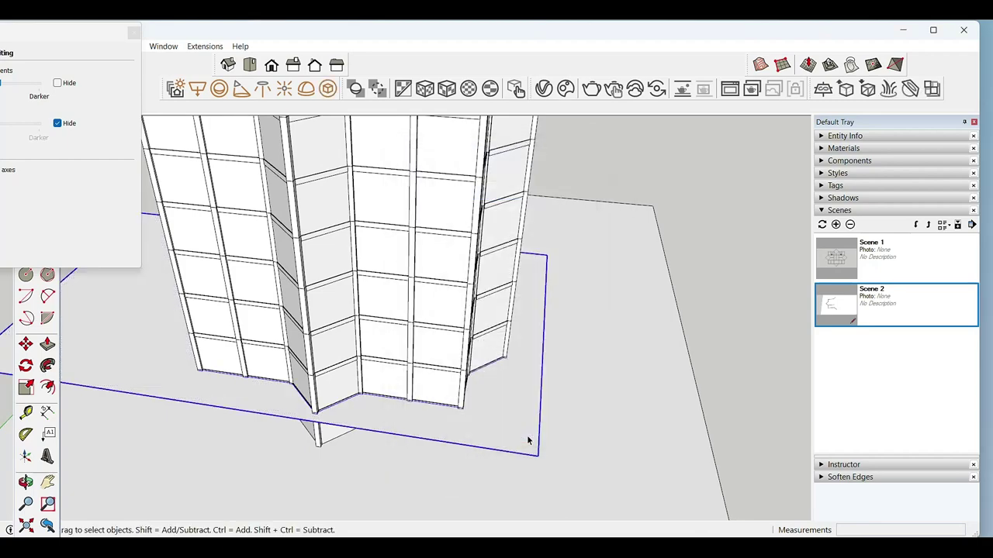
Step: Move-copy the slab component up from the column corner, stacking 12 floors
{"action": "scroll", "coordinate": [527, 442], "scroll_direction": "down", "scroll_amount": 3}
{"action": "middle_click_drag", "start_coordinate": [528, 441], "coordinate": [410, 408]}
{"action": "scroll", "coordinate": [410, 407], "scroll_direction": "up", "scroll_amount": 3}
{"action": "scroll", "coordinate": [410, 408], "scroll_direction": "up", "scroll_amount": 3}
{"action": "scroll", "coordinate": [403, 429], "scroll_direction": "up", "scroll_amount": 1}
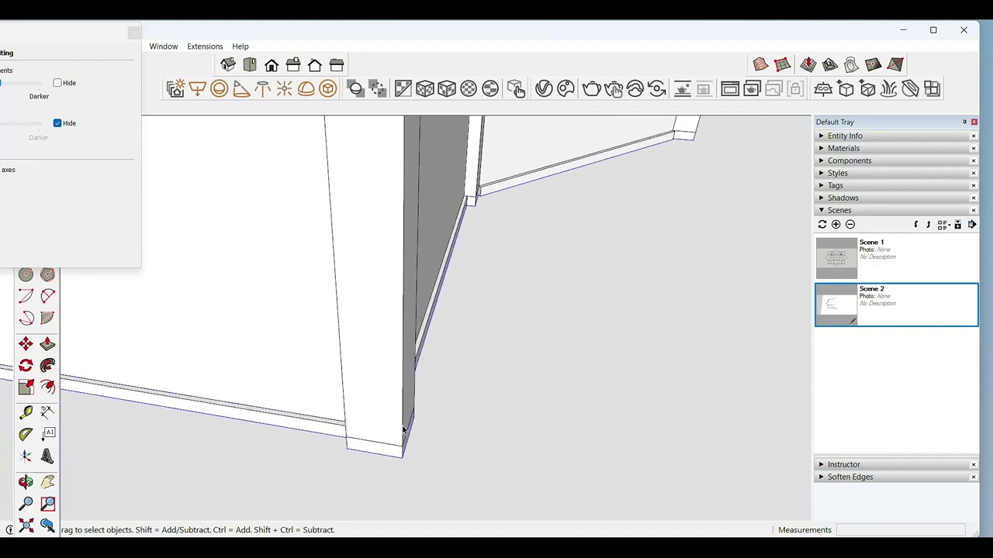
{"action": "key", "text": "m"}
{"action": "middle_click_drag", "start_coordinate": [411, 436], "coordinate": [372, 447]}
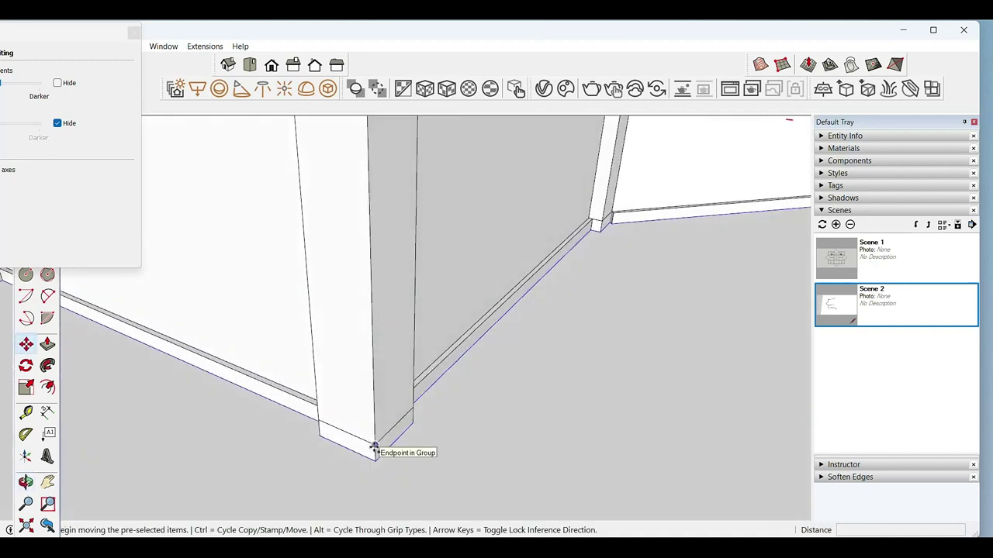
{"action": "left_click", "coordinate": [374, 447]}
{"action": "key", "text": "ctrl"}
{"action": "scroll", "coordinate": [375, 403], "scroll_direction": "down", "scroll_amount": 3}
{"action": "scroll", "coordinate": [397, 299], "scroll_direction": "up", "scroll_amount": 2}
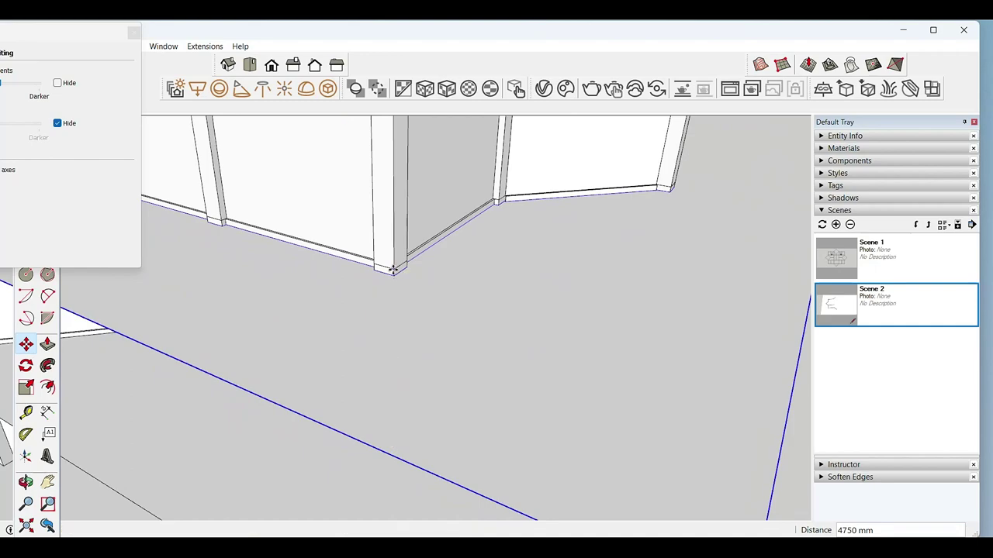
{"action": "key", "text": "Return"}
{"action": "key", "text": "space"}
{"action": "scroll", "coordinate": [465, 326], "scroll_direction": "down", "scroll_amount": 5}
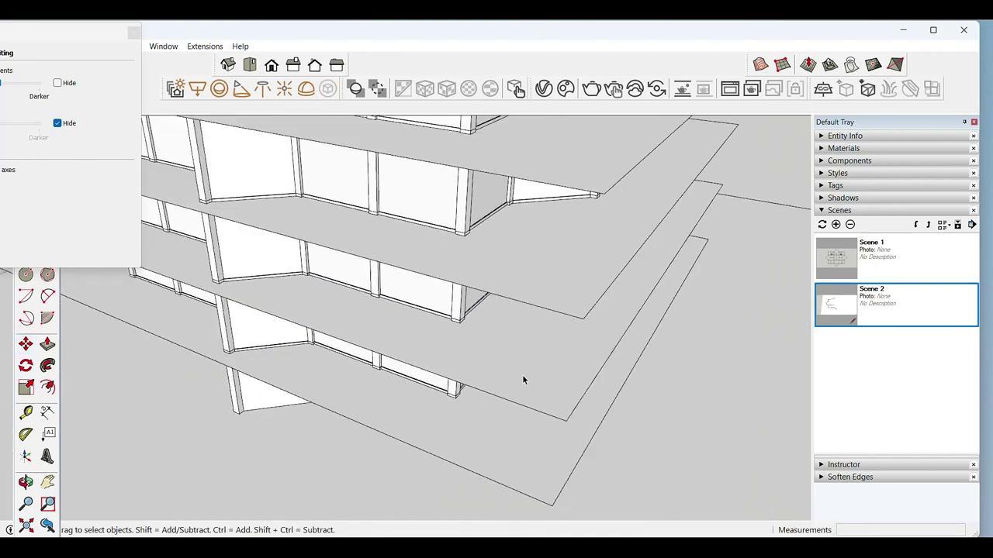
Step: Move the bottom slab out to sit beside the tower
{"action": "middle_click_drag", "start_coordinate": [525, 377], "coordinate": [491, 434]}
{"action": "scroll", "coordinate": [503, 295], "scroll_direction": "up", "scroll_amount": 3}
{"action": "scroll", "coordinate": [488, 272], "scroll_direction": "up", "scroll_amount": 3}
{"action": "scroll", "coordinate": [488, 272], "scroll_direction": "down", "scroll_amount": 5}
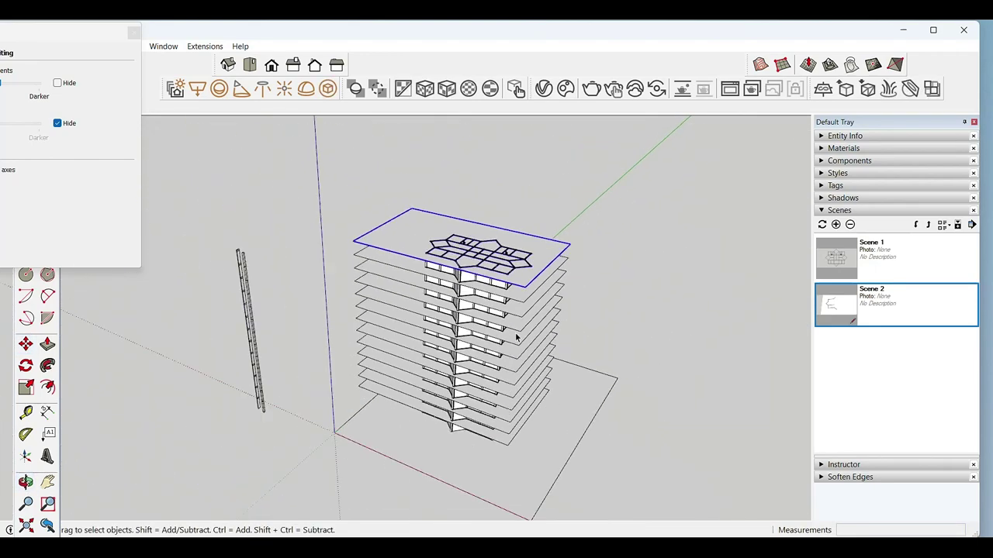
{"action": "scroll", "coordinate": [547, 393], "scroll_direction": "up", "scroll_amount": 3}
{"action": "left_click", "coordinate": [465, 419]}
{"action": "scroll", "coordinate": [432, 448], "scroll_direction": "down", "scroll_amount": 2}
{"action": "key", "text": "m"}
{"action": "left_click", "coordinate": [431, 448]}
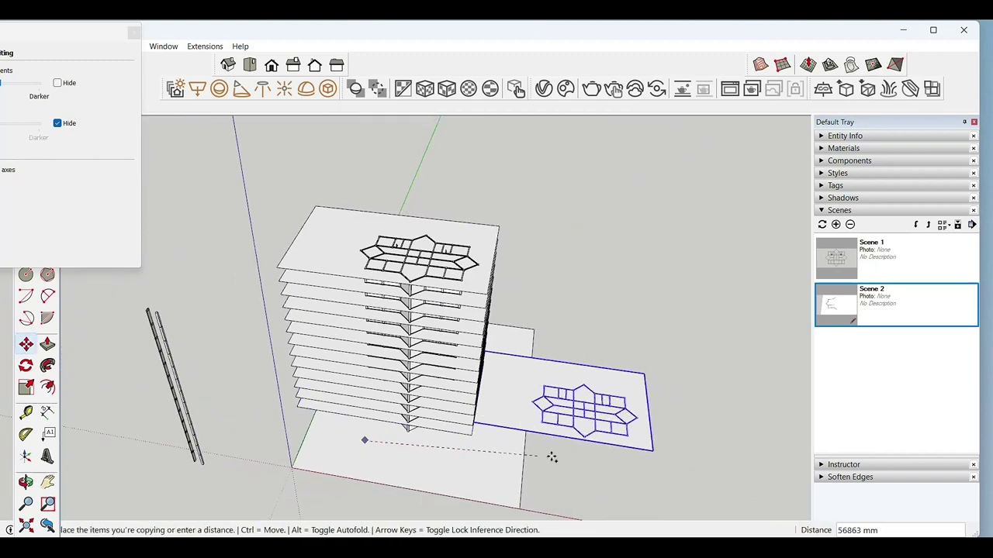
{"action": "left_click", "coordinate": [644, 485]}
{"action": "key", "text": "space"}
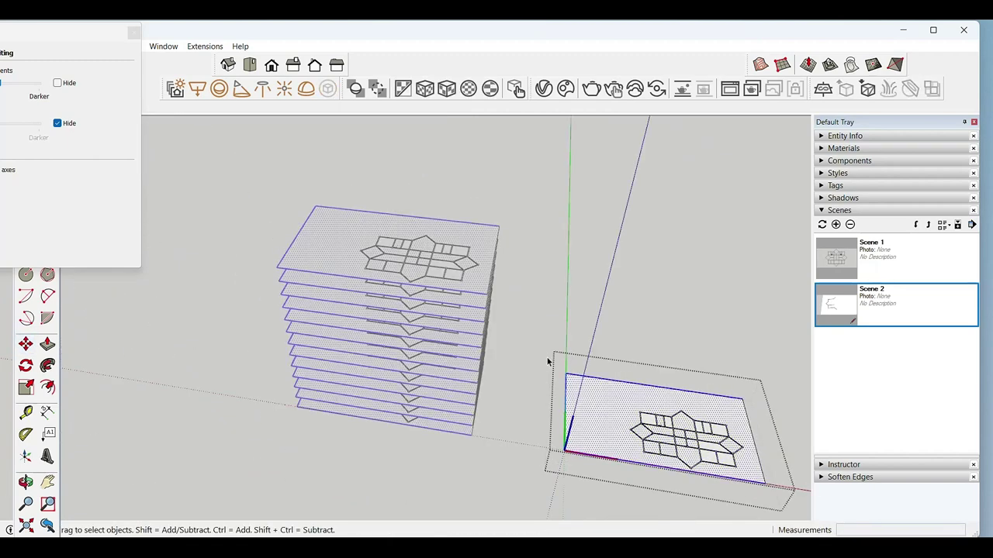
{"action": "mouse_move", "coordinate": [761, 472]}
{"action": "middle_mouse_down"}
{"action": "mouse_move", "coordinate": [767, 463]}
{"action": "mouse_move", "coordinate": [776, 489]}
{"action": "mouse_move", "coordinate": [643, 432]}
{"action": "middle_mouse_up"}
{"action": "scroll", "coordinate": [643, 432], "scroll_direction": "up", "scroll_amount": 5}
Step: Trace Line edges across the star slab to close panels between the beams
{"action": "key", "text": "l"}
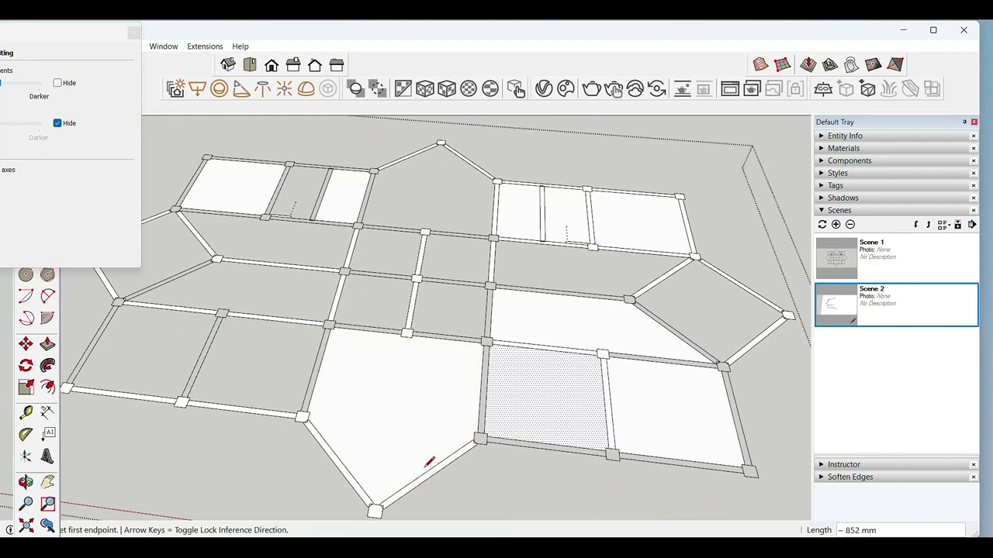
{"action": "middle_click_drag", "start_coordinate": [427, 465], "coordinate": [255, 403]}
{"action": "key", "text": "space"}
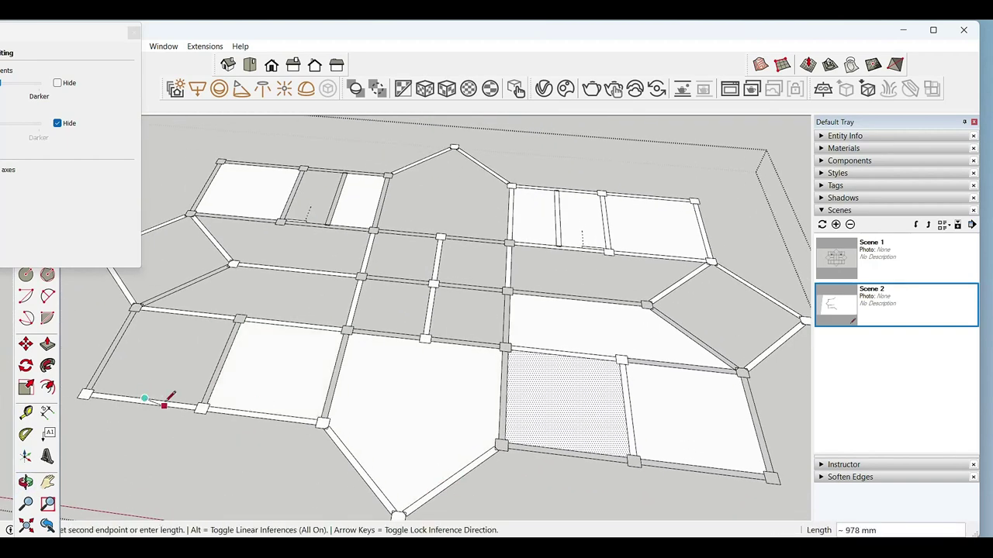
{"action": "key", "text": "space"}
{"action": "middle_click_drag", "start_coordinate": [163, 404], "coordinate": [614, 412]}
{"action": "key", "text": "Escape"}
{"action": "mouse_move", "coordinate": [627, 370]}
{"action": "middle_mouse_down"}
{"action": "mouse_move", "coordinate": [499, 350]}
{"action": "mouse_move", "coordinate": [321, 381]}
{"action": "mouse_move", "coordinate": [334, 349]}
{"action": "middle_mouse_up"}
{"action": "key", "text": "space"}
{"action": "key", "text": "l"}
{"action": "middle_click_drag", "start_coordinate": [277, 316], "coordinate": [348, 387]}
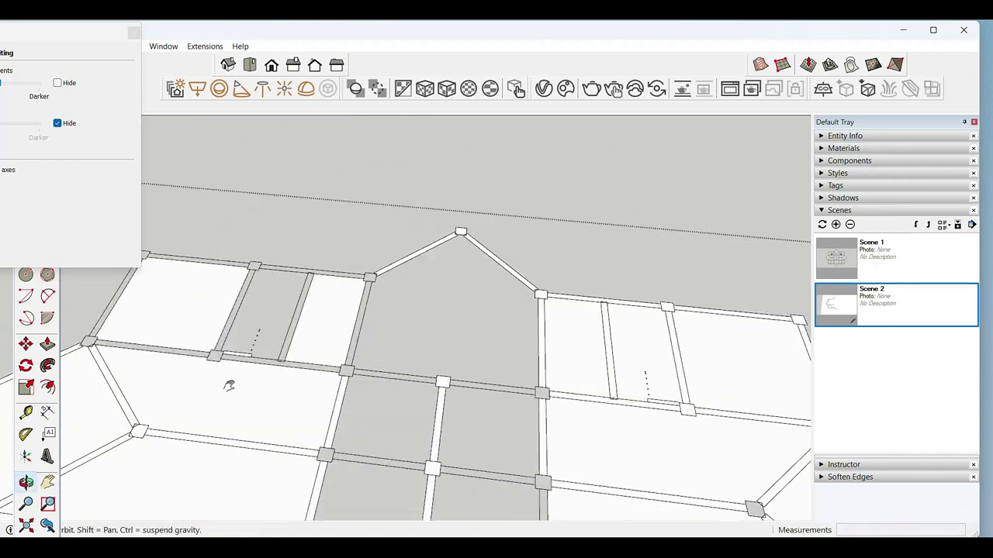
{"action": "scroll", "coordinate": [434, 392], "scroll_direction": "up", "scroll_amount": 2}
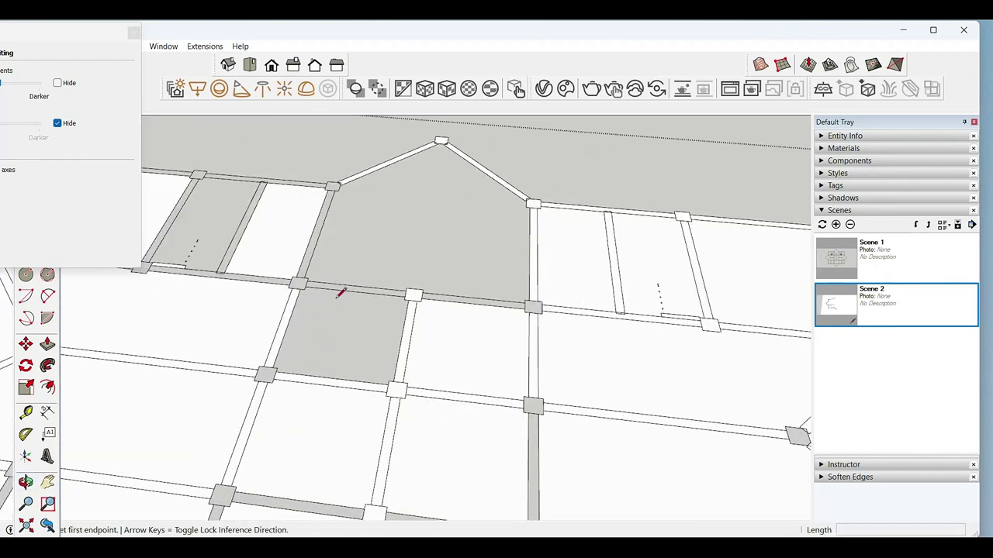
{"action": "key", "text": "space"}
{"action": "scroll", "coordinate": [369, 299], "scroll_direction": "down", "scroll_amount": 3}
{"action": "scroll", "coordinate": [373, 304], "scroll_direction": "down", "scroll_amount": 2}
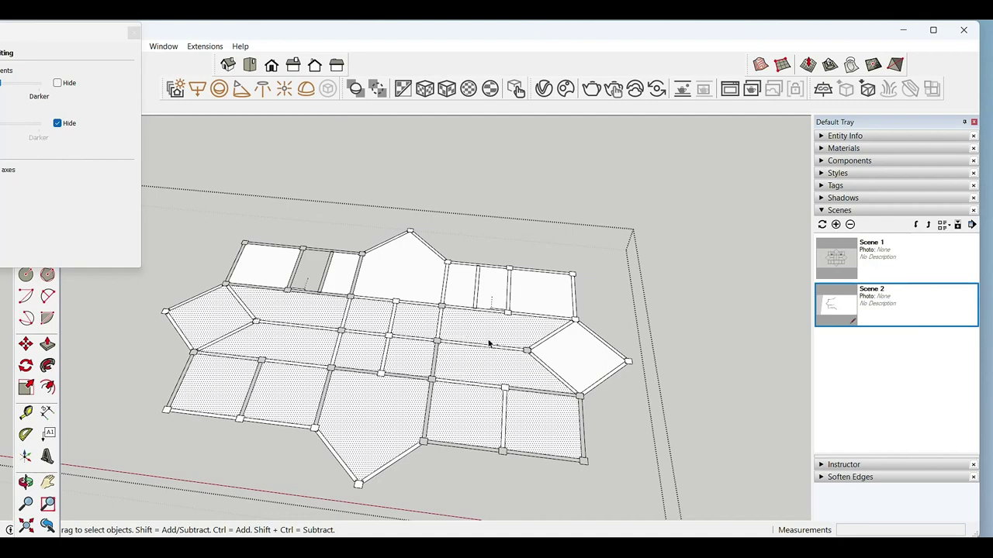
{"action": "scroll", "coordinate": [489, 343], "scroll_direction": "up", "scroll_amount": 2}
{"action": "scroll", "coordinate": [475, 301], "scroll_direction": "up", "scroll_amount": 1}
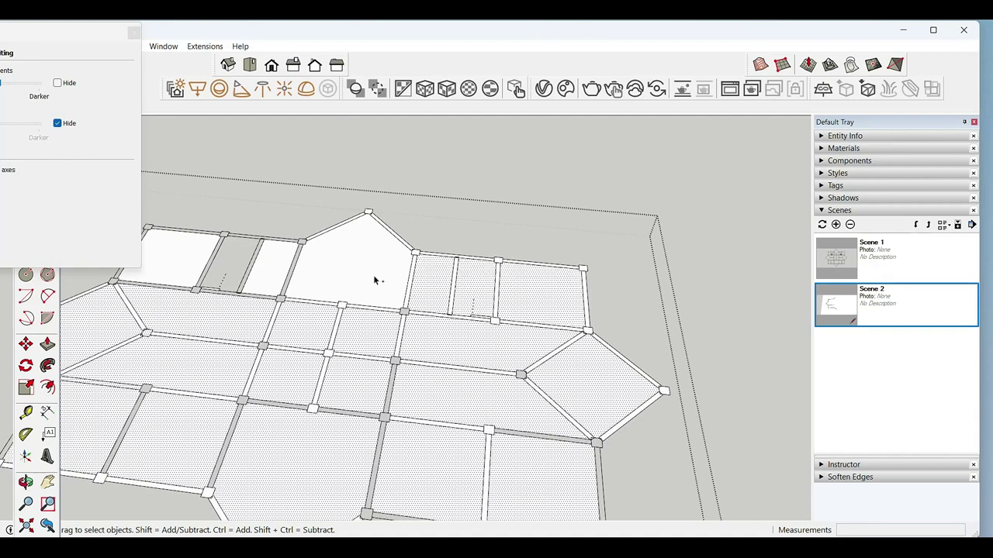
{"action": "scroll", "coordinate": [210, 272], "scroll_direction": "down", "scroll_amount": 2}
{"action": "scroll", "coordinate": [225, 279], "scroll_direction": "up", "scroll_amount": 2}
{"action": "scroll", "coordinate": [259, 288], "scroll_direction": "up", "scroll_amount": 2}
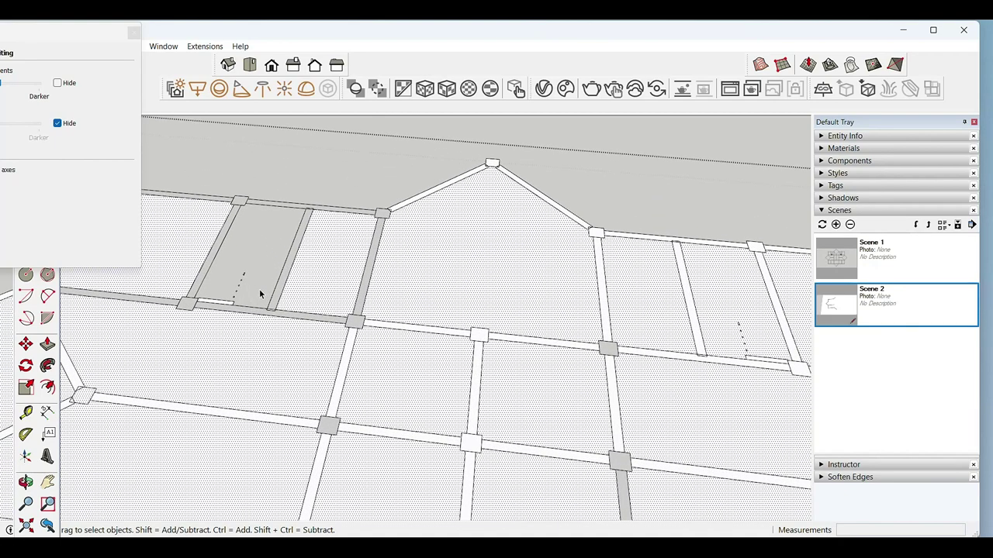
{"action": "scroll", "coordinate": [235, 301], "scroll_direction": "up", "scroll_amount": 2}
{"action": "scroll", "coordinate": [235, 301], "scroll_direction": "up", "scroll_amount": 1}
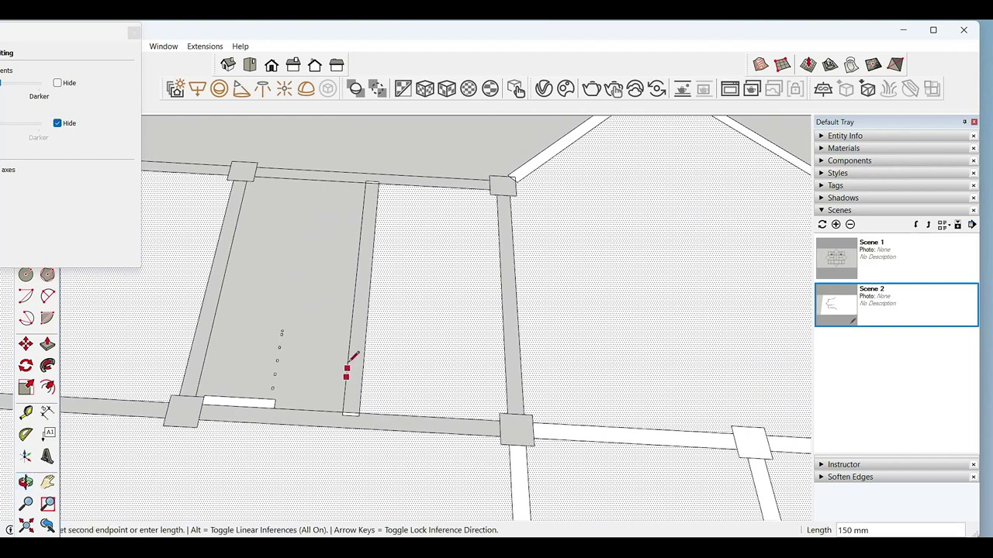
Step: Make the traced floor panels into a single group
{"action": "key", "text": "space"}
{"action": "scroll", "coordinate": [330, 372], "scroll_direction": "down", "scroll_amount": 2}
{"action": "scroll", "coordinate": [334, 374], "scroll_direction": "down", "scroll_amount": 3}
{"action": "scroll", "coordinate": [341, 376], "scroll_direction": "down", "scroll_amount": 3}
{"action": "scroll", "coordinate": [354, 380], "scroll_direction": "up", "scroll_amount": 1}
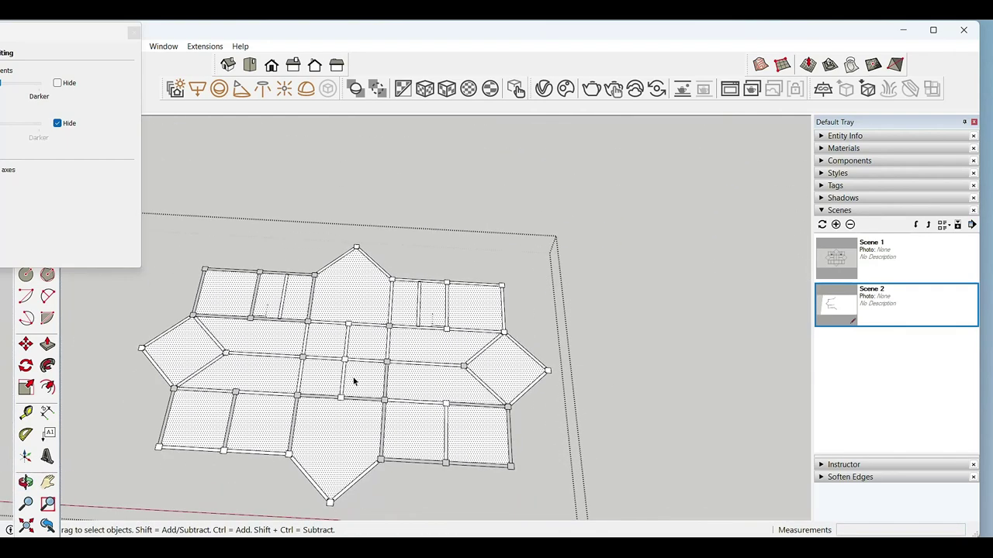
{"action": "right_click", "coordinate": [354, 380]}
{"action": "left_click", "coordinate": [412, 278]}
{"action": "scroll", "coordinate": [525, 427], "scroll_direction": "up", "scroll_amount": 2}
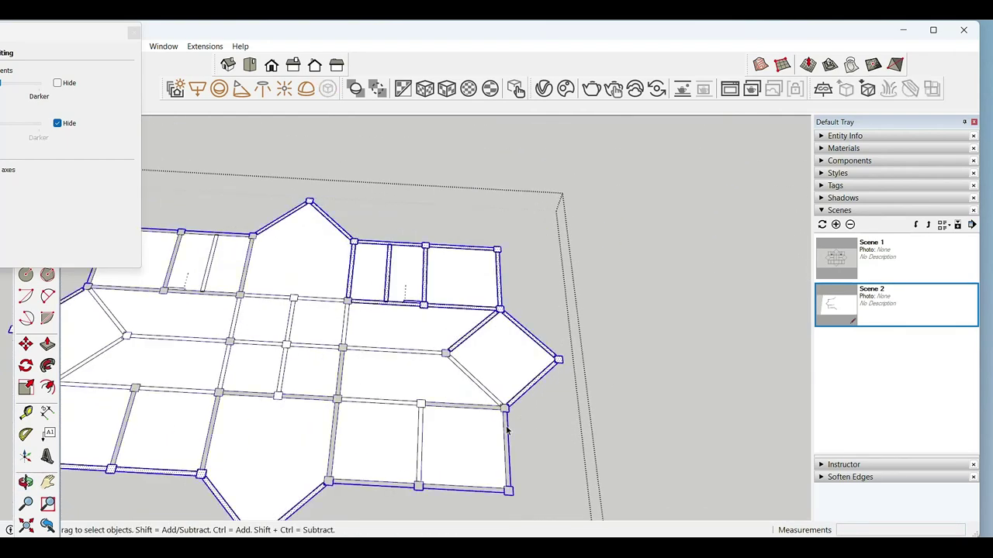
{"action": "scroll", "coordinate": [508, 428], "scroll_direction": "down", "scroll_amount": 3}
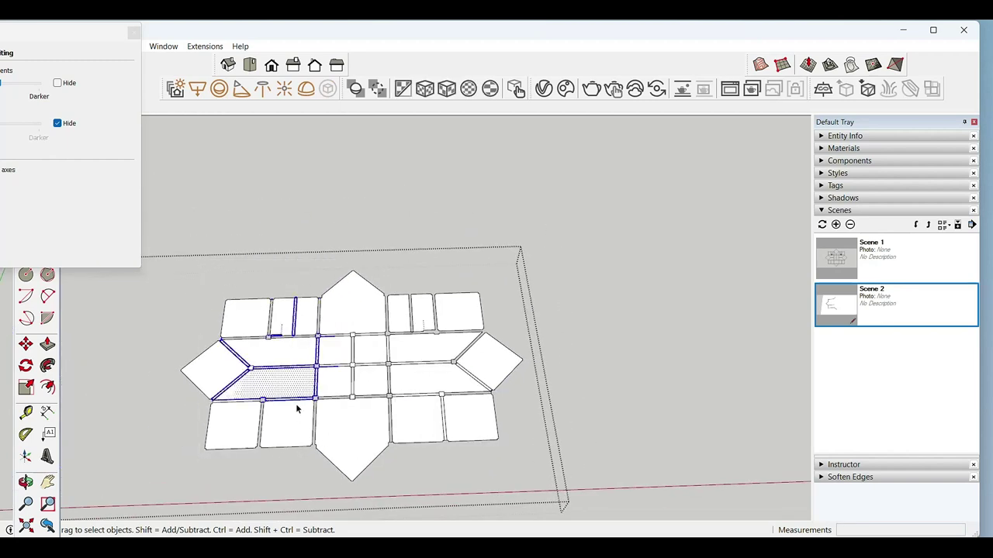
{"action": "scroll", "coordinate": [296, 409], "scroll_direction": "up", "scroll_amount": 1}
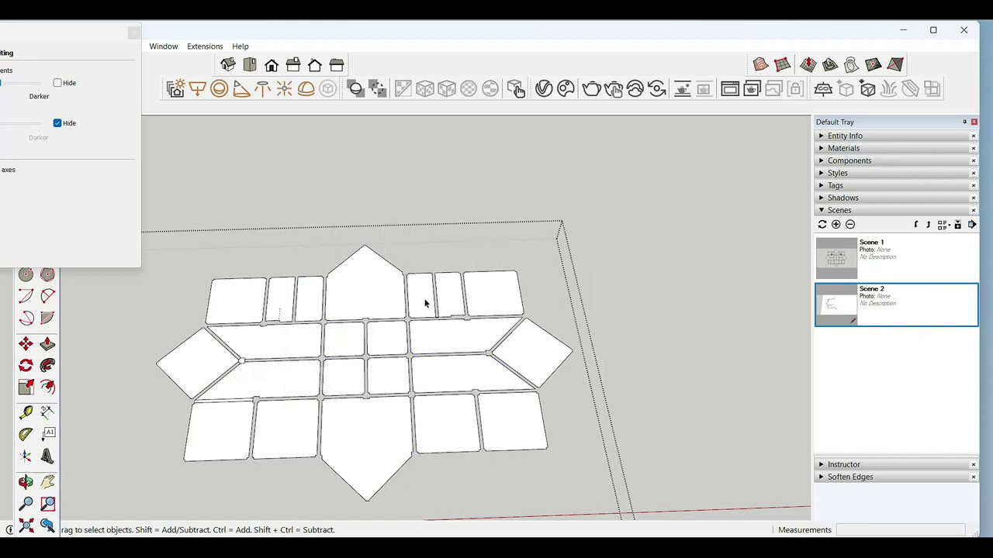
{"action": "scroll", "coordinate": [280, 310], "scroll_direction": "up", "scroll_amount": 3}
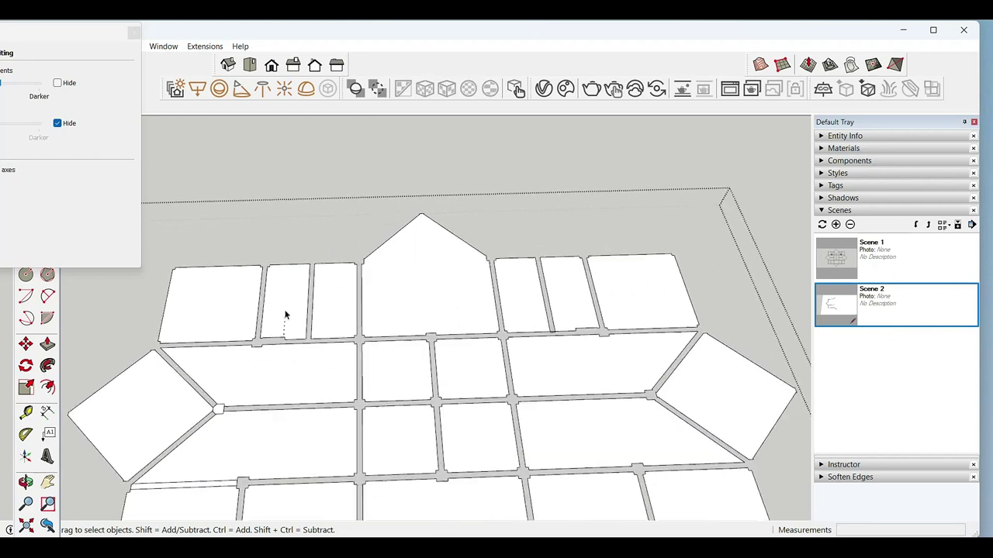
{"action": "scroll", "coordinate": [298, 329], "scroll_direction": "up", "scroll_amount": 3}
{"action": "scroll", "coordinate": [307, 318], "scroll_direction": "up", "scroll_amount": 2}
{"action": "mouse_move", "coordinate": [311, 295]}
{"action": "middle_mouse_down"}
{"action": "mouse_move", "coordinate": [364, 311]}
{"action": "mouse_move", "coordinate": [286, 317]}
{"action": "middle_mouse_up"}
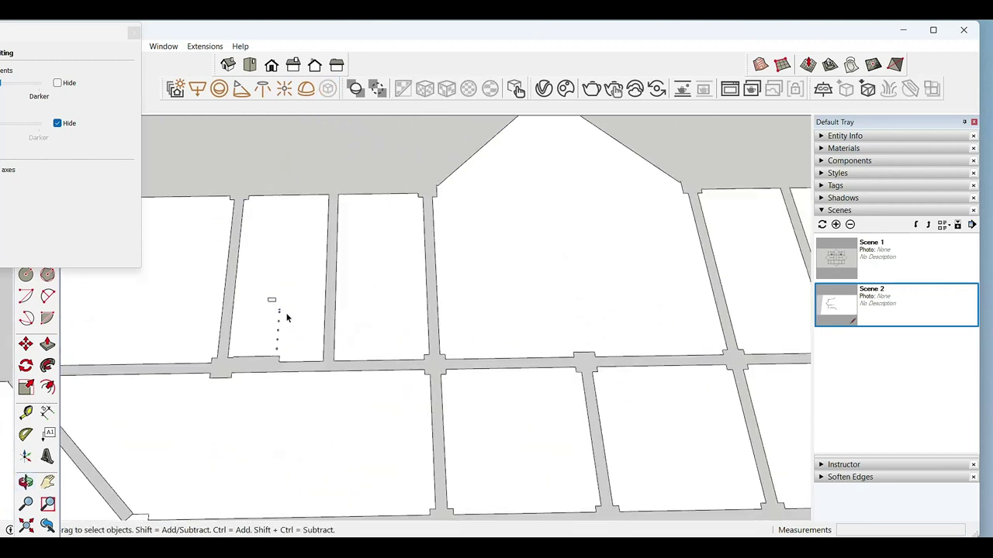
{"action": "scroll", "coordinate": [307, 356], "scroll_direction": "down", "scroll_amount": 5}
{"action": "scroll", "coordinate": [357, 367], "scroll_direction": "down", "scroll_amount": 5}
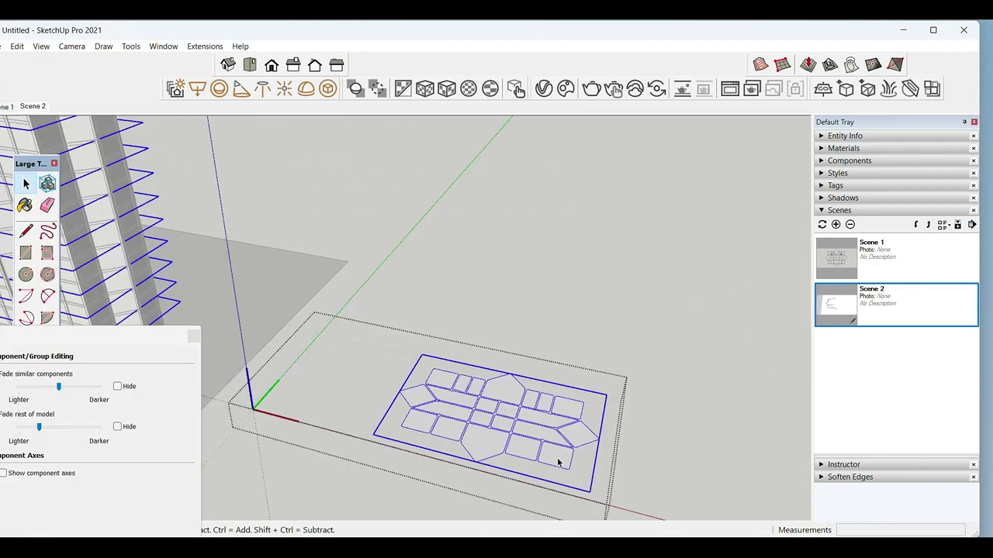
Step: Explode the floor panel group and pull the pointed panel up to slab thickness
{"action": "middle_click_drag", "start_coordinate": [434, 403], "coordinate": [445, 412]}
{"action": "scroll", "coordinate": [446, 412], "scroll_direction": "up", "scroll_amount": 2}
{"action": "right_click", "coordinate": [425, 392]}
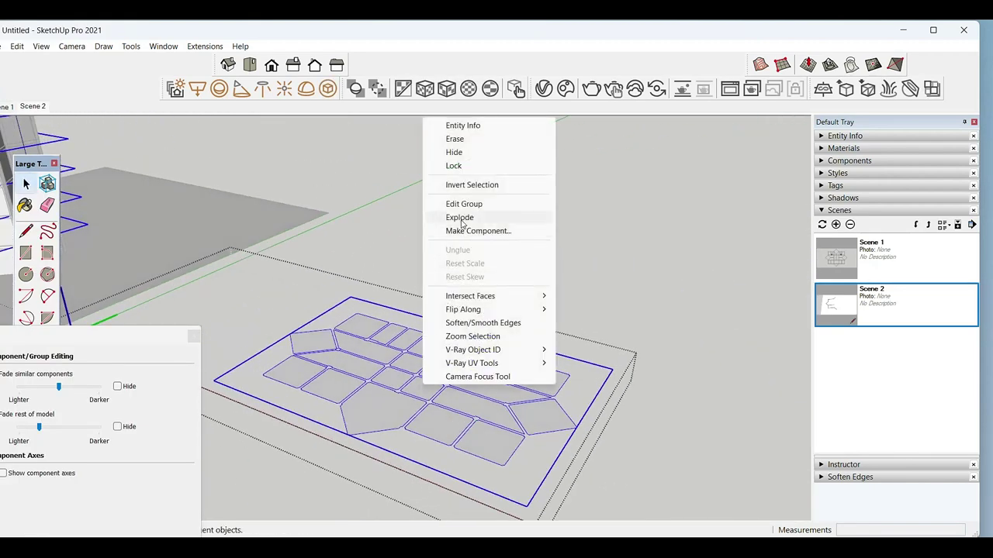
{"action": "left_click", "coordinate": [462, 217]}
{"action": "scroll", "coordinate": [479, 416], "scroll_direction": "down", "scroll_amount": 5}
{"action": "scroll", "coordinate": [432, 424], "scroll_direction": "up", "scroll_amount": 6}
{"action": "left_click", "coordinate": [431, 423]}
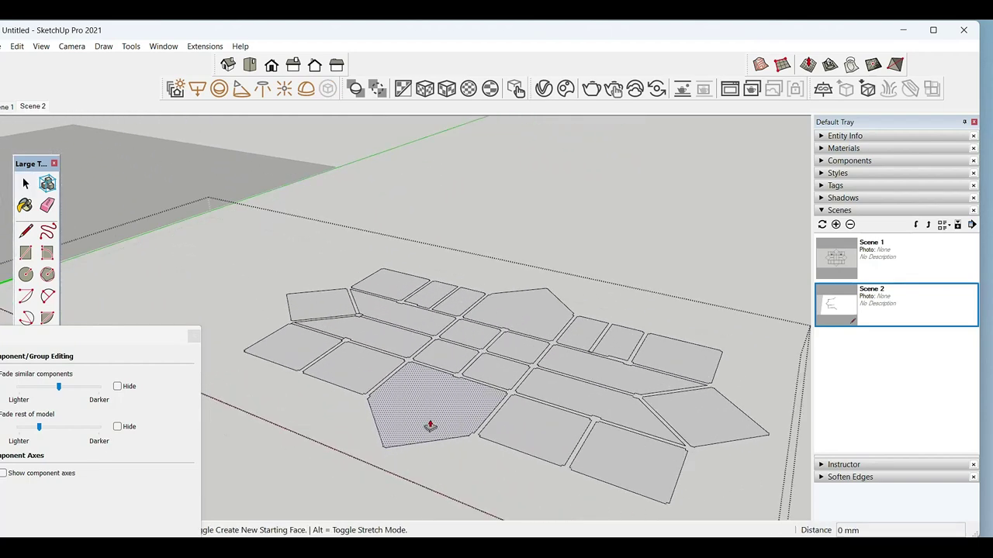
{"action": "left_click", "coordinate": [426, 413]}
{"action": "key", "text": "space"}
{"action": "scroll", "coordinate": [379, 421], "scroll_direction": "up", "scroll_amount": 4}
{"action": "scroll", "coordinate": [406, 461], "scroll_direction": "up", "scroll_amount": 4}
Step: Repeat the 150 mm extrusion on the lower-right, neighbouring, long, small and left panels
{"action": "key", "text": "e"}
{"action": "key", "text": "space"}
{"action": "scroll", "coordinate": [468, 438], "scroll_direction": "down", "scroll_amount": 5}
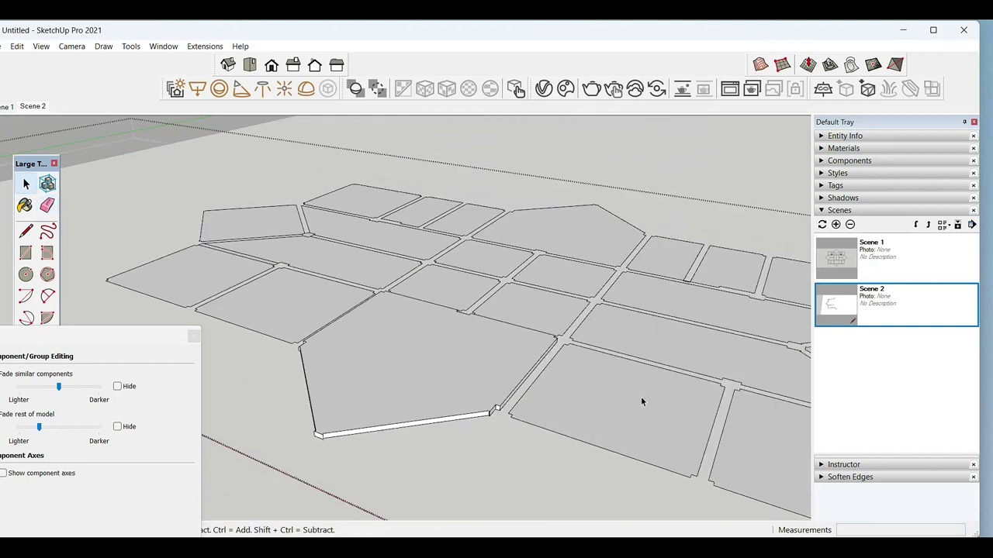
{"action": "scroll", "coordinate": [481, 387], "scroll_direction": "up", "scroll_amount": 2}
{"action": "key", "text": "p"}
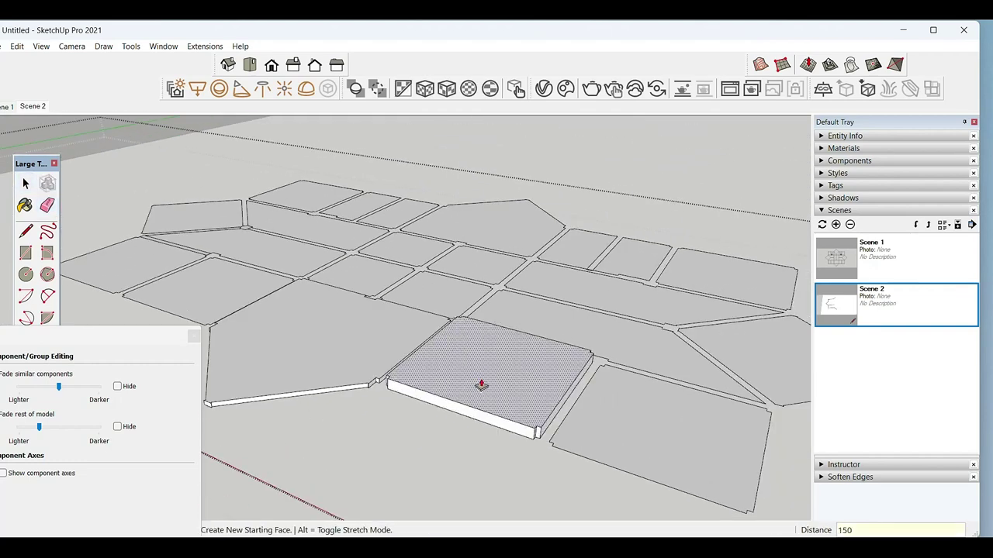
{"action": "double_click", "coordinate": [644, 427]}
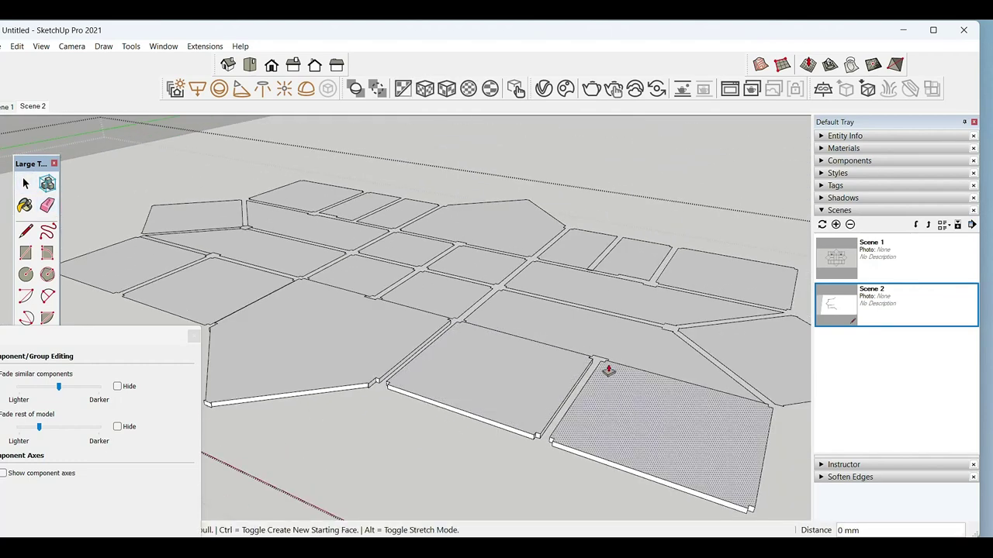
{"action": "double_click", "coordinate": [606, 342]}
{"action": "double_click", "coordinate": [648, 313]}
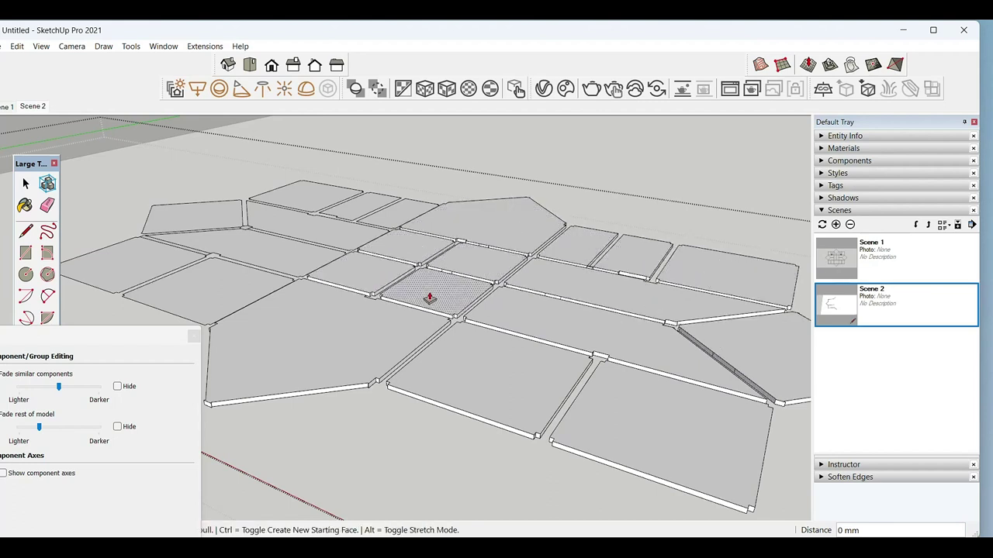
{"action": "double_click", "coordinate": [320, 261]}
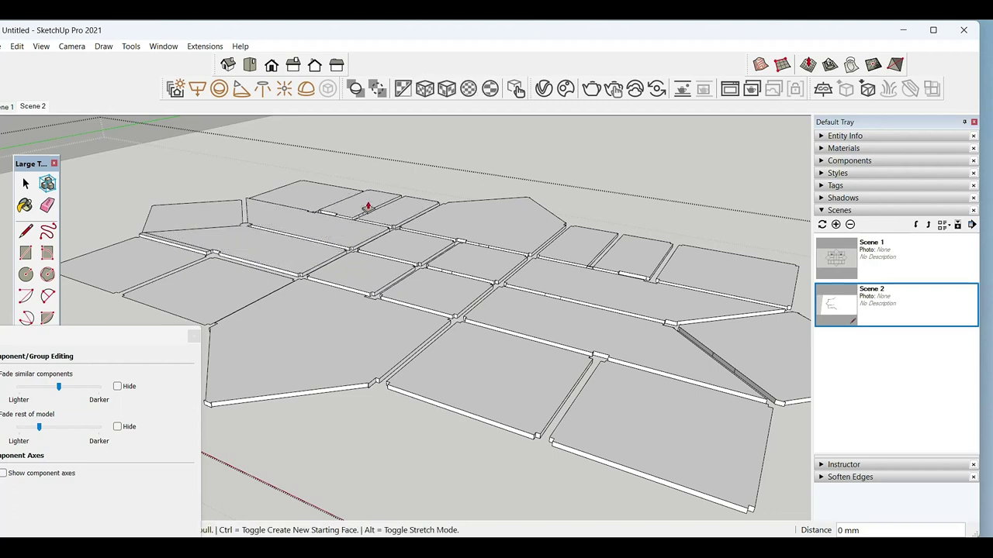
{"action": "double_click", "coordinate": [161, 269]}
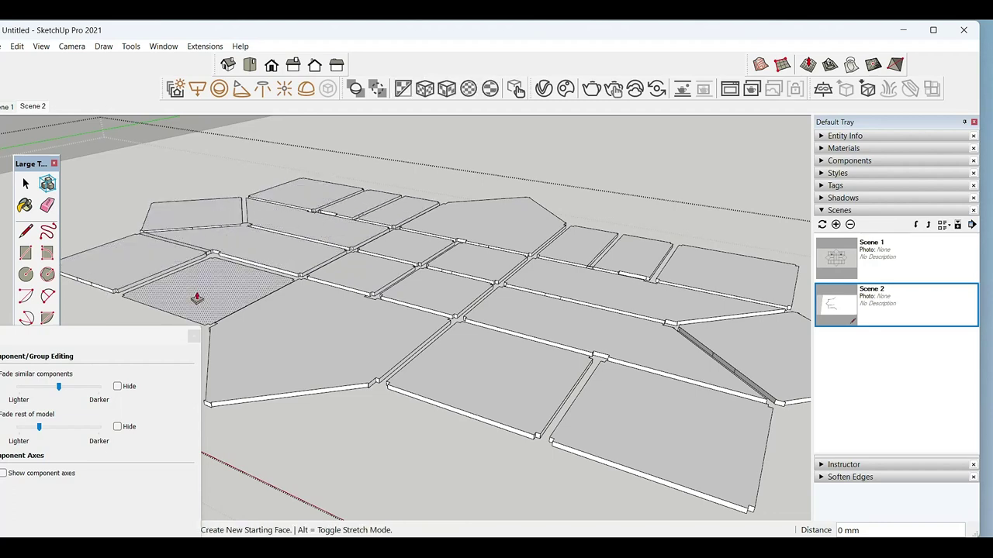
{"action": "key", "text": "space"}
{"action": "mouse_move", "coordinate": [177, 310]}
{"action": "middle_mouse_down"}
{"action": "mouse_move", "coordinate": [567, 305]}
{"action": "mouse_move", "coordinate": [599, 342]}
{"action": "middle_mouse_up"}
{"action": "scroll", "coordinate": [600, 342], "scroll_direction": "up", "scroll_amount": 2}
{"action": "key", "text": "e"}
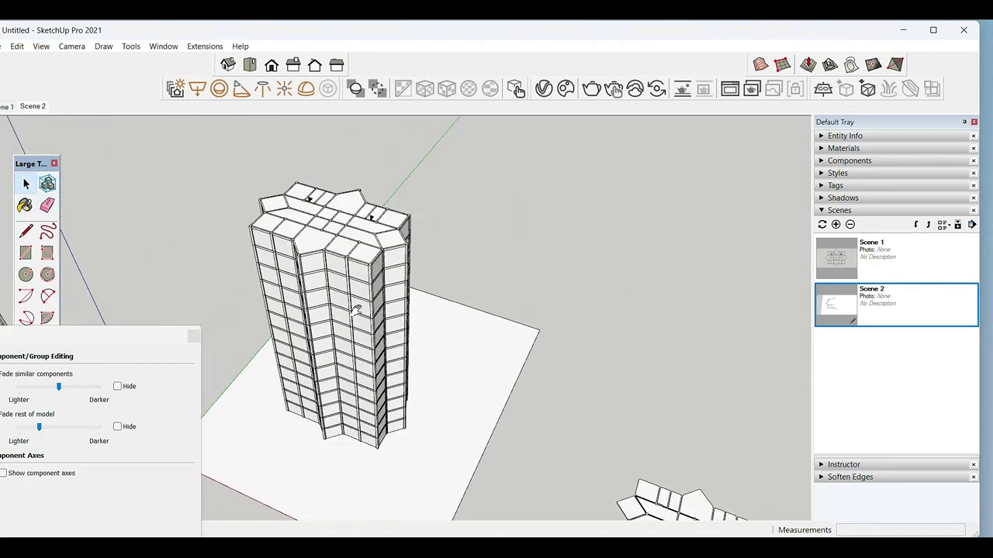
Step: Split a strip off the slab face and give it the same 150 mm thickness
{"action": "scroll", "coordinate": [361, 310], "scroll_direction": "up", "scroll_amount": 3}
{"action": "scroll", "coordinate": [355, 320], "scroll_direction": "up", "scroll_amount": 2}
{"action": "scroll", "coordinate": [341, 313], "scroll_direction": "up", "scroll_amount": 2}
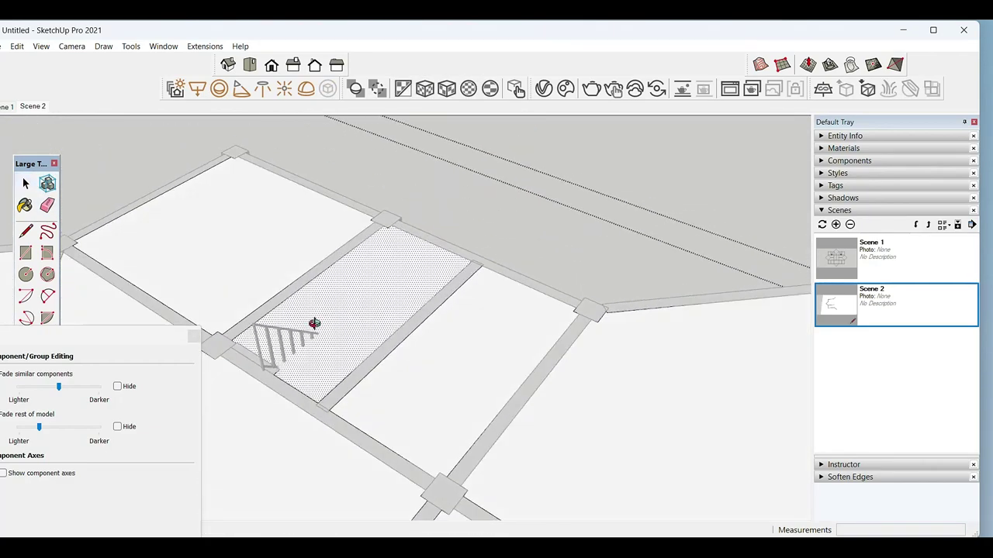
{"action": "left_click", "coordinate": [422, 317]}
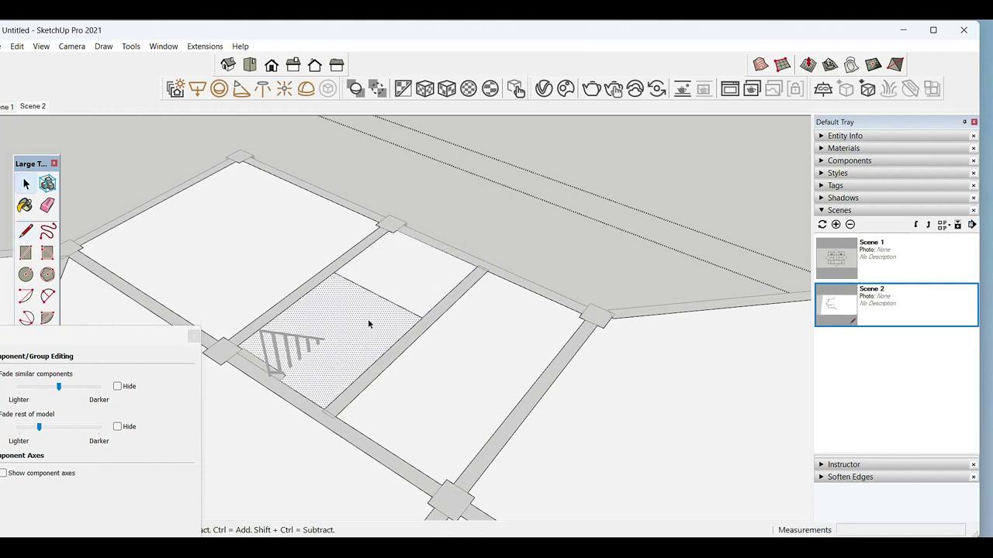
{"action": "key", "text": "p"}
{"action": "double_click", "coordinate": [365, 333]}
Step: Pull the strip beside the stairs upward into a thin wall
{"action": "scroll", "coordinate": [361, 337], "scroll_direction": "up", "scroll_amount": 3}
{"action": "key", "text": "m"}
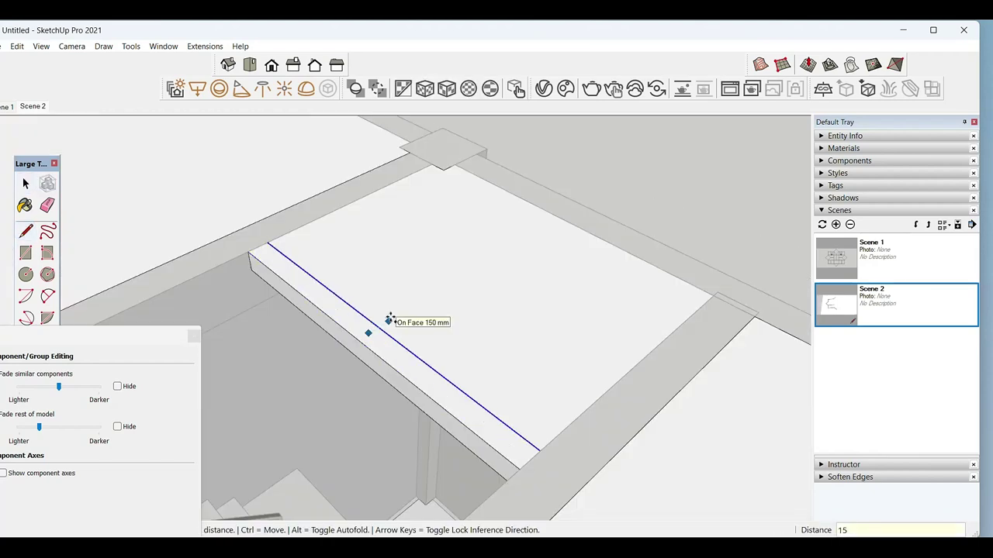
{"action": "key", "text": "p"}
{"action": "left_click", "coordinate": [401, 362]}
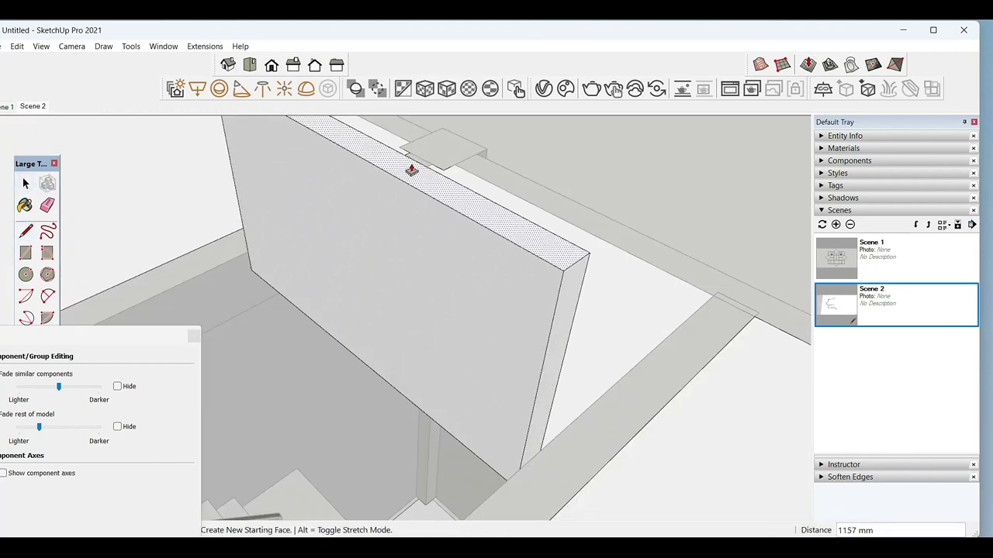
{"action": "middle_click_drag", "start_coordinate": [403, 166], "coordinate": [481, 246]}
{"action": "scroll", "coordinate": [482, 245], "scroll_direction": "down", "scroll_amount": 3}
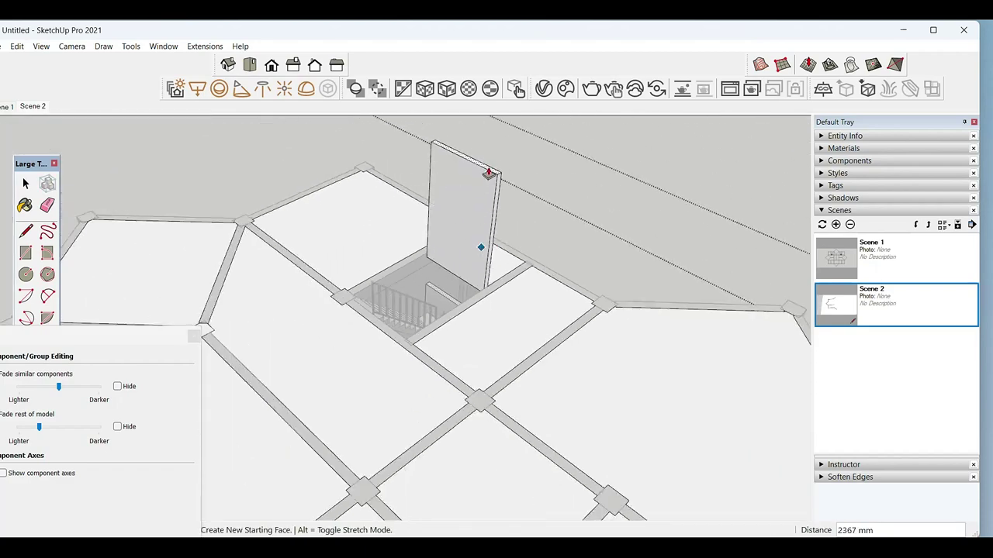
{"action": "left_click", "coordinate": [487, 173]}
{"action": "key", "text": "space"}
Step: Extend the wall top up to the upper edge
{"action": "scroll", "coordinate": [497, 233], "scroll_direction": "down", "scroll_amount": 3}
{"action": "scroll", "coordinate": [508, 289], "scroll_direction": "up", "scroll_amount": 3}
{"action": "scroll", "coordinate": [505, 289], "scroll_direction": "up", "scroll_amount": 2}
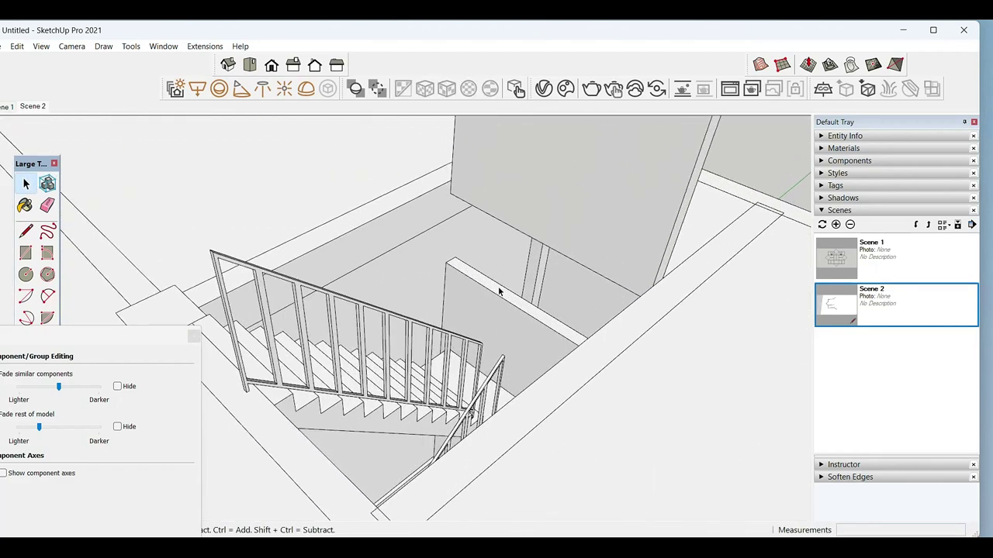
{"action": "scroll", "coordinate": [496, 294], "scroll_direction": "up", "scroll_amount": 2}
{"action": "scroll", "coordinate": [442, 329], "scroll_direction": "up", "scroll_amount": 3}
{"action": "left_click", "coordinate": [434, 317]}
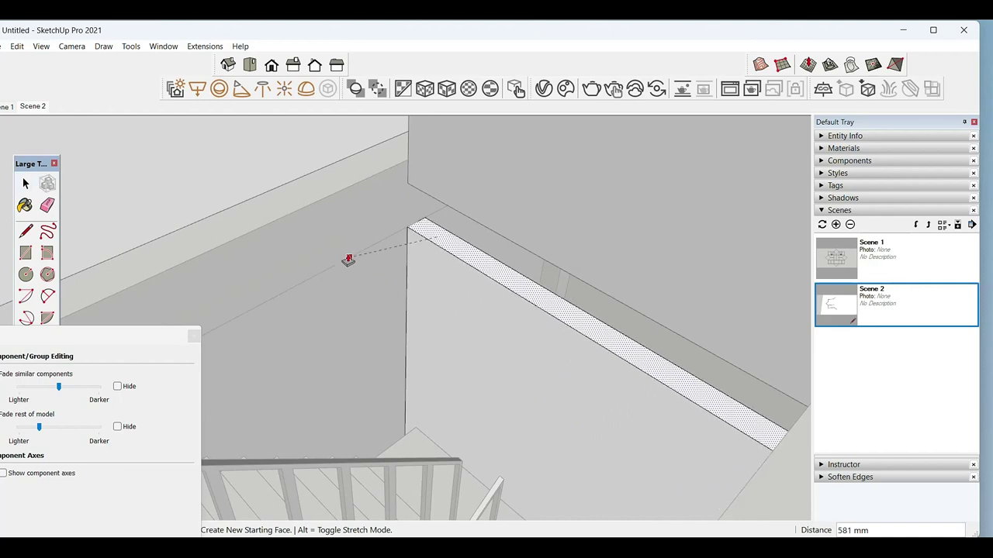
{"action": "middle_click_drag", "start_coordinate": [392, 249], "coordinate": [391, 352]}
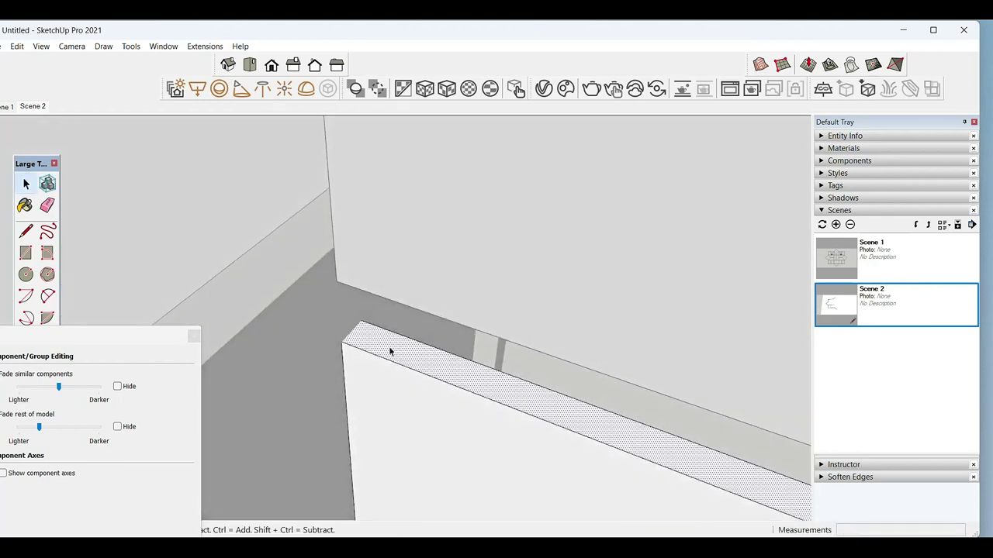
{"action": "left_click", "coordinate": [342, 295]}
{"action": "key", "text": "space"}
Step: Split the floor face and push its left piece down to open the shaft
{"action": "scroll", "coordinate": [470, 394], "scroll_direction": "down", "scroll_amount": 5}
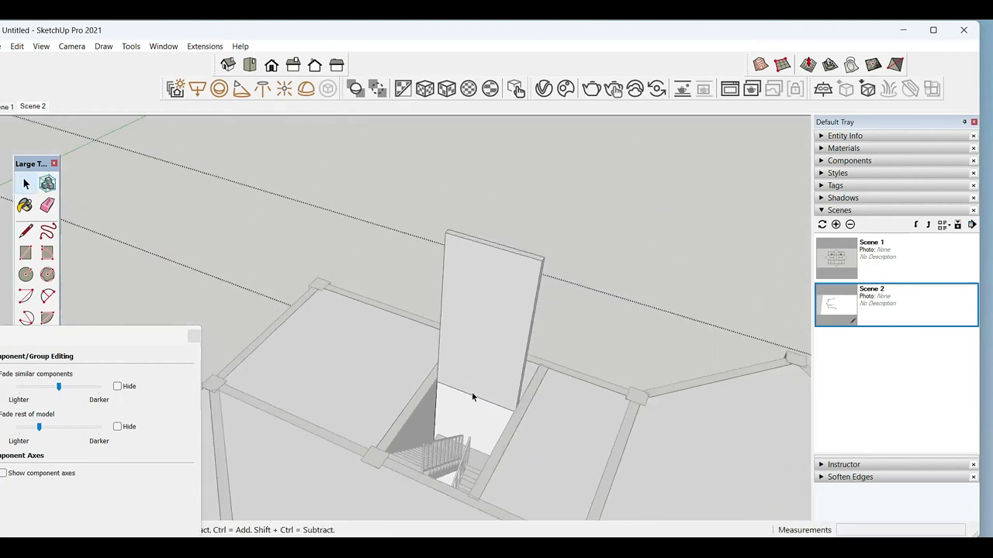
{"action": "scroll", "coordinate": [466, 405], "scroll_direction": "up", "scroll_amount": 5}
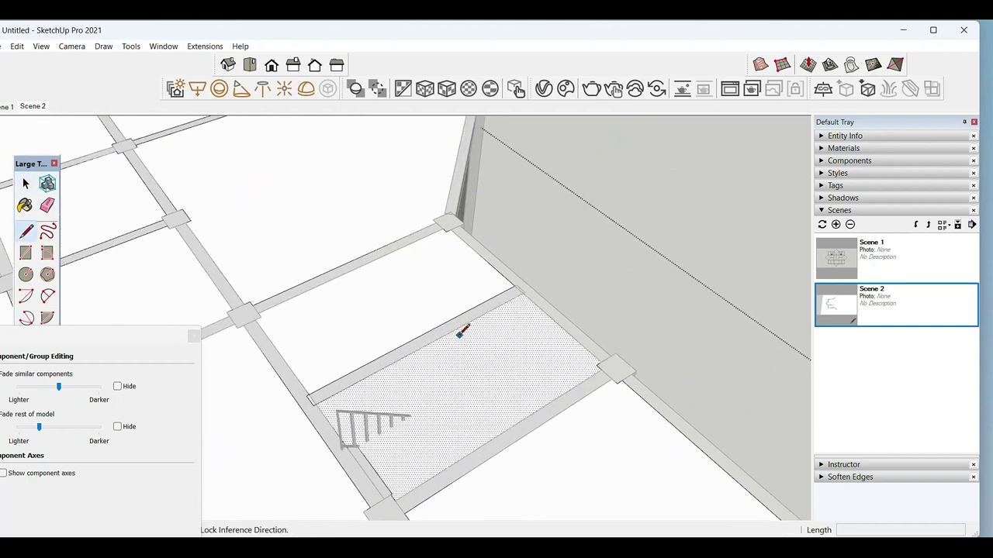
{"action": "left_click", "coordinate": [535, 408]}
{"action": "key", "text": "space"}
{"action": "left_click", "coordinate": [462, 373]}
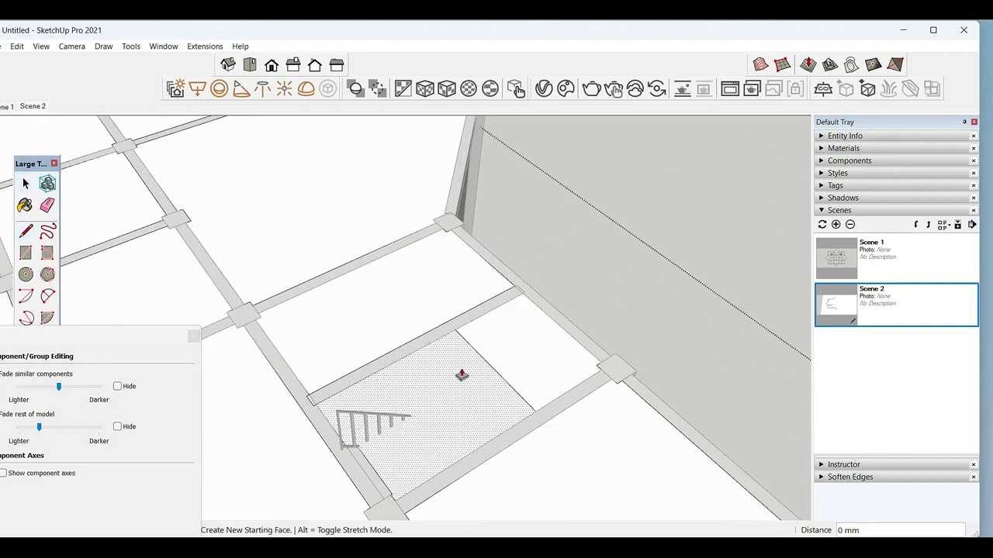
{"action": "left_click_drag", "start_coordinate": [461, 375], "coordinate": [449, 417]}
{"action": "key", "text": "space"}
{"action": "scroll", "coordinate": [457, 355], "scroll_direction": "up", "scroll_amount": 3}
{"action": "scroll", "coordinate": [469, 328], "scroll_direction": "up", "scroll_amount": 1}
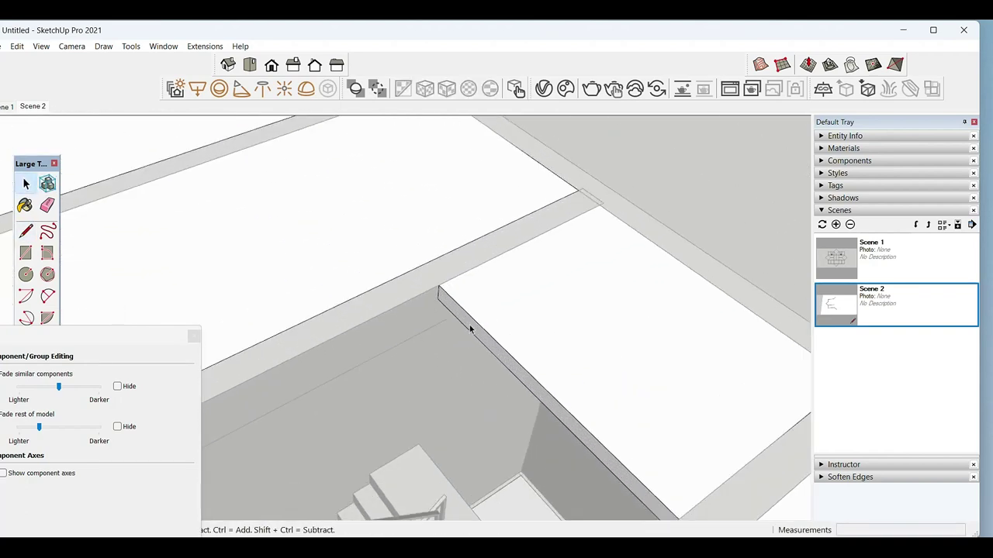
Step: Adjust the slab face beside the opening and move its edge by 15
{"action": "key", "text": "p"}
{"action": "left_click_drag", "start_coordinate": [469, 325], "coordinate": [474, 518]}
{"action": "key", "text": "space"}
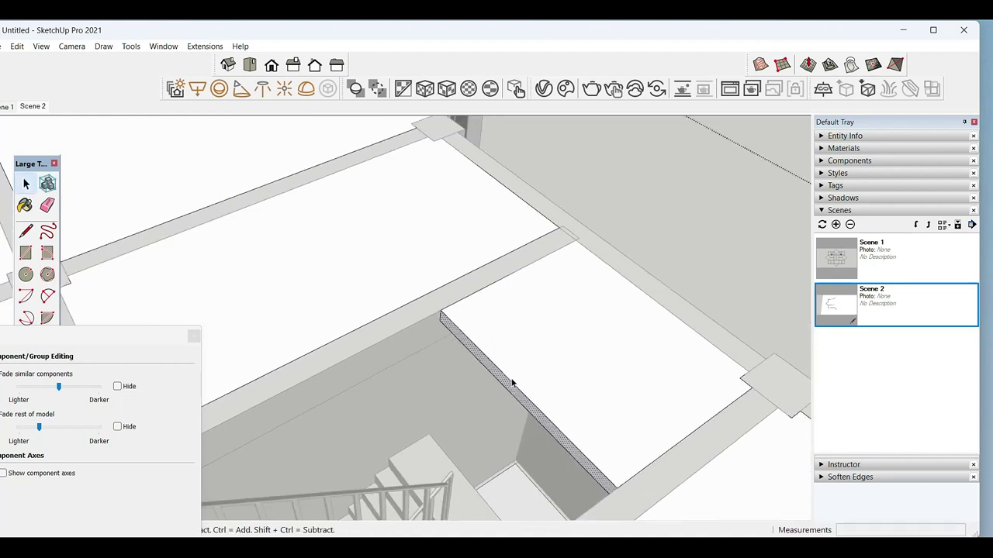
{"action": "left_click", "coordinate": [505, 392]}
{"action": "key", "text": "m"}
{"action": "left_click", "coordinate": [504, 409]}
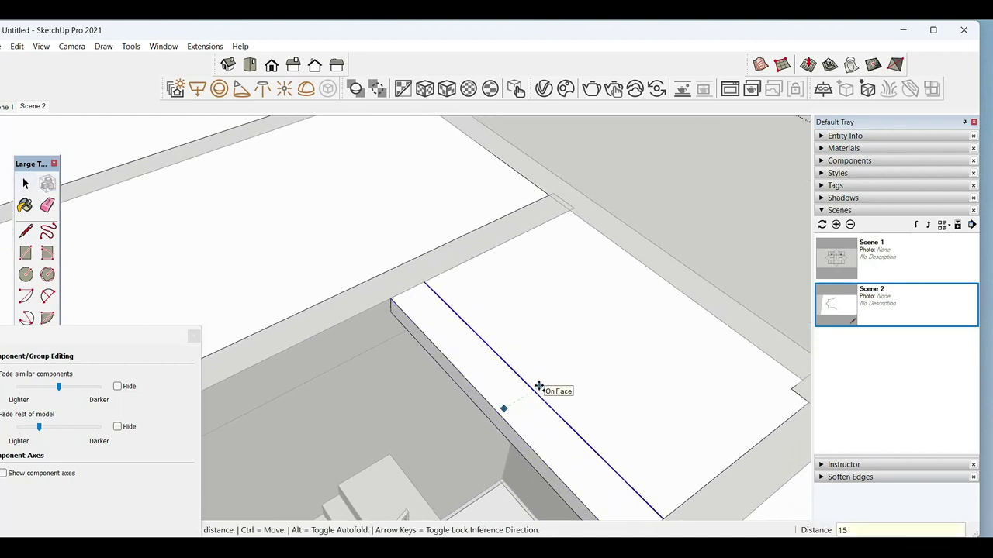
{"action": "key", "text": "Return"}
{"action": "key", "text": "space"}
Step: Orbit around the tower to check the top floor walls and stair openings
{"action": "key", "text": "p"}
{"action": "scroll", "coordinate": [517, 349], "scroll_direction": "down", "scroll_amount": 3}
{"action": "scroll", "coordinate": [514, 349], "scroll_direction": "down", "scroll_amount": 3}
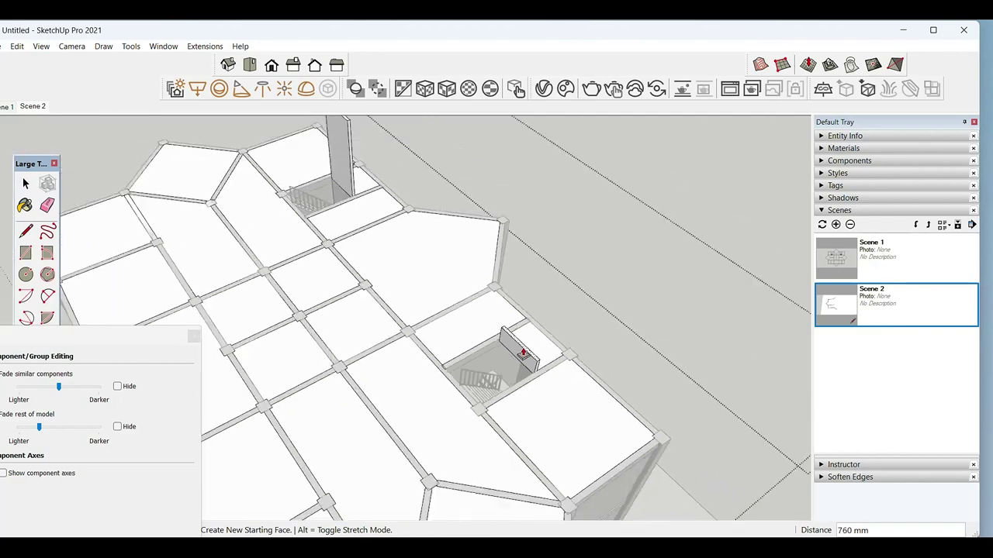
{"action": "scroll", "coordinate": [374, 157], "scroll_direction": "down", "scroll_amount": 2}
{"action": "key", "text": "space"}
{"action": "middle_click_drag", "start_coordinate": [373, 158], "coordinate": [403, 225]}
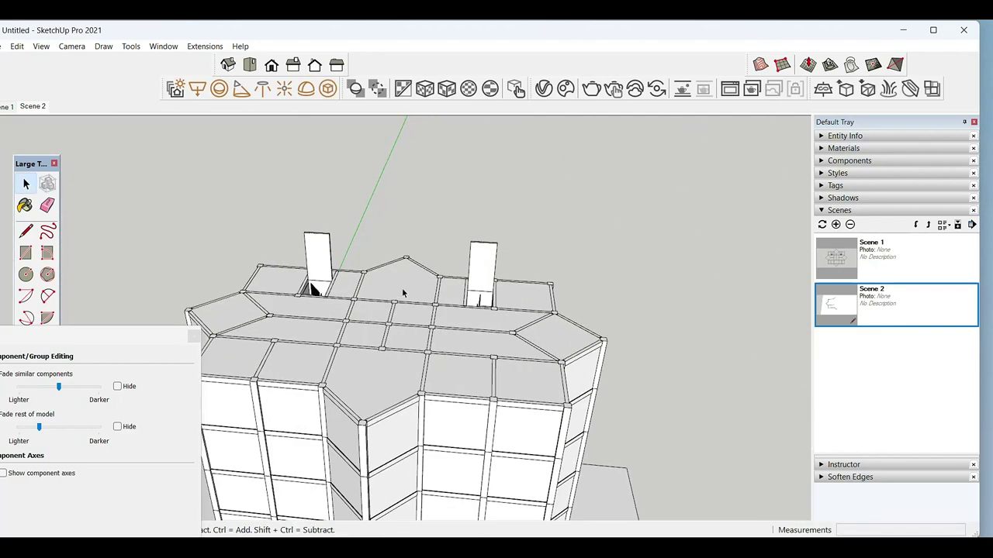
{"action": "right_click", "coordinate": [403, 225]}
{"action": "left_click", "coordinate": [463, 270]}
{"action": "middle_click_drag", "start_coordinate": [463, 270], "coordinate": [439, 370]}
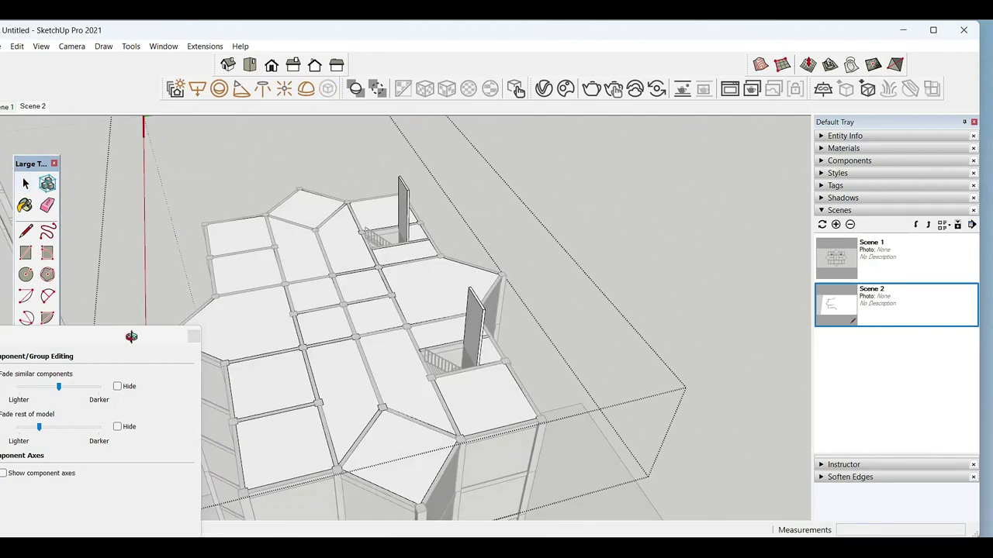
{"action": "scroll", "coordinate": [465, 310], "scroll_direction": "down", "scroll_amount": 3}
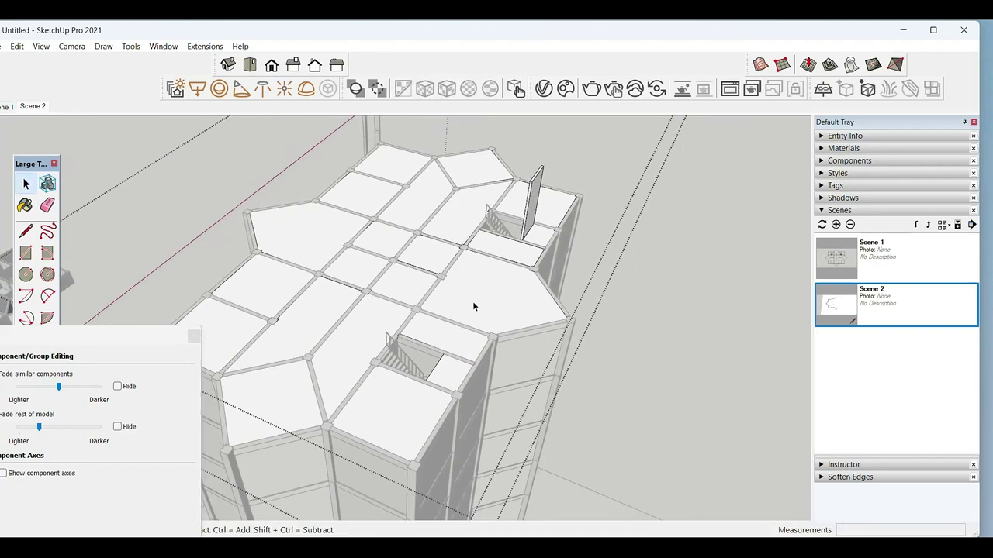
Step: Draw a rectangle inside the slab cell and push it down into a recess
{"action": "scroll", "coordinate": [356, 344], "scroll_direction": "up", "scroll_amount": 4}
{"action": "key", "text": "space"}
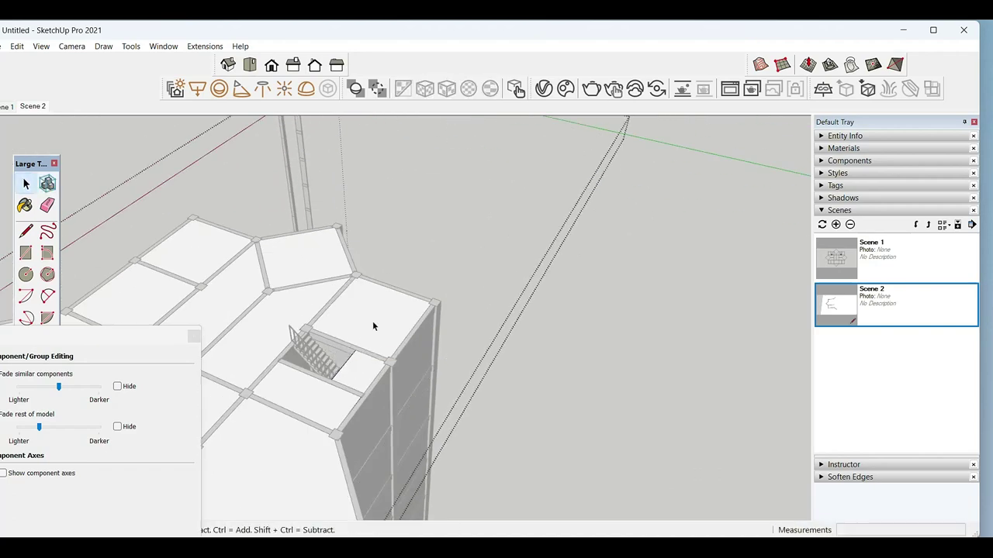
{"action": "middle_click_drag", "start_coordinate": [330, 355], "coordinate": [596, 368]}
{"action": "scroll", "coordinate": [597, 369], "scroll_direction": "up", "scroll_amount": 5}
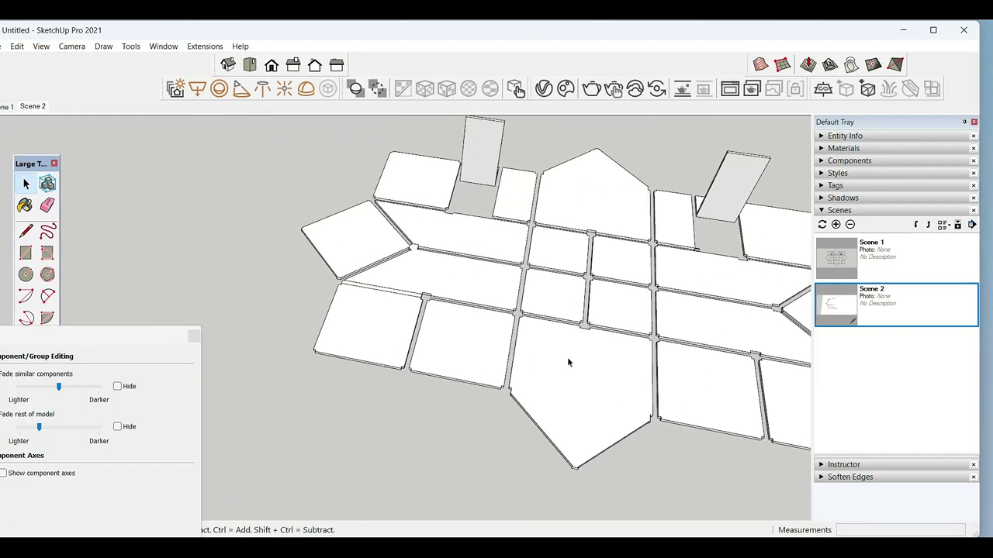
{"action": "left_click", "coordinate": [536, 300]}
{"action": "scroll", "coordinate": [284, 295], "scroll_direction": "up", "scroll_amount": 3}
{"action": "scroll", "coordinate": [304, 303], "scroll_direction": "up", "scroll_amount": 3}
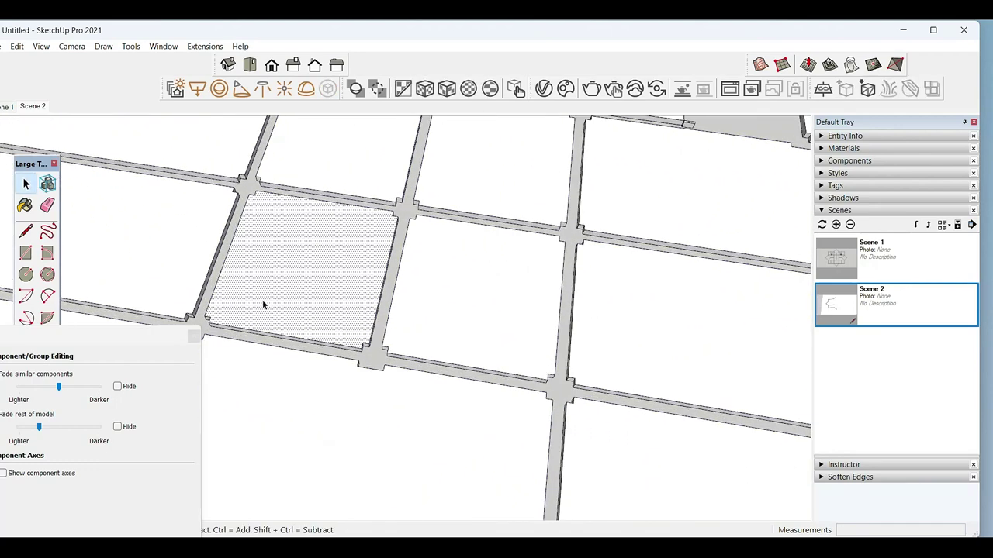
{"action": "scroll", "coordinate": [264, 303], "scroll_direction": "up", "scroll_amount": 3}
{"action": "scroll", "coordinate": [405, 317], "scroll_direction": "up", "scroll_amount": 2}
{"action": "key", "text": "r"}
{"action": "left_click", "coordinate": [345, 350]}
{"action": "scroll", "coordinate": [572, 209], "scroll_direction": "up", "scroll_amount": 1}
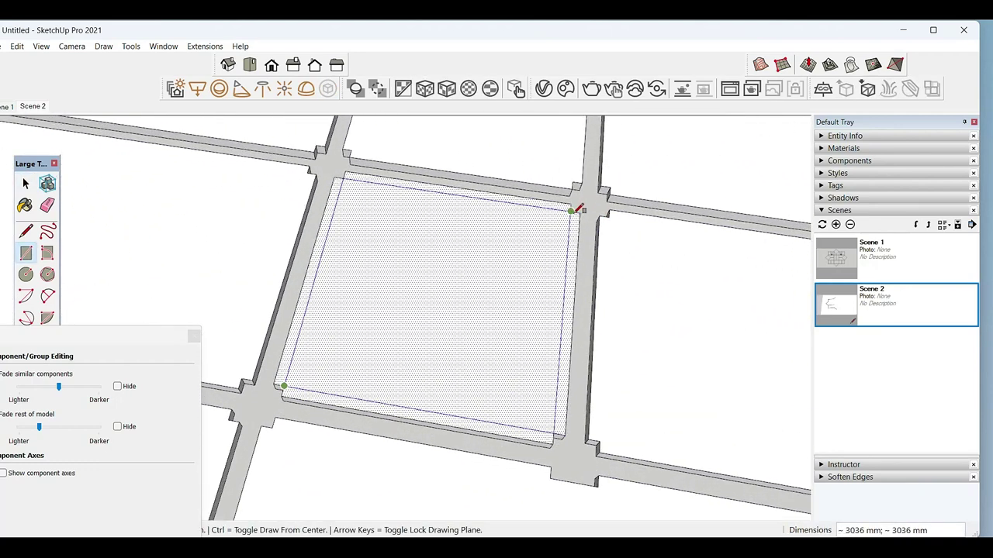
{"action": "left_click", "coordinate": [572, 210]}
{"action": "key", "text": "space"}
{"action": "scroll", "coordinate": [373, 310], "scroll_direction": "down", "scroll_amount": 2}
{"action": "left_click_drag", "start_coordinate": [373, 314], "coordinate": [350, 339]}
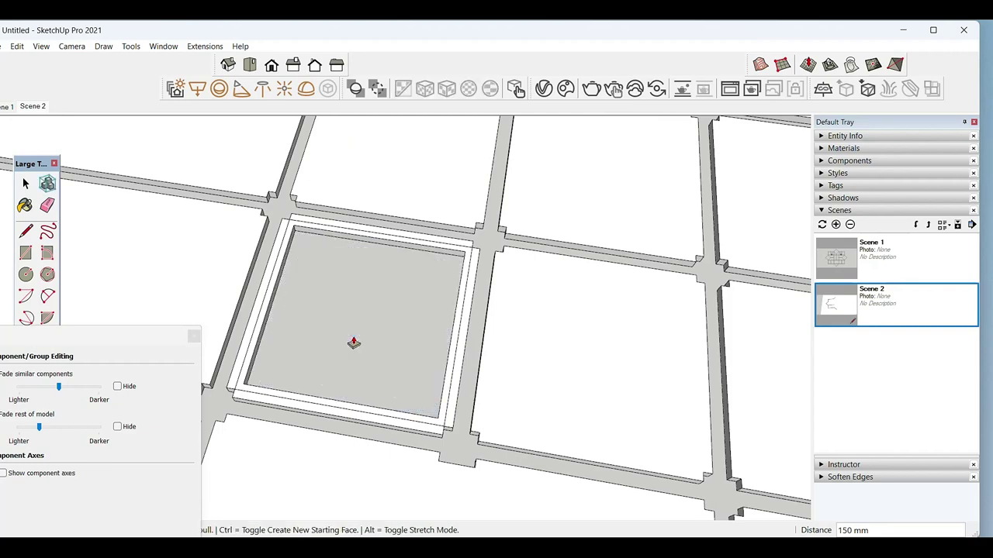
Step: Clean up the recessed cell with the Eraser and reselect the finished slab cell
{"action": "key", "text": "space"}
{"action": "scroll", "coordinate": [351, 339], "scroll_direction": "up", "scroll_amount": 3}
{"action": "key", "text": "e"}
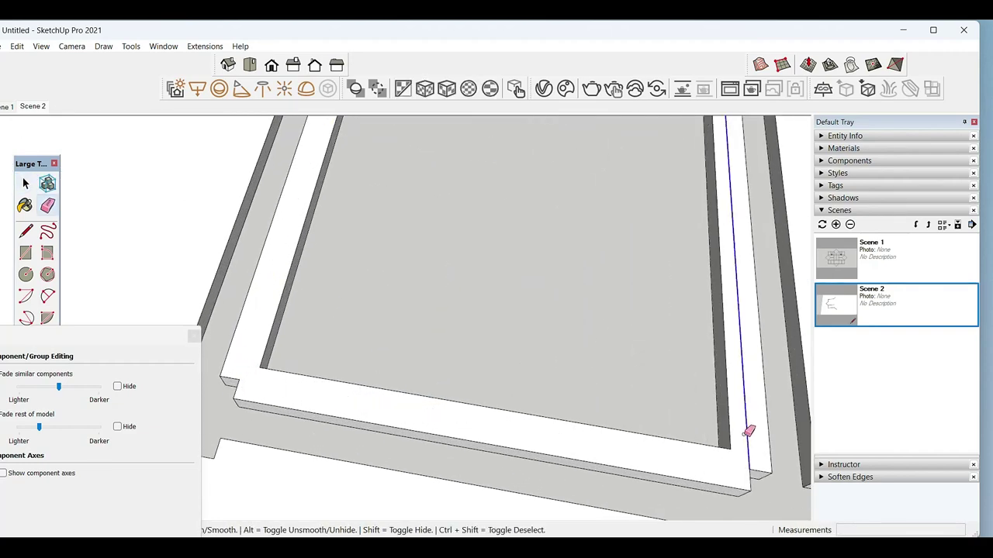
{"action": "scroll", "coordinate": [748, 432], "scroll_direction": "down", "scroll_amount": 5}
{"action": "scroll", "coordinate": [638, 337], "scroll_direction": "up", "scroll_amount": 3}
{"action": "key", "text": "space"}
{"action": "scroll", "coordinate": [352, 381], "scroll_direction": "down", "scroll_amount": 3}
{"action": "scroll", "coordinate": [465, 376], "scroll_direction": "down", "scroll_amount": 1}
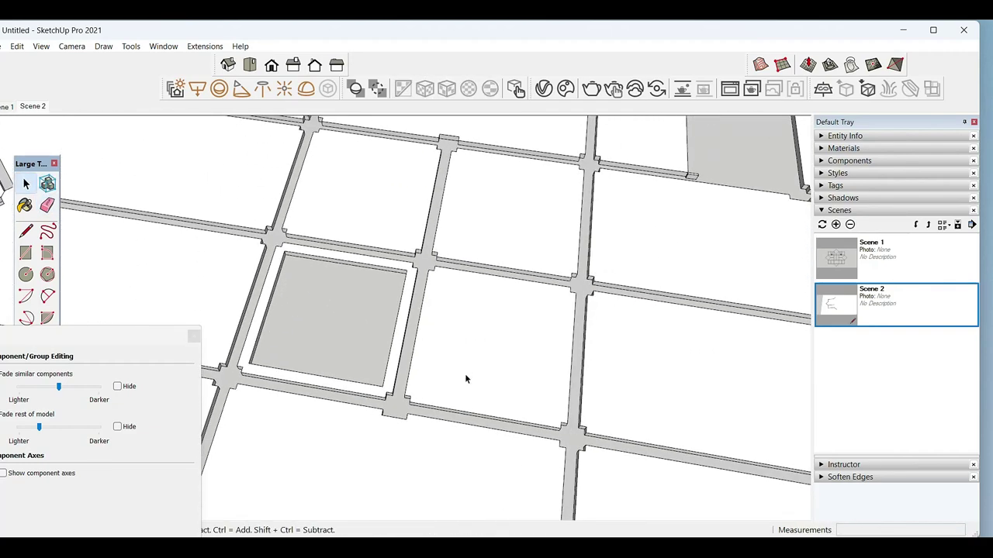
{"action": "scroll", "coordinate": [465, 375], "scroll_direction": "up", "scroll_amount": 2}
{"action": "scroll", "coordinate": [543, 393], "scroll_direction": "up", "scroll_amount": 1}
{"action": "left_click", "coordinate": [437, 401]}
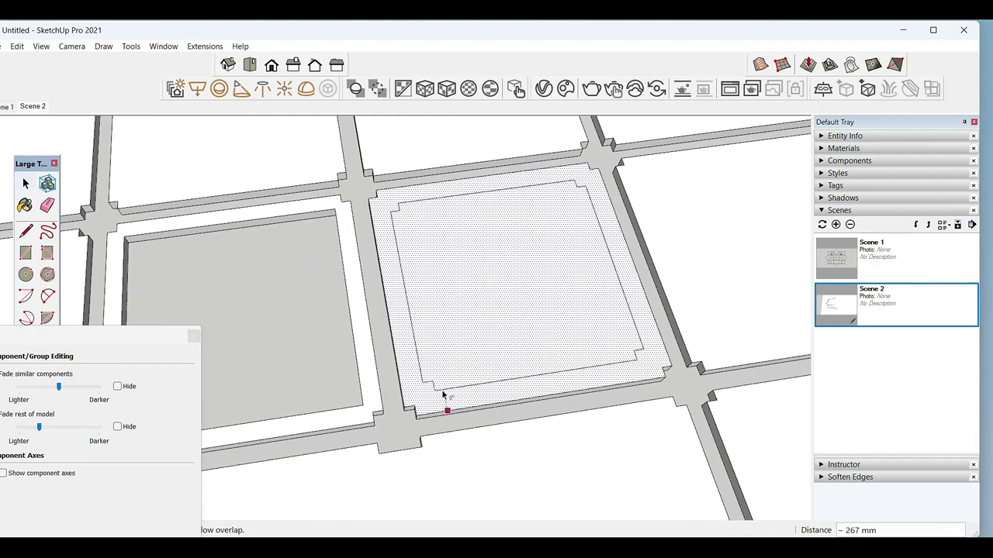
{"action": "scroll", "coordinate": [412, 408], "scroll_direction": "up", "scroll_amount": 1}
{"action": "scroll", "coordinate": [429, 415], "scroll_direction": "down", "scroll_amount": 2}
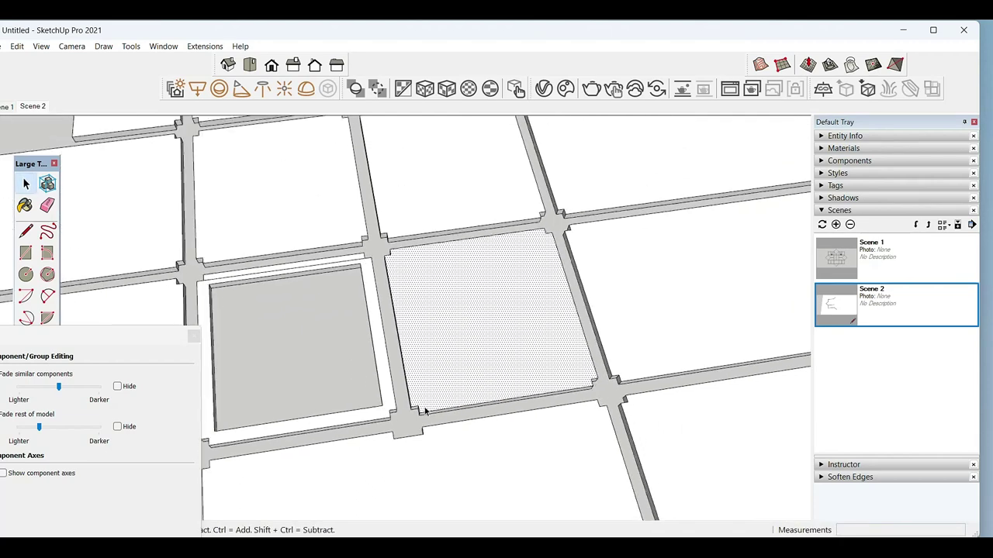
{"action": "scroll", "coordinate": [295, 344], "scroll_direction": "down", "scroll_amount": 1}
{"action": "left_click", "coordinate": [295, 344]}
{"action": "scroll", "coordinate": [356, 313], "scroll_direction": "up", "scroll_amount": 3}
{"action": "key", "text": "e"}
{"action": "scroll", "coordinate": [357, 306], "scroll_direction": "down", "scroll_amount": 1}
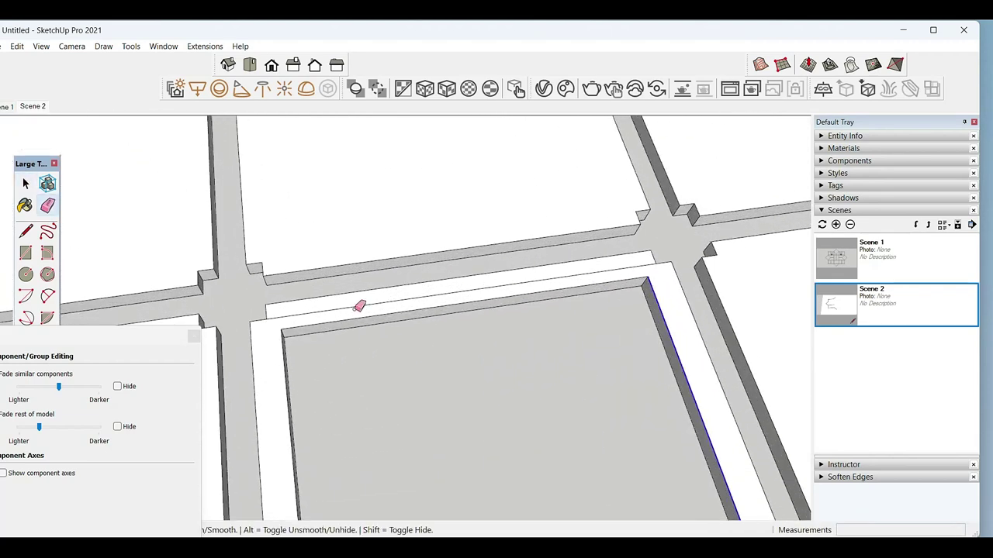
{"action": "key", "text": "space"}
{"action": "scroll", "coordinate": [331, 328], "scroll_direction": "down", "scroll_amount": 2}
{"action": "scroll", "coordinate": [337, 410], "scroll_direction": "down", "scroll_amount": 2}
Step: Copy the ring and square panel into the next bay to the right
{"action": "left_click", "coordinate": [347, 445]}
{"action": "key", "text": "m"}
{"action": "left_click", "coordinate": [326, 453]}
{"action": "key", "text": "ctrl"}
{"action": "left_click", "coordinate": [613, 411]}
{"action": "key", "text": "space"}
Step: Push the copied panel's inner square down into a recess
{"action": "scroll", "coordinate": [574, 383], "scroll_direction": "down", "scroll_amount": 1}
{"action": "scroll", "coordinate": [574, 382], "scroll_direction": "down", "scroll_amount": 1}
{"action": "left_click", "coordinate": [481, 349]}
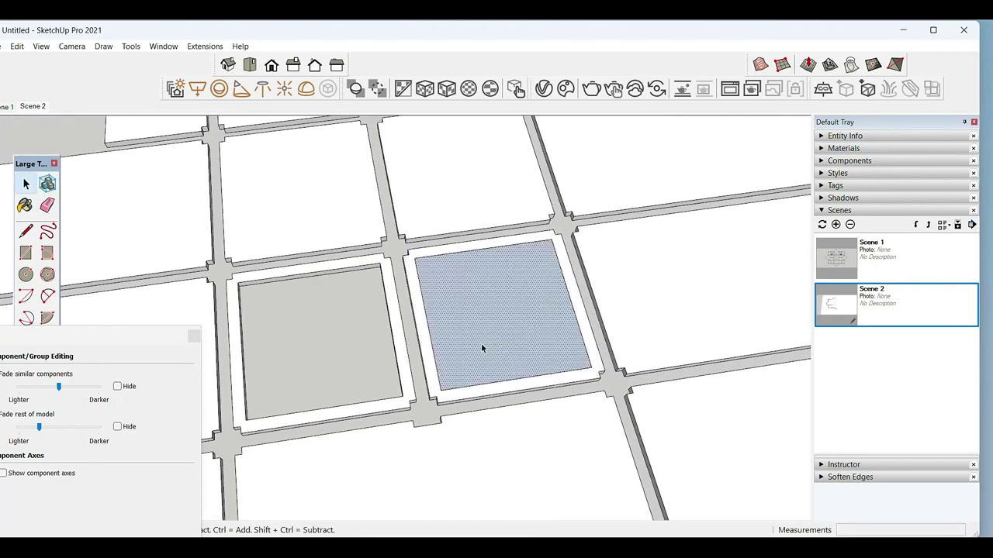
{"action": "scroll", "coordinate": [543, 326], "scroll_direction": "up", "scroll_amount": 3}
{"action": "key", "text": "l"}
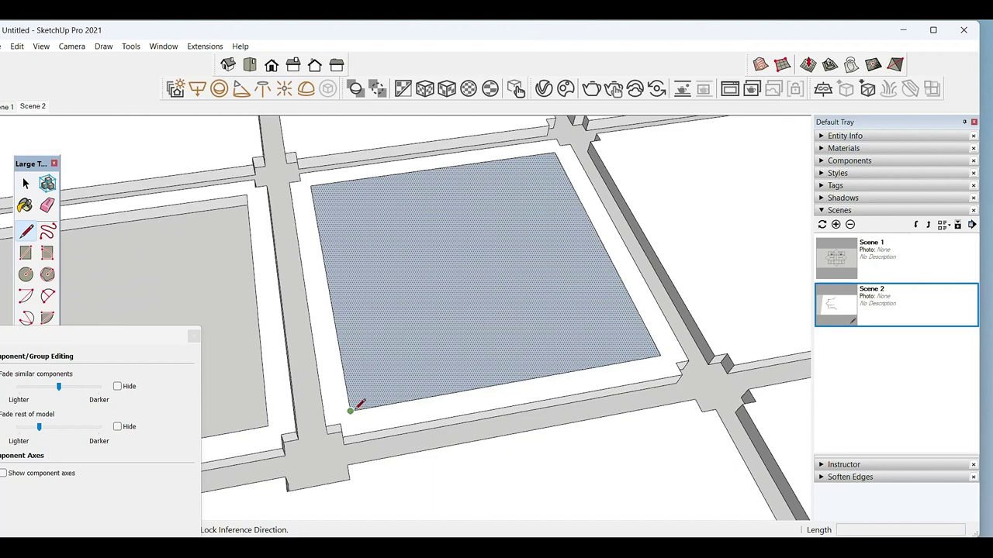
{"action": "key", "text": "space"}
{"action": "left_click_drag", "start_coordinate": [525, 245], "coordinate": [508, 268]}
{"action": "key", "text": "space"}
Step: Close the outline into a new face and select it
{"action": "scroll", "coordinate": [402, 349], "scroll_direction": "down", "scroll_amount": 3}
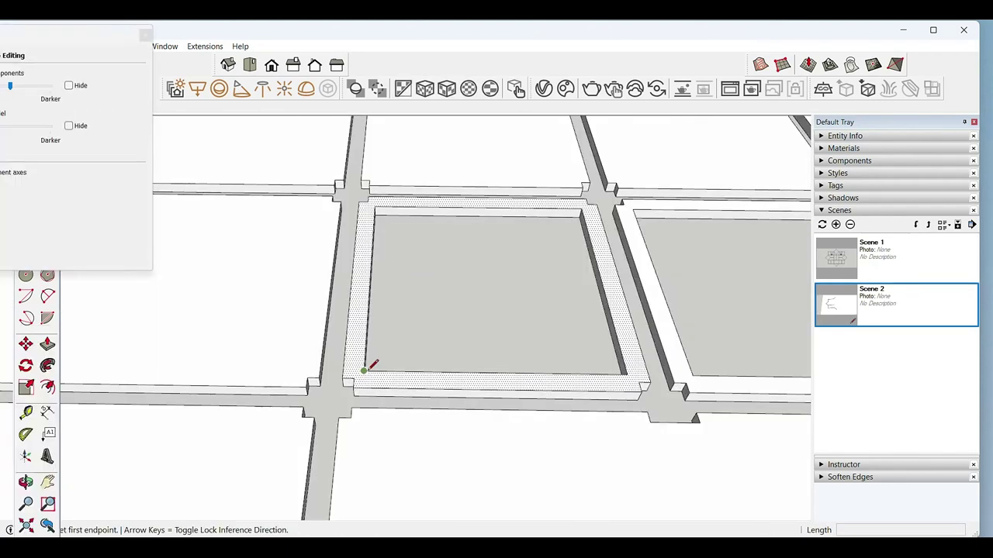
{"action": "left_click", "coordinate": [612, 374]}
{"action": "key", "text": "space"}
{"action": "left_click", "coordinate": [458, 334]}
{"action": "right_click", "coordinate": [459, 334]}
Step: Group the new face and pull it up into a tall box
{"action": "left_click", "coordinate": [491, 314]}
{"action": "key", "text": "p"}
{"action": "left_click", "coordinate": [515, 331]}
{"action": "scroll", "coordinate": [514, 299], "scroll_direction": "down", "scroll_amount": 5}
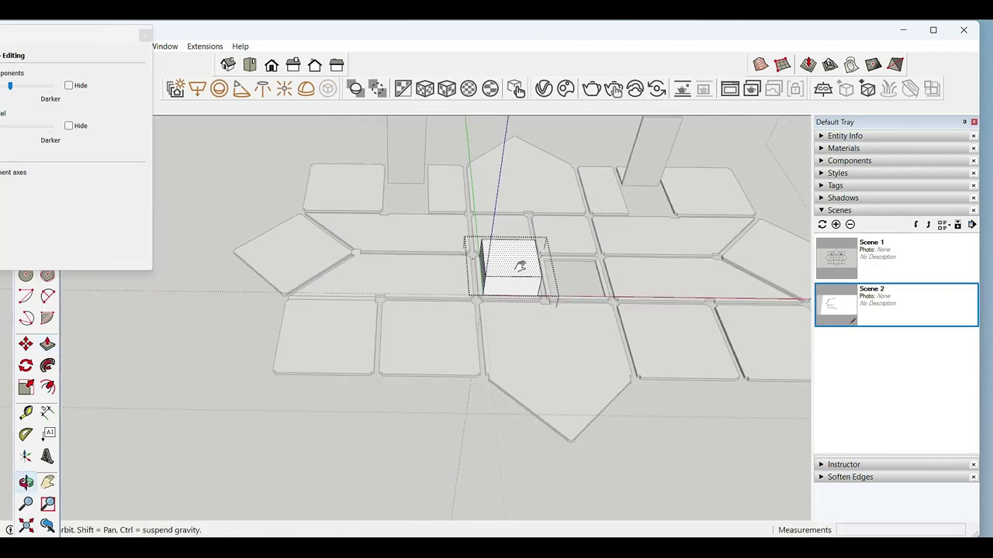
{"action": "middle_click_drag", "start_coordinate": [514, 266], "coordinate": [598, 210]}
{"action": "left_click", "coordinate": [602, 195]}
{"action": "key", "text": "space"}
{"action": "scroll", "coordinate": [435, 325], "scroll_direction": "up", "scroll_amount": 3}
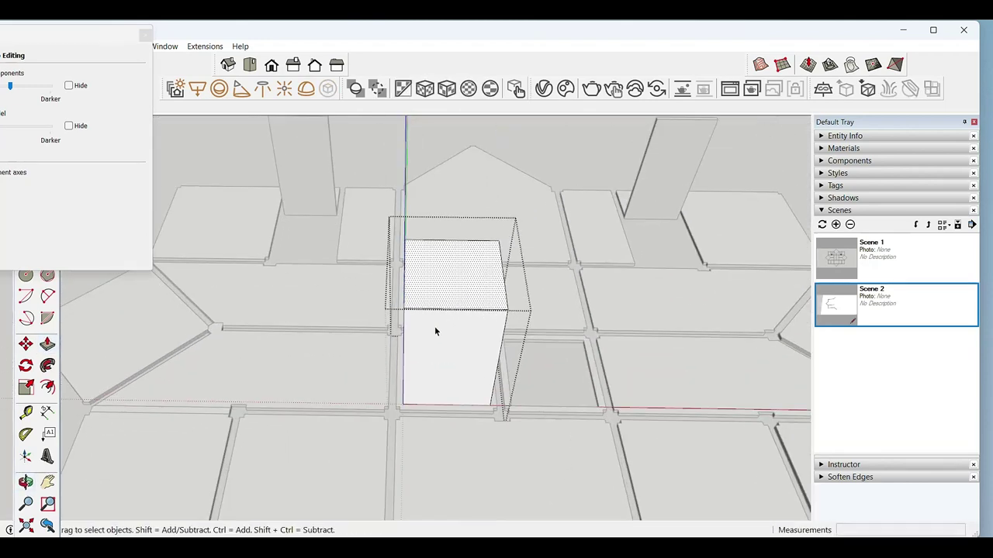
{"action": "scroll", "coordinate": [434, 326], "scroll_direction": "up", "scroll_amount": 2}
{"action": "scroll", "coordinate": [440, 315], "scroll_direction": "up", "scroll_amount": 2}
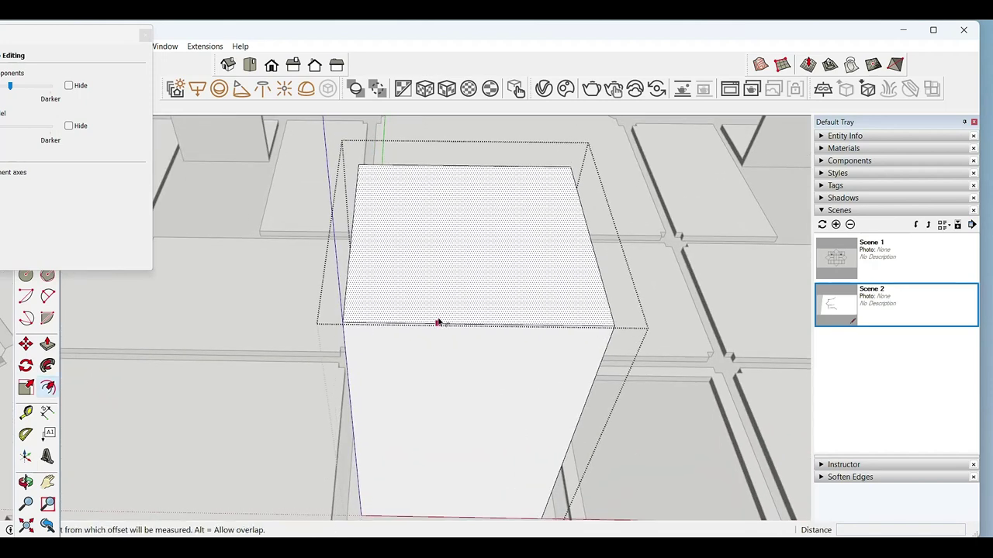
Step: Offset a thin rim on the box's top and push the inner face down to hollow it
{"action": "left_click", "coordinate": [439, 318]}
{"action": "key", "text": "space"}
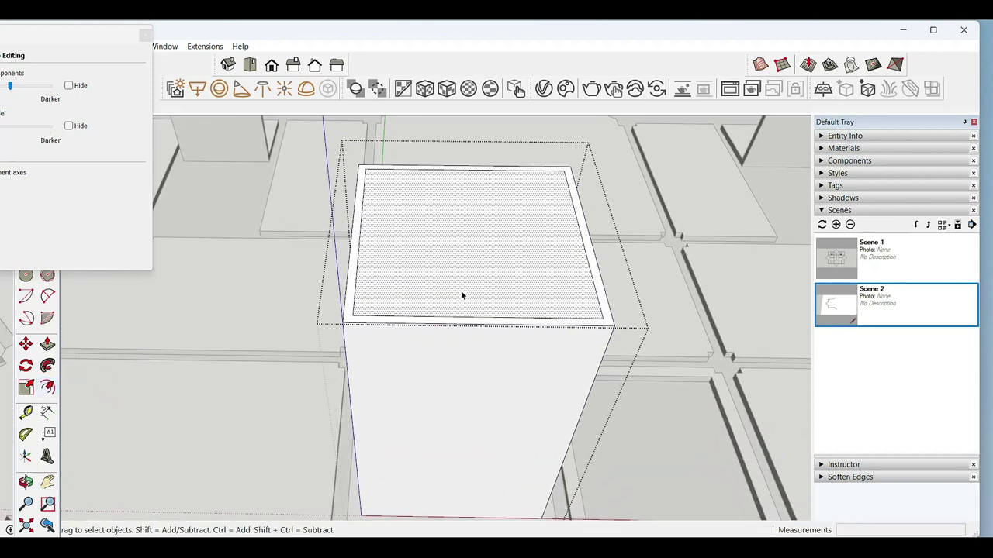
{"action": "left_click", "coordinate": [462, 297]}
{"action": "scroll", "coordinate": [404, 430], "scroll_direction": "up", "scroll_amount": 3}
{"action": "left_click", "coordinate": [403, 429]}
{"action": "key", "text": "space"}
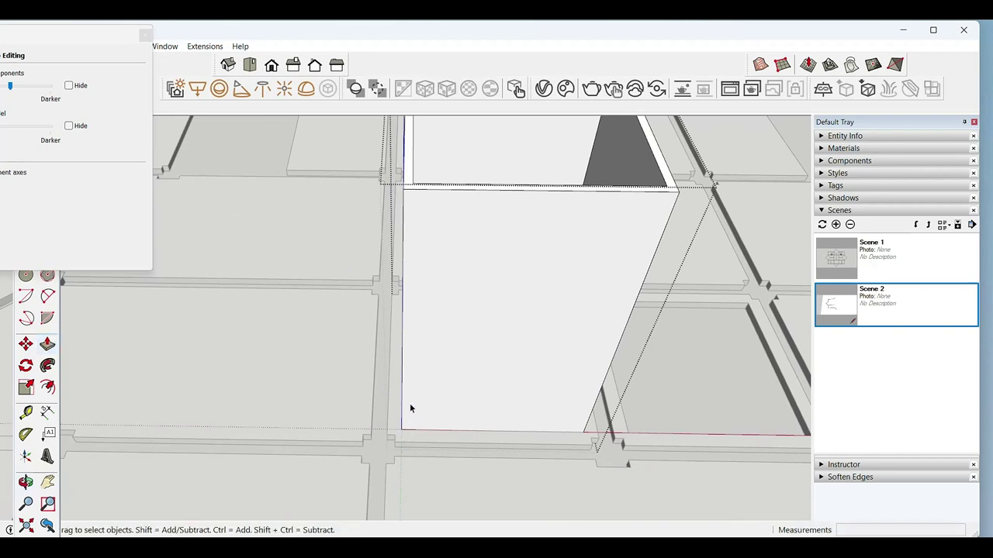
{"action": "scroll", "coordinate": [419, 267], "scroll_direction": "down", "scroll_amount": 3}
{"action": "scroll", "coordinate": [419, 269], "scroll_direction": "up", "scroll_amount": 2}
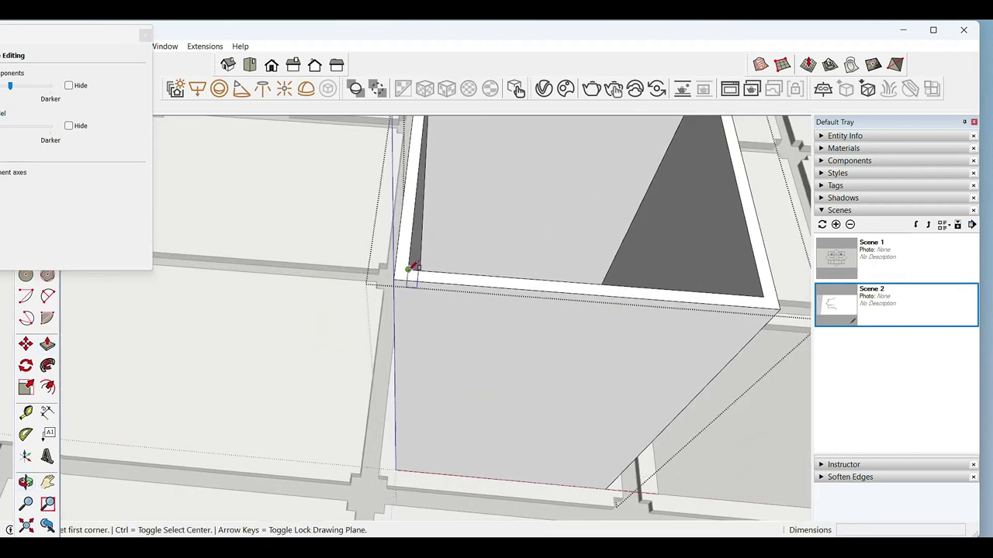
Step: Draw a rectangle across the rim and push that strip down
{"action": "left_click", "coordinate": [409, 269]}
{"action": "scroll", "coordinate": [791, 304], "scroll_direction": "up", "scroll_amount": 1}
{"action": "scroll", "coordinate": [768, 301], "scroll_direction": "up", "scroll_amount": 1}
{"action": "scroll", "coordinate": [733, 306], "scroll_direction": "up", "scroll_amount": 1}
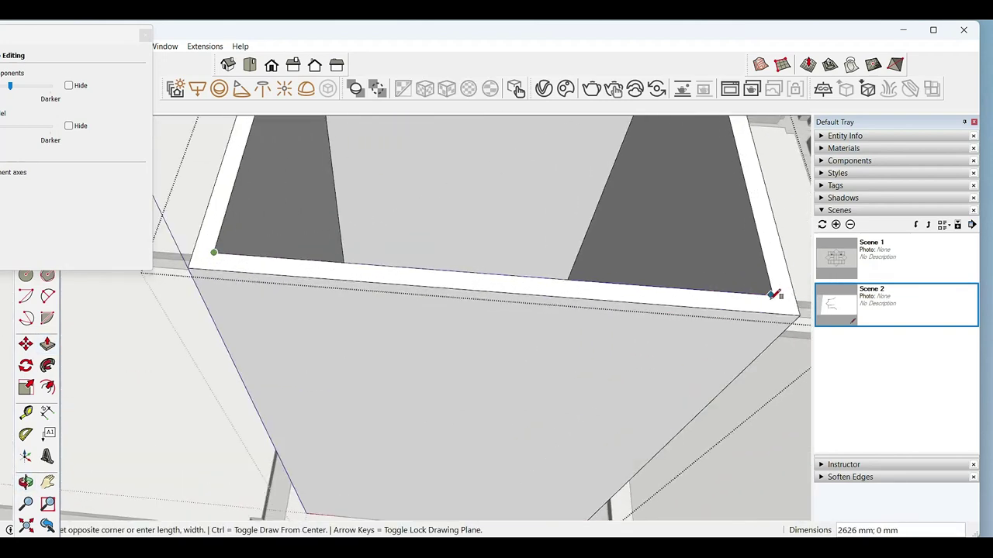
{"action": "left_click", "coordinate": [750, 310]}
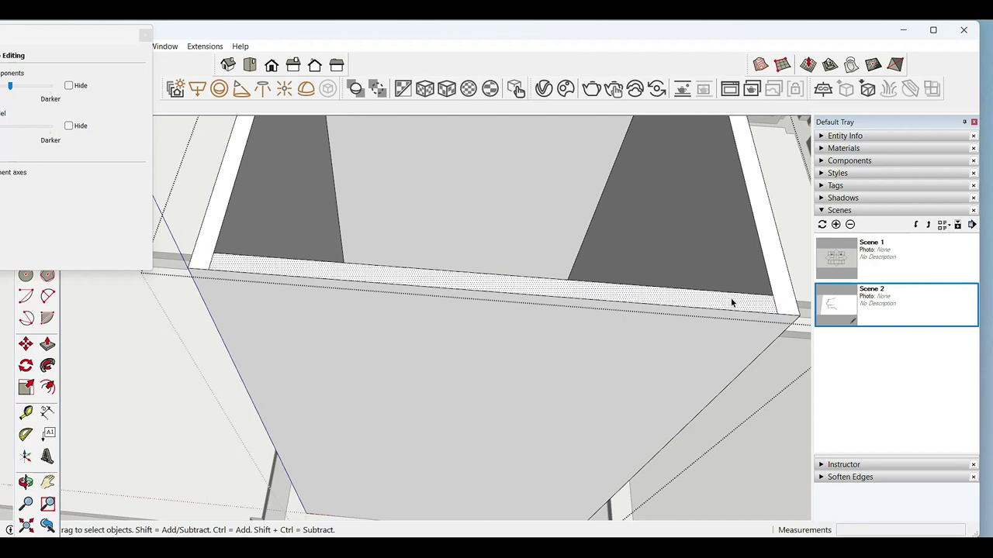
{"action": "key", "text": "p"}
{"action": "left_click", "coordinate": [732, 303]}
{"action": "scroll", "coordinate": [564, 392], "scroll_direction": "down", "scroll_amount": 3}
{"action": "left_click", "coordinate": [525, 412]}
{"action": "key", "text": "space"}
{"action": "scroll", "coordinate": [526, 405], "scroll_direction": "up", "scroll_amount": 1}
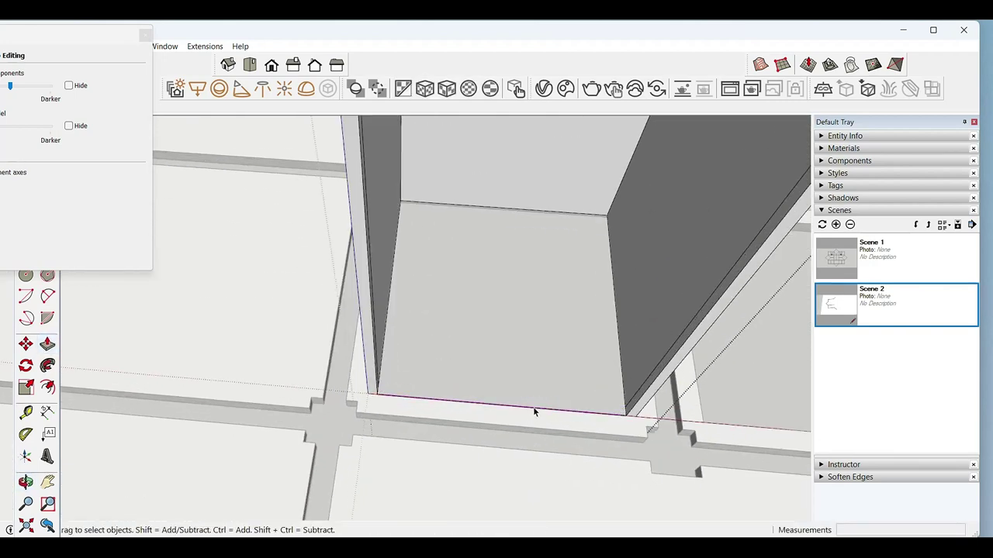
{"action": "scroll", "coordinate": [532, 400], "scroll_direction": "down", "scroll_amount": 5}
Step: Clear the selection and select the shaft's front face
{"action": "key", "text": "r"}
{"action": "left_click", "coordinate": [300, 492]}
{"action": "left_click", "coordinate": [537, 340]}
{"action": "key", "text": "space"}
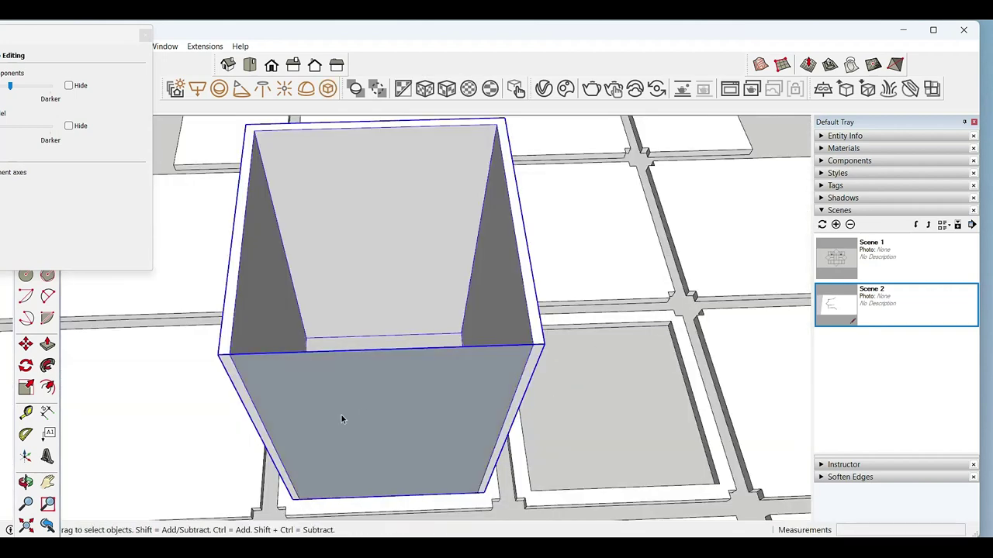
{"action": "scroll", "coordinate": [349, 394], "scroll_direction": "down", "scroll_amount": 1}
{"action": "scroll", "coordinate": [349, 392], "scroll_direction": "up", "scroll_amount": 2}
{"action": "key", "text": "l"}
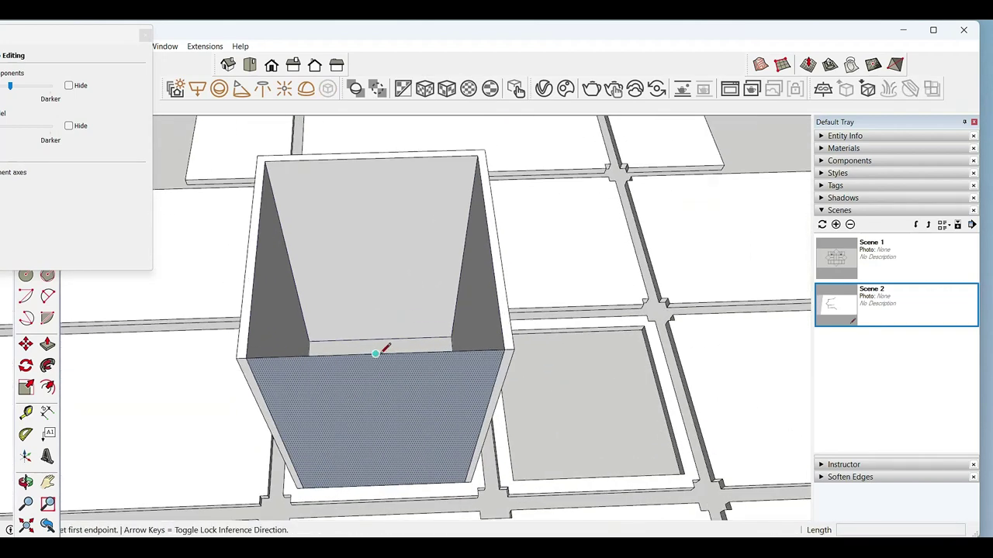
Step: Split the shaft's front face in two with a vertical dividing line
{"action": "left_click", "coordinate": [384, 483]}
{"action": "key", "text": "space"}
{"action": "scroll", "coordinate": [410, 426], "scroll_direction": "up", "scroll_amount": 2}
{"action": "left_click", "coordinate": [412, 421]}
{"action": "right_click", "coordinate": [413, 420]}
{"action": "left_click", "coordinate": [444, 292]}
Step: Push the left half out 50 mm into a door panel, including its narrow side
{"action": "middle_click_drag", "start_coordinate": [343, 372], "coordinate": [418, 305]}
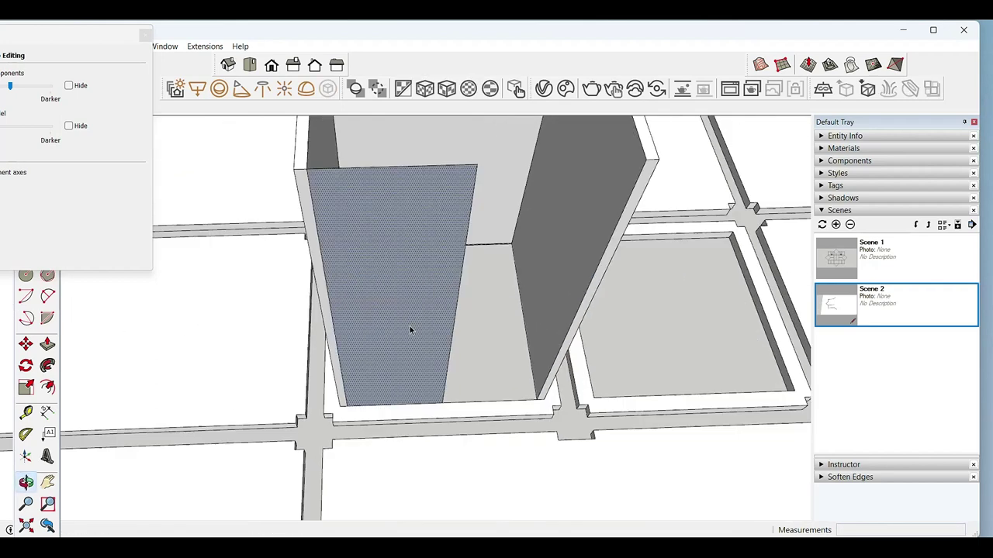
{"action": "right_click", "coordinate": [418, 305]}
{"action": "left_click", "coordinate": [462, 411]}
{"action": "scroll", "coordinate": [419, 341], "scroll_direction": "up", "scroll_amount": 2}
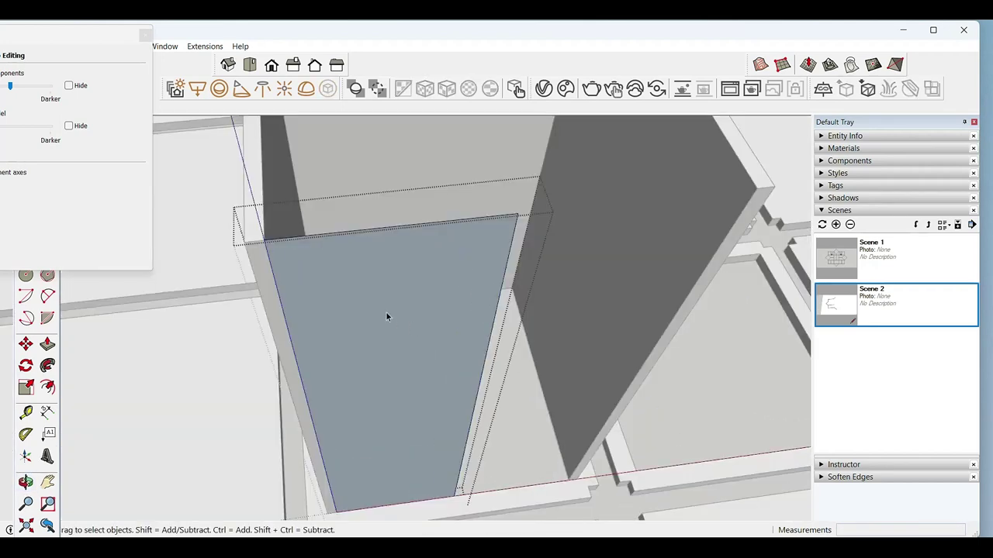
{"action": "key", "text": "p"}
{"action": "left_click", "coordinate": [405, 329]}
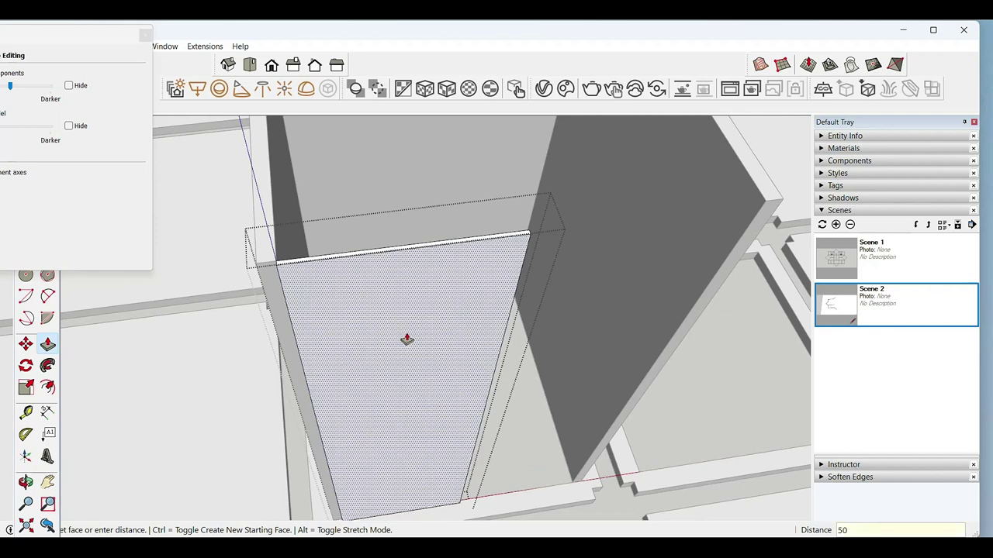
{"action": "left_click", "coordinate": [406, 339]}
{"action": "middle_click_drag", "start_coordinate": [443, 362], "coordinate": [461, 332]}
{"action": "key", "text": "space"}
{"action": "key", "text": "p"}
{"action": "left_click", "coordinate": [382, 362]}
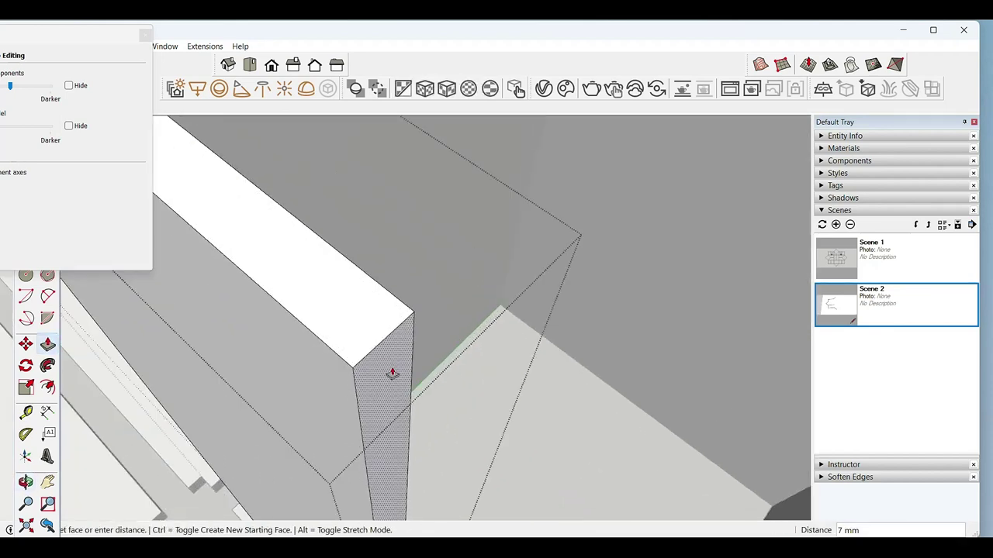
{"action": "key", "text": "Return"}
{"action": "key", "text": "space"}
{"action": "middle_click_drag", "start_coordinate": [421, 321], "coordinate": [539, 348]}
Step: Move-copy the door panel to form a second panel beside the first
{"action": "left_click", "coordinate": [417, 321]}
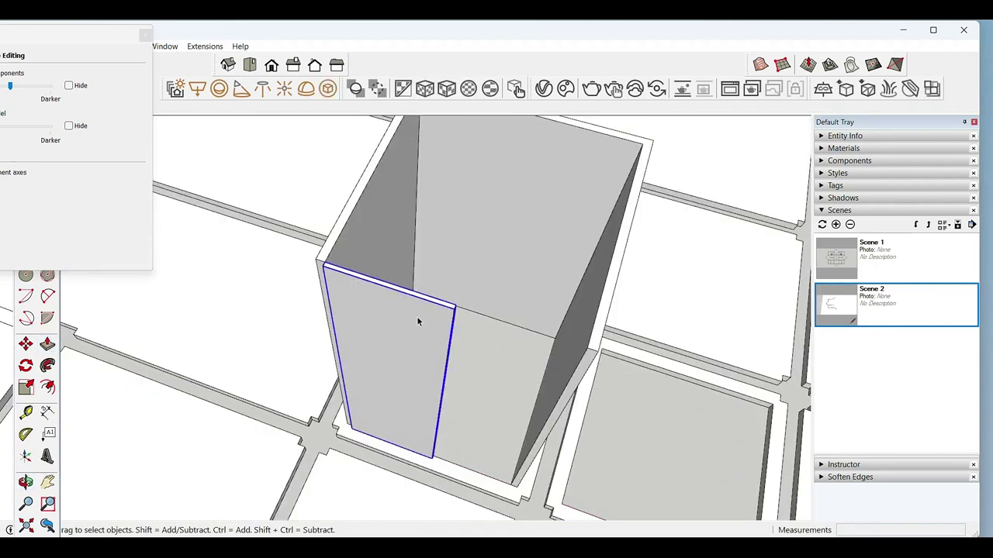
{"action": "scroll", "coordinate": [339, 262], "scroll_direction": "up", "scroll_amount": 3}
{"action": "key", "text": "m"}
{"action": "scroll", "coordinate": [296, 260], "scroll_direction": "up", "scroll_amount": 1}
{"action": "left_click", "coordinate": [287, 243]}
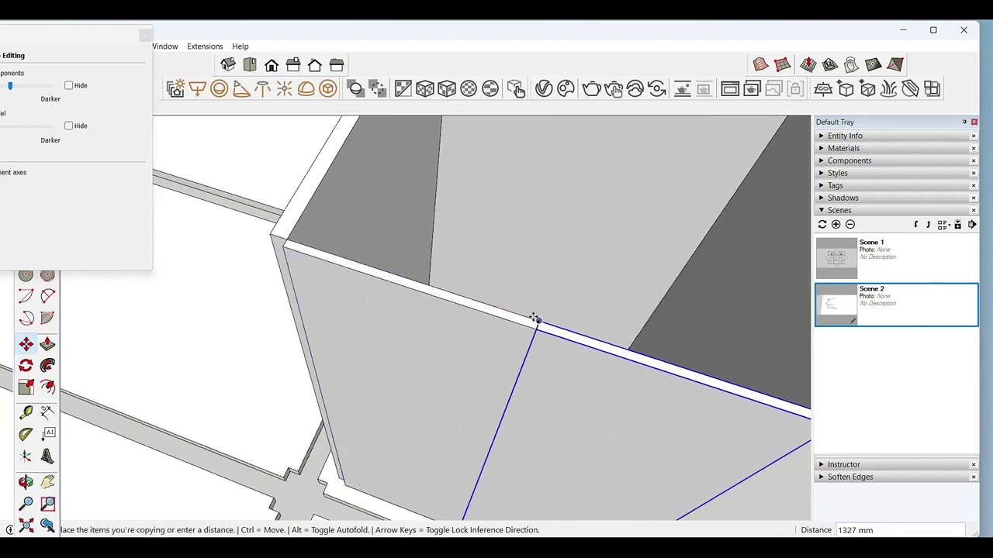
{"action": "scroll", "coordinate": [489, 324], "scroll_direction": "down", "scroll_amount": 5}
{"action": "scroll", "coordinate": [515, 439], "scroll_direction": "up", "scroll_amount": 5}
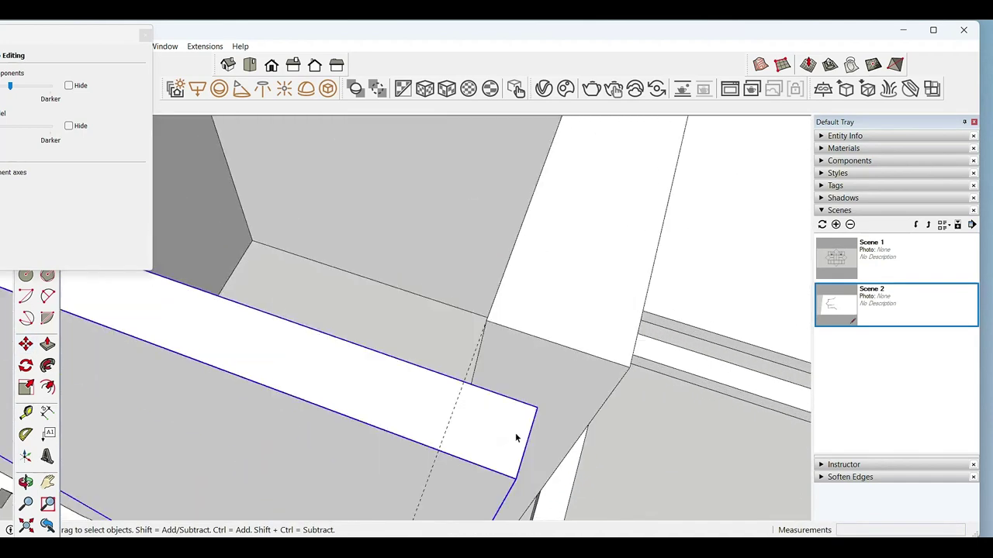
{"action": "left_click", "coordinate": [535, 408]}
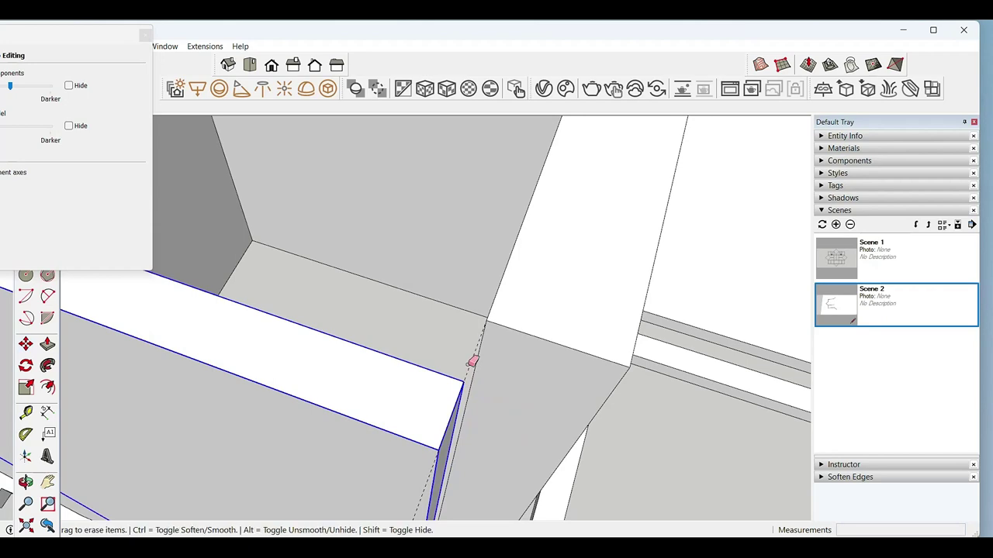
{"action": "key", "text": "space"}
Step: Copy the whole lift shaft with Ctrl-Move and place it beside the original
{"action": "scroll", "coordinate": [475, 365], "scroll_direction": "down", "scroll_amount": 5}
{"action": "middle_click_drag", "start_coordinate": [475, 364], "coordinate": [499, 437]}
{"action": "scroll", "coordinate": [414, 333], "scroll_direction": "up", "scroll_amount": 5}
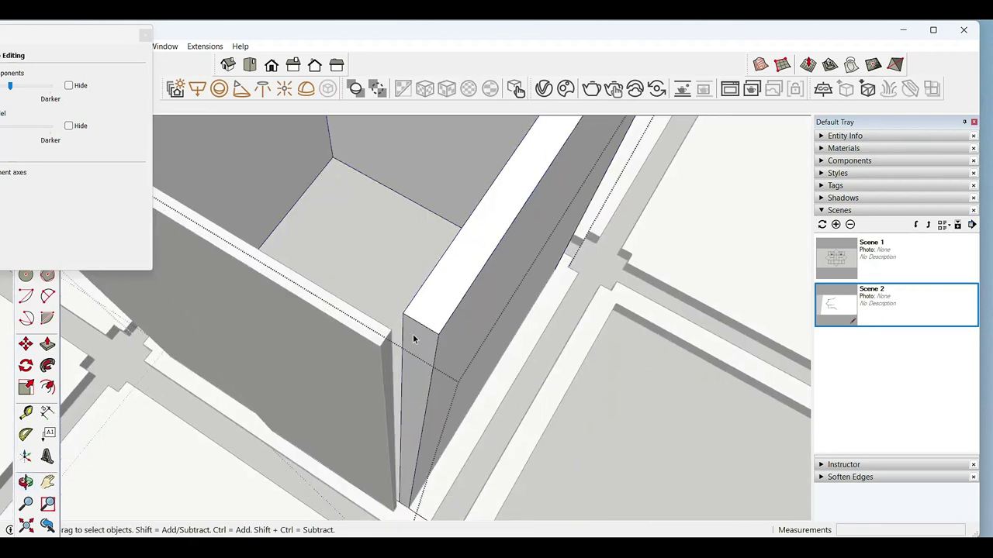
{"action": "key", "text": "space"}
{"action": "scroll", "coordinate": [391, 335], "scroll_direction": "down", "scroll_amount": 5}
{"action": "scroll", "coordinate": [265, 290], "scroll_direction": "up", "scroll_amount": 5}
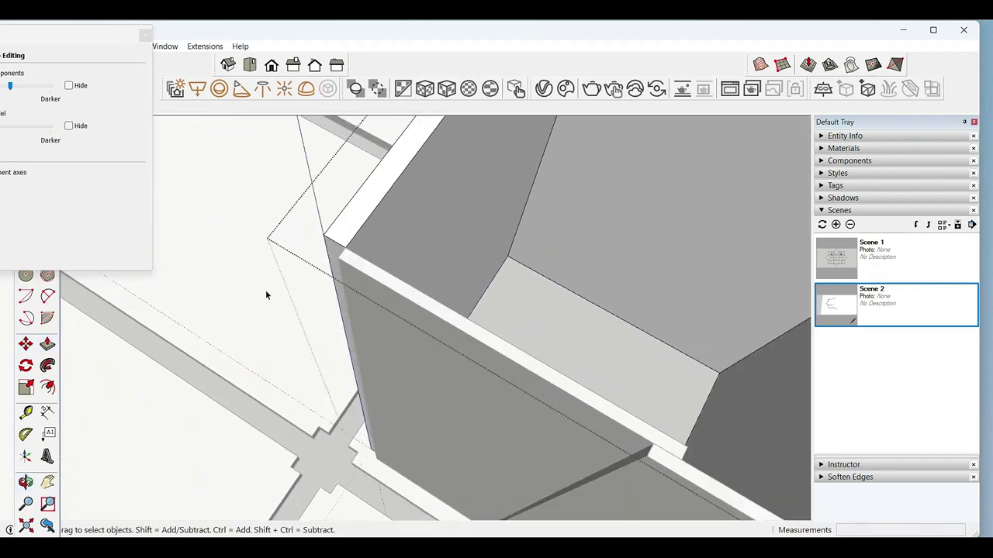
{"action": "scroll", "coordinate": [392, 339], "scroll_direction": "down", "scroll_amount": 5}
{"action": "mouse_move", "coordinate": [379, 387]}
{"action": "middle_mouse_down"}
{"action": "mouse_move", "coordinate": [532, 237]}
{"action": "mouse_move", "coordinate": [432, 388]}
{"action": "middle_mouse_up"}
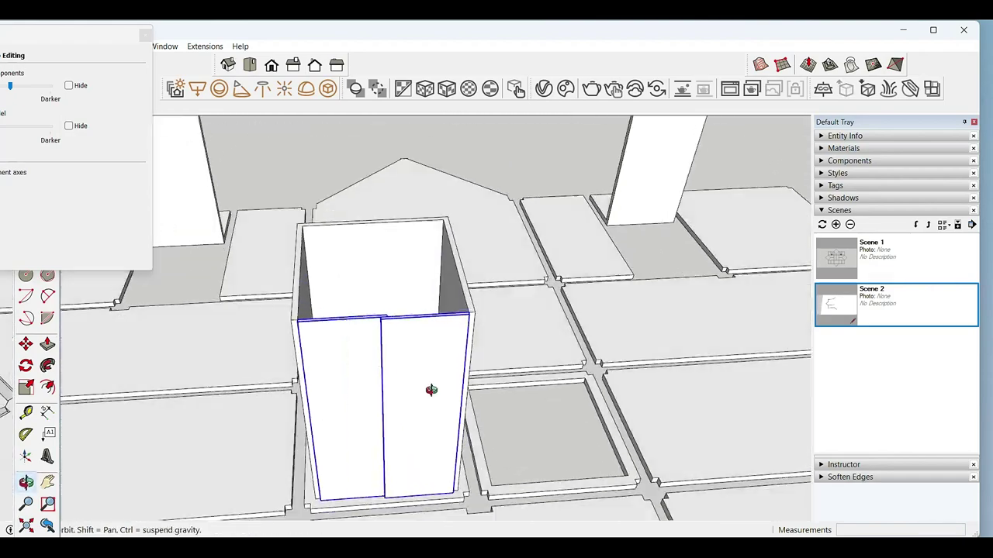
{"action": "scroll", "coordinate": [348, 459], "scroll_direction": "up", "scroll_amount": 3}
{"action": "scroll", "coordinate": [348, 459], "scroll_direction": "up", "scroll_amount": 3}
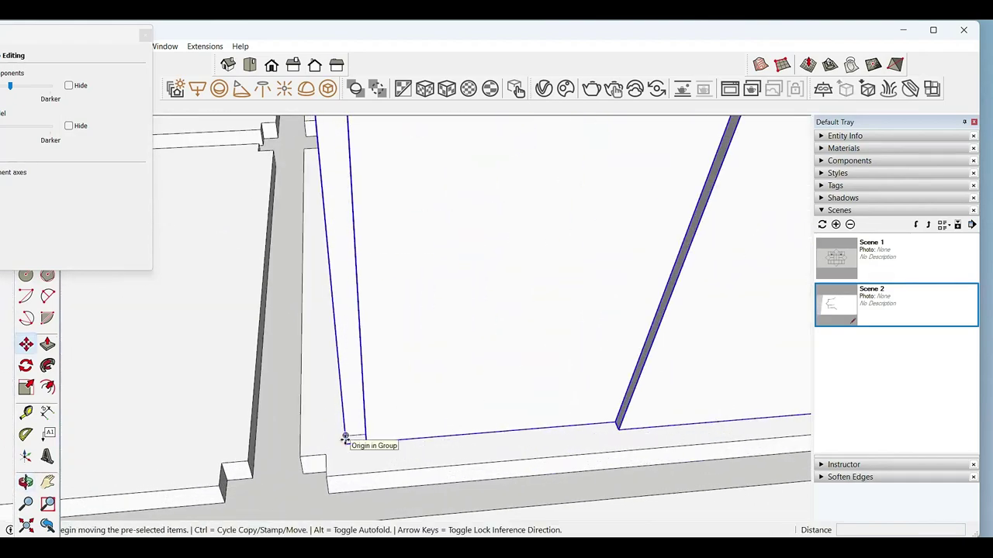
{"action": "key", "text": "ctrl"}
{"action": "left_click", "coordinate": [346, 439]}
{"action": "scroll", "coordinate": [461, 421], "scroll_direction": "down", "scroll_amount": 3}
{"action": "left_click", "coordinate": [443, 417]}
{"action": "scroll", "coordinate": [464, 431], "scroll_direction": "down", "scroll_amount": 3}
{"action": "key", "text": "space"}
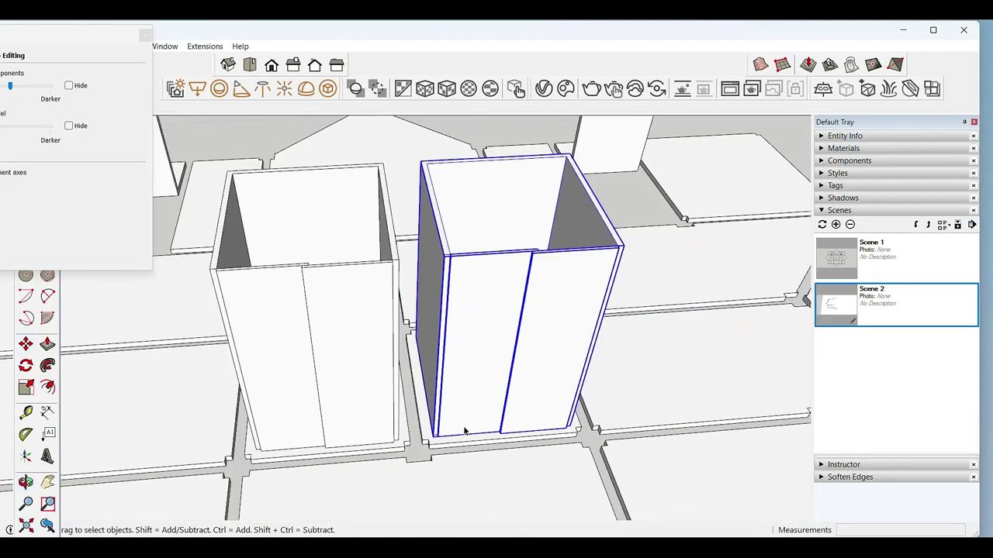
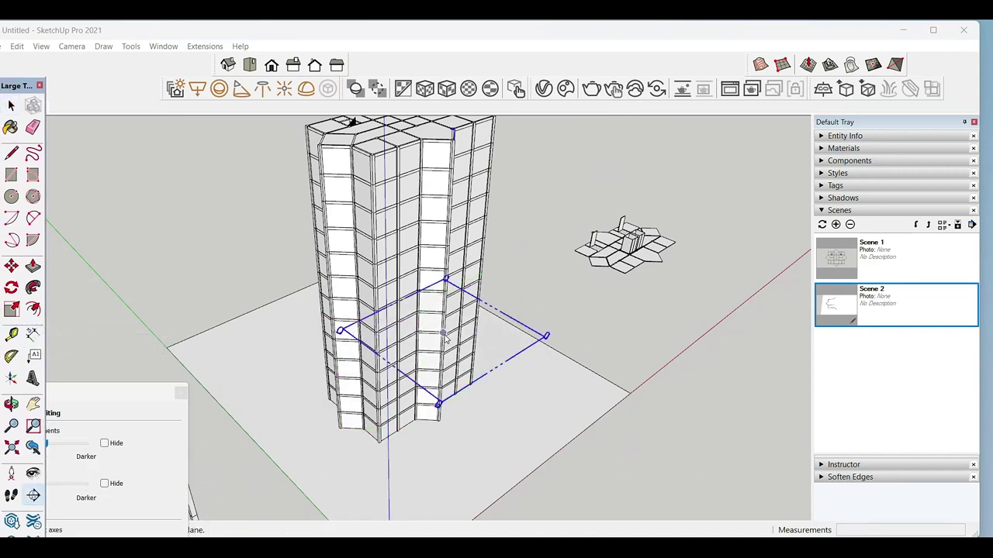
Step: Place a section plane through the tower, keep its default name, and slide it along green
{"action": "left_click", "coordinate": [415, 335]}
{"action": "left_click", "coordinate": [582, 325]}
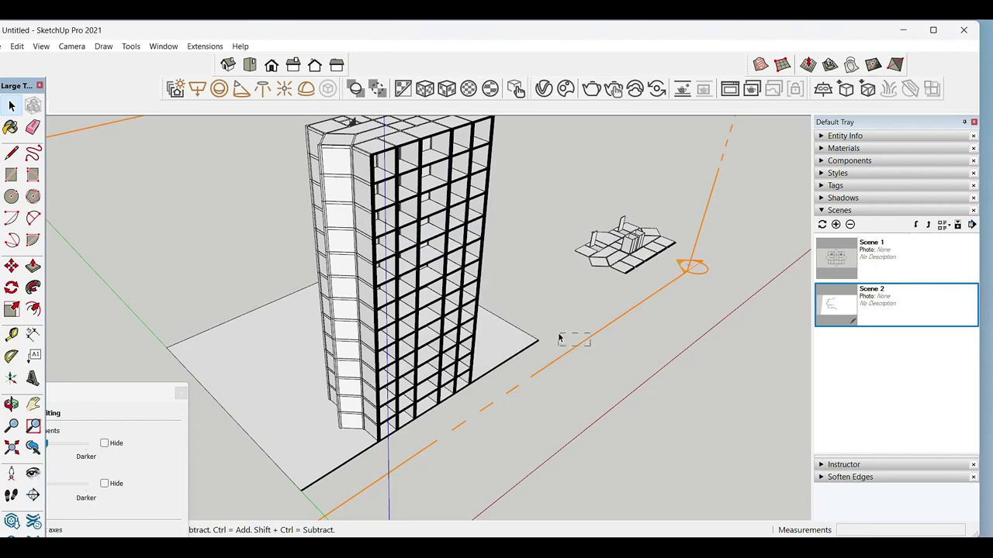
{"action": "left_click", "coordinate": [550, 348]}
{"action": "key", "text": "m"}
{"action": "left_click", "coordinate": [543, 348]}
{"action": "left_click", "coordinate": [536, 350]}
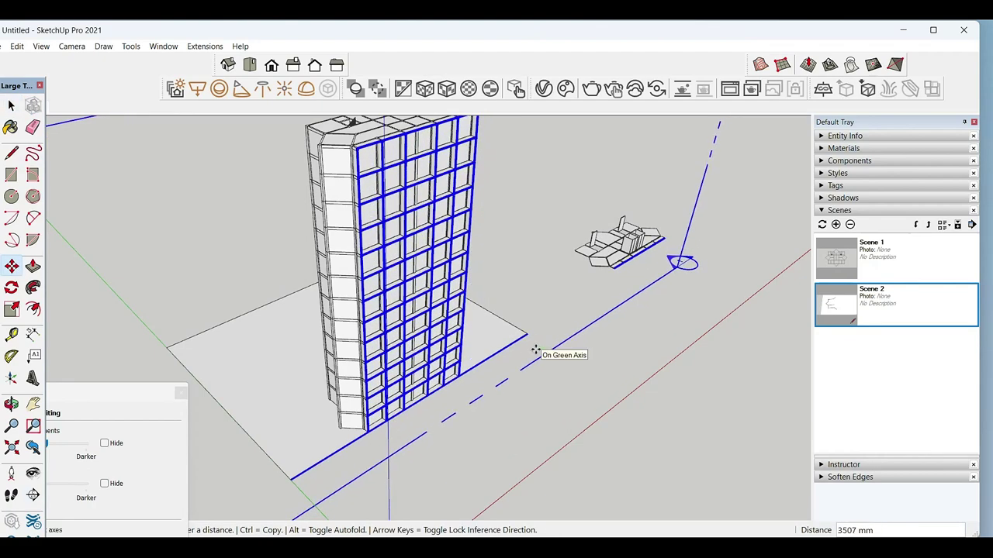
Step: Orbit and zoom around the sectioned tower, from the front up to its top
{"action": "key", "text": "o"}
{"action": "scroll", "coordinate": [251, 295], "scroll_direction": "up", "scroll_amount": 5}
{"action": "mouse_move", "coordinate": [250, 295]}
{"action": "left_mouse_down"}
{"action": "mouse_move", "coordinate": [273, 277]}
{"action": "mouse_move", "coordinate": [358, 348]}
{"action": "left_mouse_up"}
{"action": "key", "text": "space"}
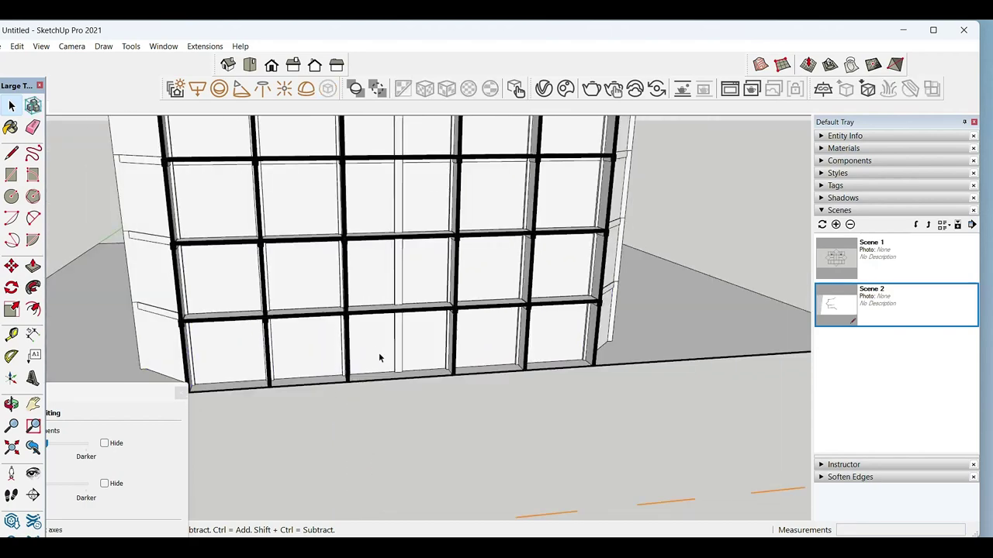
{"action": "scroll", "coordinate": [380, 358], "scroll_direction": "down", "scroll_amount": 6}
{"action": "left_click", "coordinate": [501, 396]}
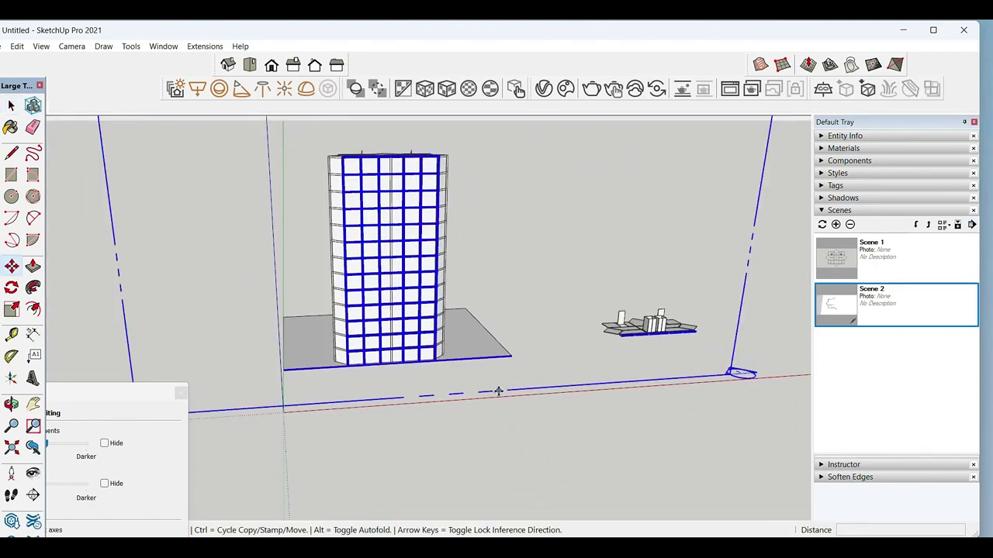
{"action": "key", "text": "space"}
{"action": "scroll", "coordinate": [421, 334], "scroll_direction": "up", "scroll_amount": 3}
{"action": "scroll", "coordinate": [422, 334], "scroll_direction": "up", "scroll_amount": 3}
{"action": "mouse_move", "coordinate": [382, 372]}
{"action": "middle_mouse_down"}
{"action": "mouse_move", "coordinate": [477, 261]}
{"action": "mouse_move", "coordinate": [395, 398]}
{"action": "middle_mouse_up"}
{"action": "scroll", "coordinate": [362, 324], "scroll_direction": "down", "scroll_amount": 3}
{"action": "scroll", "coordinate": [399, 253], "scroll_direction": "up", "scroll_amount": 3}
{"action": "scroll", "coordinate": [335, 194], "scroll_direction": "up", "scroll_amount": 3}
{"action": "middle_click_drag", "start_coordinate": [336, 194], "coordinate": [412, 240]}
{"action": "scroll", "coordinate": [337, 312], "scroll_direction": "down", "scroll_amount": 3}
{"action": "mouse_move", "coordinate": [337, 312]}
{"action": "middle_mouse_down"}
{"action": "mouse_move", "coordinate": [344, 246]}
{"action": "mouse_move", "coordinate": [312, 222]}
{"action": "middle_mouse_up"}
{"action": "scroll", "coordinate": [215, 295], "scroll_direction": "down", "scroll_amount": 10}
Step: Clear the selection and zoom in on the small paver model
{"action": "left_click", "coordinate": [401, 402]}
{"action": "left_click", "coordinate": [383, 392]}
{"action": "scroll", "coordinate": [369, 384], "scroll_direction": "up", "scroll_amount": 3}
{"action": "middle_click_drag", "start_coordinate": [370, 385], "coordinate": [4, 380]}
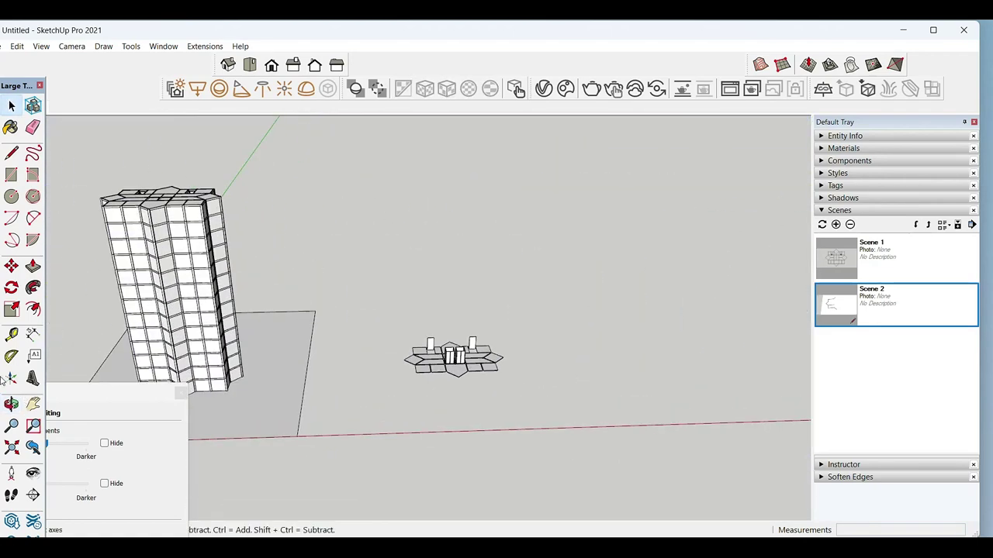
{"action": "scroll", "coordinate": [454, 357], "scroll_direction": "up", "scroll_amount": 5}
{"action": "middle_click_drag", "start_coordinate": [233, 326], "coordinate": [217, 318]}
{"action": "scroll", "coordinate": [208, 314], "scroll_direction": "up", "scroll_amount": 3}
{"action": "scroll", "coordinate": [207, 315], "scroll_direction": "up", "scroll_amount": 3}
{"action": "scroll", "coordinate": [295, 328], "scroll_direction": "up", "scroll_amount": 2}
{"action": "scroll", "coordinate": [337, 377], "scroll_direction": "up", "scroll_amount": 2}
Step: Draw a long strip rectangle at the paver corner and push it 150 mm inward as a groove
{"action": "left_click", "coordinate": [346, 397]}
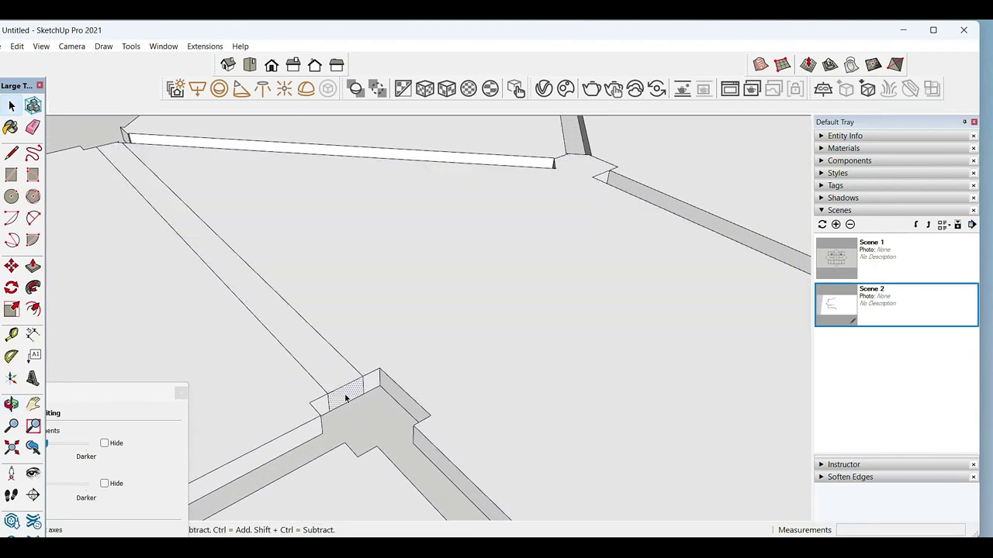
{"action": "left_click", "coordinate": [327, 394]}
{"action": "left_click", "coordinate": [150, 180]}
{"action": "key", "text": "space"}
{"action": "key", "text": "p"}
{"action": "left_click", "coordinate": [228, 279]}
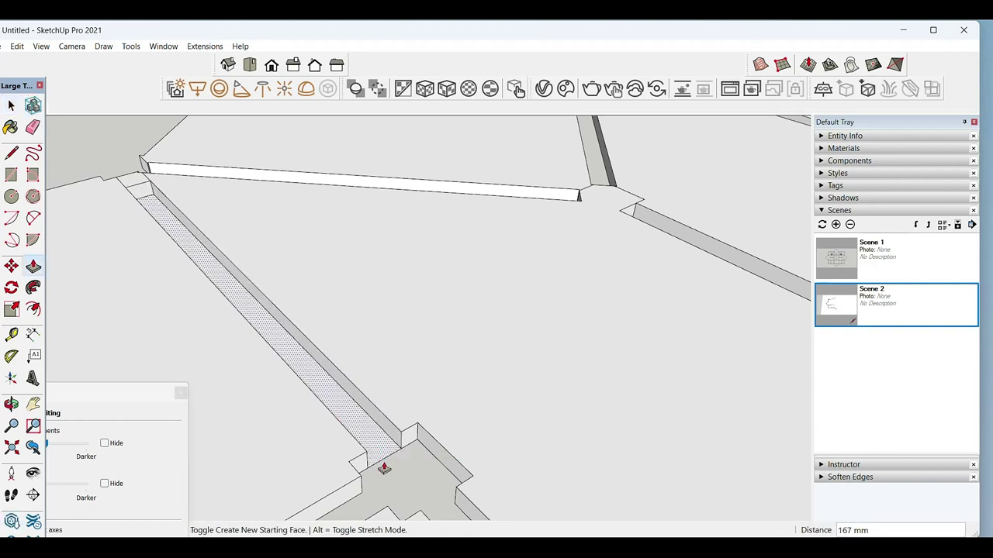
{"action": "scroll", "coordinate": [129, 230], "scroll_direction": "up", "scroll_amount": 3}
{"action": "key", "text": "space"}
{"action": "scroll", "coordinate": [241, 256], "scroll_direction": "up", "scroll_amount": 3}
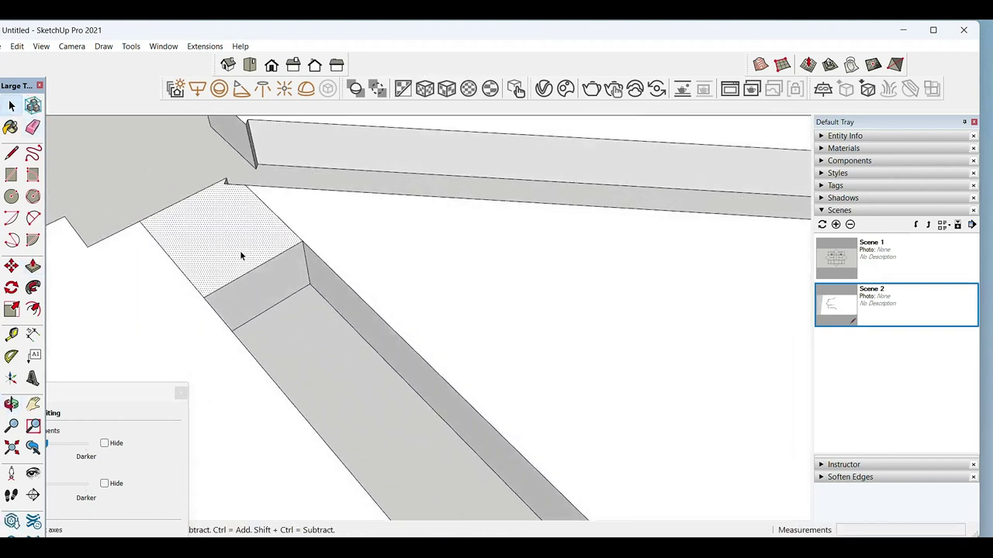
{"action": "left_click", "coordinate": [240, 257]}
Step: With the Eraser, inspect the strip junction for leftover edges, then look down on the tower roof
{"action": "key", "text": "e"}
{"action": "mouse_move", "coordinate": [255, 299]}
{"action": "middle_mouse_down"}
{"action": "mouse_move", "coordinate": [238, 195]}
{"action": "mouse_move", "coordinate": [248, 272]}
{"action": "mouse_move", "coordinate": [323, 278]}
{"action": "mouse_move", "coordinate": [242, 287]}
{"action": "middle_mouse_up"}
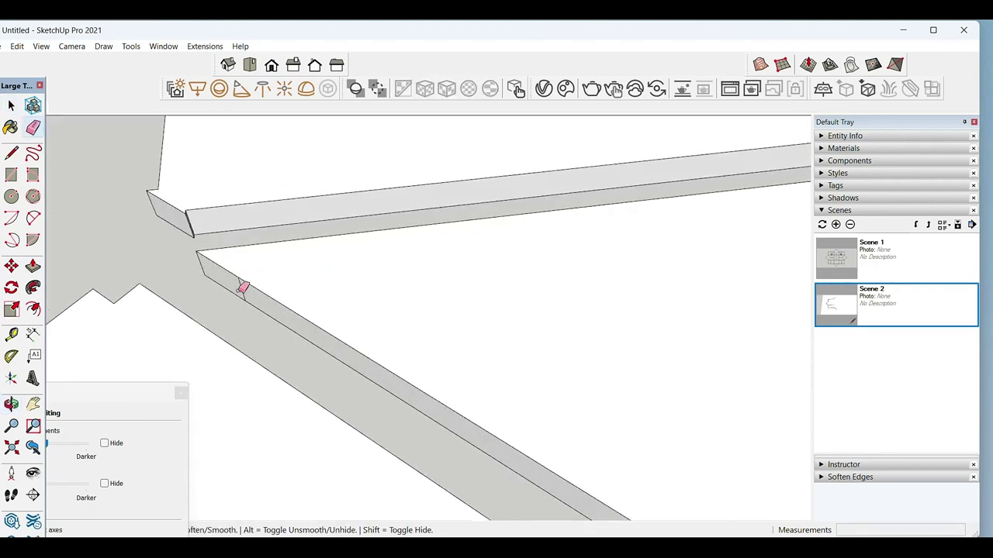
{"action": "key", "text": "space"}
{"action": "scroll", "coordinate": [319, 326], "scroll_direction": "down", "scroll_amount": 5}
{"action": "scroll", "coordinate": [377, 333], "scroll_direction": "down", "scroll_amount": 3}
{"action": "scroll", "coordinate": [362, 349], "scroll_direction": "up", "scroll_amount": 6}
{"action": "scroll", "coordinate": [363, 350], "scroll_direction": "up", "scroll_amount": 2}
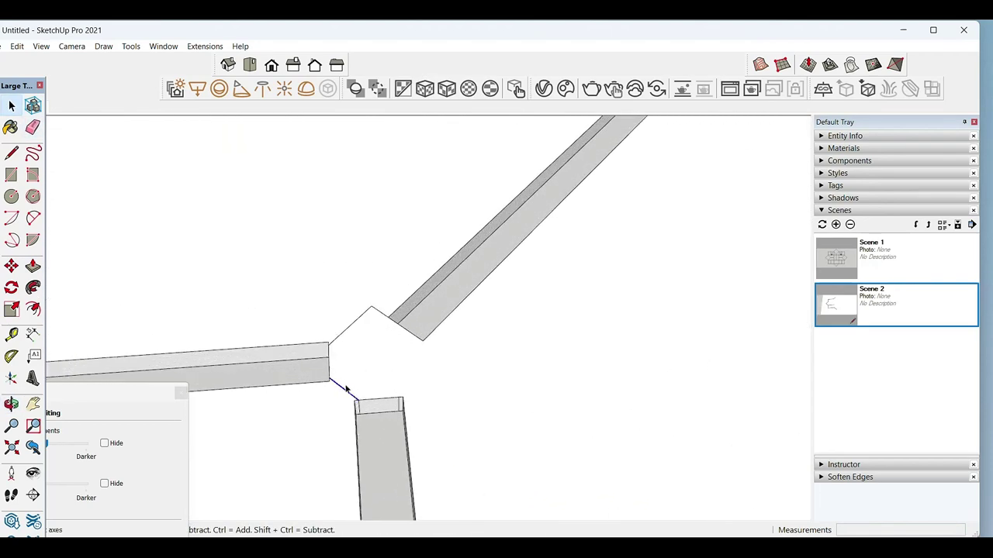
{"action": "scroll", "coordinate": [356, 380], "scroll_direction": "up", "scroll_amount": 2}
{"action": "key", "text": "e"}
{"action": "mouse_move", "coordinate": [390, 275]}
{"action": "middle_mouse_down"}
{"action": "mouse_move", "coordinate": [350, 377]}
{"action": "mouse_move", "coordinate": [428, 358]}
{"action": "middle_mouse_up"}
{"action": "scroll", "coordinate": [357, 326], "scroll_direction": "down", "scroll_amount": 8}
{"action": "scroll", "coordinate": [399, 303], "scroll_direction": "down", "scroll_amount": 5}
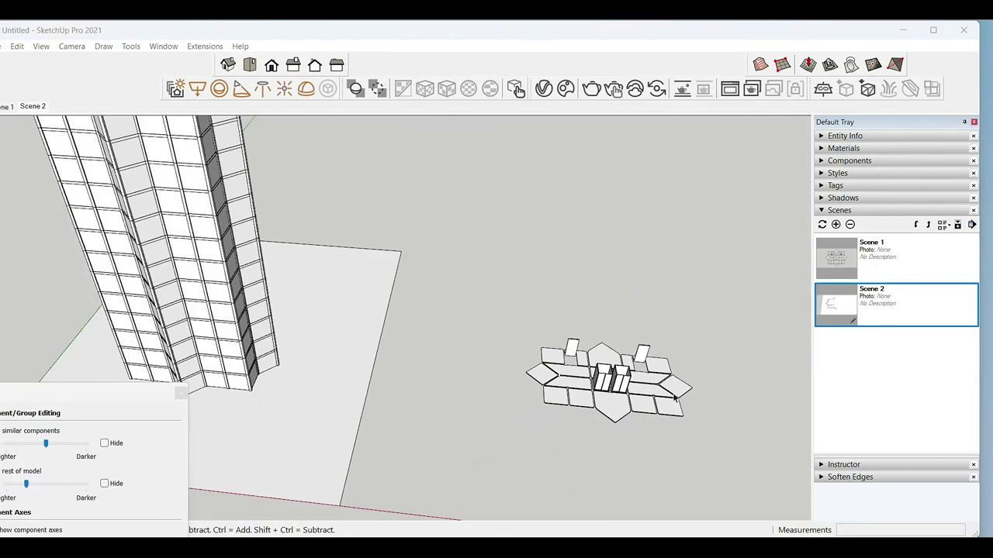
{"action": "scroll", "coordinate": [328, 315], "scroll_direction": "up", "scroll_amount": 5}
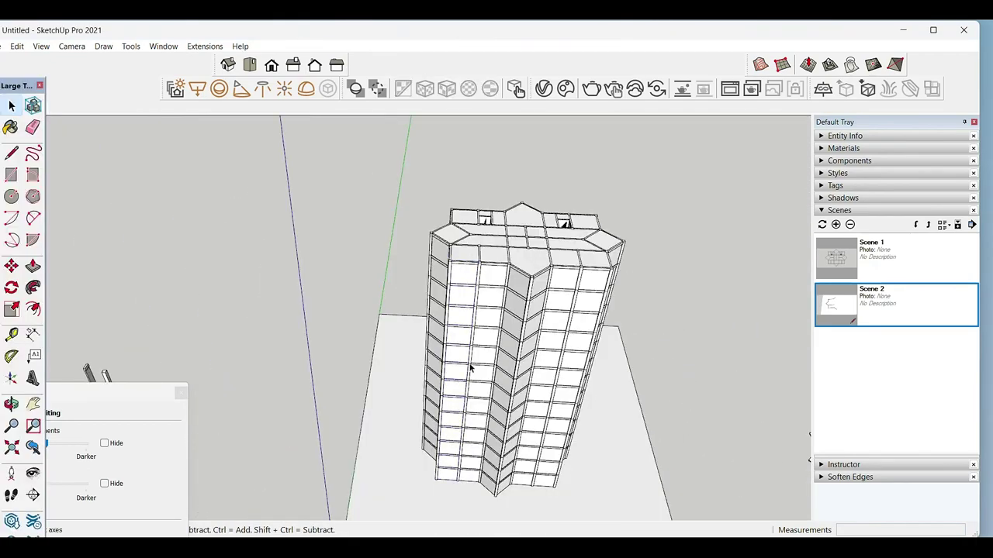
{"action": "scroll", "coordinate": [535, 362], "scroll_direction": "up", "scroll_amount": 2}
{"action": "mouse_move", "coordinate": [601, 339]}
{"action": "middle_mouse_down"}
{"action": "mouse_move", "coordinate": [499, 387]}
{"action": "mouse_move", "coordinate": [309, 388]}
{"action": "middle_mouse_up"}
Step: Make the tower component and the chosen inner component unique
{"action": "mouse_move", "coordinate": [480, 270]}
{"action": "middle_mouse_down"}
{"action": "mouse_move", "coordinate": [556, 339]}
{"action": "mouse_move", "coordinate": [510, 317]}
{"action": "mouse_move", "coordinate": [488, 483]}
{"action": "mouse_move", "coordinate": [443, 321]}
{"action": "middle_mouse_up"}
{"action": "right_click", "coordinate": [532, 324]}
{"action": "left_click", "coordinate": [579, 194]}
{"action": "right_click", "coordinate": [443, 321]}
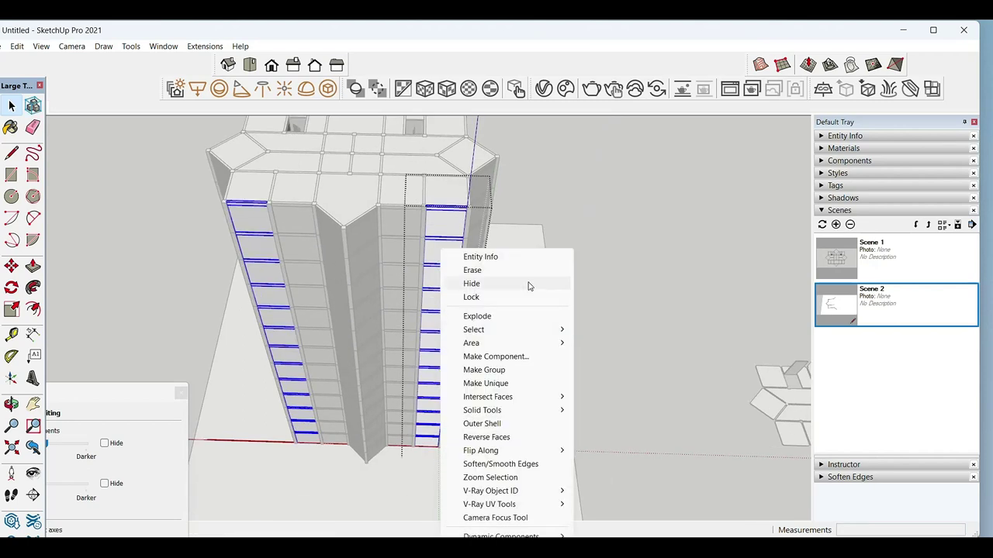
{"action": "left_click", "coordinate": [506, 384]}
Step: Add Tape Measure guides 1000 mm and 500 mm from the door's edges
{"action": "scroll", "coordinate": [504, 388], "scroll_direction": "up", "scroll_amount": 5}
{"action": "scroll", "coordinate": [412, 457], "scroll_direction": "up", "scroll_amount": 3}
{"action": "mouse_move", "coordinate": [403, 362]}
{"action": "middle_mouse_down", "text": "shift"}
{"action": "mouse_move", "coordinate": [382, 382]}
{"action": "mouse_move", "coordinate": [387, 299]}
{"action": "middle_mouse_up", "text": "shift"}
{"action": "type", "text": "1000"}
{"action": "key", "text": "Return"}
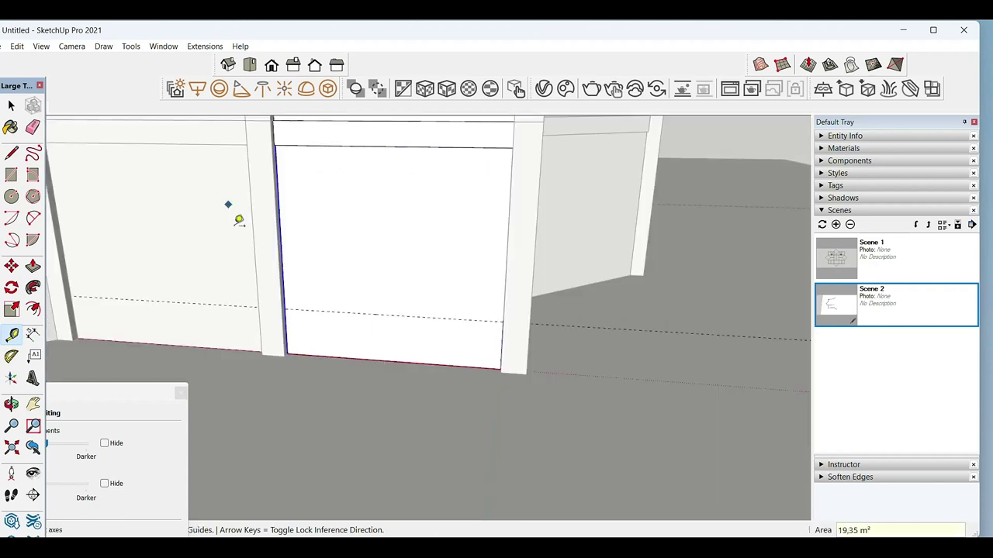
{"action": "left_click", "coordinate": [281, 238]}
{"action": "type", "text": "500"}
Step: Draw an inner panel rectangle on the guides and push both door panels into recesses
{"action": "middle_click_drag", "start_coordinate": [461, 266], "coordinate": [695, 261]}
{"action": "mouse_move", "coordinate": [585, 222]}
{"action": "middle_mouse_down"}
{"action": "mouse_move", "coordinate": [543, 166]}
{"action": "mouse_move", "coordinate": [508, 222]}
{"action": "mouse_move", "coordinate": [468, 155]}
{"action": "middle_mouse_up"}
{"action": "scroll", "coordinate": [470, 258], "scroll_direction": "up", "scroll_amount": 3}
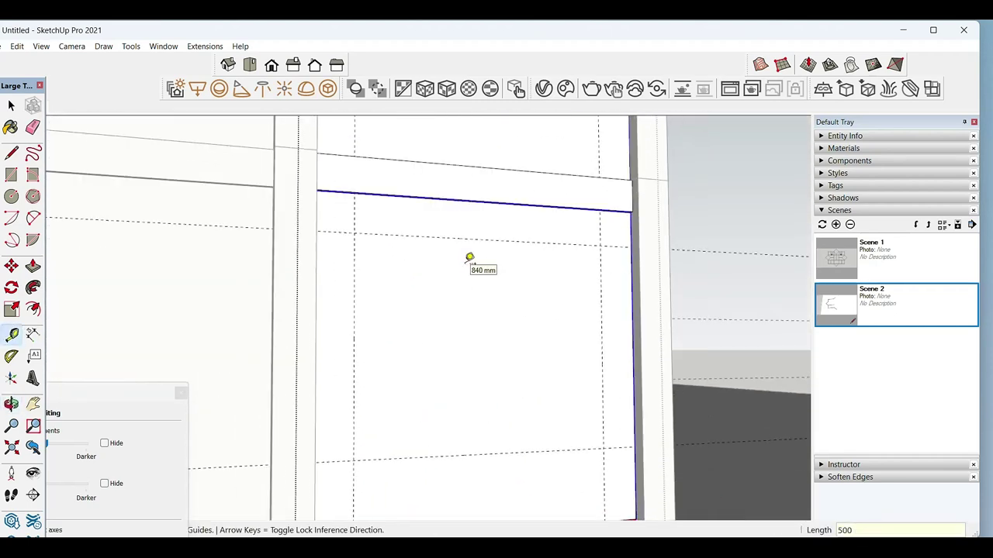
{"action": "key", "text": "space"}
{"action": "scroll", "coordinate": [381, 462], "scroll_direction": "down", "scroll_amount": 3}
{"action": "left_click", "coordinate": [371, 464]}
{"action": "key", "text": "r"}
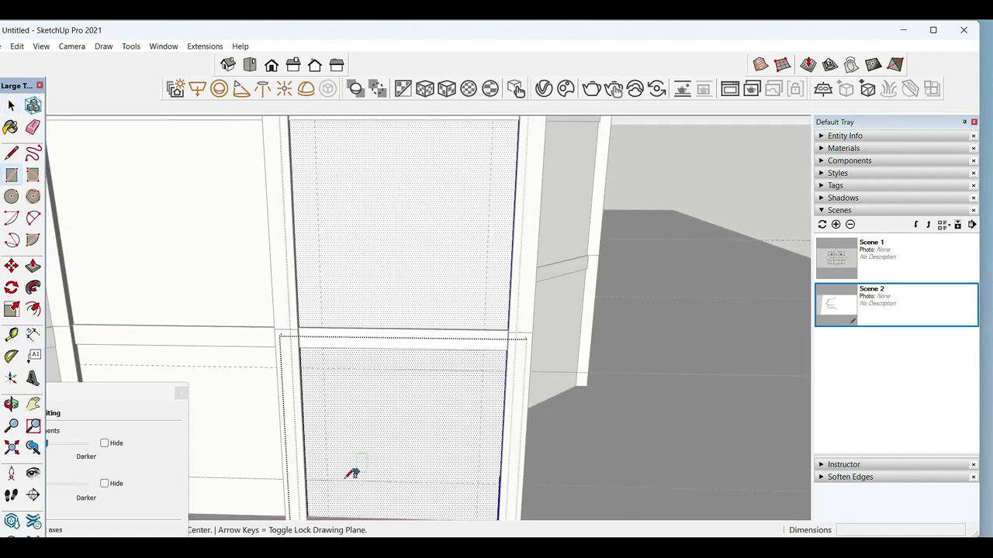
{"action": "left_click", "coordinate": [487, 369]}
{"action": "key", "text": "p"}
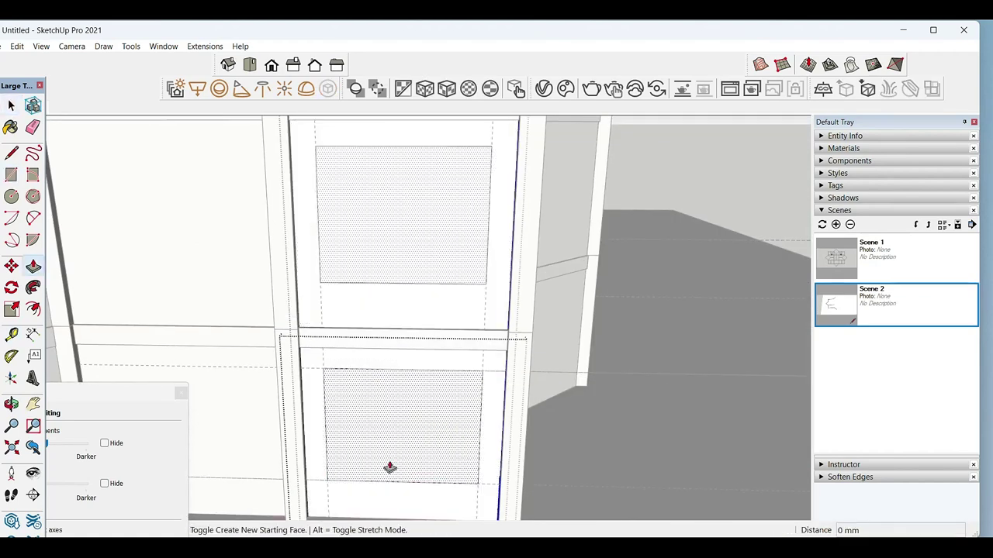
{"action": "left_click", "coordinate": [394, 459]}
Step: Erase leftover edges and redraw the rectangle over the recess opening
{"action": "key", "text": "e"}
{"action": "scroll", "coordinate": [277, 484], "scroll_direction": "up", "scroll_amount": 2}
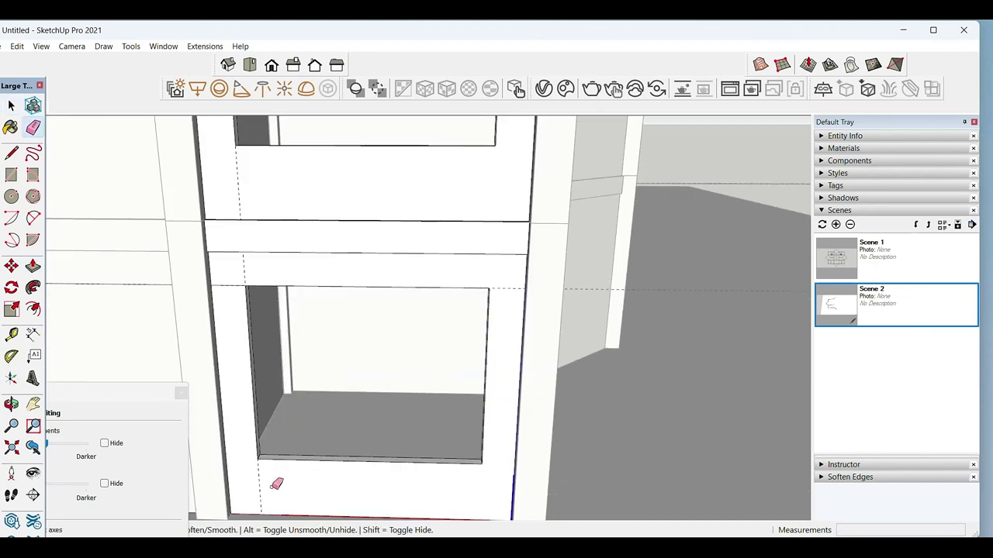
{"action": "key", "text": "r"}
{"action": "left_click", "coordinate": [261, 459]}
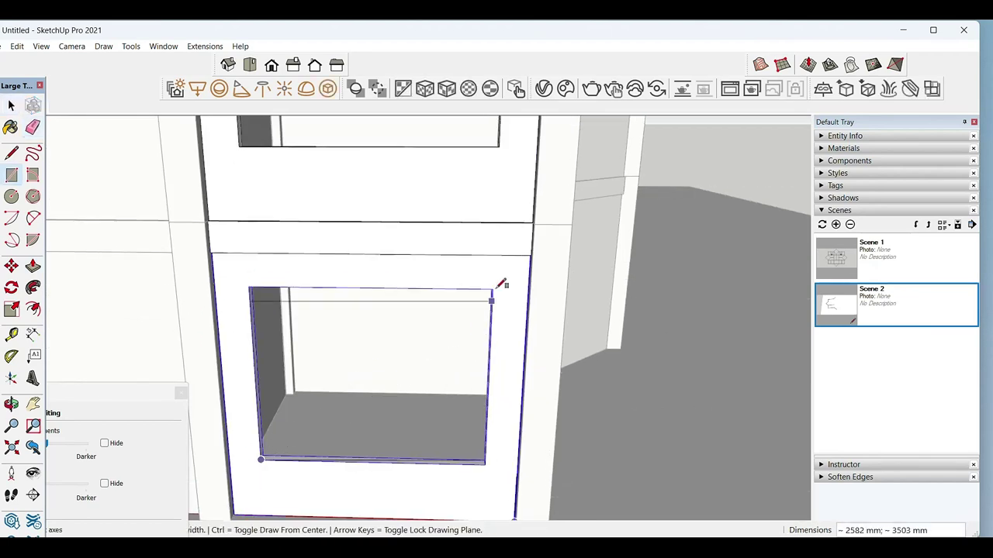
{"action": "left_click", "coordinate": [494, 290]}
{"action": "key", "text": "space"}
{"action": "scroll", "coordinate": [271, 431], "scroll_direction": "up", "scroll_amount": 2}
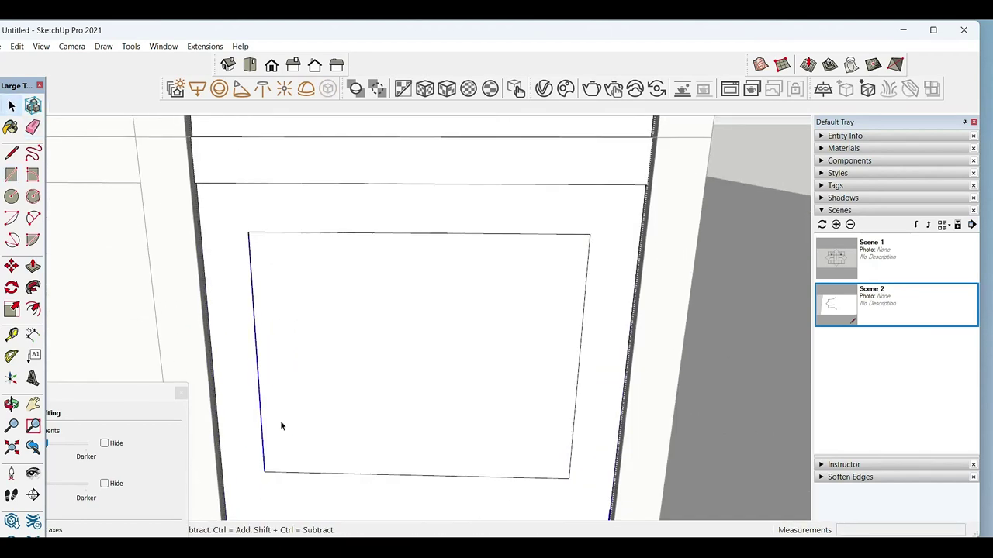
Step: Copy the rectangle edge to make four panels, offsetting each panel's outline 40 mm
{"action": "left_click", "coordinate": [264, 472]}
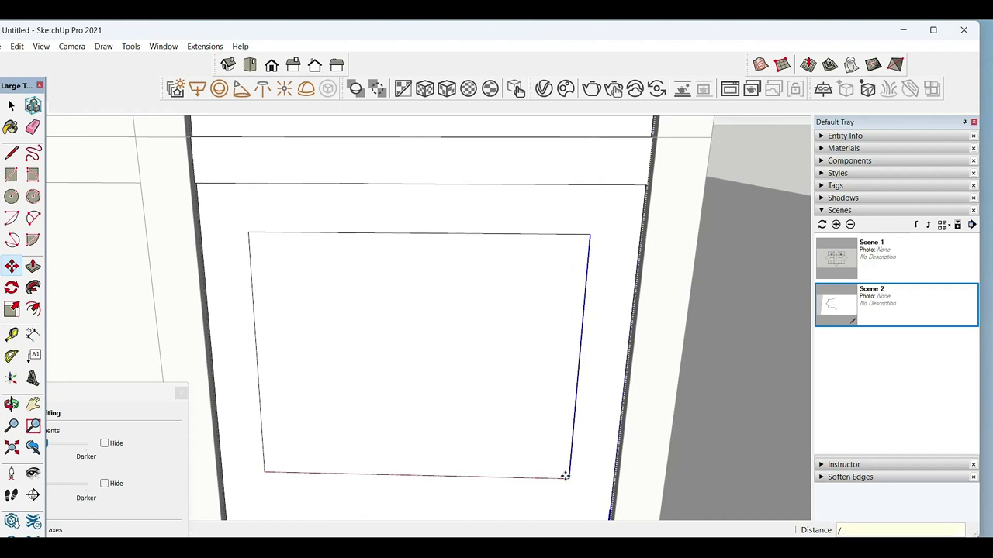
{"action": "key", "text": "f"}
{"action": "left_click", "coordinate": [300, 470]}
{"action": "left_click", "coordinate": [376, 437]}
{"action": "key", "text": "f"}
{"action": "double_click", "coordinate": [377, 436]}
{"action": "key", "text": "space"}
{"action": "left_click", "coordinate": [464, 438]}
{"action": "key", "text": "f"}
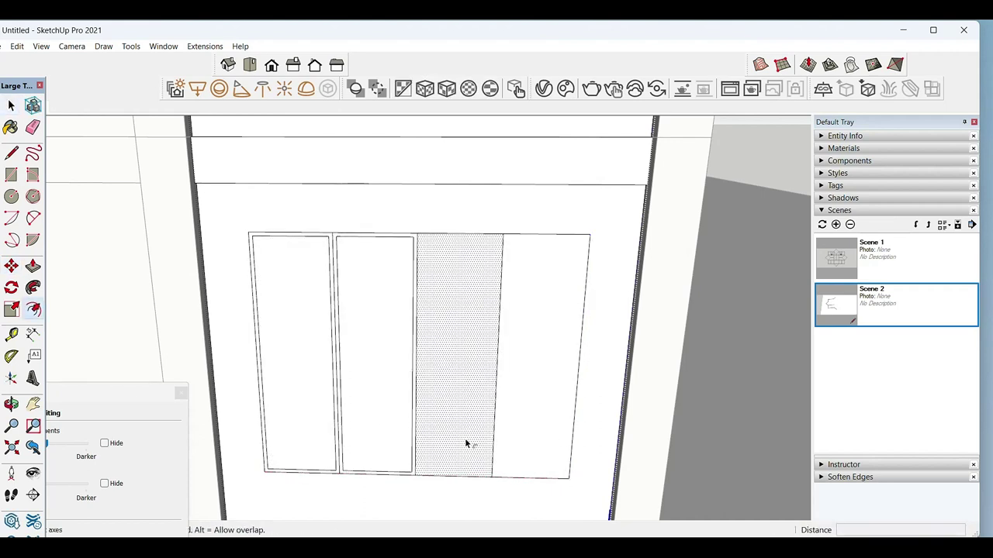
{"action": "double_click", "coordinate": [465, 443]}
{"action": "double_click", "coordinate": [521, 440]}
Step: Select the four inner panel faces and delete them to open the frames
{"action": "key", "text": "space"}
{"action": "middle_click_drag", "start_coordinate": [492, 443], "coordinate": [383, 409]}
{"action": "left_click", "coordinate": [384, 410]}
{"action": "left_click", "coordinate": [528, 412], "text": "ctrl"}
{"action": "left_click", "coordinate": [574, 399], "text": "ctrl"}
{"action": "key", "text": "Delete"}
{"action": "scroll", "coordinate": [350, 476], "scroll_direction": "up", "scroll_amount": 3}
{"action": "scroll", "coordinate": [352, 474], "scroll_direction": "up", "scroll_amount": 2}
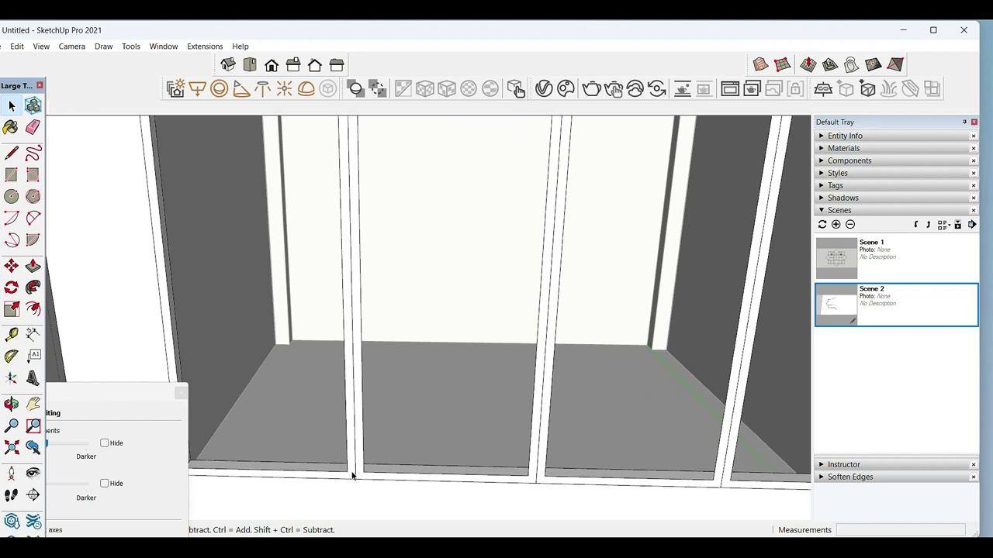
Step: Erase two posts between the window panes
{"action": "left_click", "coordinate": [358, 470]}
{"action": "scroll", "coordinate": [556, 474], "scroll_direction": "up", "scroll_amount": 1}
{"action": "scroll", "coordinate": [543, 466], "scroll_direction": "down", "scroll_amount": 2}
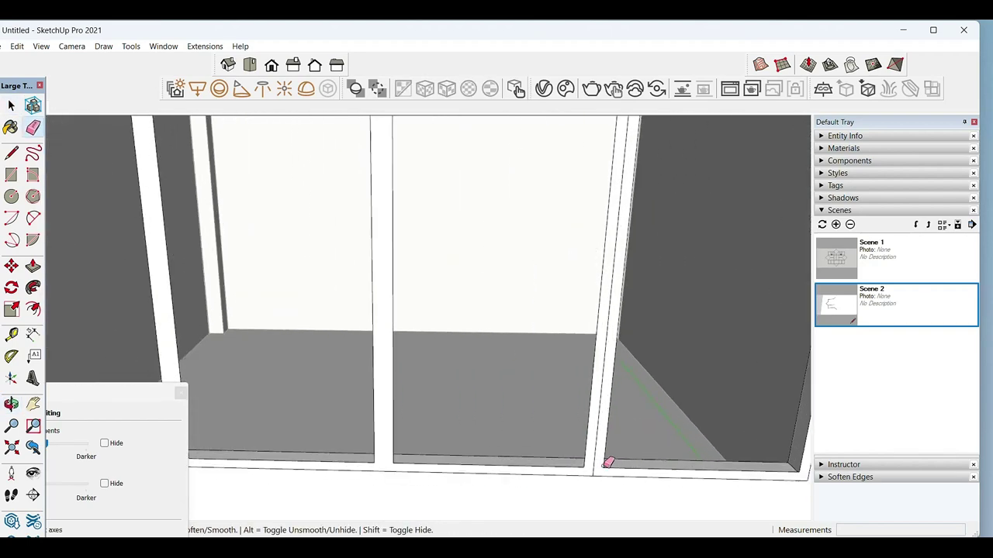
{"action": "left_click", "coordinate": [598, 457]}
{"action": "key", "text": "space"}
{"action": "scroll", "coordinate": [414, 436], "scroll_direction": "up", "scroll_amount": 3}
{"action": "scroll", "coordinate": [412, 450], "scroll_direction": "up", "scroll_amount": 2}
{"action": "scroll", "coordinate": [411, 456], "scroll_direction": "up", "scroll_amount": 1}
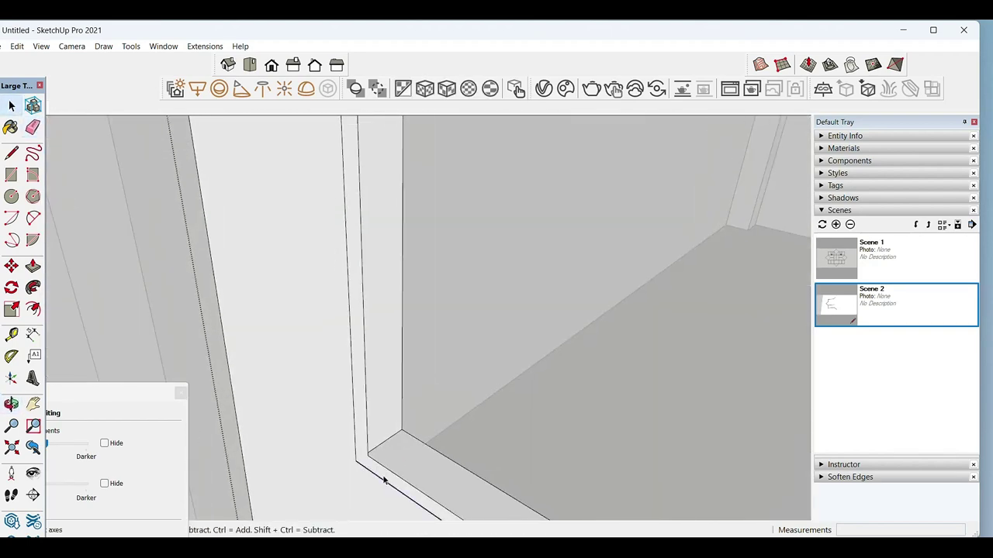
Step: Pull the frame strip faces out 40 mm to deepen the mullions
{"action": "key", "text": "p"}
{"action": "double_click", "coordinate": [417, 445]}
{"action": "key", "text": "space"}
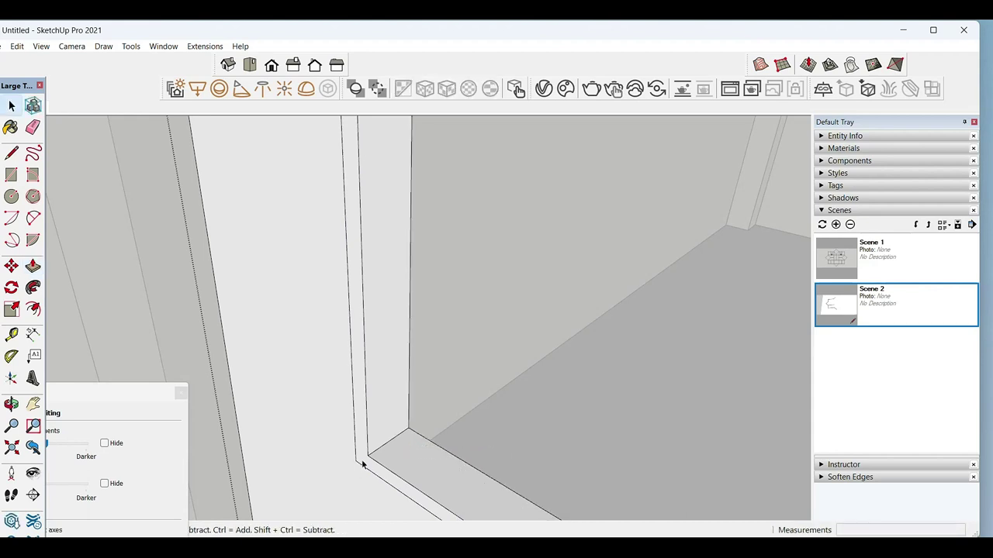
{"action": "key", "text": "p"}
{"action": "left_click", "coordinate": [373, 471]}
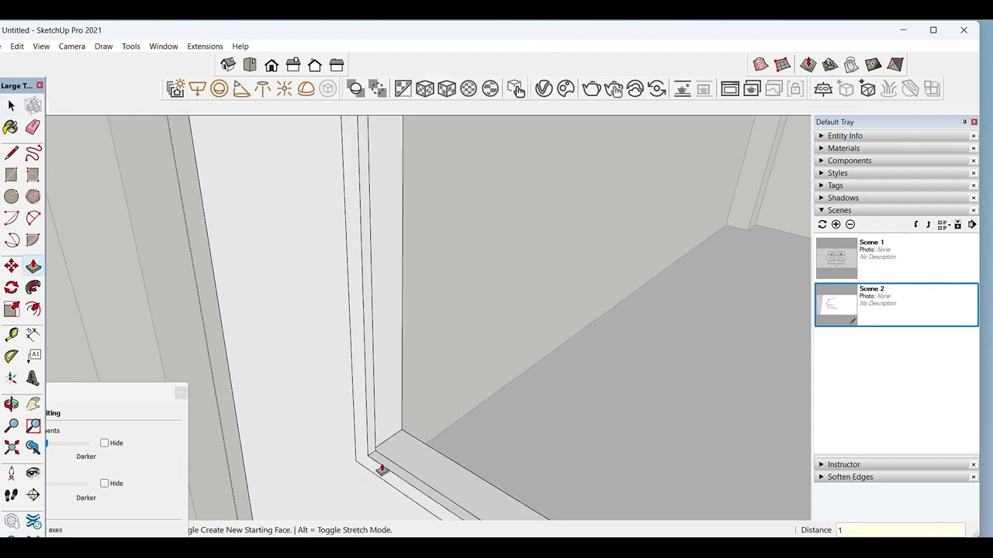
{"action": "type", "text": "40"}
{"action": "key", "text": "Return"}
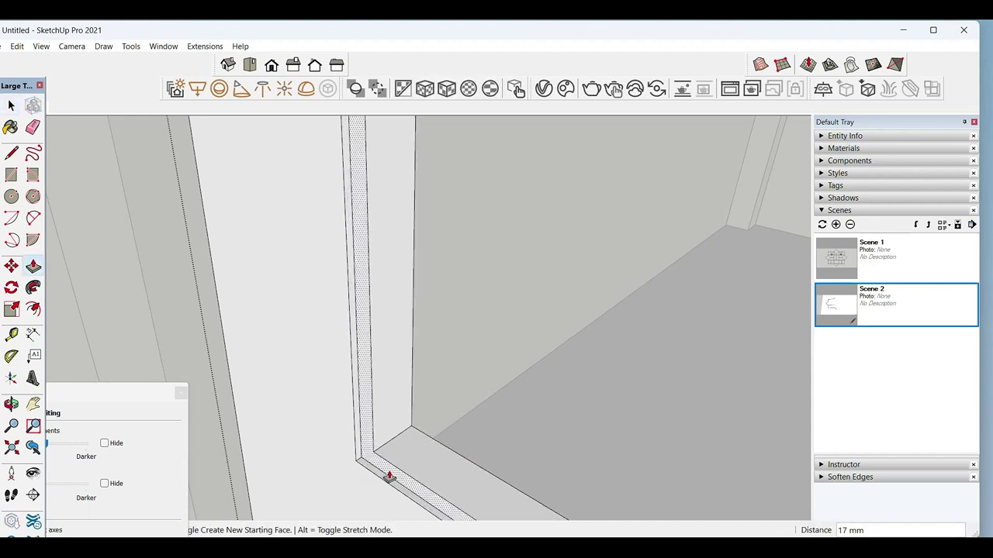
Step: Orbit around the window to check the sill and mullions, then zoom out
{"action": "scroll", "coordinate": [392, 459], "scroll_direction": "down", "scroll_amount": 3}
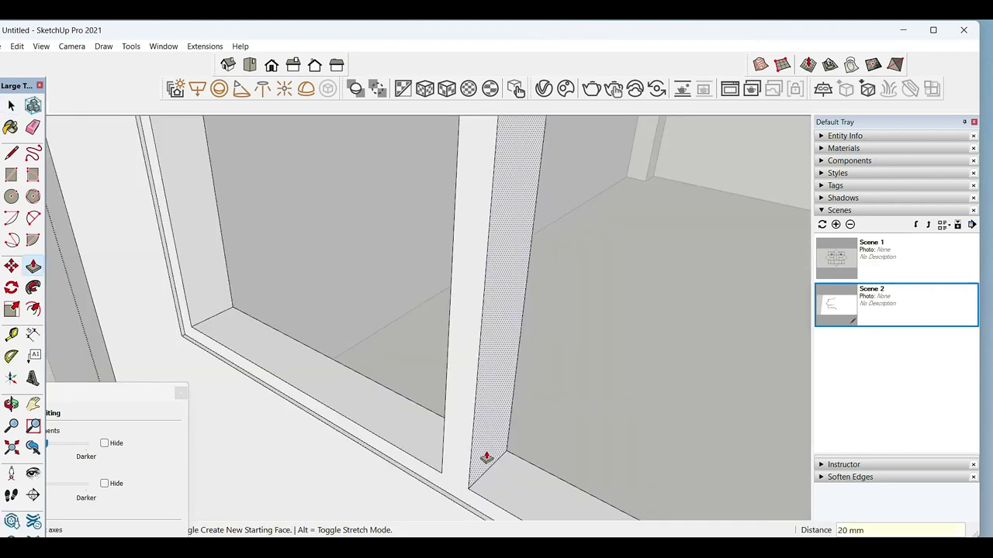
{"action": "scroll", "coordinate": [423, 458], "scroll_direction": "down", "scroll_amount": 2}
{"action": "mouse_move", "coordinate": [454, 439]}
{"action": "middle_mouse_down"}
{"action": "mouse_move", "coordinate": [550, 437]}
{"action": "mouse_move", "coordinate": [500, 375]}
{"action": "middle_mouse_up"}
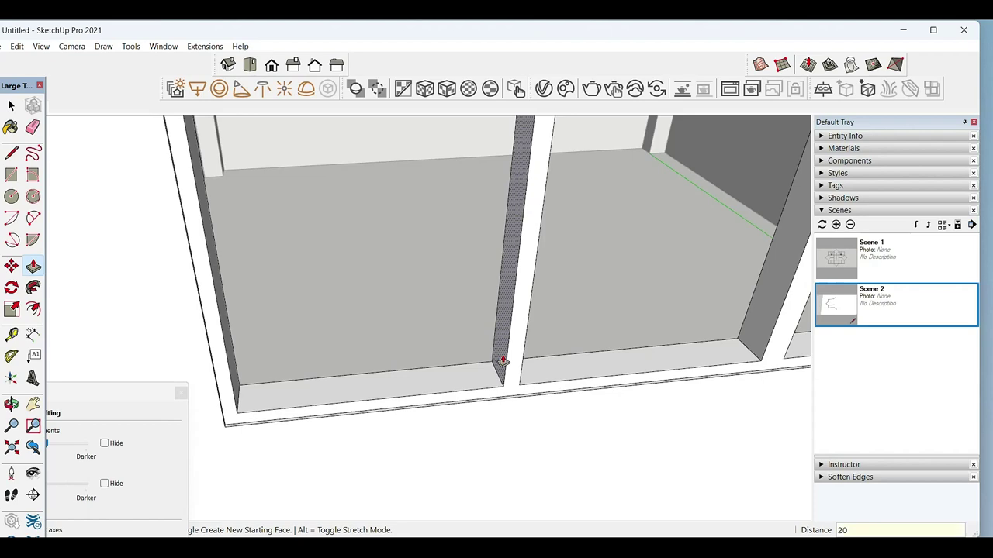
{"action": "mouse_move", "coordinate": [502, 359]}
{"action": "middle_mouse_down"}
{"action": "mouse_move", "coordinate": [571, 370]}
{"action": "mouse_move", "coordinate": [429, 370]}
{"action": "mouse_move", "coordinate": [583, 421]}
{"action": "middle_mouse_up"}
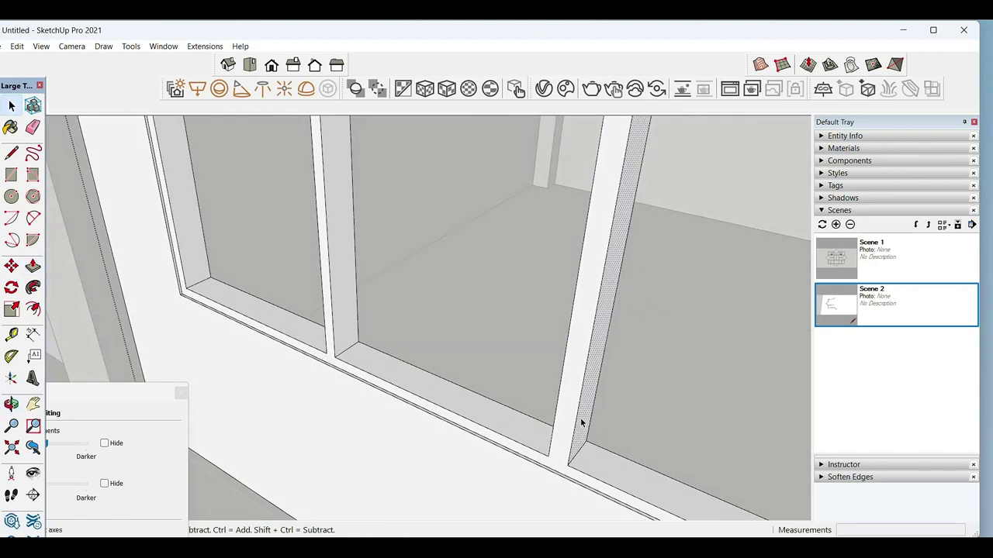
{"action": "scroll", "coordinate": [552, 423], "scroll_direction": "down", "scroll_amount": 3}
{"action": "scroll", "coordinate": [471, 388], "scroll_direction": "up", "scroll_amount": 3}
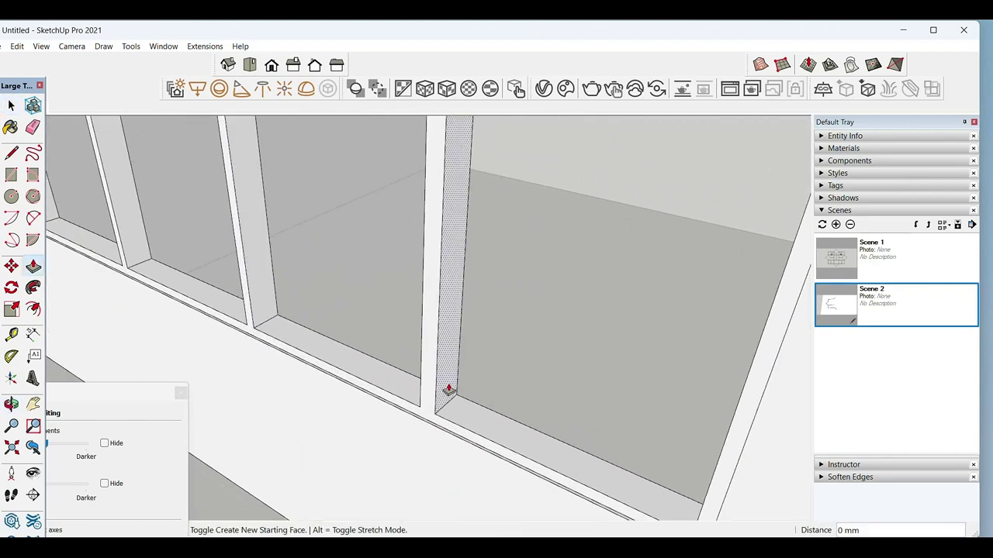
{"action": "middle_click_drag", "start_coordinate": [449, 390], "coordinate": [742, 329]}
{"action": "scroll", "coordinate": [748, 302], "scroll_direction": "down", "scroll_amount": 2}
{"action": "scroll", "coordinate": [612, 349], "scroll_direction": "down", "scroll_amount": 3}
{"action": "scroll", "coordinate": [477, 334], "scroll_direction": "down", "scroll_amount": 3}
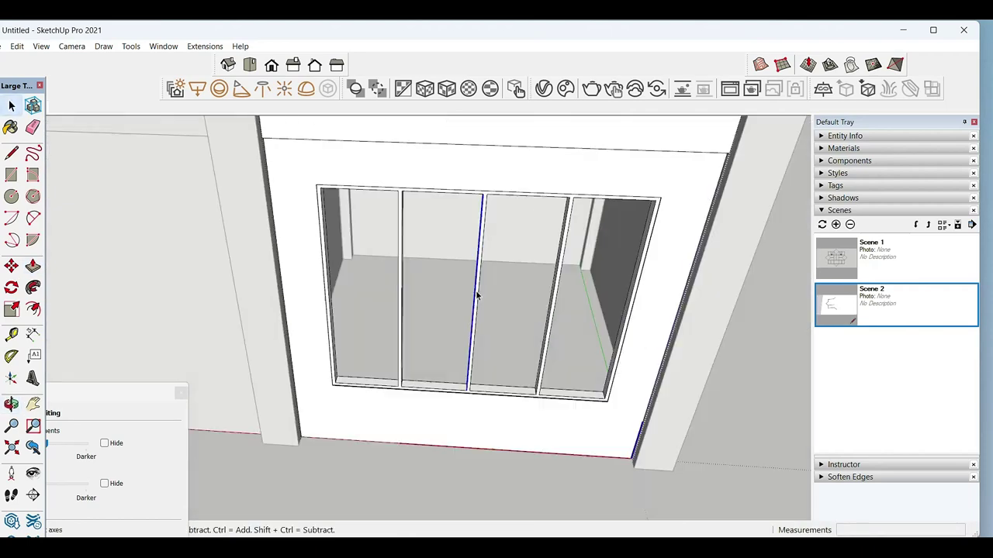
Step: Push/Pull the window sill face down below the mullions, roughly 1023 mm
{"action": "triple_click", "coordinate": [477, 295]}
{"action": "right_click", "coordinate": [477, 295]}
{"action": "left_click", "coordinate": [519, 399]}
{"action": "scroll", "coordinate": [377, 381], "scroll_direction": "up", "scroll_amount": 3}
{"action": "scroll", "coordinate": [293, 273], "scroll_direction": "up", "scroll_amount": 3}
{"action": "key", "text": "r"}
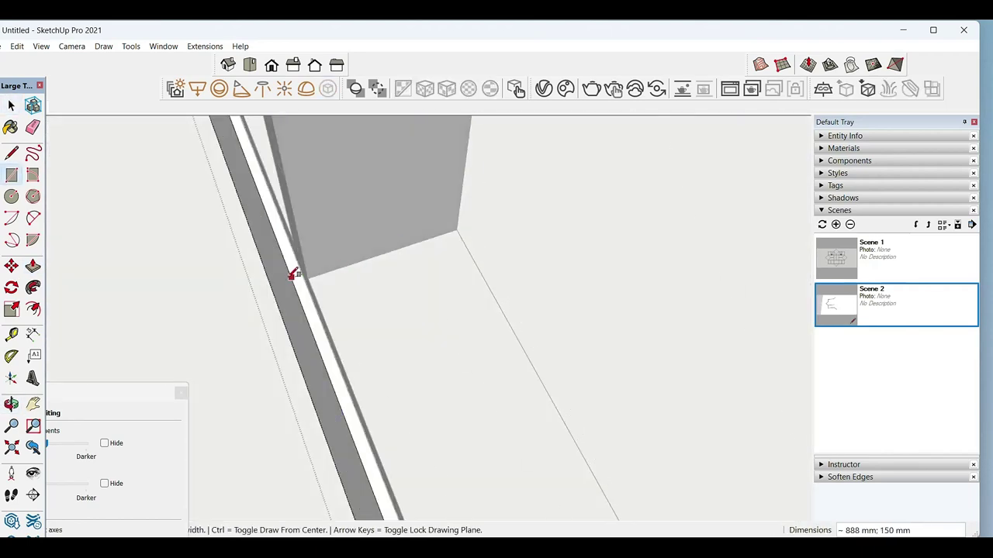
{"action": "scroll", "coordinate": [465, 343], "scroll_direction": "down", "scroll_amount": 3}
{"action": "scroll", "coordinate": [228, 289], "scroll_direction": "down", "scroll_amount": 3}
{"action": "scroll", "coordinate": [362, 279], "scroll_direction": "up", "scroll_amount": 2}
{"action": "key", "text": "p"}
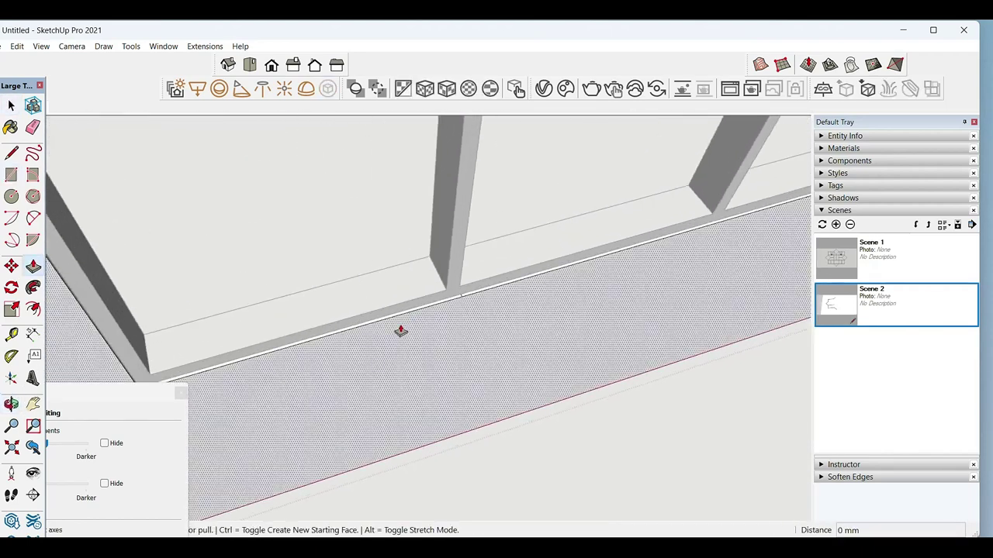
{"action": "left_click", "coordinate": [407, 314]}
{"action": "left_click", "coordinate": [375, 466]}
{"action": "key", "text": "space"}
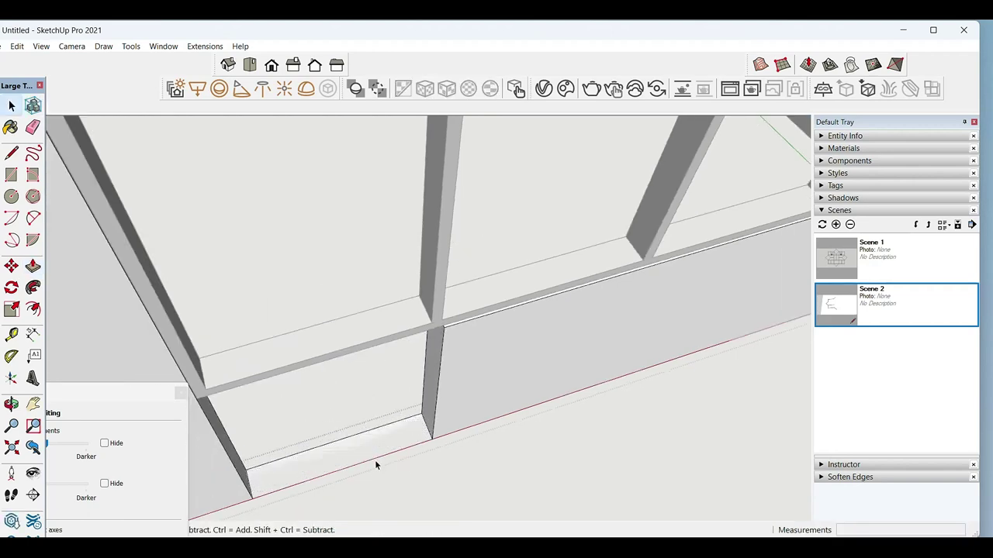
Step: Erase the sill face in the leftmost window pane
{"action": "scroll", "coordinate": [446, 343], "scroll_direction": "up", "scroll_amount": 2}
{"action": "key", "text": "p"}
{"action": "key", "text": "space"}
{"action": "scroll", "coordinate": [428, 304], "scroll_direction": "down", "scroll_amount": 3}
{"action": "middle_click_drag", "start_coordinate": [458, 359], "coordinate": [359, 303]}
{"action": "scroll", "coordinate": [359, 303], "scroll_direction": "up", "scroll_amount": 2}
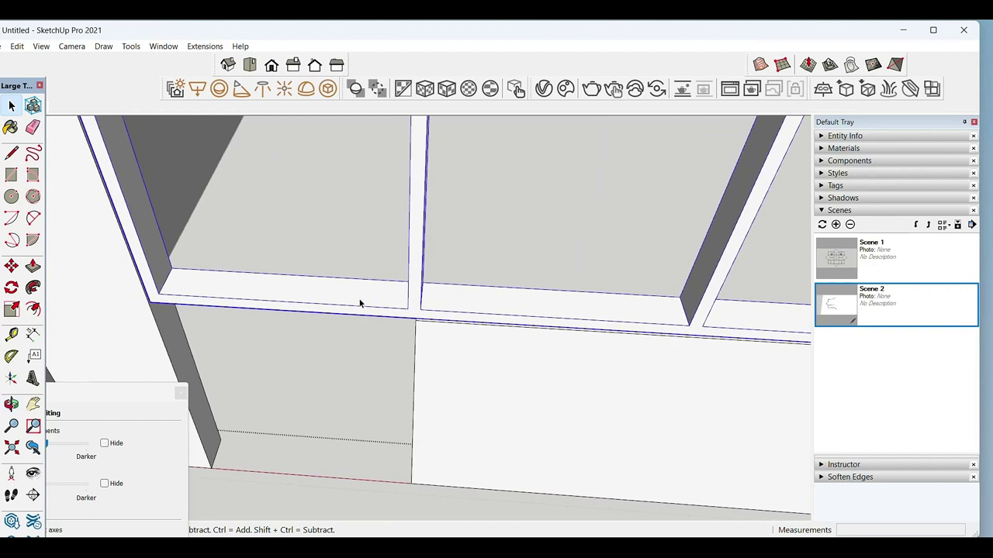
{"action": "left_click", "coordinate": [365, 298]}
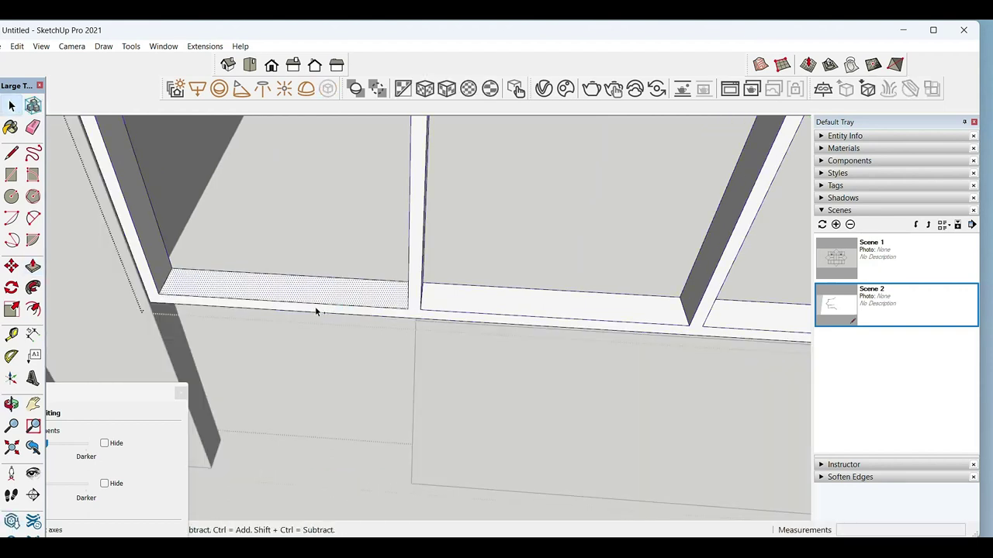
{"action": "key", "text": "p"}
{"action": "key", "text": "space"}
{"action": "key", "text": "e"}
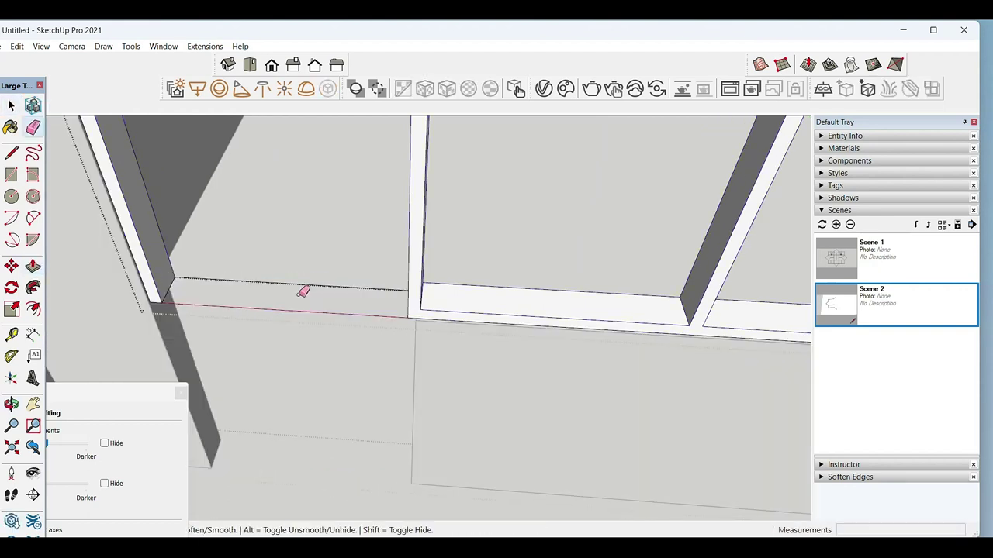
Step: Orbit around the window frame to inspect the opened pane's corner up close
{"action": "mouse_move", "coordinate": [342, 275]}
{"action": "middle_mouse_down"}
{"action": "mouse_move", "coordinate": [481, 225]}
{"action": "mouse_move", "coordinate": [434, 350]}
{"action": "middle_mouse_up"}
{"action": "key", "text": "space"}
{"action": "key", "text": "p"}
{"action": "mouse_move", "coordinate": [424, 421]}
{"action": "middle_mouse_down"}
{"action": "mouse_move", "coordinate": [426, 526]}
{"action": "mouse_move", "coordinate": [525, 275]}
{"action": "mouse_move", "coordinate": [511, 465]}
{"action": "mouse_move", "coordinate": [506, 293]}
{"action": "mouse_move", "coordinate": [436, 381]}
{"action": "mouse_move", "coordinate": [373, 417]}
{"action": "middle_mouse_up"}
{"action": "key", "text": "space"}
{"action": "key", "text": "p"}
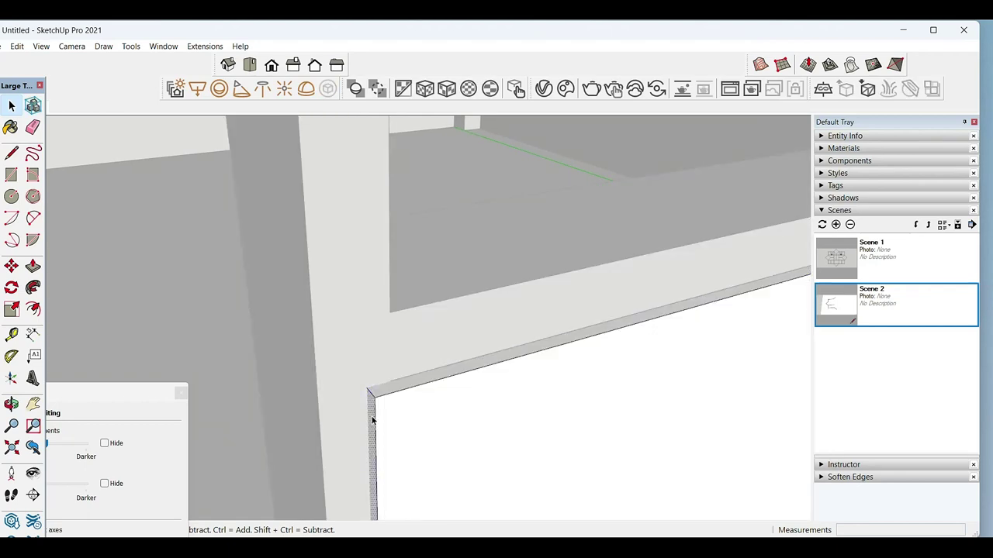
{"action": "key", "text": "space"}
{"action": "scroll", "coordinate": [390, 385], "scroll_direction": "down", "scroll_amount": 3}
{"action": "mouse_move", "coordinate": [390, 385]}
{"action": "middle_mouse_down"}
{"action": "mouse_move", "coordinate": [337, 414]}
{"action": "mouse_move", "coordinate": [214, 394]}
{"action": "middle_mouse_up"}
Step: Move the window frame down to a lower position
{"action": "scroll", "coordinate": [214, 394], "scroll_direction": "up", "scroll_amount": 3}
{"action": "scroll", "coordinate": [202, 355], "scroll_direction": "up", "scroll_amount": 2}
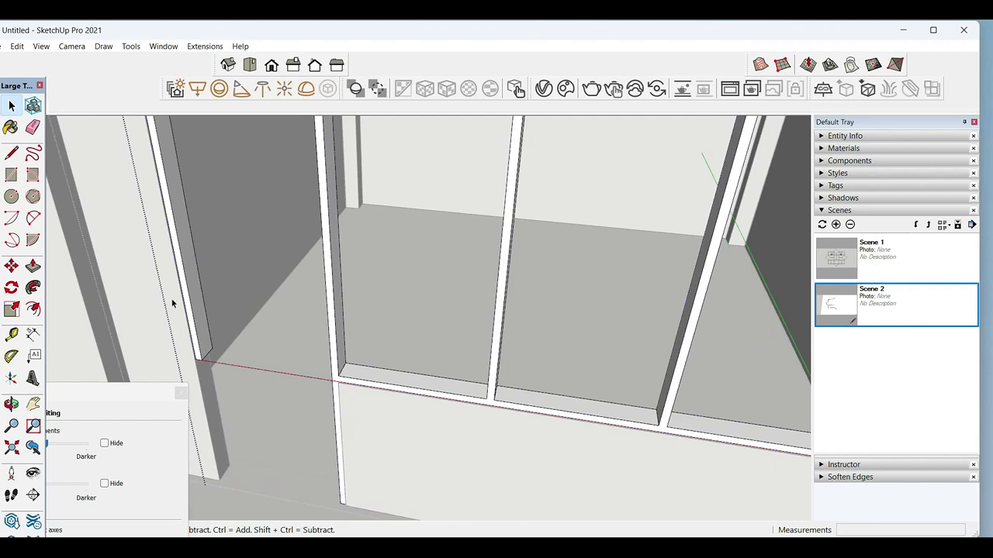
{"action": "key", "text": "m"}
{"action": "left_click", "coordinate": [202, 363]}
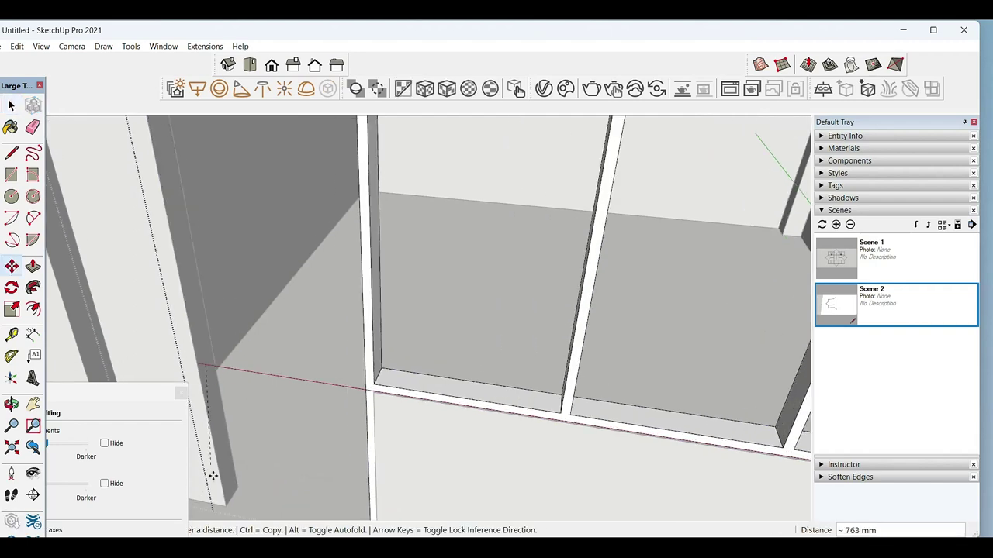
{"action": "left_click", "coordinate": [224, 478]}
{"action": "key", "text": "space"}
Step: Reposition the window frame so it drops 40 mm onto the floor
{"action": "scroll", "coordinate": [374, 357], "scroll_direction": "down", "scroll_amount": 4}
{"action": "key", "text": "m"}
{"action": "left_click", "coordinate": [373, 356]}
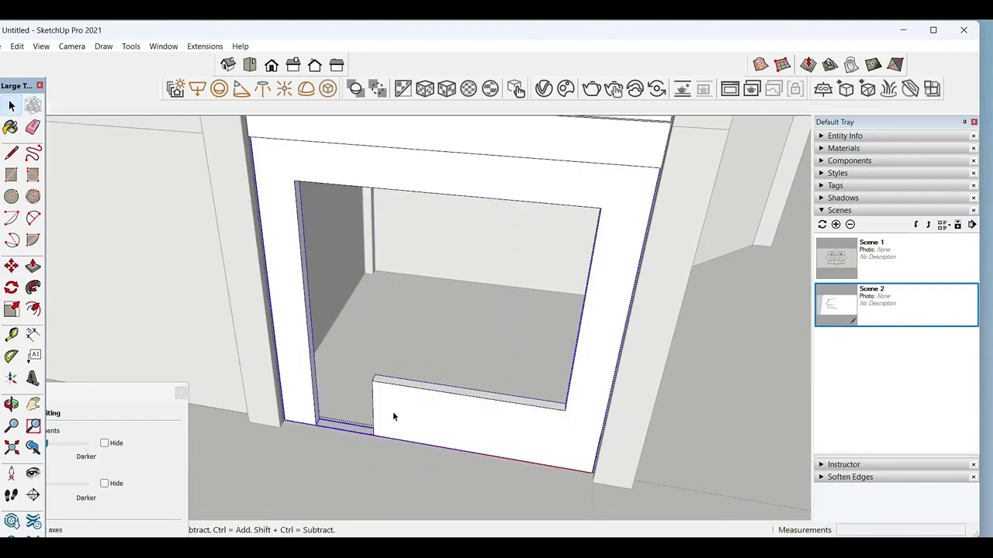
{"action": "scroll", "coordinate": [287, 417], "scroll_direction": "up", "scroll_amount": 2}
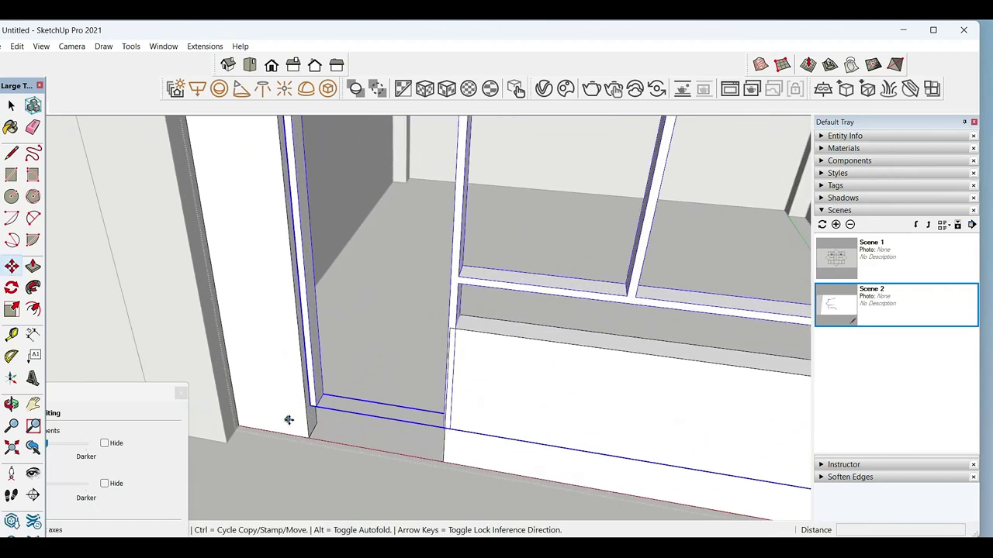
{"action": "scroll", "coordinate": [299, 431], "scroll_direction": "up", "scroll_amount": 1}
{"action": "scroll", "coordinate": [304, 442], "scroll_direction": "up", "scroll_amount": 1}
{"action": "mouse_move", "coordinate": [307, 448]}
{"action": "middle_mouse_down"}
{"action": "mouse_move", "coordinate": [337, 437]}
{"action": "mouse_move", "coordinate": [298, 448]}
{"action": "middle_mouse_up"}
{"action": "left_click", "coordinate": [297, 448]}
{"action": "key", "text": "space"}
Step: Zoom out and orbit around the tower to check the new door openings on each storey
{"action": "scroll", "coordinate": [301, 449], "scroll_direction": "down", "scroll_amount": 3}
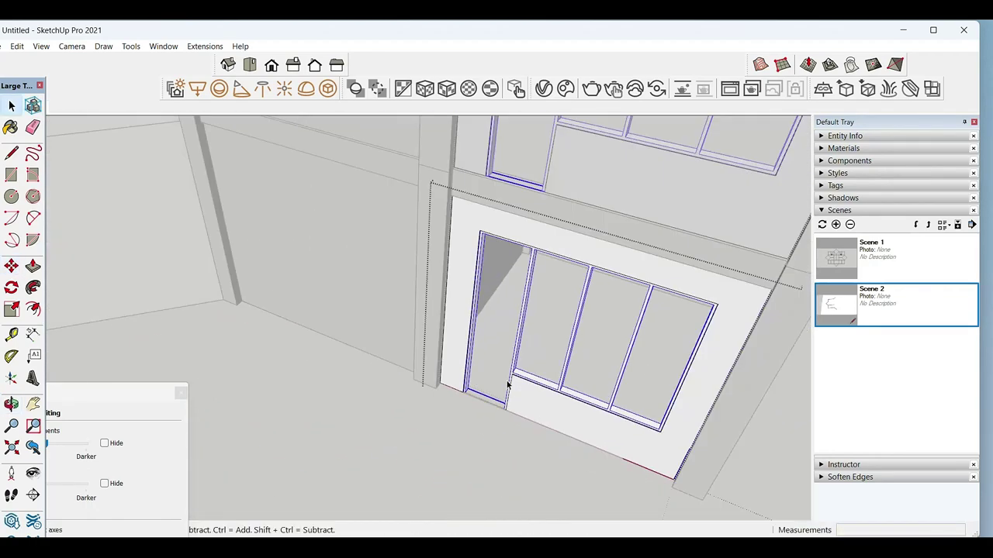
{"action": "scroll", "coordinate": [504, 388], "scroll_direction": "down", "scroll_amount": 3}
{"action": "scroll", "coordinate": [437, 456], "scroll_direction": "down", "scroll_amount": 2}
{"action": "middle_click_drag", "start_coordinate": [433, 454], "coordinate": [481, 333]}
{"action": "scroll", "coordinate": [480, 332], "scroll_direction": "up", "scroll_amount": 3}
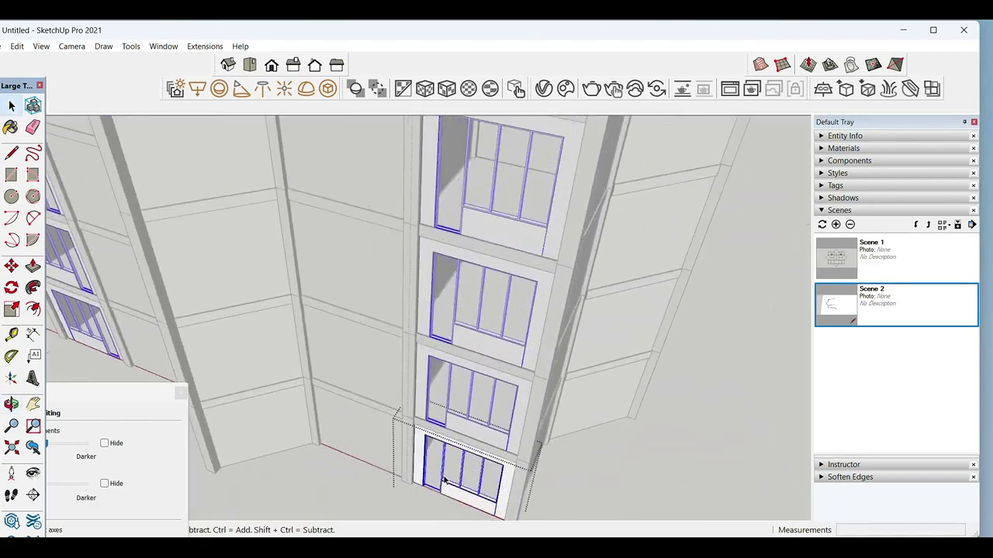
{"action": "scroll", "coordinate": [434, 372], "scroll_direction": "down", "scroll_amount": 3}
{"action": "scroll", "coordinate": [460, 368], "scroll_direction": "up", "scroll_amount": 3}
{"action": "scroll", "coordinate": [538, 398], "scroll_direction": "up", "scroll_amount": 5}
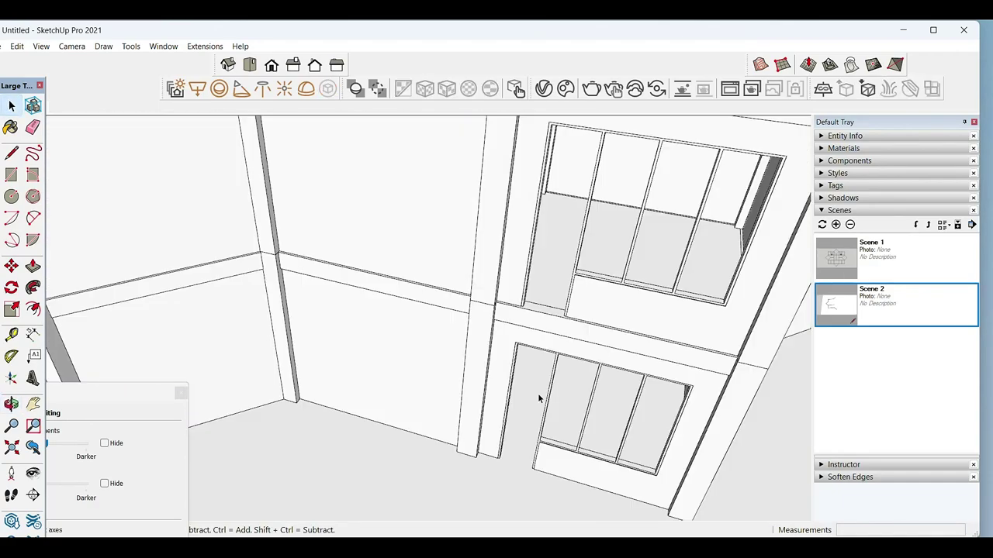
{"action": "scroll", "coordinate": [402, 401], "scroll_direction": "down", "scroll_amount": 3}
{"action": "scroll", "coordinate": [421, 393], "scroll_direction": "down", "scroll_amount": 5}
{"action": "middle_click_drag", "start_coordinate": [421, 392], "coordinate": [406, 326]}
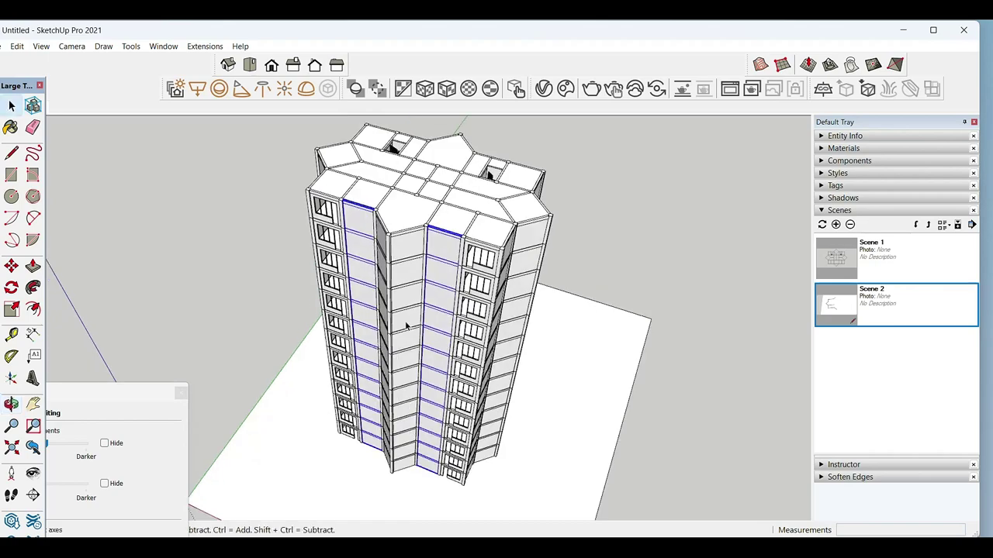
{"action": "middle_click_drag", "start_coordinate": [505, 285], "coordinate": [328, 316]}
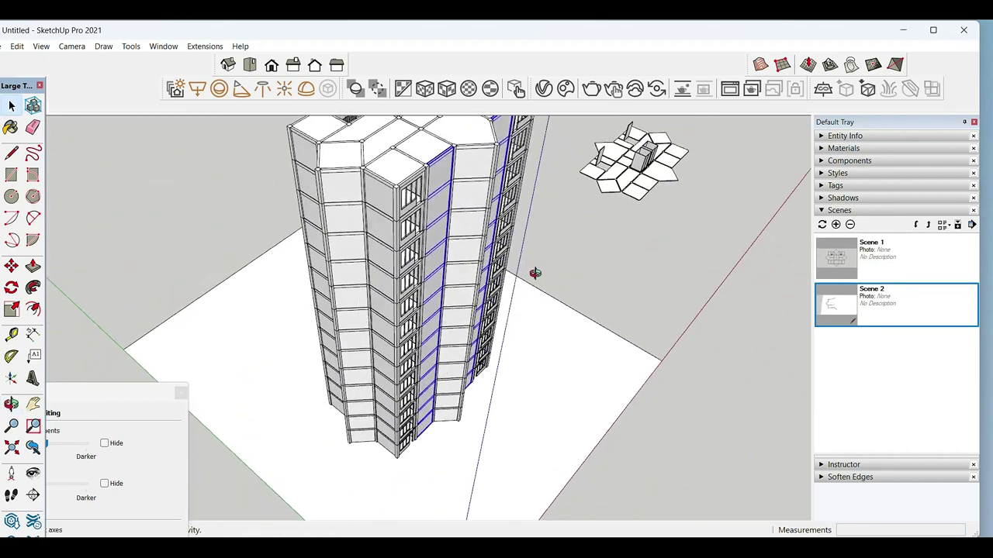
{"action": "mouse_move", "coordinate": [377, 233]}
{"action": "middle_mouse_down"}
{"action": "mouse_move", "coordinate": [252, 274]}
{"action": "mouse_move", "coordinate": [288, 284]}
{"action": "mouse_move", "coordinate": [218, 388]}
{"action": "mouse_move", "coordinate": [457, 368]}
{"action": "mouse_move", "coordinate": [437, 277]}
{"action": "middle_mouse_up"}
Step: Make the facade panel components unique
{"action": "right_click", "coordinate": [437, 277]}
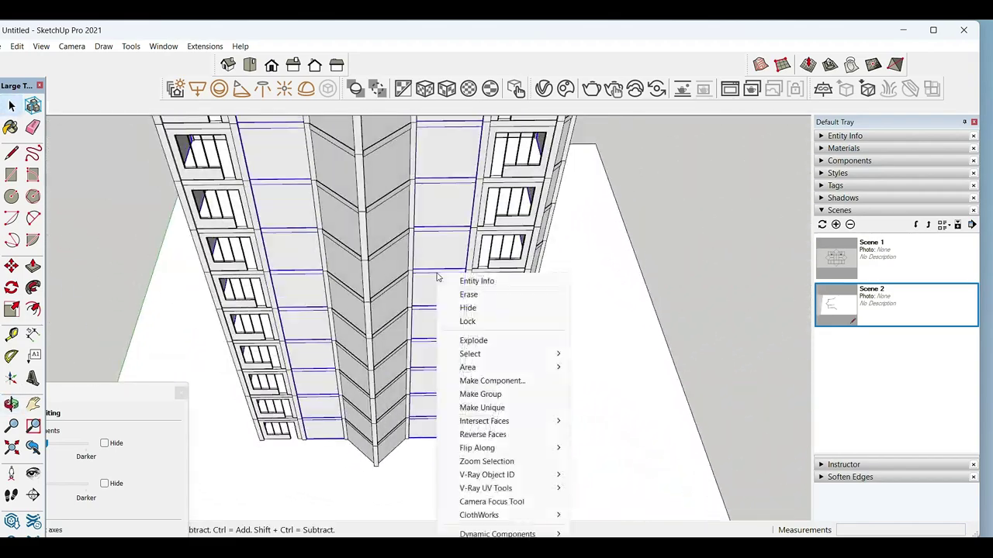
{"action": "left_click", "coordinate": [473, 412]}
{"action": "mouse_move", "coordinate": [473, 411]}
{"action": "middle_mouse_down"}
{"action": "mouse_move", "coordinate": [380, 273]}
{"action": "mouse_move", "coordinate": [346, 306]}
{"action": "mouse_move", "coordinate": [449, 282]}
{"action": "mouse_move", "coordinate": [374, 296]}
{"action": "mouse_move", "coordinate": [626, 287]}
{"action": "mouse_move", "coordinate": [373, 266]}
{"action": "mouse_move", "coordinate": [564, 320]}
{"action": "middle_mouse_up"}
{"action": "mouse_move", "coordinate": [326, 291]}
{"action": "middle_mouse_down"}
{"action": "mouse_move", "coordinate": [432, 284]}
{"action": "mouse_move", "coordinate": [411, 322]}
{"action": "mouse_move", "coordinate": [755, 339]}
{"action": "mouse_move", "coordinate": [364, 266]}
{"action": "mouse_move", "coordinate": [376, 233]}
{"action": "middle_mouse_up"}
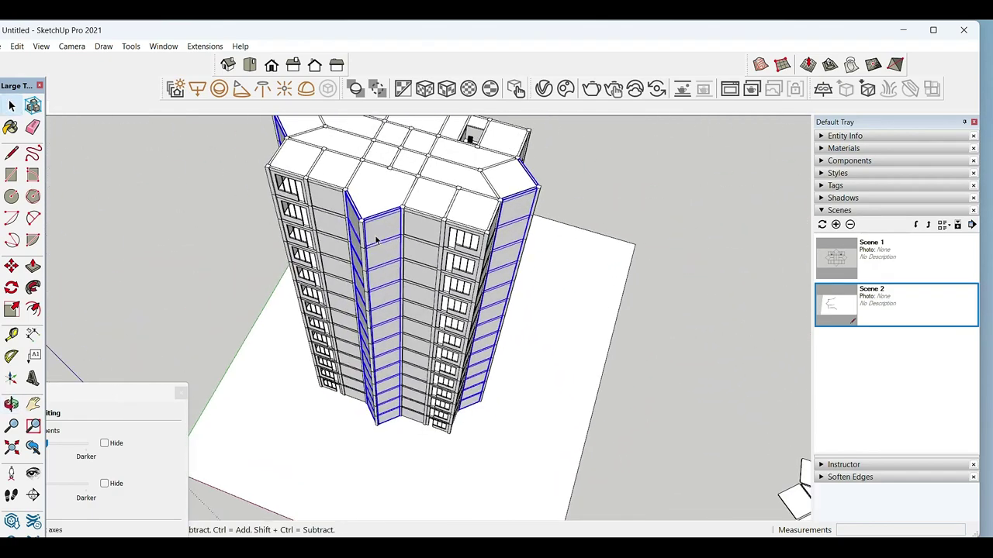
{"action": "right_click", "coordinate": [378, 238]}
{"action": "left_click", "coordinate": [424, 372]}
Step: Select the panels of one facade column and make them unique
{"action": "mouse_move", "coordinate": [424, 371]}
{"action": "middle_mouse_down"}
{"action": "mouse_move", "coordinate": [344, 293]}
{"action": "mouse_move", "coordinate": [390, 328]}
{"action": "mouse_move", "coordinate": [377, 222]}
{"action": "middle_mouse_up"}
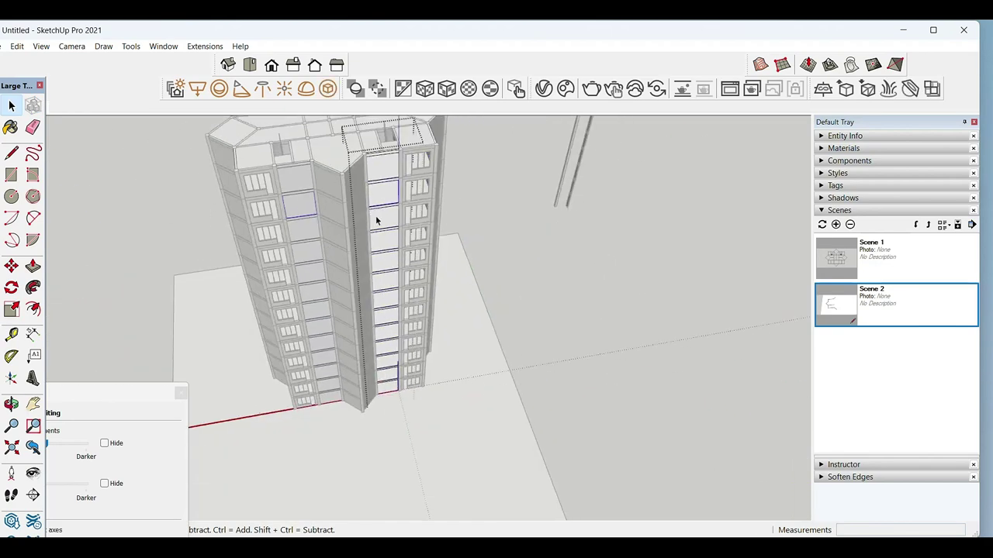
{"action": "left_click_drag", "start_coordinate": [356, 136], "coordinate": [436, 434]}
{"action": "scroll", "coordinate": [380, 293], "scroll_direction": "up", "scroll_amount": 2}
{"action": "right_click", "coordinate": [380, 293]}
{"action": "left_click", "coordinate": [434, 386]}
Step: Begin a Tape Measure guide from the blank panel's edge
{"action": "middle_click_drag", "start_coordinate": [434, 385], "coordinate": [325, 333]}
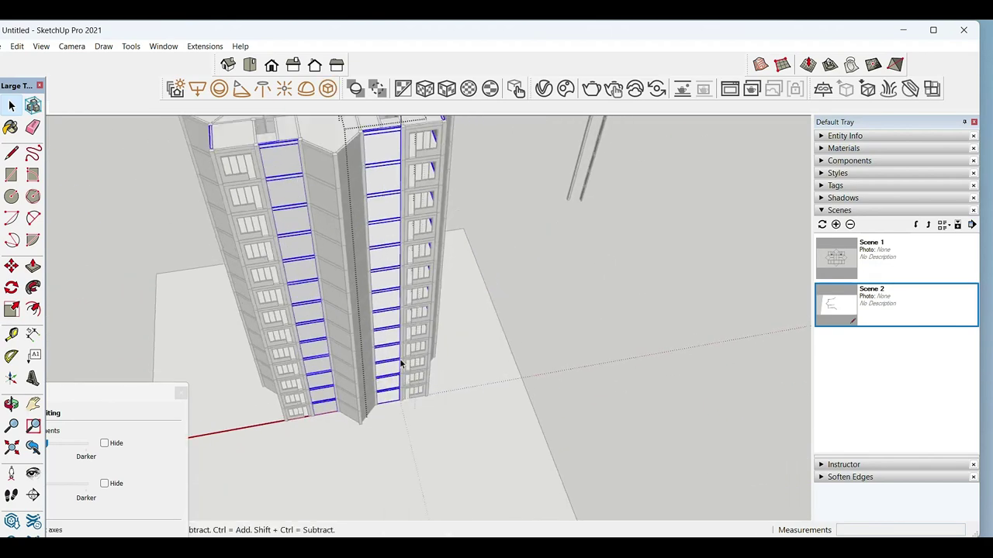
{"action": "scroll", "coordinate": [324, 334], "scroll_direction": "up", "scroll_amount": 5}
{"action": "key", "text": "t"}
{"action": "scroll", "coordinate": [342, 339], "scroll_direction": "up", "scroll_amount": 3}
{"action": "left_click", "coordinate": [309, 239]}
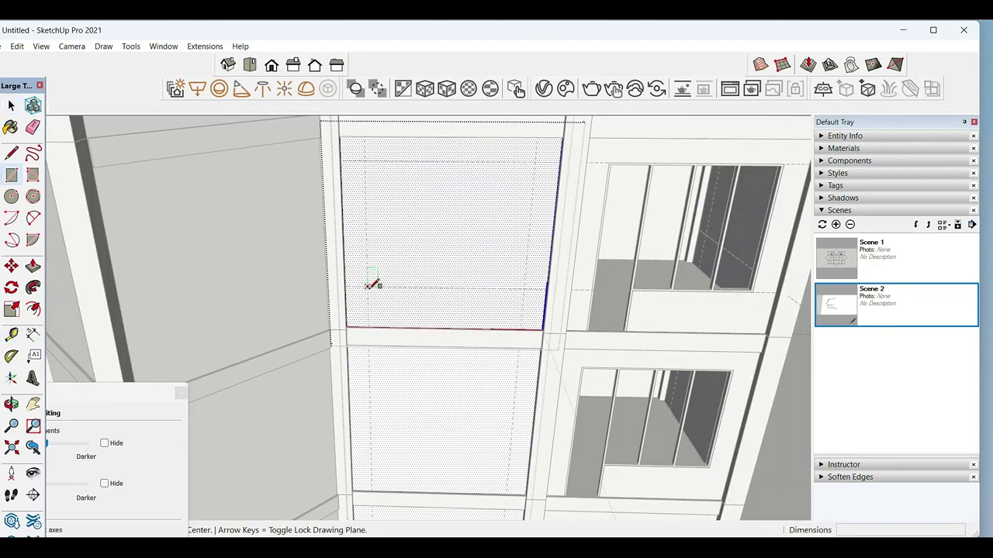
Step: Finish the rectangle on the facade panel and recess its face 150 mm
{"action": "left_click", "coordinate": [529, 170]}
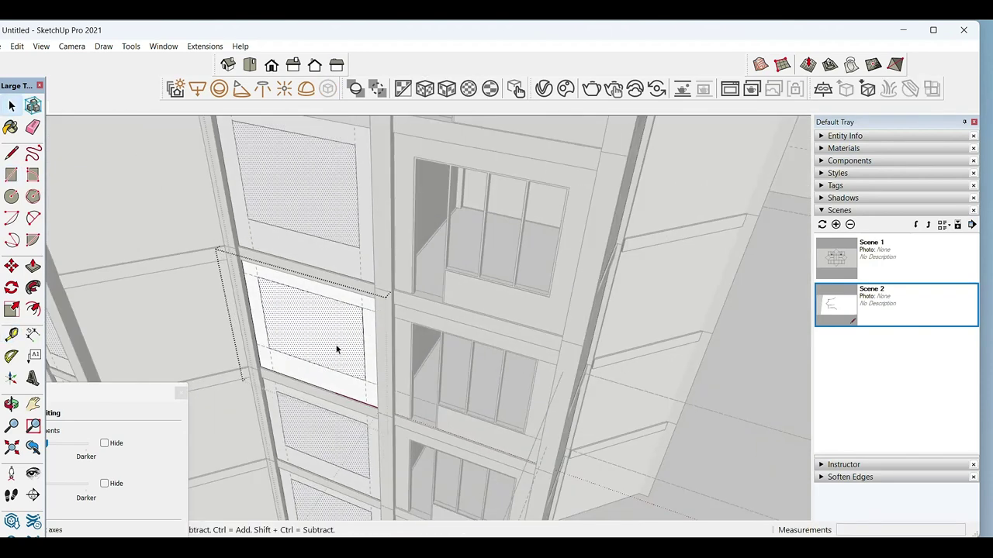
{"action": "double_click", "coordinate": [335, 352]}
{"action": "key", "text": "space"}
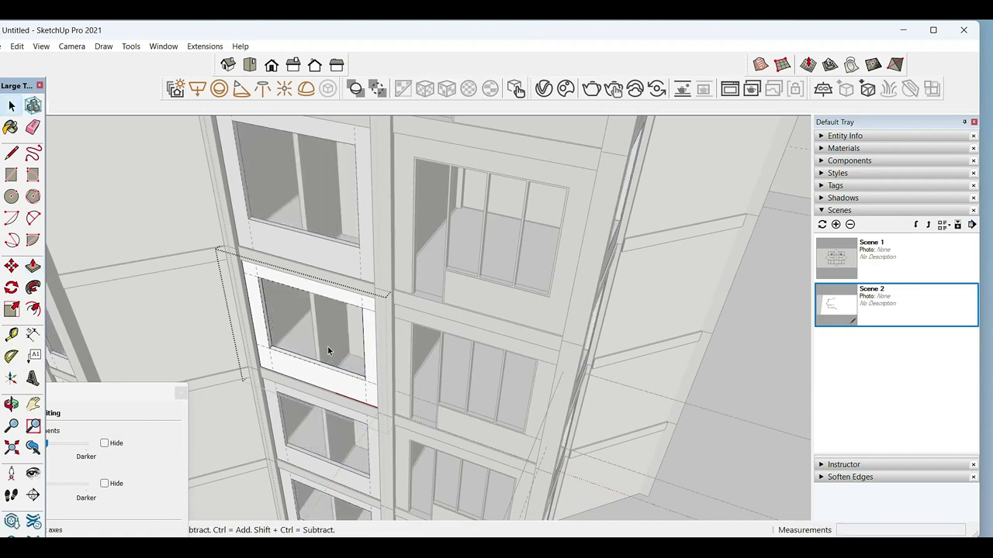
{"action": "scroll", "coordinate": [222, 328], "scroll_direction": "up", "scroll_amount": 5}
{"action": "scroll", "coordinate": [222, 328], "scroll_direction": "up", "scroll_amount": 2}
Step: Move the vertical board to its new position and set its thickness
{"action": "key", "text": "m"}
{"action": "left_click", "coordinate": [218, 330]}
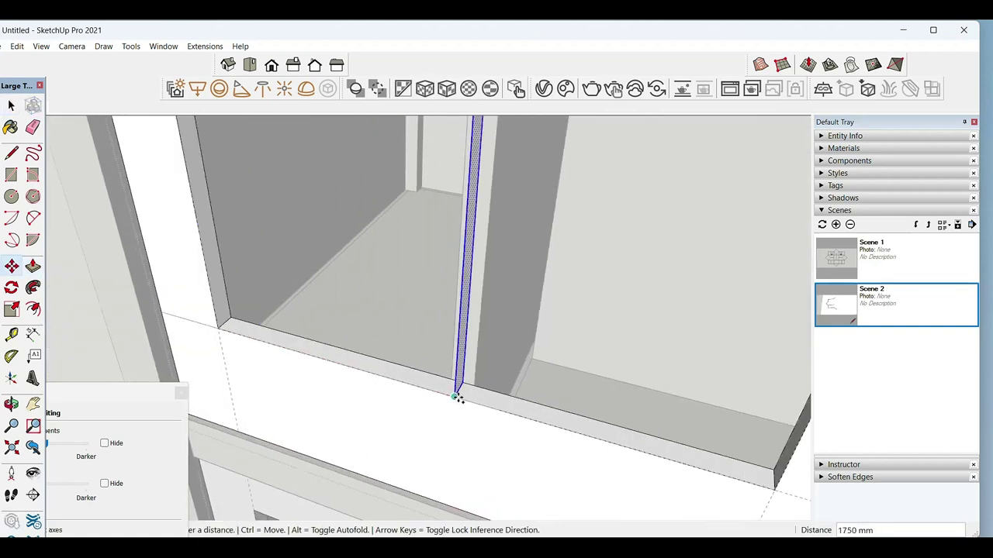
{"action": "left_click", "coordinate": [475, 403]}
{"action": "key", "text": "p"}
{"action": "scroll", "coordinate": [572, 354], "scroll_direction": "up", "scroll_amount": 3}
{"action": "left_click", "coordinate": [583, 370]}
{"action": "key", "text": "space"}
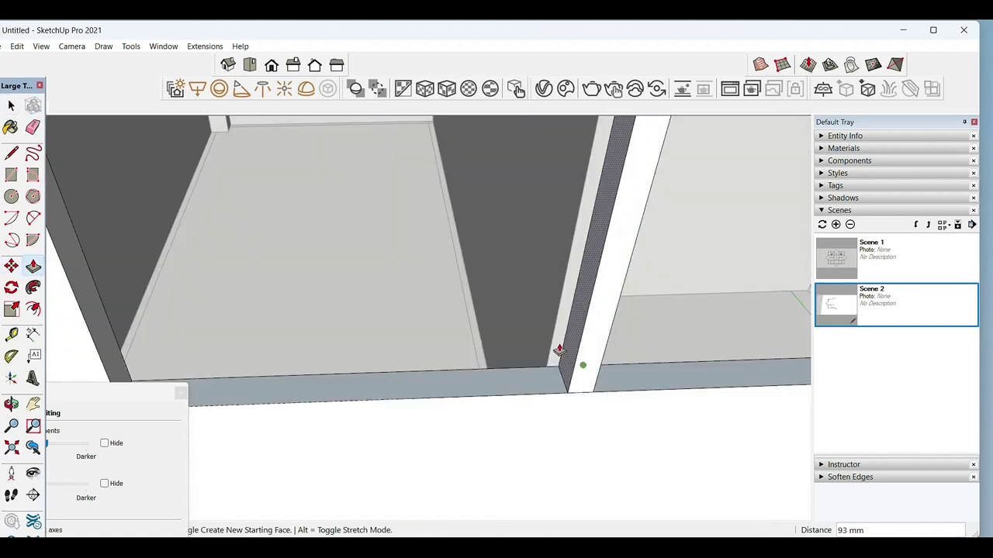
Step: Push the two narrow strip faces out from the wall, typing the distance for the first
{"action": "middle_click_drag", "start_coordinate": [559, 350], "coordinate": [376, 397]}
{"action": "left_click_drag", "start_coordinate": [375, 397], "coordinate": [395, 405]}
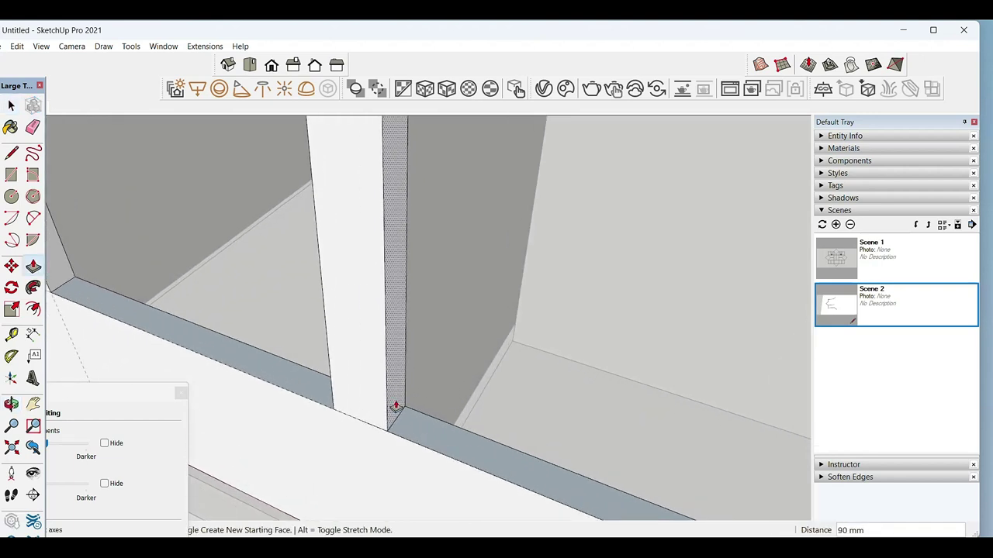
{"action": "type", "text": "00"}
{"action": "key", "text": "Return"}
{"action": "key", "text": "space"}
{"action": "mouse_move", "coordinate": [396, 408]}
{"action": "middle_mouse_down"}
{"action": "mouse_move", "coordinate": [509, 417]}
{"action": "mouse_move", "coordinate": [612, 332]}
{"action": "mouse_move", "coordinate": [411, 178]}
{"action": "middle_mouse_up"}
{"action": "left_click", "coordinate": [612, 336]}
{"action": "left_click", "coordinate": [587, 349]}
Step: Draw a rectangle across the left opening, then delete its face to reopen the hole
{"action": "key", "text": "e"}
{"action": "middle_click_drag", "start_coordinate": [434, 411], "coordinate": [334, 406]}
{"action": "key", "text": "r"}
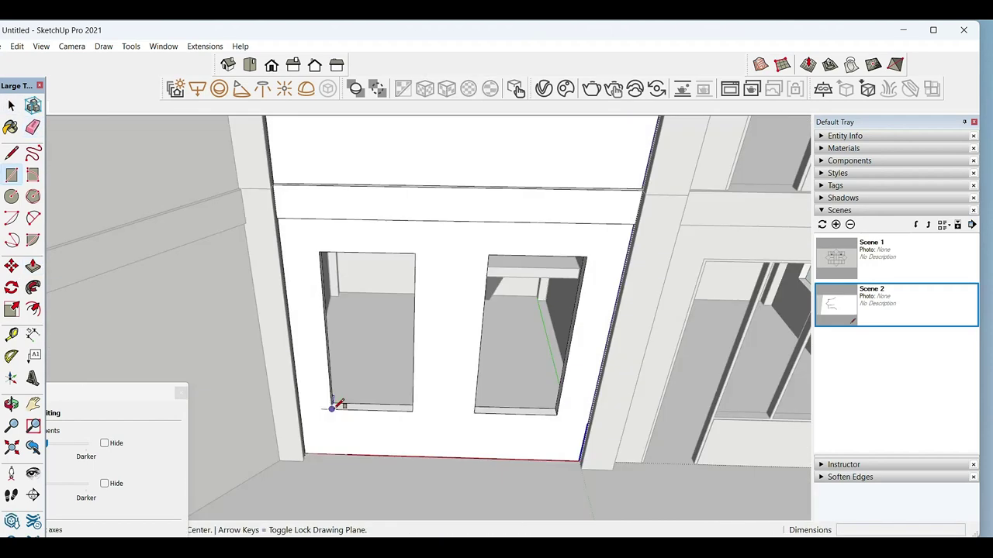
{"action": "left_click", "coordinate": [416, 253]}
{"action": "key", "text": "space"}
{"action": "middle_click_drag", "start_coordinate": [415, 253], "coordinate": [332, 415]}
{"action": "left_click", "coordinate": [376, 392]}
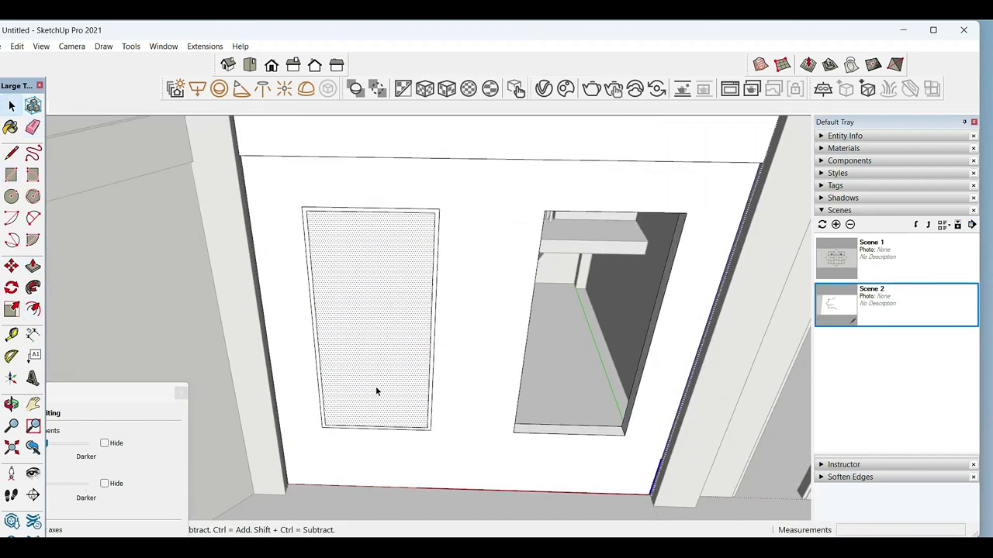
{"action": "key", "text": "Delete"}
Step: Draw a rectangle inside the opening and delete its inner face to leave a frame border
{"action": "key", "text": "m"}
{"action": "scroll", "coordinate": [375, 390], "scroll_direction": "up", "scroll_amount": 4}
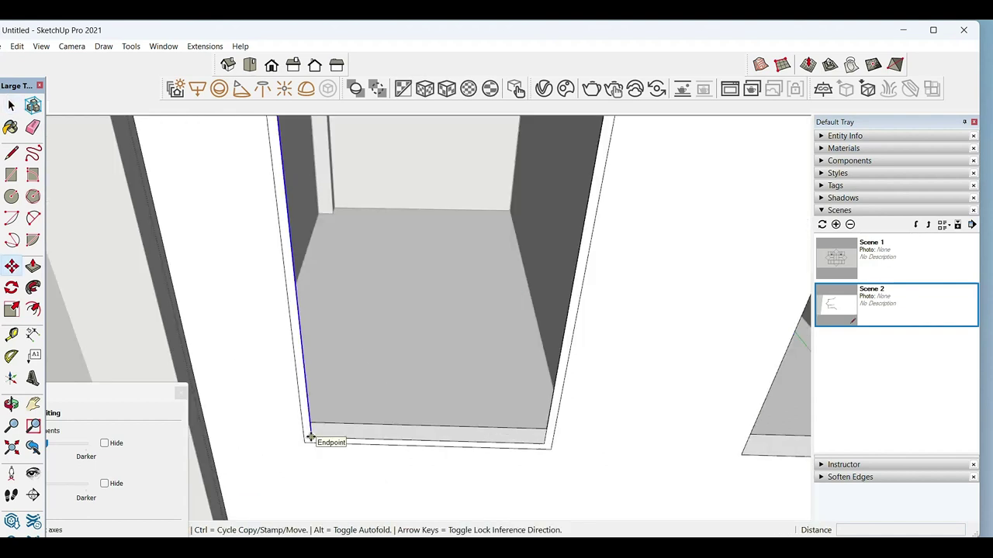
{"action": "scroll", "coordinate": [426, 440], "scroll_direction": "up", "scroll_amount": 2}
{"action": "key", "text": "space"}
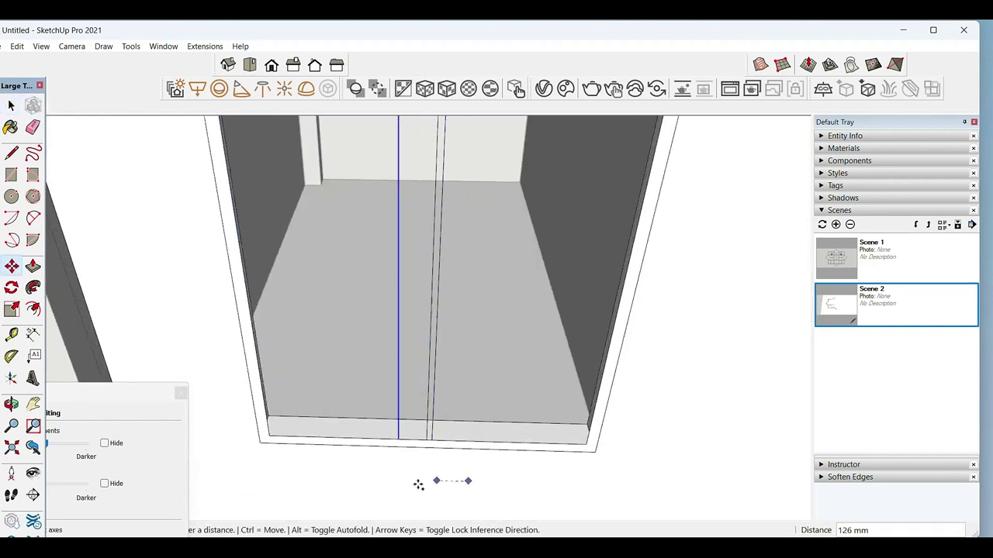
{"action": "scroll", "coordinate": [396, 463], "scroll_direction": "up", "scroll_amount": 2}
{"action": "key", "text": "r"}
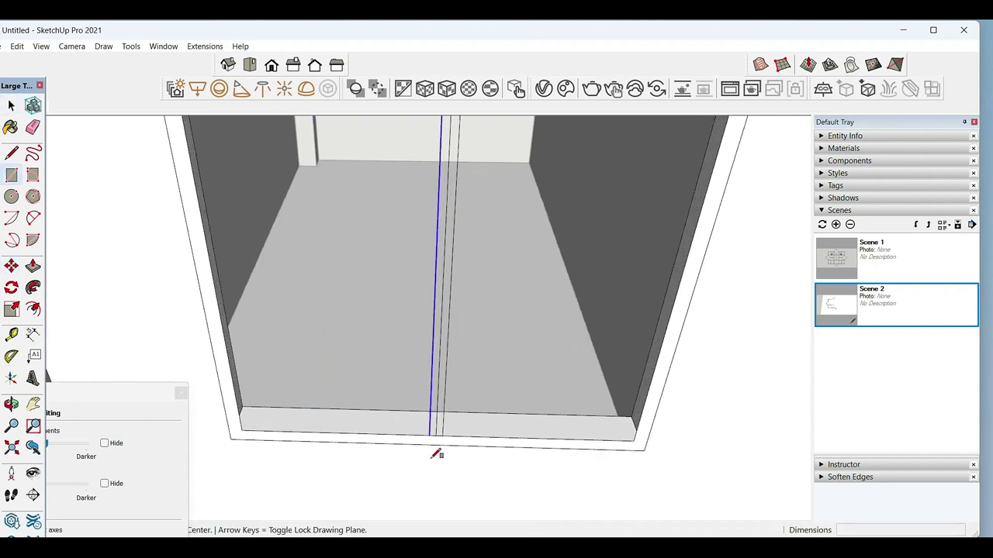
{"action": "middle_click_drag", "start_coordinate": [429, 442], "coordinate": [449, 257]}
{"action": "left_click", "coordinate": [439, 256]}
{"action": "key", "text": "space"}
{"action": "left_click", "coordinate": [448, 293]}
{"action": "key", "text": "Delete"}
Step: Erase the leftover rectangle face and push the frame rim 140 mm deep
{"action": "left_click", "coordinate": [416, 273]}
{"action": "key", "text": "Delete"}
{"action": "scroll", "coordinate": [441, 252], "scroll_direction": "up", "scroll_amount": 2}
{"action": "key", "text": "e"}
{"action": "mouse_move", "coordinate": [440, 245]}
{"action": "middle_mouse_down"}
{"action": "mouse_move", "coordinate": [424, 479]}
{"action": "mouse_move", "coordinate": [420, 458]}
{"action": "mouse_move", "coordinate": [288, 467]}
{"action": "mouse_move", "coordinate": [328, 421]}
{"action": "mouse_move", "coordinate": [330, 432]}
{"action": "middle_mouse_up"}
{"action": "key", "text": "space"}
{"action": "type", "text": "p"}
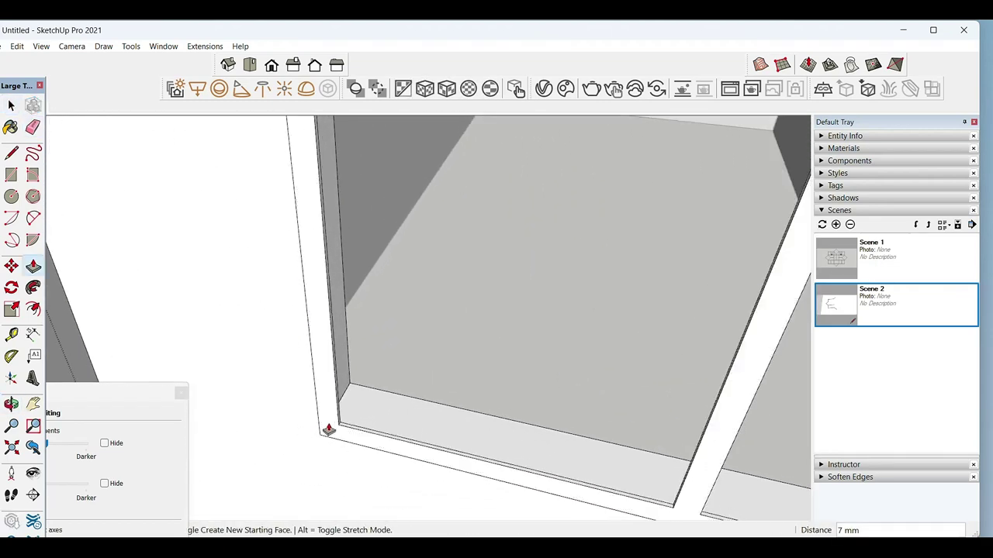
{"action": "type", "text": "140"}
{"action": "key", "text": "Return"}
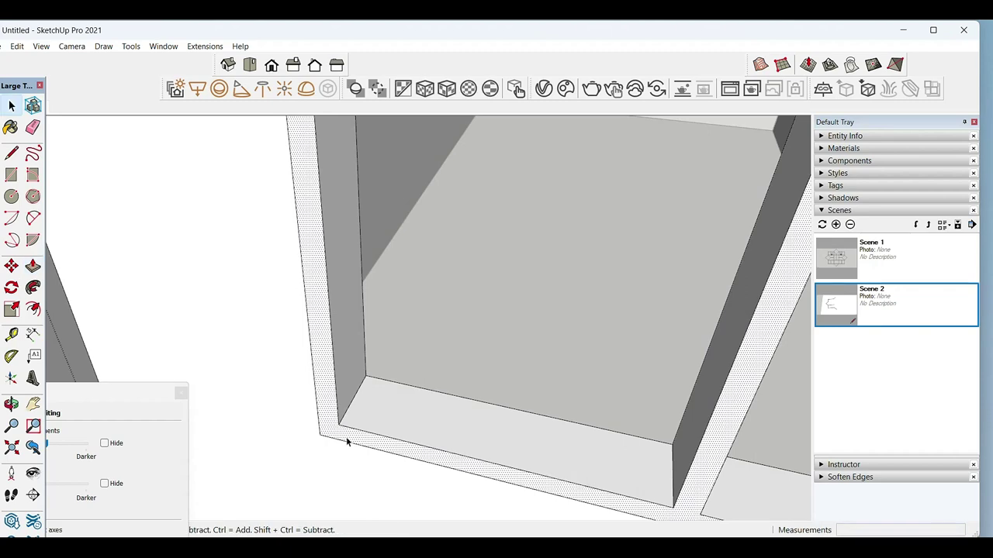
{"action": "key", "text": "p"}
{"action": "mouse_move", "coordinate": [378, 404]}
{"action": "middle_mouse_down"}
{"action": "mouse_move", "coordinate": [505, 436]}
{"action": "mouse_move", "coordinate": [397, 419]}
{"action": "middle_mouse_up"}
Step: Group the inner frame and draw a rectangle for the right pane
{"action": "triple_click", "coordinate": [396, 419]}
{"action": "right_click", "coordinate": [397, 419]}
{"action": "left_click", "coordinate": [438, 287]}
{"action": "key", "text": "r"}
{"action": "scroll", "coordinate": [400, 425], "scroll_direction": "down", "scroll_amount": 3}
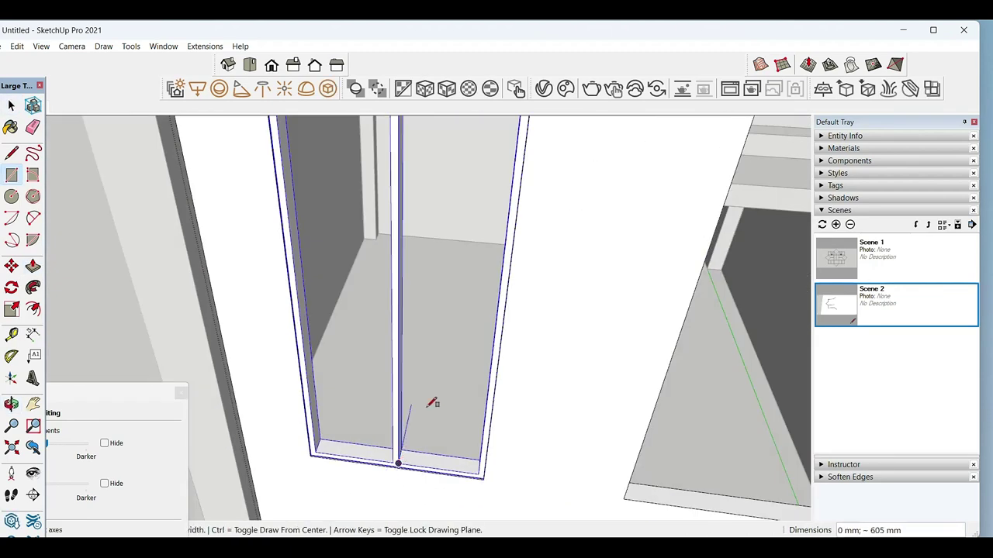
{"action": "left_click", "coordinate": [476, 241]}
{"action": "key", "text": "space"}
{"action": "scroll", "coordinate": [426, 311], "scroll_direction": "up", "scroll_amount": 3}
{"action": "left_click", "coordinate": [428, 328]}
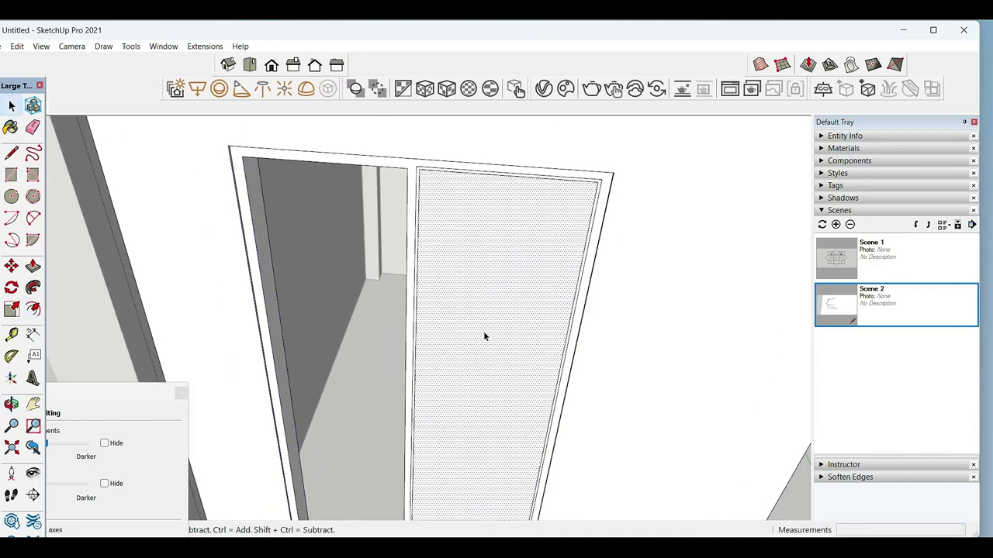
Step: Offset an inset outline in the pane, push it in 35 mm, and group the glass pane
{"action": "key", "text": "p"}
{"action": "mouse_move", "coordinate": [464, 373]}
{"action": "middle_mouse_down"}
{"action": "mouse_move", "coordinate": [455, 400]}
{"action": "mouse_move", "coordinate": [432, 383]}
{"action": "middle_mouse_up"}
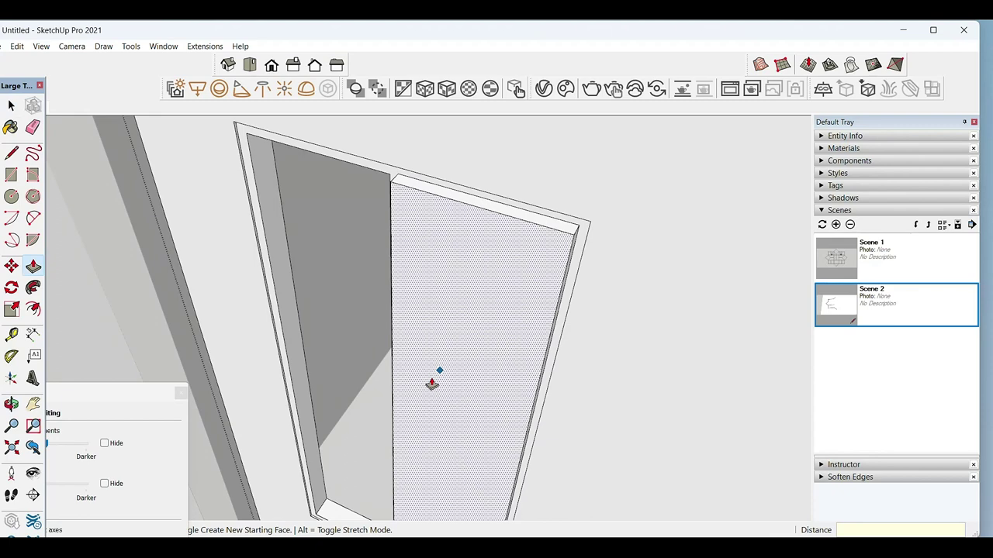
{"action": "key", "text": "f"}
{"action": "left_click", "coordinate": [394, 344]}
{"action": "left_click", "coordinate": [435, 377]}
{"action": "key", "text": "space"}
{"action": "key", "text": "p"}
{"action": "double_click", "coordinate": [435, 377]}
{"action": "key", "text": "space"}
{"action": "triple_click", "coordinate": [443, 346]}
{"action": "right_click", "coordinate": [409, 218]}
{"action": "left_click", "coordinate": [455, 325]}
Step: Trim the frame with the pane group using Solid Tools Trim
{"action": "scroll", "coordinate": [644, 392], "scroll_direction": "up", "scroll_amount": 5}
{"action": "scroll", "coordinate": [564, 412], "scroll_direction": "up", "scroll_amount": 3}
{"action": "scroll", "coordinate": [564, 412], "scroll_direction": "up", "scroll_amount": 2}
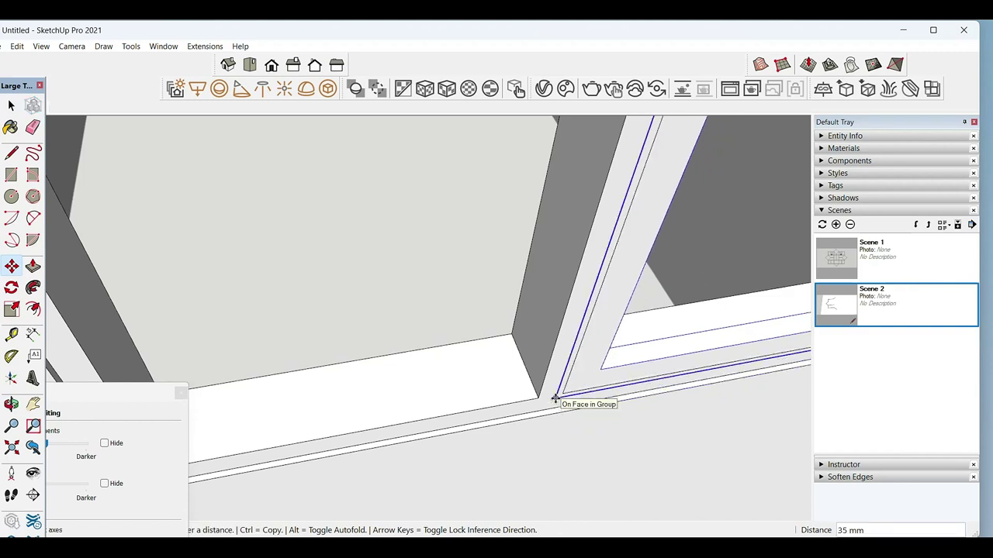
{"action": "key", "text": "space"}
{"action": "scroll", "coordinate": [565, 417], "scroll_direction": "down", "scroll_amount": 3}
{"action": "right_click", "coordinate": [460, 356]}
{"action": "mouse_move", "coordinate": [501, 242]}
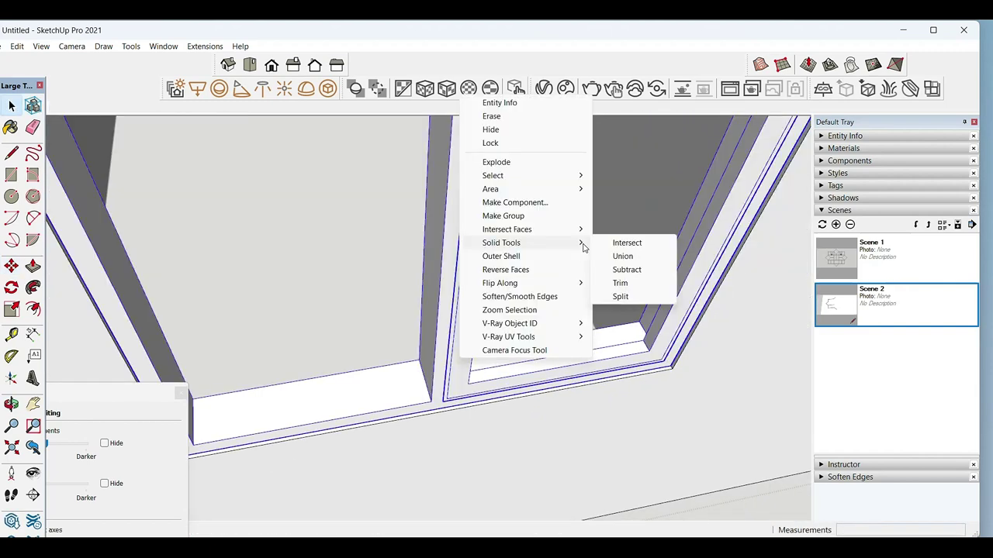
{"action": "left_click", "coordinate": [632, 284]}
Step: Draw the left sash rectangle from the frame's bottom corner to its top corner
{"action": "scroll", "coordinate": [455, 344], "scroll_direction": "down", "scroll_amount": 3}
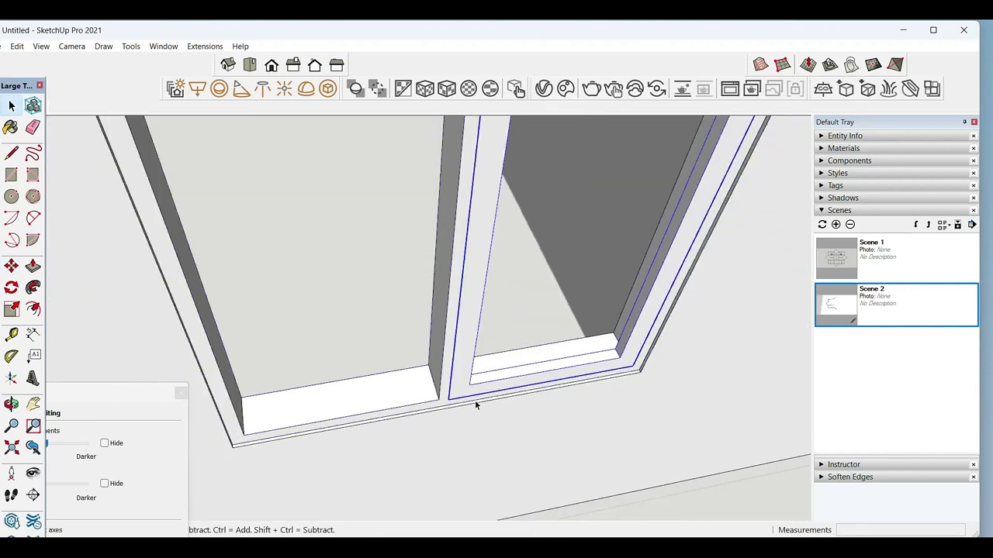
{"action": "scroll", "coordinate": [457, 344], "scroll_direction": "down", "scroll_amount": 3}
{"action": "middle_click_drag", "start_coordinate": [458, 344], "coordinate": [447, 428]}
{"action": "scroll", "coordinate": [444, 428], "scroll_direction": "down", "scroll_amount": 2}
{"action": "scroll", "coordinate": [442, 428], "scroll_direction": "up", "scroll_amount": 3}
{"action": "key", "text": "r"}
{"action": "left_click", "coordinate": [441, 424]}
{"action": "scroll", "coordinate": [465, 388], "scroll_direction": "down", "scroll_amount": 1}
{"action": "scroll", "coordinate": [466, 372], "scroll_direction": "down", "scroll_amount": 3}
{"action": "key", "text": "space"}
{"action": "scroll", "coordinate": [387, 403], "scroll_direction": "down", "scroll_amount": 2}
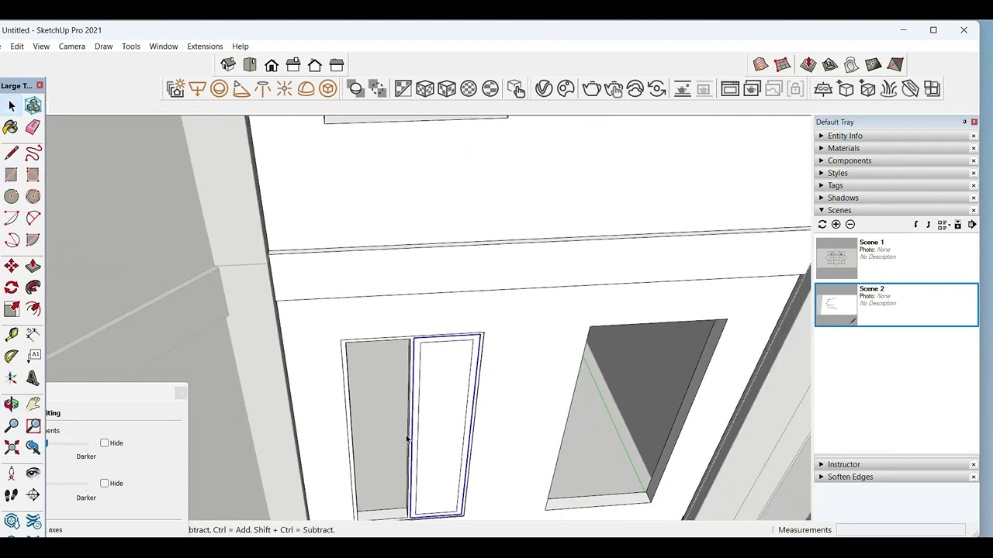
{"action": "scroll", "coordinate": [380, 438], "scroll_direction": "up", "scroll_amount": 2}
{"action": "scroll", "coordinate": [380, 438], "scroll_direction": "up", "scroll_amount": 2}
{"action": "key", "text": "r"}
{"action": "left_click", "coordinate": [342, 491]}
{"action": "scroll", "coordinate": [388, 372], "scroll_direction": "down", "scroll_amount": 1}
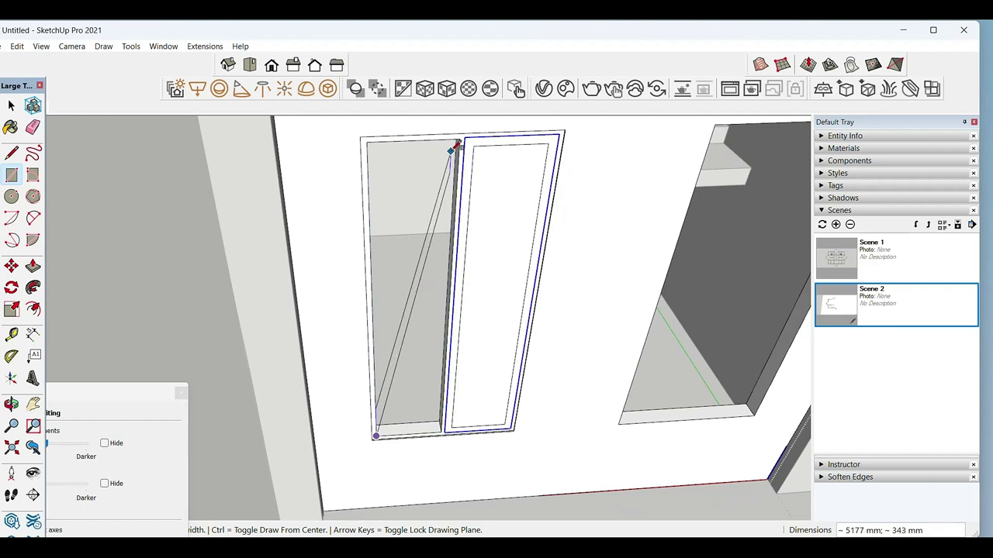
{"action": "left_click", "coordinate": [461, 138]}
{"action": "key", "text": "space"}
Step: Paint the sash panes Translucent Glass Gray and reverse the glass faces
{"action": "key", "text": "b"}
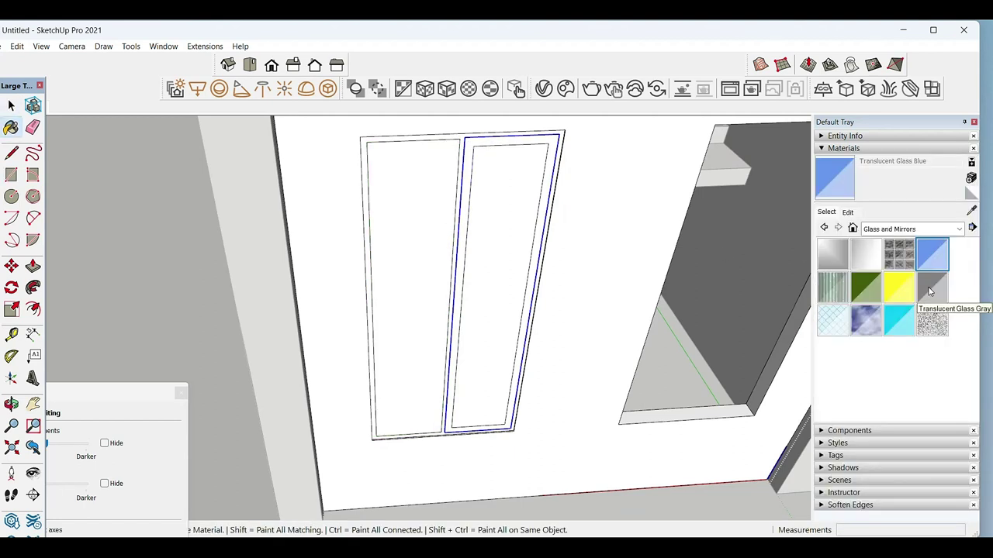
{"action": "left_click", "coordinate": [451, 300]}
{"action": "left_click", "coordinate": [451, 300]}
{"action": "scroll", "coordinate": [446, 310], "scroll_direction": "up", "scroll_amount": 2}
{"action": "key", "text": "space"}
{"action": "right_click", "coordinate": [508, 335]}
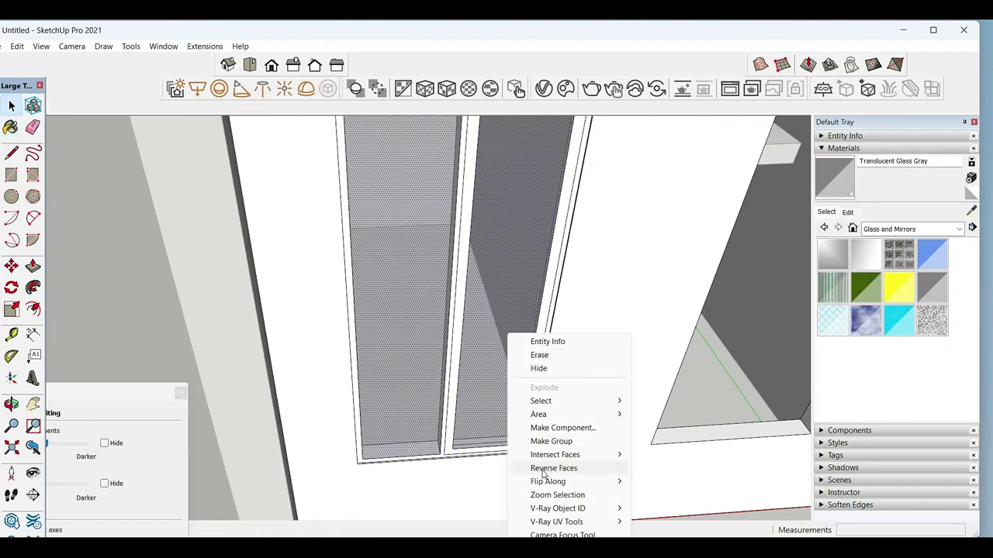
{"action": "right_click", "coordinate": [487, 323]}
{"action": "left_click", "coordinate": [532, 454]}
Step: Group the two glass sashes together into one window
{"action": "left_click", "coordinate": [404, 398]}
{"action": "left_click", "coordinate": [491, 397], "text": "ctrl"}
{"action": "right_click", "coordinate": [492, 397]}
{"action": "left_click", "coordinate": [533, 267]}
{"action": "scroll", "coordinate": [497, 456], "scroll_direction": "up", "scroll_amount": 2}
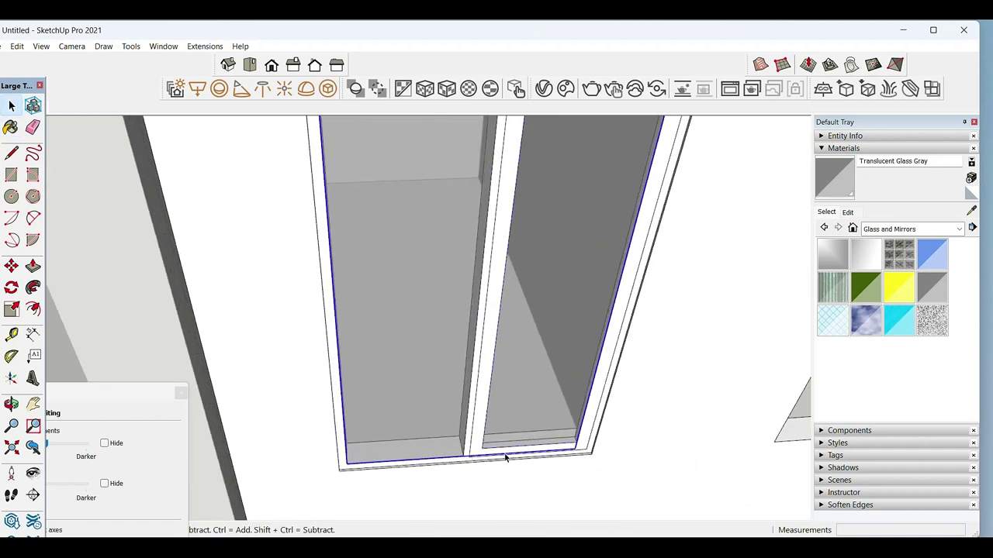
{"action": "scroll", "coordinate": [503, 435], "scroll_direction": "up", "scroll_amount": 2}
{"action": "scroll", "coordinate": [383, 441], "scroll_direction": "up", "scroll_amount": 2}
Step: Copy the finished window into the right-hand opening
{"action": "key", "text": "m"}
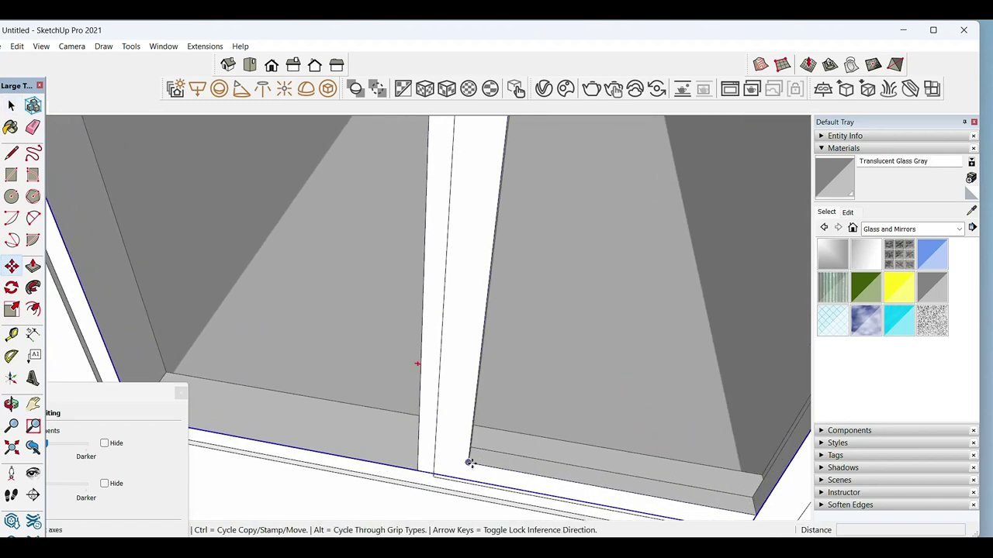
{"action": "left_click", "coordinate": [470, 463]}
{"action": "scroll", "coordinate": [449, 461], "scroll_direction": "up", "scroll_amount": 3}
{"action": "scroll", "coordinate": [444, 460], "scroll_direction": "down", "scroll_amount": 2}
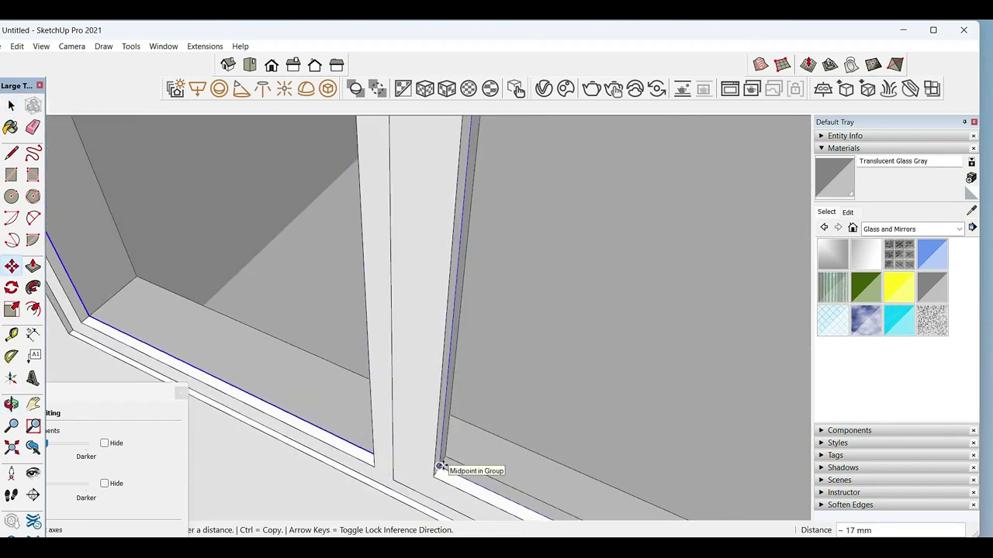
{"action": "key", "text": "space"}
{"action": "scroll", "coordinate": [452, 468], "scroll_direction": "down", "scroll_amount": 4}
{"action": "scroll", "coordinate": [305, 435], "scroll_direction": "up", "scroll_amount": 2}
{"action": "key", "text": "m"}
{"action": "scroll", "coordinate": [306, 435], "scroll_direction": "up", "scroll_amount": 1}
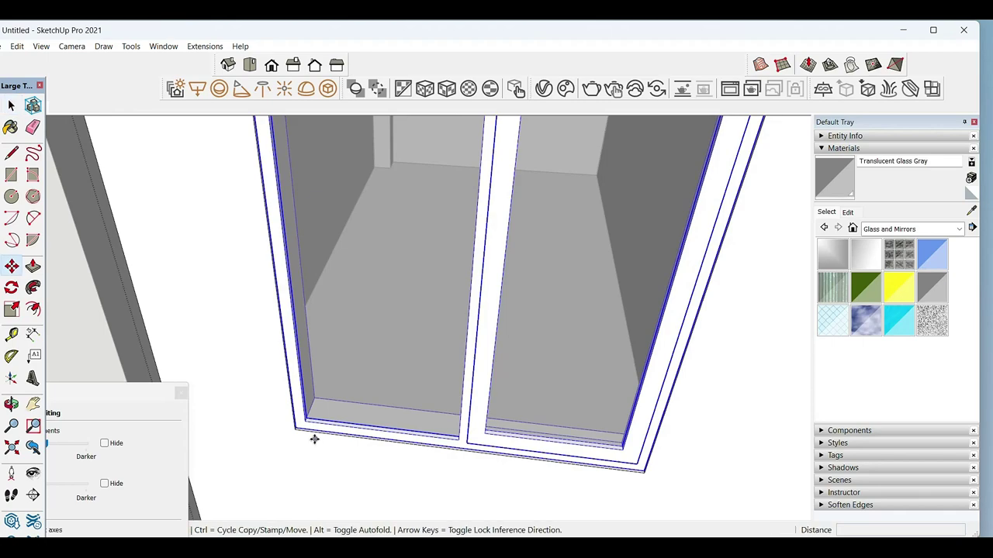
{"action": "scroll", "coordinate": [304, 439], "scroll_direction": "up", "scroll_amount": 1}
{"action": "scroll", "coordinate": [288, 422], "scroll_direction": "up", "scroll_amount": 1}
{"action": "left_click", "coordinate": [288, 421]}
{"action": "scroll", "coordinate": [349, 450], "scroll_direction": "down", "scroll_amount": 1}
{"action": "scroll", "coordinate": [398, 421], "scroll_direction": "down", "scroll_amount": 4}
{"action": "scroll", "coordinate": [437, 443], "scroll_direction": "up", "scroll_amount": 4}
{"action": "left_click", "coordinate": [448, 442]}
Step: Flip the copied window along the red axis
{"action": "key", "text": "space"}
{"action": "scroll", "coordinate": [456, 467], "scroll_direction": "down", "scroll_amount": 3}
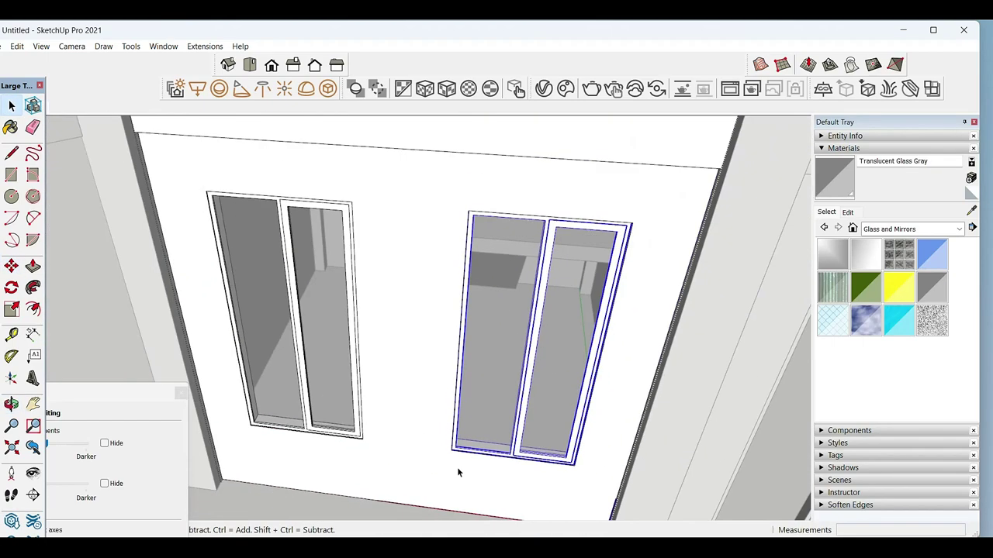
{"action": "right_click", "coordinate": [521, 349]}
{"action": "left_click", "coordinate": [698, 275]}
{"action": "scroll", "coordinate": [396, 394], "scroll_direction": "down", "scroll_amount": 2}
{"action": "scroll", "coordinate": [289, 411], "scroll_direction": "up", "scroll_amount": 5}
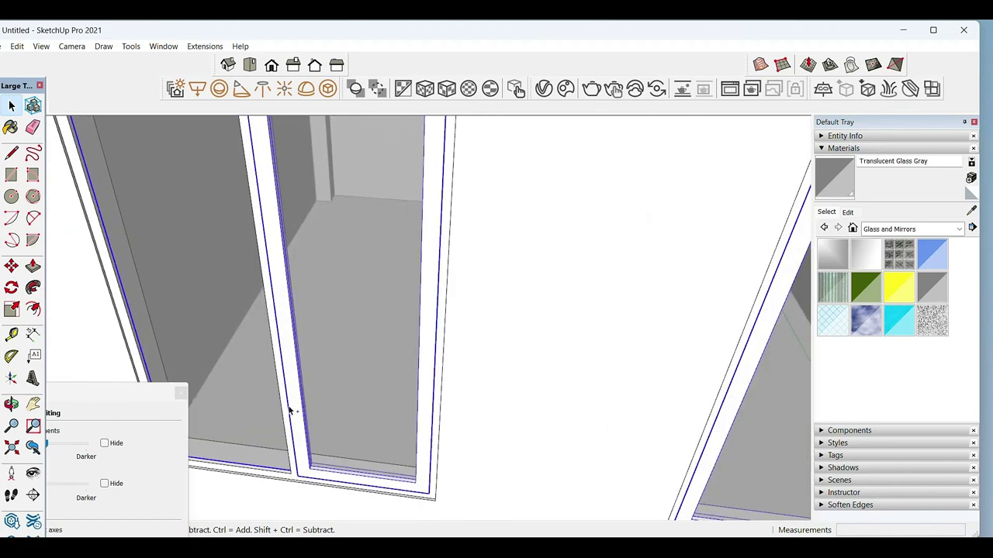
{"action": "scroll", "coordinate": [310, 379], "scroll_direction": "down", "scroll_amount": 3}
{"action": "scroll", "coordinate": [332, 230], "scroll_direction": "up", "scroll_amount": 4}
{"action": "scroll", "coordinate": [333, 238], "scroll_direction": "up", "scroll_amount": 2}
{"action": "scroll", "coordinate": [429, 295], "scroll_direction": "down", "scroll_amount": 4}
Step: Nudge the copied window so its frame snaps onto the opening edge
{"action": "key", "text": "Delete"}
{"action": "double_click", "coordinate": [432, 354]}
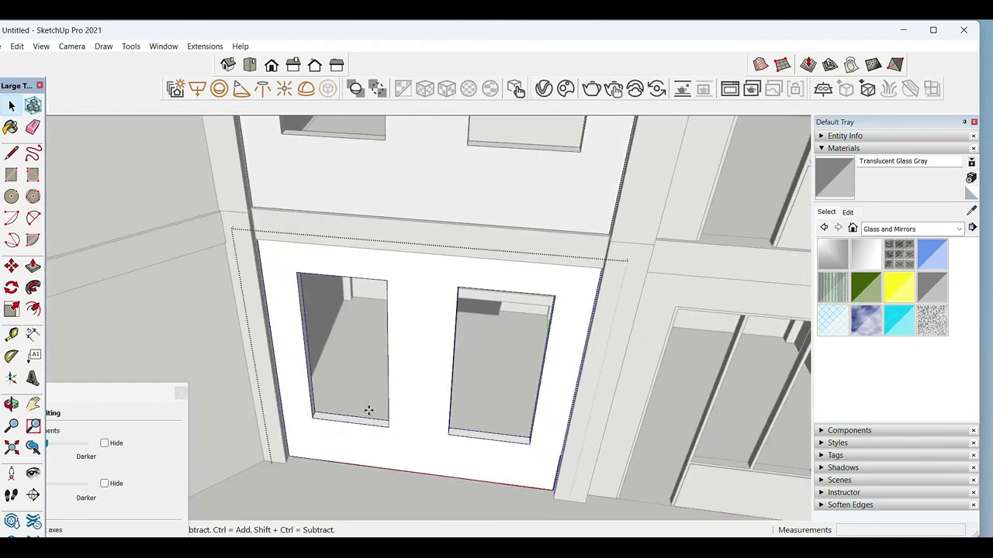
{"action": "key", "text": "ctrl+z"}
{"action": "scroll", "coordinate": [539, 447], "scroll_direction": "up", "scroll_amount": 3}
{"action": "scroll", "coordinate": [543, 450], "scroll_direction": "up", "scroll_amount": 2}
{"action": "scroll", "coordinate": [548, 456], "scroll_direction": "up", "scroll_amount": 2}
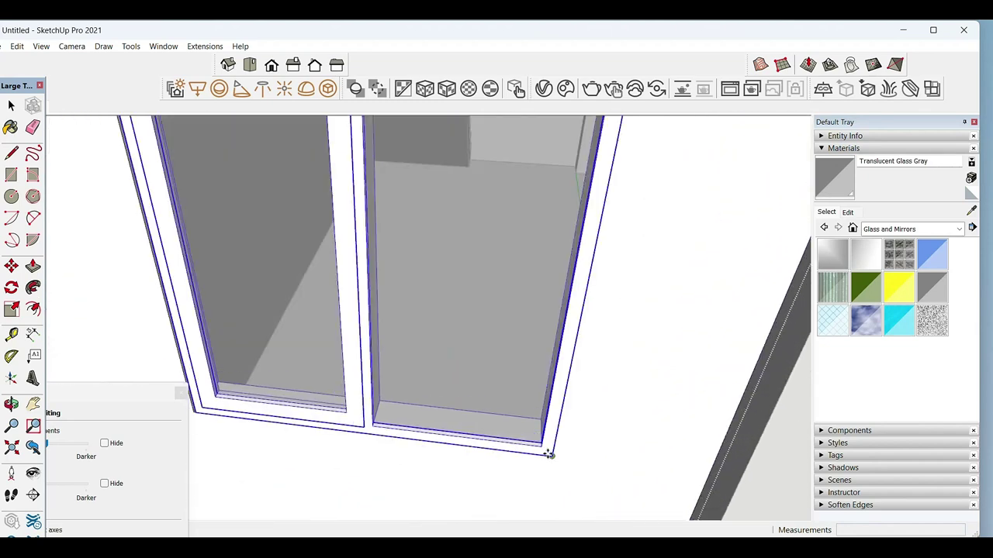
{"action": "scroll", "coordinate": [221, 407], "scroll_direction": "up", "scroll_amount": 2}
{"action": "key", "text": "space"}
{"action": "scroll", "coordinate": [221, 409], "scroll_direction": "up", "scroll_amount": 2}
{"action": "scroll", "coordinate": [249, 414], "scroll_direction": "up", "scroll_amount": 2}
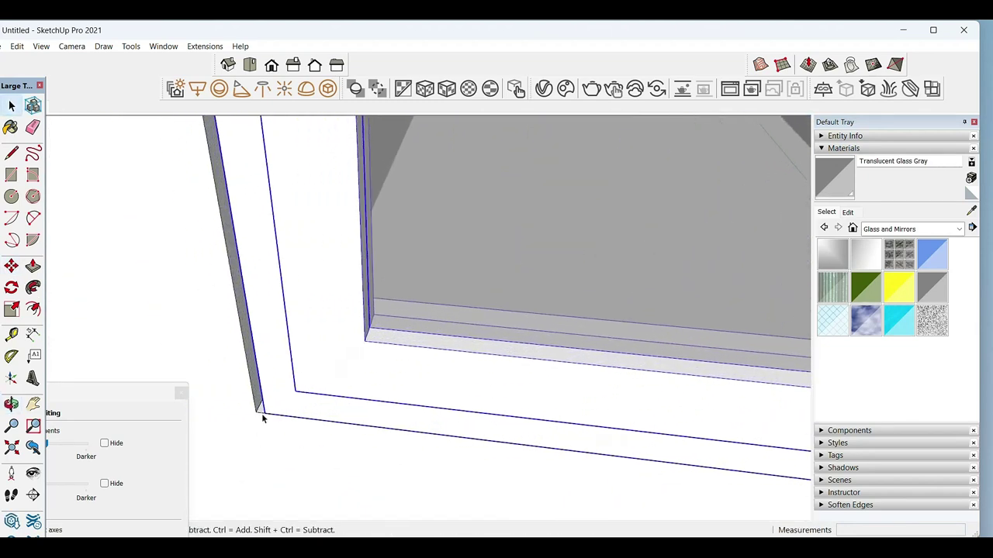
{"action": "left_click", "coordinate": [266, 414]}
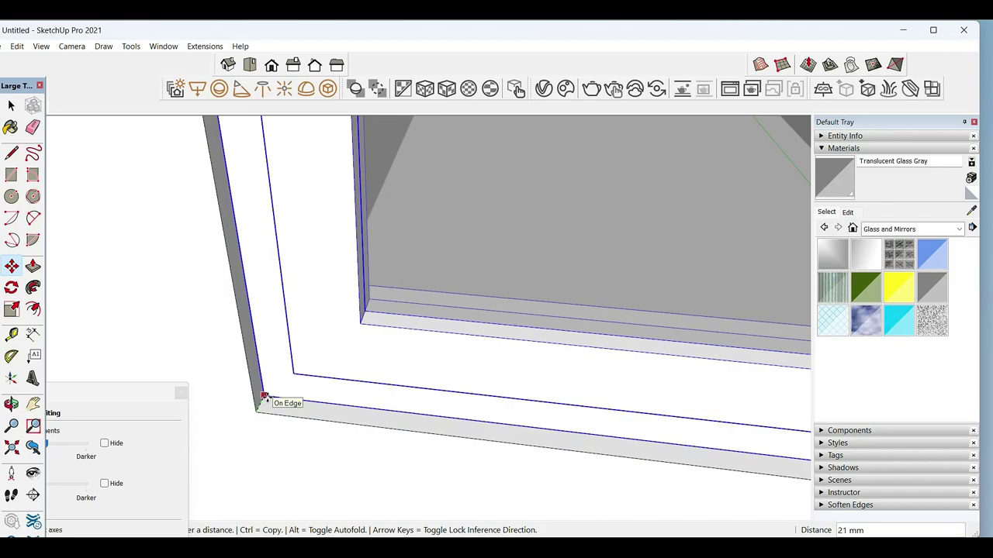
{"action": "left_click", "coordinate": [267, 402]}
{"action": "key", "text": "space"}
{"action": "scroll", "coordinate": [441, 381], "scroll_direction": "down", "scroll_amount": 3}
{"action": "scroll", "coordinate": [527, 316], "scroll_direction": "down", "scroll_amount": 3}
{"action": "scroll", "coordinate": [465, 372], "scroll_direction": "down", "scroll_amount": 3}
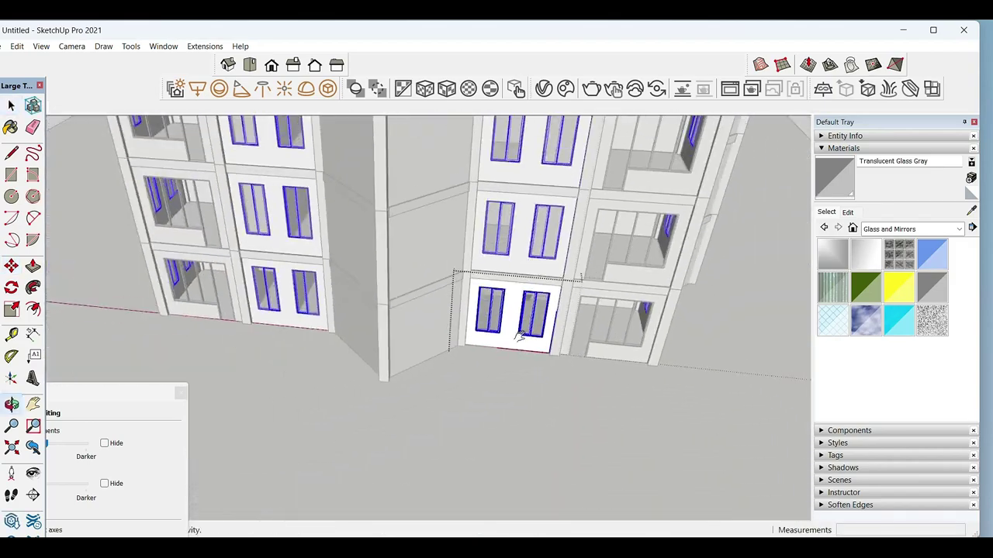
{"action": "scroll", "coordinate": [443, 402], "scroll_direction": "down", "scroll_amount": 2}
{"action": "scroll", "coordinate": [443, 402], "scroll_direction": "down", "scroll_amount": 5}
{"action": "mouse_move", "coordinate": [543, 356]}
{"action": "middle_mouse_down"}
{"action": "mouse_move", "coordinate": [589, 467]}
{"action": "mouse_move", "coordinate": [559, 413]}
{"action": "mouse_move", "coordinate": [576, 320]}
{"action": "middle_mouse_up"}
Step: Make the tower's glass side panel a unique component
{"action": "scroll", "coordinate": [559, 414], "scroll_direction": "down", "scroll_amount": 3}
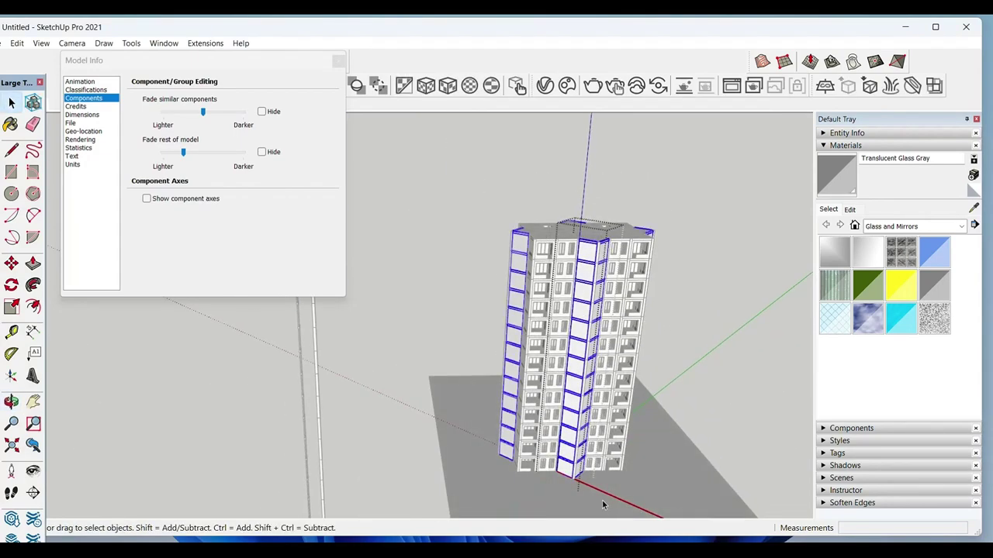
{"action": "scroll", "coordinate": [606, 508], "scroll_direction": "up", "scroll_amount": 5}
{"action": "right_click", "coordinate": [567, 150]}
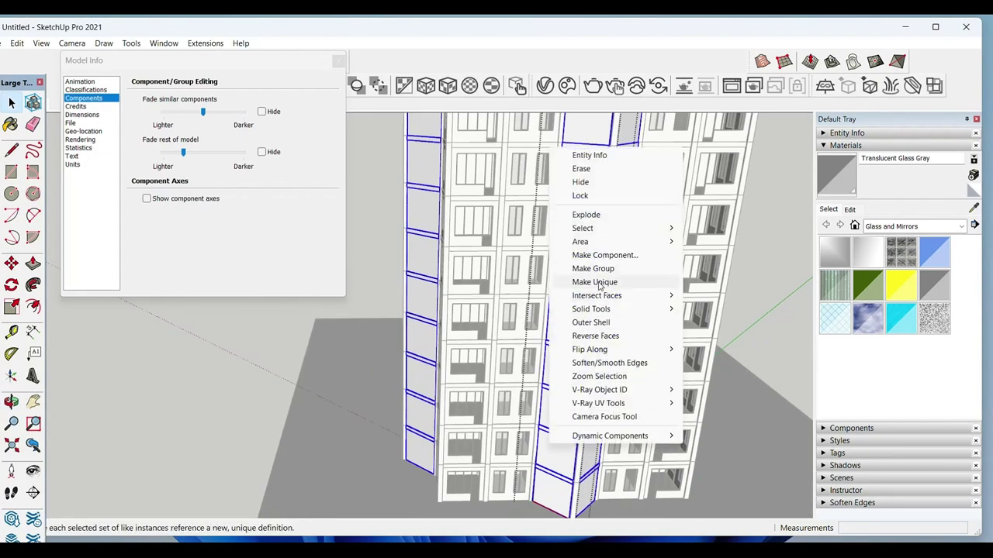
{"action": "left_click", "coordinate": [599, 282]}
Step: Zoom in on the panel face and take up the Tape Measure to lay guides
{"action": "scroll", "coordinate": [544, 409], "scroll_direction": "up", "scroll_amount": 2}
{"action": "scroll", "coordinate": [543, 409], "scroll_direction": "up", "scroll_amount": 2}
{"action": "scroll", "coordinate": [544, 409], "scroll_direction": "up", "scroll_amount": 2}
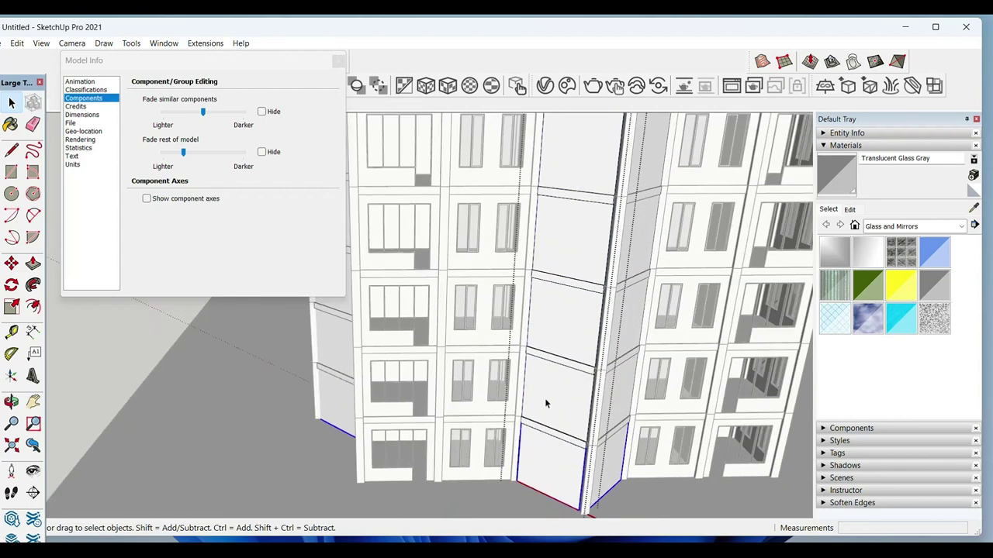
{"action": "scroll", "coordinate": [544, 409], "scroll_direction": "up", "scroll_amount": 2}
{"action": "scroll", "coordinate": [450, 396], "scroll_direction": "up", "scroll_amount": 2}
{"action": "scroll", "coordinate": [460, 388], "scroll_direction": "up", "scroll_amount": 2}
{"action": "key", "text": "t"}
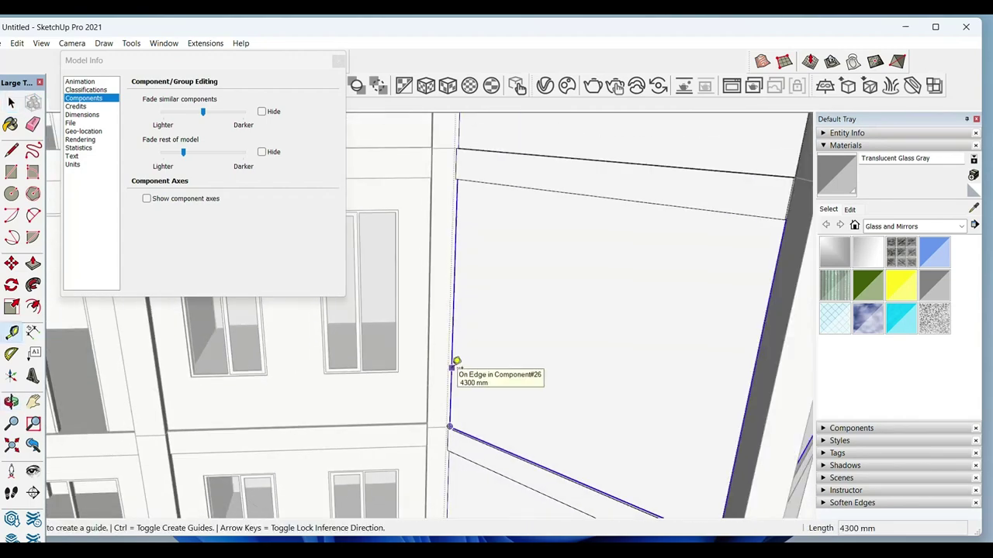
{"action": "scroll", "coordinate": [494, 374], "scroll_direction": "up", "scroll_amount": 2}
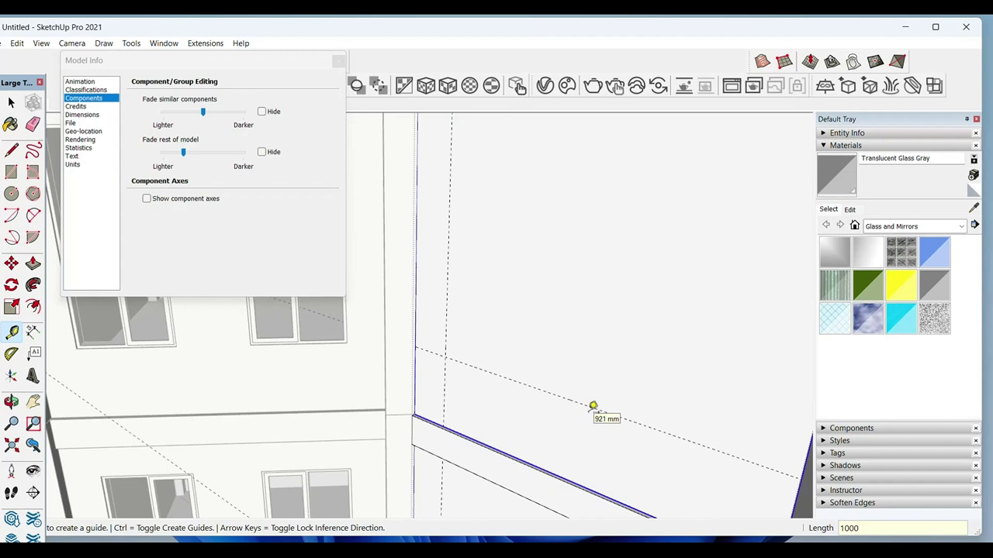
{"action": "scroll", "coordinate": [594, 405], "scroll_direction": "down", "scroll_amount": 3}
{"action": "scroll", "coordinate": [458, 380], "scroll_direction": "up", "scroll_amount": 4}
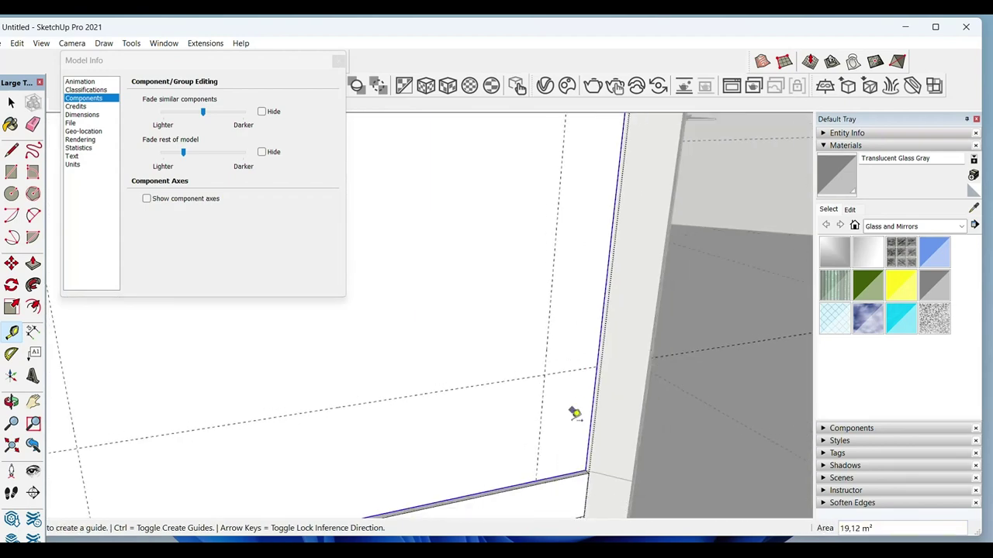
Step: Draw the left panel's sloped top edge and close its outline into a face
{"action": "scroll", "coordinate": [576, 403], "scroll_direction": "down", "scroll_amount": 3}
{"action": "scroll", "coordinate": [416, 470], "scroll_direction": "up", "scroll_amount": 3}
{"action": "scroll", "coordinate": [503, 250], "scroll_direction": "up", "scroll_amount": 2}
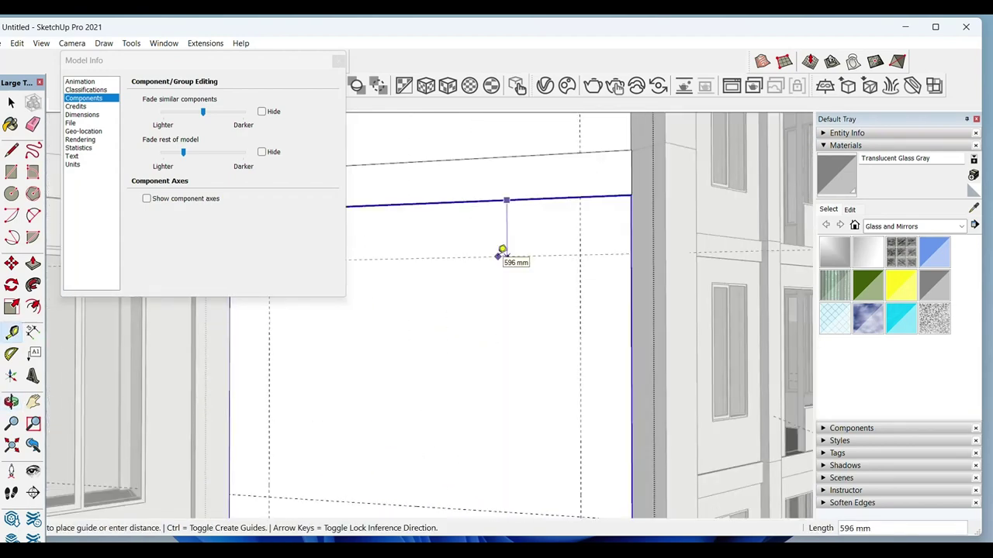
{"action": "middle_click_drag", "start_coordinate": [502, 250], "coordinate": [534, 312], "text": "shift"}
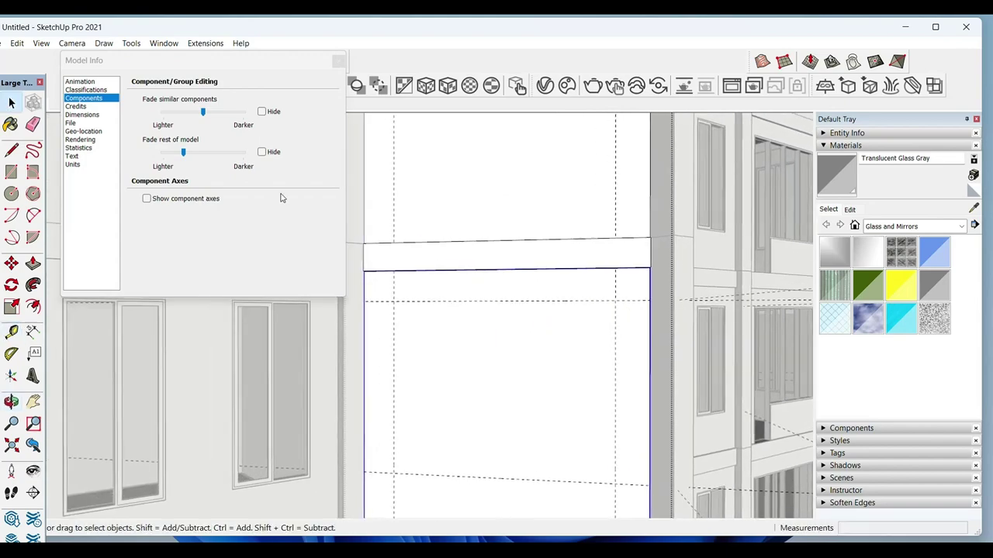
{"action": "key", "text": "space"}
{"action": "middle_click_drag", "start_coordinate": [475, 337], "coordinate": [404, 312]}
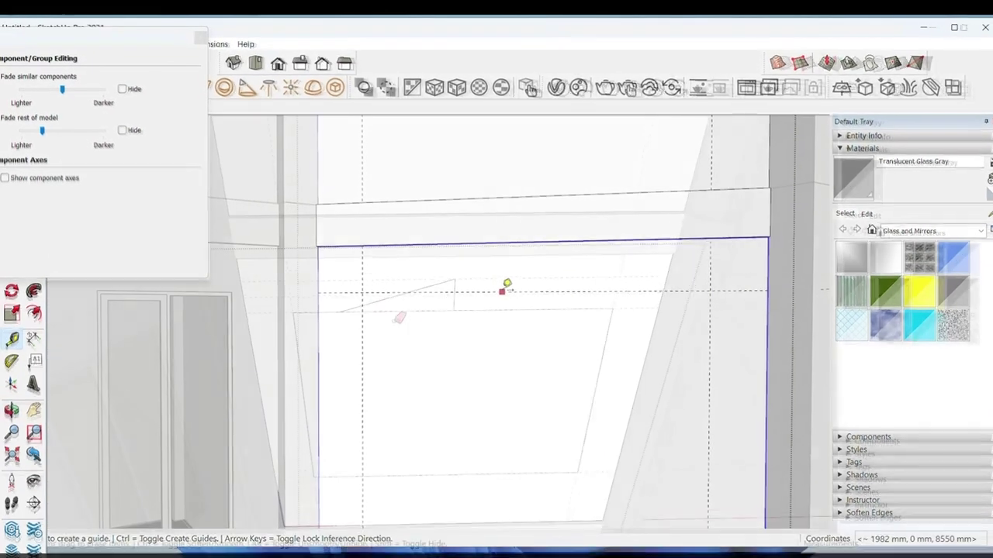
{"action": "key", "text": "e"}
{"action": "key", "text": "space"}
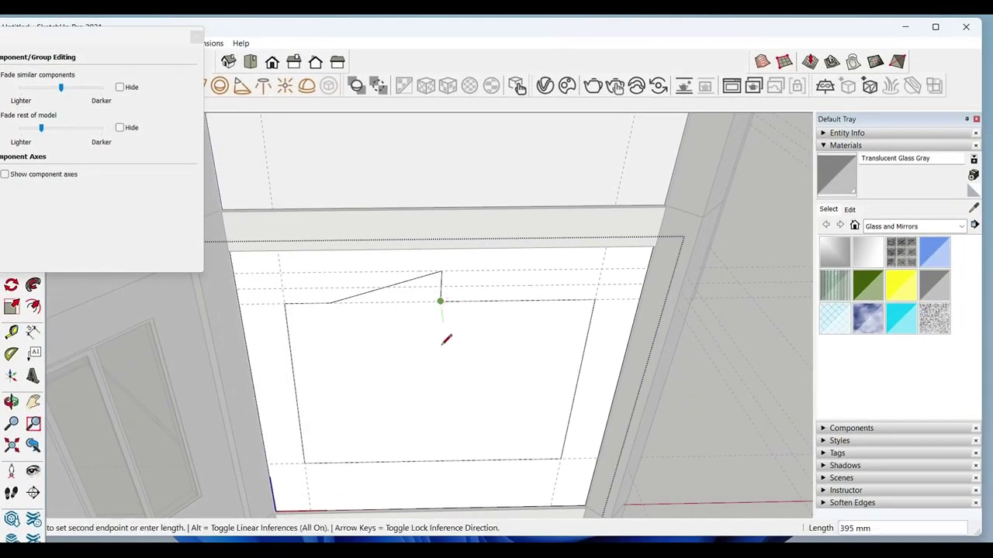
{"action": "left_click", "coordinate": [433, 459]}
{"action": "key", "text": "space"}
{"action": "left_click", "coordinate": [389, 426]}
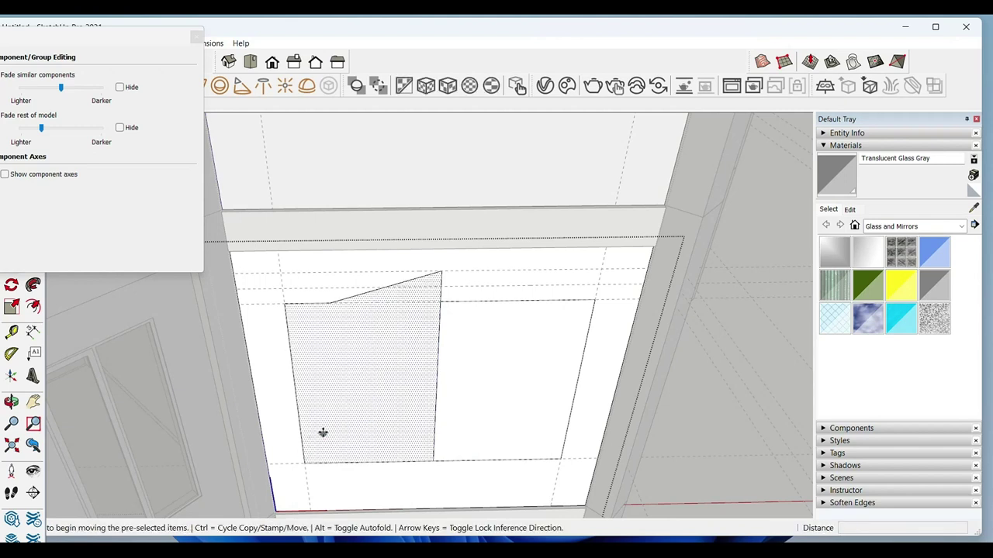
{"action": "key", "text": "e"}
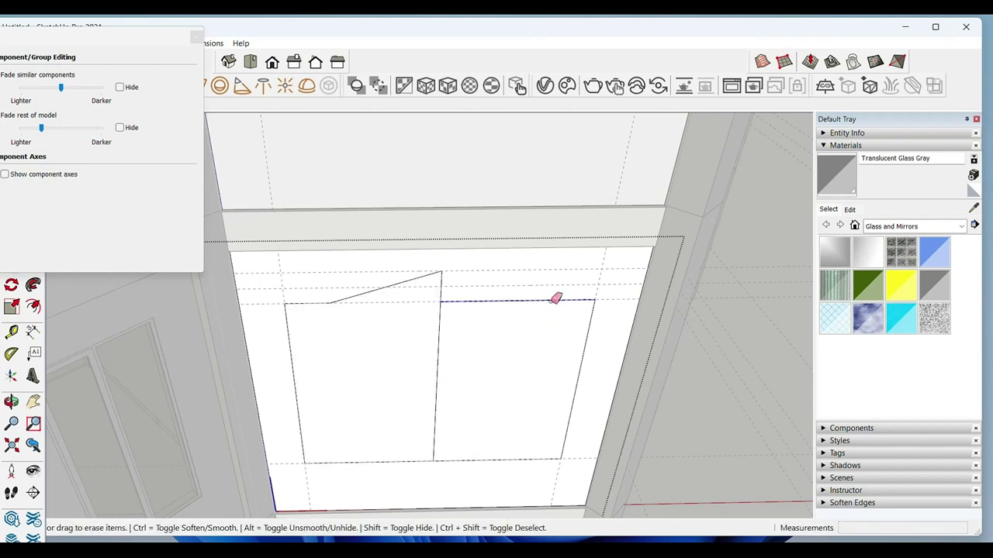
Step: Copy the panel to the right, flip it along red, and snap it to the left panel's peak
{"action": "key", "text": "space"}
{"action": "left_click", "coordinate": [351, 458]}
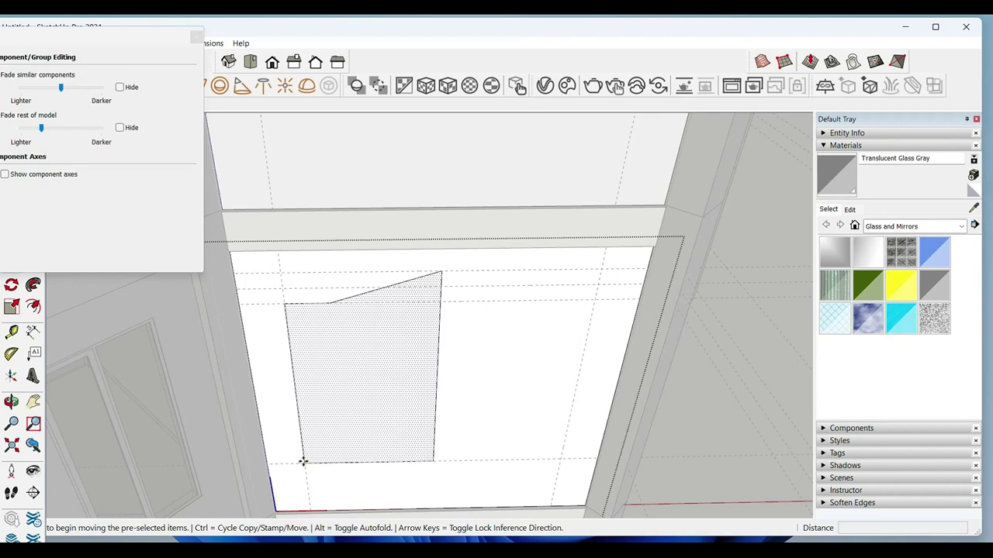
{"action": "key", "text": "ctrl"}
{"action": "left_click", "coordinate": [303, 463]}
{"action": "left_click", "coordinate": [441, 461]}
{"action": "key", "text": "space"}
{"action": "right_click", "coordinate": [489, 396]}
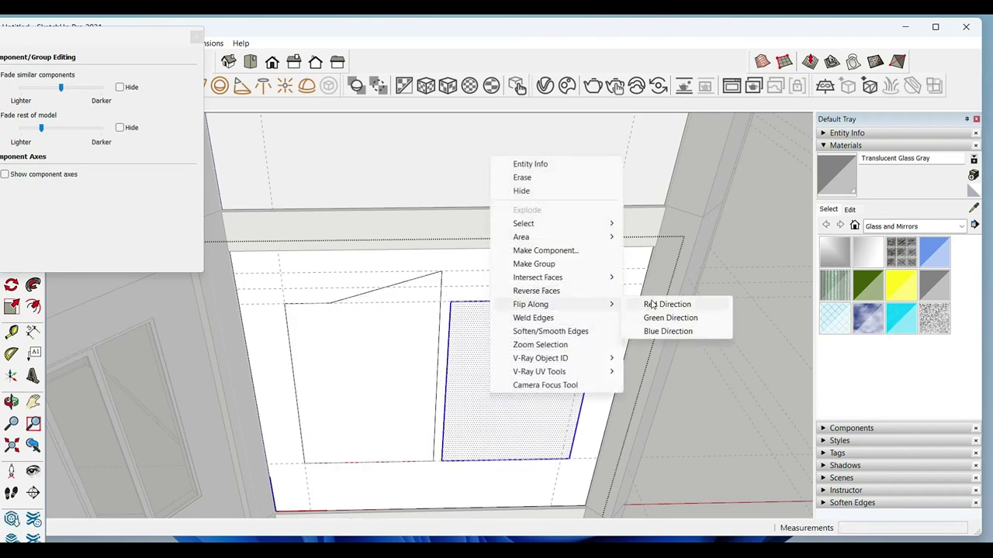
{"action": "left_click", "coordinate": [650, 304]}
{"action": "left_click", "coordinate": [452, 273]}
{"action": "left_click", "coordinate": [443, 273]}
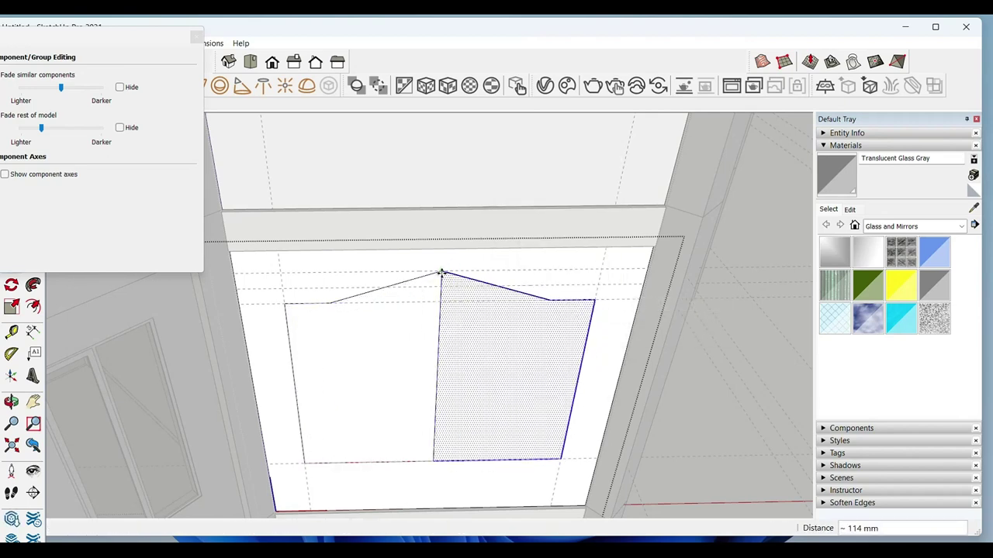
Step: Offset an inset outline in the panels and erase the leftover edges
{"action": "key", "text": "space"}
{"action": "scroll", "coordinate": [445, 394], "scroll_direction": "up", "scroll_amount": 2}
{"action": "left_click", "coordinate": [391, 400]}
{"action": "key", "text": "f"}
{"action": "key", "text": "space"}
{"action": "scroll", "coordinate": [430, 233], "scroll_direction": "up", "scroll_amount": 5}
{"action": "key", "text": "e"}
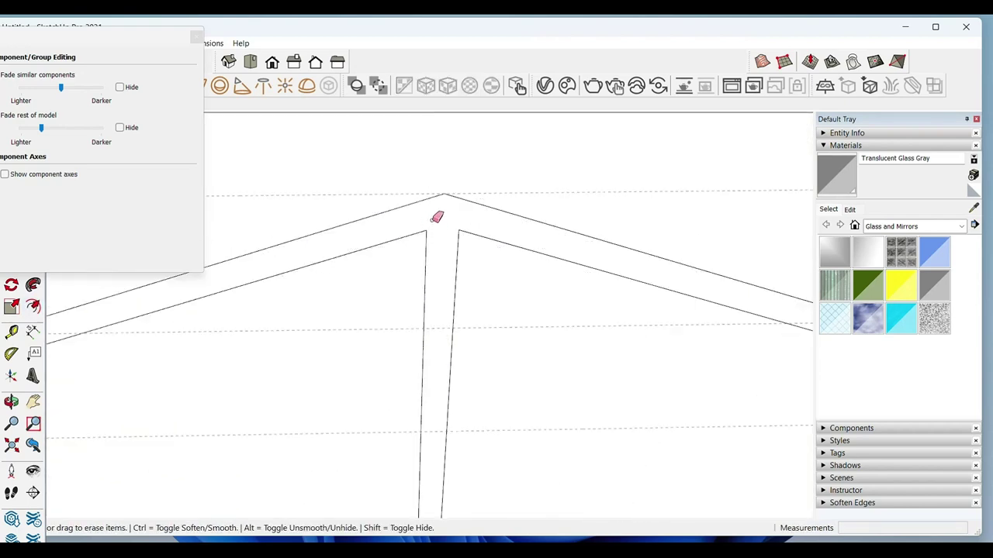
{"action": "scroll", "coordinate": [454, 388], "scroll_direction": "down", "scroll_amount": 5}
{"action": "scroll", "coordinate": [436, 392], "scroll_direction": "up", "scroll_amount": 3}
{"action": "scroll", "coordinate": [419, 393], "scroll_direction": "up", "scroll_amount": 2}
{"action": "scroll", "coordinate": [423, 397], "scroll_direction": "down", "scroll_amount": 1}
{"action": "key", "text": "space"}
{"action": "scroll", "coordinate": [439, 415], "scroll_direction": "down", "scroll_amount": 3}
{"action": "scroll", "coordinate": [454, 425], "scroll_direction": "down", "scroll_amount": 2}
{"action": "scroll", "coordinate": [388, 380], "scroll_direction": "down", "scroll_amount": 2}
{"action": "scroll", "coordinate": [349, 322], "scroll_direction": "up", "scroll_amount": 2}
{"action": "scroll", "coordinate": [375, 312], "scroll_direction": "up", "scroll_amount": 2}
{"action": "scroll", "coordinate": [384, 315], "scroll_direction": "up", "scroll_amount": 2}
{"action": "key", "text": "e"}
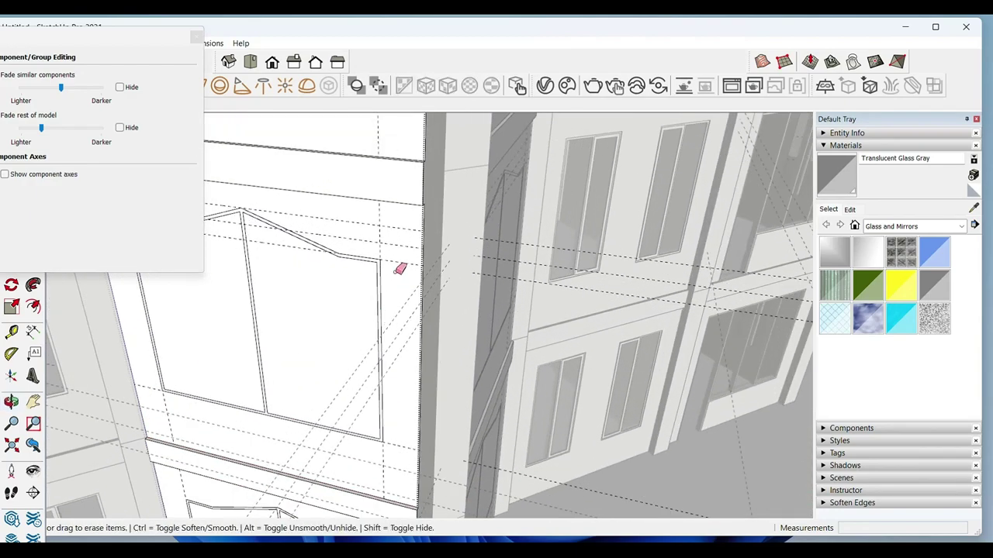
{"action": "middle_click_drag", "start_coordinate": [392, 235], "coordinate": [401, 443]}
Step: Inspect the panels' bottom junction, cancelling an accidental copy of the panel outline
{"action": "key", "text": "space"}
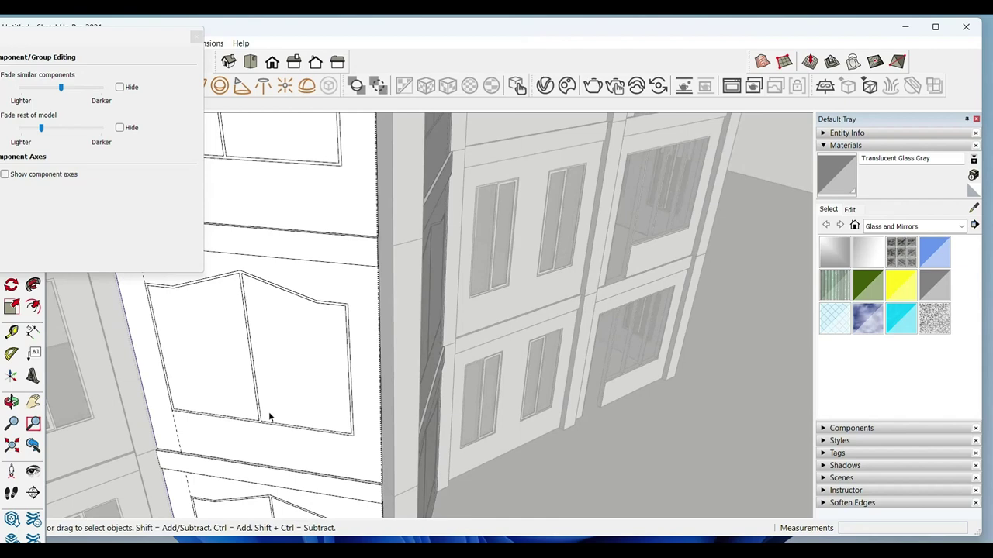
{"action": "scroll", "coordinate": [260, 423], "scroll_direction": "up", "scroll_amount": 3}
{"action": "scroll", "coordinate": [303, 424], "scroll_direction": "up", "scroll_amount": 1}
{"action": "key", "text": "e"}
{"action": "mouse_move", "coordinate": [407, 388]}
{"action": "middle_mouse_down"}
{"action": "mouse_move", "coordinate": [333, 414]}
{"action": "mouse_move", "coordinate": [445, 414]}
{"action": "middle_mouse_up"}
{"action": "scroll", "coordinate": [388, 432], "scroll_direction": "up", "scroll_amount": 3}
{"action": "scroll", "coordinate": [387, 429], "scroll_direction": "up", "scroll_amount": 2}
{"action": "scroll", "coordinate": [386, 429], "scroll_direction": "down", "scroll_amount": 5}
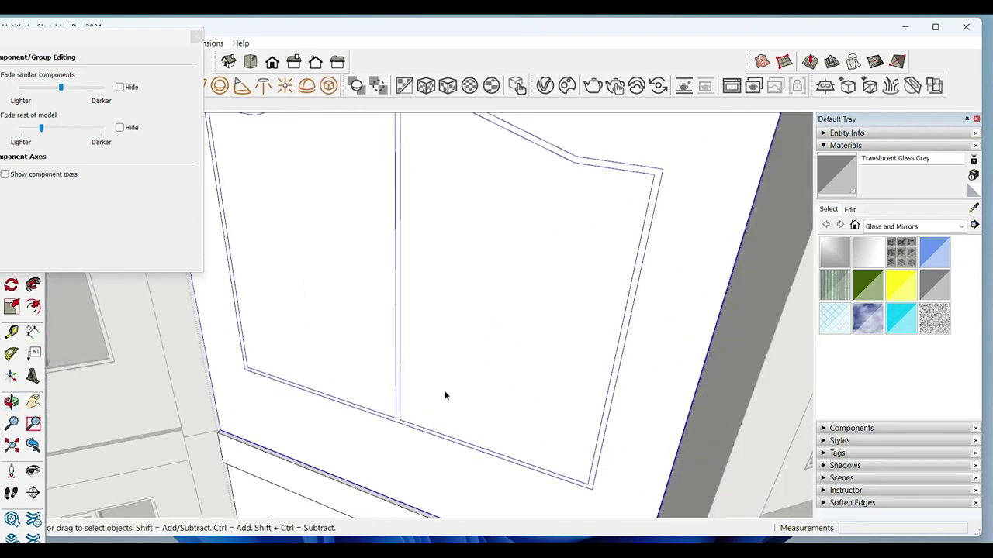
{"action": "scroll", "coordinate": [392, 425], "scroll_direction": "up", "scroll_amount": 5}
{"action": "scroll", "coordinate": [393, 426], "scroll_direction": "down", "scroll_amount": 4}
{"action": "scroll", "coordinate": [380, 436], "scroll_direction": "down", "scroll_amount": 1}
{"action": "key", "text": "ctrl"}
{"action": "left_click", "coordinate": [351, 454]}
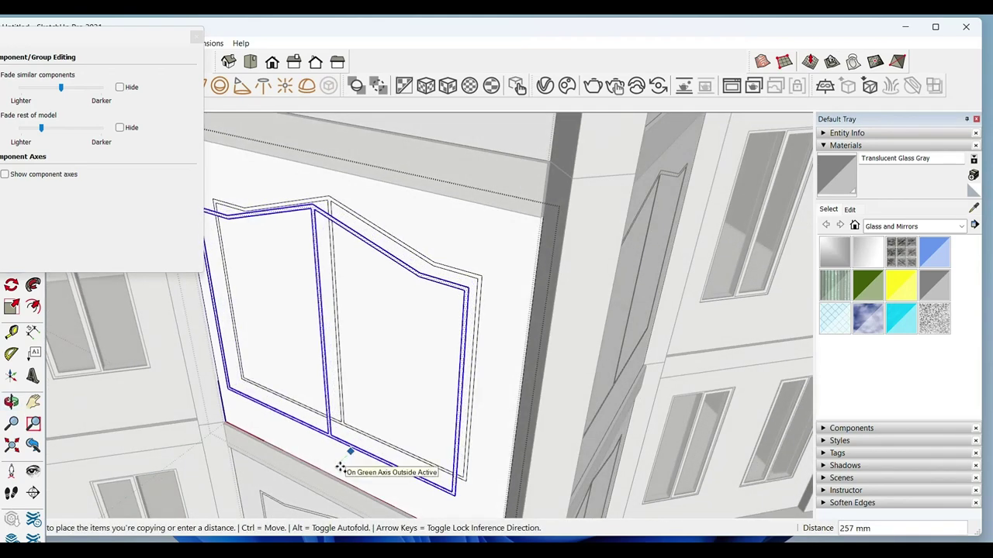
{"action": "key", "text": "Escape"}
{"action": "key", "text": "space"}
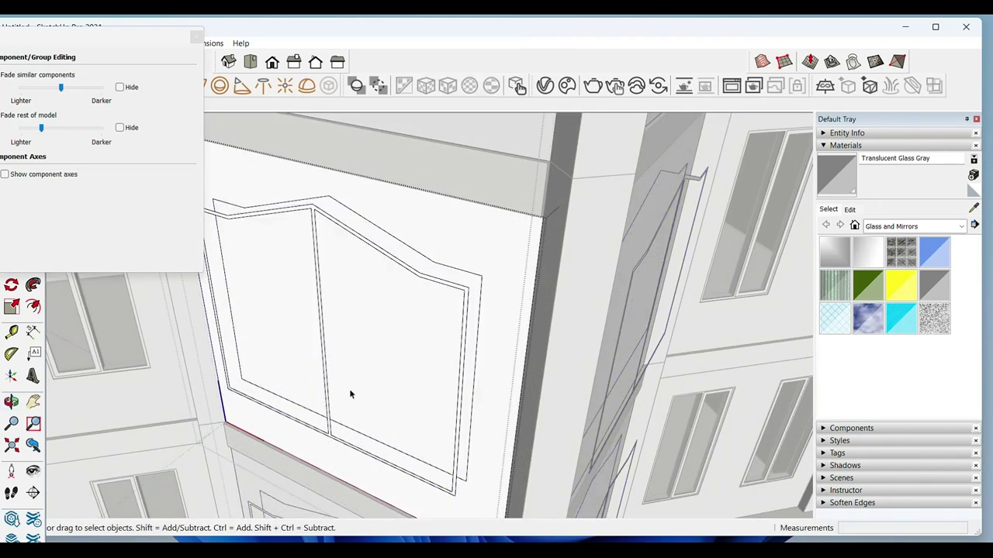
Step: Recess the panel face by 150 mm and extrude the centre mullion strip outward
{"action": "left_click", "coordinate": [370, 394]}
{"action": "key", "text": "p"}
{"action": "left_click", "coordinate": [380, 365]}
{"action": "left_click", "coordinate": [381, 366]}
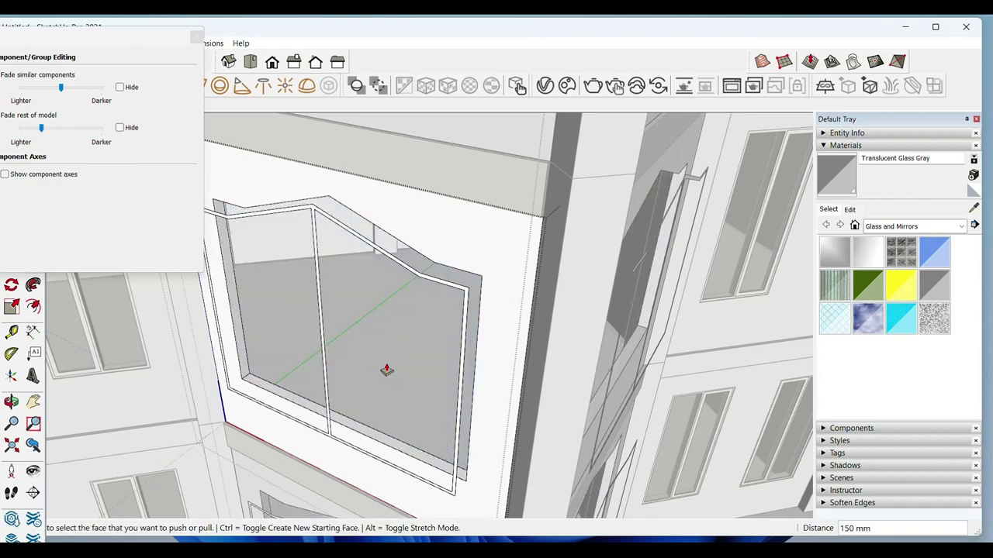
{"action": "key", "text": "space"}
{"action": "scroll", "coordinate": [329, 437], "scroll_direction": "up", "scroll_amount": 3}
{"action": "scroll", "coordinate": [329, 437], "scroll_direction": "up", "scroll_amount": 2}
{"action": "left_click", "coordinate": [332, 447]}
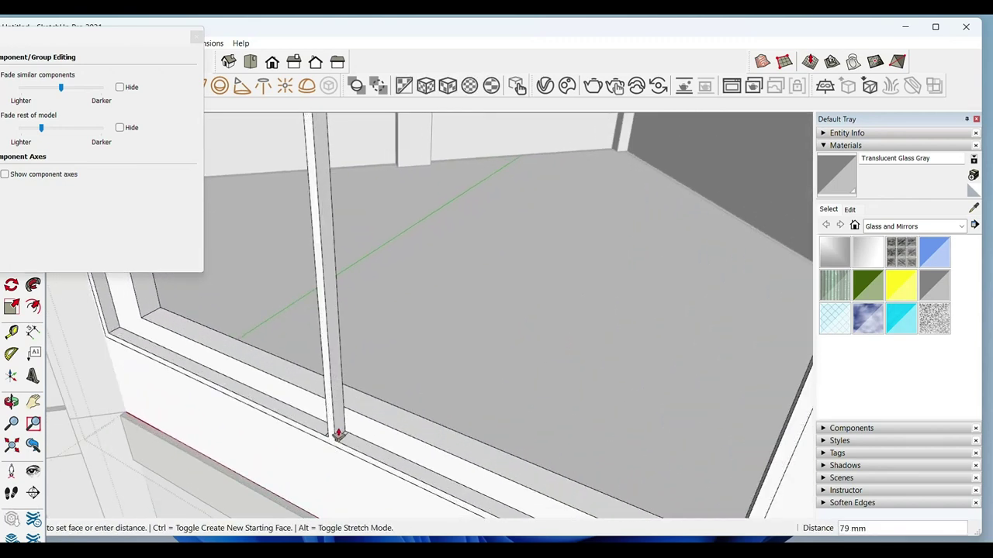
{"action": "left_click", "coordinate": [339, 434]}
{"action": "key", "text": "space"}
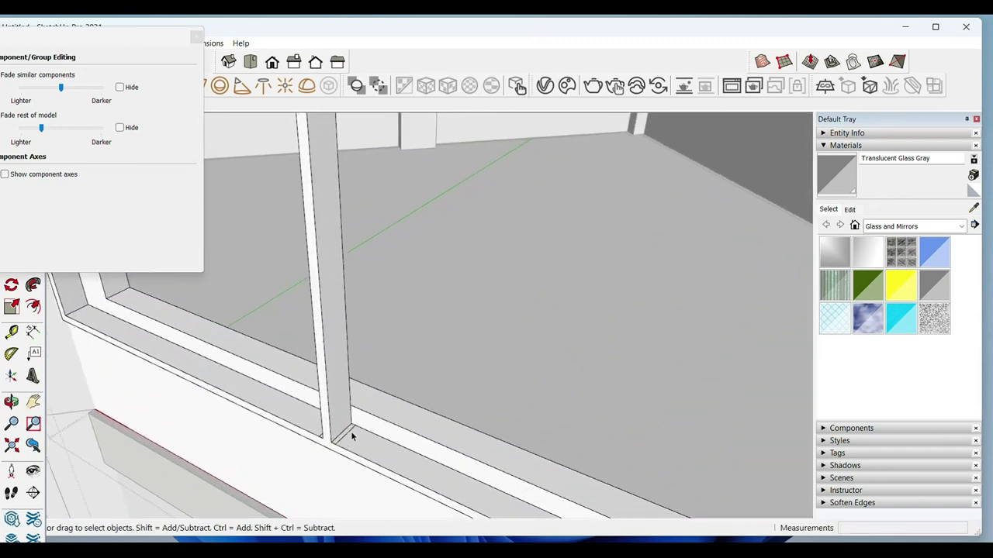
{"action": "key", "text": "e"}
{"action": "mouse_move", "coordinate": [345, 434]}
{"action": "middle_mouse_down"}
{"action": "mouse_move", "coordinate": [529, 438]}
{"action": "mouse_move", "coordinate": [371, 451]}
{"action": "middle_mouse_up"}
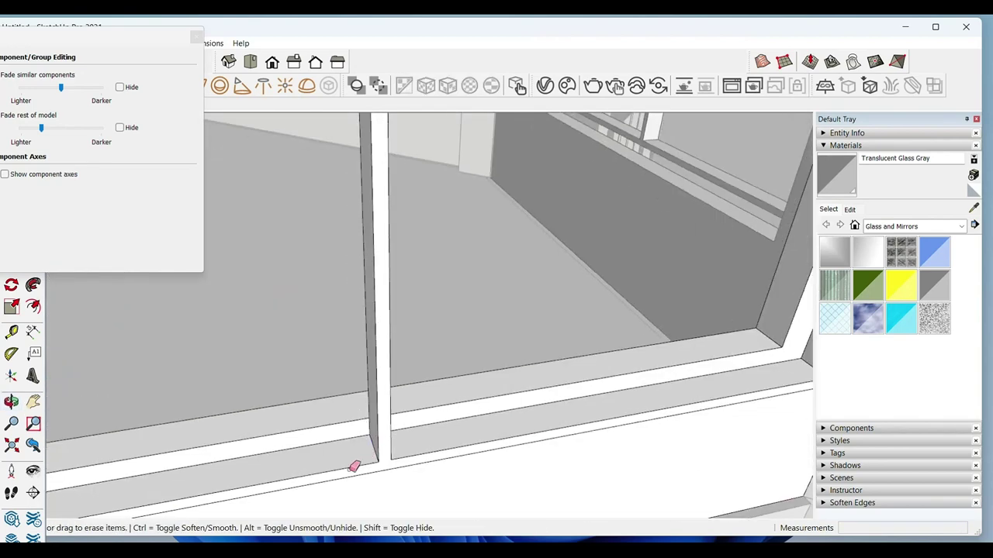
Step: Make the window frame geometry into a group
{"action": "key", "text": "space"}
{"action": "scroll", "coordinate": [424, 461], "scroll_direction": "down", "scroll_amount": 5}
{"action": "scroll", "coordinate": [369, 448], "scroll_direction": "up", "scroll_amount": 3}
{"action": "scroll", "coordinate": [381, 459], "scroll_direction": "up", "scroll_amount": 3}
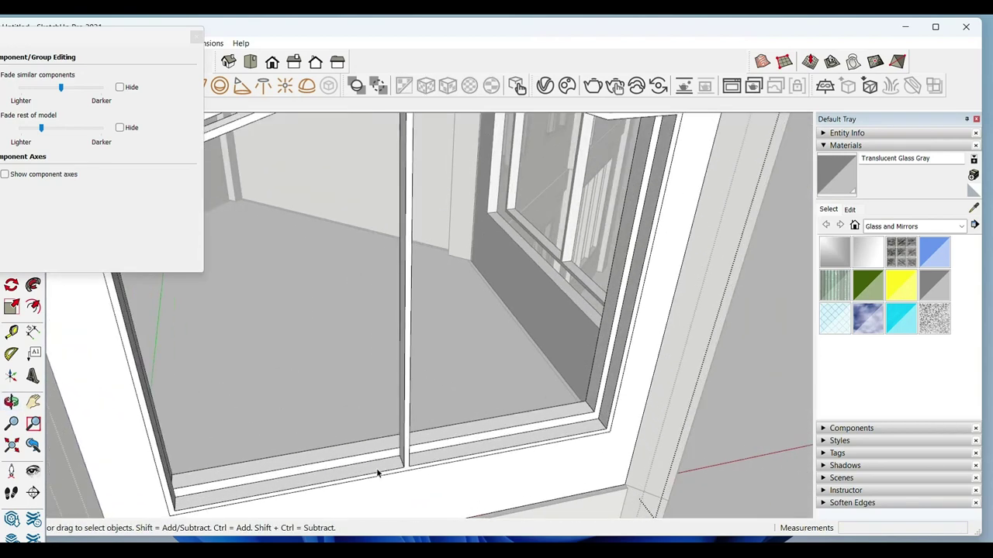
{"action": "right_click", "coordinate": [377, 470]}
{"action": "left_click", "coordinate": [430, 345]}
Step: Reposition the window group and close one glass pane outline into a face
{"action": "scroll", "coordinate": [383, 460], "scroll_direction": "down", "scroll_amount": 3}
{"action": "scroll", "coordinate": [310, 450], "scroll_direction": "up", "scroll_amount": 3}
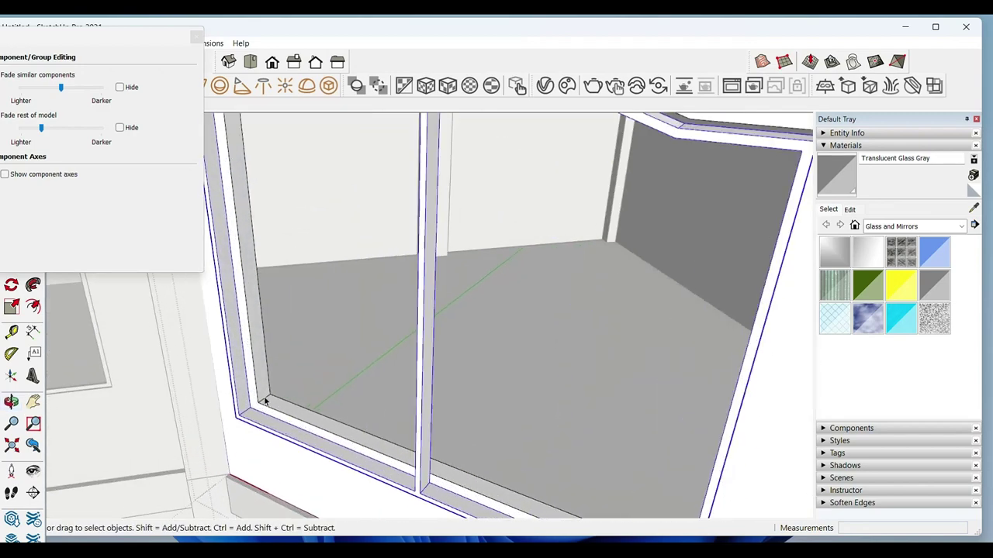
{"action": "scroll", "coordinate": [232, 438], "scroll_direction": "up", "scroll_amount": 3}
{"action": "key", "text": "m"}
{"action": "left_click", "coordinate": [218, 436]}
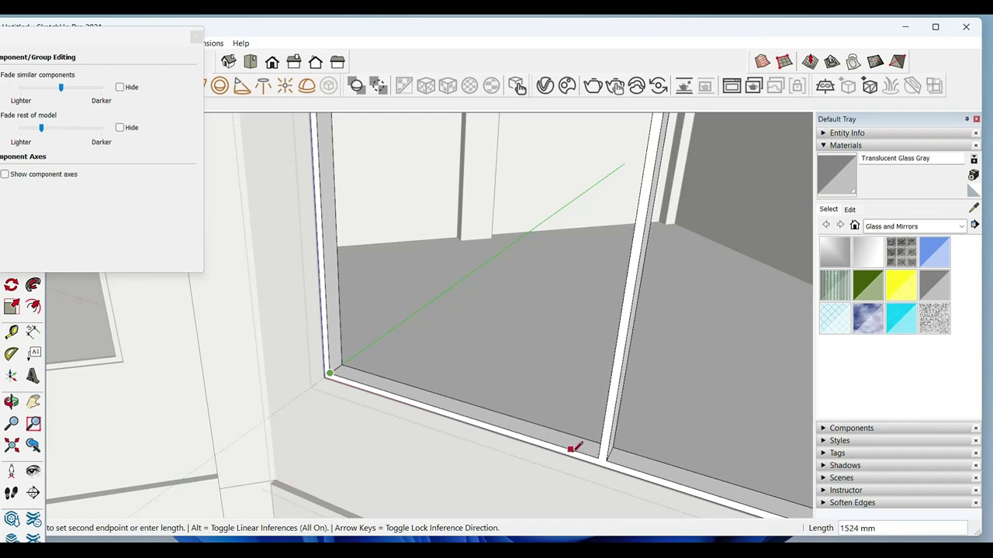
{"action": "left_click", "coordinate": [597, 456]}
{"action": "key", "text": "space"}
{"action": "scroll", "coordinate": [550, 362], "scroll_direction": "down", "scroll_amount": 3}
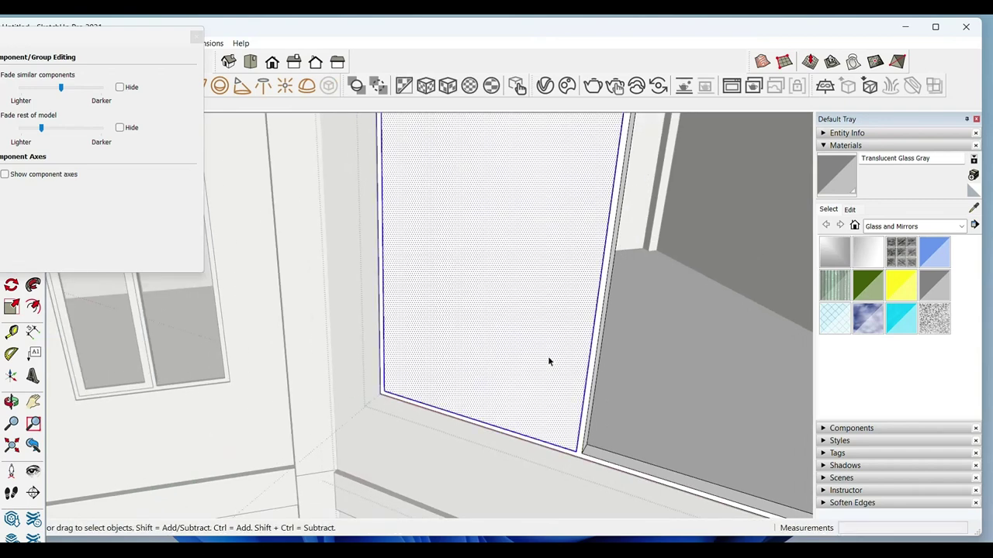
Step: Paint the first pane Translucent Glass Gray, reverse its face, and group it
{"action": "right_click", "coordinate": [549, 132]}
{"action": "key", "text": "Escape"}
{"action": "key", "text": "b"}
{"action": "left_click", "coordinate": [525, 272]}
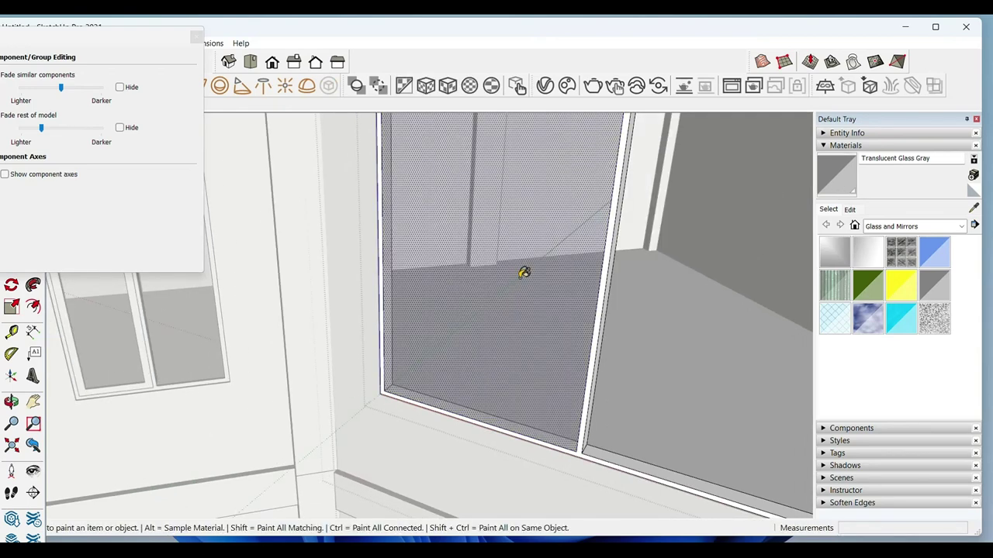
{"action": "right_click", "coordinate": [521, 283]}
{"action": "left_click", "coordinate": [569, 400]}
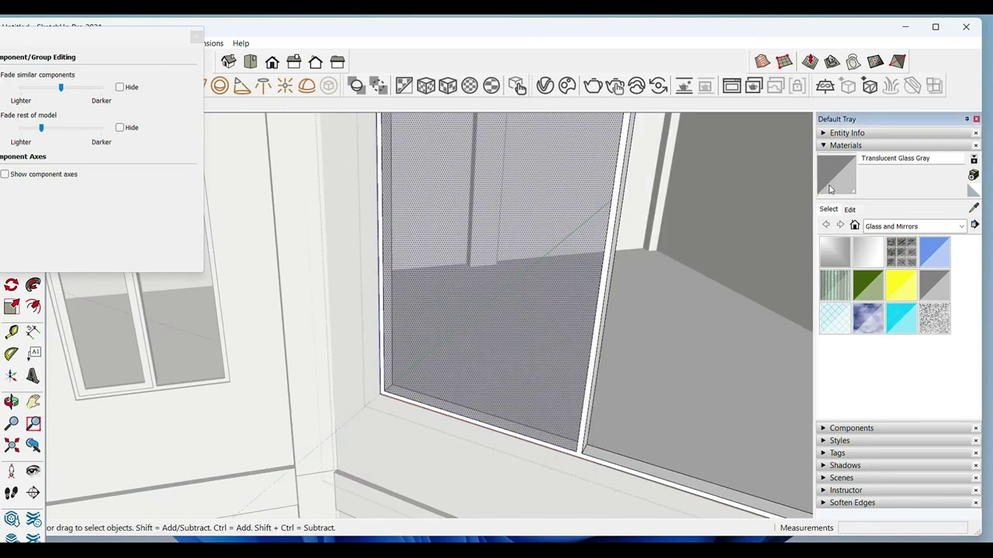
{"action": "right_click", "coordinate": [534, 289]}
{"action": "left_click", "coordinate": [577, 409]}
{"action": "right_click", "coordinate": [437, 349]}
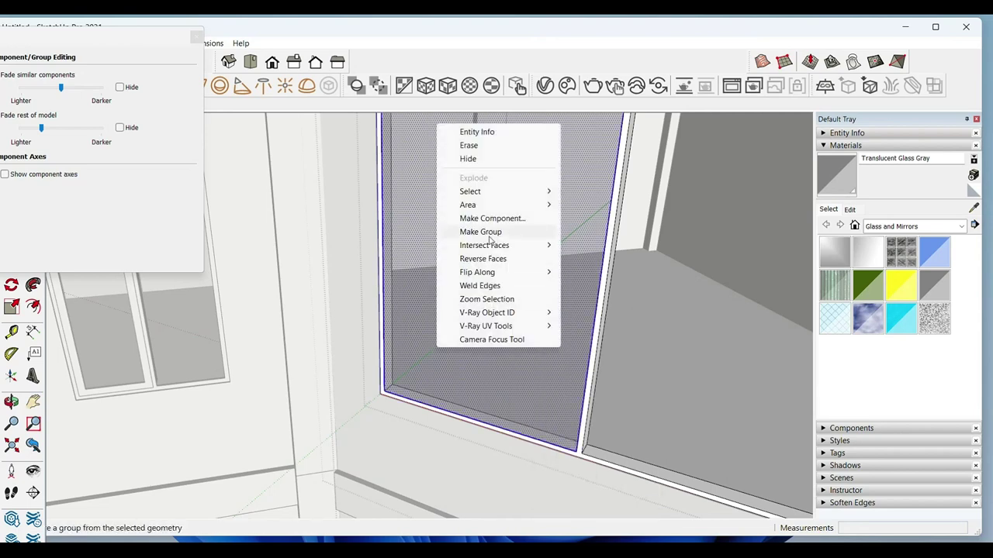
{"action": "left_click", "coordinate": [475, 231]}
Step: Move the first glass group into its position in the frame
{"action": "scroll", "coordinate": [401, 381], "scroll_direction": "up", "scroll_amount": 2}
{"action": "scroll", "coordinate": [376, 404], "scroll_direction": "up", "scroll_amount": 2}
{"action": "key", "text": "m"}
{"action": "left_click", "coordinate": [376, 403]}
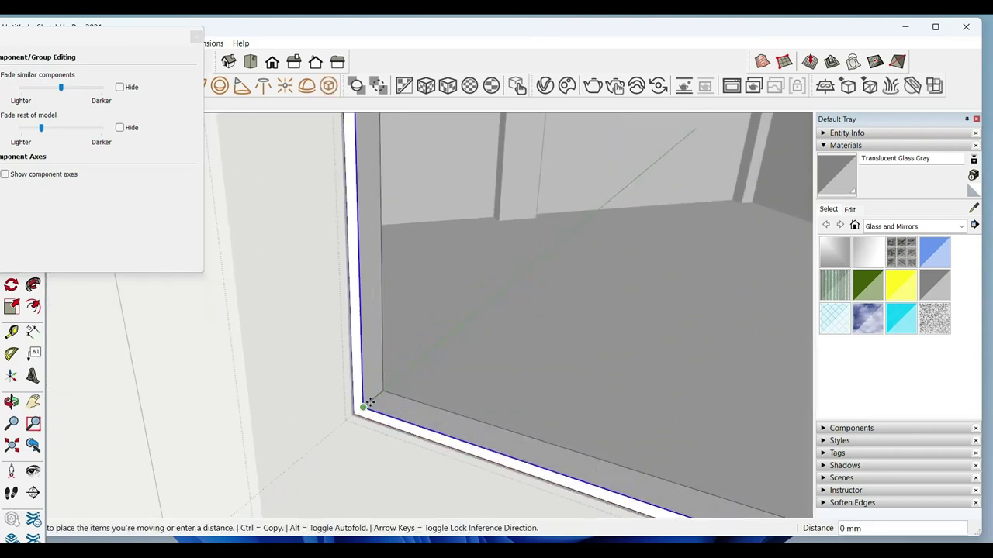
{"action": "left_click", "coordinate": [372, 397]}
{"action": "key", "text": "space"}
{"action": "scroll", "coordinate": [546, 442], "scroll_direction": "down", "scroll_amount": 3}
Step: Draw the second pane's missing bottom edge, paint the new face with glass, and reverse it
{"action": "middle_click_drag", "start_coordinate": [546, 442], "coordinate": [466, 437]}
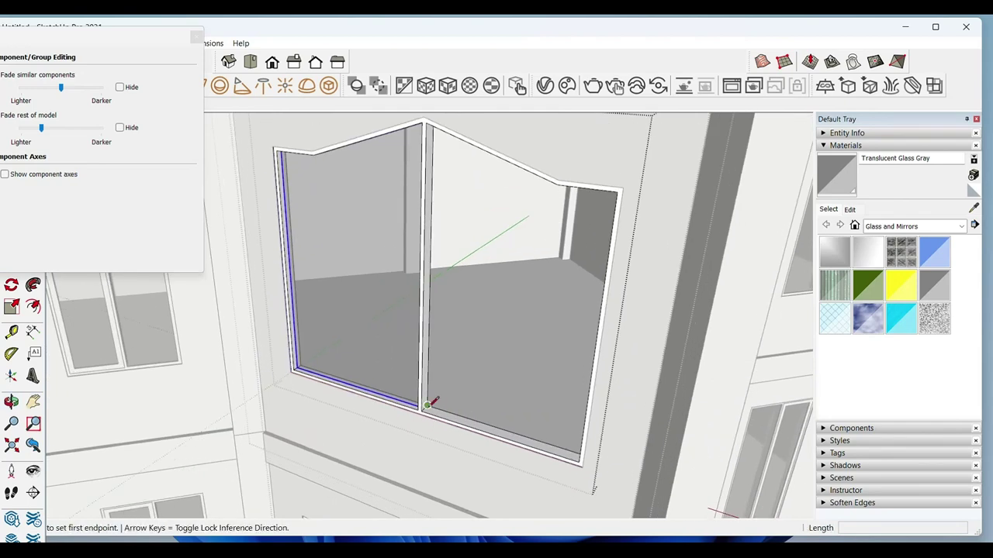
{"action": "scroll", "coordinate": [582, 460], "scroll_direction": "up", "scroll_amount": 2}
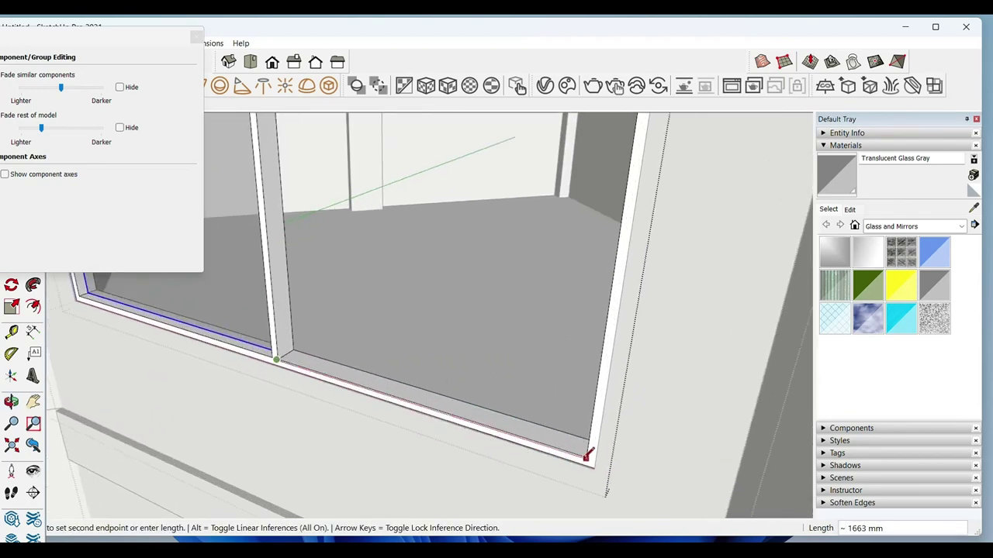
{"action": "key", "text": "space"}
{"action": "left_click", "coordinate": [278, 358]}
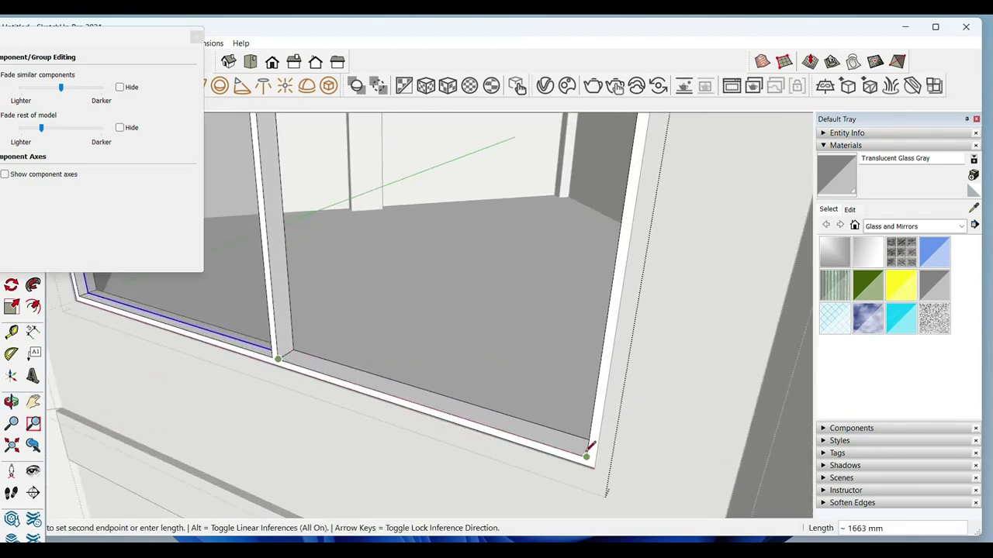
{"action": "left_click", "coordinate": [588, 458]}
{"action": "key", "text": "space"}
{"action": "left_click", "coordinate": [562, 237]}
{"action": "key", "text": "space"}
{"action": "right_click", "coordinate": [551, 244]}
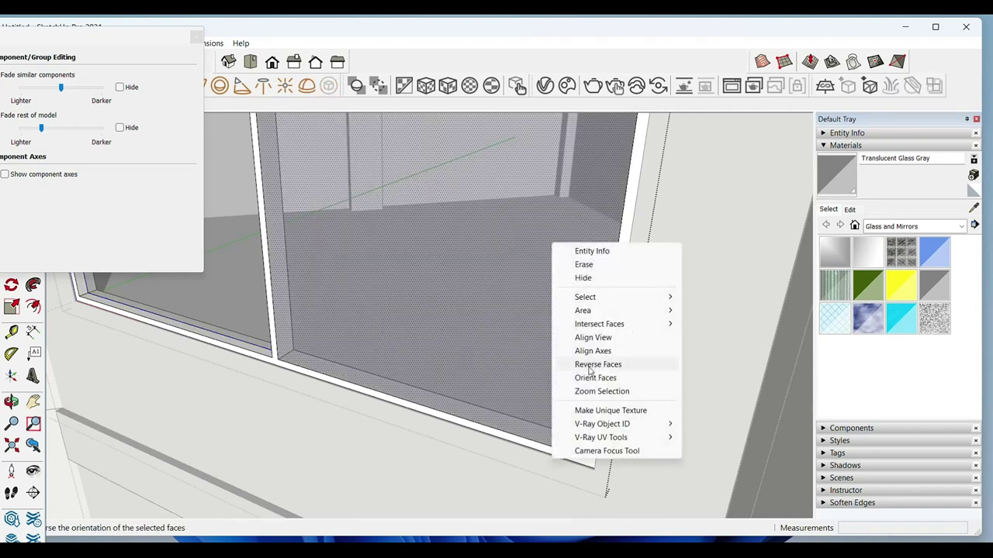
{"action": "left_click", "coordinate": [594, 365]}
Step: Group the second glass pane with its edges and nudge it into place
{"action": "right_click", "coordinate": [519, 303]}
{"action": "left_click", "coordinate": [503, 390]}
{"action": "right_click", "coordinate": [503, 390]}
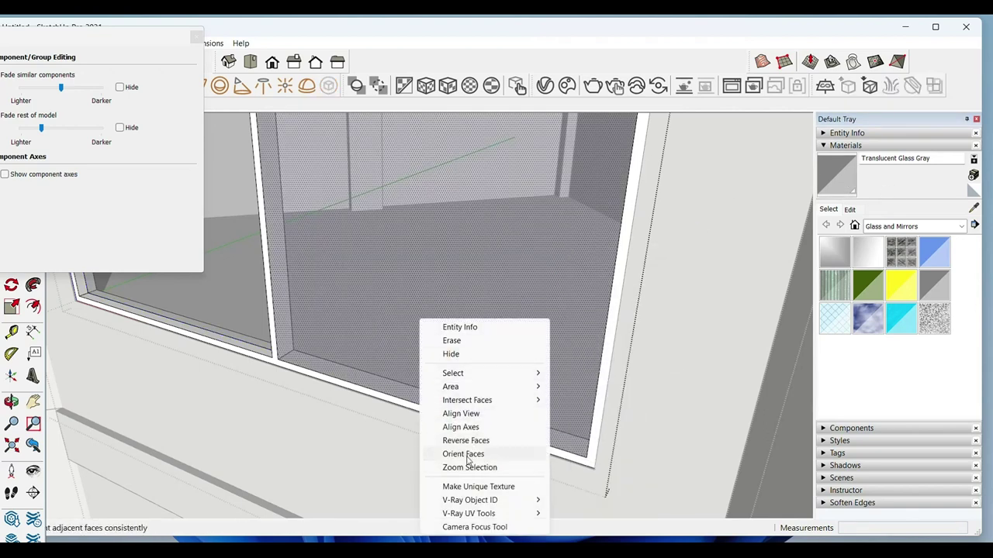
{"action": "left_click", "coordinate": [468, 456]}
{"action": "right_click", "coordinate": [409, 277]}
{"action": "left_click", "coordinate": [434, 384]}
{"action": "scroll", "coordinate": [295, 351], "scroll_direction": "up", "scroll_amount": 3}
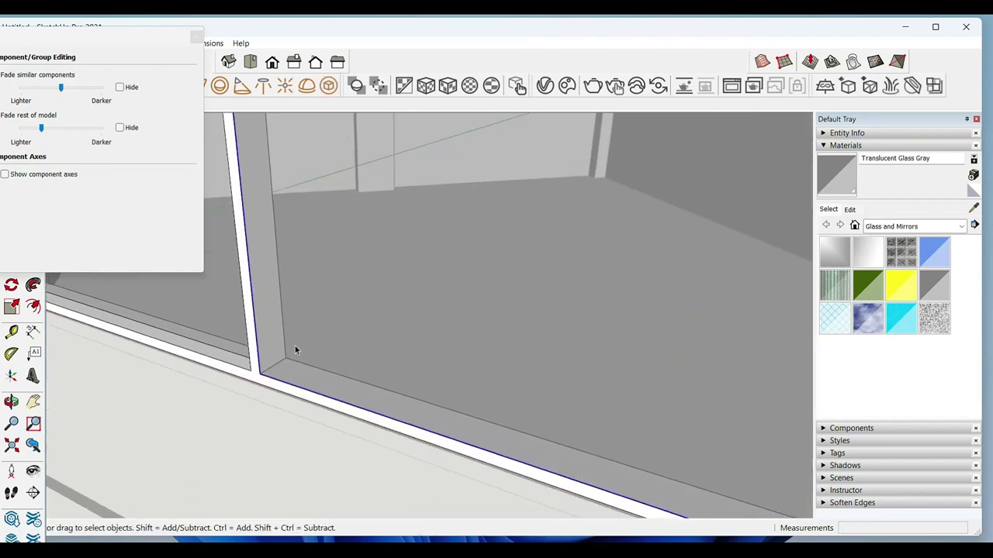
{"action": "left_click", "coordinate": [261, 373]}
{"action": "key", "text": "space"}
{"action": "scroll", "coordinate": [510, 344], "scroll_direction": "down", "scroll_amount": 5}
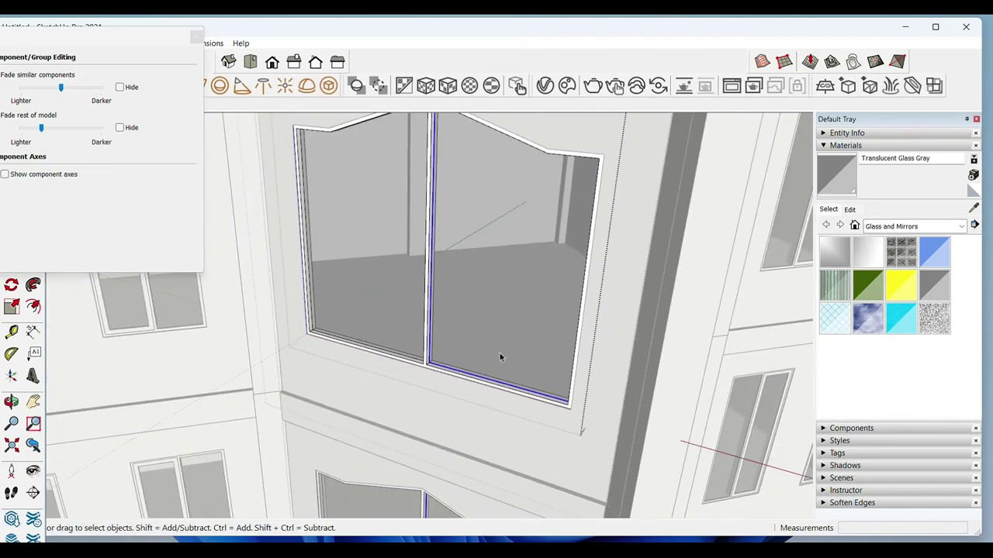
Step: Zoom out and orbit around to view the whole tower
{"action": "scroll", "coordinate": [501, 359], "scroll_direction": "up", "scroll_amount": 4}
{"action": "scroll", "coordinate": [462, 334], "scroll_direction": "down", "scroll_amount": 2}
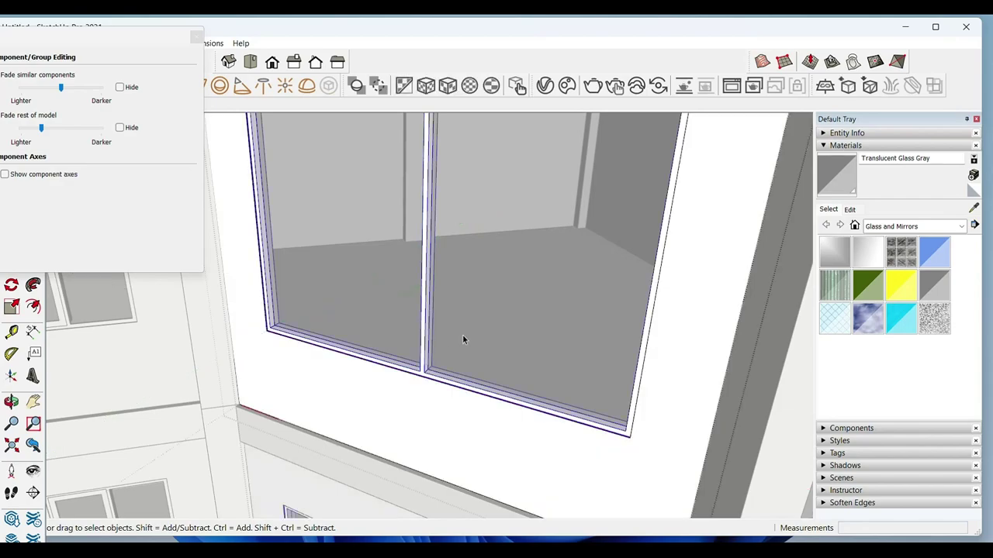
{"action": "scroll", "coordinate": [464, 349], "scroll_direction": "down", "scroll_amount": 3}
{"action": "scroll", "coordinate": [481, 349], "scroll_direction": "down", "scroll_amount": 1}
{"action": "scroll", "coordinate": [484, 347], "scroll_direction": "down", "scroll_amount": 3}
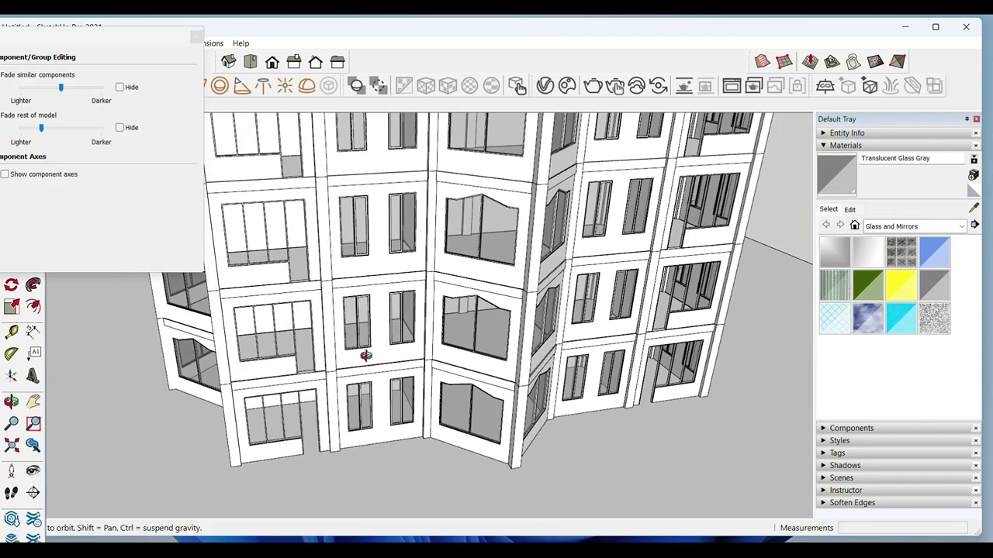
{"action": "scroll", "coordinate": [399, 344], "scroll_direction": "down", "scroll_amount": 1}
{"action": "scroll", "coordinate": [403, 364], "scroll_direction": "down", "scroll_amount": 3}
{"action": "mouse_move", "coordinate": [409, 387]}
{"action": "middle_mouse_down"}
{"action": "mouse_move", "coordinate": [536, 367]}
{"action": "mouse_move", "coordinate": [589, 233]}
{"action": "mouse_move", "coordinate": [623, 326]}
{"action": "middle_mouse_up"}
Step: Zoom in on a recessed balcony bay and start the slab rectangle on the wall
{"action": "scroll", "coordinate": [403, 417], "scroll_direction": "down", "scroll_amount": 3}
{"action": "scroll", "coordinate": [403, 417], "scroll_direction": "up", "scroll_amount": 2}
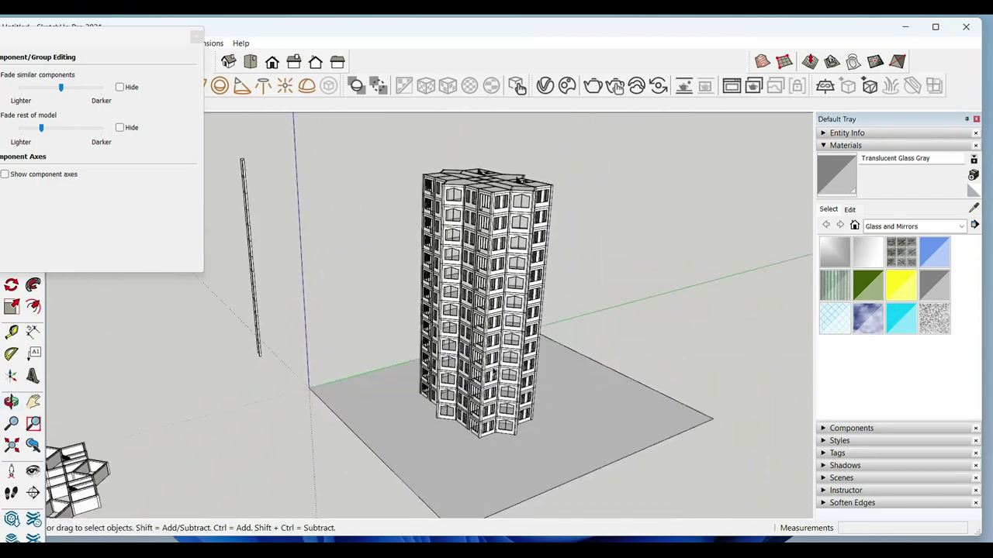
{"action": "scroll", "coordinate": [621, 383], "scroll_direction": "up", "scroll_amount": 3}
{"action": "scroll", "coordinate": [387, 403], "scroll_direction": "up", "scroll_amount": 3}
{"action": "scroll", "coordinate": [239, 421], "scroll_direction": "up", "scroll_amount": 3}
{"action": "scroll", "coordinate": [272, 424], "scroll_direction": "up", "scroll_amount": 3}
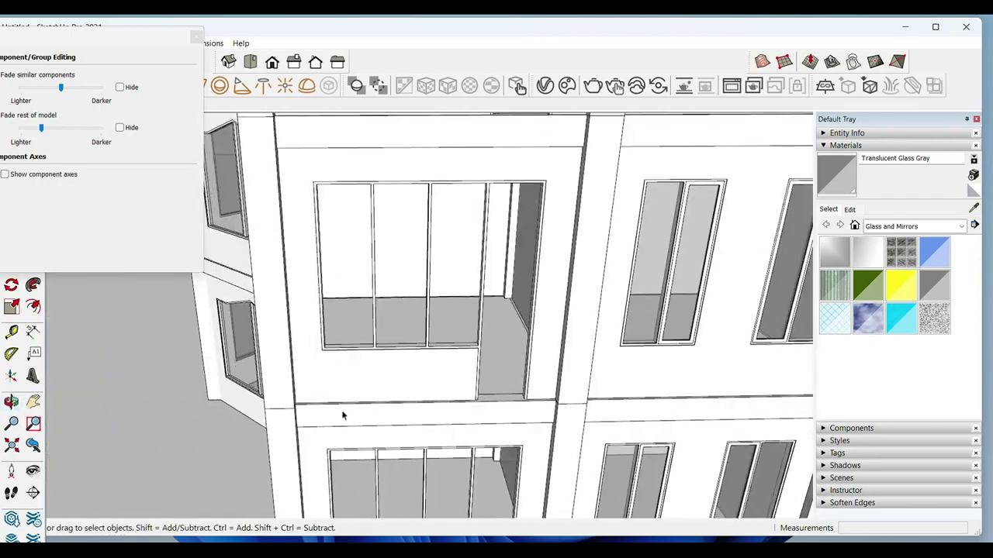
{"action": "scroll", "coordinate": [346, 414], "scroll_direction": "down", "scroll_amount": 2}
{"action": "scroll", "coordinate": [310, 421], "scroll_direction": "up", "scroll_amount": 3}
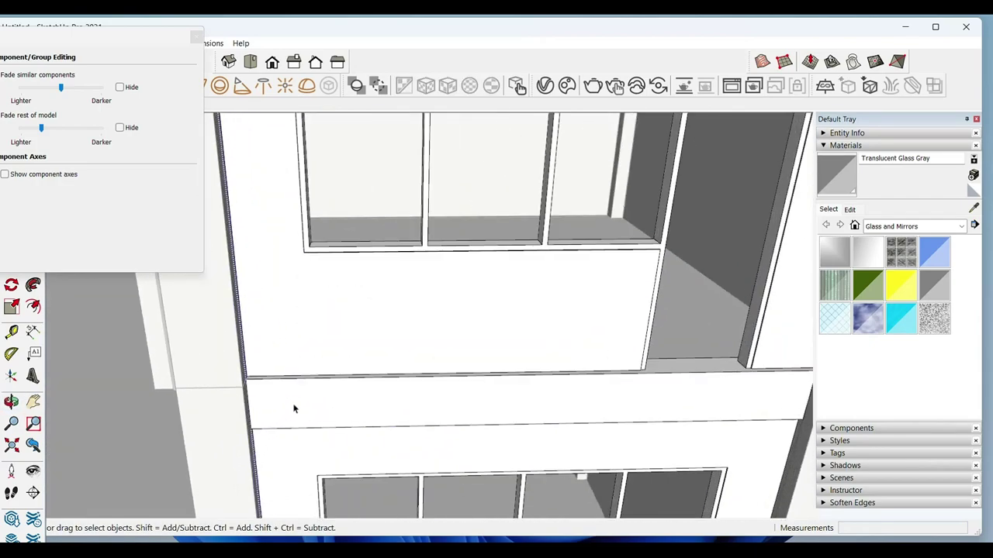
{"action": "scroll", "coordinate": [298, 406], "scroll_direction": "up", "scroll_amount": 2}
{"action": "key", "text": "r"}
{"action": "left_click", "coordinate": [218, 367]}
Step: Finish the slab rectangle across the wall and pull it out 555 mm
{"action": "scroll", "coordinate": [310, 365], "scroll_direction": "down", "scroll_amount": 2}
{"action": "scroll", "coordinate": [523, 381], "scroll_direction": "up", "scroll_amount": 3}
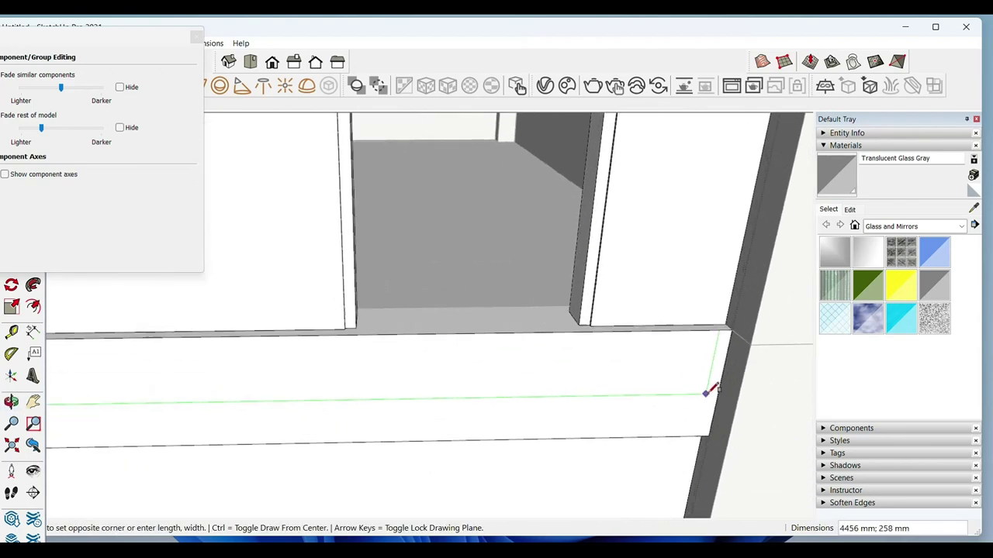
{"action": "left_click", "coordinate": [725, 382]}
{"action": "key", "text": "space"}
{"action": "key", "text": "p"}
{"action": "left_click", "coordinate": [641, 376]}
{"action": "mouse_move", "coordinate": [640, 376]}
{"action": "middle_mouse_down"}
{"action": "mouse_move", "coordinate": [310, 396]}
{"action": "mouse_move", "coordinate": [256, 364]}
{"action": "middle_mouse_up"}
Step: Place 45° Protractor guides at the slab's left and right corners
{"action": "left_click", "coordinate": [12, 353]}
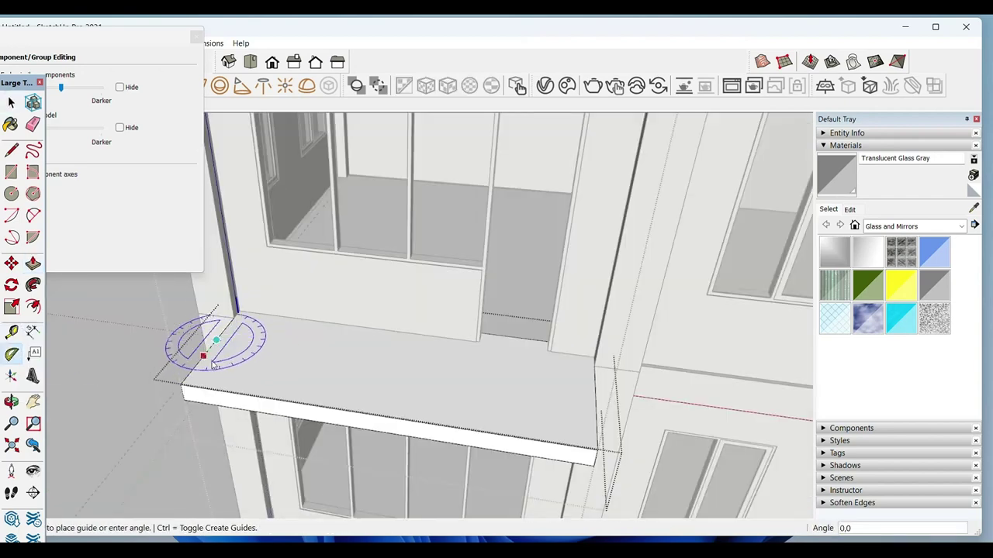
{"action": "left_click", "coordinate": [253, 397]}
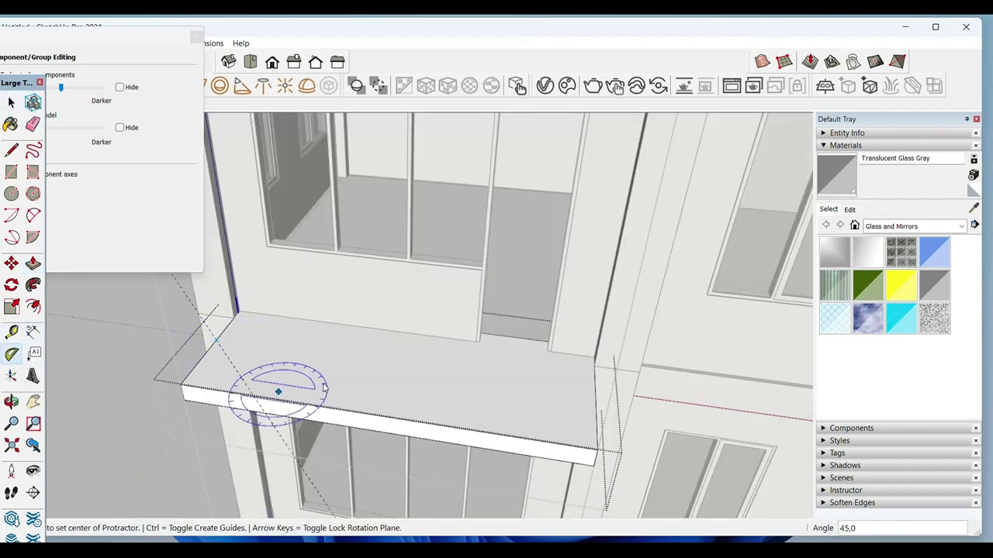
{"action": "left_click", "coordinate": [595, 396]}
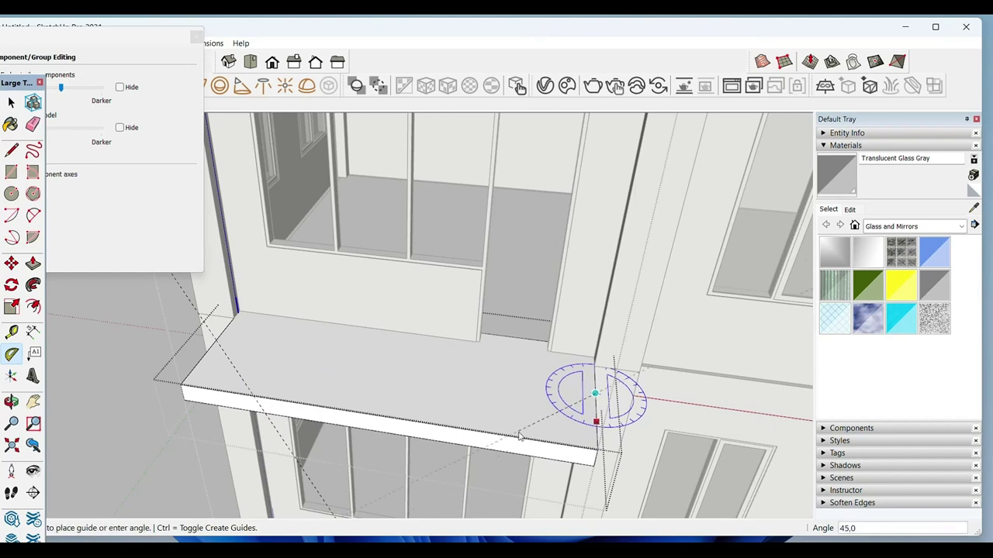
{"action": "key", "text": "space"}
{"action": "mouse_move", "coordinate": [550, 414]}
{"action": "middle_mouse_down"}
{"action": "mouse_move", "coordinate": [483, 395]}
{"action": "mouse_move", "coordinate": [249, 398]}
{"action": "middle_mouse_up"}
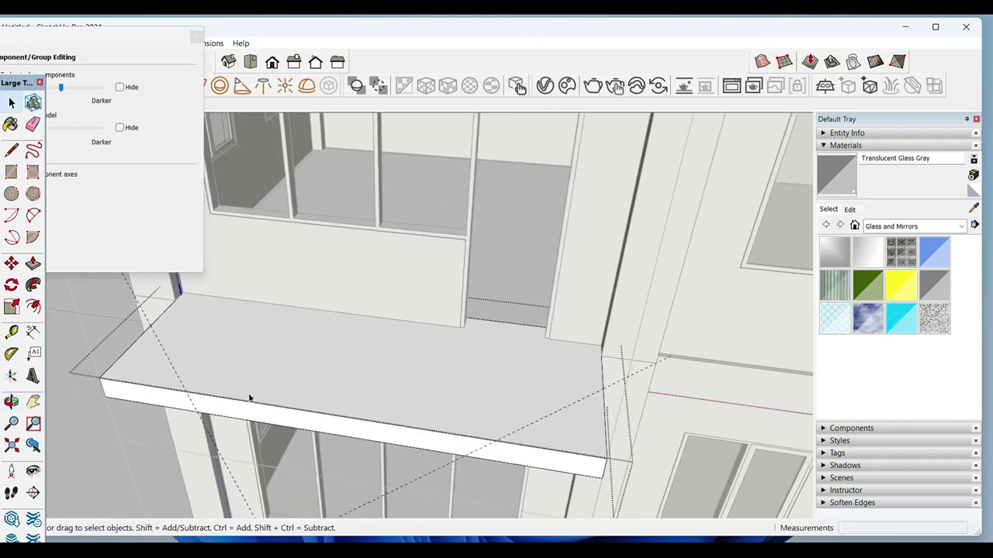
Step: Draw both chamfer cut lines and push the corner triangles away to chamfer the slab
{"action": "left_click", "coordinate": [496, 440]}
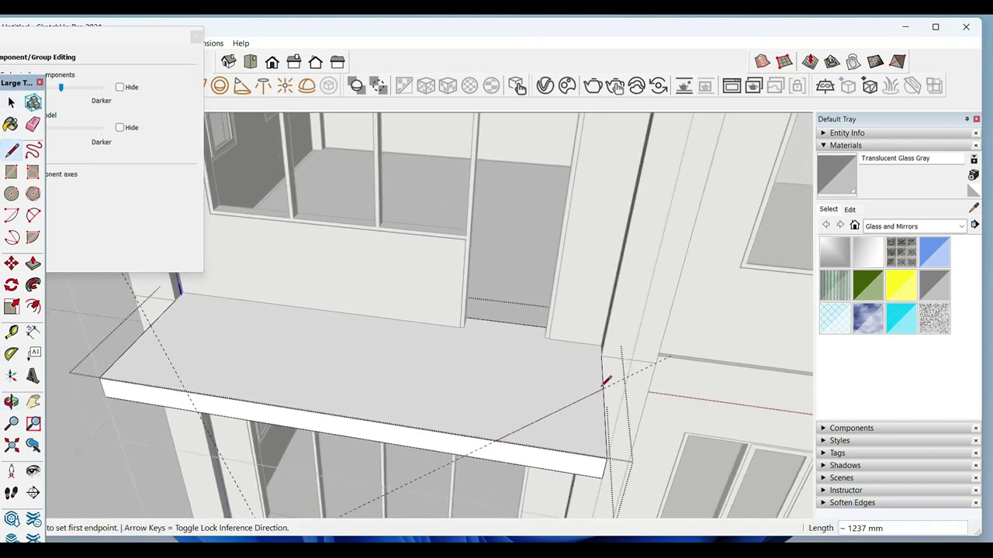
{"action": "left_click", "coordinate": [605, 382]}
{"action": "key", "text": "space"}
{"action": "left_click", "coordinate": [191, 393]}
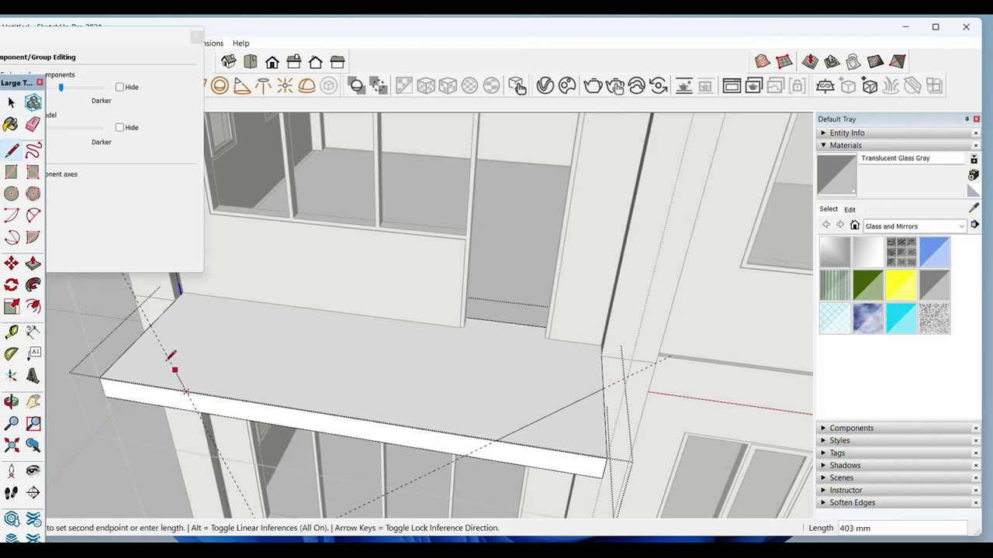
{"action": "left_click", "coordinate": [155, 322]}
{"action": "key", "text": "space"}
{"action": "key", "text": "p"}
{"action": "left_click", "coordinate": [136, 376]}
{"action": "left_click", "coordinate": [140, 388]}
{"action": "double_click", "coordinate": [581, 442]}
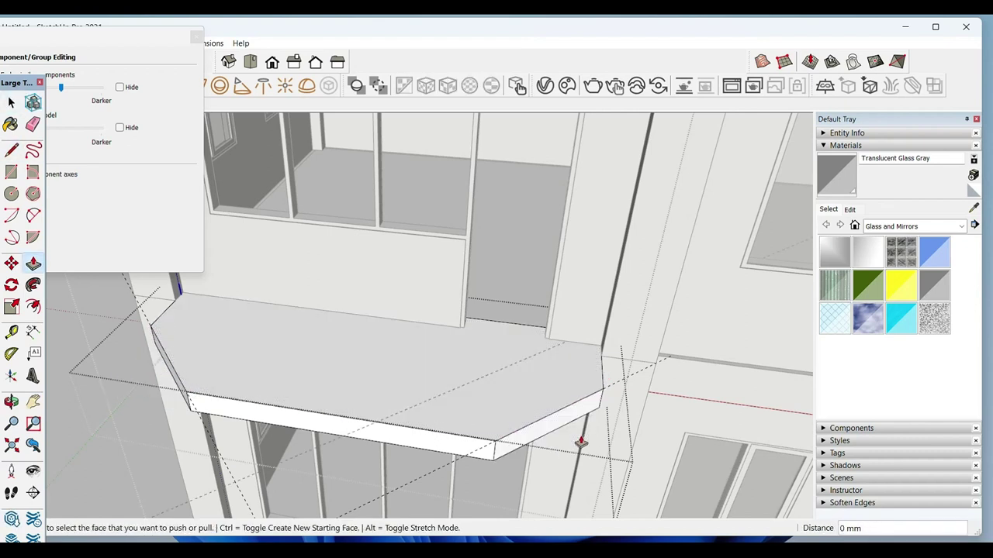
{"action": "key", "text": "space"}
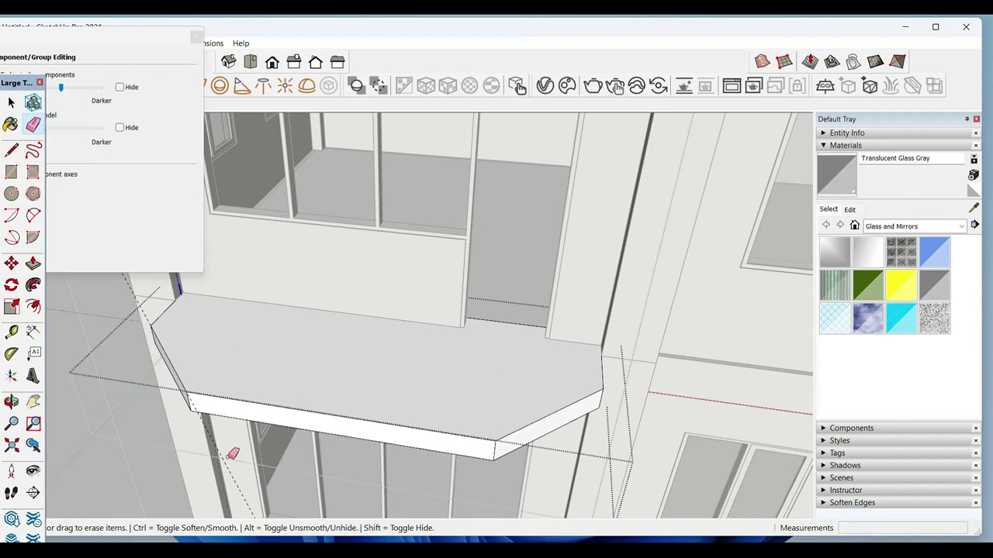
Step: Copy the chamfered slab onto the adjoining facade at the next corner
{"action": "left_click", "coordinate": [341, 396]}
{"action": "key", "text": "m"}
{"action": "middle_click_drag", "start_coordinate": [341, 396], "coordinate": [195, 310]}
{"action": "left_click", "coordinate": [195, 310], "text": "ctrl"}
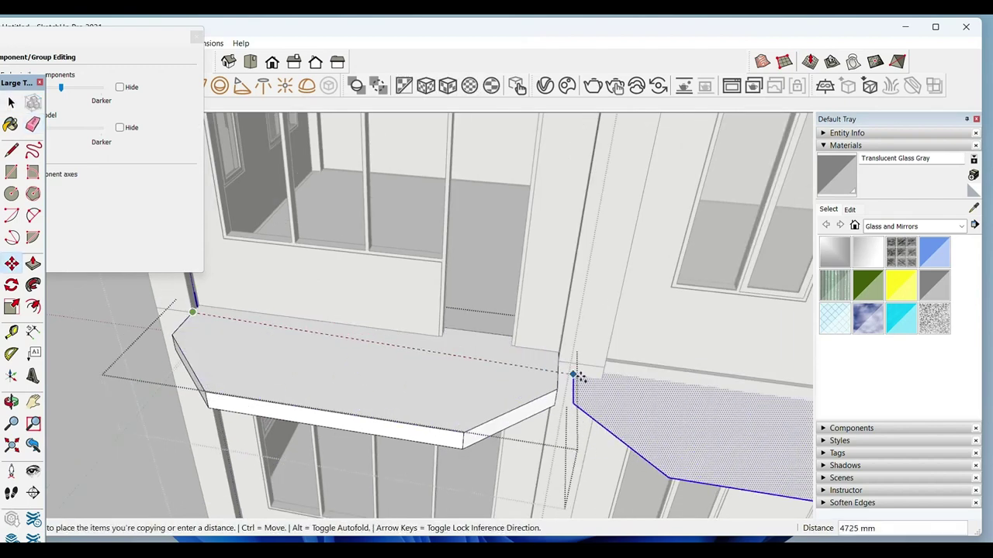
{"action": "left_click", "coordinate": [605, 369]}
{"action": "key", "text": "space"}
Step: Extend the copied slab's end by 225 mm
{"action": "key", "text": "p"}
{"action": "left_click_drag", "start_coordinate": [628, 404], "coordinate": [549, 406]}
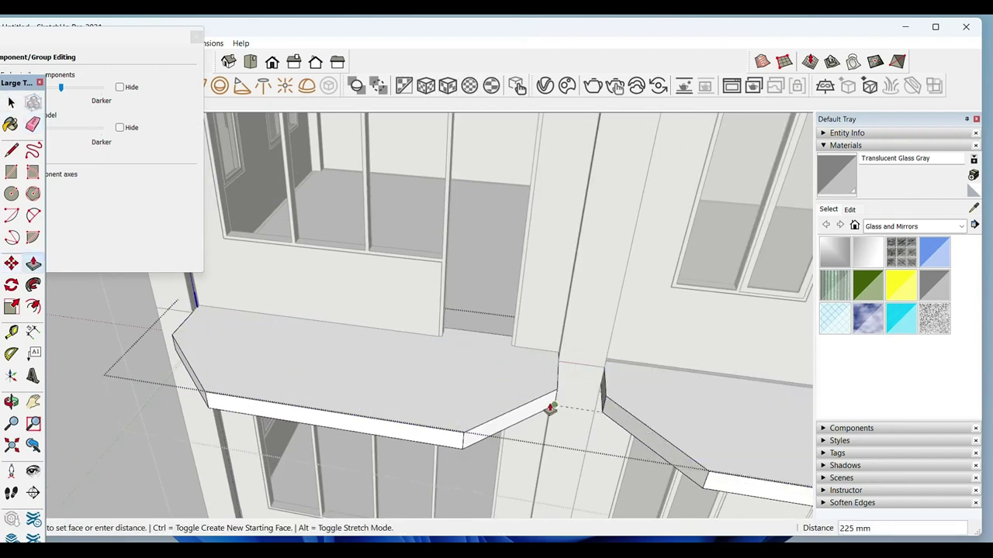
{"action": "key", "text": "space"}
{"action": "scroll", "coordinate": [531, 411], "scroll_direction": "up", "scroll_amount": 3}
Step: Fill the corner gap with a pulled-out filler rectangle and erase the stray edge
{"action": "left_click", "coordinate": [483, 459]}
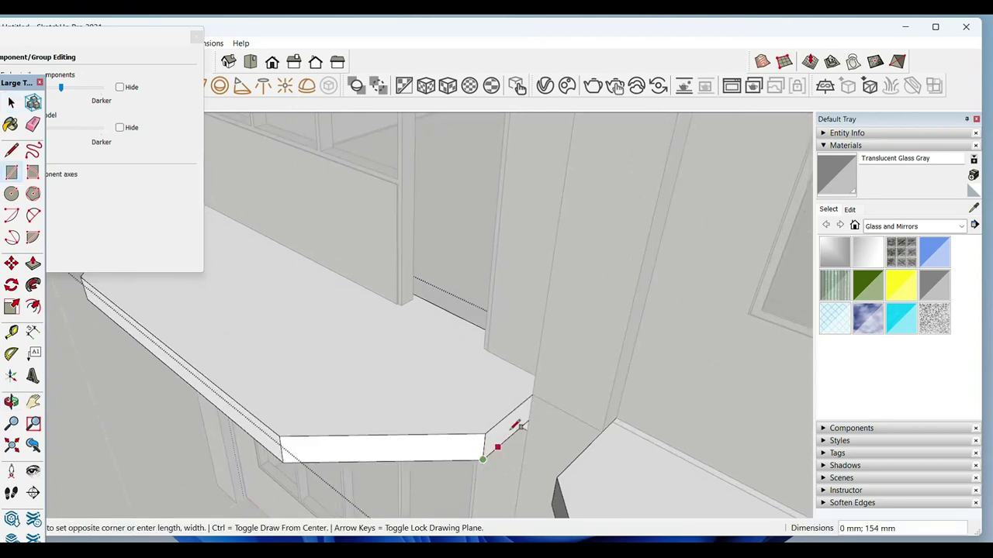
{"action": "left_click", "coordinate": [533, 393]}
{"action": "key", "text": "space"}
{"action": "key", "text": "p"}
{"action": "left_click_drag", "start_coordinate": [521, 421], "coordinate": [589, 446]}
{"action": "key", "text": "space"}
{"action": "key", "text": "e"}
{"action": "left_click", "coordinate": [548, 467]}
{"action": "key", "text": "space"}
{"action": "scroll", "coordinate": [598, 417], "scroll_direction": "down", "scroll_amount": 5}
{"action": "scroll", "coordinate": [529, 346], "scroll_direction": "up", "scroll_amount": 2}
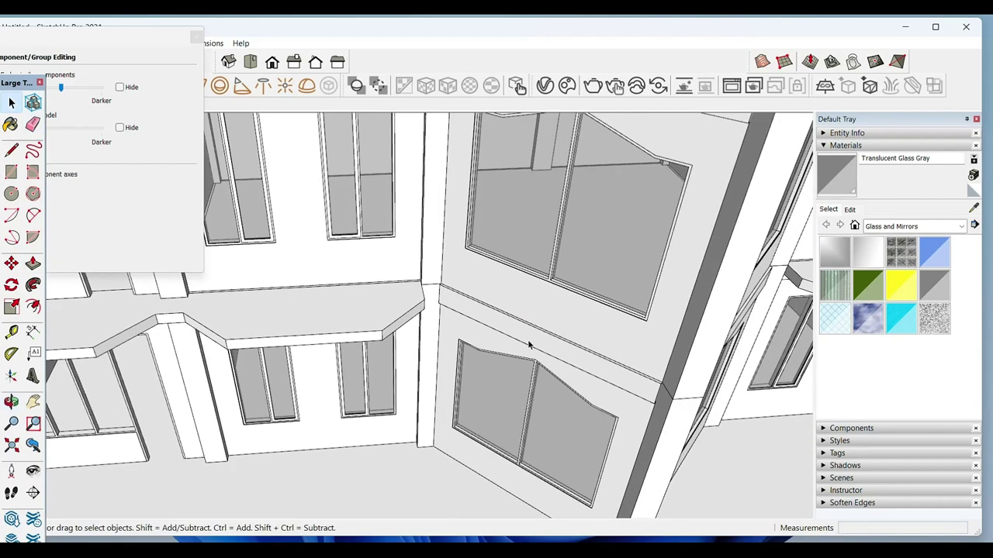
Step: Draw a rectangle along the ledge from its corner to the far end
{"action": "scroll", "coordinate": [530, 346], "scroll_direction": "up", "scroll_amount": 2}
{"action": "scroll", "coordinate": [536, 339], "scroll_direction": "up", "scroll_amount": 2}
{"action": "key", "text": "r"}
{"action": "left_click", "coordinate": [417, 258]}
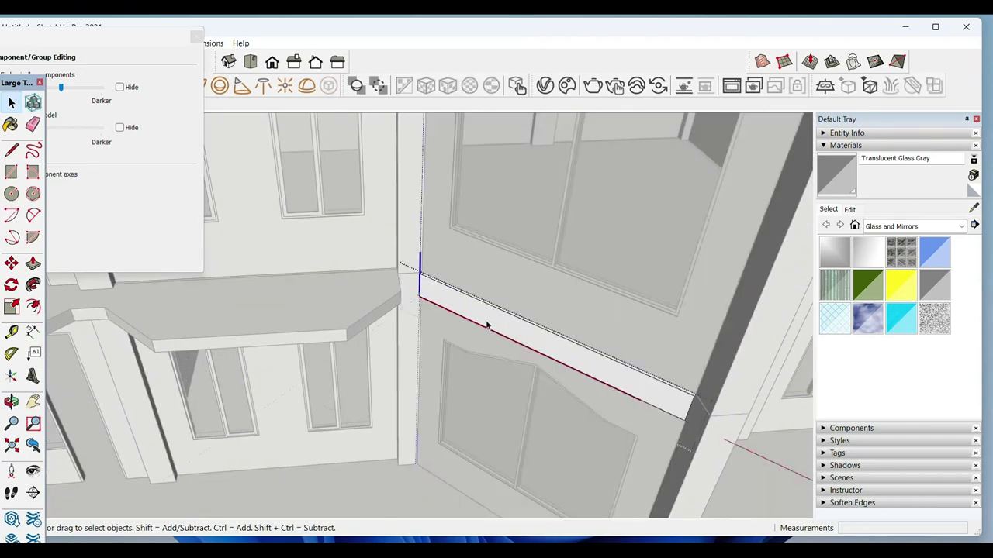
{"action": "scroll", "coordinate": [487, 326], "scroll_direction": "up", "scroll_amount": 3}
{"action": "scroll", "coordinate": [720, 399], "scroll_direction": "down", "scroll_amount": 3}
{"action": "scroll", "coordinate": [719, 395], "scroll_direction": "up", "scroll_amount": 3}
{"action": "scroll", "coordinate": [731, 365], "scroll_direction": "up", "scroll_amount": 3}
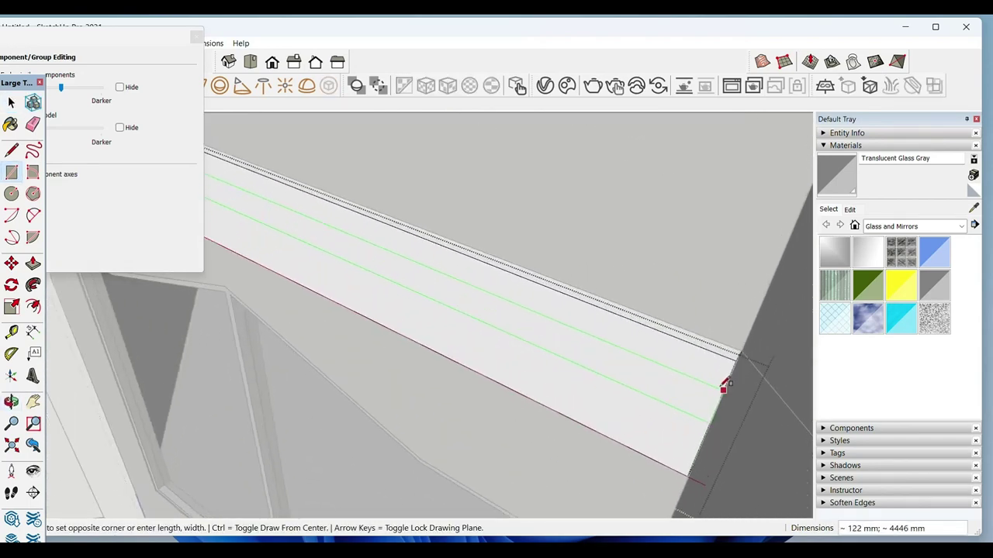
{"action": "scroll", "coordinate": [756, 313], "scroll_direction": "up", "scroll_amount": 2}
{"action": "left_click", "coordinate": [751, 252]}
{"action": "key", "text": "space"}
{"action": "scroll", "coordinate": [550, 326], "scroll_direction": "down", "scroll_amount": 3}
{"action": "scroll", "coordinate": [390, 308], "scroll_direction": "down", "scroll_amount": 3}
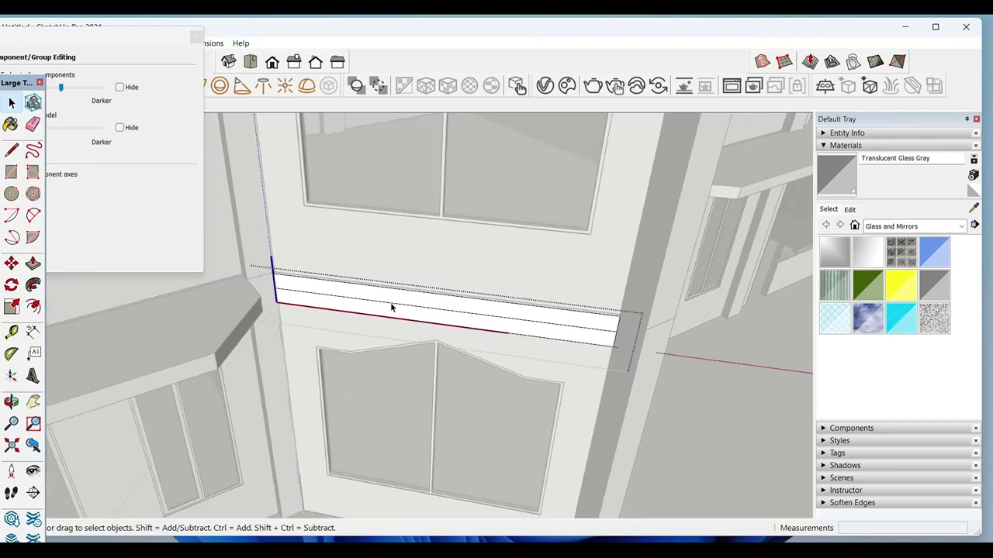
Step: Push/Pull the rectangle out 1500 mm to form the balcony slab
{"action": "left_click", "coordinate": [390, 304]}
{"action": "key", "text": "p"}
{"action": "left_click", "coordinate": [390, 305]}
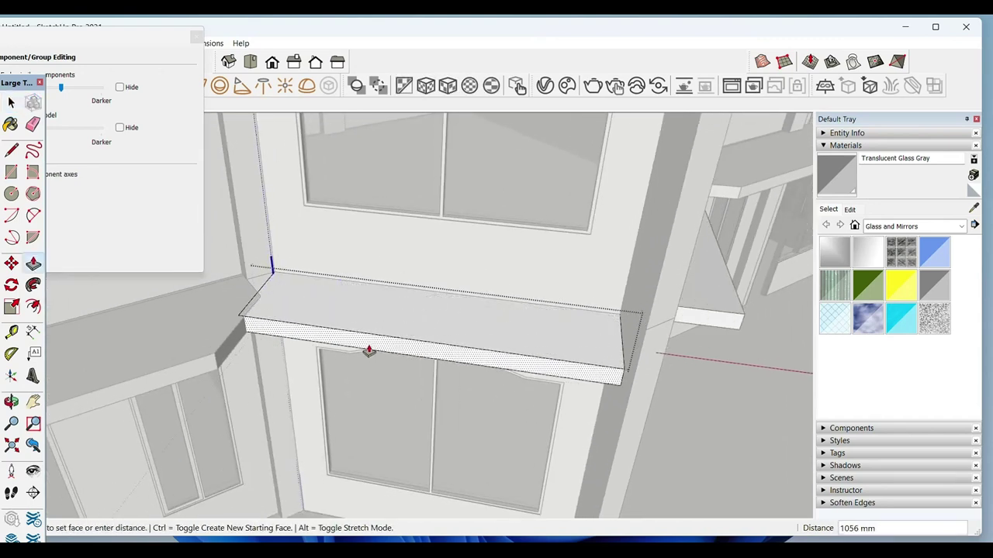
{"action": "key", "text": "Return"}
{"action": "key", "text": "space"}
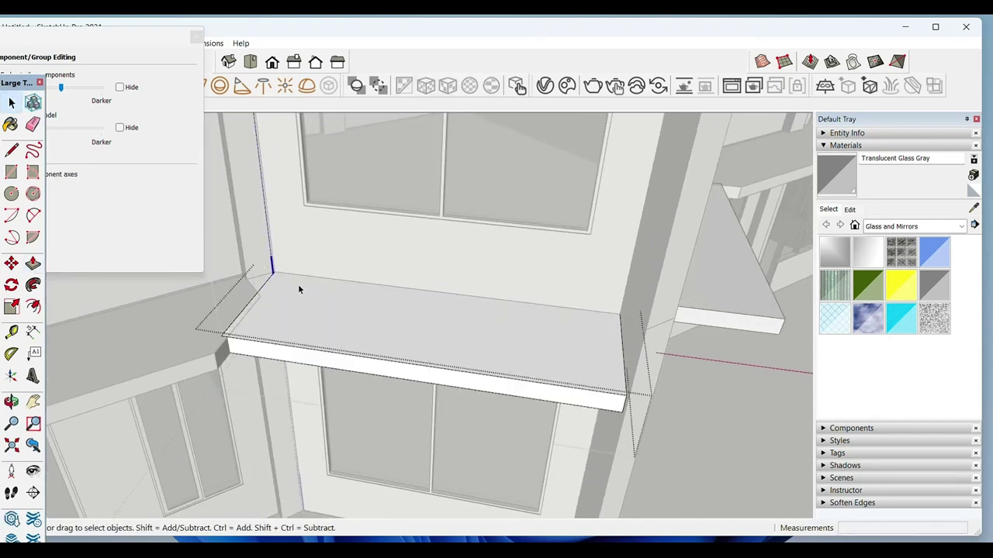
{"action": "scroll", "coordinate": [299, 291], "scroll_direction": "up", "scroll_amount": 3}
Step: Place a 45° Protractor guide across the slab corner and draw the cut lines
{"action": "key", "text": "shift+p"}
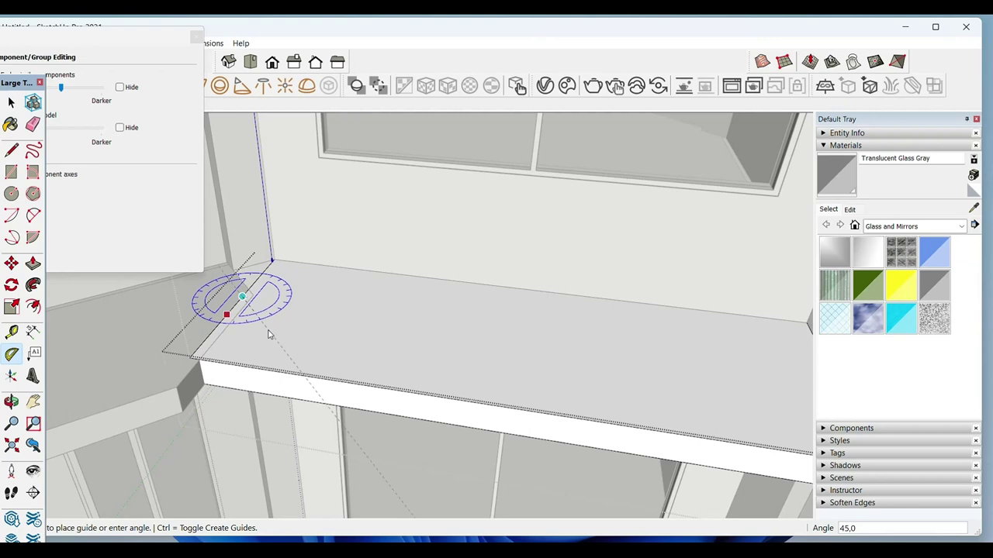
{"action": "key", "text": "space"}
{"action": "scroll", "coordinate": [272, 338], "scroll_direction": "down", "scroll_amount": 2}
{"action": "mouse_move", "coordinate": [273, 344]}
{"action": "middle_mouse_down"}
{"action": "mouse_move", "coordinate": [536, 386]}
{"action": "mouse_move", "coordinate": [479, 369]}
{"action": "middle_mouse_up"}
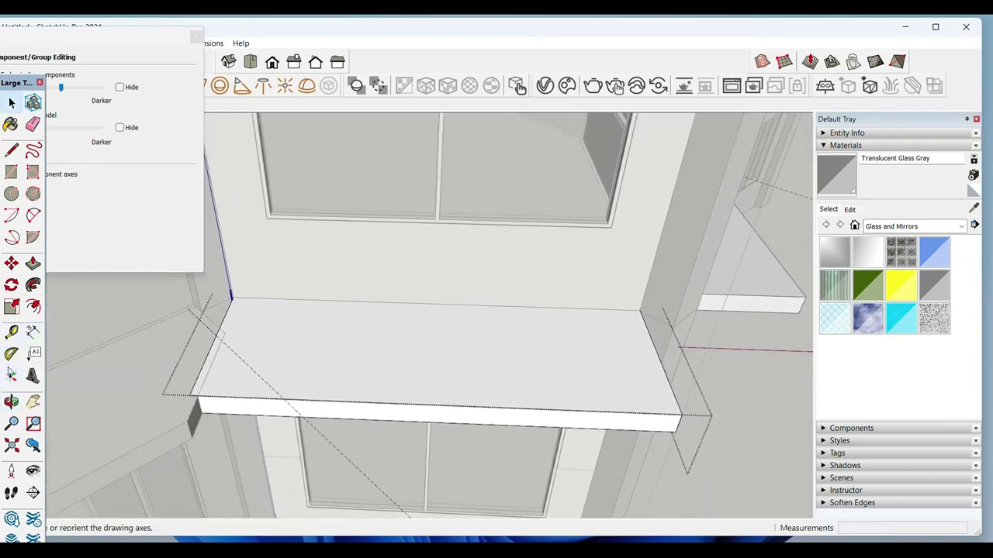
{"action": "left_click", "coordinate": [612, 395]}
{"action": "key", "text": "l"}
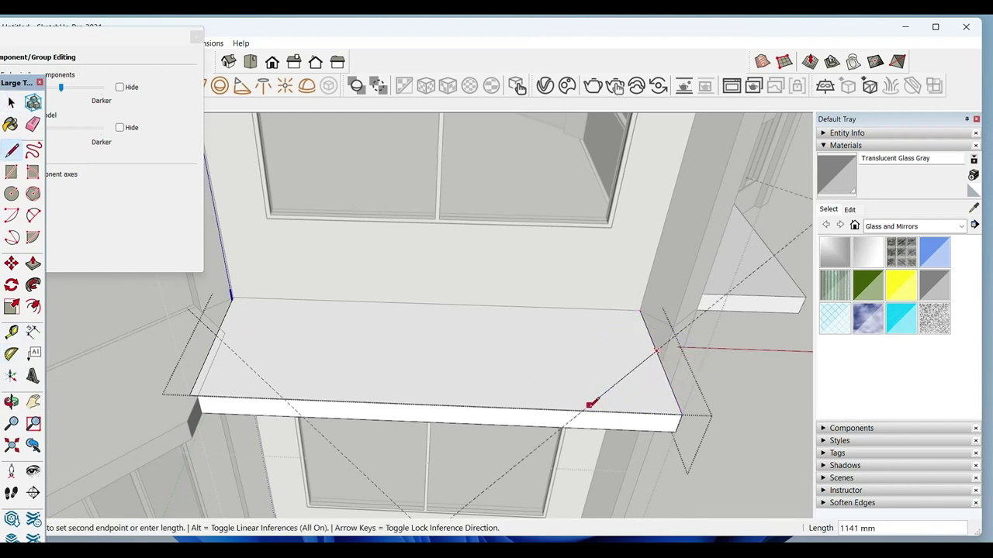
{"action": "key", "text": "space"}
{"action": "key", "text": "space"}
Step: Push both front corner triangles away and clear the leftover edges
{"action": "key", "text": "p"}
{"action": "left_click", "coordinate": [636, 398]}
{"action": "left_click", "coordinate": [598, 426]}
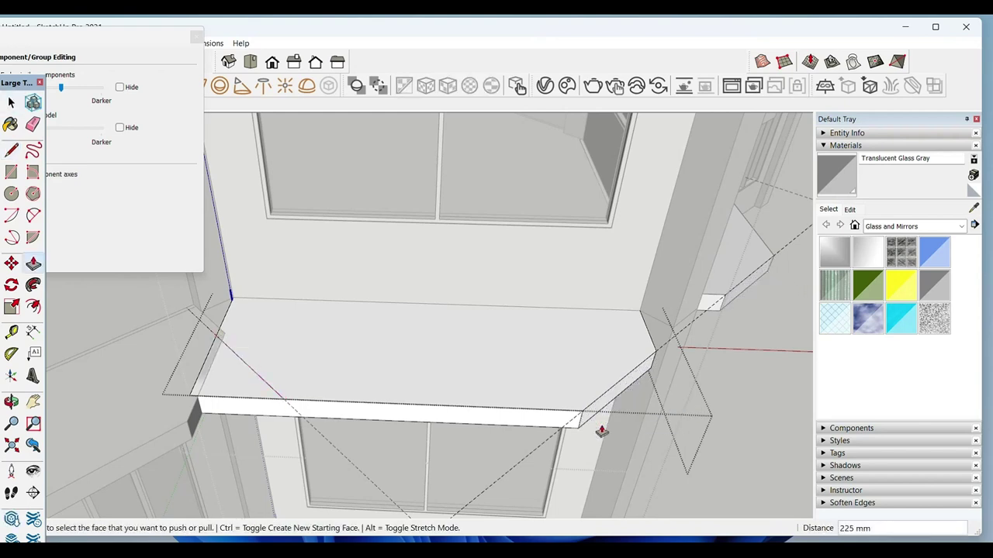
{"action": "double_click", "coordinate": [260, 391]}
{"action": "key", "text": "space"}
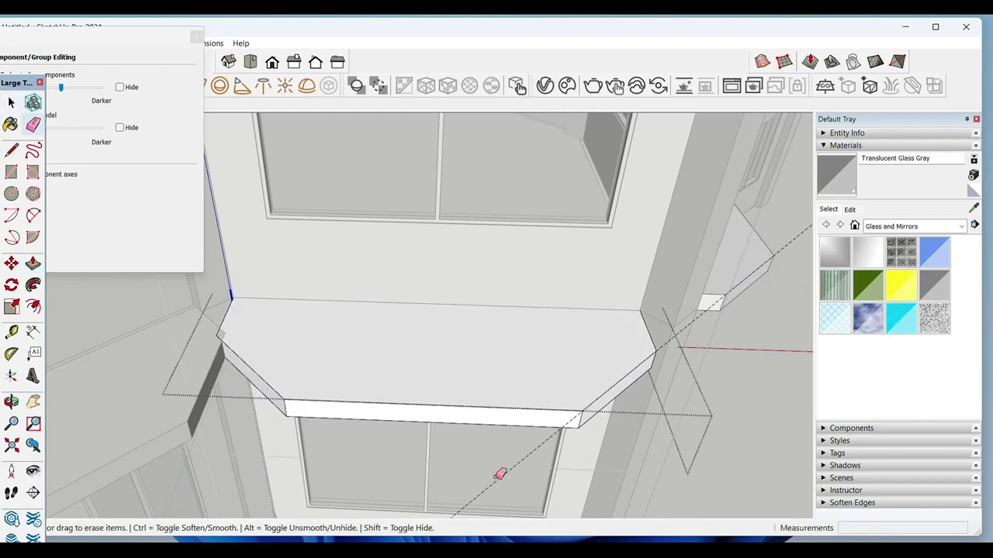
{"action": "key", "text": "space"}
{"action": "scroll", "coordinate": [565, 406], "scroll_direction": "down", "scroll_amount": 3}
{"action": "scroll", "coordinate": [588, 344], "scroll_direction": "down", "scroll_amount": 3}
{"action": "scroll", "coordinate": [587, 354], "scroll_direction": "down", "scroll_amount": 2}
{"action": "scroll", "coordinate": [297, 404], "scroll_direction": "up", "scroll_amount": 8}
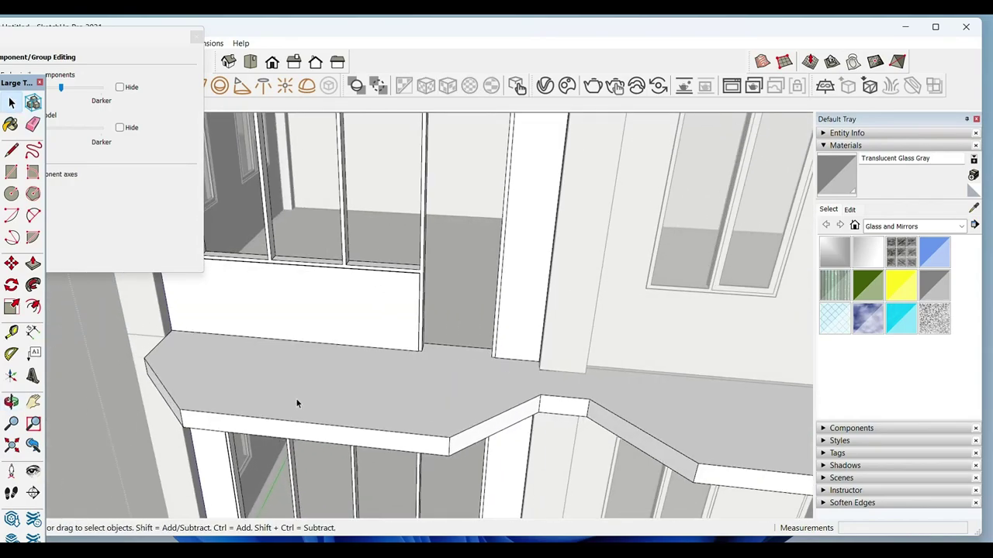
Step: Open the balcony slab group for editing and view the wall and windows head-on
{"action": "double_click", "coordinate": [297, 403]}
{"action": "key", "text": "f"}
{"action": "middle_click_drag", "start_coordinate": [284, 421], "coordinate": [191, 403]}
{"action": "left_click", "coordinate": [287, 424]}
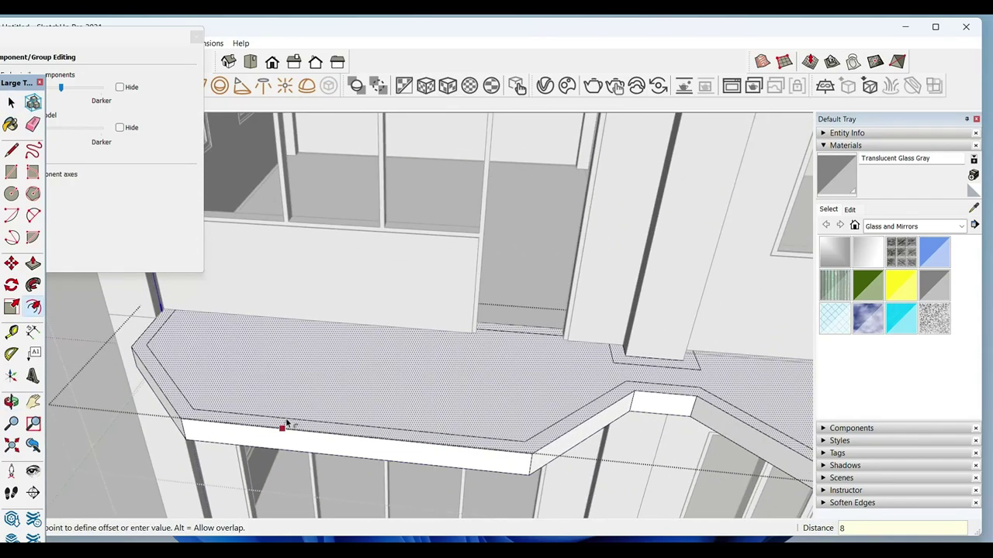
{"action": "key", "text": "space"}
{"action": "key", "text": "e"}
{"action": "middle_click_drag", "start_coordinate": [288, 421], "coordinate": [518, 414]}
{"action": "scroll", "coordinate": [610, 461], "scroll_direction": "down", "scroll_amount": 3}
{"action": "scroll", "coordinate": [702, 423], "scroll_direction": "up", "scroll_amount": 3}
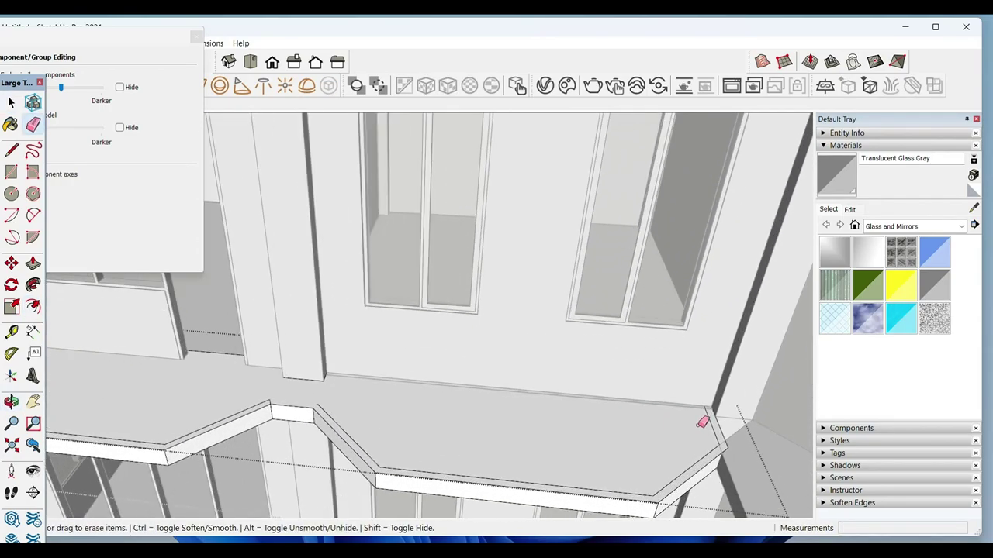
{"action": "scroll", "coordinate": [702, 423], "scroll_direction": "up", "scroll_amount": 2}
{"action": "middle_click_drag", "start_coordinate": [710, 464], "coordinate": [440, 468]}
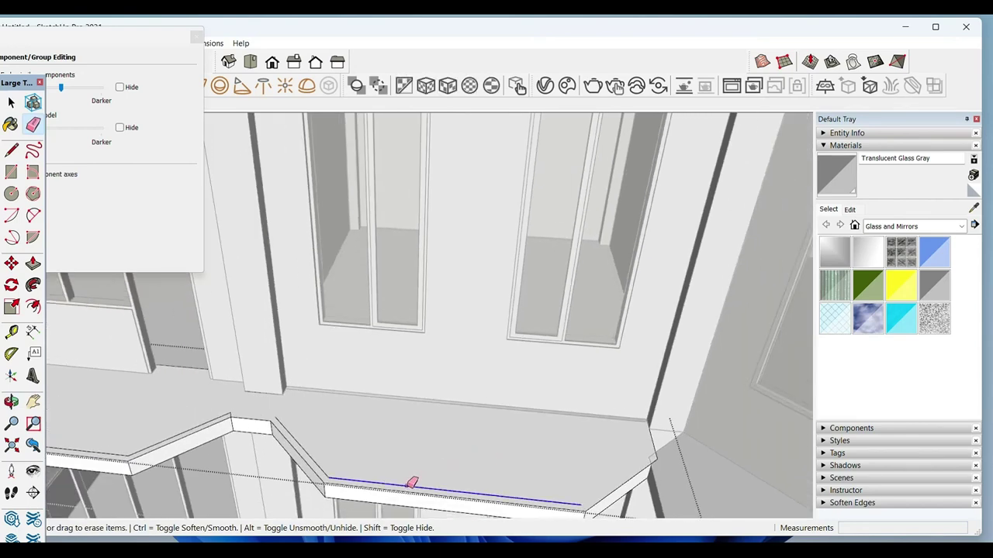
{"action": "key", "text": "space"}
Step: Draw the railing edge from the slab corner down to the ledge
{"action": "scroll", "coordinate": [660, 377], "scroll_direction": "up", "scroll_amount": 3}
{"action": "left_click", "coordinate": [563, 382]}
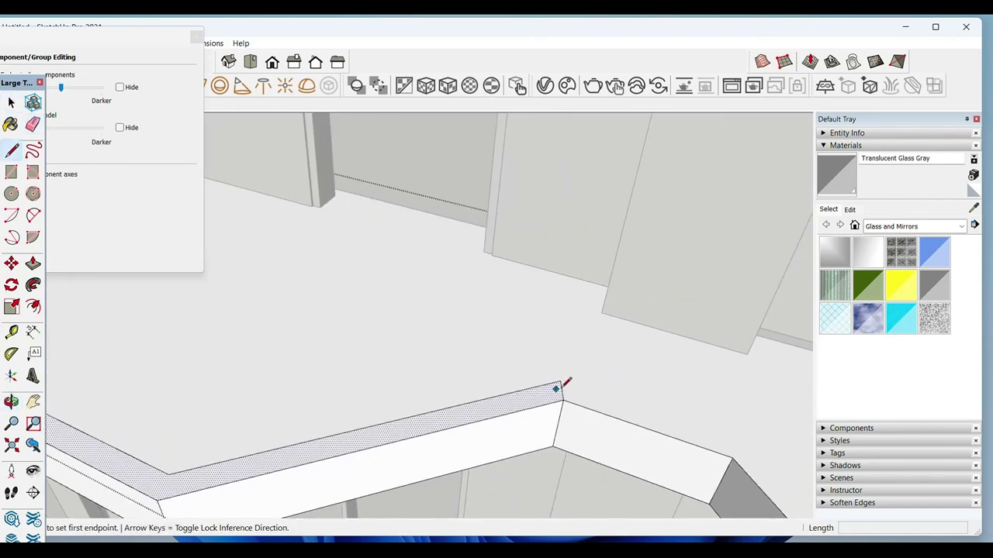
{"action": "left_click", "coordinate": [601, 312]}
{"action": "left_click", "coordinate": [565, 399]}
{"action": "key", "text": "space"}
{"action": "scroll", "coordinate": [566, 391], "scroll_direction": "up", "scroll_amount": 1}
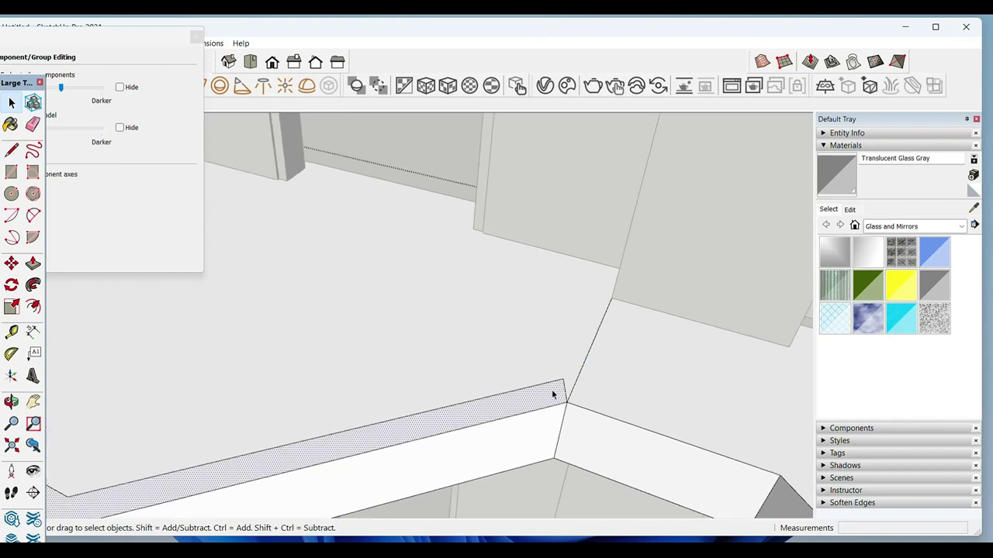
{"action": "key", "text": "e"}
{"action": "mouse_move", "coordinate": [569, 390]}
{"action": "middle_mouse_down"}
{"action": "mouse_move", "coordinate": [594, 381]}
{"action": "mouse_move", "coordinate": [517, 406]}
{"action": "middle_mouse_up"}
Step: Push/Pull the railing strip up into a tall railing wall
{"action": "key", "text": "p"}
{"action": "left_click", "coordinate": [519, 400]}
{"action": "left_click", "coordinate": [514, 359]}
{"action": "key", "text": "space"}
{"action": "left_click", "coordinate": [525, 343]}
{"action": "mouse_move", "coordinate": [525, 344]}
{"action": "middle_mouse_down"}
{"action": "mouse_move", "coordinate": [417, 377]}
{"action": "mouse_move", "coordinate": [492, 328]}
{"action": "middle_mouse_up"}
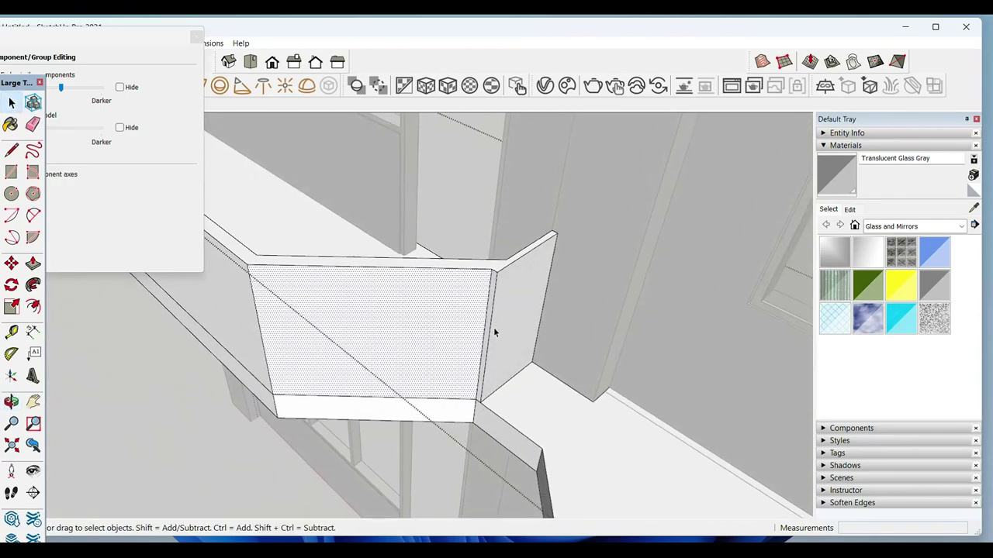
Step: Orient the railing's faces consistently with Orient Faces
{"action": "key", "text": "e"}
{"action": "mouse_move", "coordinate": [545, 309]}
{"action": "middle_mouse_down"}
{"action": "mouse_move", "coordinate": [533, 406]}
{"action": "mouse_move", "coordinate": [450, 377]}
{"action": "mouse_move", "coordinate": [401, 381]}
{"action": "middle_mouse_up"}
{"action": "key", "text": "space"}
{"action": "right_click", "coordinate": [385, 371]}
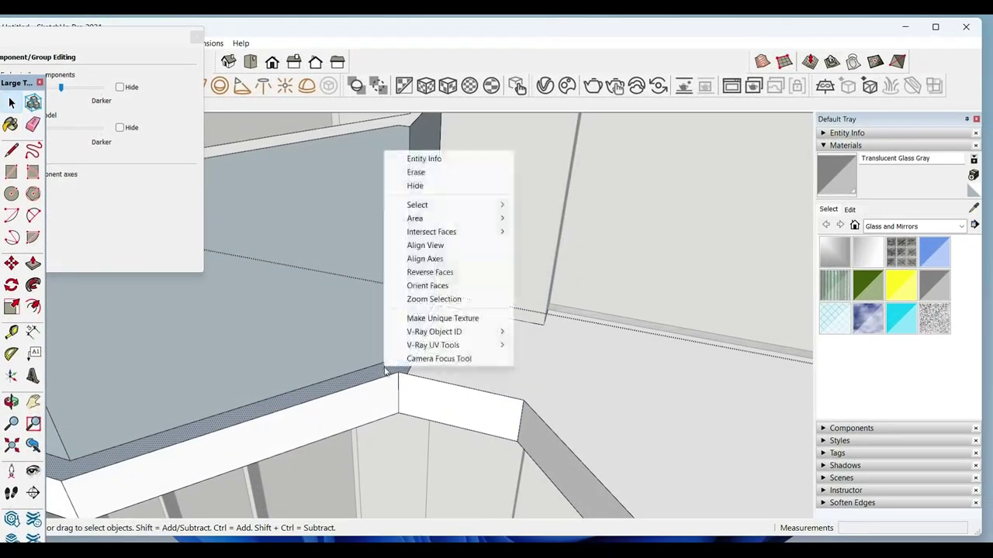
{"action": "left_click", "coordinate": [423, 286]}
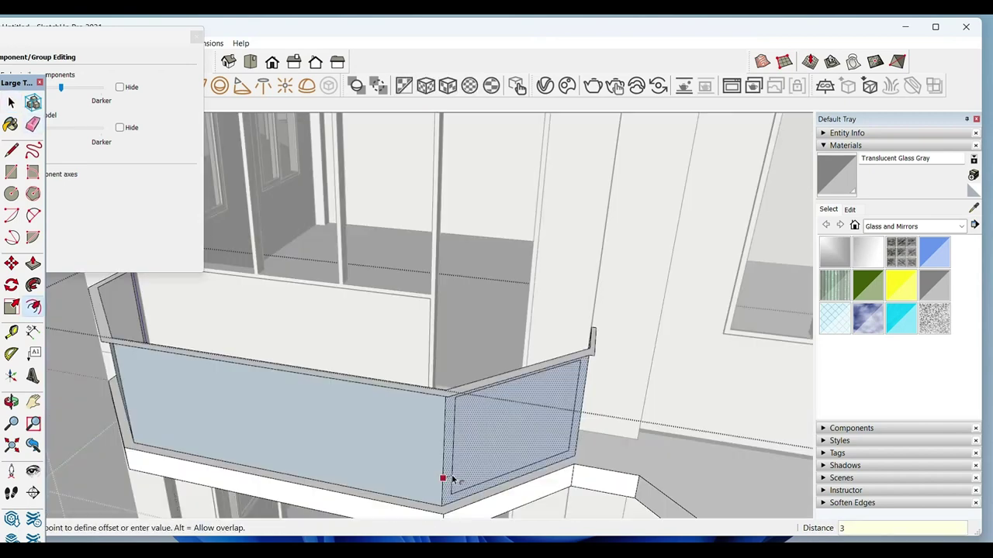
{"action": "key", "text": "space"}
Step: Select the left glass face and cancel making it a component
{"action": "left_click", "coordinate": [403, 472]}
{"action": "key", "text": "f"}
{"action": "key", "text": "space"}
{"action": "mouse_move", "coordinate": [404, 470]}
{"action": "middle_mouse_down"}
{"action": "mouse_move", "coordinate": [598, 450]}
{"action": "mouse_move", "coordinate": [271, 461]}
{"action": "middle_mouse_up"}
{"action": "left_click", "coordinate": [270, 459]}
{"action": "key", "text": "g"}
{"action": "left_click", "coordinate": [561, 427]}
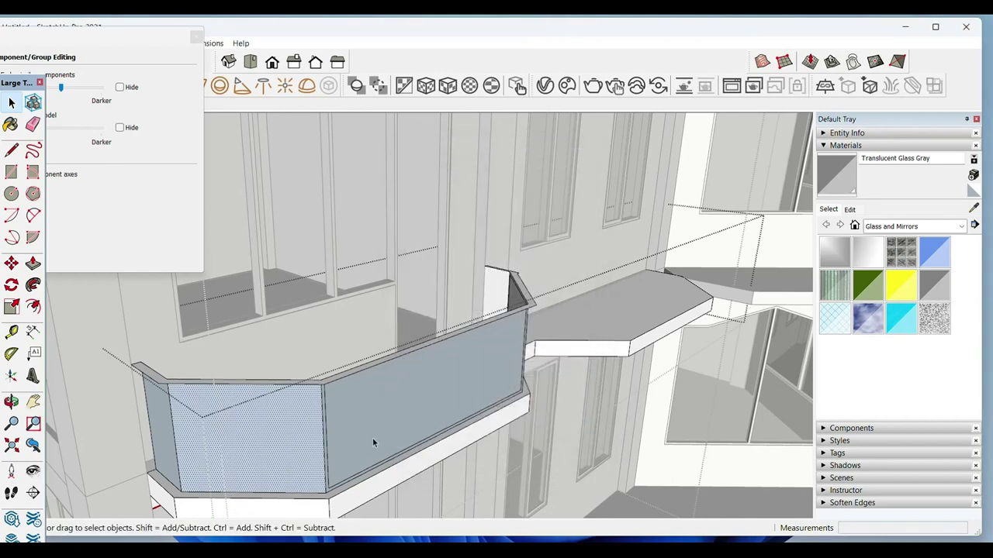
{"action": "key", "text": "space"}
Step: Paint the railing's glass panels with Translucent Glass Gray
{"action": "mouse_move", "coordinate": [195, 463]}
{"action": "middle_mouse_down"}
{"action": "mouse_move", "coordinate": [162, 462]}
{"action": "mouse_move", "coordinate": [828, 238]}
{"action": "middle_mouse_up"}
{"action": "left_click", "coordinate": [211, 455]}
{"action": "left_click", "coordinate": [597, 351]}
{"action": "left_click", "coordinate": [257, 380]}
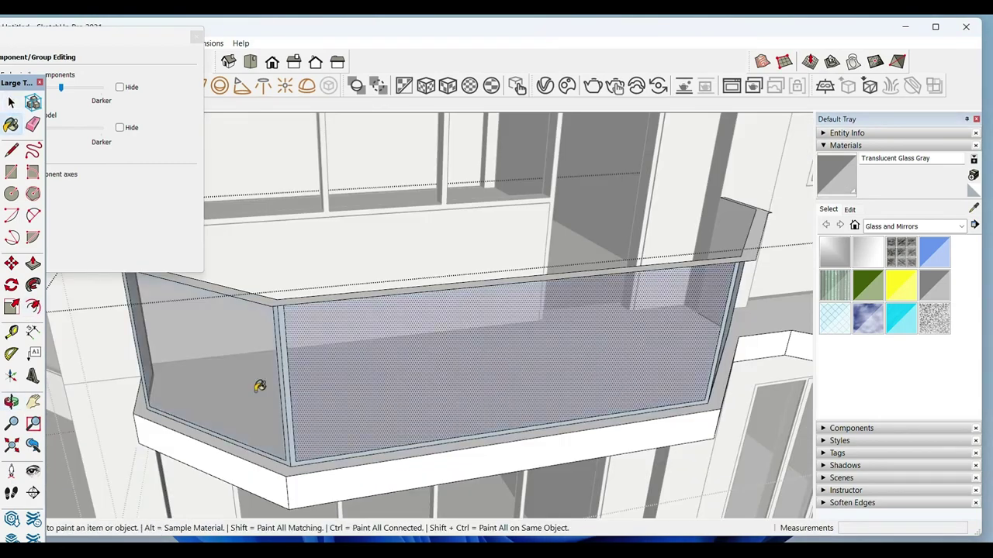
{"action": "middle_click_drag", "start_coordinate": [257, 381], "coordinate": [233, 325]}
{"action": "scroll", "coordinate": [234, 326], "scroll_direction": "up", "scroll_amount": 5}
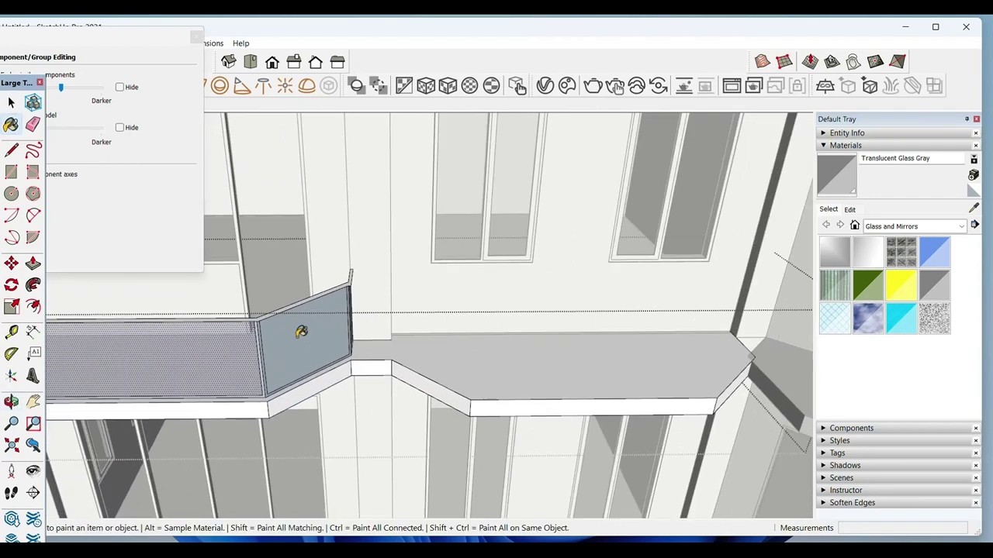
Step: Push/Pull the railing glass panel to give it a few millimetres of thickness
{"action": "scroll", "coordinate": [299, 333], "scroll_direction": "up", "scroll_amount": 5}
{"action": "key", "text": "p"}
{"action": "left_click", "coordinate": [516, 427]}
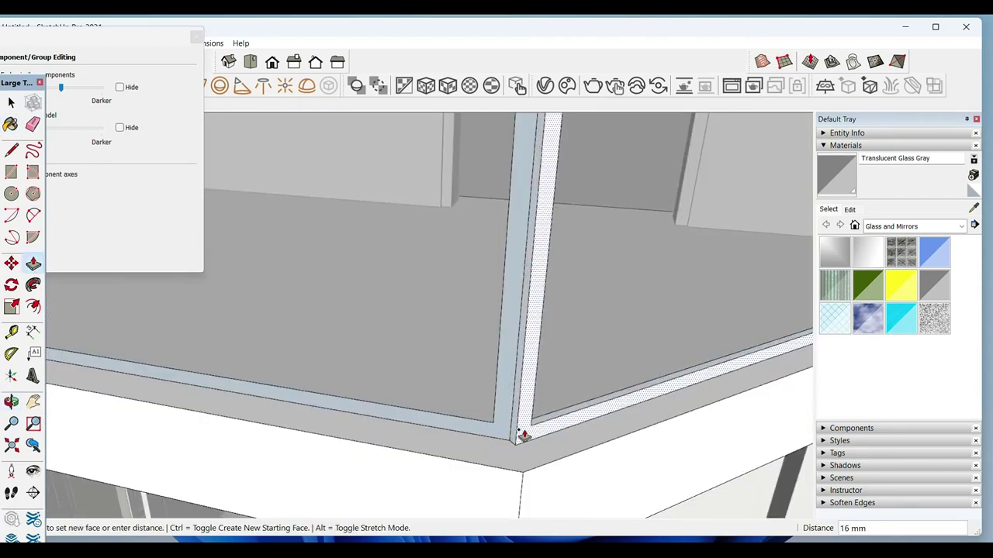
{"action": "left_click", "coordinate": [507, 427]}
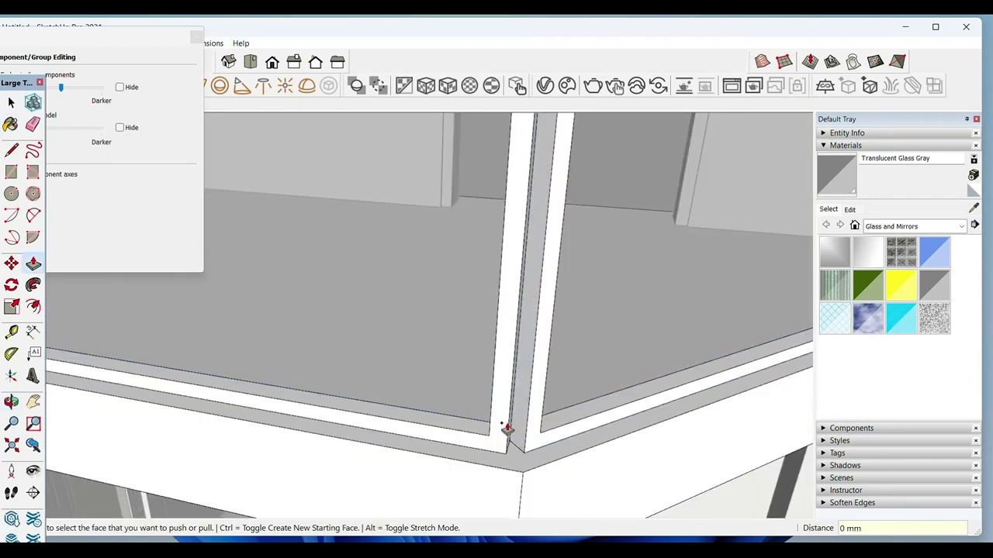
{"action": "scroll", "coordinate": [507, 427], "scroll_direction": "down", "scroll_amount": 10}
{"action": "mouse_move", "coordinate": [507, 428]}
{"action": "middle_mouse_down"}
{"action": "mouse_move", "coordinate": [391, 373]}
{"action": "mouse_move", "coordinate": [505, 425]}
{"action": "middle_mouse_up"}
{"action": "scroll", "coordinate": [392, 374], "scroll_direction": "down", "scroll_amount": 3}
{"action": "scroll", "coordinate": [392, 374], "scroll_direction": "down", "scroll_amount": 3}
Step: Zoom out and place a section plane on the tower
{"action": "scroll", "coordinate": [505, 425], "scroll_direction": "up", "scroll_amount": 5}
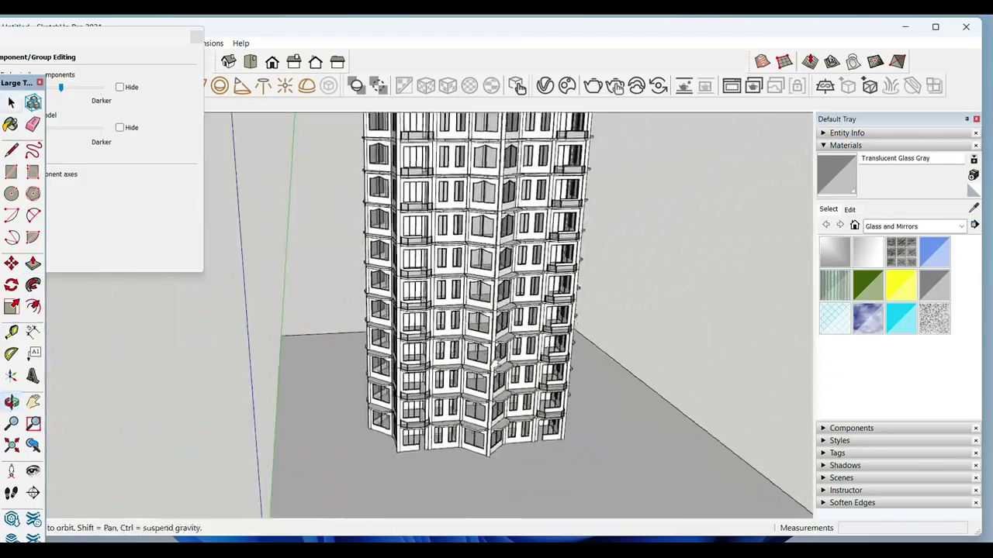
{"action": "scroll", "coordinate": [506, 425], "scroll_direction": "down", "scroll_amount": 3}
{"action": "scroll", "coordinate": [506, 426], "scroll_direction": "down", "scroll_amount": 2}
{"action": "scroll", "coordinate": [465, 388], "scroll_direction": "up", "scroll_amount": 5}
{"action": "mouse_move", "coordinate": [466, 388]}
{"action": "middle_mouse_down"}
{"action": "mouse_move", "coordinate": [447, 370]}
{"action": "mouse_move", "coordinate": [446, 281]}
{"action": "middle_mouse_up"}
{"action": "scroll", "coordinate": [448, 370], "scroll_direction": "down", "scroll_amount": 3}
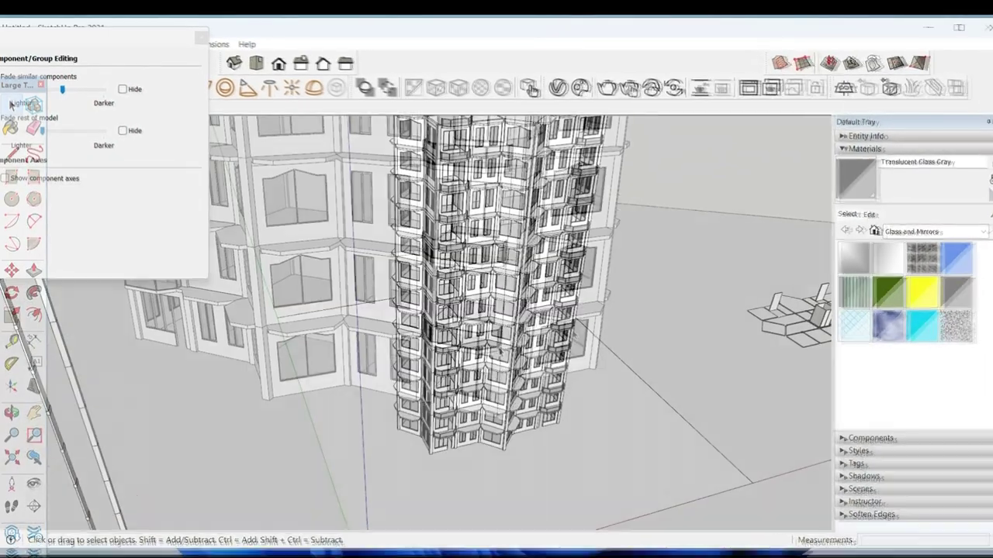
{"action": "scroll", "coordinate": [447, 281], "scroll_direction": "down", "scroll_amount": 2}
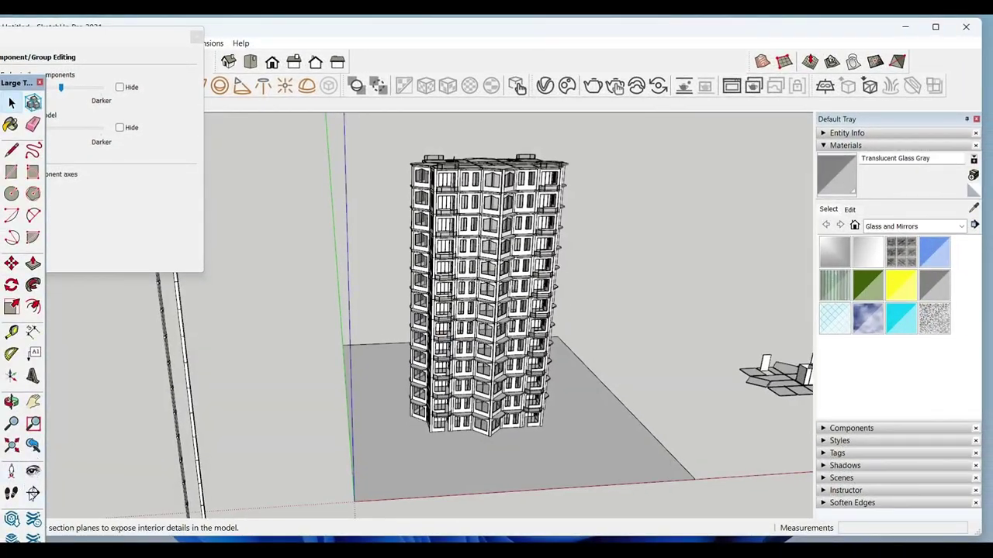
{"action": "left_click", "coordinate": [11, 520]}
{"action": "scroll", "coordinate": [465, 387], "scroll_direction": "up", "scroll_amount": 5}
{"action": "scroll", "coordinate": [465, 388], "scroll_direction": "up", "scroll_amount": 3}
{"action": "left_click", "coordinate": [466, 387]}
{"action": "left_click", "coordinate": [584, 321]}
Step: Move the section plane about 2800 mm along the building
{"action": "scroll", "coordinate": [424, 319], "scroll_direction": "down", "scroll_amount": 5}
{"action": "scroll", "coordinate": [470, 416], "scroll_direction": "up", "scroll_amount": 1}
{"action": "left_click", "coordinate": [470, 416]}
{"action": "key", "text": "m"}
{"action": "left_click", "coordinate": [476, 419]}
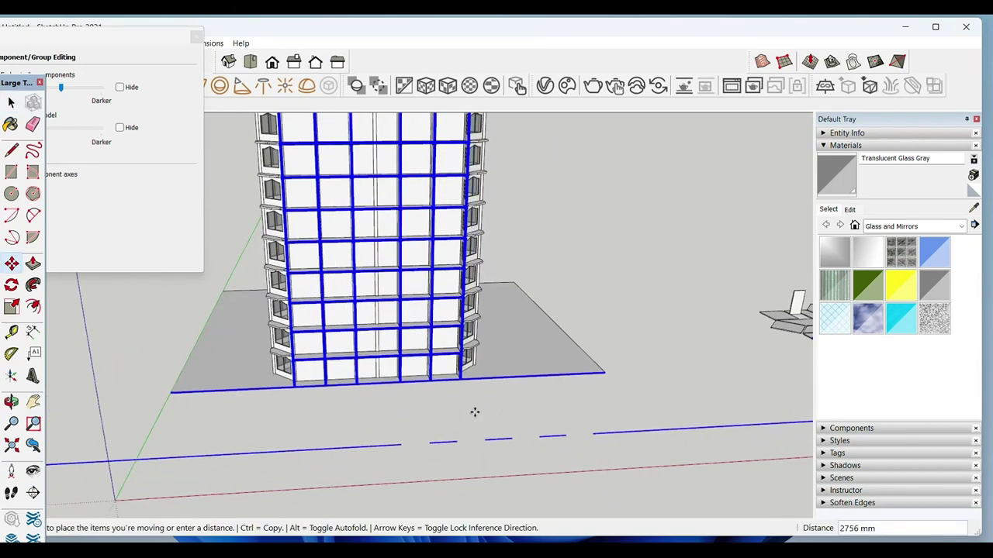
{"action": "key", "text": "space"}
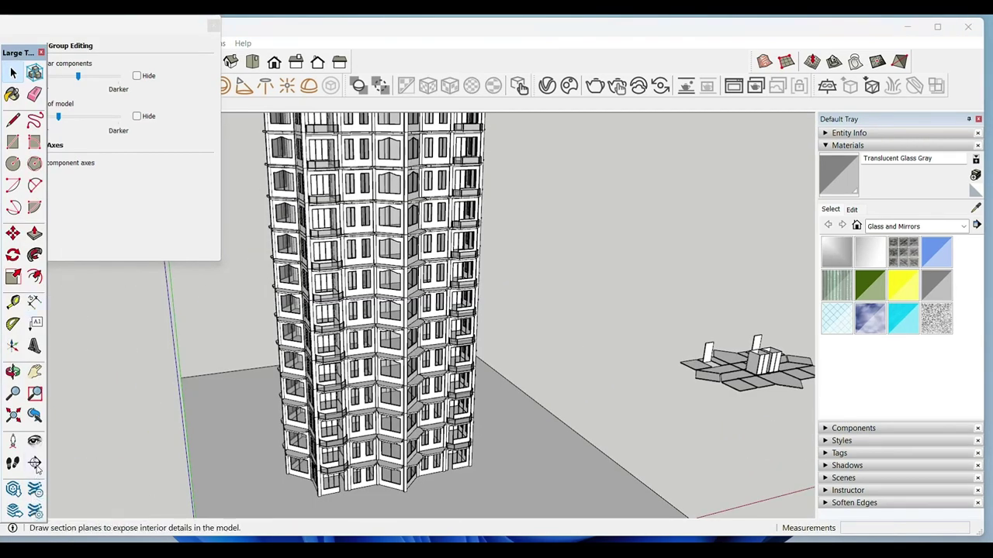
Step: Place another section plane through the tower, keeping the name Section 4
{"action": "left_click", "coordinate": [36, 468]}
{"action": "left_click", "coordinate": [435, 338]}
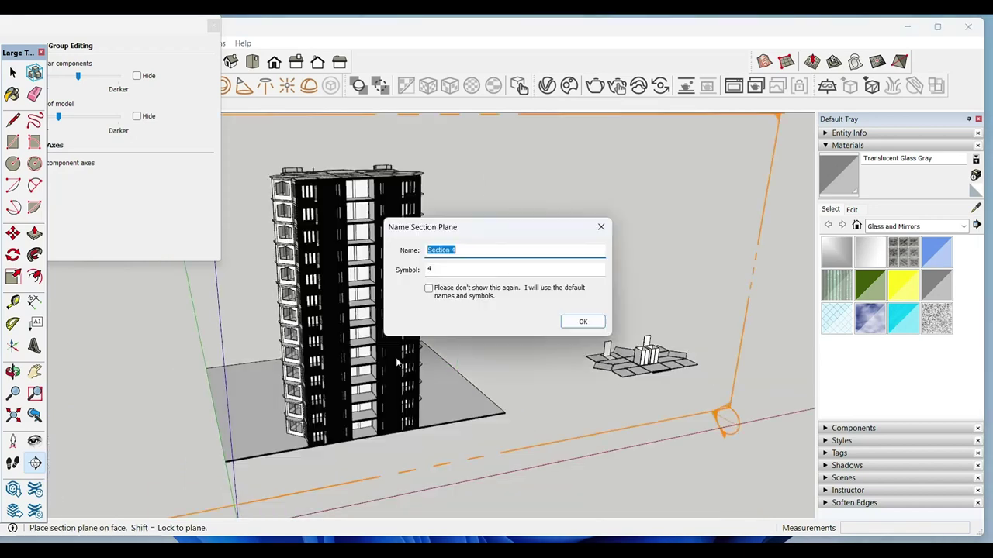
{"action": "left_click", "coordinate": [584, 323]}
Step: Move Section 4 to a new position away from the tower along the ground
{"action": "left_click", "coordinate": [567, 449]}
{"action": "scroll", "coordinate": [543, 450], "scroll_direction": "up", "scroll_amount": 3}
{"action": "key", "text": "m"}
{"action": "scroll", "coordinate": [535, 448], "scroll_direction": "up", "scroll_amount": 2}
{"action": "left_click", "coordinate": [535, 448]}
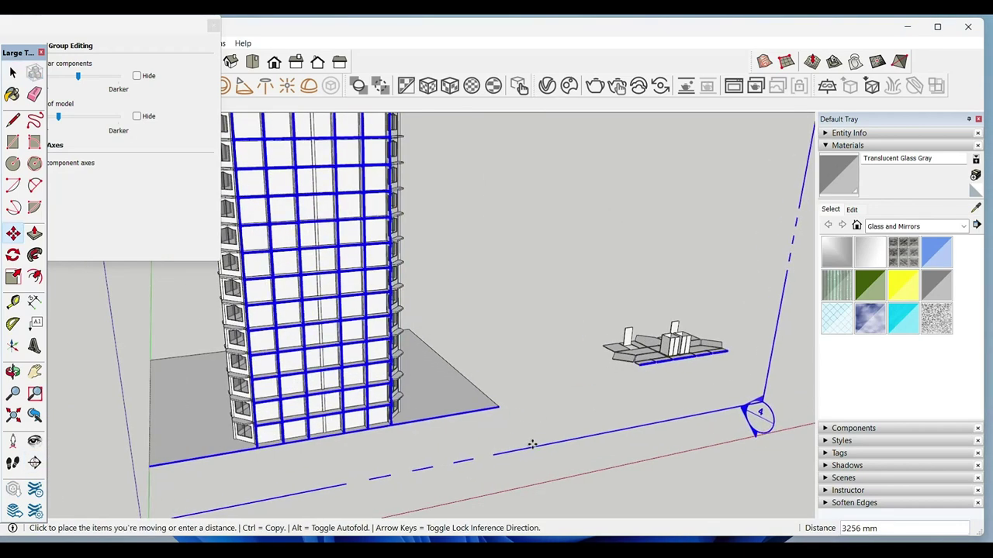
{"action": "key", "text": "space"}
{"action": "scroll", "coordinate": [326, 404], "scroll_direction": "up", "scroll_amount": 4}
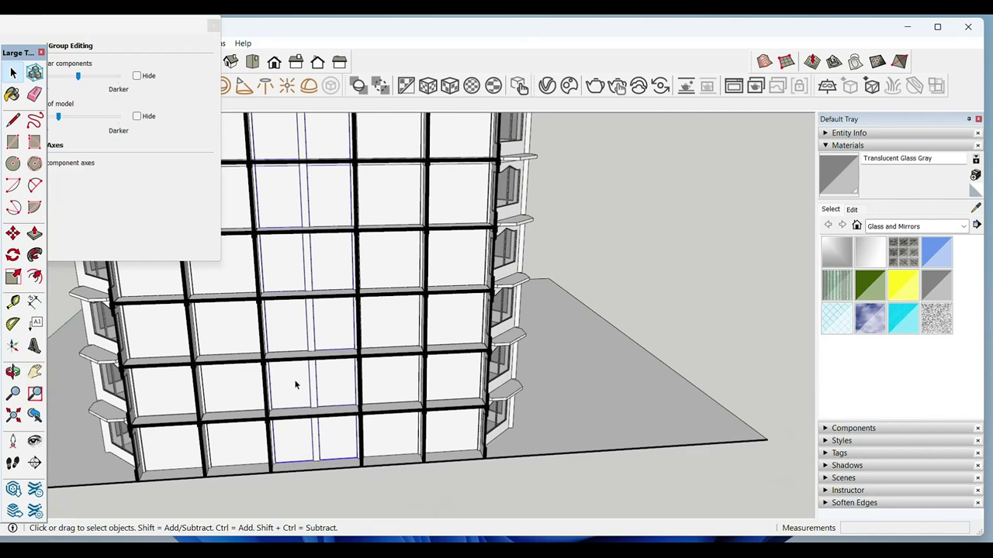
Step: Check the context menus for a facade element and the window grid without choosing an action
{"action": "right_click", "coordinate": [294, 379]}
{"action": "left_click", "coordinate": [351, 245]}
{"action": "scroll", "coordinate": [304, 385], "scroll_direction": "down", "scroll_amount": 3}
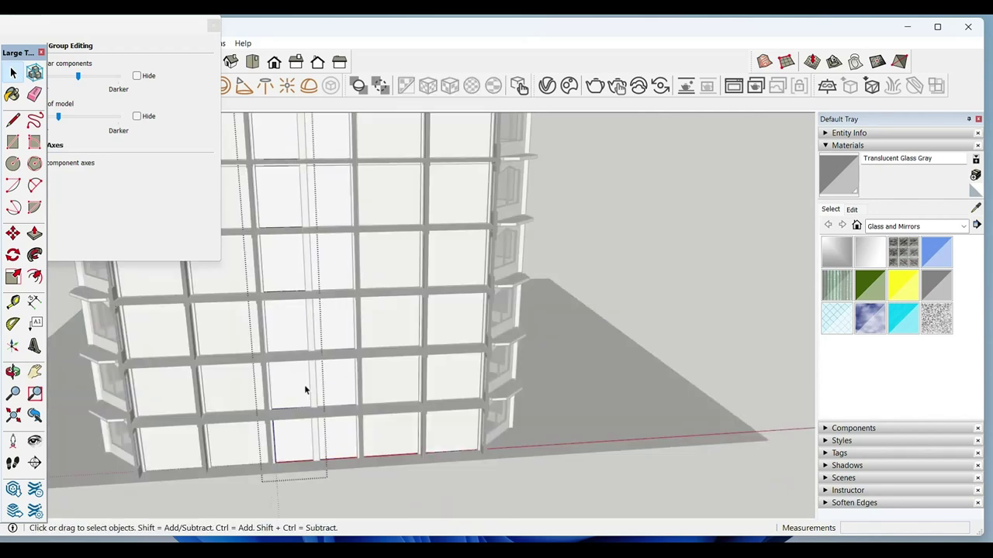
{"action": "scroll", "coordinate": [304, 385], "scroll_direction": "down", "scroll_amount": 4}
{"action": "scroll", "coordinate": [280, 237], "scroll_direction": "down", "scroll_amount": 3}
{"action": "scroll", "coordinate": [303, 396], "scroll_direction": "up", "scroll_amount": 5}
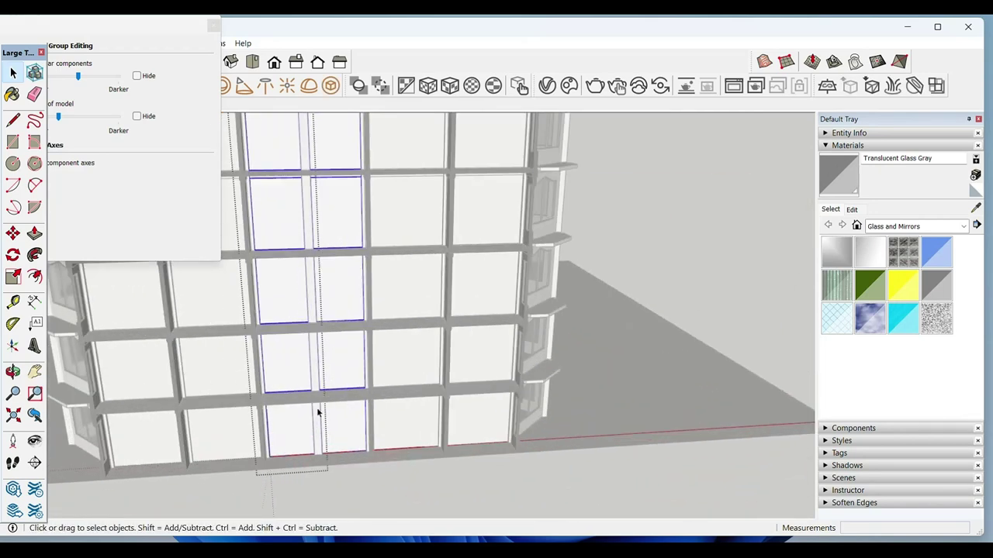
{"action": "scroll", "coordinate": [315, 388], "scroll_direction": "up", "scroll_amount": 3}
{"action": "right_click", "coordinate": [294, 334]}
{"action": "left_click", "coordinate": [344, 172]}
{"action": "scroll", "coordinate": [333, 391], "scroll_direction": "down", "scroll_amount": 3}
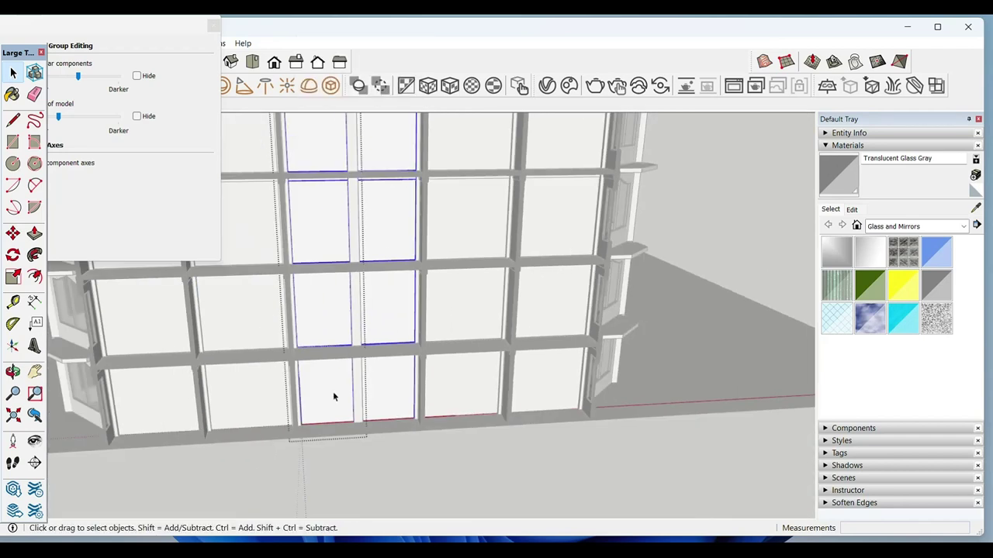
{"action": "scroll", "coordinate": [328, 400], "scroll_direction": "up", "scroll_amount": 2}
{"action": "scroll", "coordinate": [335, 395], "scroll_direction": "up", "scroll_amount": 2}
{"action": "scroll", "coordinate": [303, 422], "scroll_direction": "up", "scroll_amount": 2}
{"action": "scroll", "coordinate": [303, 423], "scroll_direction": "up", "scroll_amount": 3}
Step: Draw a rectangle on the lower glass pane and push it through to open the pane
{"action": "key", "text": "r"}
{"action": "left_click", "coordinate": [317, 311]}
{"action": "left_click", "coordinate": [590, 464]}
{"action": "key", "text": "space"}
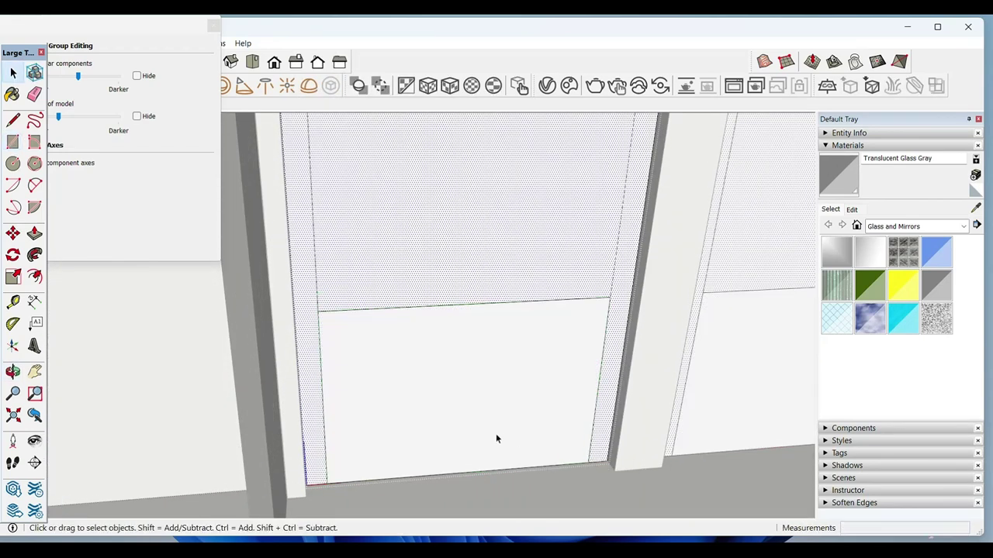
{"action": "key", "text": "p"}
{"action": "left_click", "coordinate": [471, 442]}
{"action": "left_click", "coordinate": [466, 406]}
{"action": "key", "text": "space"}
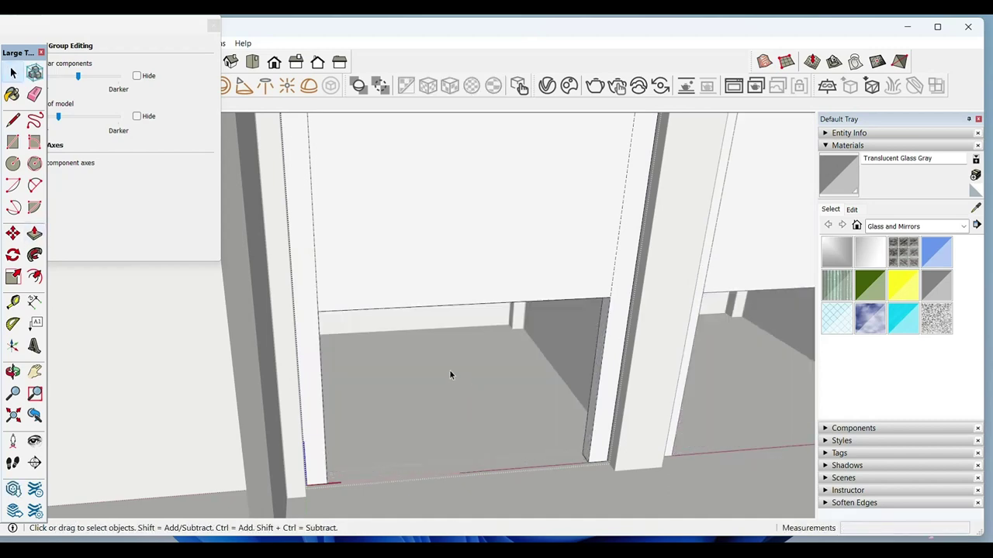
Step: Place a 20 mm Tape Measure guide along the pane's upper frame
{"action": "scroll", "coordinate": [362, 293], "scroll_direction": "up", "scroll_amount": 1}
{"action": "scroll", "coordinate": [358, 289], "scroll_direction": "up", "scroll_amount": 2}
{"action": "middle_click_drag", "start_coordinate": [388, 297], "coordinate": [457, 253]}
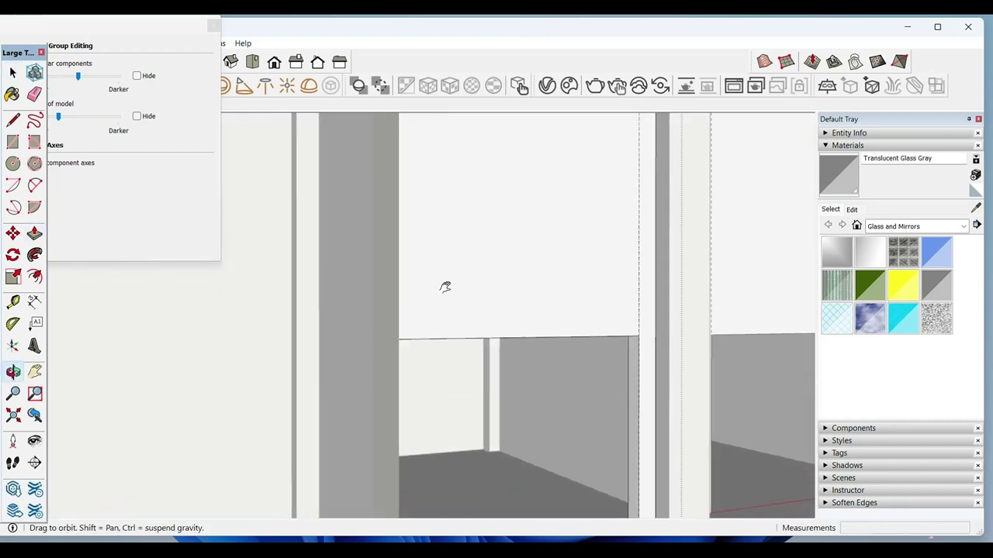
{"action": "scroll", "coordinate": [481, 272], "scroll_direction": "up", "scroll_amount": 2}
{"action": "middle_click_drag", "start_coordinate": [496, 287], "coordinate": [505, 227]}
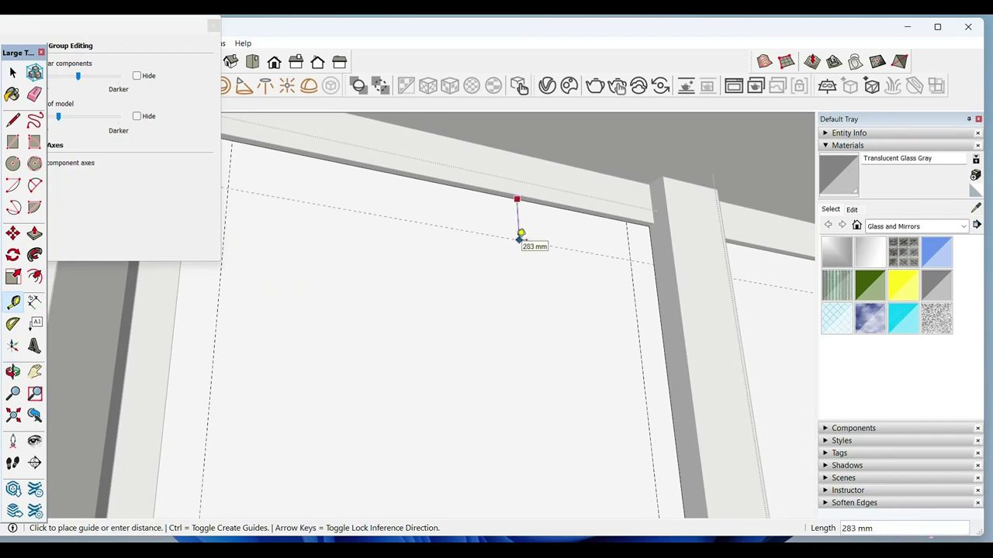
{"action": "key", "text": "Return"}
{"action": "key", "text": "space"}
Step: Push the header above the opening about 509 mm and erase leftover frame edges
{"action": "mouse_move", "coordinate": [517, 243]}
{"action": "middle_mouse_down"}
{"action": "mouse_move", "coordinate": [594, 443]}
{"action": "mouse_move", "coordinate": [581, 318]}
{"action": "middle_mouse_up"}
{"action": "scroll", "coordinate": [590, 307], "scroll_direction": "up", "scroll_amount": 2}
{"action": "key", "text": "p"}
{"action": "scroll", "coordinate": [589, 307], "scroll_direction": "down", "scroll_amount": 2}
{"action": "scroll", "coordinate": [592, 257], "scroll_direction": "down", "scroll_amount": 3}
{"action": "scroll", "coordinate": [587, 231], "scroll_direction": "up", "scroll_amount": 3}
{"action": "key", "text": "space"}
{"action": "scroll", "coordinate": [578, 223], "scroll_direction": "up", "scroll_amount": 2}
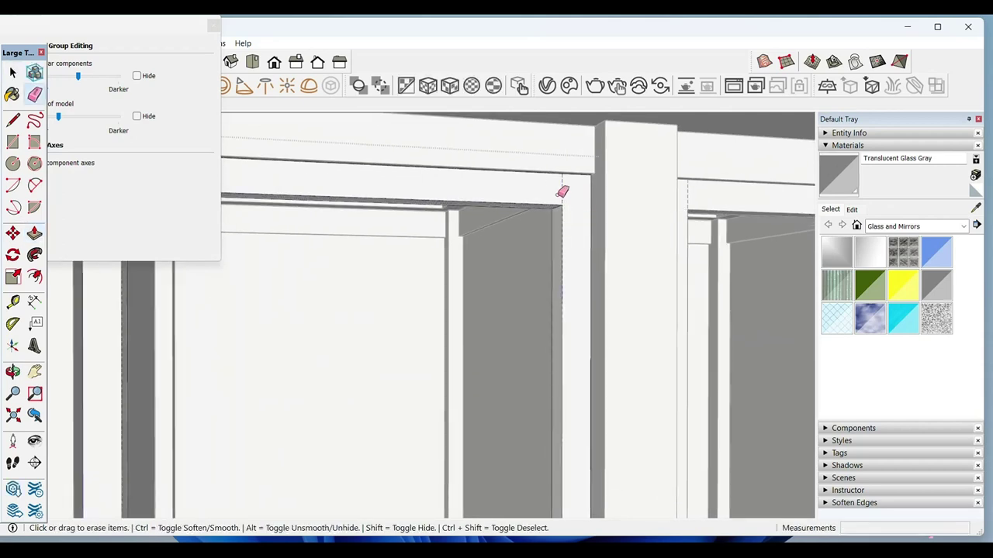
{"action": "scroll", "coordinate": [564, 192], "scroll_direction": "down", "scroll_amount": 2}
{"action": "middle_click_drag", "start_coordinate": [472, 256], "coordinate": [372, 243]}
{"action": "scroll", "coordinate": [391, 239], "scroll_direction": "up", "scroll_amount": 2}
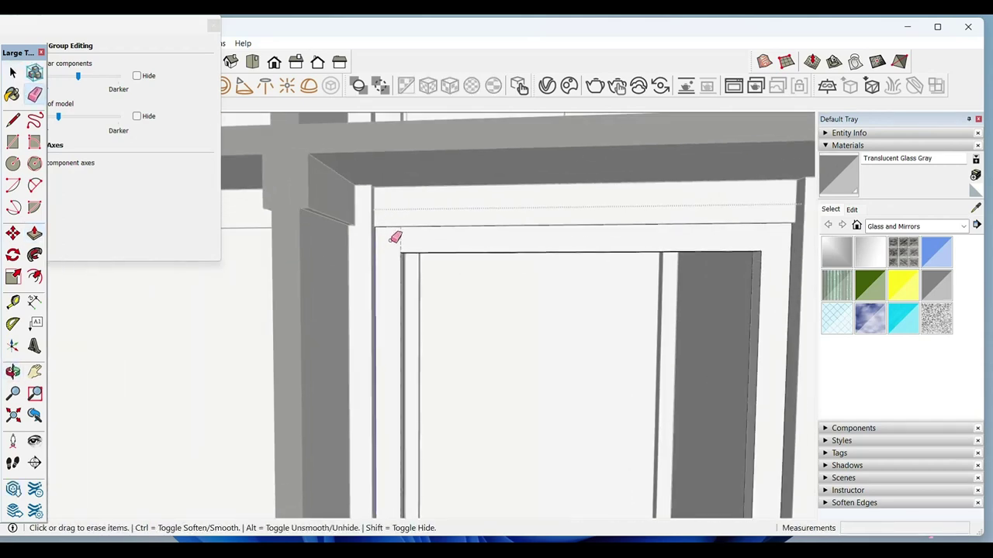
{"action": "key", "text": "space"}
Step: Orbit above the tower and bring up the roof's context menu
{"action": "scroll", "coordinate": [400, 270], "scroll_direction": "down", "scroll_amount": 3}
{"action": "scroll", "coordinate": [404, 386], "scroll_direction": "down", "scroll_amount": 1}
{"action": "scroll", "coordinate": [404, 387], "scroll_direction": "down", "scroll_amount": 4}
{"action": "mouse_move", "coordinate": [496, 411]}
{"action": "middle_mouse_down"}
{"action": "mouse_move", "coordinate": [506, 418]}
{"action": "mouse_move", "coordinate": [476, 339]}
{"action": "middle_mouse_up"}
{"action": "scroll", "coordinate": [481, 326], "scroll_direction": "up", "scroll_amount": 3}
{"action": "right_click", "coordinate": [487, 311]}
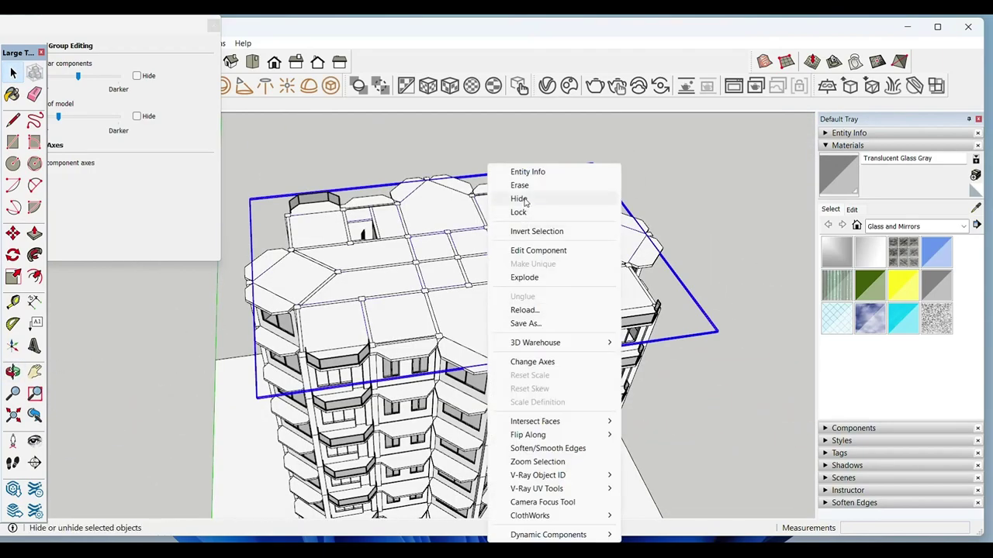
Step: Hide the roof to expose the interior rooms and stair room
{"action": "left_click", "coordinate": [525, 201]}
{"action": "scroll", "coordinate": [334, 341], "scroll_direction": "up", "scroll_amount": 3}
{"action": "scroll", "coordinate": [330, 346], "scroll_direction": "up", "scroll_amount": 2}
{"action": "middle_click_drag", "start_coordinate": [331, 346], "coordinate": [481, 295]}
{"action": "scroll", "coordinate": [481, 294], "scroll_direction": "down", "scroll_amount": 4}
{"action": "scroll", "coordinate": [578, 250], "scroll_direction": "up", "scroll_amount": 4}
{"action": "scroll", "coordinate": [589, 234], "scroll_direction": "up", "scroll_amount": 3}
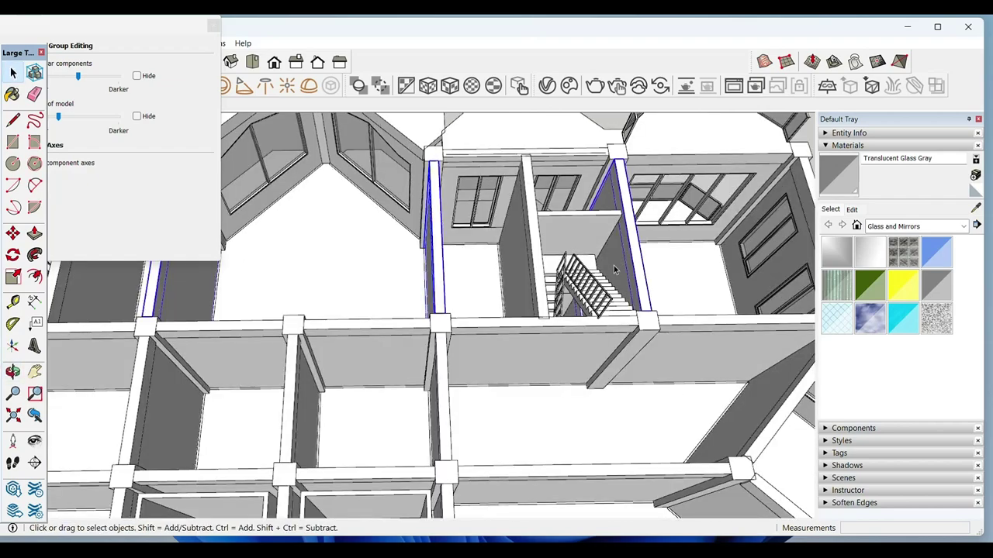
{"action": "middle_click_drag", "start_coordinate": [614, 265], "coordinate": [534, 215]}
{"action": "scroll", "coordinate": [328, 337], "scroll_direction": "up", "scroll_amount": 3}
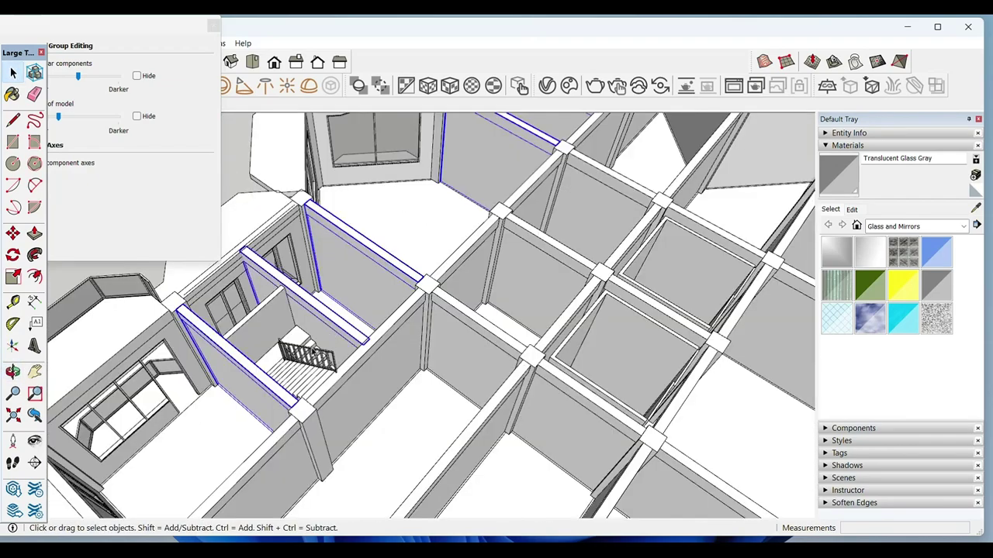
{"action": "scroll", "coordinate": [313, 350], "scroll_direction": "down", "scroll_amount": 3}
{"action": "scroll", "coordinate": [325, 361], "scroll_direction": "down", "scroll_amount": 2}
{"action": "scroll", "coordinate": [349, 380], "scroll_direction": "up", "scroll_amount": 3}
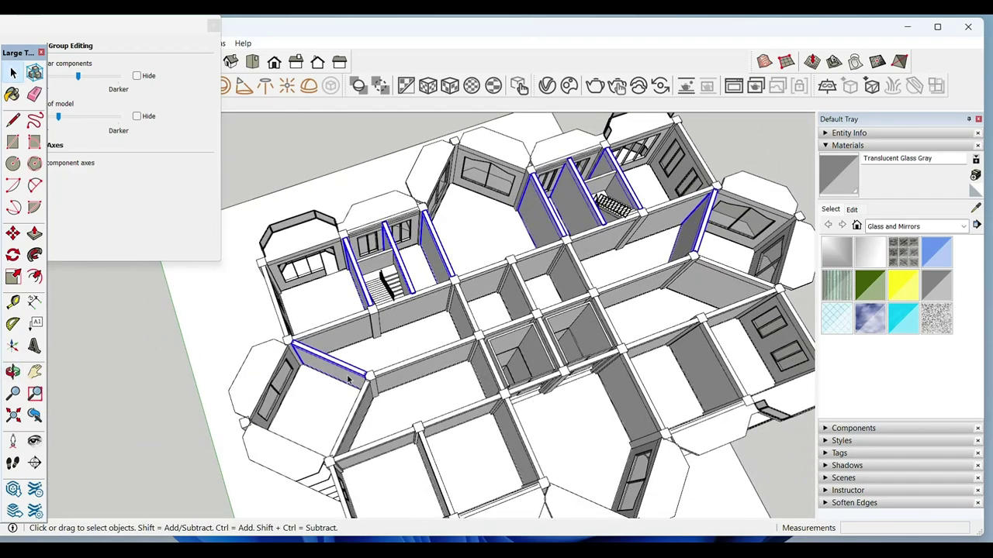
Step: Make the interior glass partition panels unique
{"action": "right_click", "coordinate": [542, 228]}
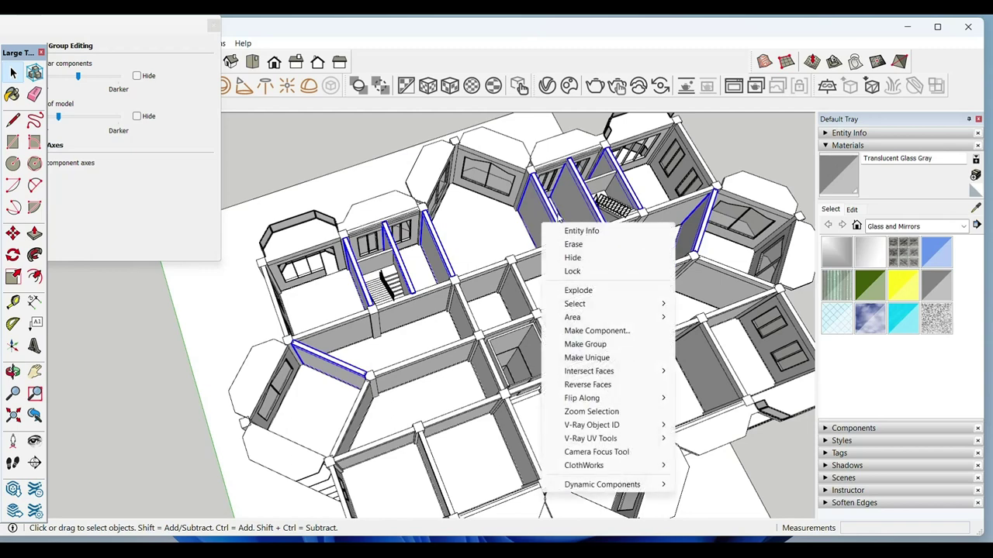
{"action": "left_click", "coordinate": [599, 358]}
{"action": "scroll", "coordinate": [465, 334], "scroll_direction": "down", "scroll_amount": 4}
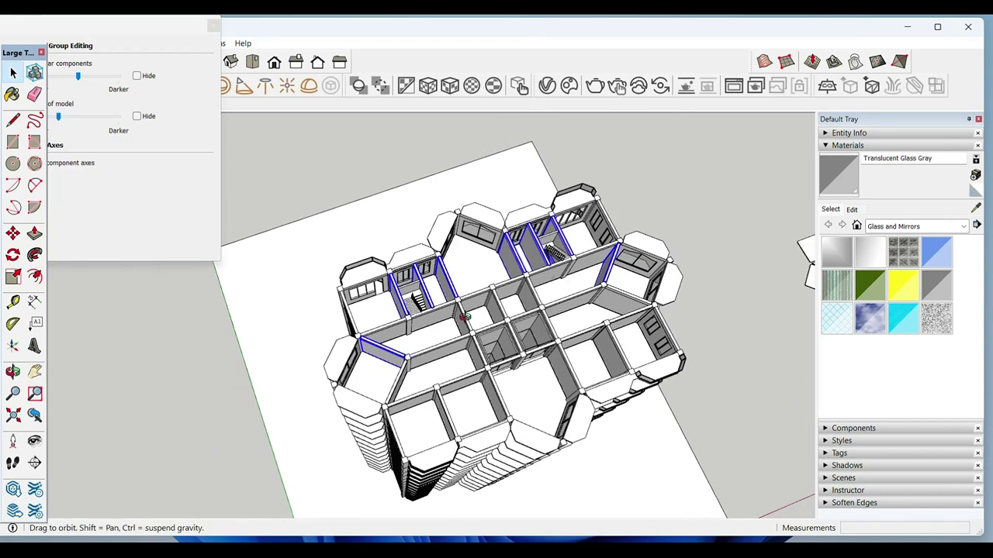
{"action": "middle_click_drag", "start_coordinate": [466, 333], "coordinate": [434, 310]}
{"action": "left_click", "coordinate": [653, 176]}
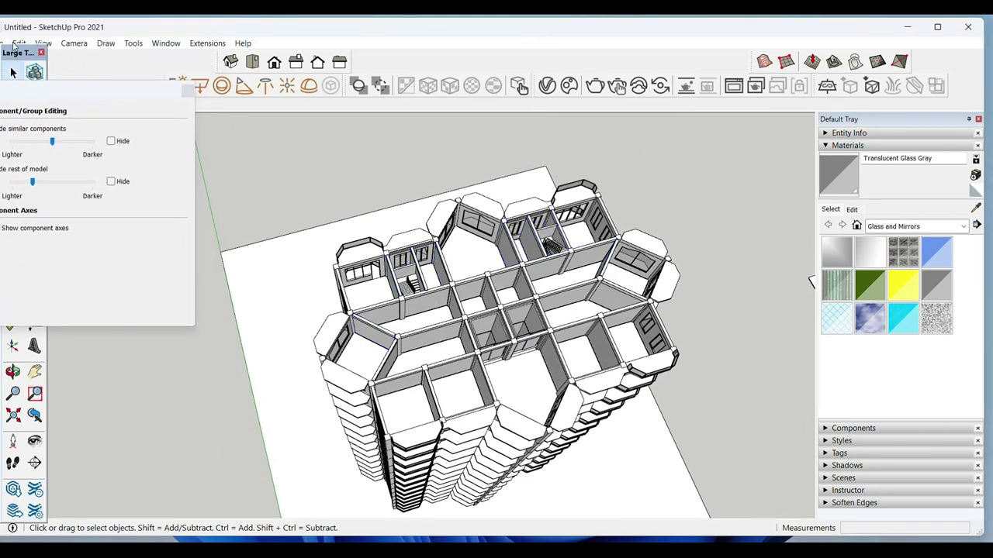
Step: Unhide the roof from the Edit menu and place a new section plane on the tower
{"action": "left_click", "coordinate": [17, 44]}
{"action": "left_click", "coordinate": [242, 265]}
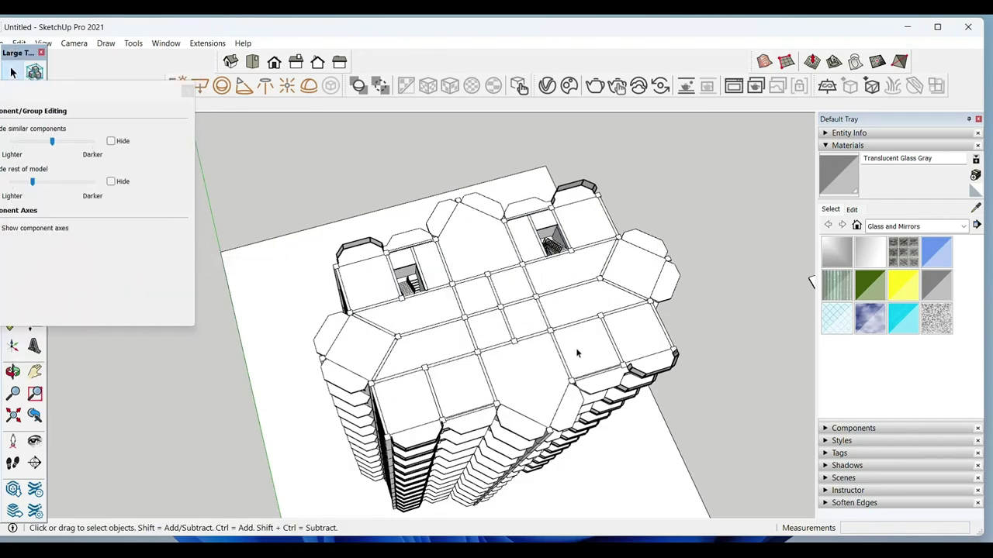
{"action": "scroll", "coordinate": [576, 349], "scroll_direction": "up", "scroll_amount": 3}
{"action": "middle_click_drag", "start_coordinate": [540, 372], "coordinate": [530, 288]}
{"action": "left_click", "coordinate": [530, 289]}
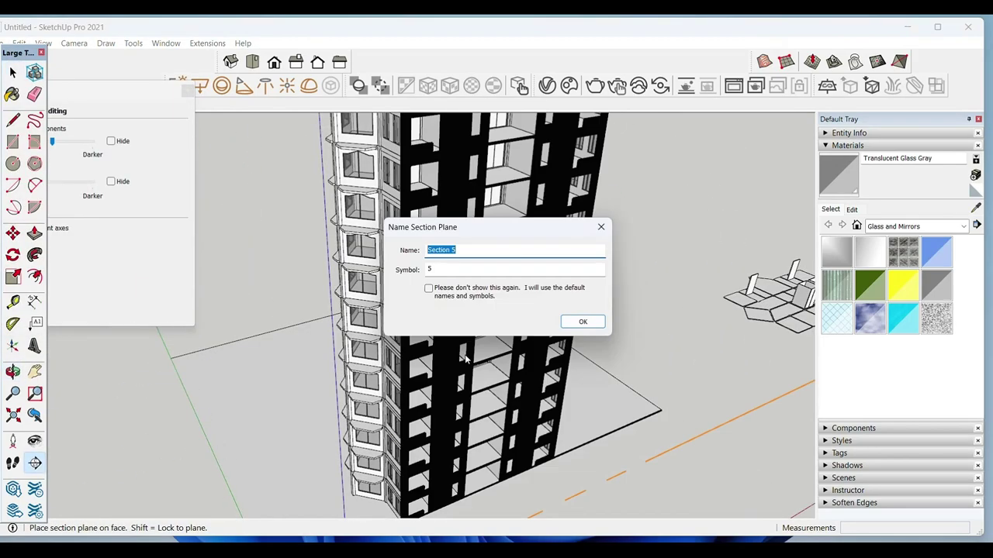
Step: Keep the name Section 5 and move the section plane to a new position
{"action": "left_click", "coordinate": [580, 322]}
{"action": "scroll", "coordinate": [645, 377], "scroll_direction": "down", "scroll_amount": 3}
{"action": "left_click", "coordinate": [644, 377]}
{"action": "key", "text": "m"}
{"action": "left_click", "coordinate": [648, 380]}
Step: Add Tape Measure guides from the bottom edge of the neighbouring glass panel
{"action": "scroll", "coordinate": [394, 429], "scroll_direction": "up", "scroll_amount": 5}
{"action": "mouse_move", "coordinate": [394, 429]}
{"action": "middle_mouse_down"}
{"action": "mouse_move", "coordinate": [354, 427]}
{"action": "mouse_move", "coordinate": [368, 417]}
{"action": "middle_mouse_up"}
{"action": "scroll", "coordinate": [354, 428], "scroll_direction": "up", "scroll_amount": 2}
{"action": "scroll", "coordinate": [370, 417], "scroll_direction": "up", "scroll_amount": 2}
{"action": "scroll", "coordinate": [368, 438], "scroll_direction": "up", "scroll_amount": 2}
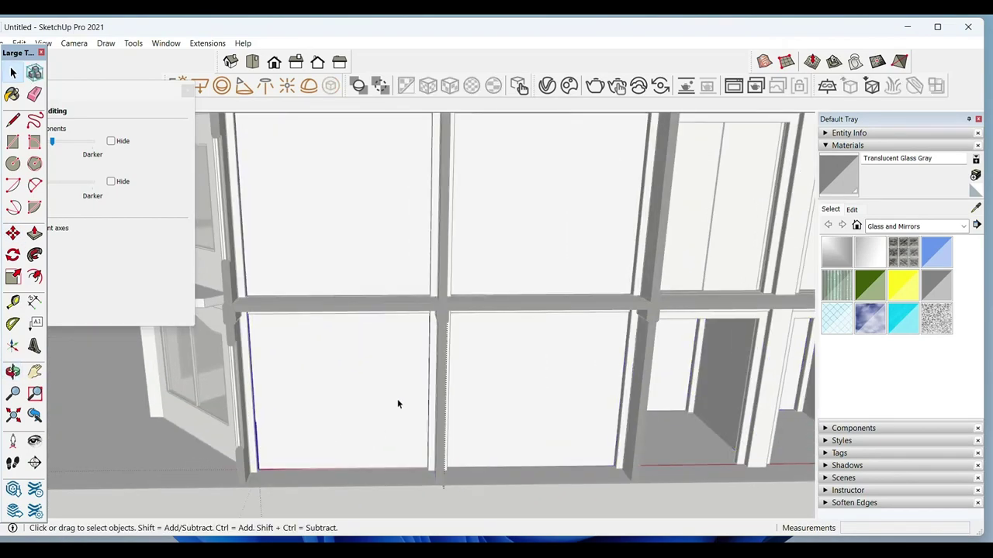
{"action": "scroll", "coordinate": [397, 399], "scroll_direction": "up", "scroll_amount": 2}
{"action": "scroll", "coordinate": [419, 411], "scroll_direction": "up", "scroll_amount": 2}
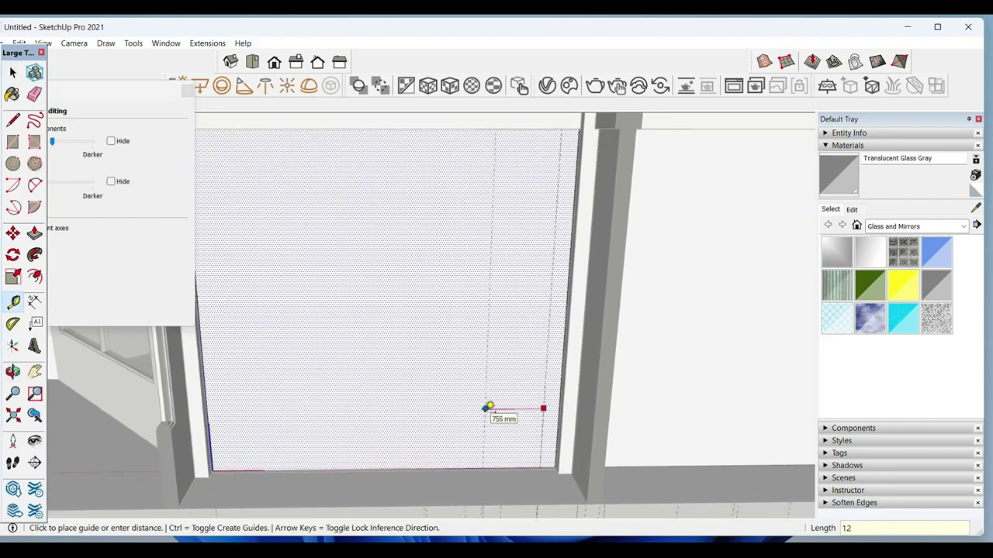
{"action": "left_click", "coordinate": [494, 466]}
{"action": "type", "text": "2500"}
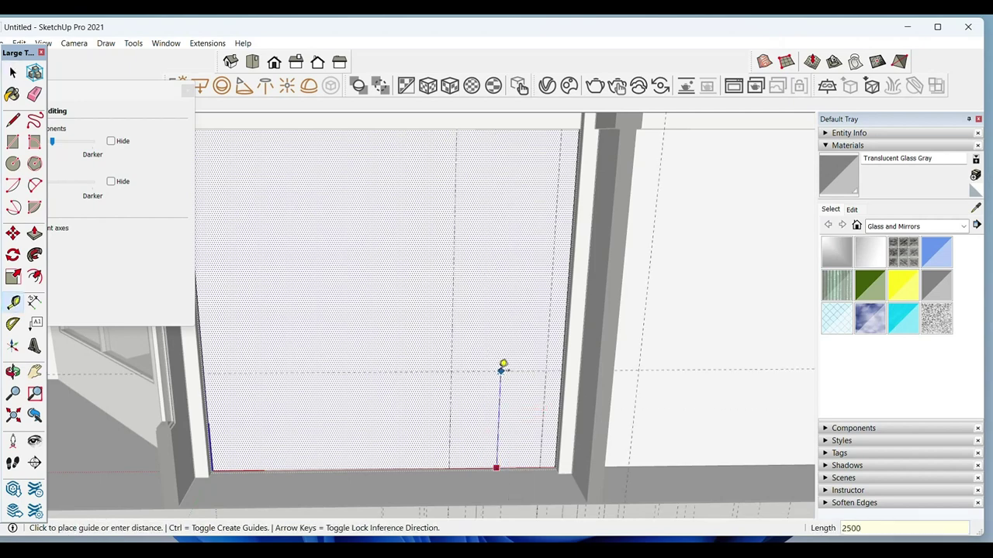
{"action": "key", "text": "space"}
{"action": "scroll", "coordinate": [535, 415], "scroll_direction": "up", "scroll_amount": 2}
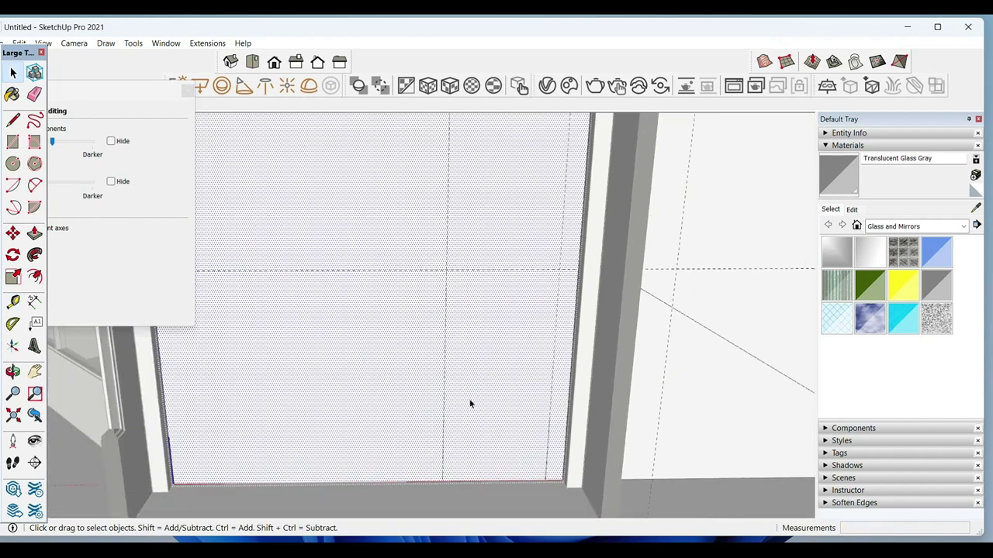
{"action": "scroll", "coordinate": [468, 426], "scroll_direction": "up", "scroll_amount": 1}
Step: Draw a 1156 × 2424 mm door rectangle, push it 150 mm in, and erase stray edges
{"action": "key", "text": "r"}
{"action": "left_click", "coordinate": [444, 464]}
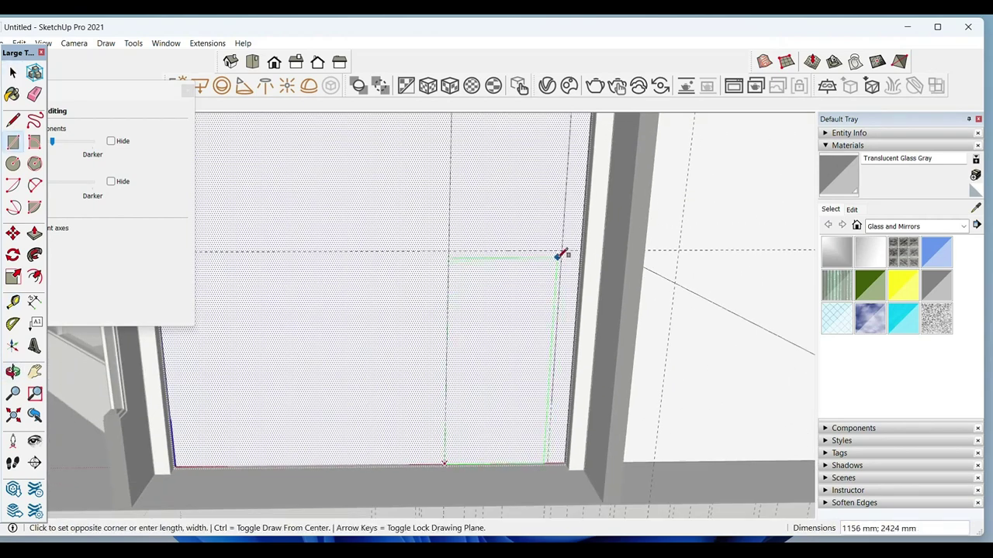
{"action": "left_click", "coordinate": [564, 249]}
{"action": "key", "text": "space"}
{"action": "left_click", "coordinate": [492, 411]}
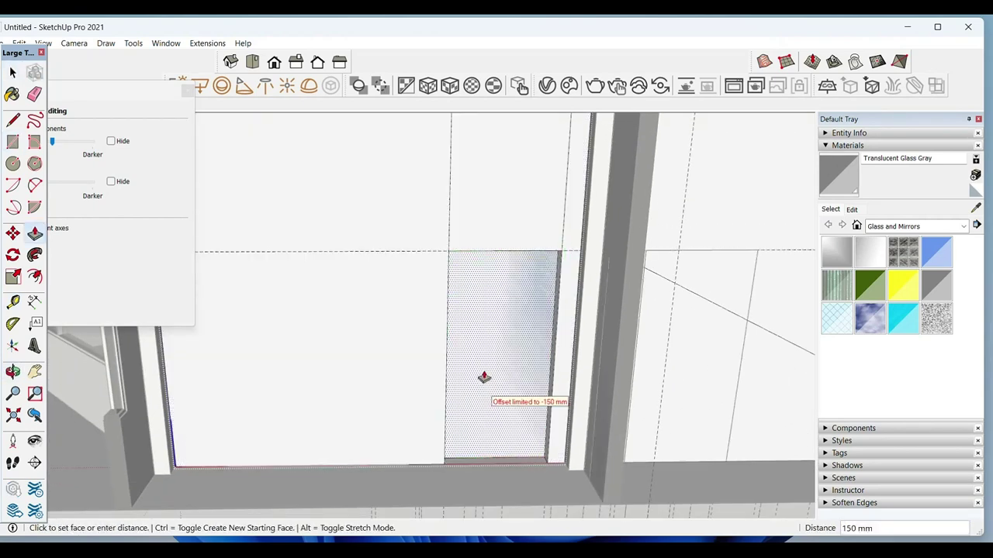
{"action": "key", "text": "space"}
{"action": "key", "text": "e"}
{"action": "key", "text": "space"}
{"action": "scroll", "coordinate": [403, 348], "scroll_direction": "down", "scroll_amount": 3}
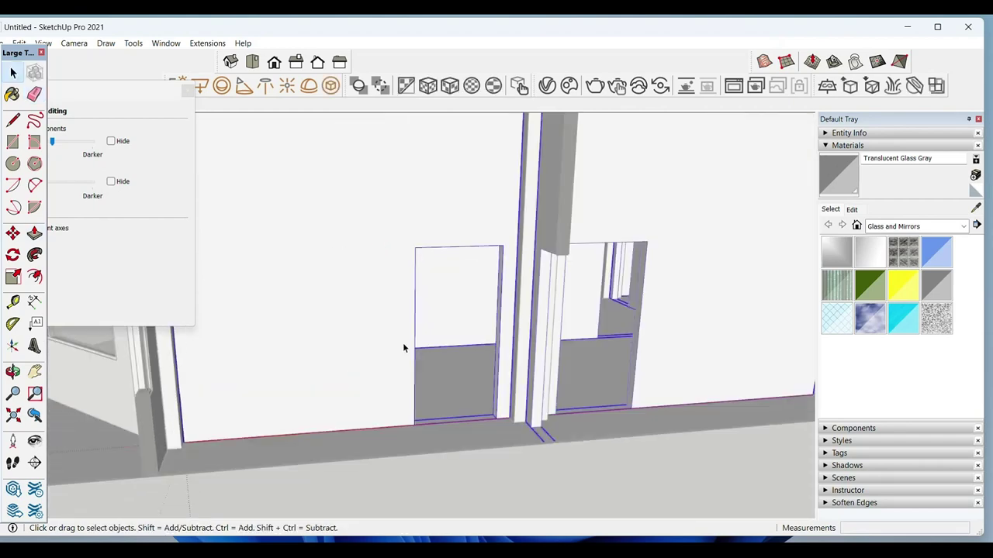
Step: Draw a panel rectangle in the doorway, inset a border inside it, and adjust its bottom edge
{"action": "left_click", "coordinate": [416, 423]}
{"action": "left_click", "coordinate": [504, 245]}
{"action": "key", "text": "space"}
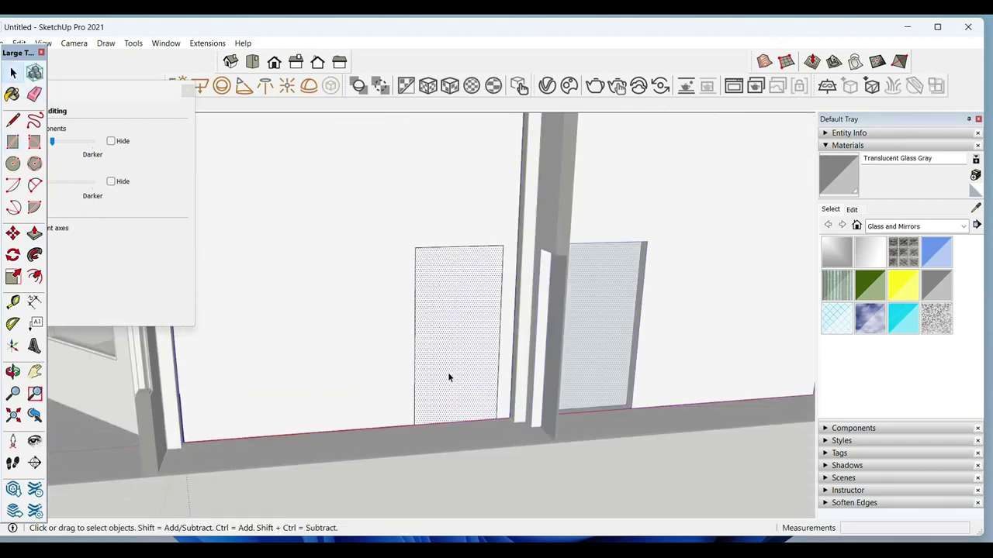
{"action": "scroll", "coordinate": [447, 373], "scroll_direction": "up", "scroll_amount": 3}
{"action": "key", "text": "f"}
{"action": "left_click_drag", "start_coordinate": [410, 370], "coordinate": [422, 375]}
{"action": "scroll", "coordinate": [422, 375], "scroll_direction": "down", "scroll_amount": 3}
{"action": "scroll", "coordinate": [456, 442], "scroll_direction": "up", "scroll_amount": 2}
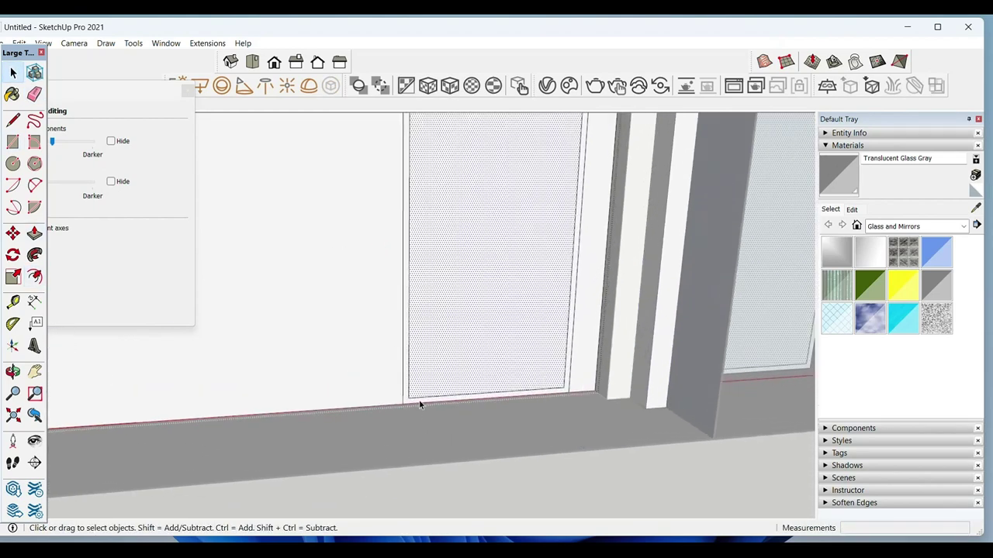
{"action": "scroll", "coordinate": [422, 406], "scroll_direction": "up", "scroll_amount": 2}
{"action": "left_click", "coordinate": [417, 398]}
{"action": "left_click", "coordinate": [402, 400]}
{"action": "key", "text": "space"}
Step: Push/Pull the frame strip face out to give it thickness
{"action": "scroll", "coordinate": [477, 361], "scroll_direction": "down", "scroll_amount": 3}
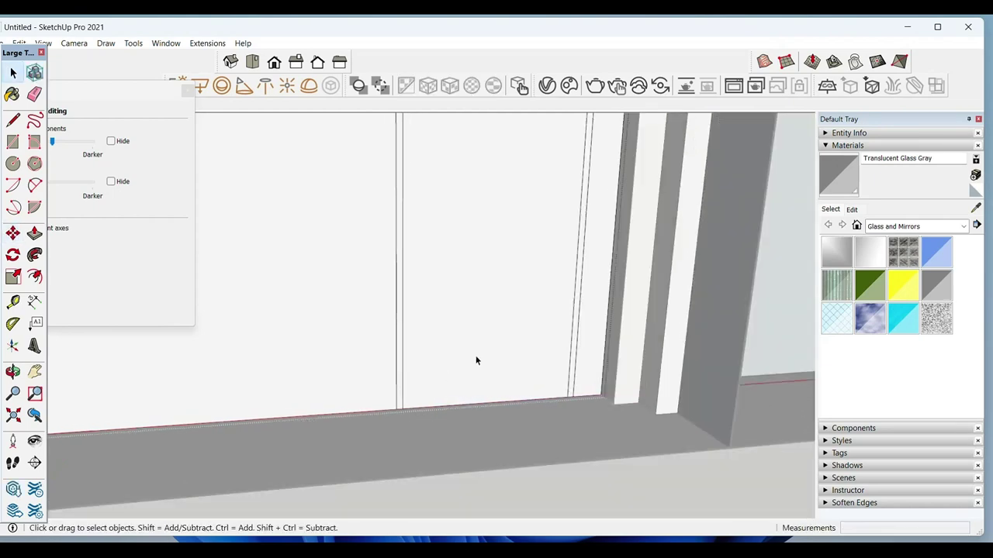
{"action": "scroll", "coordinate": [471, 361], "scroll_direction": "down", "scroll_amount": 2}
{"action": "middle_click_drag", "start_coordinate": [470, 361], "coordinate": [456, 400]}
{"action": "scroll", "coordinate": [461, 439], "scroll_direction": "up", "scroll_amount": 3}
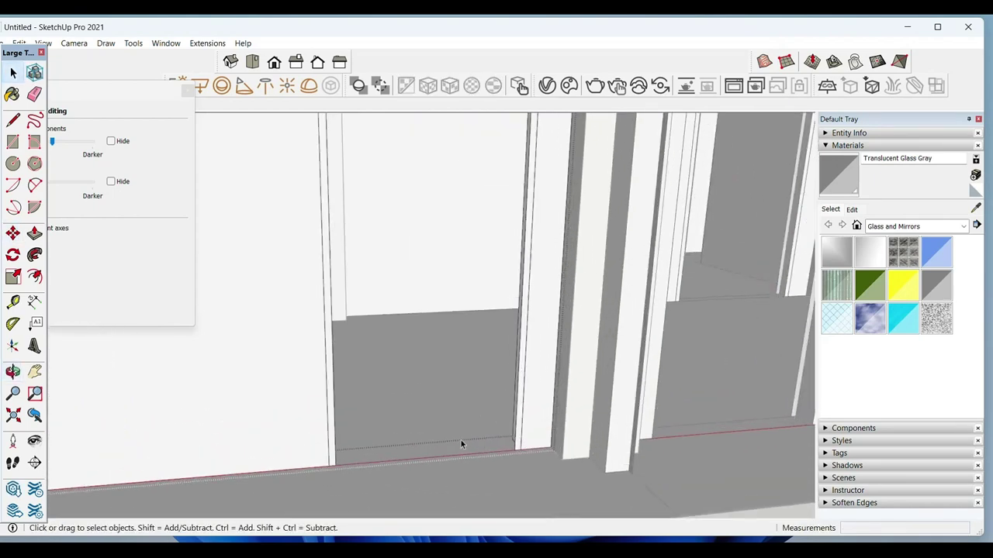
{"action": "mouse_move", "coordinate": [461, 439]}
{"action": "middle_mouse_down"}
{"action": "mouse_move", "coordinate": [560, 491]}
{"action": "mouse_move", "coordinate": [524, 439]}
{"action": "middle_mouse_up"}
{"action": "key", "text": "p"}
{"action": "left_click", "coordinate": [523, 438]}
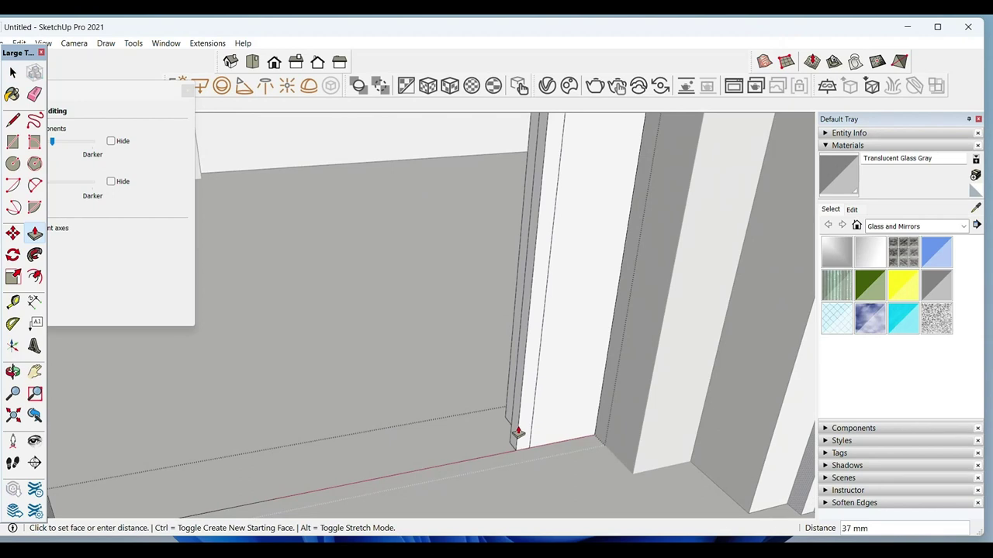
{"action": "left_click", "coordinate": [518, 434]}
{"action": "key", "text": "space"}
Step: Group the frame strip and move it into its final position
{"action": "right_click", "coordinate": [457, 433]}
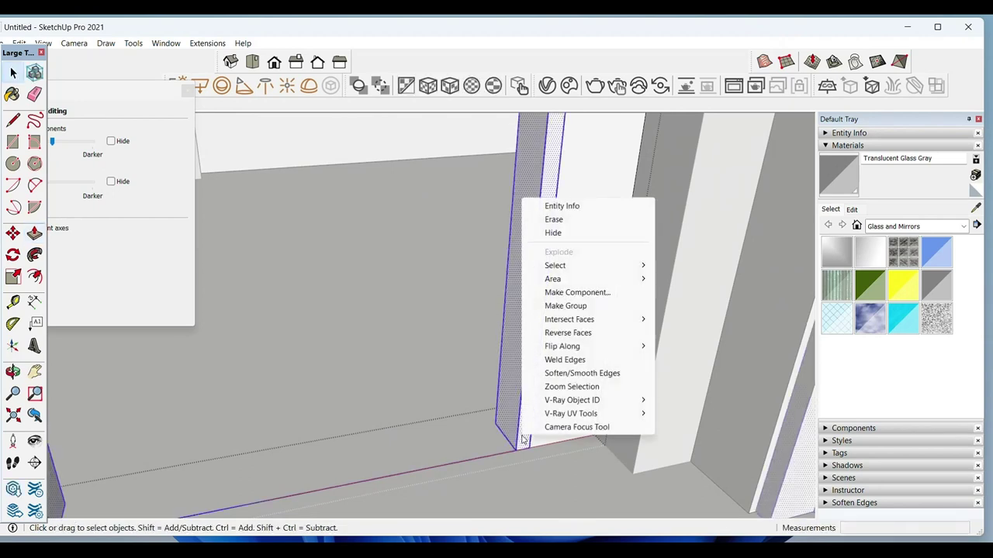
{"action": "left_click", "coordinate": [484, 461]}
{"action": "triple_click", "coordinate": [524, 432]}
{"action": "right_click", "coordinate": [524, 431]}
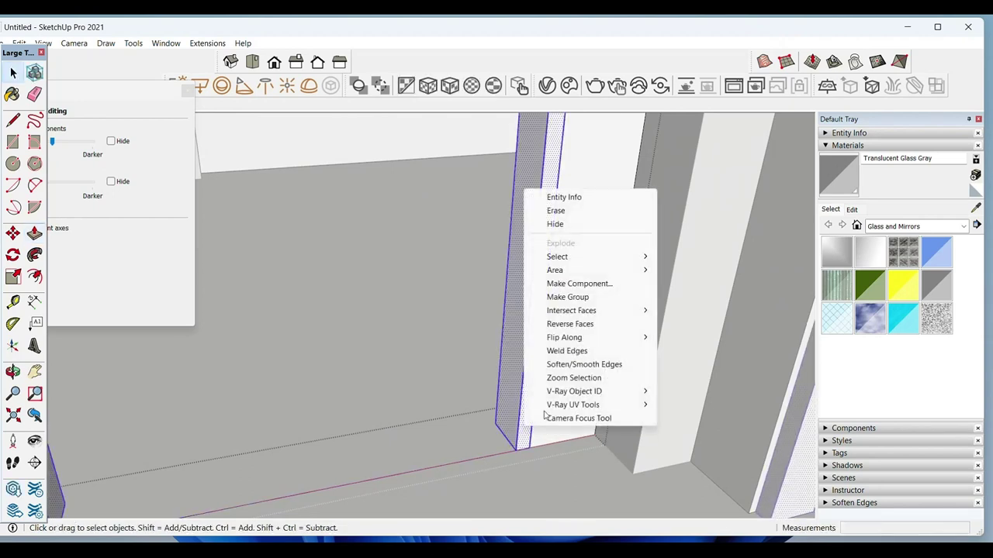
{"action": "left_click", "coordinate": [578, 297]}
{"action": "scroll", "coordinate": [518, 486], "scroll_direction": "up", "scroll_amount": 1}
{"action": "left_click", "coordinate": [525, 488]}
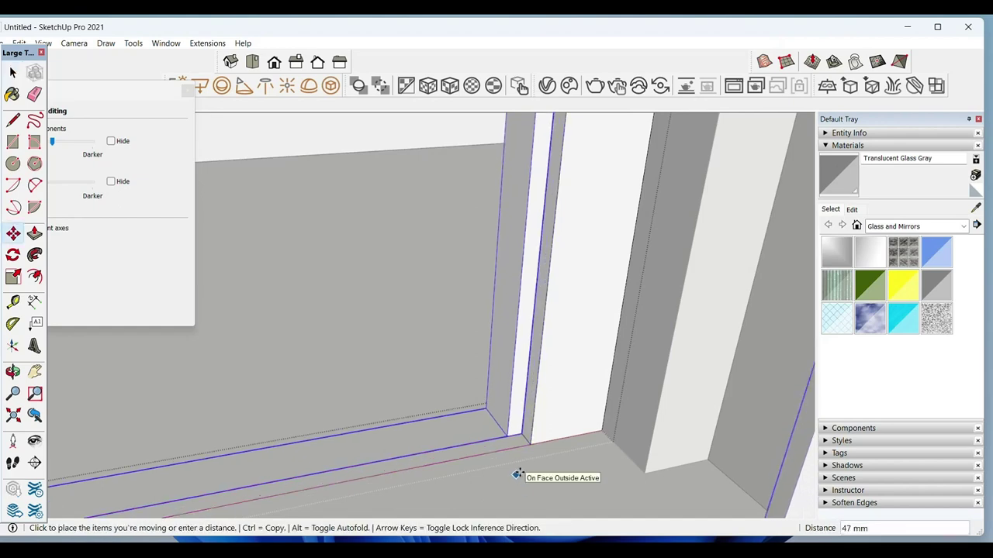
{"action": "key", "text": "Return"}
Step: Draw a door-sized rectangle in the left doorway opening
{"action": "key", "text": "space"}
{"action": "middle_click_drag", "start_coordinate": [539, 463], "coordinate": [510, 442]}
{"action": "key", "text": "r"}
{"action": "left_click", "coordinate": [394, 326]}
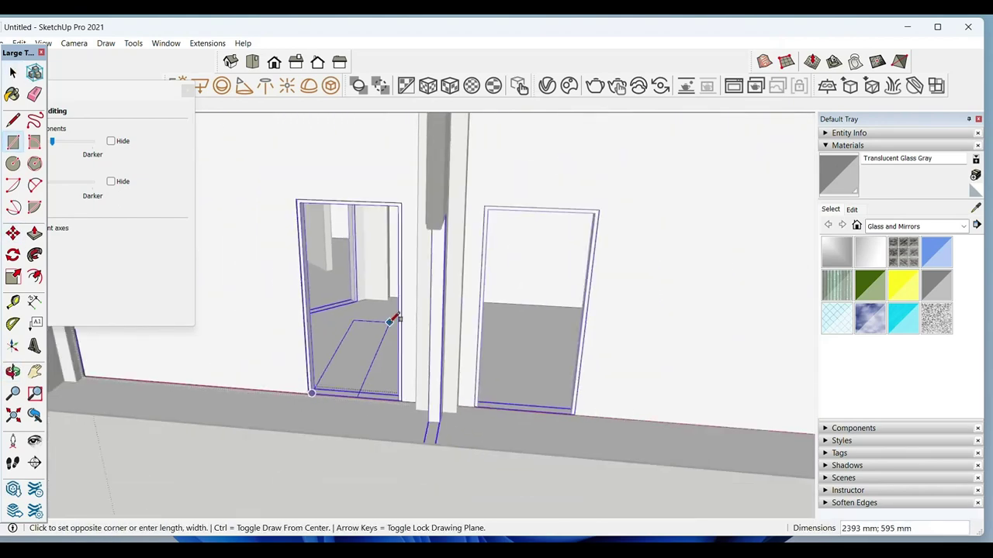
{"action": "left_click", "coordinate": [406, 278]}
{"action": "key", "text": "space"}
{"action": "middle_click_drag", "start_coordinate": [364, 368], "coordinate": [458, 255]}
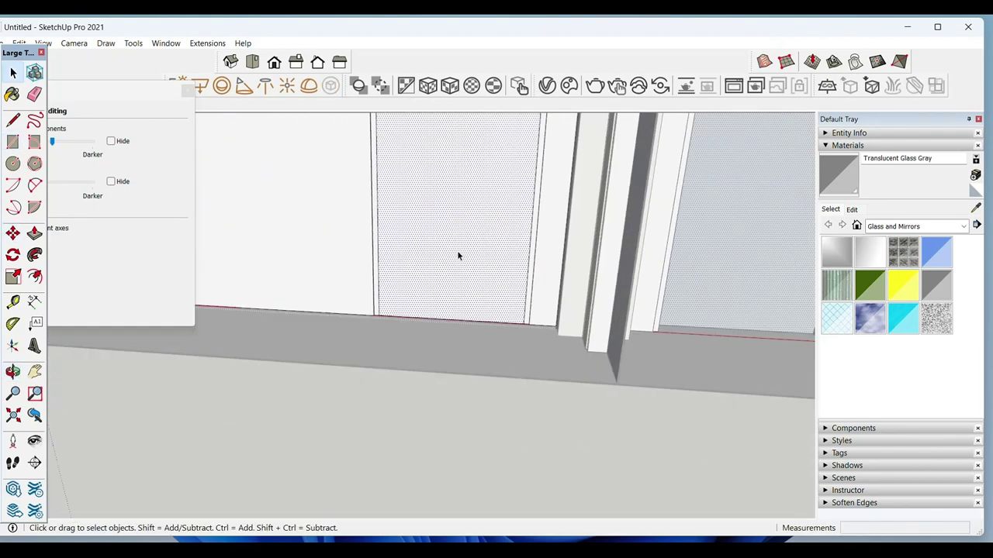
{"action": "scroll", "coordinate": [329, 331], "scroll_direction": "up", "scroll_amount": 3}
Step: Inset an outline just inside the door panel edge and push/pull the panel to thicken it
{"action": "key", "text": "f"}
{"action": "left_click", "coordinate": [306, 363]}
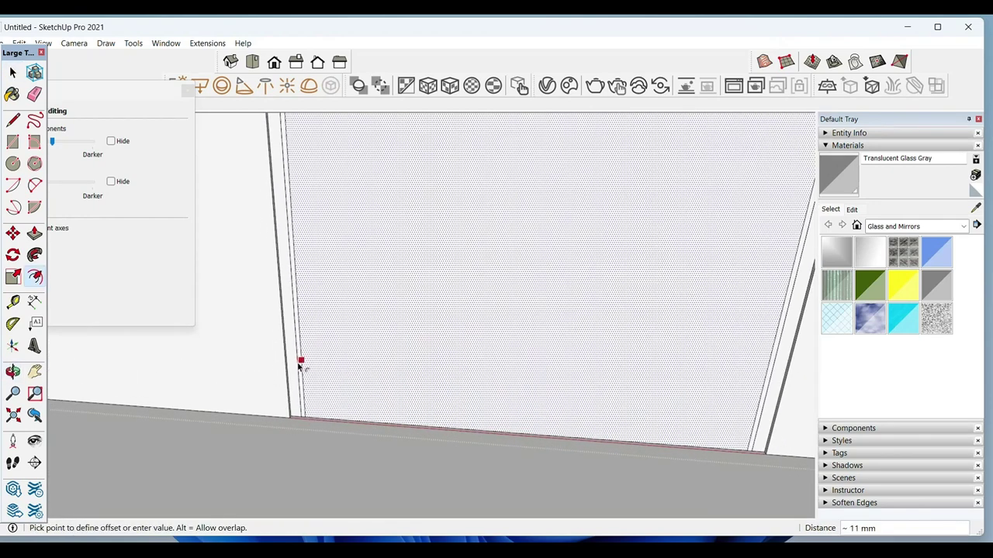
{"action": "left_click", "coordinate": [302, 364]}
{"action": "key", "text": "space"}
{"action": "scroll", "coordinate": [363, 358], "scroll_direction": "down", "scroll_amount": 3}
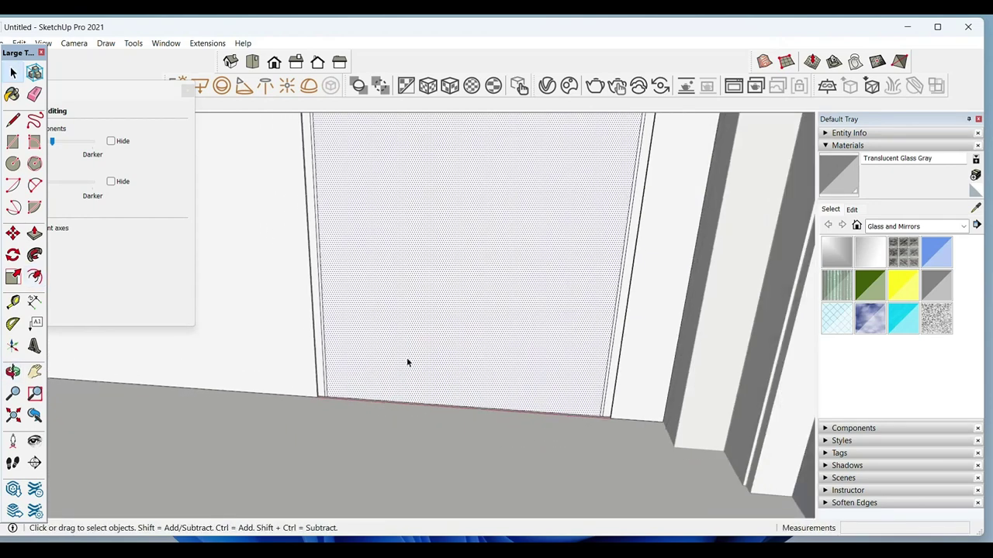
{"action": "key", "text": "p"}
{"action": "middle_click_drag", "start_coordinate": [463, 310], "coordinate": [313, 391]}
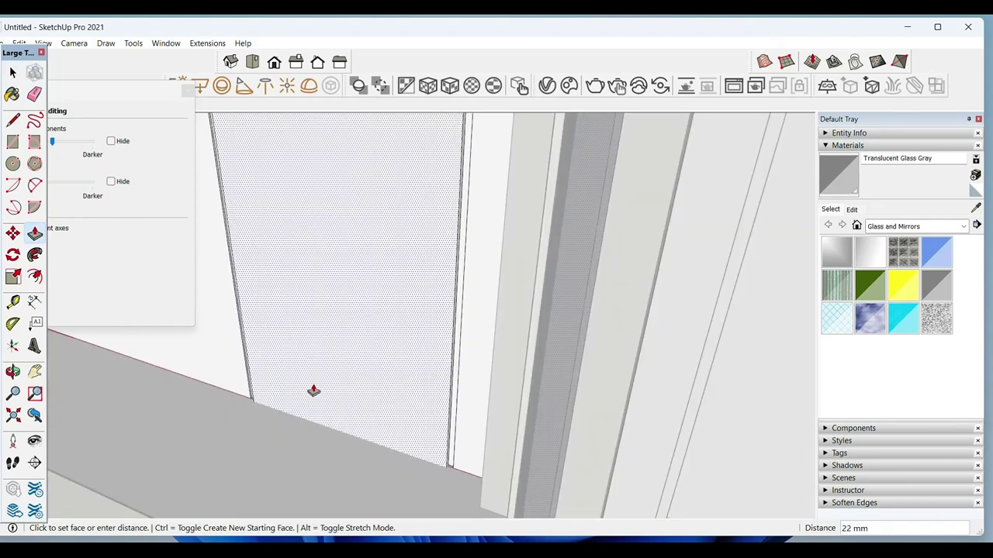
{"action": "left_click", "coordinate": [314, 391]}
{"action": "middle_click_drag", "start_coordinate": [310, 392], "coordinate": [555, 369]}
{"action": "key", "text": "space"}
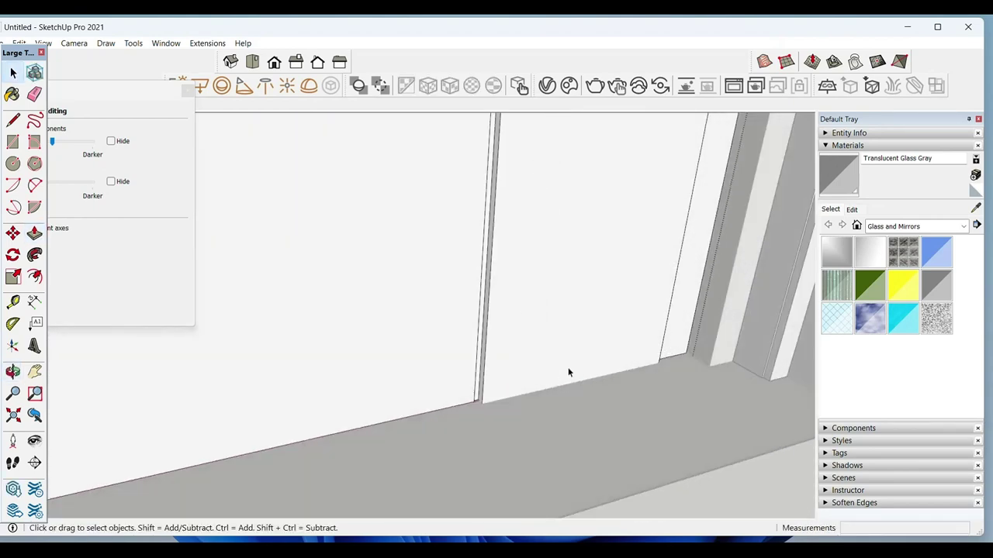
Step: Lift the door panel geometry slightly above the sill
{"action": "left_click_drag", "start_coordinate": [394, 271], "coordinate": [753, 461]}
{"action": "key", "text": "m"}
{"action": "left_click", "coordinate": [557, 344]}
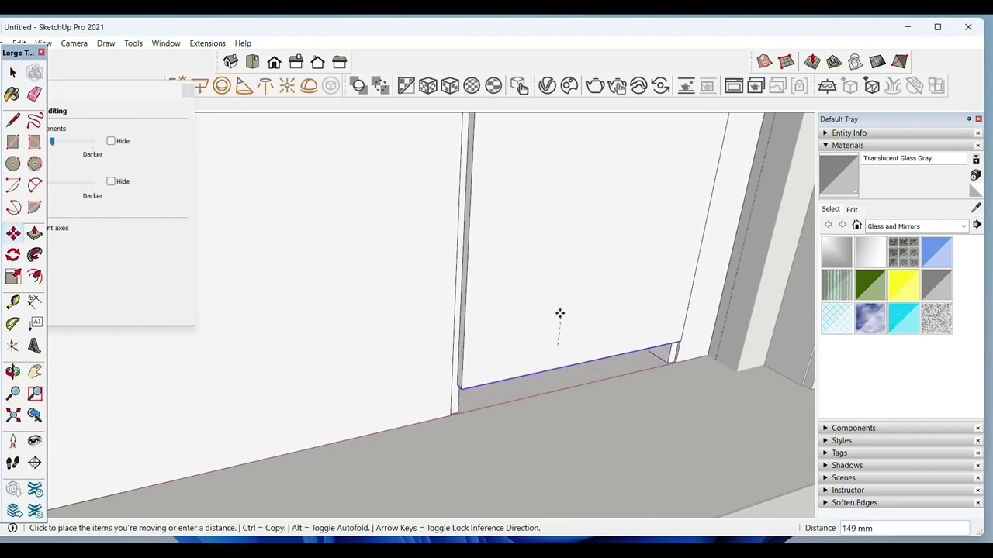
{"action": "type", "text": "1"}
{"action": "key", "text": "Return"}
{"action": "key", "text": "space"}
Step: Make the whole door panel a group
{"action": "mouse_move", "coordinate": [616, 233]}
{"action": "middle_mouse_down"}
{"action": "mouse_move", "coordinate": [532, 328]}
{"action": "mouse_move", "coordinate": [532, 349]}
{"action": "mouse_move", "coordinate": [473, 361]}
{"action": "middle_mouse_up"}
{"action": "triple_click", "coordinate": [473, 349]}
{"action": "right_click", "coordinate": [474, 348]}
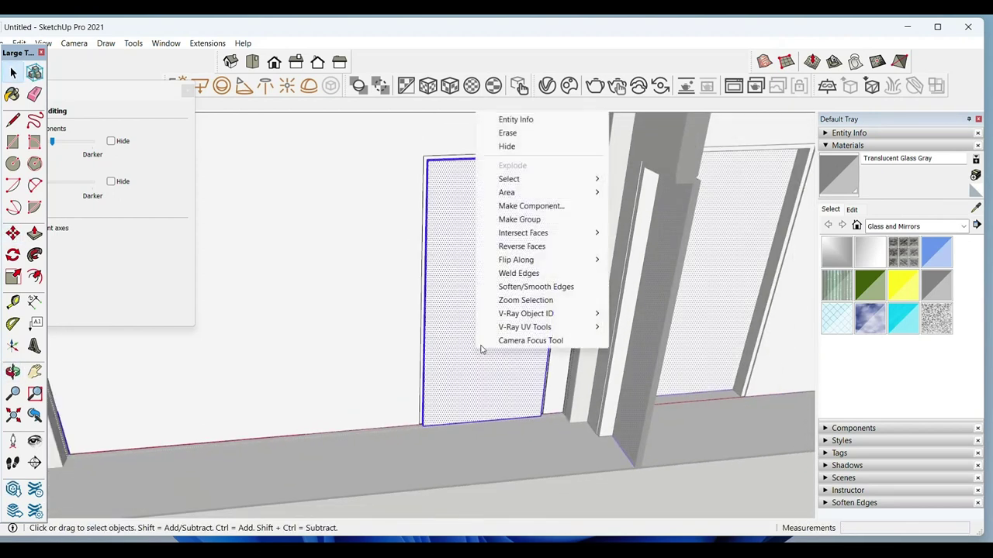
{"action": "left_click", "coordinate": [520, 281]}
{"action": "scroll", "coordinate": [547, 417], "scroll_direction": "up", "scroll_amount": 2}
{"action": "middle_click_drag", "start_coordinate": [546, 416], "coordinate": [460, 442]}
{"action": "scroll", "coordinate": [463, 451], "scroll_direction": "up", "scroll_amount": 2}
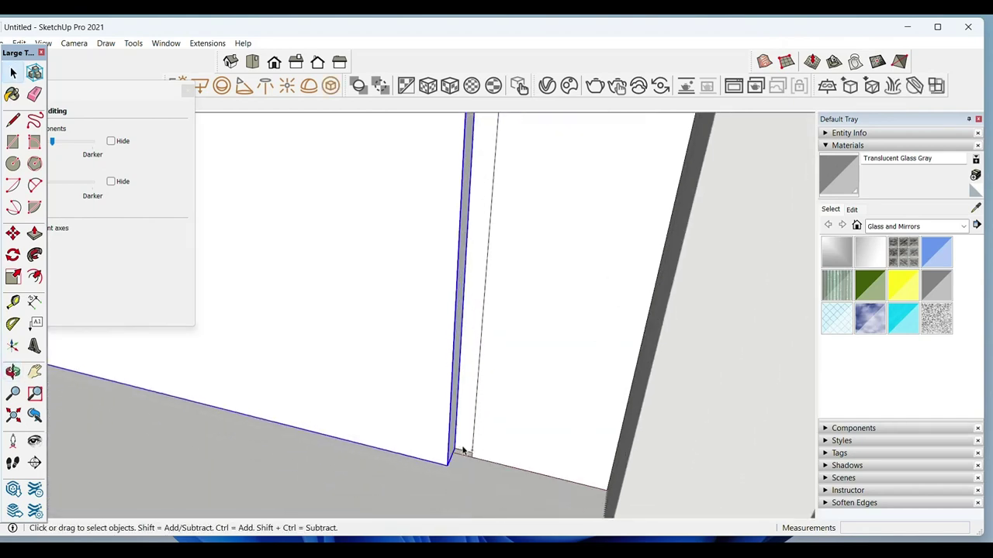
Step: Reposition the door panel group and check it against both door openings
{"action": "left_click", "coordinate": [457, 469]}
{"action": "left_click", "coordinate": [457, 445]}
{"action": "middle_click_drag", "start_coordinate": [457, 444], "coordinate": [453, 405]}
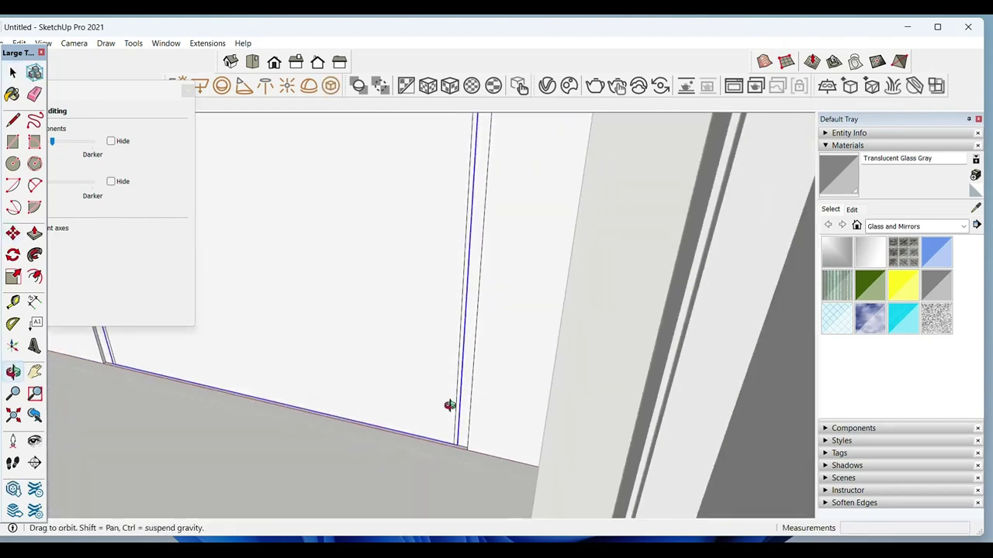
{"action": "key", "text": "space"}
{"action": "scroll", "coordinate": [493, 394], "scroll_direction": "up", "scroll_amount": 1}
{"action": "right_click", "coordinate": [492, 393]}
{"action": "key", "text": "Escape"}
{"action": "mouse_move", "coordinate": [598, 217]}
{"action": "middle_mouse_down"}
{"action": "mouse_move", "coordinate": [537, 446]}
{"action": "mouse_move", "coordinate": [422, 394]}
{"action": "middle_mouse_up"}
{"action": "scroll", "coordinate": [459, 328], "scroll_direction": "down", "scroll_amount": 3}
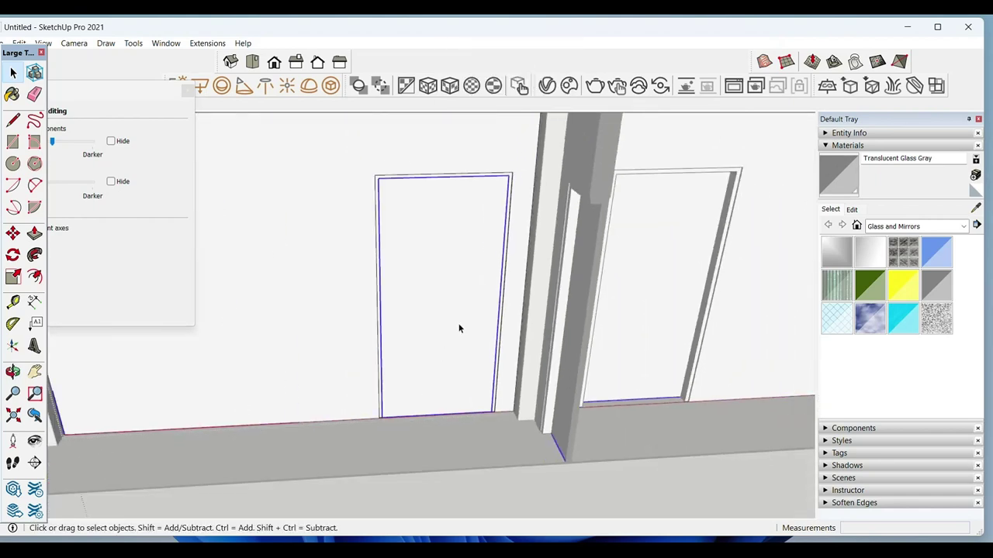
Step: Place a Tape Measure guide at handle height up from the door's bottom edge
{"action": "scroll", "coordinate": [463, 328], "scroll_direction": "up", "scroll_amount": 2}
{"action": "scroll", "coordinate": [463, 328], "scroll_direction": "up", "scroll_amount": 2}
{"action": "key", "text": "t"}
{"action": "left_click", "coordinate": [501, 483]}
{"action": "left_click", "coordinate": [523, 362]}
Step: Draw a 70 × 150 mm handle rectangle near the guide
{"action": "key", "text": "space"}
{"action": "mouse_move", "coordinate": [523, 362]}
{"action": "middle_mouse_down"}
{"action": "mouse_move", "coordinate": [556, 326]}
{"action": "mouse_move", "coordinate": [541, 308]}
{"action": "middle_mouse_up"}
{"action": "key", "text": "r"}
{"action": "left_click", "coordinate": [540, 304]}
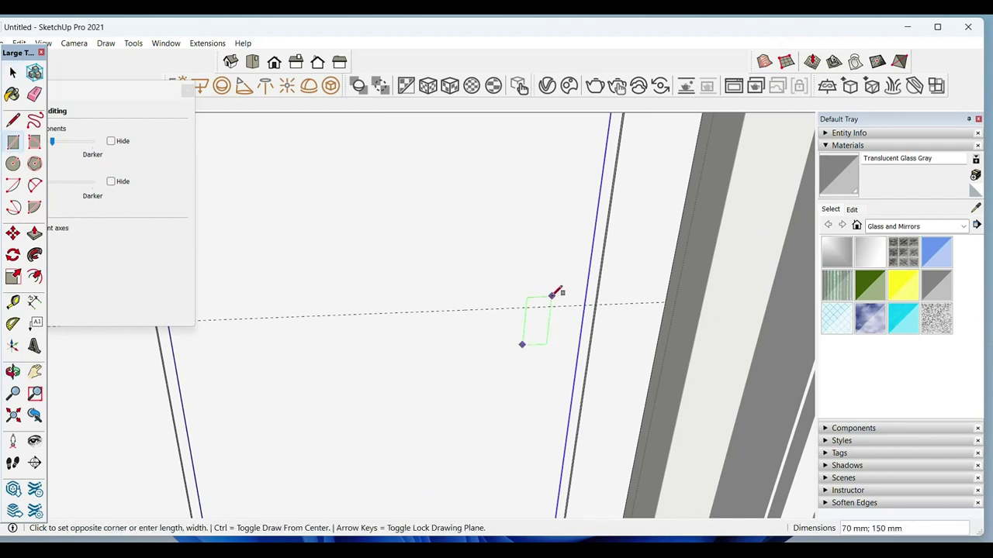
{"action": "left_click", "coordinate": [551, 302]}
Step: Move the handle rectangle onto the door leaf at the guide
{"action": "key", "text": "m"}
{"action": "scroll", "coordinate": [536, 330], "scroll_direction": "up", "scroll_amount": 2}
{"action": "left_click", "coordinate": [548, 360]}
{"action": "scroll", "coordinate": [506, 350], "scroll_direction": "up", "scroll_amount": 2}
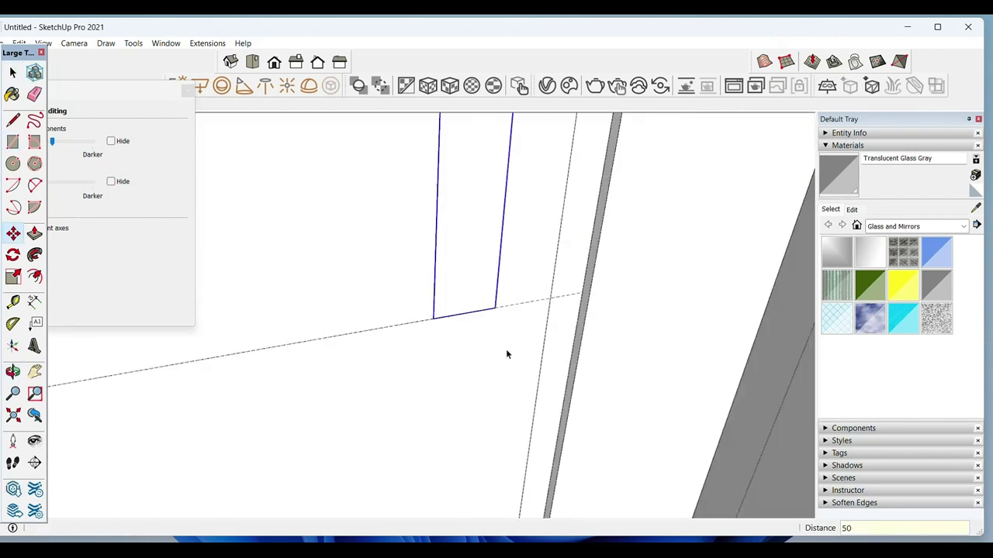
{"action": "left_click", "coordinate": [506, 351]}
{"action": "key", "text": "space"}
{"action": "scroll", "coordinate": [509, 348], "scroll_direction": "down", "scroll_amount": 2}
{"action": "scroll", "coordinate": [439, 337], "scroll_direction": "up", "scroll_amount": 2}
{"action": "scroll", "coordinate": [420, 334], "scroll_direction": "up", "scroll_amount": 1}
Step: Extrude the rectangle into a thin block and start a line on its top edge
{"action": "key", "text": "p"}
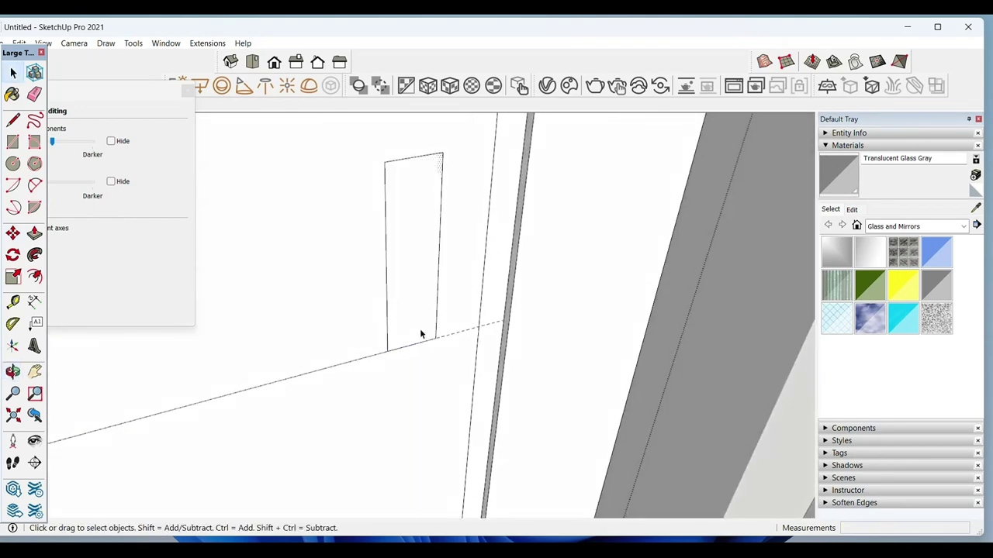
{"action": "left_click", "coordinate": [420, 333]}
{"action": "left_click", "coordinate": [425, 335]}
{"action": "key", "text": "l"}
{"action": "left_click", "coordinate": [424, 227]}
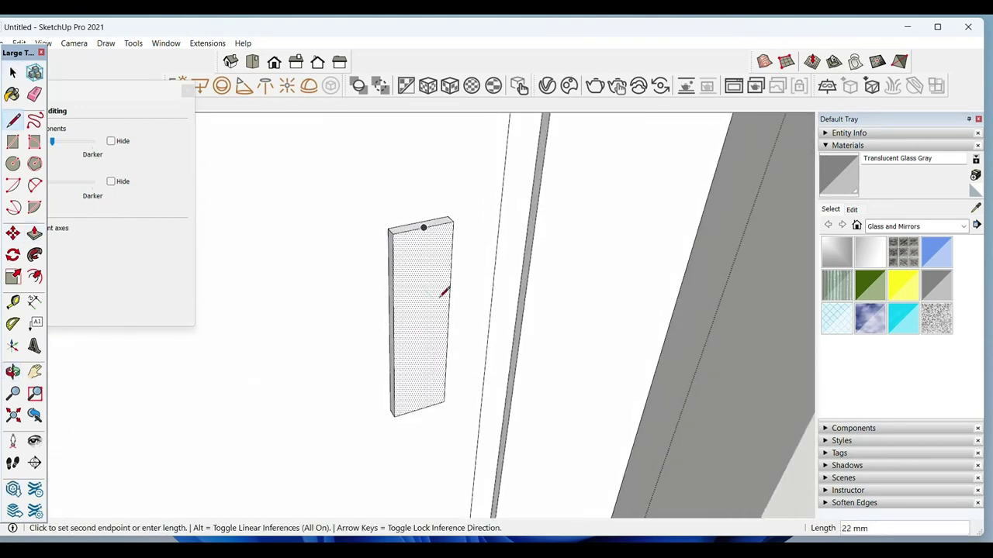
{"action": "mouse_move", "coordinate": [446, 300]}
{"action": "middle_mouse_down"}
{"action": "mouse_move", "coordinate": [448, 349]}
{"action": "mouse_move", "coordinate": [443, 314]}
{"action": "middle_mouse_up"}
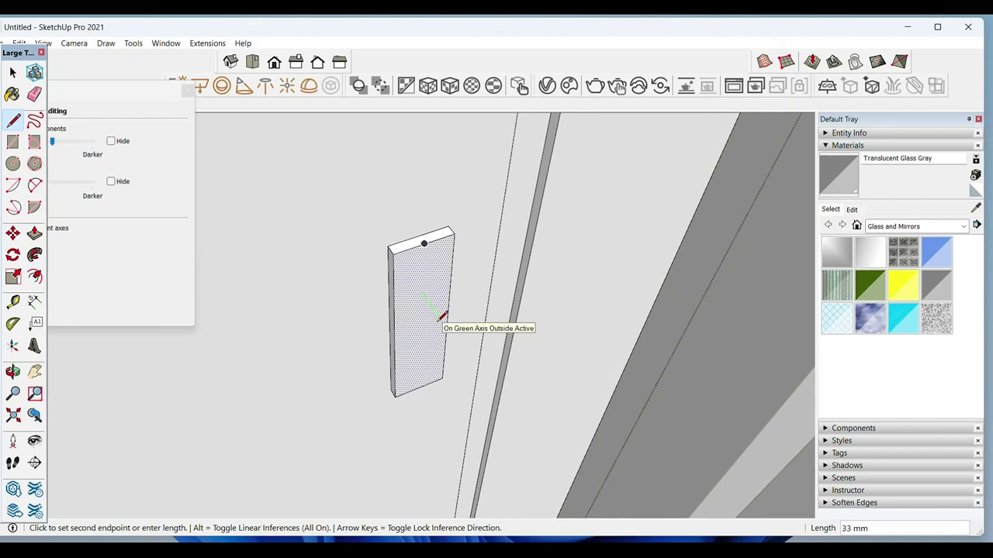
Step: Draw the handle path as a straight line from the plate to the wall, plus a curved arc
{"action": "left_click", "coordinate": [517, 285]}
{"action": "key", "text": "space"}
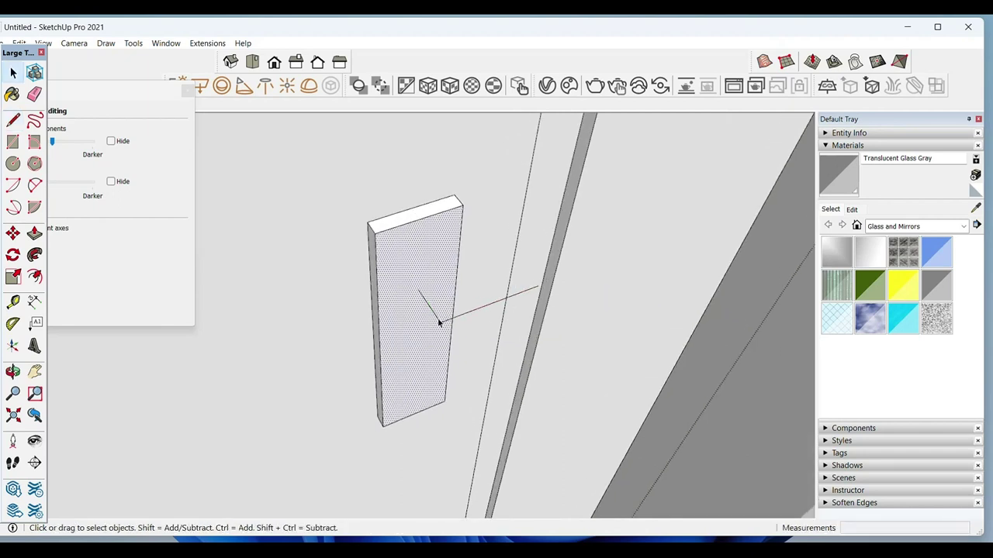
{"action": "scroll", "coordinate": [438, 314], "scroll_direction": "up", "scroll_amount": 3}
{"action": "key", "text": "a"}
{"action": "left_click", "coordinate": [480, 308]}
{"action": "key", "text": "space"}
Step: Draw a small circle profile on the back plate
{"action": "mouse_move", "coordinate": [480, 308]}
{"action": "middle_mouse_down"}
{"action": "mouse_move", "coordinate": [410, 332]}
{"action": "mouse_move", "coordinate": [344, 328]}
{"action": "middle_mouse_up"}
{"action": "key", "text": "c"}
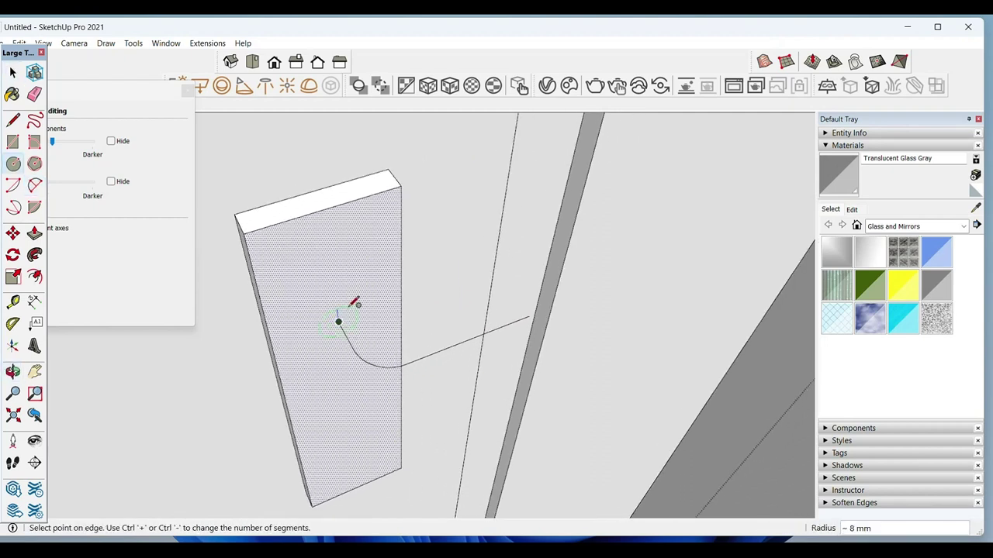
{"action": "left_click", "coordinate": [361, 297]}
{"action": "key", "text": "space"}
Step: Extend the handle path with another straight segment and an arc ending at the line
{"action": "middle_click_drag", "start_coordinate": [361, 297], "coordinate": [506, 302]}
{"action": "key", "text": "l"}
{"action": "left_click", "coordinate": [500, 324]}
{"action": "key", "text": "space"}
{"action": "scroll", "coordinate": [488, 314], "scroll_direction": "up", "scroll_amount": 3}
{"action": "key", "text": "a"}
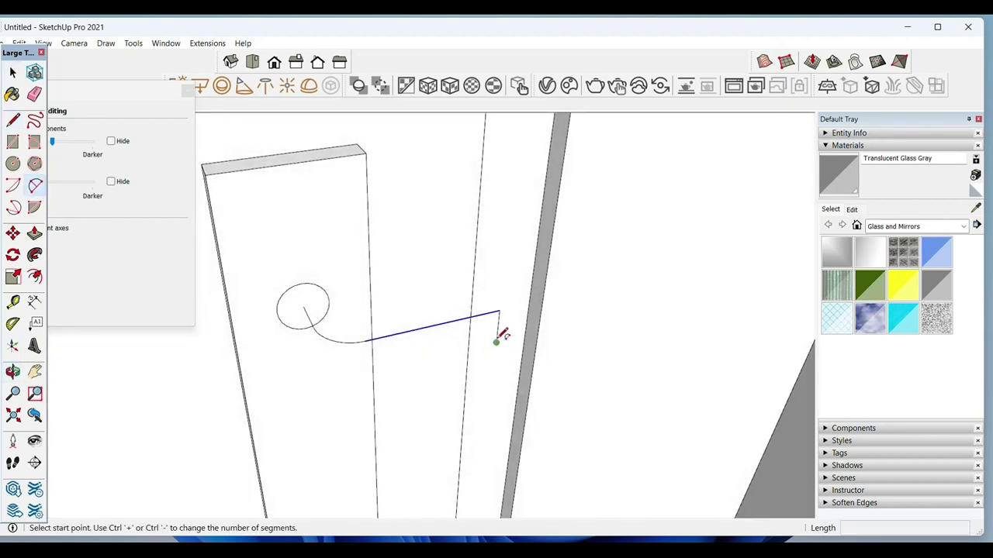
{"action": "left_click", "coordinate": [505, 317]}
{"action": "key", "text": "space"}
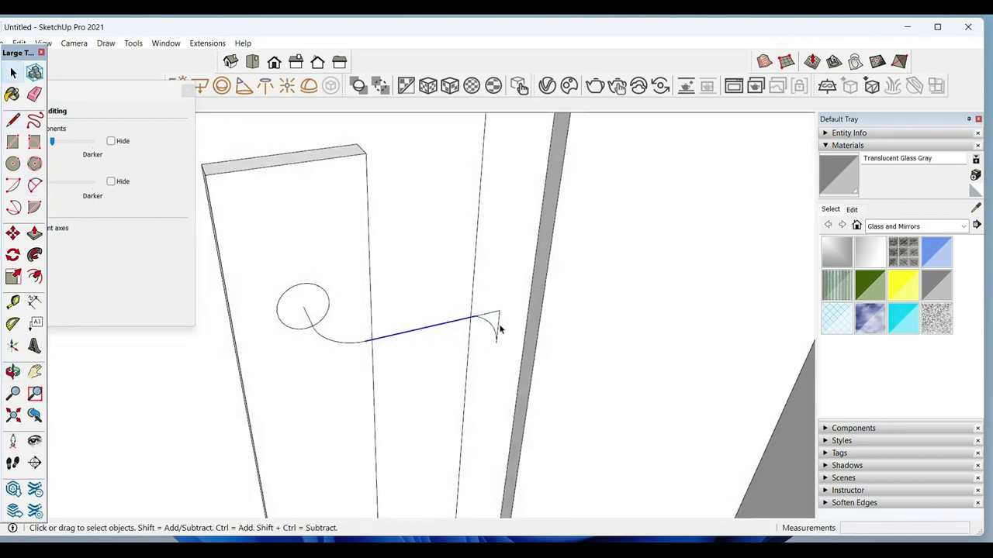
{"action": "middle_click_drag", "start_coordinate": [497, 330], "coordinate": [496, 337]}
Step: Select the connected path alone and sweep the circle along it with Follow Me
{"action": "key", "text": "a"}
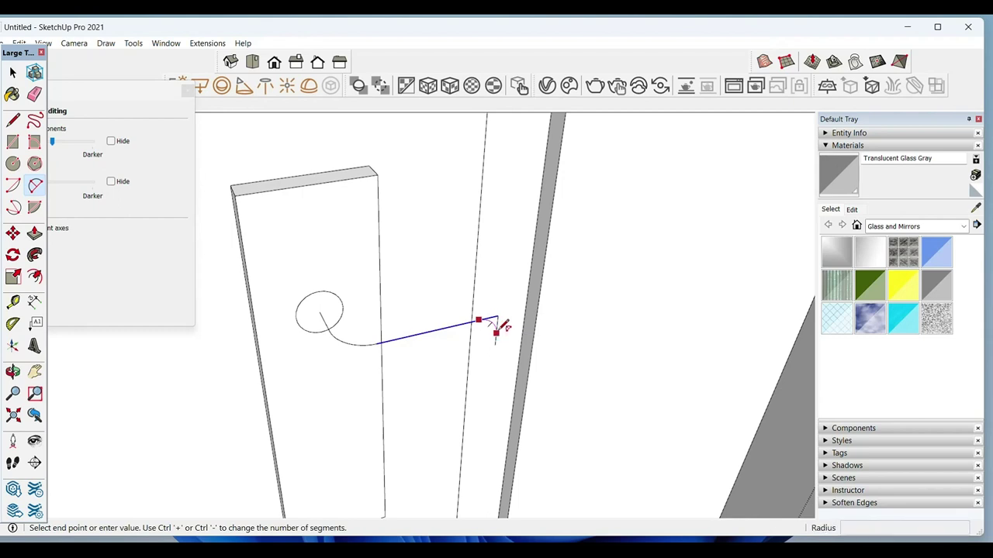
{"action": "double_click", "coordinate": [321, 324]}
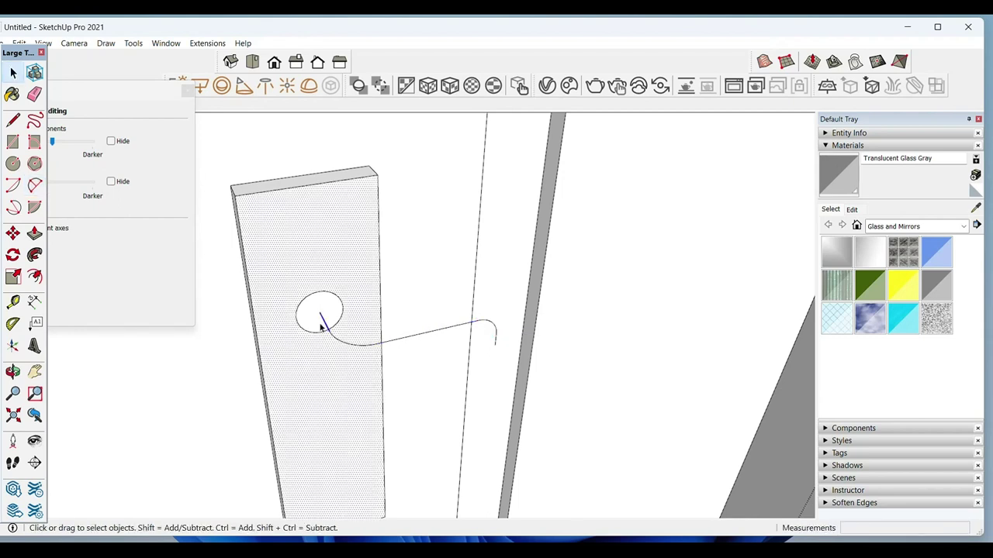
{"action": "left_click", "coordinate": [321, 326]}
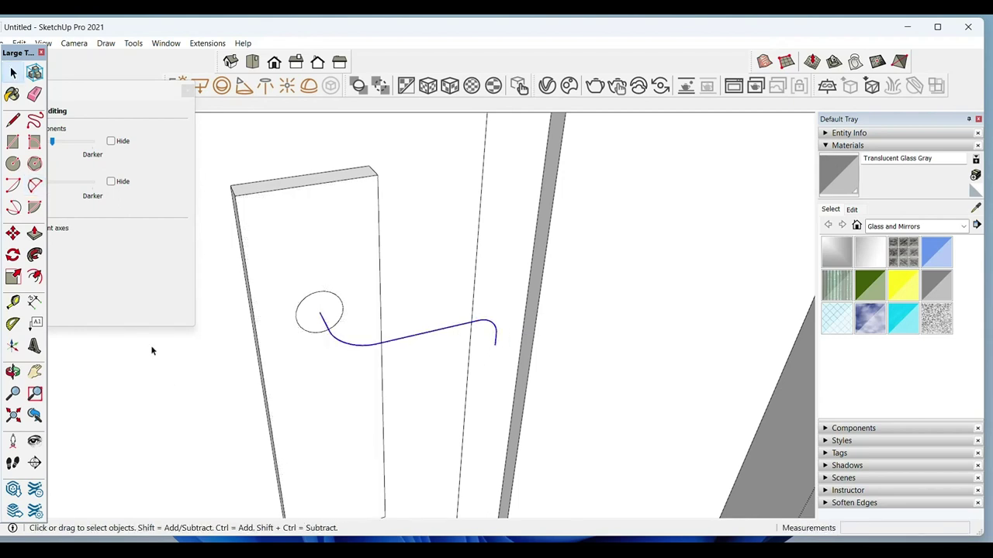
{"action": "left_click", "coordinate": [310, 319]}
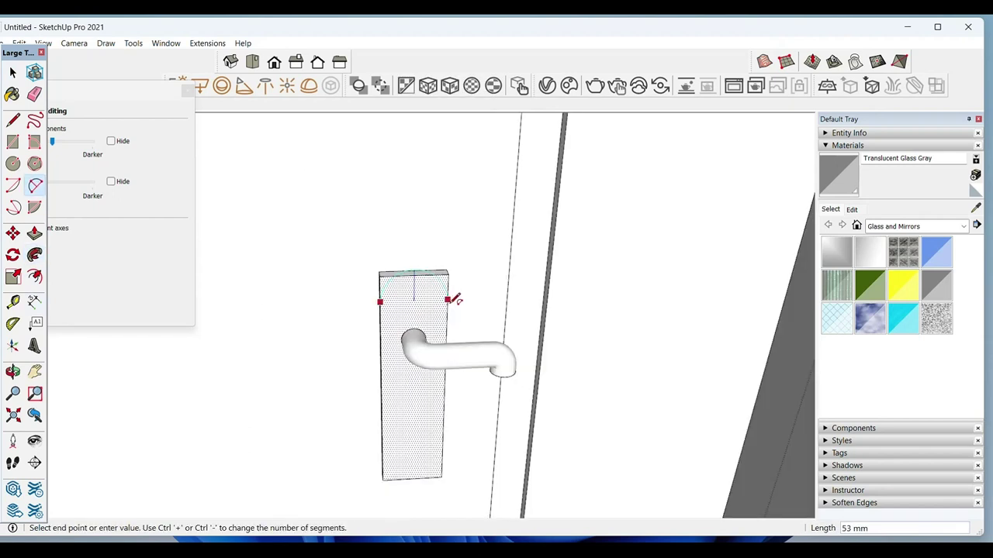
Step: Draw arcs across the plate's top and bottom, and a circle below the plate
{"action": "left_click", "coordinate": [439, 284]}
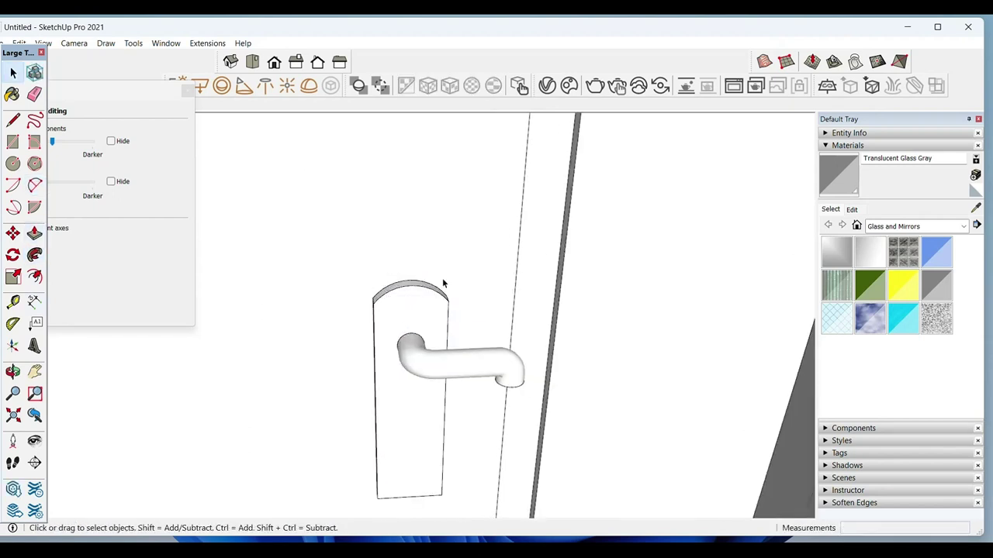
{"action": "left_click", "coordinate": [373, 330]}
{"action": "left_click", "coordinate": [424, 350]}
{"action": "key", "text": "space"}
{"action": "key", "text": "c"}
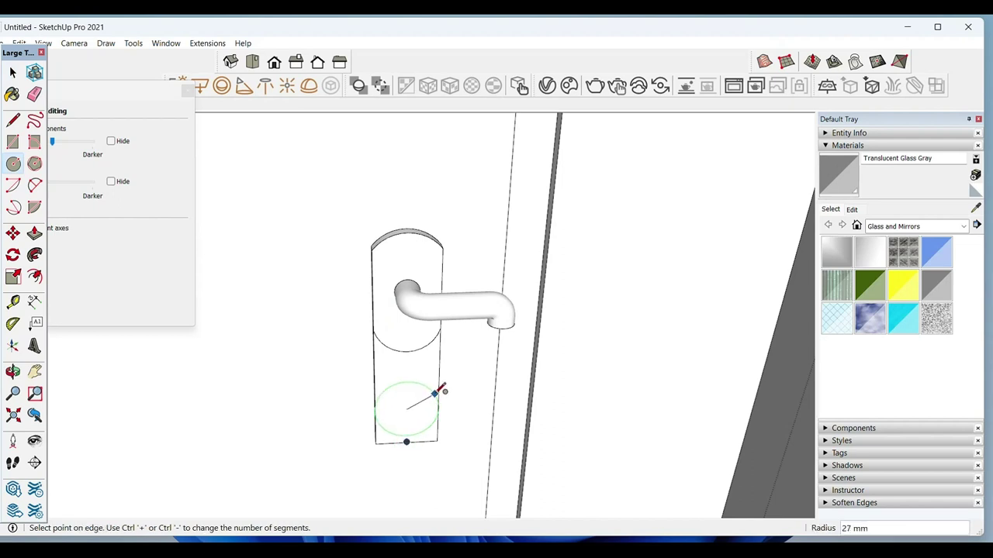
{"action": "left_click", "coordinate": [439, 406]}
{"action": "key", "text": "space"}
Step: Push away the plate's cut-off top and bottom corners so both ends are rounded
{"action": "key", "text": "p"}
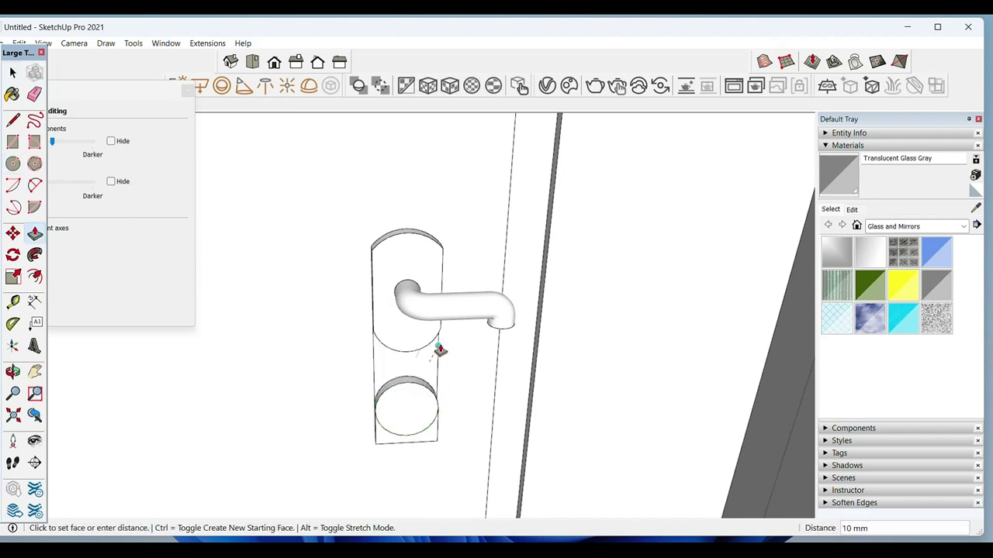
{"action": "key", "text": "space"}
{"action": "key", "text": "p"}
{"action": "double_click", "coordinate": [438, 358]}
{"action": "key", "text": "space"}
{"action": "key", "text": "e"}
{"action": "mouse_move", "coordinate": [442, 435]}
{"action": "middle_mouse_down"}
{"action": "mouse_move", "coordinate": [395, 439]}
{"action": "mouse_move", "coordinate": [471, 423]}
{"action": "middle_mouse_up"}
{"action": "key", "text": "p"}
{"action": "left_click", "coordinate": [412, 431]}
Step: Pull the circle out 10 mm into a raised escutcheon disc
{"action": "left_click", "coordinate": [390, 421]}
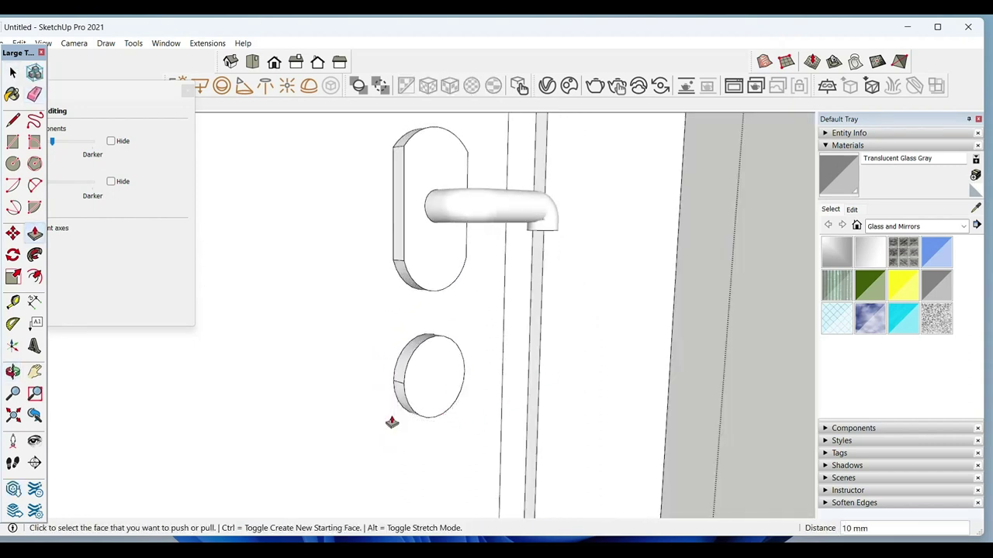
{"action": "key", "text": "space"}
{"action": "mouse_move", "coordinate": [428, 406]}
{"action": "middle_mouse_down"}
{"action": "mouse_move", "coordinate": [393, 356]}
{"action": "mouse_move", "coordinate": [476, 137]}
{"action": "mouse_move", "coordinate": [410, 399]}
{"action": "middle_mouse_up"}
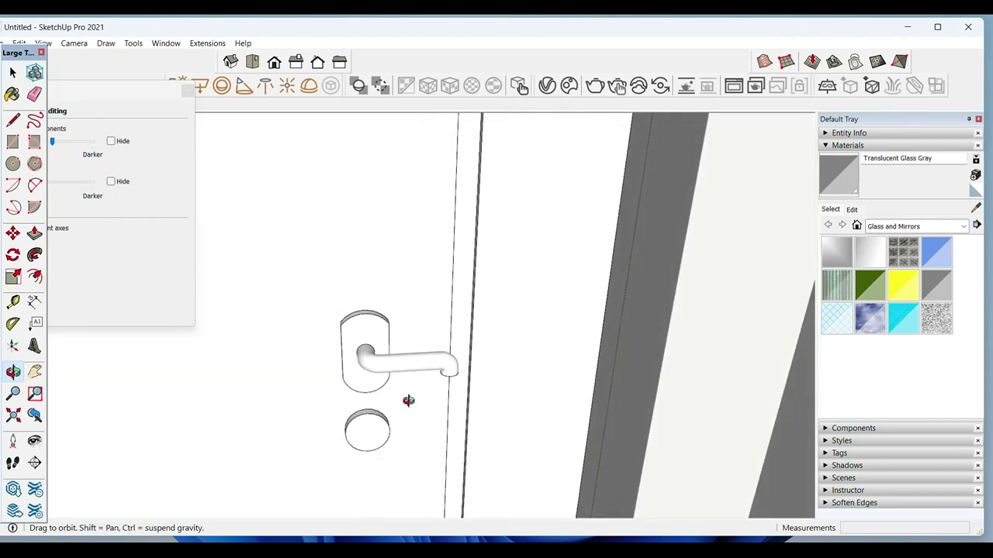
Step: Select the handle and escutcheon assembly and copy it
{"action": "scroll", "coordinate": [466, 380], "scroll_direction": "down", "scroll_amount": 5}
{"action": "scroll", "coordinate": [390, 349], "scroll_direction": "up", "scroll_amount": 4}
{"action": "left_click", "coordinate": [390, 349]}
{"action": "right_click", "coordinate": [390, 348]}
{"action": "left_click", "coordinate": [383, 375]}
{"action": "right_click", "coordinate": [388, 371]}
{"action": "left_click", "coordinate": [390, 363]}
Step: Paste the copied handle beside the neighbouring door, against the base of its frame
{"action": "scroll", "coordinate": [394, 359], "scroll_direction": "down", "scroll_amount": 3}
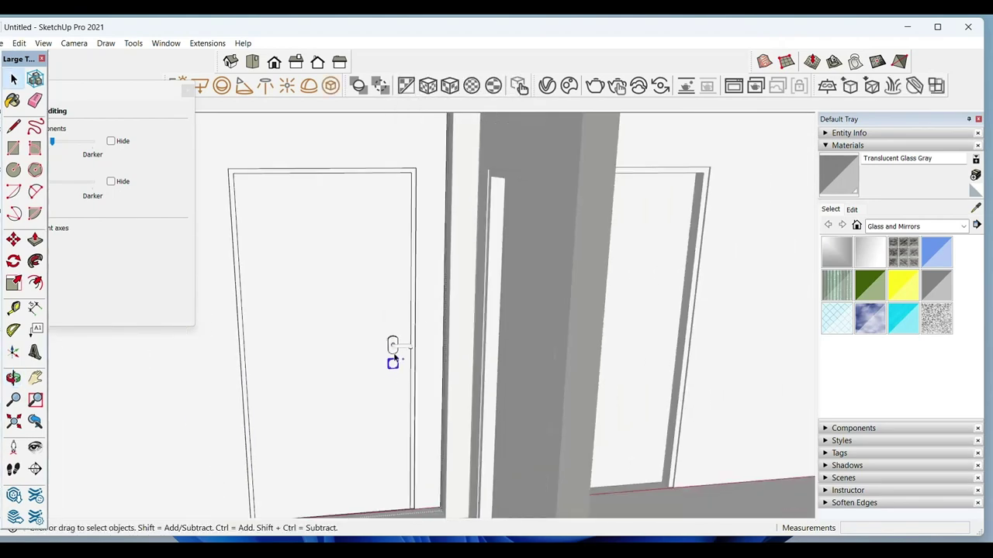
{"action": "scroll", "coordinate": [379, 367], "scroll_direction": "up", "scroll_amount": 2}
{"action": "scroll", "coordinate": [408, 365], "scroll_direction": "down", "scroll_amount": 4}
{"action": "scroll", "coordinate": [325, 384], "scroll_direction": "down", "scroll_amount": 2}
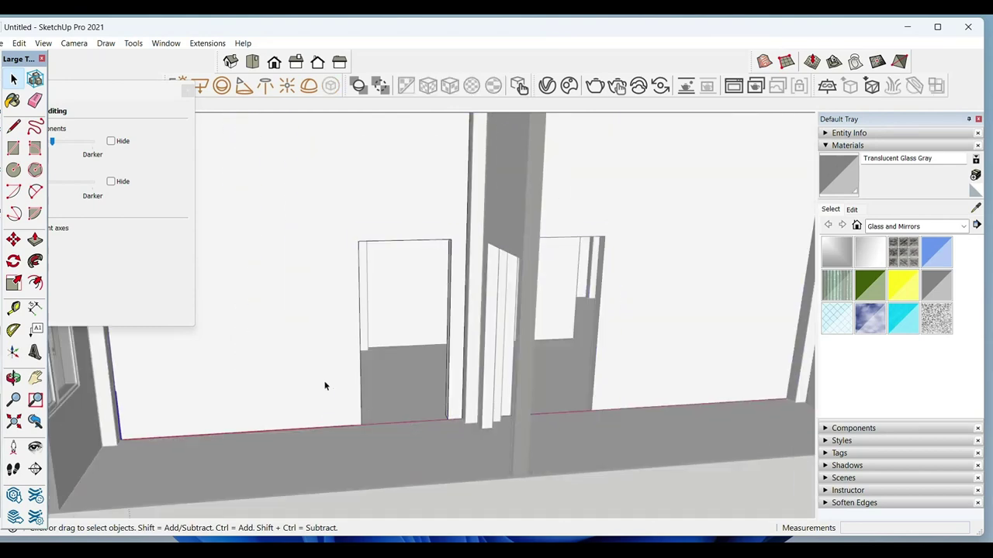
{"action": "scroll", "coordinate": [347, 392], "scroll_direction": "down", "scroll_amount": 2}
{"action": "scroll", "coordinate": [348, 391], "scroll_direction": "up", "scroll_amount": 2}
{"action": "scroll", "coordinate": [350, 400], "scroll_direction": "up", "scroll_amount": 2}
{"action": "scroll", "coordinate": [355, 415], "scroll_direction": "up", "scroll_amount": 1}
{"action": "key", "text": "ctrl+v"}
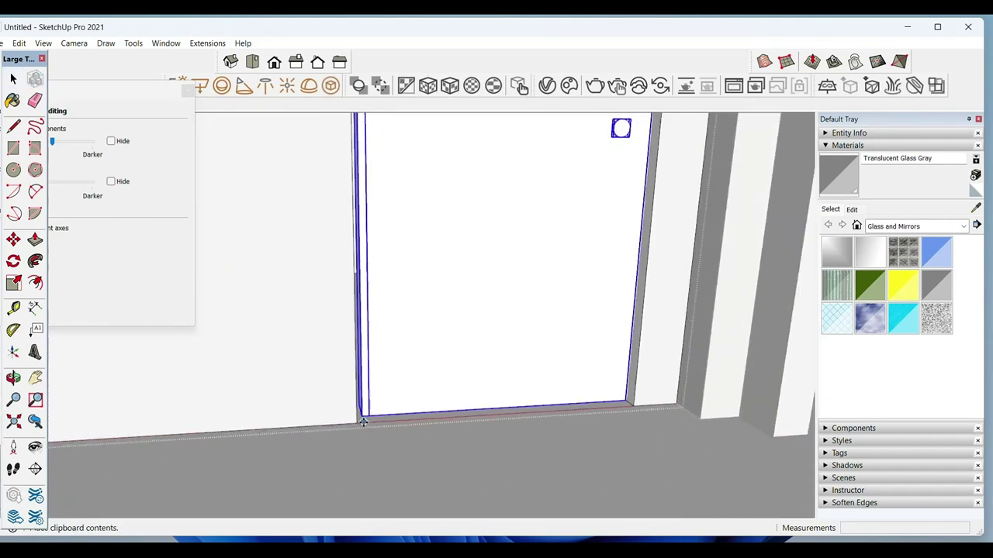
{"action": "left_click", "coordinate": [358, 424]}
{"action": "scroll", "coordinate": [297, 406], "scroll_direction": "up", "scroll_amount": 2}
{"action": "scroll", "coordinate": [336, 401], "scroll_direction": "up", "scroll_amount": 2}
{"action": "scroll", "coordinate": [336, 401], "scroll_direction": "up", "scroll_amount": 1}
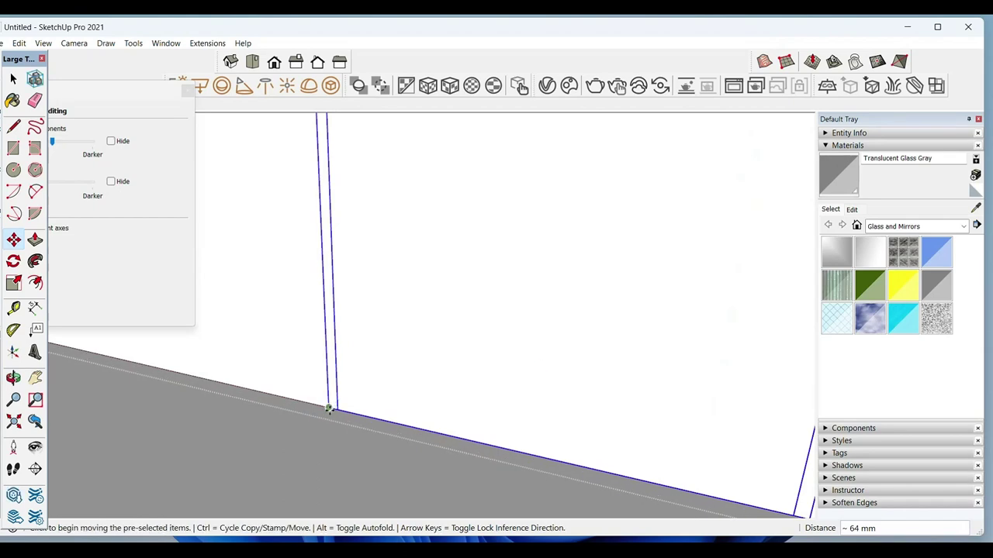
{"action": "left_click", "coordinate": [341, 396]}
{"action": "scroll", "coordinate": [341, 396], "scroll_direction": "down", "scroll_amount": 1}
{"action": "left_click", "coordinate": [344, 395]}
{"action": "key", "text": "space"}
Step: Move the handle copy from its corner onto the other door
{"action": "scroll", "coordinate": [434, 391], "scroll_direction": "down", "scroll_amount": 2}
{"action": "scroll", "coordinate": [434, 391], "scroll_direction": "down", "scroll_amount": 3}
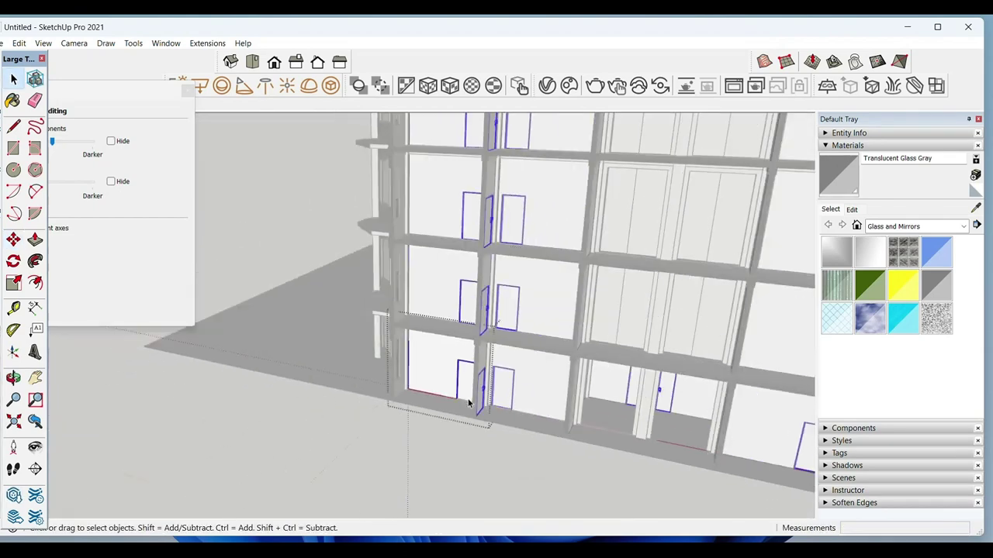
{"action": "scroll", "coordinate": [403, 412], "scroll_direction": "down", "scroll_amount": 1}
{"action": "scroll", "coordinate": [402, 412], "scroll_direction": "down", "scroll_amount": 2}
{"action": "scroll", "coordinate": [466, 395], "scroll_direction": "up", "scroll_amount": 3}
{"action": "scroll", "coordinate": [450, 419], "scroll_direction": "up", "scroll_amount": 3}
{"action": "scroll", "coordinate": [398, 416], "scroll_direction": "up", "scroll_amount": 2}
{"action": "scroll", "coordinate": [399, 417], "scroll_direction": "up", "scroll_amount": 2}
{"action": "middle_click_drag", "start_coordinate": [398, 416], "coordinate": [465, 419]}
{"action": "scroll", "coordinate": [465, 419], "scroll_direction": "down", "scroll_amount": 2}
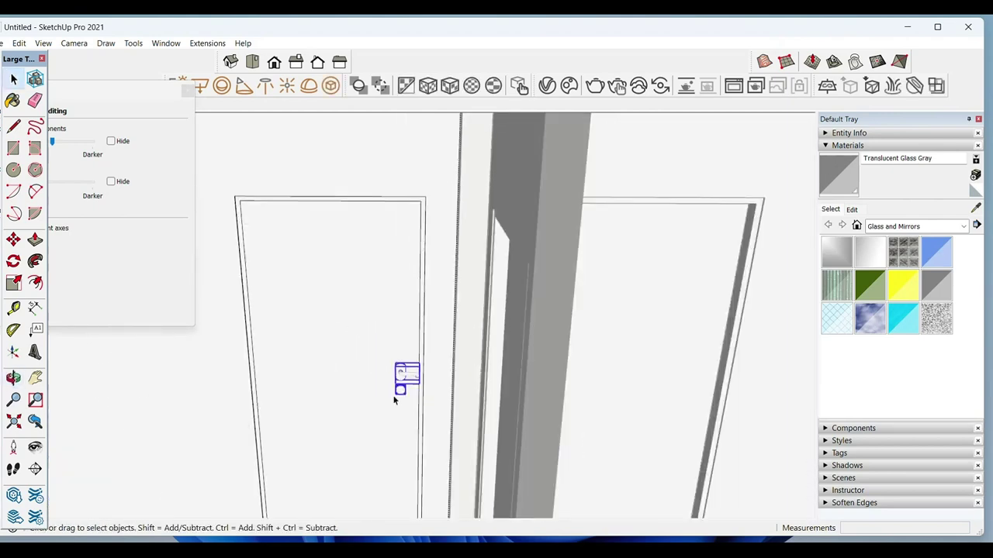
{"action": "scroll", "coordinate": [555, 423], "scroll_direction": "up", "scroll_amount": 3}
{"action": "mouse_move", "coordinate": [555, 423]}
{"action": "middle_mouse_down"}
{"action": "mouse_move", "coordinate": [504, 344]}
{"action": "mouse_move", "coordinate": [541, 410]}
{"action": "mouse_move", "coordinate": [537, 469]}
{"action": "middle_mouse_up"}
{"action": "key", "text": "m"}
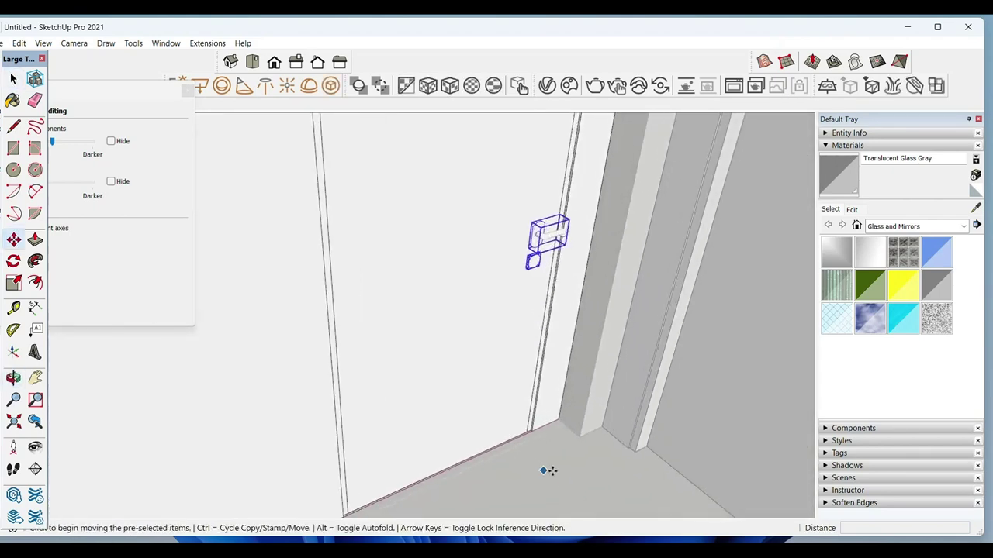
{"action": "left_click", "coordinate": [572, 499]}
{"action": "left_click", "coordinate": [542, 471]}
{"action": "key", "text": "space"}
{"action": "mouse_move", "coordinate": [476, 254]}
{"action": "middle_mouse_down"}
{"action": "mouse_move", "coordinate": [463, 304]}
{"action": "mouse_move", "coordinate": [507, 431]}
{"action": "mouse_move", "coordinate": [428, 437]}
{"action": "middle_mouse_up"}
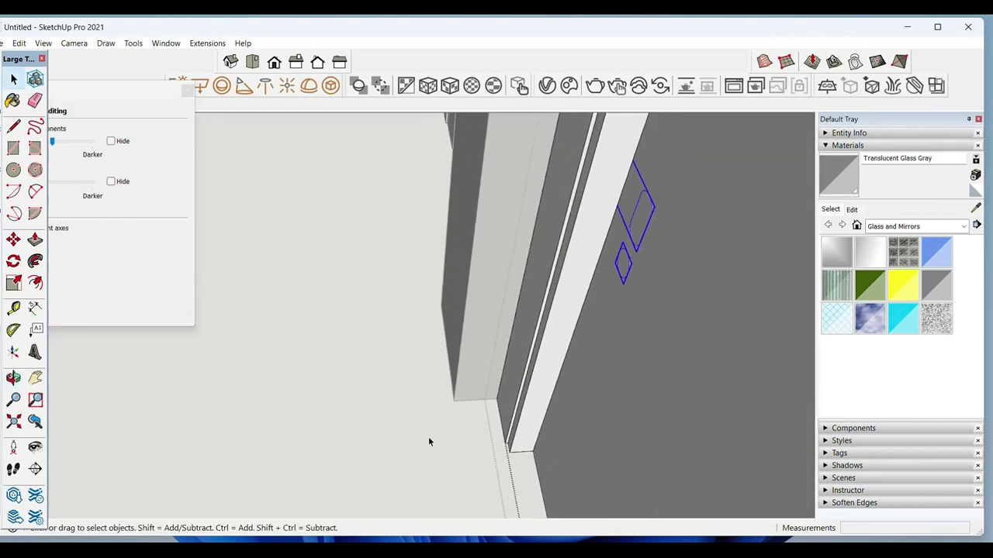
{"action": "key", "text": "m"}
{"action": "left_click", "coordinate": [428, 437]}
{"action": "key", "text": "Return"}
{"action": "key", "text": "space"}
Step: Flip the copy so it faces the other way, then nudge it flush against the door
{"action": "right_click", "coordinate": [626, 220]}
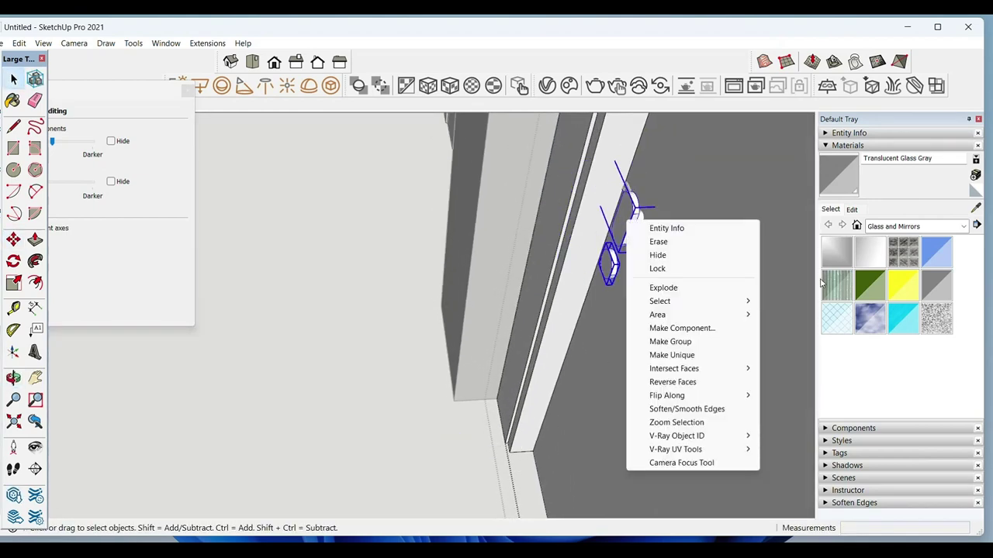
{"action": "left_click", "coordinate": [794, 411]}
{"action": "scroll", "coordinate": [613, 233], "scroll_direction": "up", "scroll_amount": 5}
{"action": "middle_click_drag", "start_coordinate": [514, 274], "coordinate": [373, 339]}
{"action": "key", "text": "m"}
{"action": "left_click", "coordinate": [396, 386]}
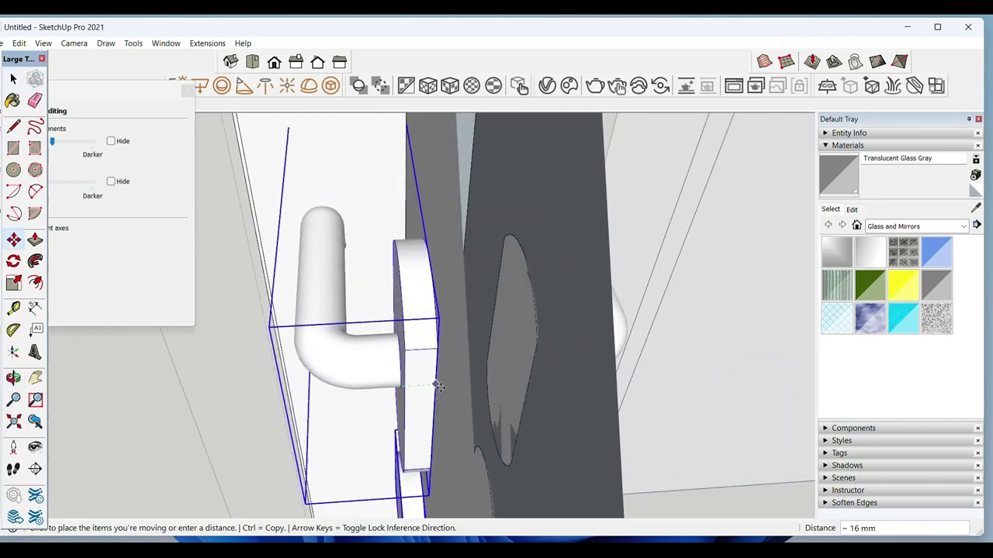
{"action": "left_click", "coordinate": [438, 385]}
{"action": "key", "text": "space"}
{"action": "scroll", "coordinate": [290, 318], "scroll_direction": "down", "scroll_amount": 5}
{"action": "scroll", "coordinate": [395, 337], "scroll_direction": "down", "scroll_amount": 5}
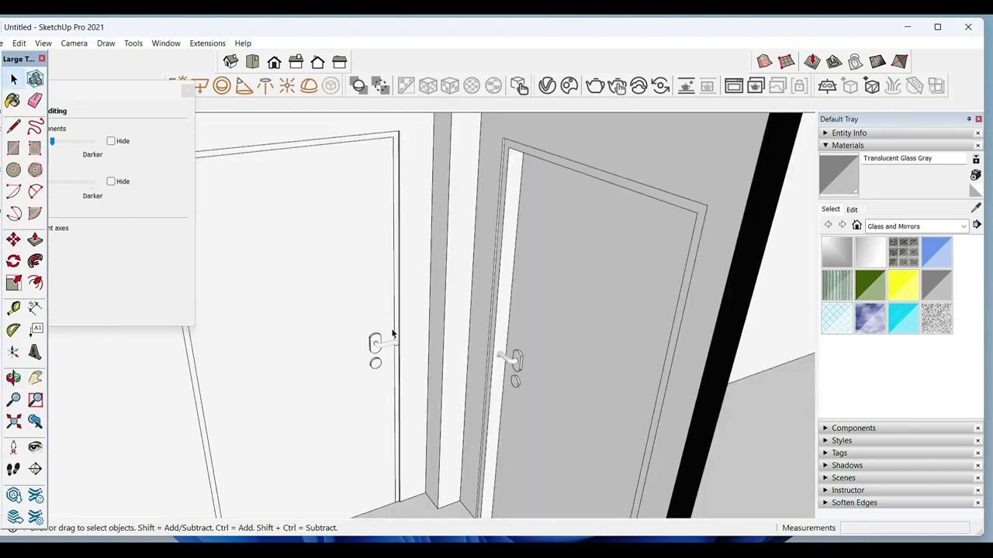
{"action": "scroll", "coordinate": [395, 337], "scroll_direction": "down", "scroll_amount": 5}
{"action": "middle_click_drag", "start_coordinate": [394, 337], "coordinate": [392, 303]}
{"action": "scroll", "coordinate": [380, 341], "scroll_direction": "down", "scroll_amount": 5}
{"action": "scroll", "coordinate": [397, 380], "scroll_direction": "down", "scroll_amount": 5}
{"action": "scroll", "coordinate": [401, 399], "scroll_direction": "down", "scroll_amount": 3}
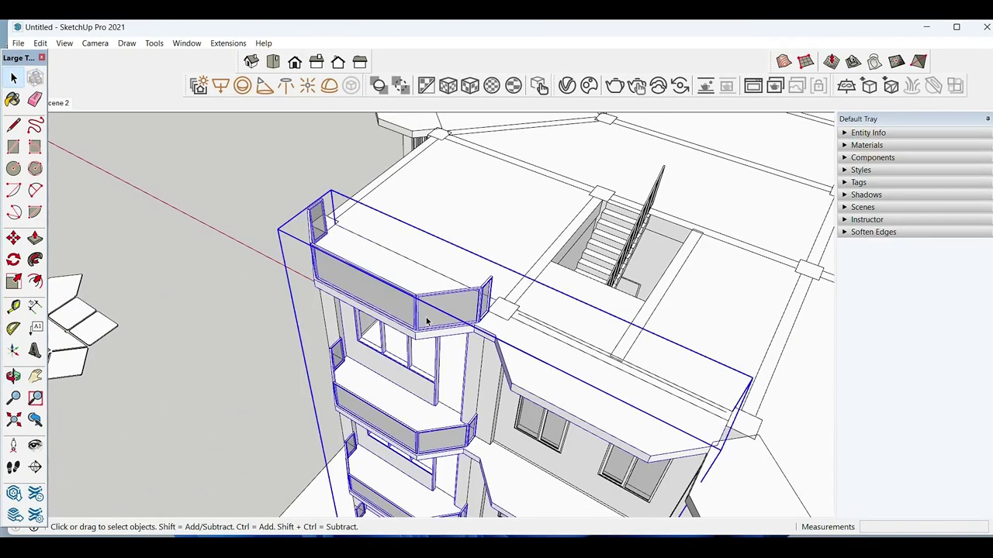
Step: Select the balcony railings and check them in Parallel Projection, then return to Perspective
{"action": "left_click", "coordinate": [427, 320]}
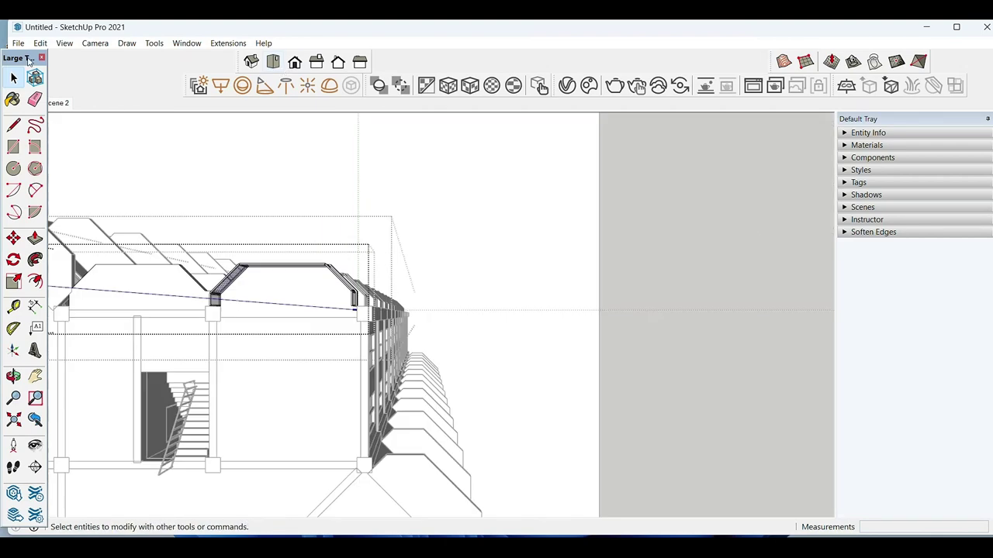
{"action": "left_click", "coordinate": [94, 42]}
{"action": "left_click", "coordinate": [128, 102]}
{"action": "scroll", "coordinate": [348, 305], "scroll_direction": "up", "scroll_amount": 3}
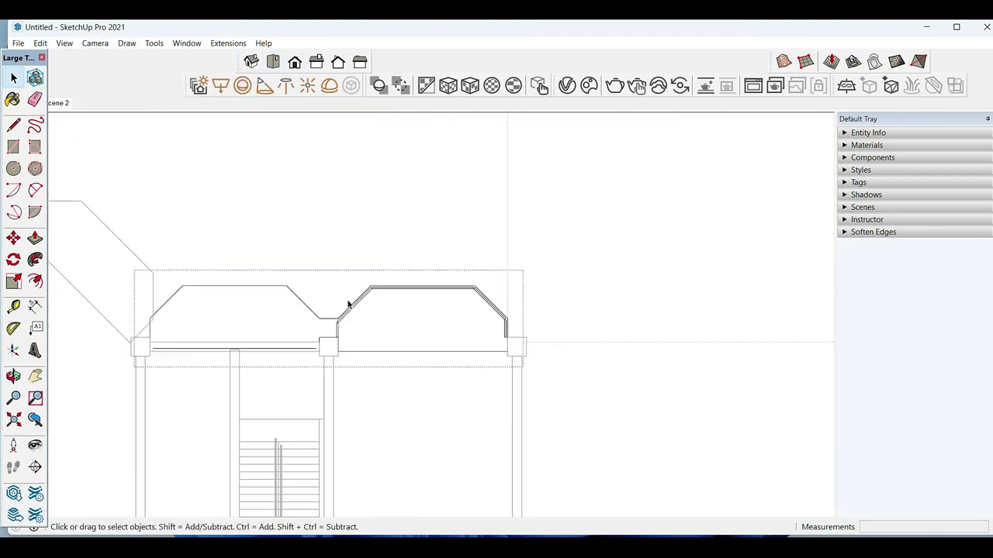
{"action": "scroll", "coordinate": [500, 305], "scroll_direction": "up", "scroll_amount": 3}
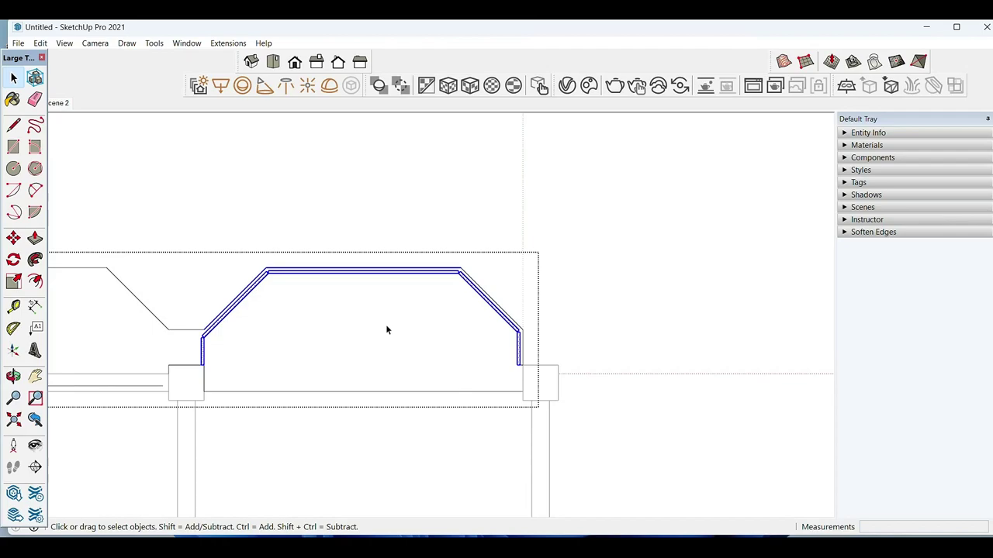
{"action": "left_click", "coordinate": [94, 43]}
{"action": "left_click", "coordinate": [128, 117]}
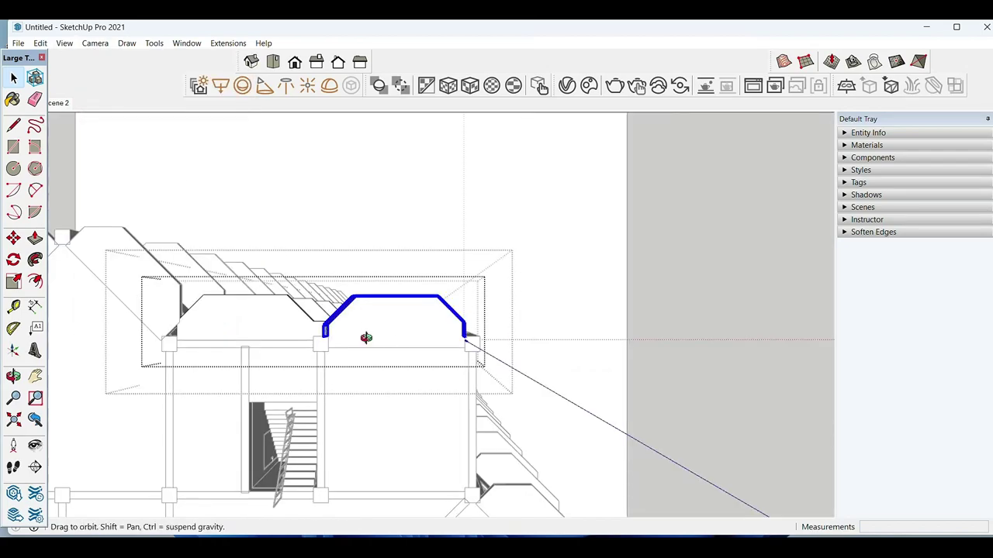
{"action": "scroll", "coordinate": [366, 337], "scroll_direction": "up", "scroll_amount": 5}
{"action": "mouse_move", "coordinate": [468, 217]}
{"action": "middle_mouse_down"}
{"action": "mouse_move", "coordinate": [470, 289]}
{"action": "mouse_move", "coordinate": [592, 337]}
{"action": "mouse_move", "coordinate": [391, 337]}
{"action": "mouse_move", "coordinate": [316, 201]}
{"action": "middle_mouse_up"}
{"action": "scroll", "coordinate": [470, 288], "scroll_direction": "down", "scroll_amount": 3}
Step: Move the glass railings down on the balconies and check them from a low angle
{"action": "key", "text": "m"}
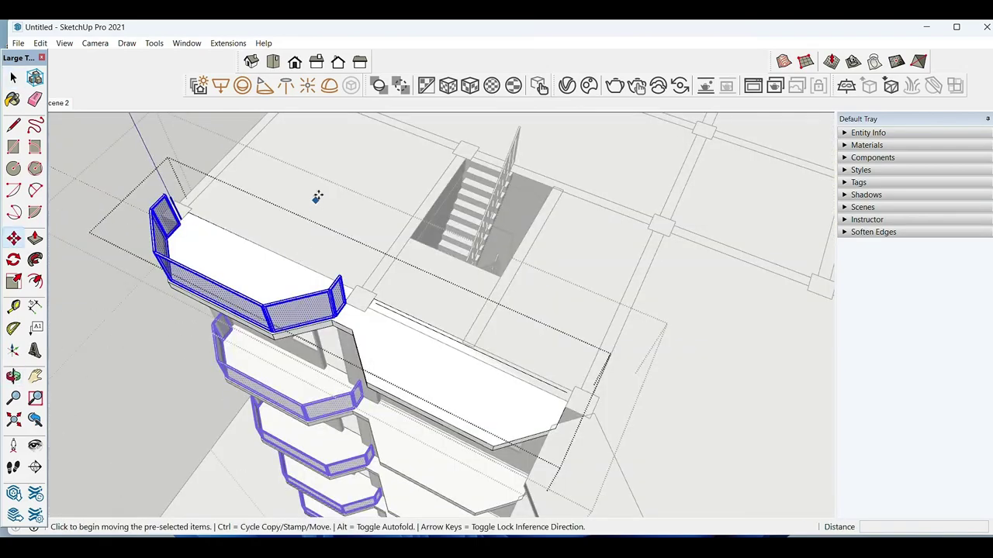
{"action": "left_click", "coordinate": [316, 201]}
{"action": "left_click", "coordinate": [259, 283]}
{"action": "key", "text": "space"}
{"action": "mouse_move", "coordinate": [259, 284]}
{"action": "middle_mouse_down"}
{"action": "mouse_move", "coordinate": [268, 317]}
{"action": "mouse_move", "coordinate": [215, 368]}
{"action": "middle_mouse_up"}
{"action": "mouse_move", "coordinate": [282, 379]}
{"action": "middle_mouse_down"}
{"action": "mouse_move", "coordinate": [505, 386]}
{"action": "mouse_move", "coordinate": [563, 339]}
{"action": "mouse_move", "coordinate": [615, 318]}
{"action": "middle_mouse_up"}
{"action": "key", "text": "e"}
{"action": "key", "text": "space"}
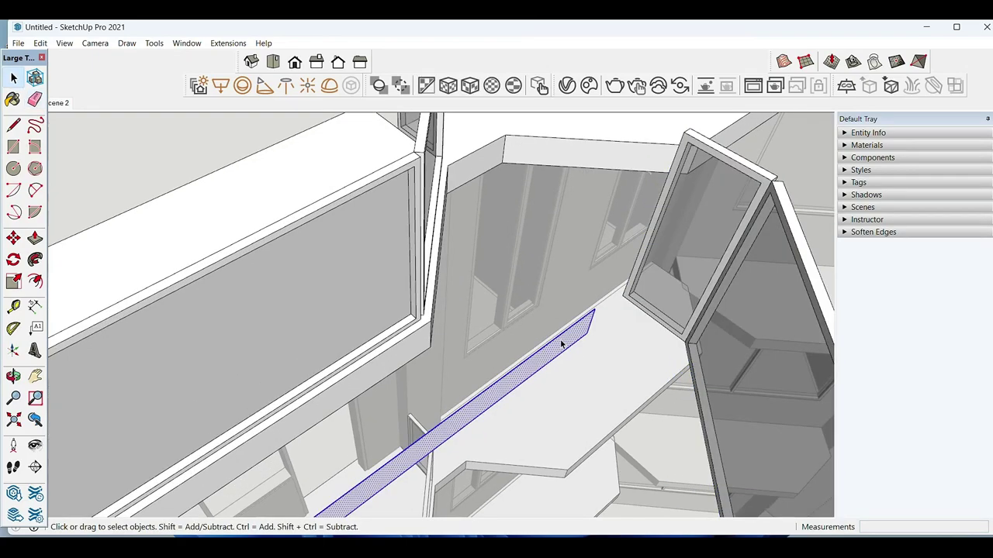
Step: Zoom and orbit in to a close view of the balcony railings
{"action": "scroll", "coordinate": [558, 333], "scroll_direction": "down", "scroll_amount": 3}
{"action": "scroll", "coordinate": [558, 333], "scroll_direction": "down", "scroll_amount": 3}
{"action": "right_click", "coordinate": [468, 197]}
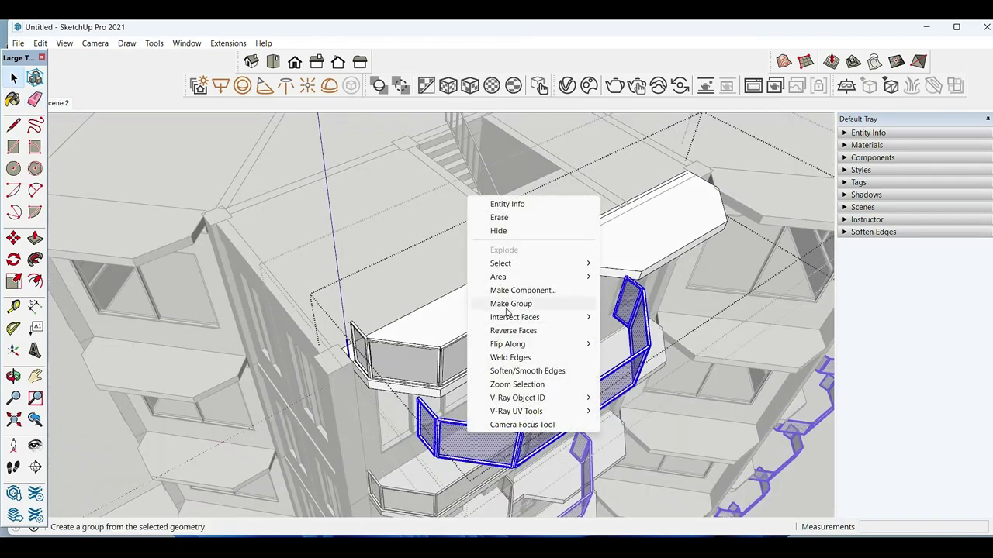
{"action": "key", "text": "Escape"}
{"action": "scroll", "coordinate": [506, 314], "scroll_direction": "up", "scroll_amount": 3}
{"action": "middle_click_drag", "start_coordinate": [506, 314], "coordinate": [471, 324]}
{"action": "key", "text": "m"}
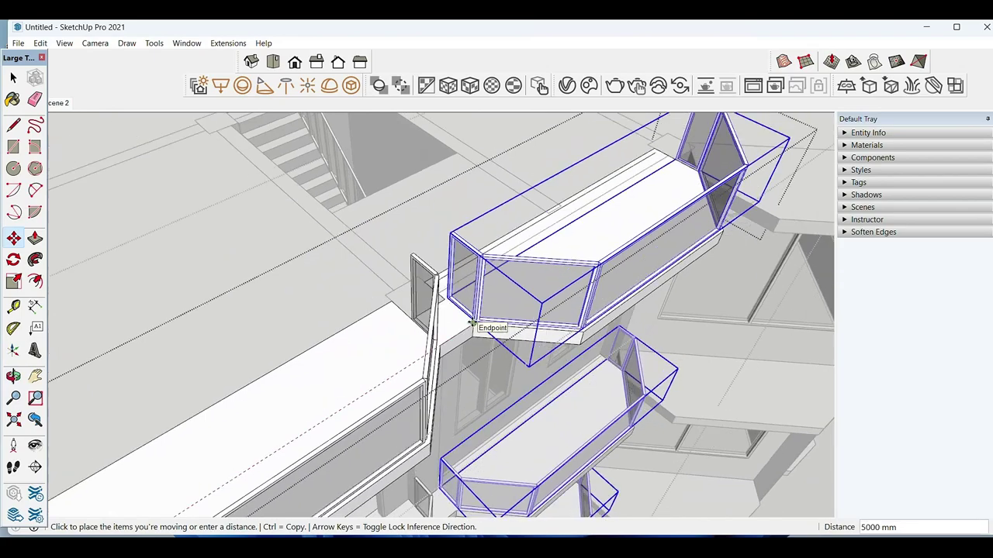
{"action": "key", "text": "space"}
{"action": "scroll", "coordinate": [471, 324], "scroll_direction": "down", "scroll_amount": 3}
{"action": "scroll", "coordinate": [359, 254], "scroll_direction": "up", "scroll_amount": 3}
{"action": "middle_click_drag", "start_coordinate": [359, 254], "coordinate": [434, 280]}
{"action": "scroll", "coordinate": [450, 293], "scroll_direction": "up", "scroll_amount": 3}
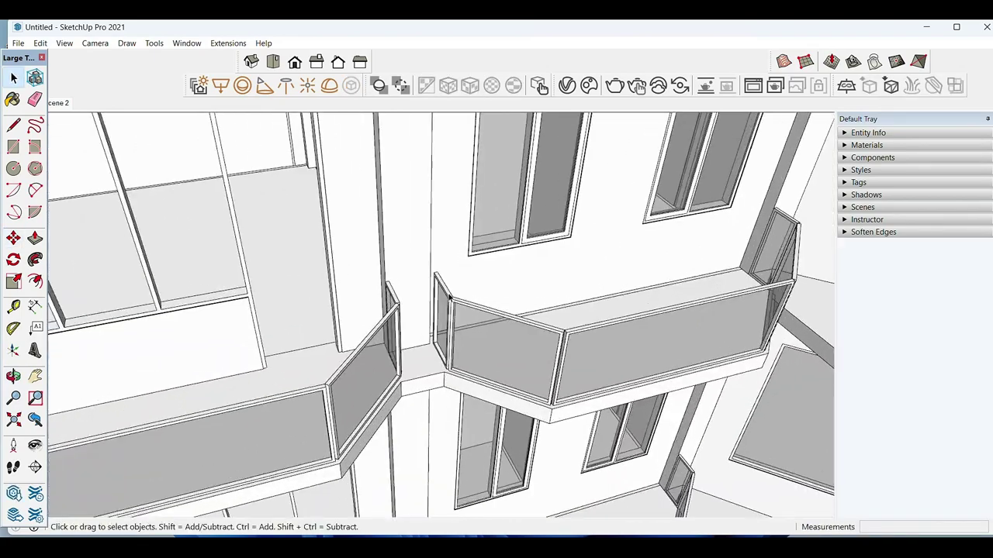
Step: Select the combined balcony group and explode it into loose pieces
{"action": "left_click", "coordinate": [449, 293]}
{"action": "double_click", "coordinate": [453, 305]}
{"action": "scroll", "coordinate": [456, 314], "scroll_direction": "up", "scroll_amount": 2}
{"action": "left_click", "coordinate": [458, 319]}
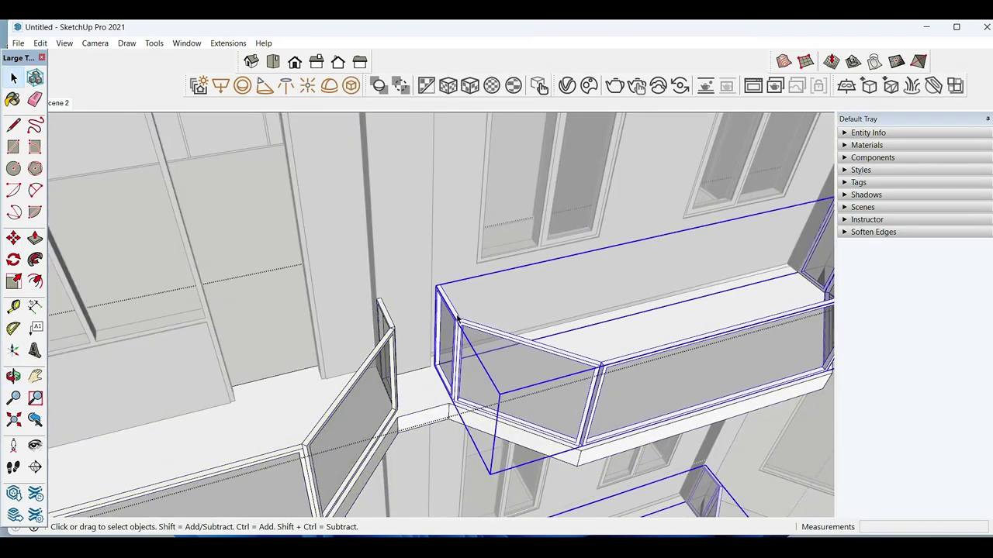
{"action": "right_click", "coordinate": [452, 310]}
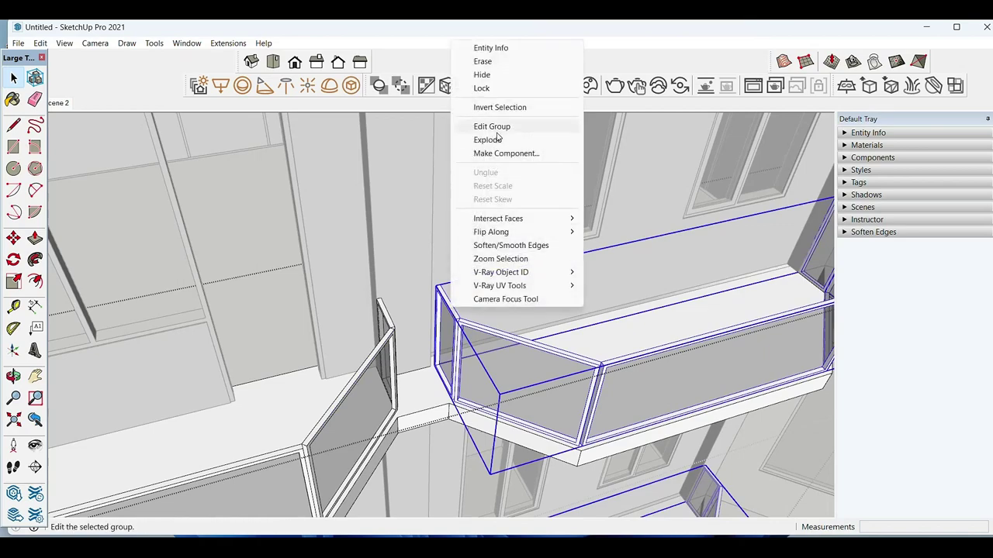
{"action": "left_click", "coordinate": [487, 139]}
{"action": "scroll", "coordinate": [458, 260], "scroll_direction": "up", "scroll_amount": 5}
{"action": "key", "text": "p"}
{"action": "key", "text": "space"}
Step: Make the glass panel and the window panel each into their own separate group
{"action": "right_click", "coordinate": [436, 331]}
{"action": "left_click", "coordinate": [488, 208]}
{"action": "mouse_move", "coordinate": [489, 209]}
{"action": "middle_mouse_down"}
{"action": "mouse_move", "coordinate": [463, 334]}
{"action": "mouse_move", "coordinate": [176, 280]}
{"action": "middle_mouse_up"}
{"action": "right_click", "coordinate": [178, 279]}
{"action": "left_click", "coordinate": [225, 388]}
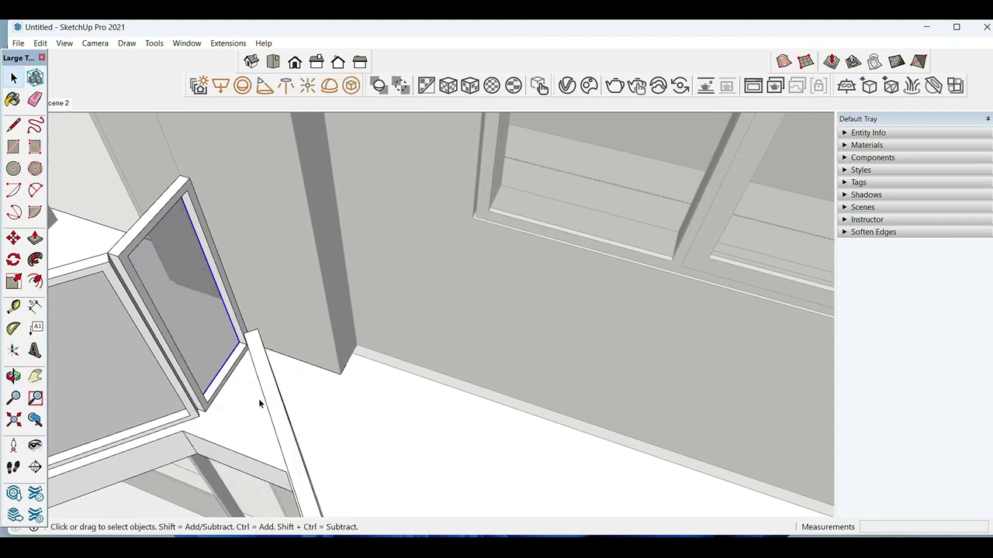
Step: Push/Pull the window frame face outward 24 mm to thicken it
{"action": "middle_click_drag", "start_coordinate": [260, 403], "coordinate": [186, 309]}
{"action": "key", "text": "p"}
{"action": "left_click", "coordinate": [186, 308]}
{"action": "left_click", "coordinate": [171, 304]}
{"action": "key", "text": "space"}
Step: Draw a line along the lower frame edge and close the outline into a ceiling face
{"action": "mouse_move", "coordinate": [166, 284]}
{"action": "middle_mouse_down"}
{"action": "mouse_move", "coordinate": [294, 309]}
{"action": "mouse_move", "coordinate": [302, 407]}
{"action": "mouse_move", "coordinate": [540, 427]}
{"action": "middle_mouse_up"}
{"action": "key", "text": "l"}
{"action": "left_click", "coordinate": [528, 449]}
{"action": "left_click", "coordinate": [365, 427]}
{"action": "key", "text": "space"}
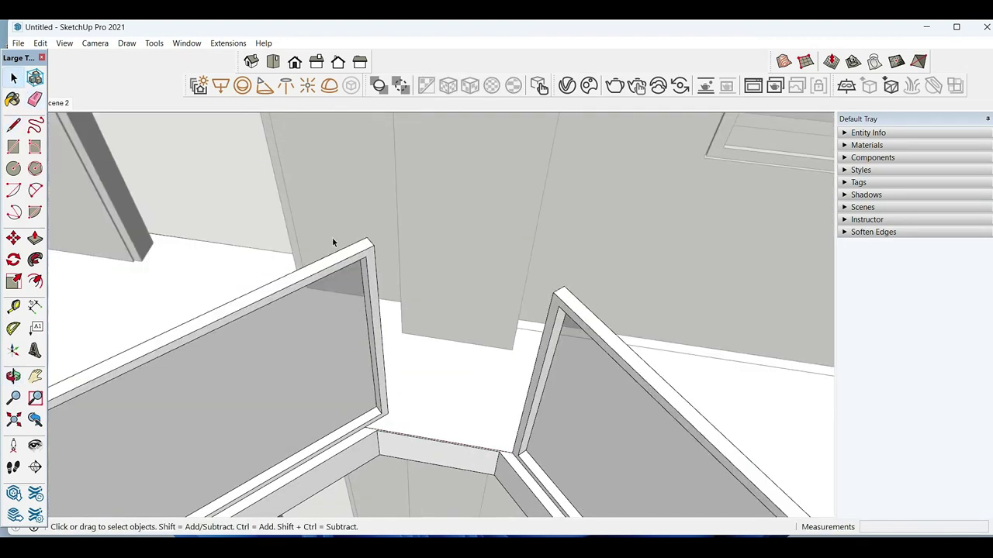
{"action": "left_click_drag", "start_coordinate": [429, 425], "coordinate": [429, 425]}
{"action": "middle_click_drag", "start_coordinate": [429, 425], "coordinate": [344, 408]}
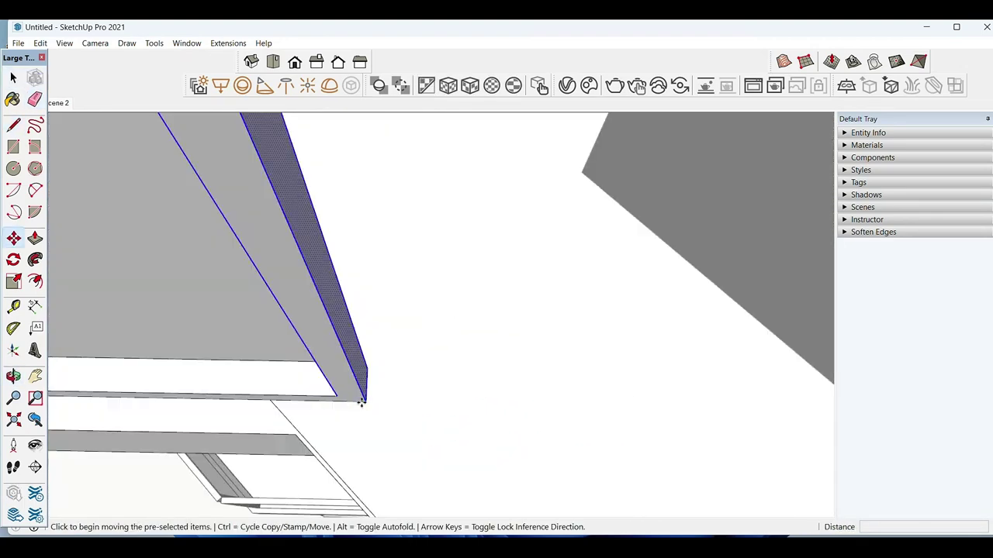
{"action": "left_click", "coordinate": [361, 401]}
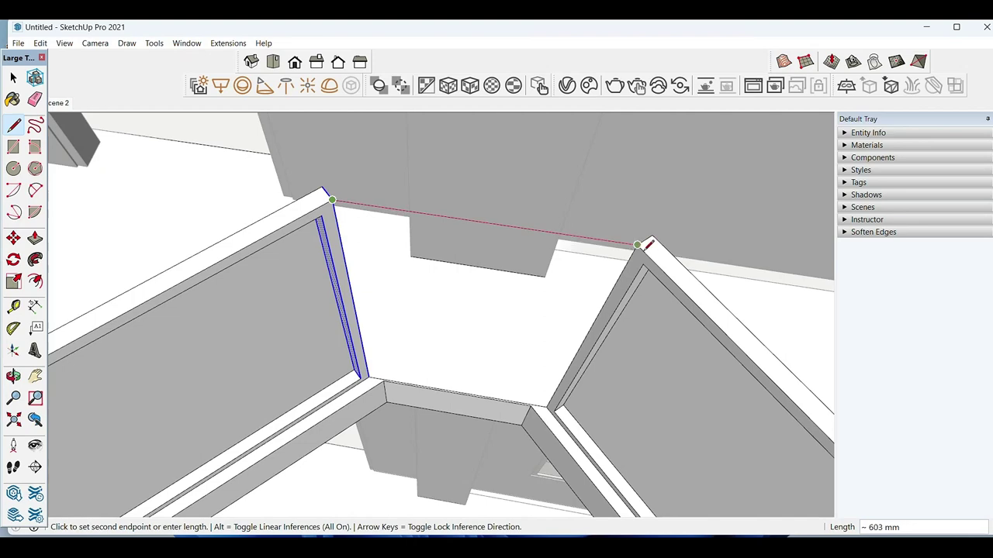
{"action": "left_click", "coordinate": [637, 246]}
{"action": "key", "text": "space"}
Step: Offset the ceiling face's edge inward by 3
{"action": "left_click", "coordinate": [510, 304]}
{"action": "middle_click_drag", "start_coordinate": [510, 304], "coordinate": [352, 267]}
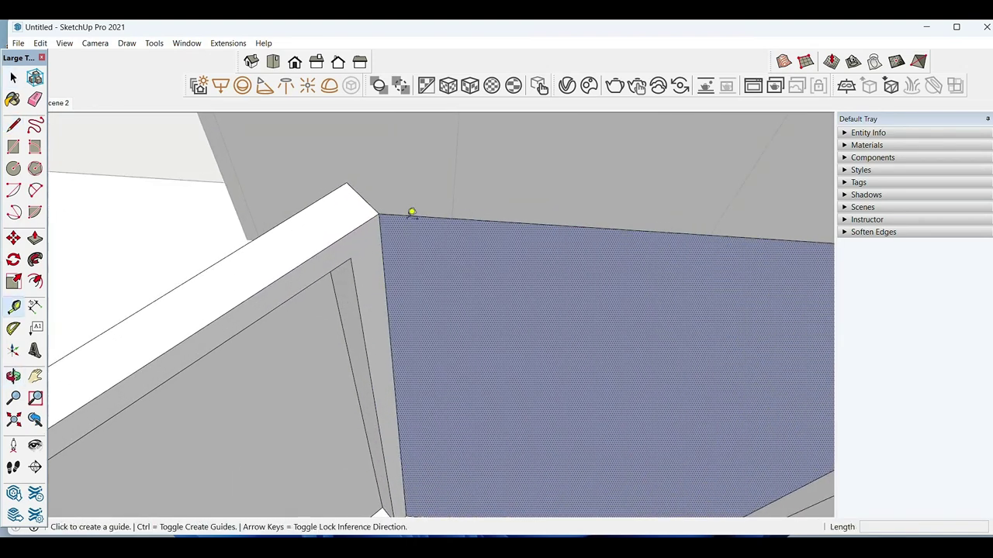
{"action": "key", "text": "space"}
{"action": "middle_click_drag", "start_coordinate": [384, 258], "coordinate": [436, 300]}
{"action": "key", "text": "f"}
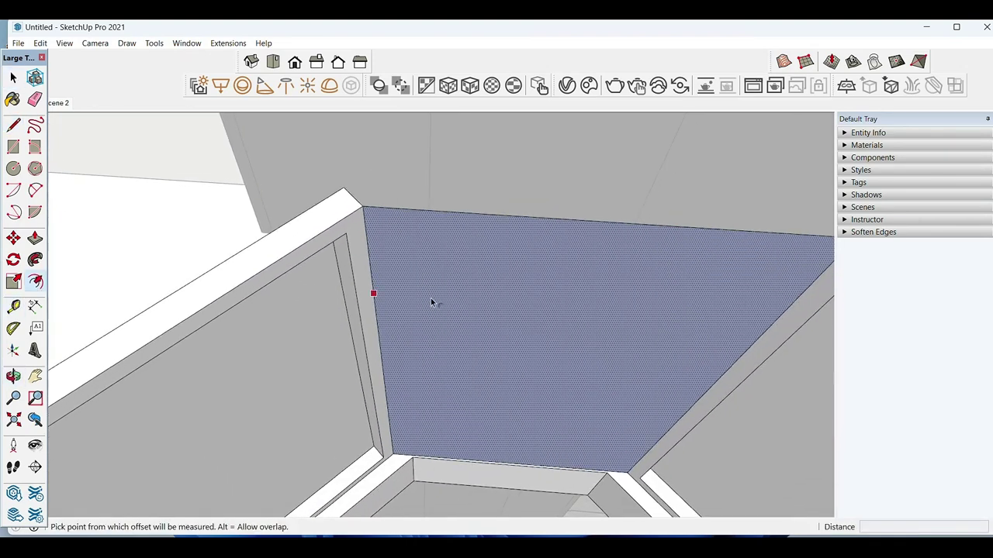
{"action": "left_click", "coordinate": [374, 296]}
{"action": "type", "text": "3"}
{"action": "key", "text": "Return"}
{"action": "key", "text": "space"}
Step: Push/Pull the border ring into a raised frame and delete the inner ceiling face
{"action": "mouse_move", "coordinate": [436, 255]}
{"action": "middle_mouse_down"}
{"action": "mouse_move", "coordinate": [524, 304]}
{"action": "mouse_move", "coordinate": [409, 220]}
{"action": "mouse_move", "coordinate": [402, 239]}
{"action": "middle_mouse_up"}
{"action": "key", "text": "p"}
{"action": "left_click", "coordinate": [402, 238]}
{"action": "left_click", "coordinate": [385, 224]}
{"action": "key", "text": "space"}
{"action": "left_click", "coordinate": [484, 310]}
{"action": "key", "text": "Delete"}
Step: Draw an edge across the ceiling opening to re-form the face
{"action": "middle_click_drag", "start_coordinate": [484, 310], "coordinate": [483, 365]}
{"action": "key", "text": "l"}
{"action": "left_click", "coordinate": [636, 418]}
{"action": "key", "text": "space"}
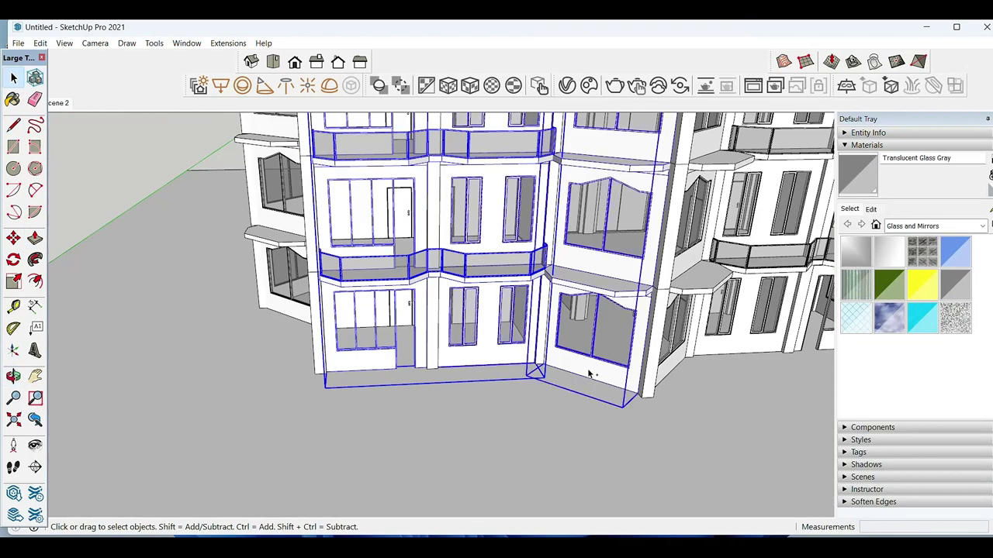
{"action": "middle_click_drag", "start_coordinate": [588, 375], "coordinate": [389, 390]}
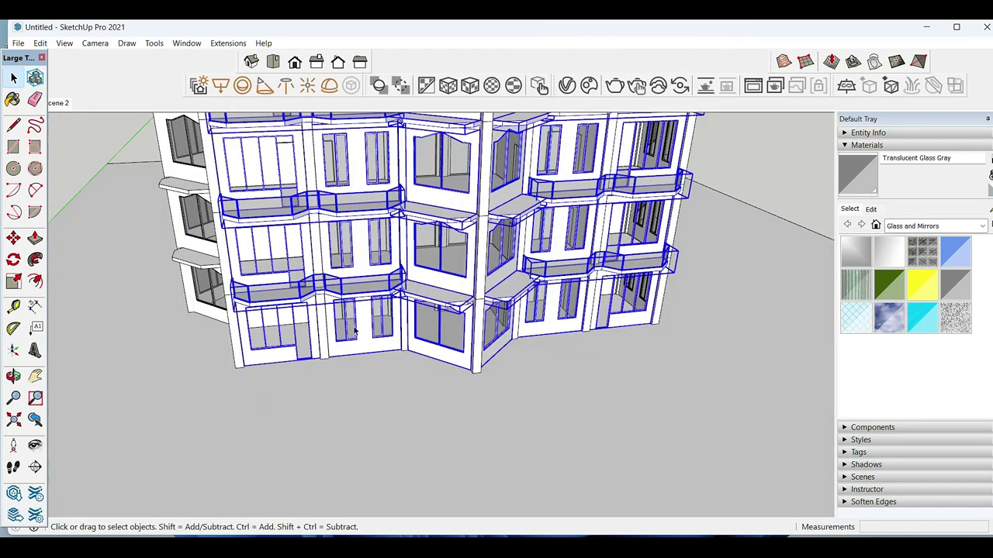
Step: Delete the three ground-floor window groups
{"action": "left_click", "coordinate": [287, 361]}
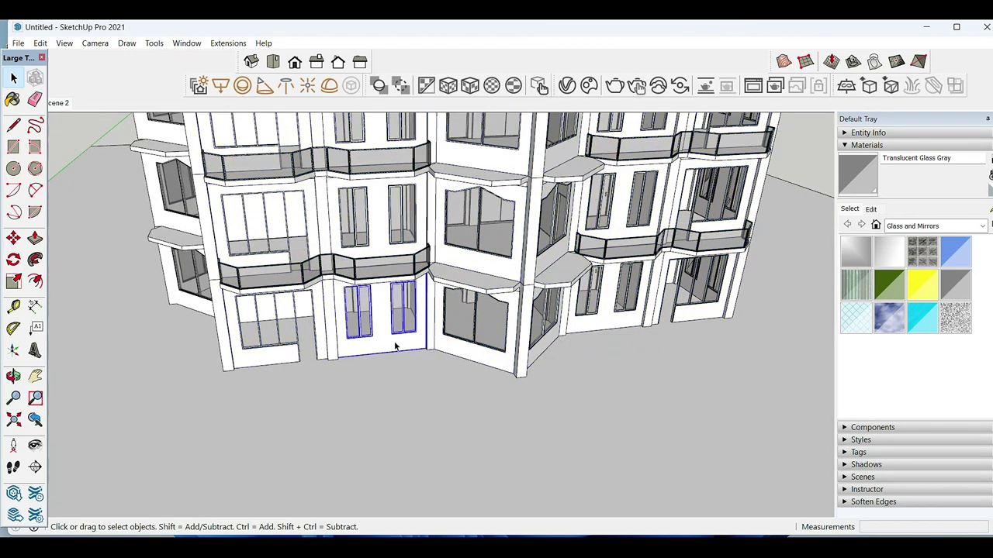
{"action": "key", "text": "Delete"}
{"action": "left_click", "coordinate": [473, 333]}
{"action": "key", "text": "Delete"}
{"action": "left_click", "coordinate": [544, 351]}
{"action": "key", "text": "Delete"}
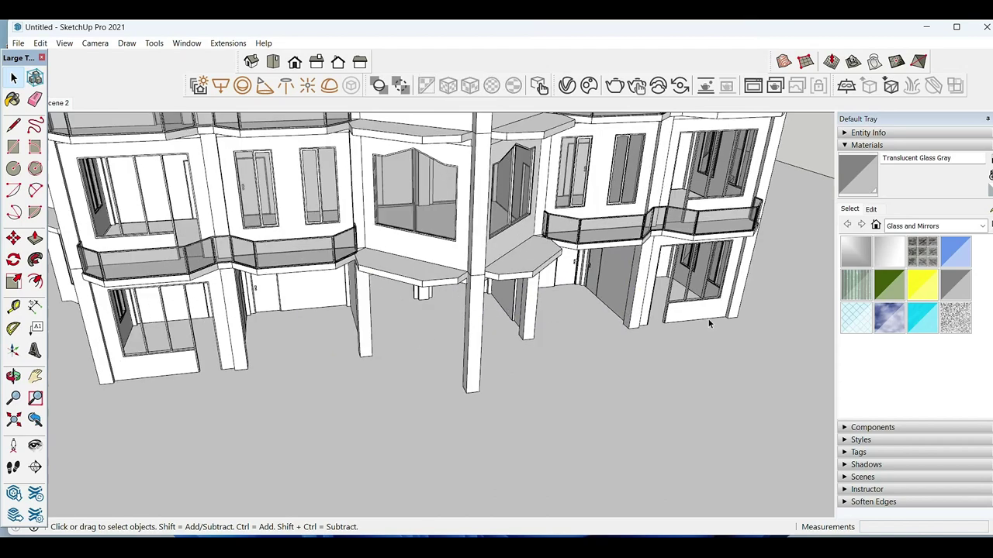
Step: Make the left ground-floor bay a unique copy
{"action": "middle_click_drag", "start_coordinate": [609, 324], "coordinate": [306, 385]}
{"action": "left_click", "coordinate": [198, 344]}
{"action": "middle_click_drag", "start_coordinate": [198, 344], "coordinate": [294, 415]}
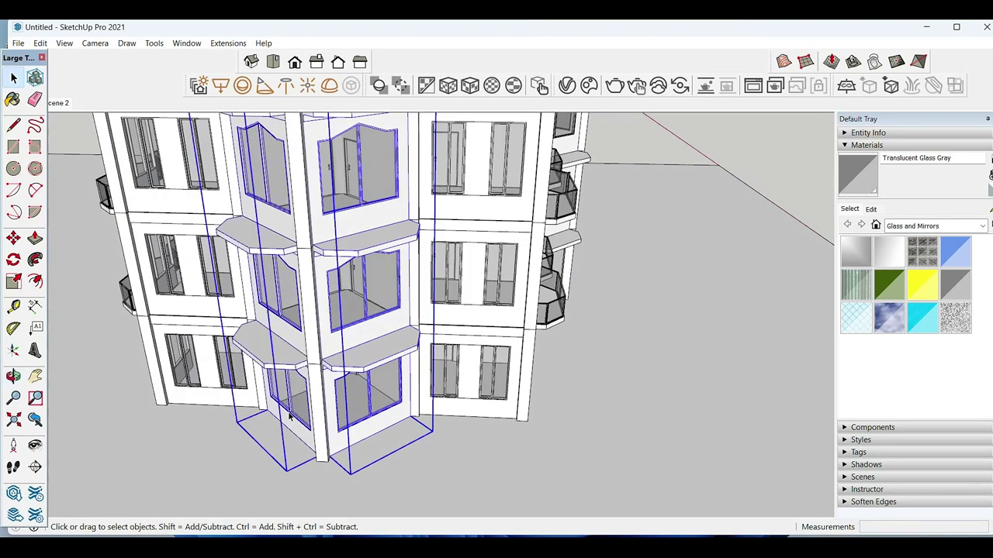
{"action": "right_click", "coordinate": [289, 417]}
{"action": "left_click", "coordinate": [333, 277]}
Step: Explode the middle and left bays into loose geometry
{"action": "middle_click_drag", "start_coordinate": [333, 277], "coordinate": [359, 411]}
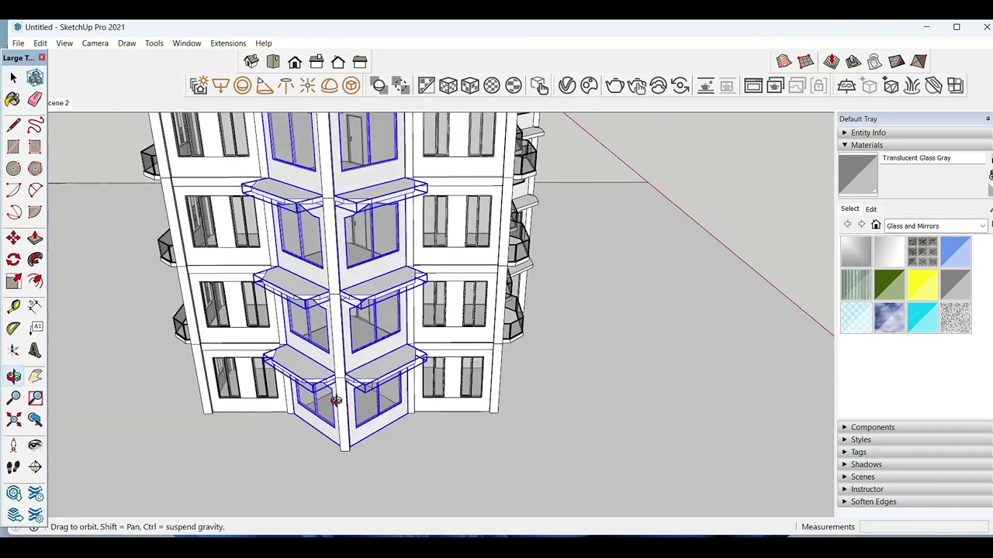
{"action": "left_click", "coordinate": [359, 411]}
{"action": "left_click", "coordinate": [275, 399], "text": "ctrl"}
{"action": "right_click", "coordinate": [275, 400]}
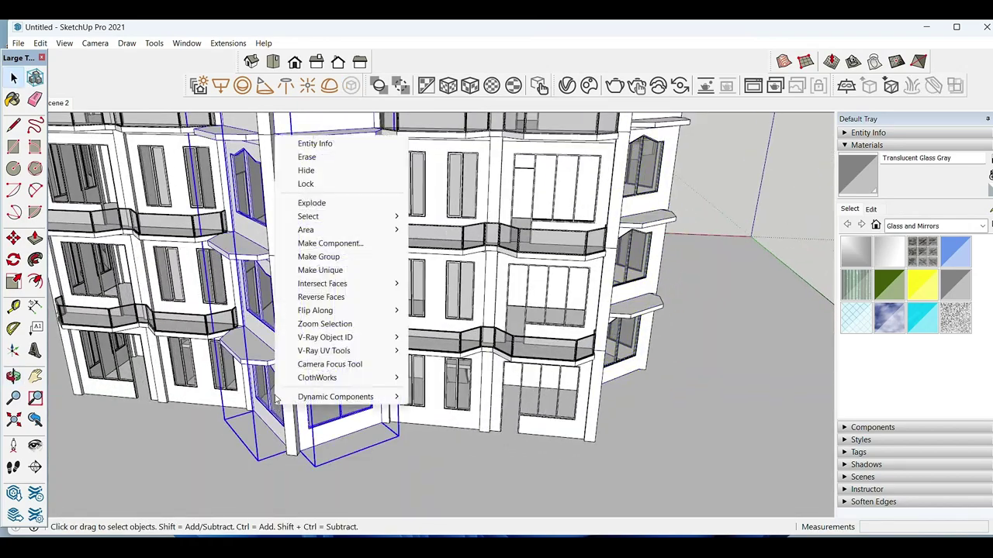
{"action": "left_click", "coordinate": [315, 203]}
Step: Erase the glass window unit from the middle bay wall and start pushing the opening face
{"action": "middle_click_drag", "start_coordinate": [315, 211], "coordinate": [456, 364]}
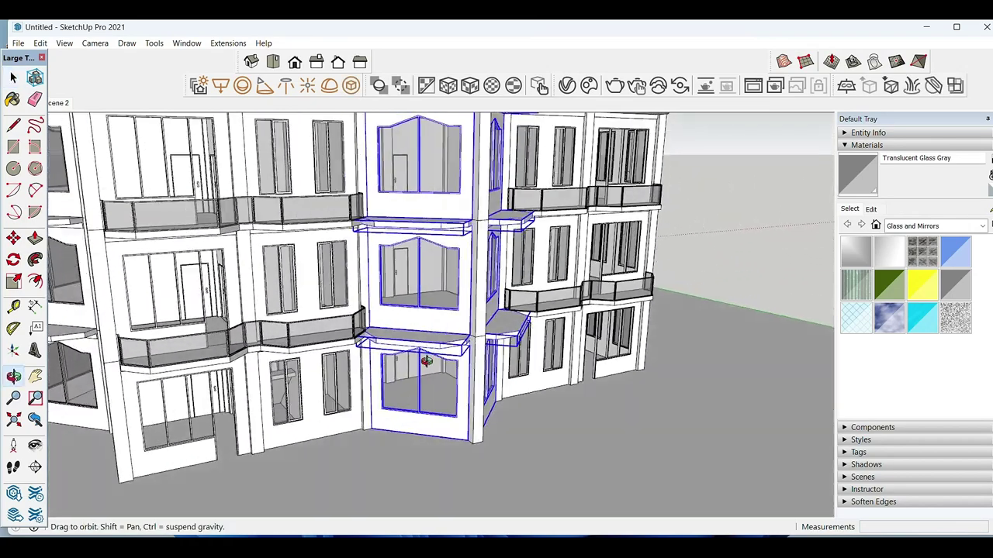
{"action": "scroll", "coordinate": [422, 379], "scroll_direction": "up", "scroll_amount": 2}
{"action": "scroll", "coordinate": [407, 361], "scroll_direction": "up", "scroll_amount": 3}
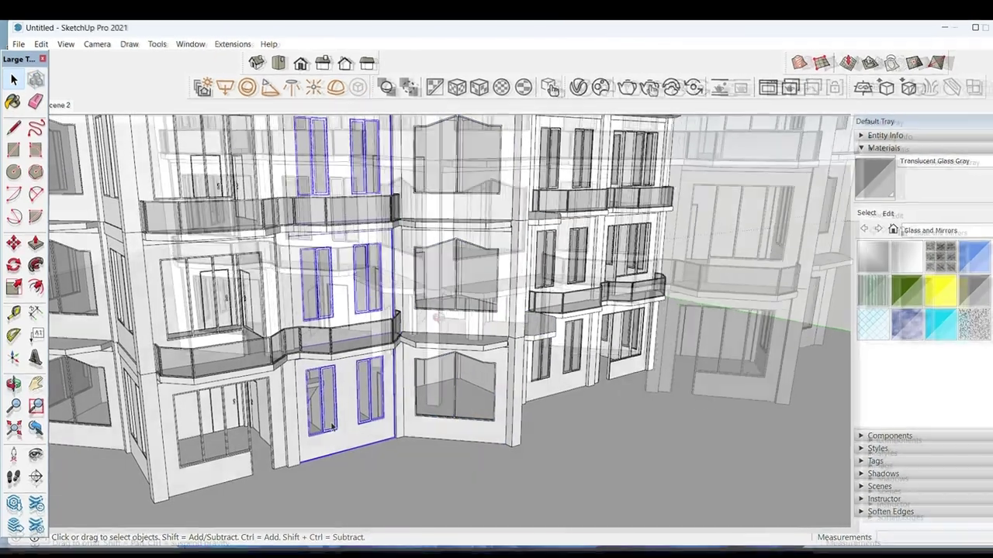
{"action": "scroll", "coordinate": [388, 342], "scroll_direction": "up", "scroll_amount": 3}
{"action": "scroll", "coordinate": [374, 325], "scroll_direction": "up", "scroll_amount": 2}
{"action": "scroll", "coordinate": [374, 326], "scroll_direction": "down", "scroll_amount": 1}
{"action": "mouse_move", "coordinate": [452, 365]}
{"action": "middle_mouse_down"}
{"action": "mouse_move", "coordinate": [628, 334]}
{"action": "mouse_move", "coordinate": [399, 390]}
{"action": "middle_mouse_up"}
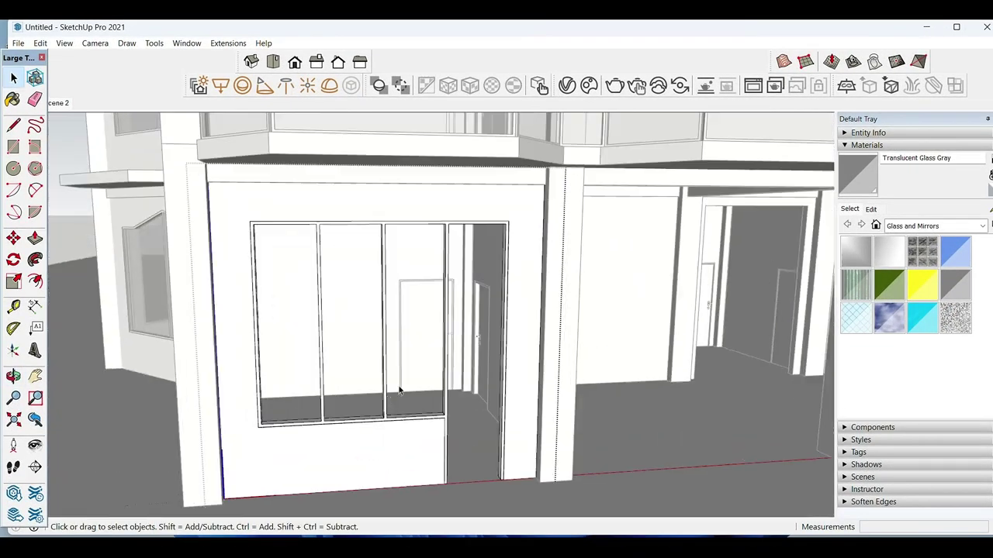
{"action": "right_click", "coordinate": [385, 400]}
{"action": "left_click", "coordinate": [423, 233]}
{"action": "middle_click_drag", "start_coordinate": [321, 455], "coordinate": [169, 409]}
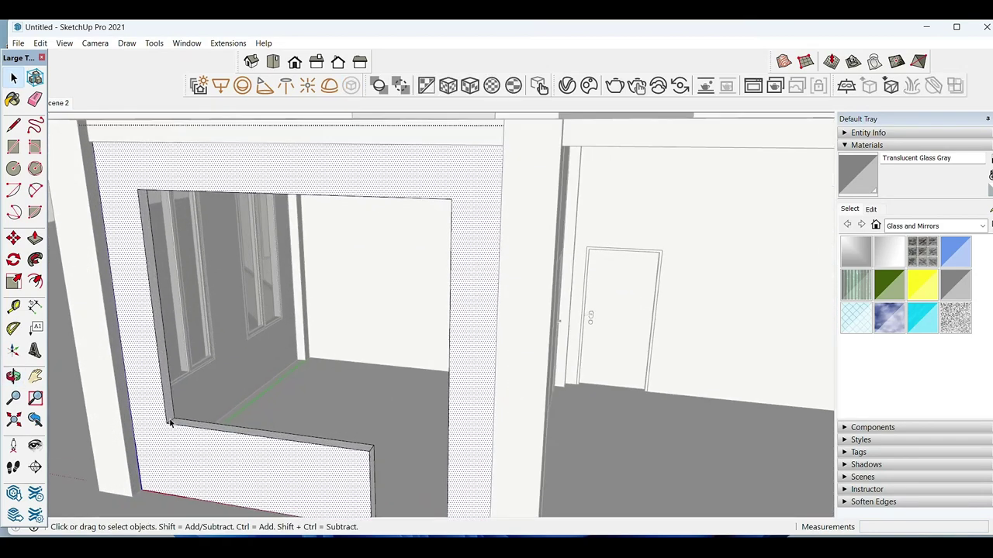
{"action": "left_click", "coordinate": [168, 411]}
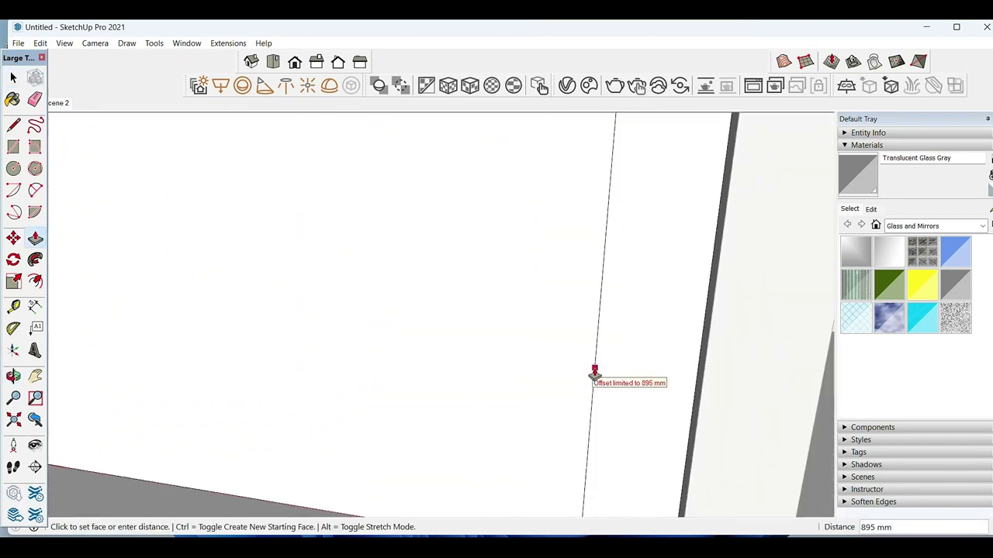
Step: Finish the 895 mm extrusion and zoom around the tower base
{"action": "left_click", "coordinate": [595, 374]}
{"action": "key", "text": "space"}
{"action": "scroll", "coordinate": [455, 380], "scroll_direction": "down", "scroll_amount": 5}
{"action": "scroll", "coordinate": [306, 398], "scroll_direction": "down", "scroll_amount": 5}
{"action": "scroll", "coordinate": [313, 397], "scroll_direction": "down", "scroll_amount": 5}
{"action": "scroll", "coordinate": [311, 392], "scroll_direction": "down", "scroll_amount": 3}
{"action": "key", "text": "t"}
{"action": "scroll", "coordinate": [244, 355], "scroll_direction": "up", "scroll_amount": 5}
{"action": "scroll", "coordinate": [241, 351], "scroll_direction": "up", "scroll_amount": 3}
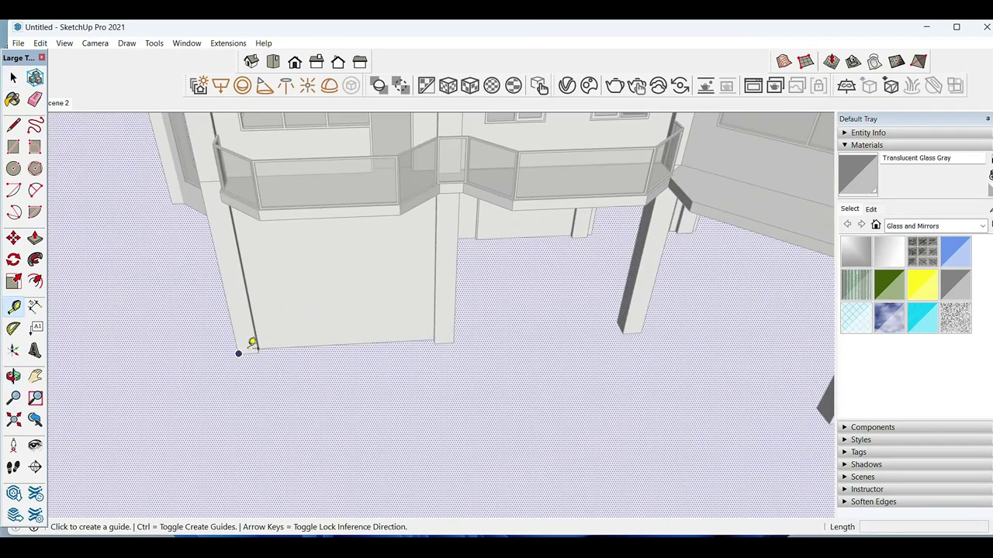
{"action": "scroll", "coordinate": [248, 349], "scroll_direction": "up", "scroll_amount": 3}
{"action": "key", "text": "space"}
{"action": "scroll", "coordinate": [408, 459], "scroll_direction": "down", "scroll_amount": 5}
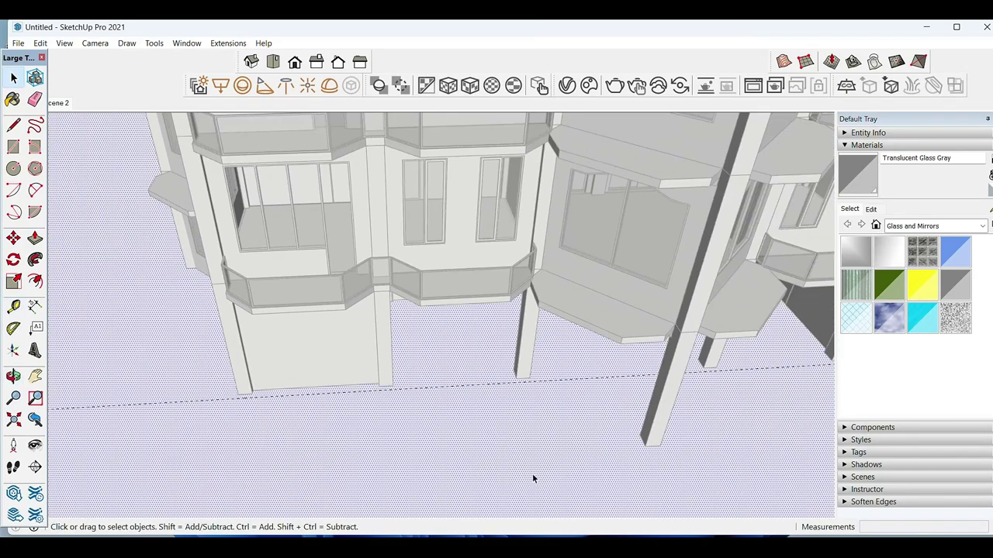
{"action": "scroll", "coordinate": [310, 419], "scroll_direction": "down", "scroll_amount": 3}
Step: Draw a ground line from the left side to the column base and select it
{"action": "key", "text": "l"}
{"action": "left_click", "coordinate": [113, 353]}
{"action": "scroll", "coordinate": [367, 346], "scroll_direction": "up", "scroll_amount": 5}
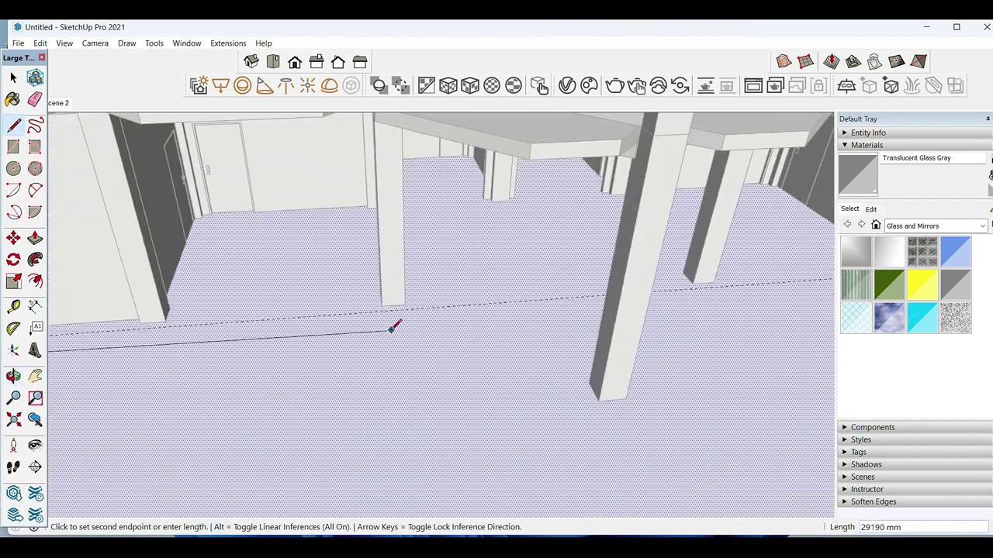
{"action": "scroll", "coordinate": [388, 310], "scroll_direction": "up", "scroll_amount": 3}
{"action": "left_click", "coordinate": [383, 295]}
{"action": "scroll", "coordinate": [388, 326], "scroll_direction": "down", "scroll_amount": 2}
{"action": "scroll", "coordinate": [466, 380], "scroll_direction": "down", "scroll_amount": 1}
{"action": "scroll", "coordinate": [535, 394], "scroll_direction": "up", "scroll_amount": 1}
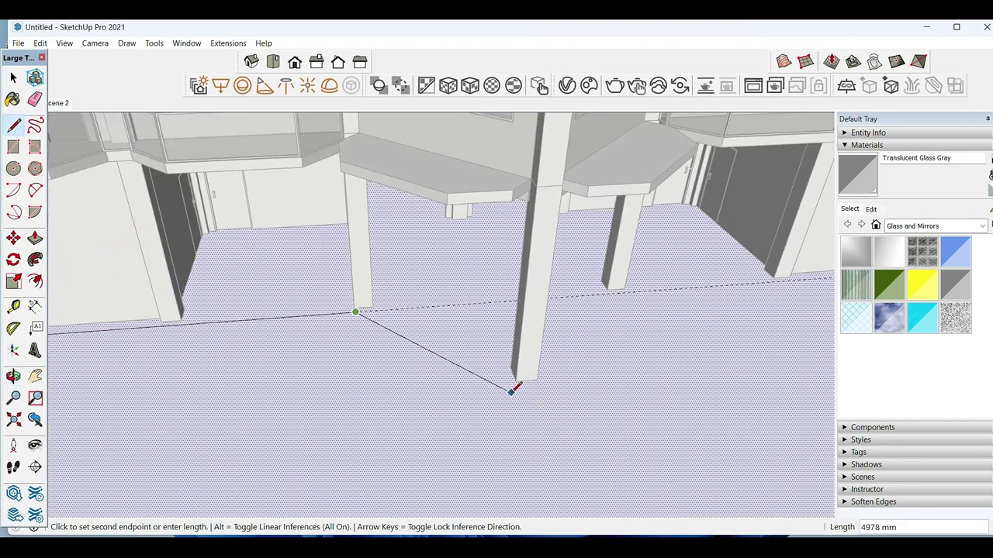
{"action": "scroll", "coordinate": [512, 391], "scroll_direction": "up", "scroll_amount": 1}
{"action": "left_click", "coordinate": [556, 388]}
{"action": "key", "text": "space"}
{"action": "left_click", "coordinate": [489, 382]}
Step: Copy the ground line using Move with Ctrl
{"action": "scroll", "coordinate": [504, 388], "scroll_direction": "up", "scroll_amount": 2}
{"action": "key", "text": "l"}
{"action": "key", "text": "e"}
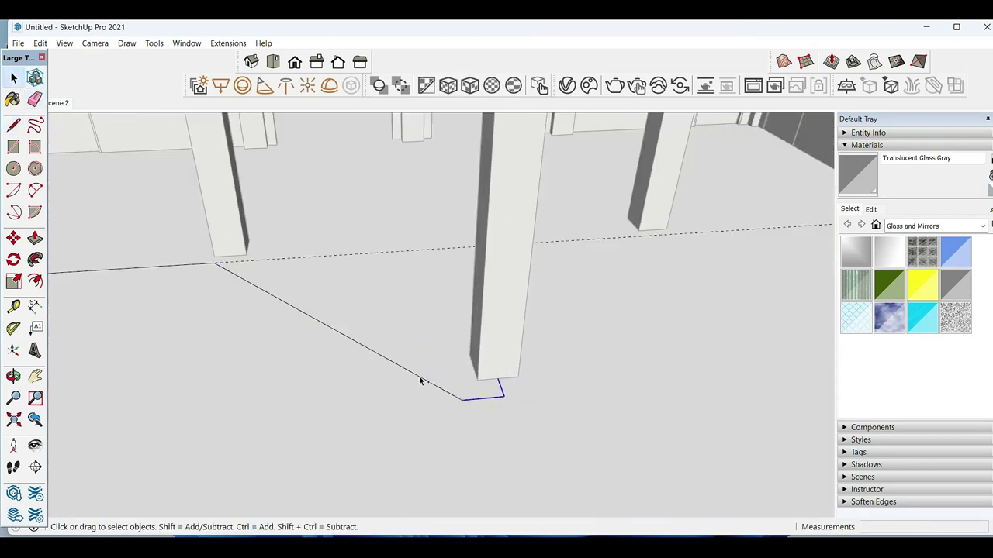
{"action": "scroll", "coordinate": [425, 388], "scroll_direction": "down", "scroll_amount": 2}
{"action": "scroll", "coordinate": [354, 394], "scroll_direction": "down", "scroll_amount": 2}
{"action": "scroll", "coordinate": [348, 393], "scroll_direction": "up", "scroll_amount": 2}
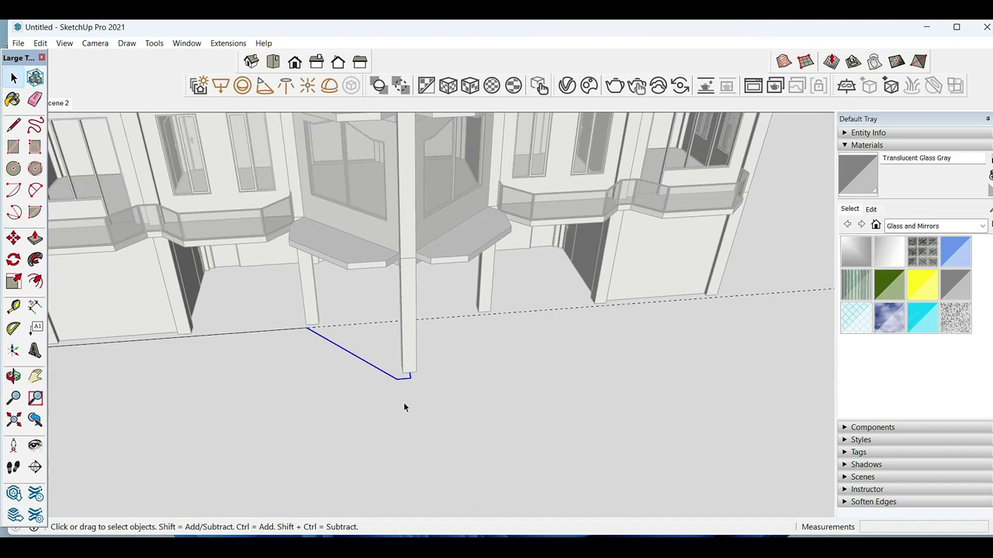
{"action": "key", "text": "m"}
{"action": "key", "text": "ctrl"}
{"action": "left_click", "coordinate": [411, 416]}
{"action": "scroll", "coordinate": [543, 400], "scroll_direction": "up", "scroll_amount": 1}
{"action": "key", "text": "space"}
Step: Mirror the copied line along the red axis and snap its end to the column base
{"action": "right_click", "coordinate": [541, 364]}
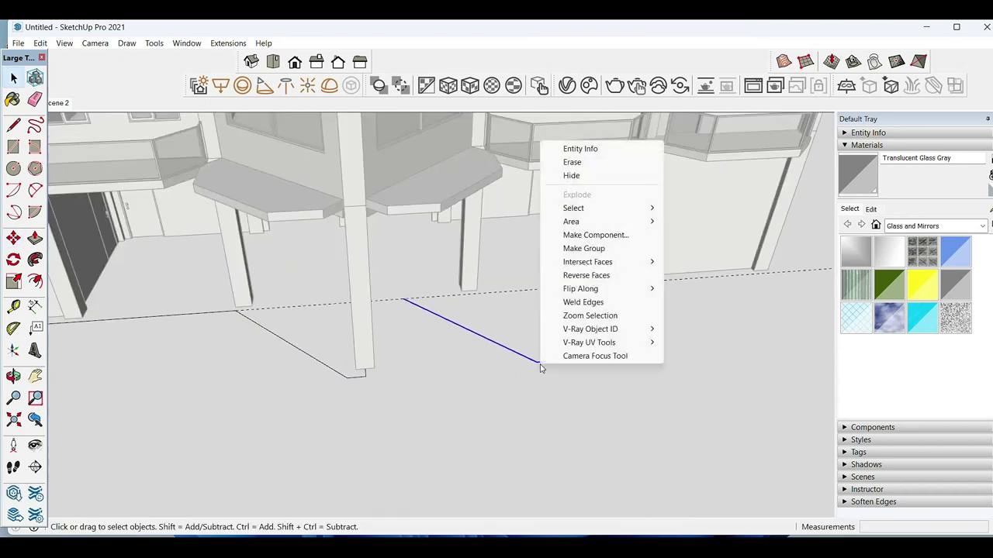
{"action": "left_click", "coordinate": [713, 287]}
{"action": "scroll", "coordinate": [388, 368], "scroll_direction": "up", "scroll_amount": 2}
{"action": "left_click", "coordinate": [445, 370]}
{"action": "left_click", "coordinate": [344, 378]}
{"action": "key", "text": "space"}
Step: Orbit to show the walls and door, and abandon a move of the ground line
{"action": "middle_click_drag", "start_coordinate": [333, 372], "coordinate": [292, 399]}
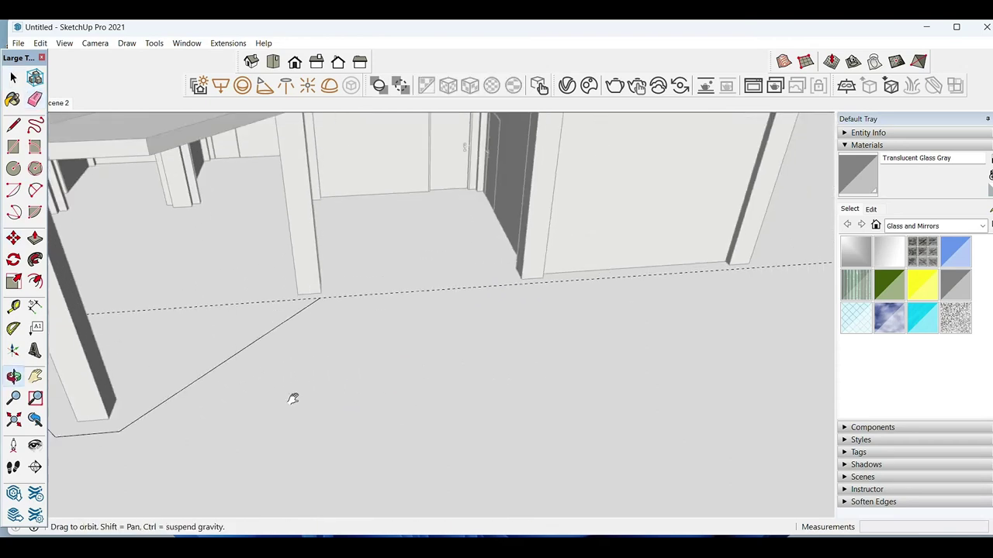
{"action": "key", "text": "l"}
{"action": "scroll", "coordinate": [349, 341], "scroll_direction": "down", "scroll_amount": 4}
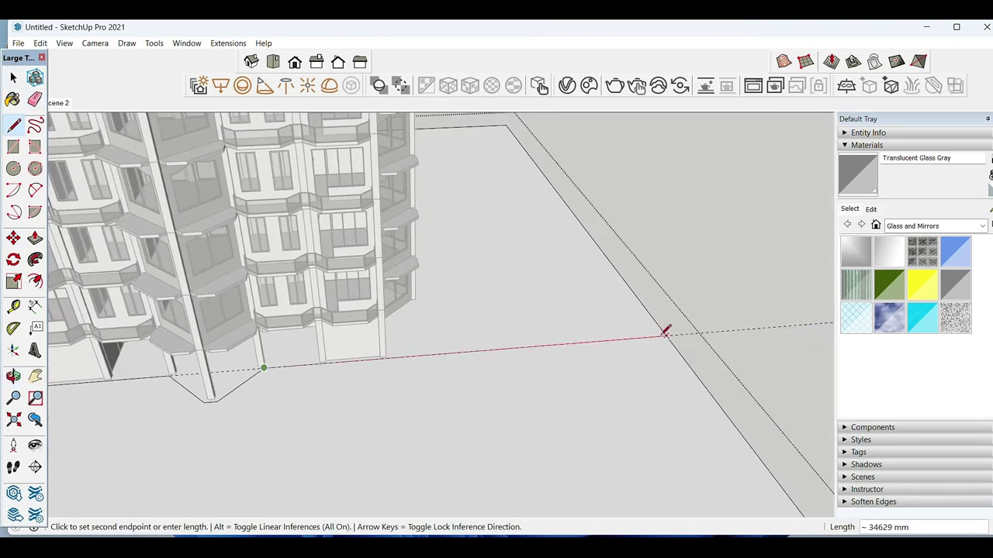
{"action": "key", "text": "space"}
{"action": "scroll", "coordinate": [696, 330], "scroll_direction": "down", "scroll_amount": 5}
{"action": "scroll", "coordinate": [606, 406], "scroll_direction": "up", "scroll_amount": 3}
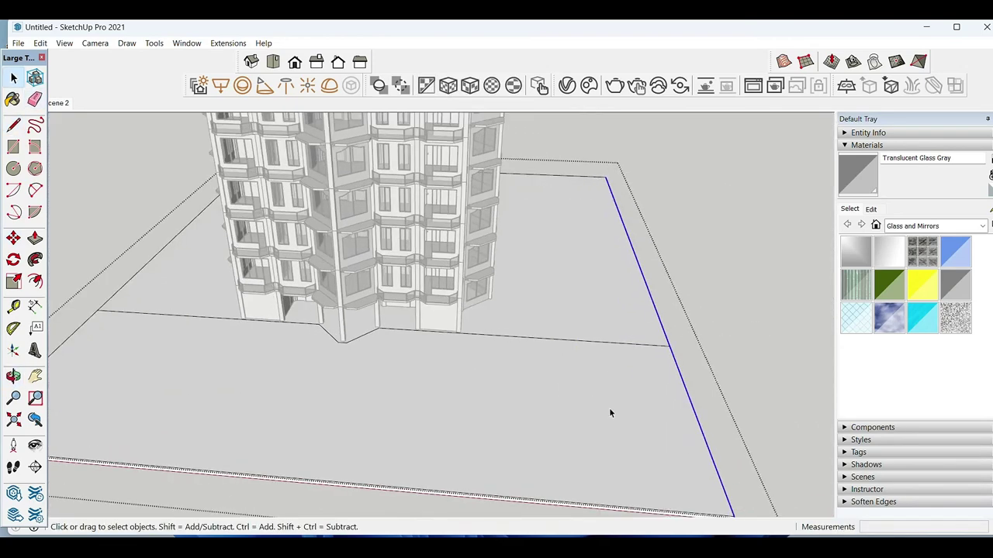
{"action": "key", "text": "m"}
{"action": "left_click", "coordinate": [606, 405]}
{"action": "key", "text": "space"}
Step: Orbit around the tower to a new angle, cancelling an accidental edge move
{"action": "mouse_move", "coordinate": [305, 390]}
{"action": "middle_mouse_down"}
{"action": "mouse_move", "coordinate": [453, 391]}
{"action": "mouse_move", "coordinate": [304, 175]}
{"action": "middle_mouse_up"}
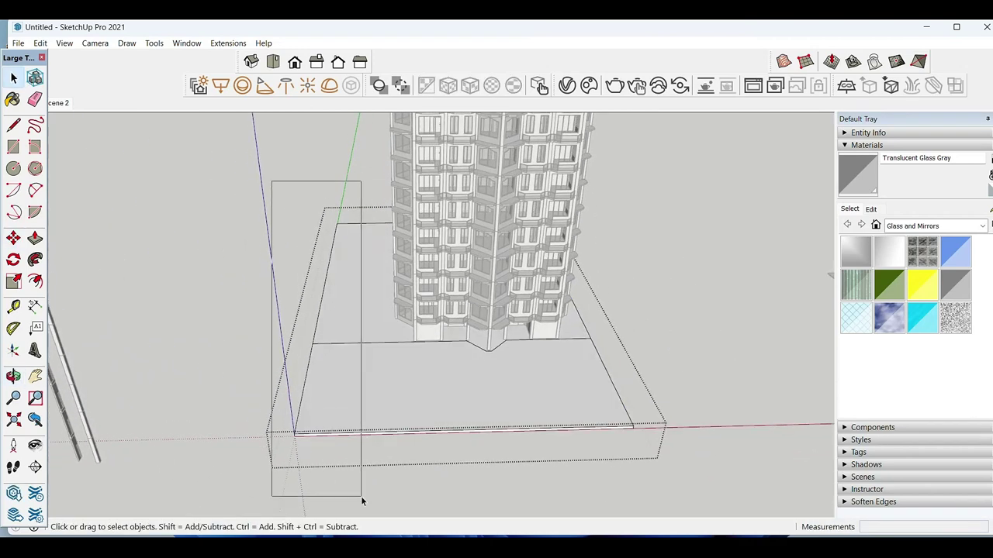
{"action": "scroll", "coordinate": [368, 386], "scroll_direction": "up", "scroll_amount": 3}
{"action": "key", "text": "m"}
{"action": "left_click", "coordinate": [348, 391]}
{"action": "key", "text": "space"}
{"action": "scroll", "coordinate": [593, 339], "scroll_direction": "up", "scroll_amount": 3}
Step: Push/Pull the ground slab face up 490 mm to form the plinth
{"action": "middle_click_drag", "start_coordinate": [592, 338], "coordinate": [555, 380]}
{"action": "left_click", "coordinate": [534, 352]}
{"action": "key", "text": "p"}
{"action": "left_click", "coordinate": [534, 352]}
{"action": "key", "text": "Return"}
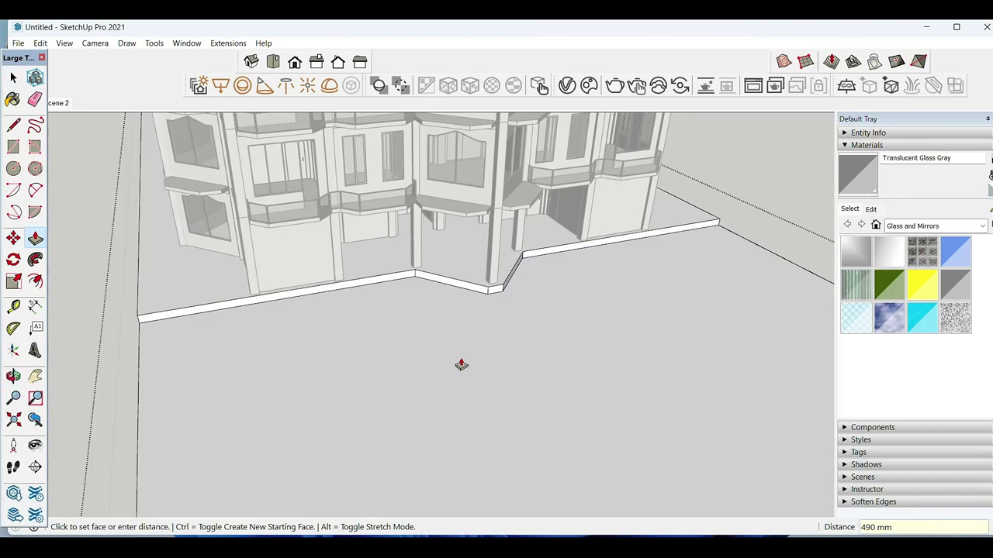
{"action": "key", "text": "space"}
{"action": "scroll", "coordinate": [465, 344], "scroll_direction": "up", "scroll_amount": 5}
{"action": "scroll", "coordinate": [341, 270], "scroll_direction": "up", "scroll_amount": 4}
{"action": "scroll", "coordinate": [341, 270], "scroll_direction": "up", "scroll_amount": 3}
{"action": "scroll", "coordinate": [332, 284], "scroll_direction": "up", "scroll_amount": 2}
Step: Draw a rectangle filling the ground-floor doorway opening
{"action": "key", "text": "r"}
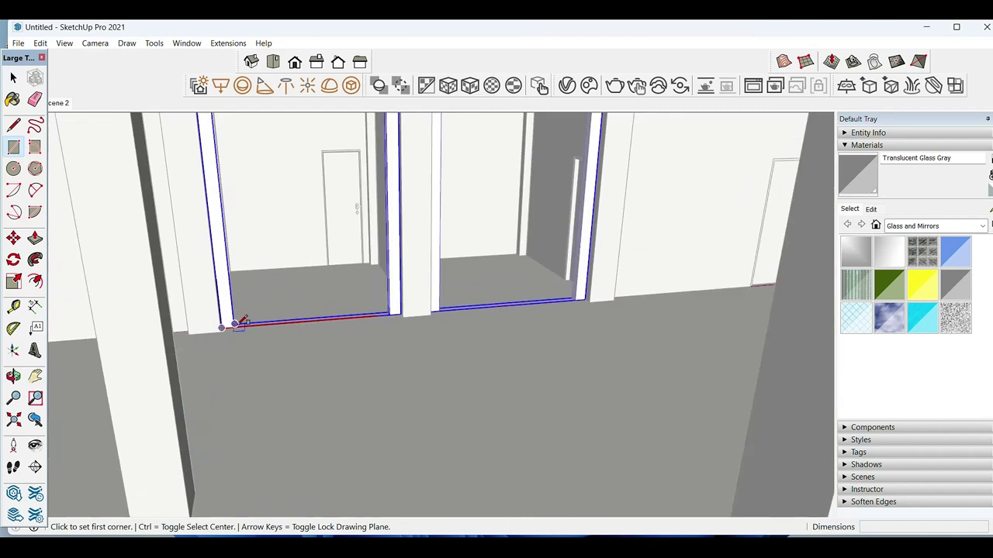
{"action": "scroll", "coordinate": [237, 323], "scroll_direction": "up", "scroll_amount": 2}
{"action": "left_click", "coordinate": [233, 320]}
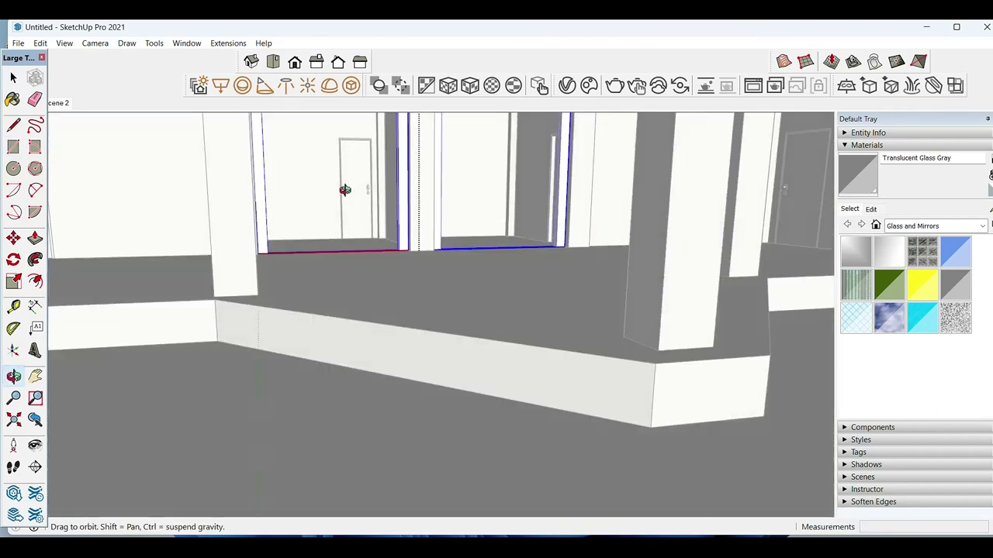
{"action": "middle_click_drag", "start_coordinate": [233, 320], "coordinate": [396, 162]}
{"action": "left_click", "coordinate": [398, 158]}
{"action": "key", "text": "space"}
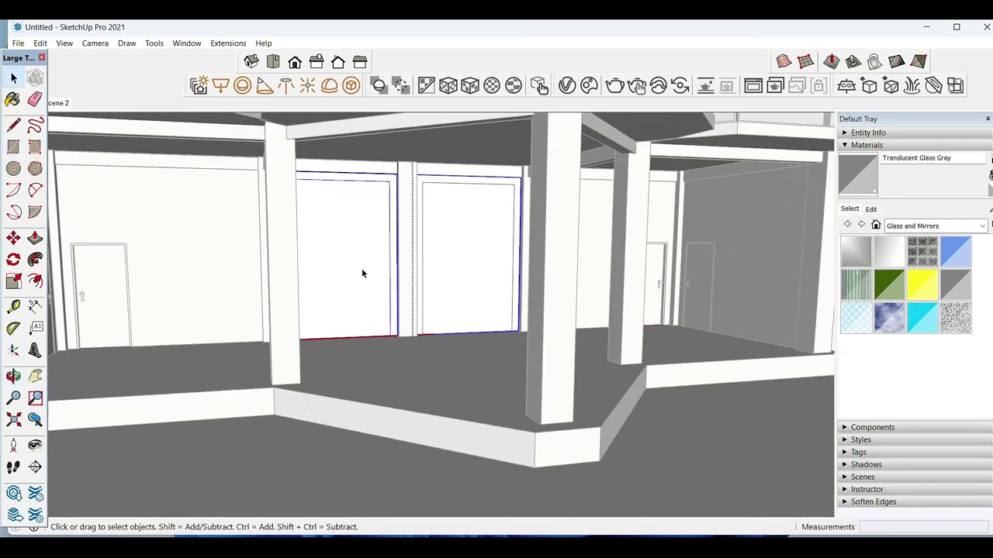
{"action": "middle_click_drag", "start_coordinate": [361, 268], "coordinate": [348, 303]}
{"action": "key", "text": "l"}
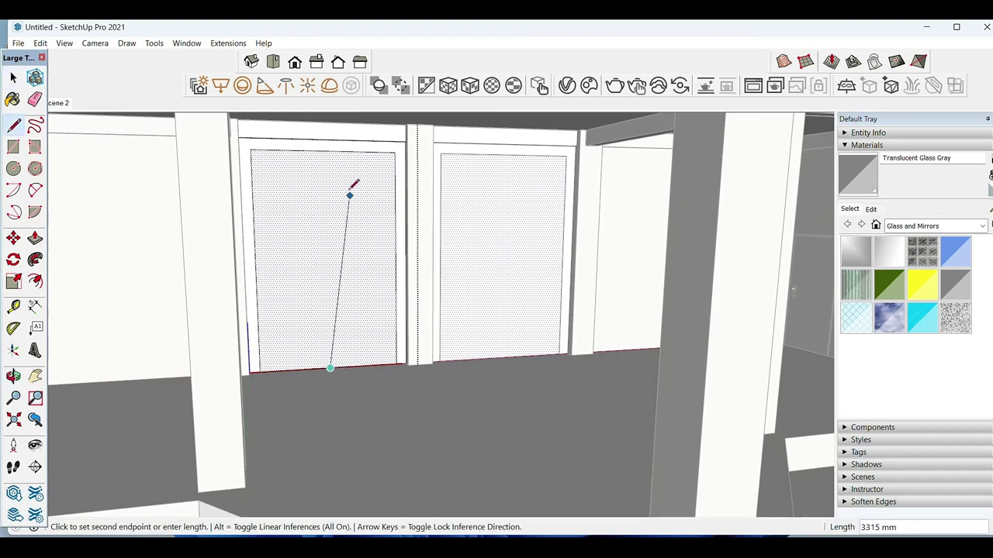
Step: Make each of the two doorway faces into its own group
{"action": "key", "text": "space"}
{"action": "scroll", "coordinate": [372, 290], "scroll_direction": "up", "scroll_amount": 2}
{"action": "left_click", "coordinate": [372, 290]}
{"action": "right_click", "coordinate": [373, 291]}
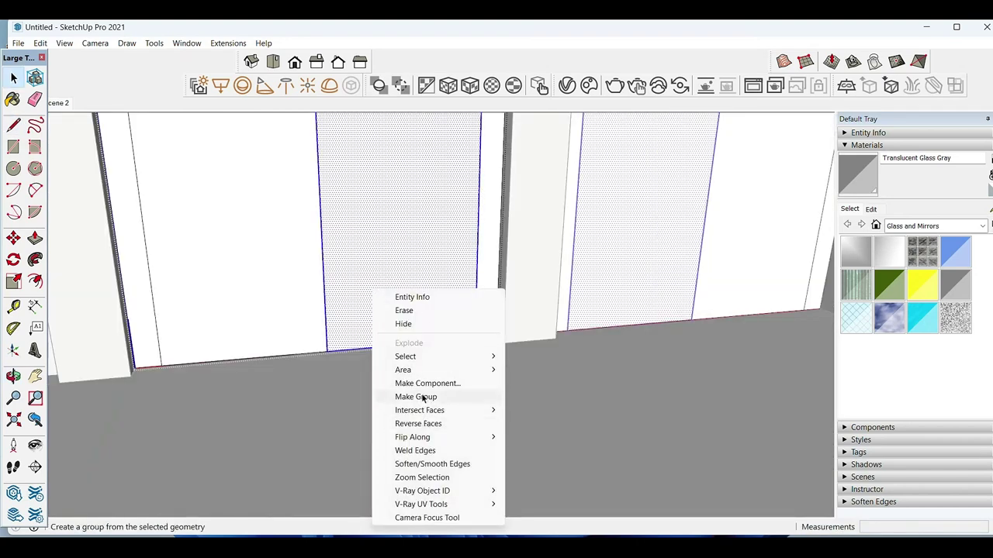
{"action": "left_click", "coordinate": [423, 397]}
{"action": "right_click", "coordinate": [295, 310]}
{"action": "left_click", "coordinate": [328, 415]}
{"action": "scroll", "coordinate": [361, 313], "scroll_direction": "down", "scroll_amount": 3}
{"action": "scroll", "coordinate": [361, 313], "scroll_direction": "up", "scroll_amount": 2}
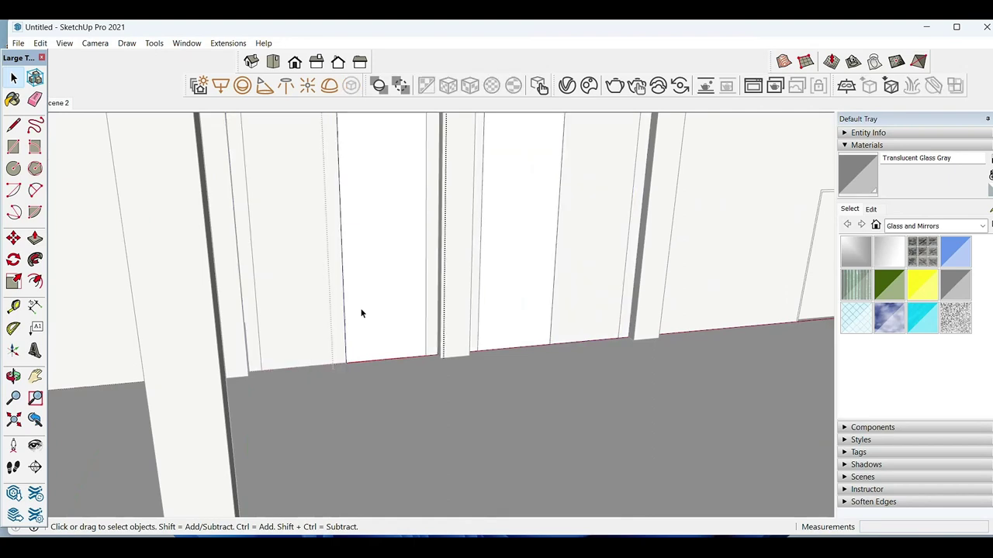
{"action": "scroll", "coordinate": [363, 335], "scroll_direction": "up", "scroll_amount": 1}
Step: Push/Pull the door panel to a 120 mm thickness
{"action": "key", "text": "p"}
{"action": "left_click", "coordinate": [364, 345]}
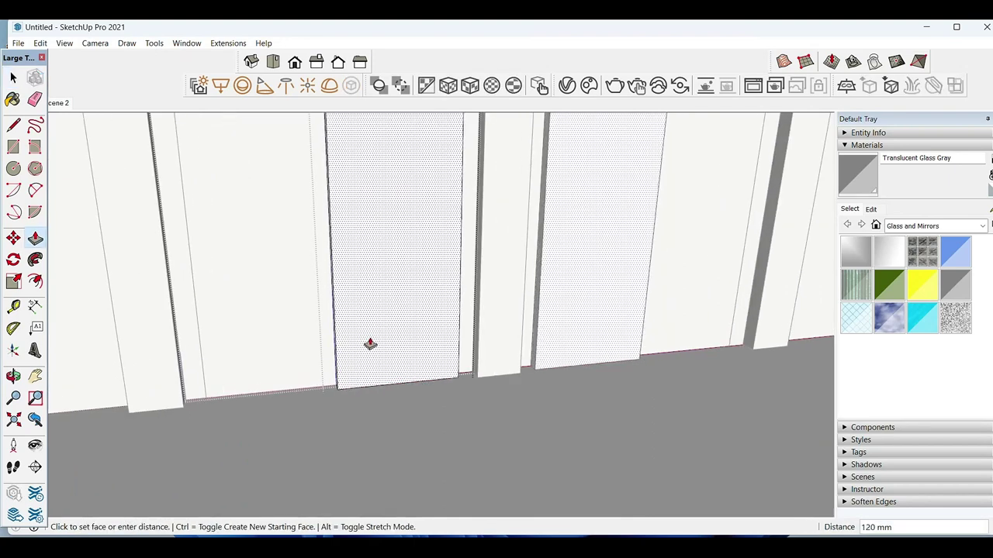
{"action": "left_click", "coordinate": [370, 344]}
{"action": "middle_click_drag", "start_coordinate": [370, 343], "coordinate": [399, 312]}
{"action": "key", "text": "space"}
{"action": "scroll", "coordinate": [252, 169], "scroll_direction": "up", "scroll_amount": 5}
{"action": "key", "text": "l"}
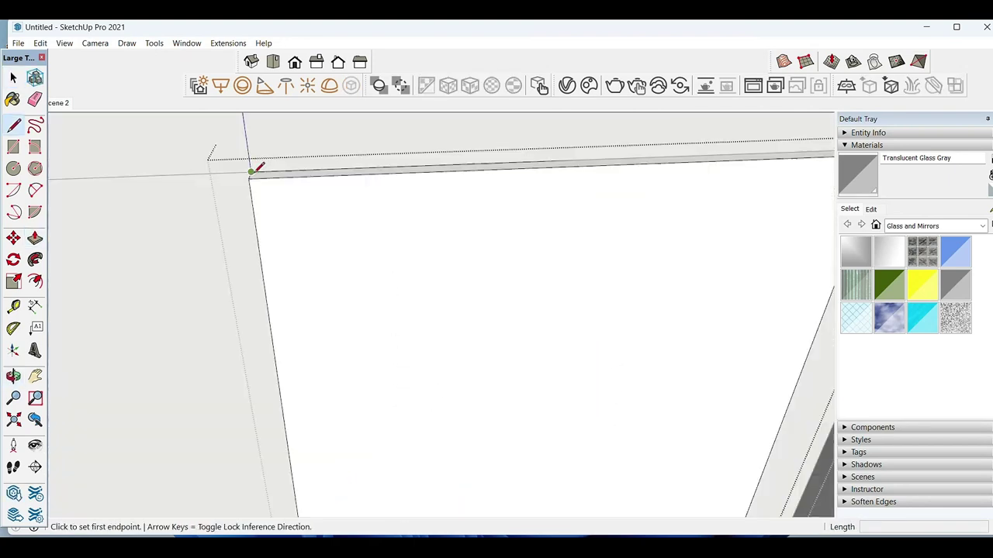
{"action": "scroll", "coordinate": [281, 177], "scroll_direction": "down", "scroll_amount": 3}
{"action": "scroll", "coordinate": [725, 186], "scroll_direction": "up", "scroll_amount": 3}
{"action": "key", "text": "m"}
{"action": "key", "text": "space"}
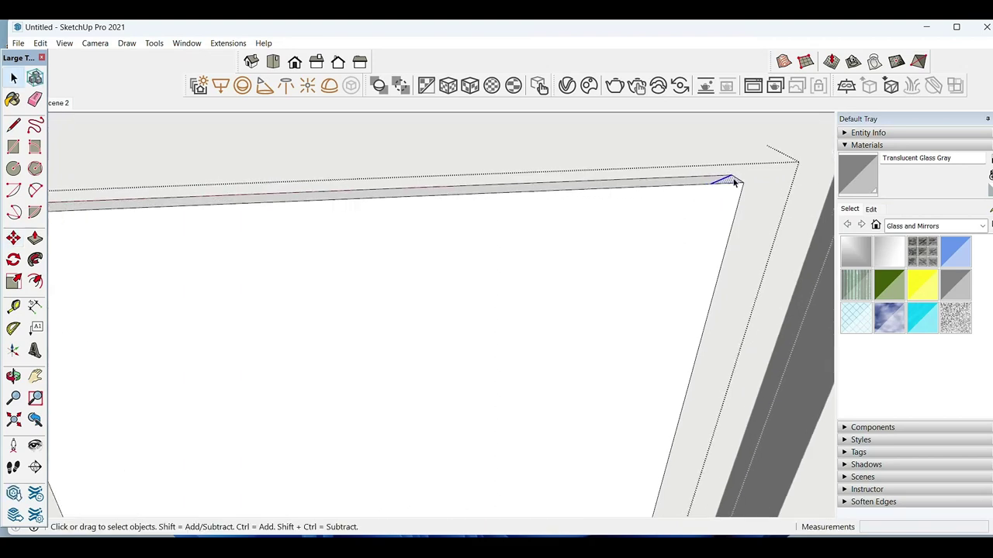
Step: Orbit around the doors to inspect the panel corner
{"action": "key", "text": "p"}
{"action": "scroll", "coordinate": [725, 201], "scroll_direction": "down", "scroll_amount": 5}
{"action": "middle_click_drag", "start_coordinate": [455, 384], "coordinate": [424, 298]}
{"action": "key", "text": "space"}
{"action": "scroll", "coordinate": [373, 146], "scroll_direction": "up", "scroll_amount": 3}
{"action": "mouse_move", "coordinate": [372, 146]}
{"action": "middle_mouse_down"}
{"action": "mouse_move", "coordinate": [395, 314]}
{"action": "mouse_move", "coordinate": [332, 240]}
{"action": "middle_mouse_up"}
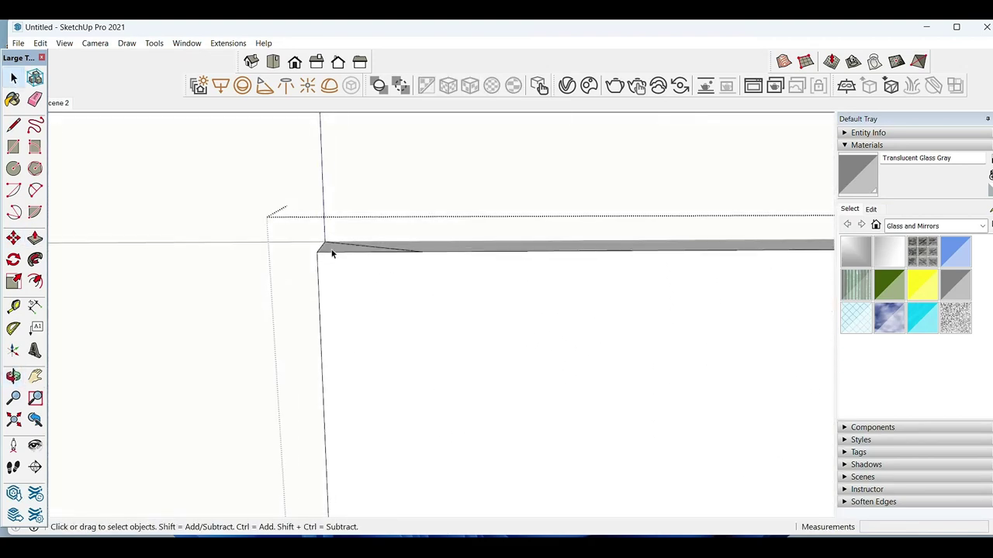
{"action": "scroll", "coordinate": [426, 348], "scroll_direction": "down", "scroll_amount": 5}
{"action": "key", "text": "space"}
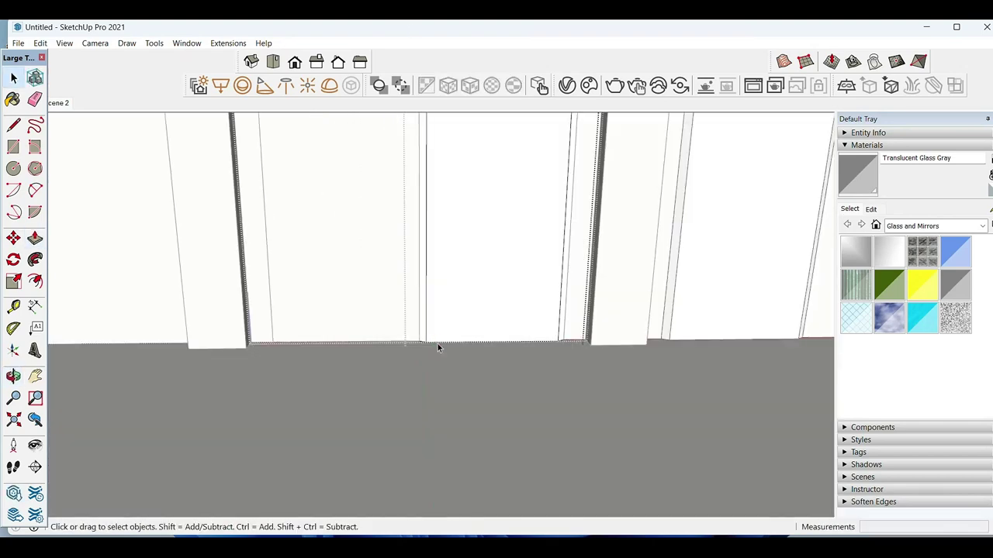
{"action": "middle_click_drag", "start_coordinate": [369, 301], "coordinate": [512, 337]}
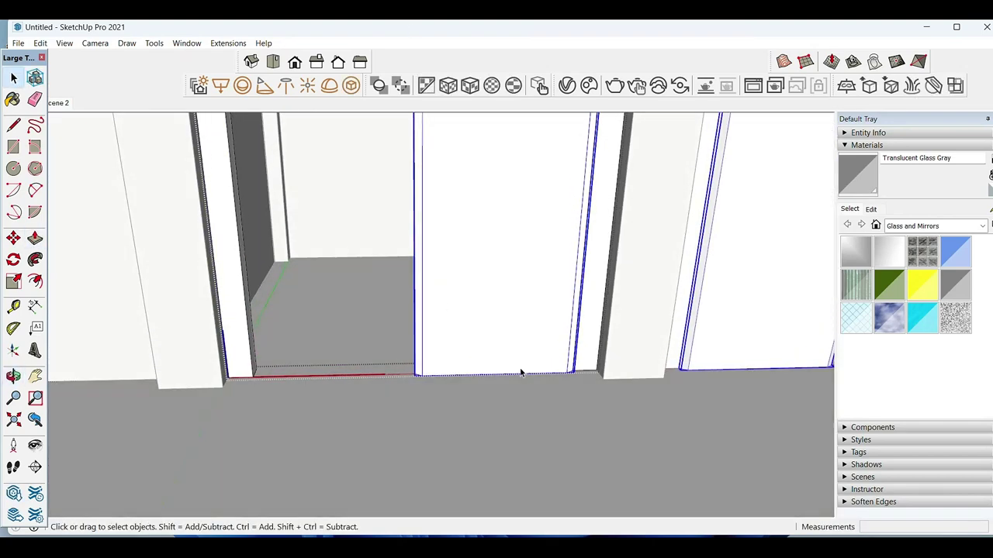
Step: Copy the door panel into the neighbouring doorway and view the facade
{"action": "key", "text": "m"}
{"action": "left_click", "coordinate": [374, 374]}
{"action": "key", "text": "ctrl"}
{"action": "left_click", "coordinate": [299, 377]}
{"action": "key", "text": "space"}
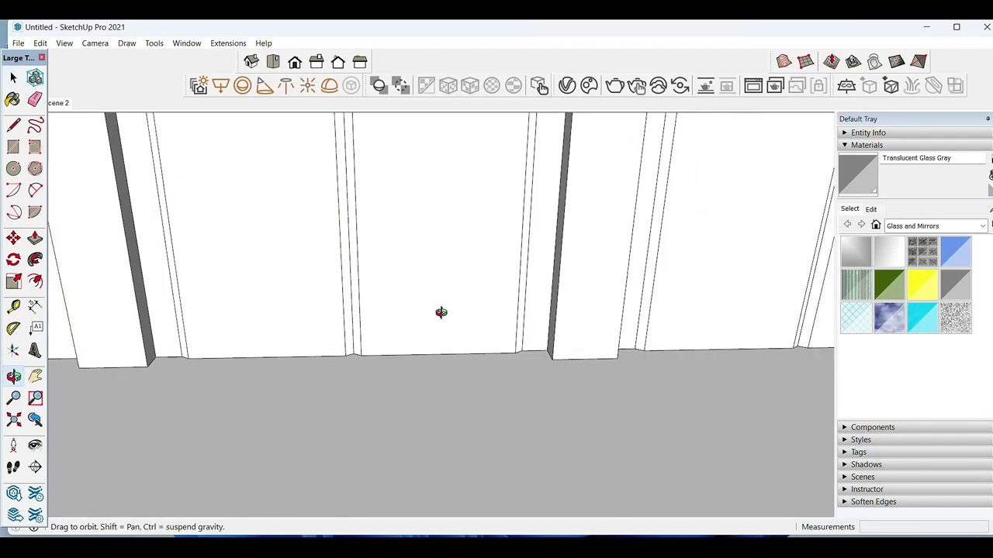
{"action": "scroll", "coordinate": [446, 320], "scroll_direction": "down", "scroll_amount": 5}
{"action": "middle_click_drag", "start_coordinate": [470, 343], "coordinate": [474, 360]}
{"action": "scroll", "coordinate": [475, 360], "scroll_direction": "down", "scroll_amount": 5}
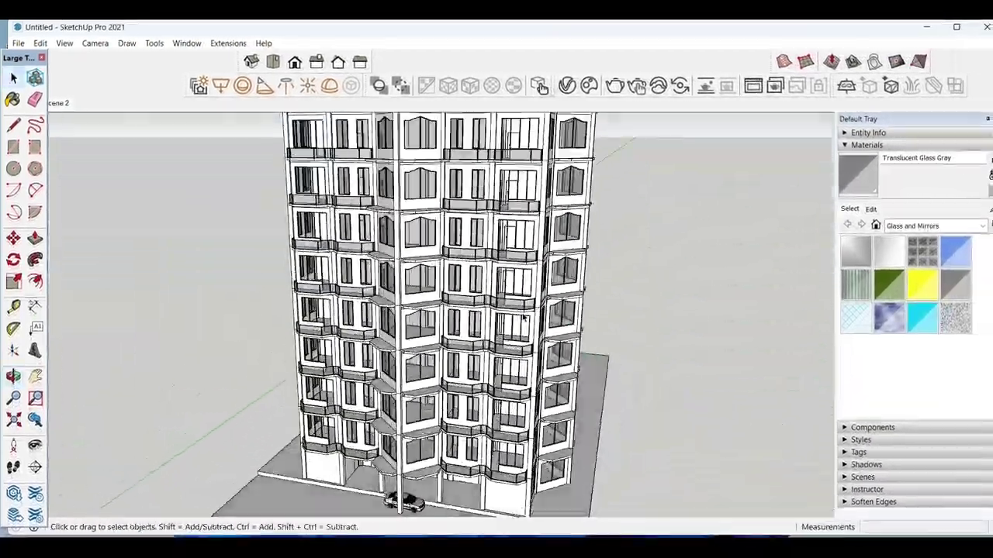
Step: Select the glass railing groups along the front and back roof edges
{"action": "mouse_move", "coordinate": [435, 326]}
{"action": "middle_mouse_down"}
{"action": "mouse_move", "coordinate": [445, 294]}
{"action": "mouse_move", "coordinate": [409, 287]}
{"action": "middle_mouse_up"}
{"action": "scroll", "coordinate": [445, 268], "scroll_direction": "up", "scroll_amount": 5}
{"action": "left_click", "coordinate": [409, 287]}
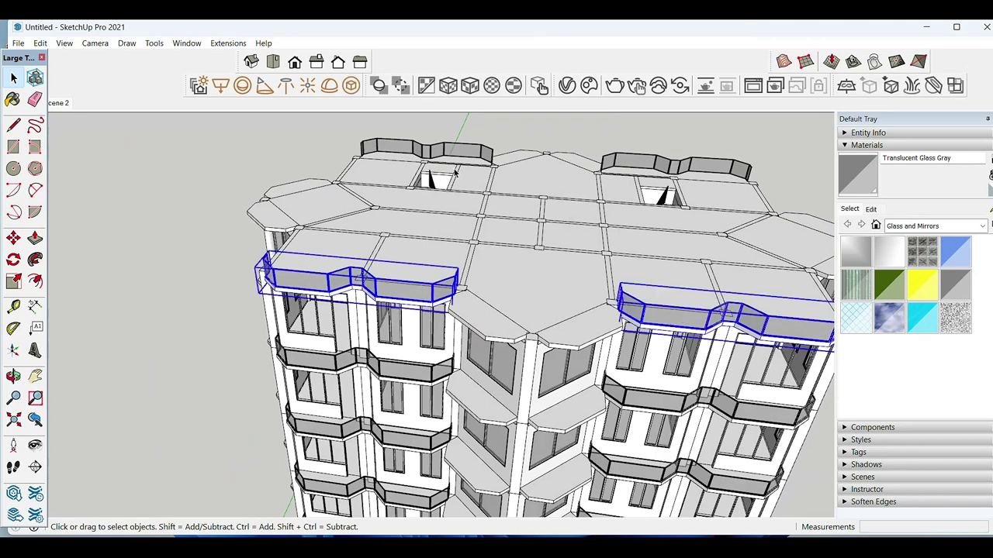
{"action": "scroll", "coordinate": [536, 172], "scroll_direction": "down", "scroll_amount": 3}
{"action": "right_click", "coordinate": [553, 236]}
{"action": "key", "text": "Escape"}
{"action": "left_click", "coordinate": [348, 222], "text": "shift"}
{"action": "scroll", "coordinate": [347, 222], "scroll_direction": "up", "scroll_amount": 3}
{"action": "middle_click_drag", "start_coordinate": [348, 221], "coordinate": [405, 227]}
{"action": "scroll", "coordinate": [404, 228], "scroll_direction": "down", "scroll_amount": 2}
{"action": "left_click", "coordinate": [372, 160], "text": "shift"}
{"action": "left_click", "coordinate": [599, 177], "text": "shift"}
{"action": "scroll", "coordinate": [598, 176], "scroll_direction": "down", "scroll_amount": 1}
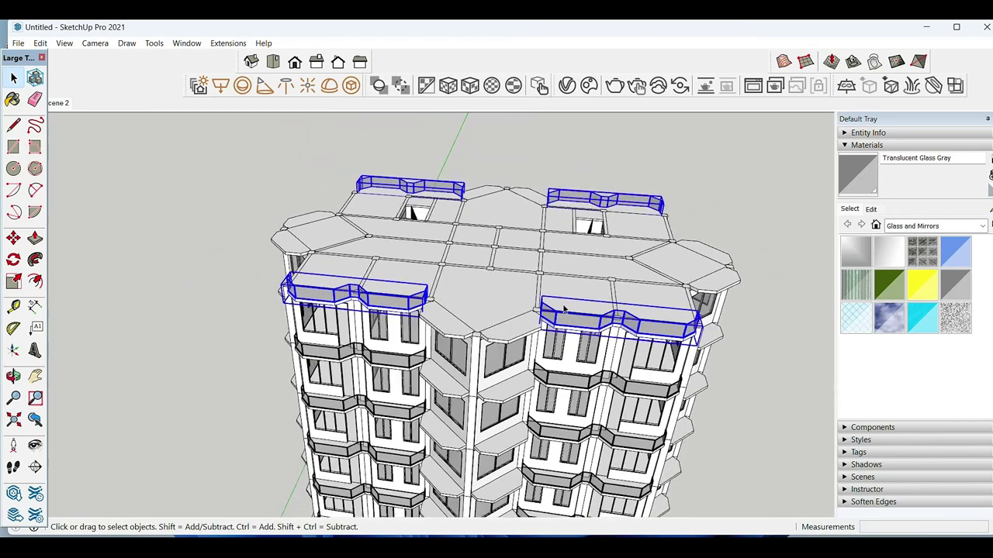
{"action": "scroll", "coordinate": [599, 177], "scroll_direction": "down", "scroll_amount": 1}
{"action": "right_click", "coordinate": [543, 260]}
{"action": "left_click", "coordinate": [585, 392]}
{"action": "scroll", "coordinate": [543, 262], "scroll_direction": "up", "scroll_amount": 2}
Step: Open a railing group for editing and delete all its railing pieces
{"action": "double_click", "coordinate": [552, 262]}
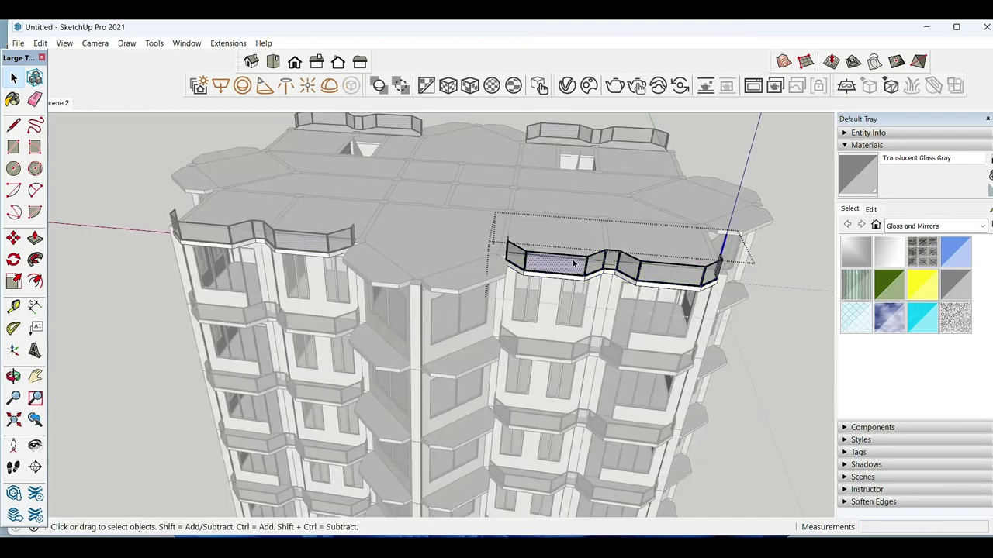
{"action": "scroll", "coordinate": [574, 233], "scroll_direction": "up", "scroll_amount": 3}
{"action": "scroll", "coordinate": [599, 187], "scroll_direction": "up", "scroll_amount": 2}
{"action": "scroll", "coordinate": [599, 186], "scroll_direction": "down", "scroll_amount": 3}
{"action": "key", "text": "ctrl+a"}
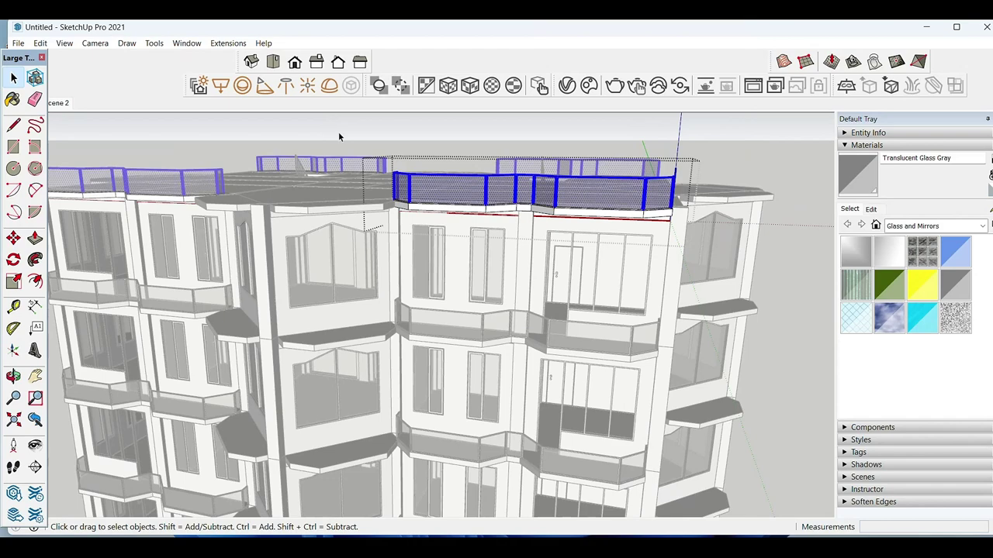
{"action": "key", "text": "Delete"}
{"action": "scroll", "coordinate": [574, 326], "scroll_direction": "up", "scroll_amount": 3}
{"action": "scroll", "coordinate": [499, 353], "scroll_direction": "down", "scroll_amount": 2}
{"action": "scroll", "coordinate": [349, 354], "scroll_direction": "up", "scroll_amount": 2}
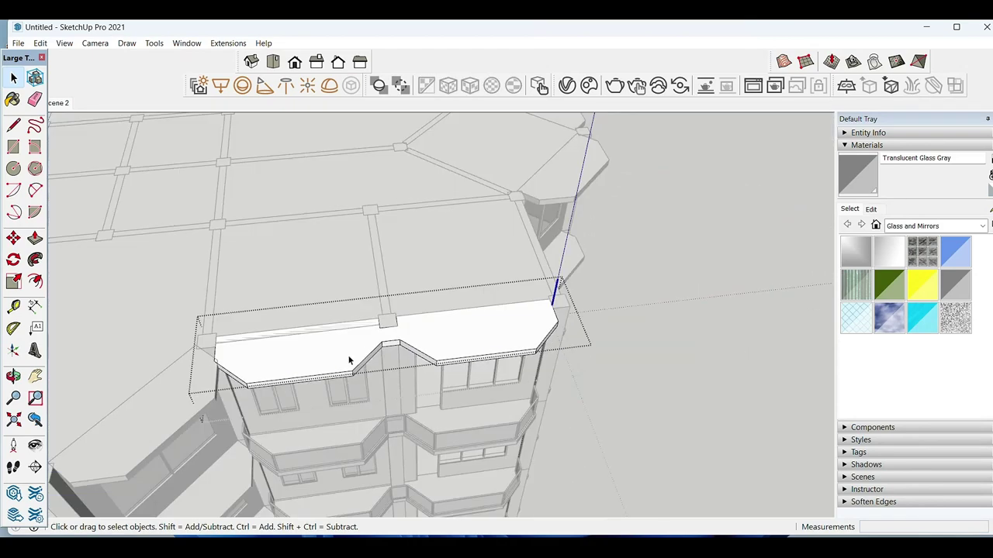
Step: Select the roof slab and reposition it with the Move tool
{"action": "left_click", "coordinate": [356, 351]}
{"action": "scroll", "coordinate": [250, 343], "scroll_direction": "up", "scroll_amount": 2}
{"action": "middle_click_drag", "start_coordinate": [250, 342], "coordinate": [287, 358]}
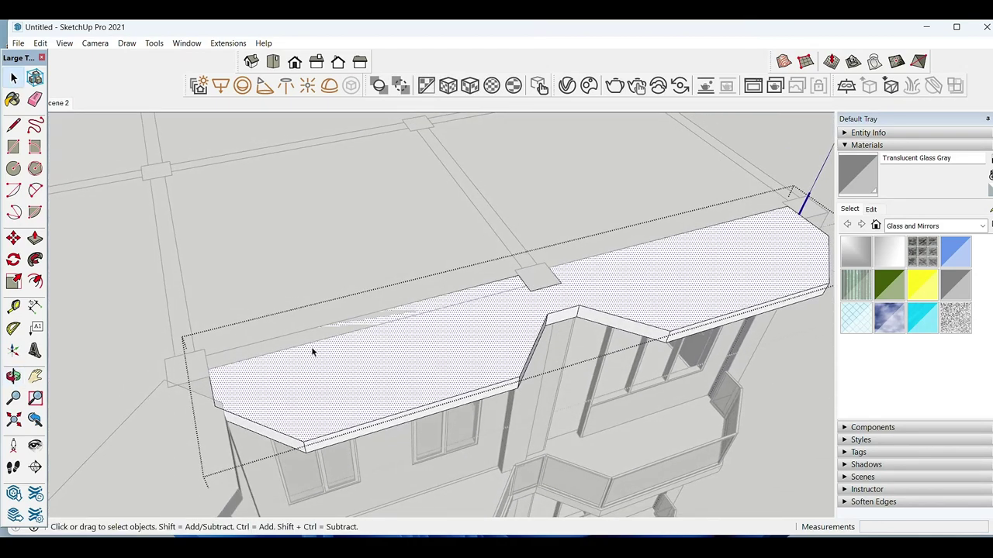
{"action": "mouse_move", "coordinate": [248, 380]}
{"action": "middle_mouse_down"}
{"action": "mouse_move", "coordinate": [302, 348]}
{"action": "mouse_move", "coordinate": [228, 297]}
{"action": "middle_mouse_up"}
{"action": "scroll", "coordinate": [521, 344], "scroll_direction": "up", "scroll_amount": 1}
{"action": "scroll", "coordinate": [445, 346], "scroll_direction": "up", "scroll_amount": 1}
{"action": "key", "text": "m"}
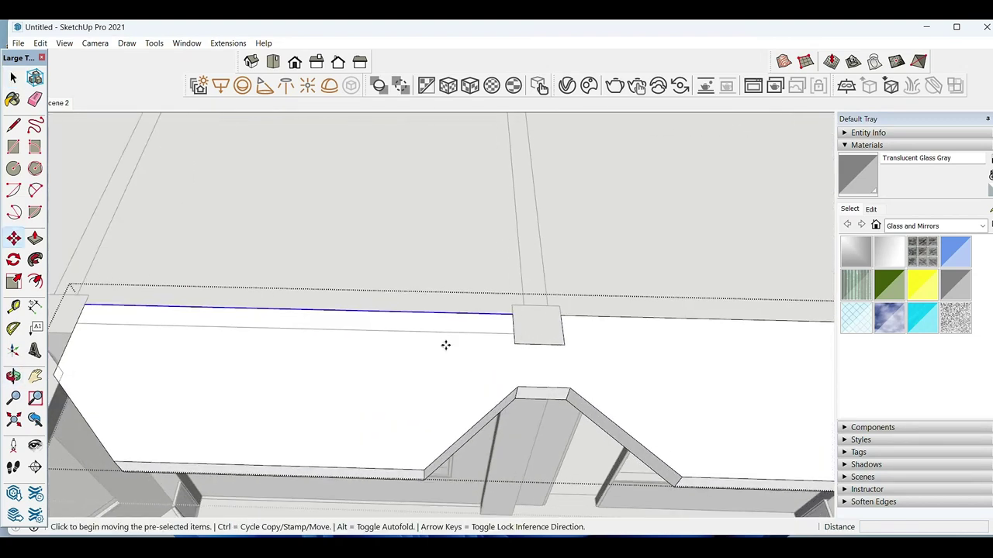
{"action": "left_click", "coordinate": [444, 349]}
{"action": "left_click", "coordinate": [440, 373]}
{"action": "scroll", "coordinate": [498, 338], "scroll_direction": "up", "scroll_amount": 1}
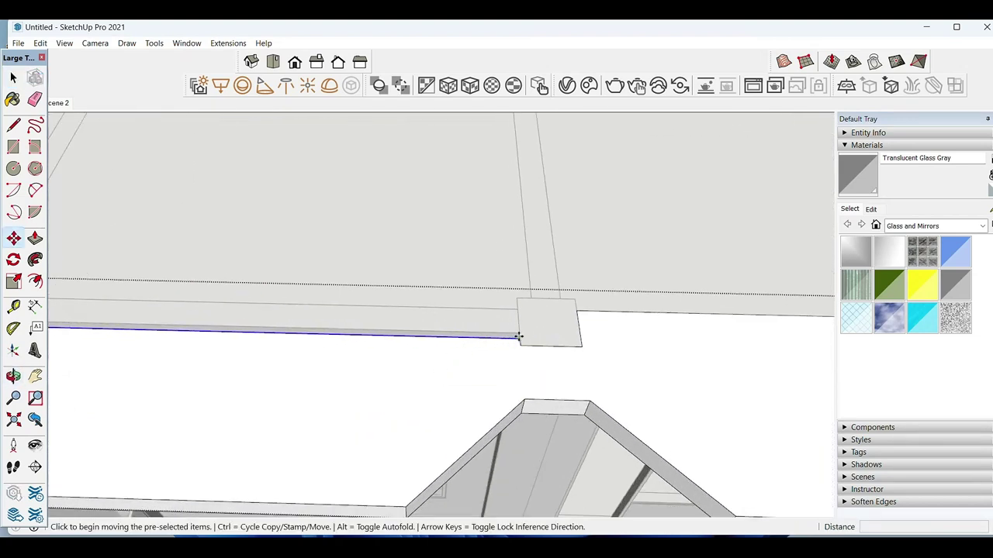
{"action": "key", "text": "space"}
{"action": "scroll", "coordinate": [471, 380], "scroll_direction": "down", "scroll_amount": 3}
{"action": "scroll", "coordinate": [497, 372], "scroll_direction": "down", "scroll_amount": 3}
{"action": "scroll", "coordinate": [512, 365], "scroll_direction": "down", "scroll_amount": 3}
{"action": "scroll", "coordinate": [517, 363], "scroll_direction": "down", "scroll_amount": 3}
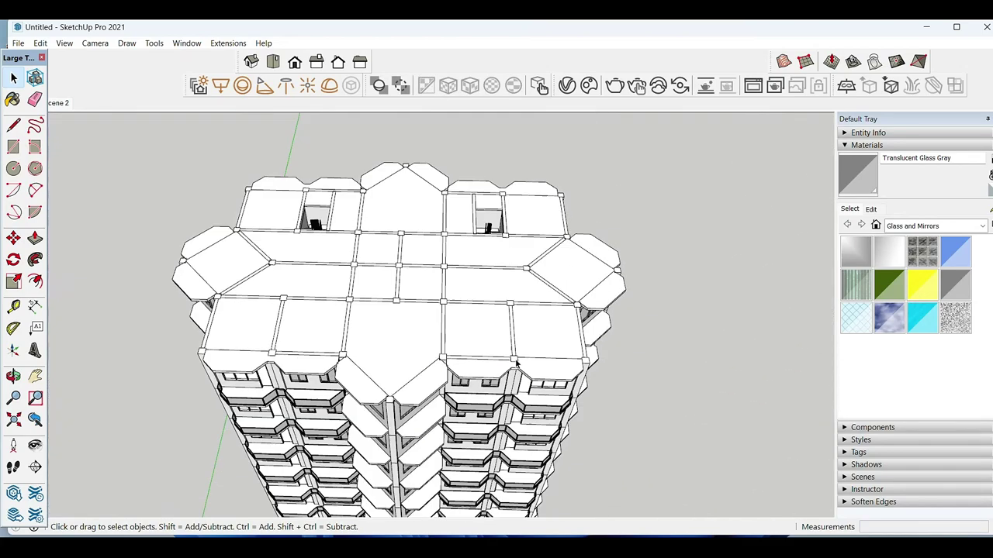
Step: Paste a copy of the tower's corner column into open space beside the building
{"action": "mouse_move", "coordinate": [435, 385]}
{"action": "middle_mouse_down"}
{"action": "mouse_move", "coordinate": [417, 406]}
{"action": "mouse_move", "coordinate": [435, 416]}
{"action": "middle_mouse_up"}
{"action": "scroll", "coordinate": [416, 406], "scroll_direction": "up", "scroll_amount": 2}
{"action": "scroll", "coordinate": [490, 373], "scroll_direction": "up", "scroll_amount": 2}
{"action": "scroll", "coordinate": [489, 373], "scroll_direction": "up", "scroll_amount": 1}
{"action": "left_click", "coordinate": [465, 358]}
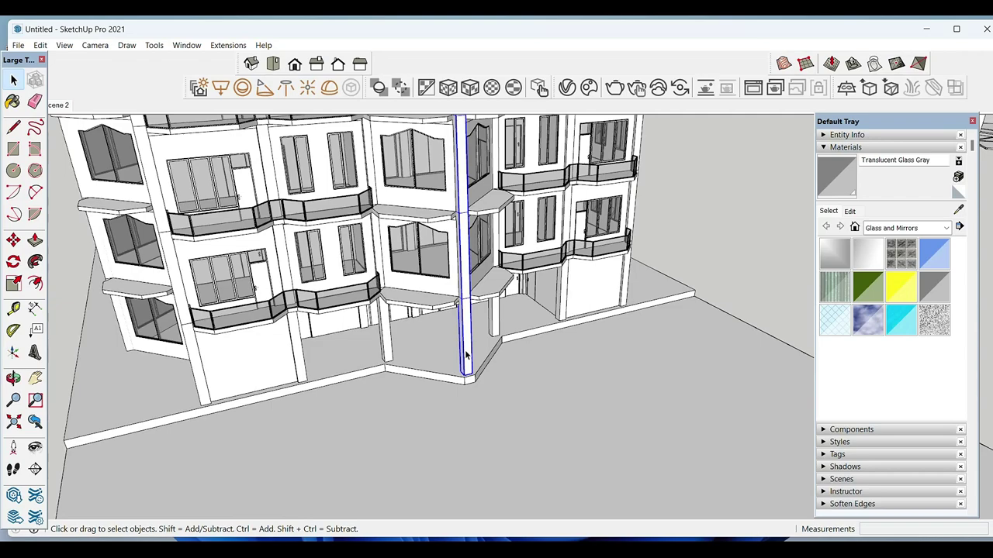
{"action": "double_click", "coordinate": [466, 357]}
{"action": "scroll", "coordinate": [466, 358], "scroll_direction": "down", "scroll_amount": 5}
{"action": "mouse_move", "coordinate": [463, 381]}
{"action": "middle_mouse_down"}
{"action": "mouse_move", "coordinate": [623, 349]}
{"action": "mouse_move", "coordinate": [565, 359]}
{"action": "middle_mouse_up"}
{"action": "key", "text": "ctrl+v"}
{"action": "left_click", "coordinate": [627, 396]}
Step: Offset a square around the column top, thicken it into a base slab, and group it
{"action": "scroll", "coordinate": [629, 343], "scroll_direction": "up", "scroll_amount": 2}
{"action": "scroll", "coordinate": [605, 373], "scroll_direction": "up", "scroll_amount": 2}
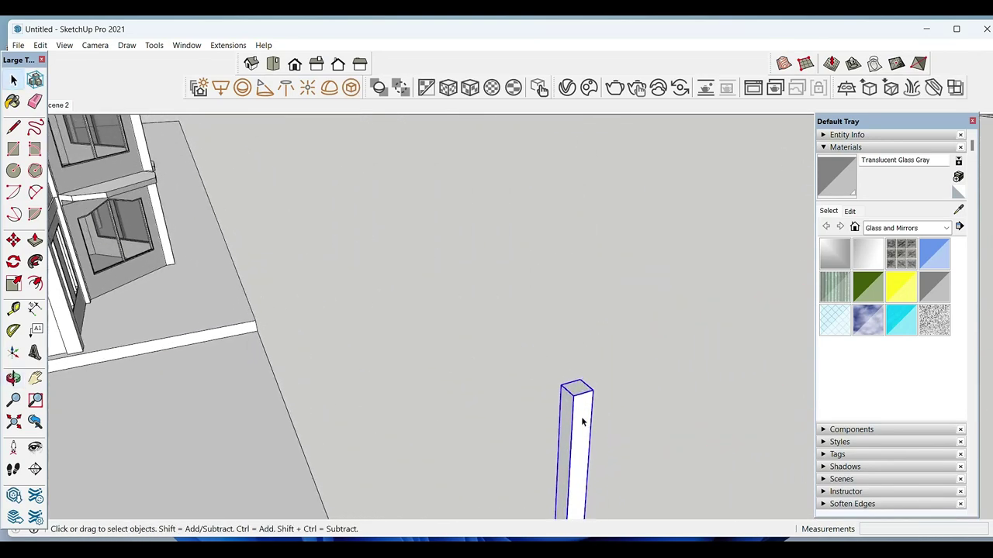
{"action": "scroll", "coordinate": [578, 392], "scroll_direction": "up", "scroll_amount": 2}
{"action": "key", "text": "r"}
{"action": "key", "text": "f"}
{"action": "left_click", "coordinate": [582, 374]}
{"action": "left_click", "coordinate": [594, 450]}
{"action": "key", "text": "space"}
{"action": "left_click", "coordinate": [594, 450]}
{"action": "left_click", "coordinate": [567, 401]}
{"action": "key", "text": "p"}
{"action": "left_click", "coordinate": [572, 412]}
{"action": "left_click", "coordinate": [609, 381]}
{"action": "key", "text": "space"}
{"action": "triple_click", "coordinate": [596, 385]}
{"action": "right_click", "coordinate": [595, 385]}
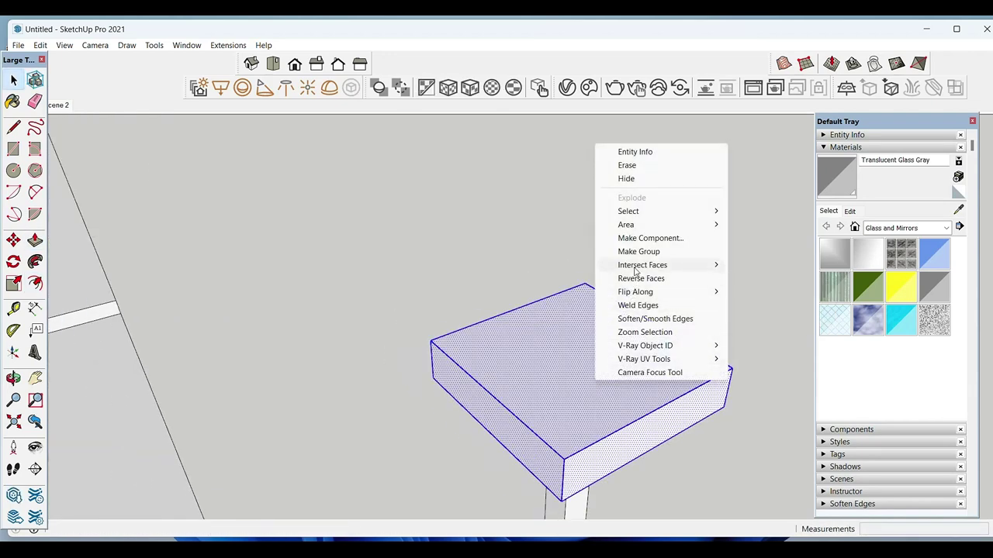
{"action": "left_click", "coordinate": [638, 251]}
Step: Draw a circle on the slab, extrude it 3000 mm into a cylinder, and group it
{"action": "key", "text": "c"}
{"action": "mouse_move", "coordinate": [539, 307]}
{"action": "middle_mouse_down"}
{"action": "mouse_move", "coordinate": [479, 350]}
{"action": "mouse_move", "coordinate": [505, 333]}
{"action": "middle_mouse_up"}
{"action": "left_click", "coordinate": [485, 320]}
{"action": "left_click", "coordinate": [512, 328]}
{"action": "key", "text": "space"}
{"action": "key", "text": "p"}
{"action": "left_click", "coordinate": [481, 326]}
{"action": "scroll", "coordinate": [482, 226], "scroll_direction": "down", "scroll_amount": 2}
{"action": "key", "text": "Return"}
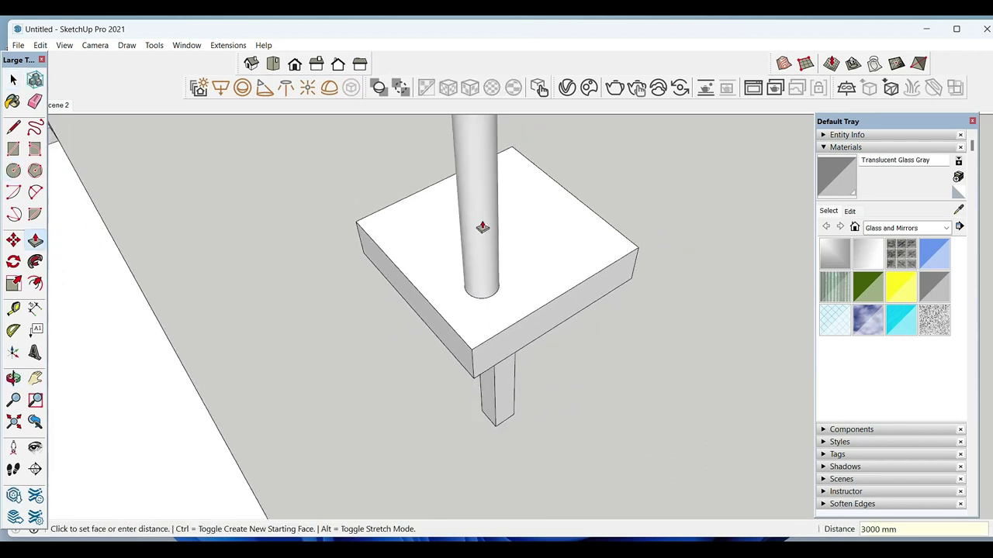
{"action": "key", "text": "space"}
{"action": "scroll", "coordinate": [521, 276], "scroll_direction": "down", "scroll_amount": 3}
{"action": "scroll", "coordinate": [481, 267], "scroll_direction": "up", "scroll_amount": 3}
{"action": "left_click", "coordinate": [477, 267]}
{"action": "right_click", "coordinate": [482, 267]}
{"action": "left_click", "coordinate": [525, 374]}
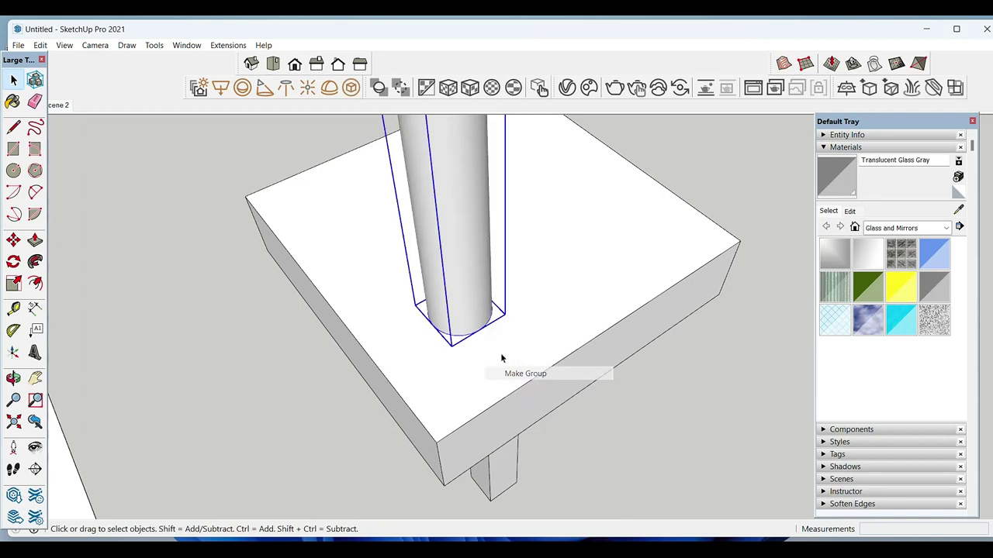
Step: Copy the cylinder to a second position on the slab
{"action": "scroll", "coordinate": [501, 354], "scroll_direction": "down", "scroll_amount": 2}
{"action": "key", "text": "m"}
{"action": "key", "text": "ctrl"}
{"action": "left_click", "coordinate": [458, 365]}
{"action": "left_click", "coordinate": [598, 323]}
{"action": "key", "text": "space"}
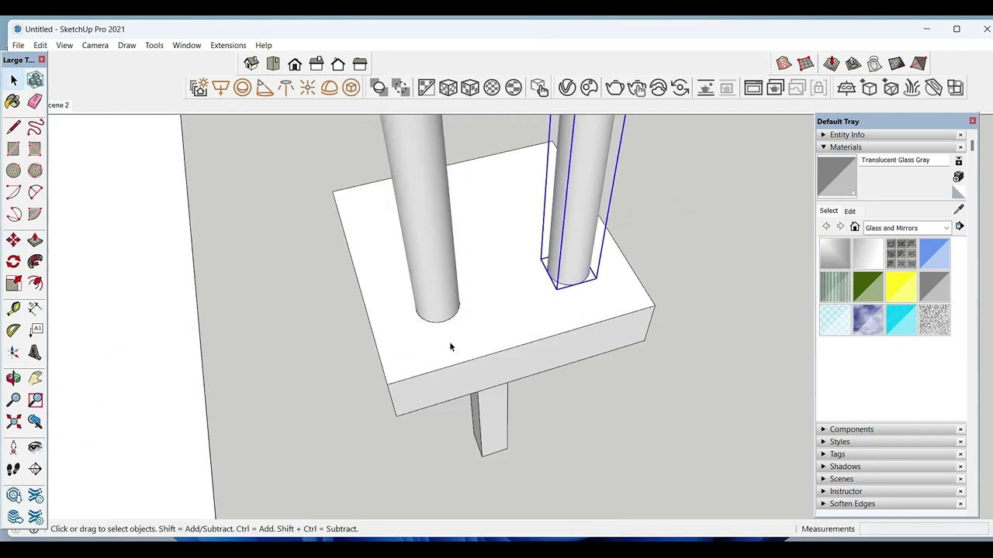
{"action": "middle_click_drag", "start_coordinate": [450, 344], "coordinate": [525, 323]}
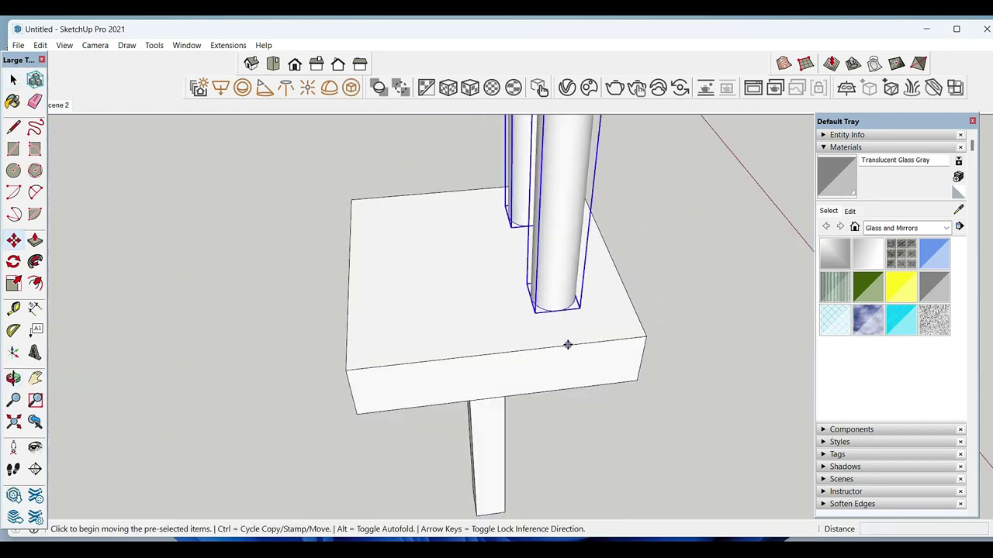
Step: Select all the pillars and mirror them to create a fourth leg
{"action": "left_click", "coordinate": [426, 355]}
{"action": "key", "text": "space"}
{"action": "scroll", "coordinate": [425, 355], "scroll_direction": "down", "scroll_amount": 2}
{"action": "left_click_drag", "start_coordinate": [408, 173], "coordinate": [638, 362]}
{"action": "right_click", "coordinate": [501, 314]}
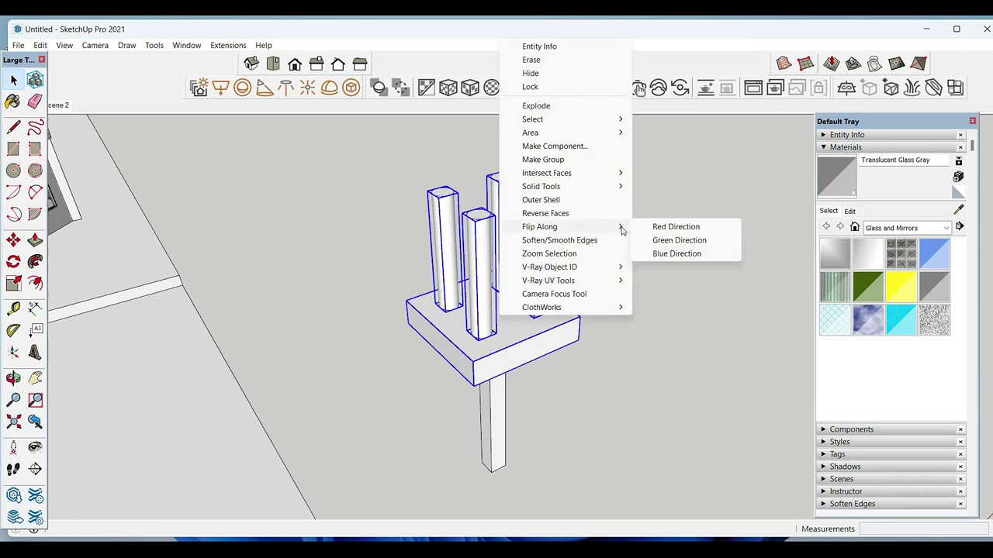
{"action": "left_click", "coordinate": [658, 254]}
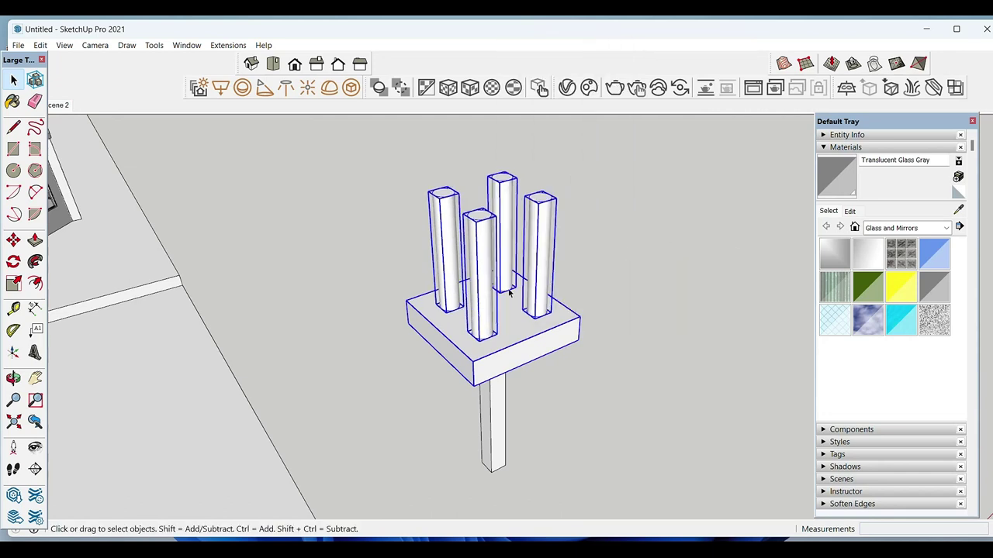
Step: Flip the table upside down along the blue direction and move it lower
{"action": "right_click", "coordinate": [542, 288]}
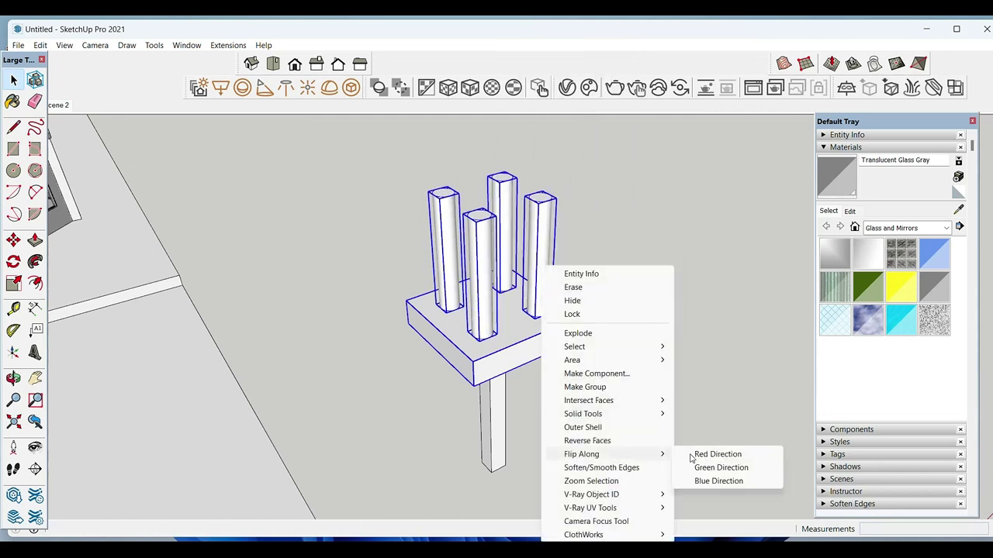
{"action": "mouse_move", "coordinate": [581, 455]}
{"action": "left_click", "coordinate": [709, 481]}
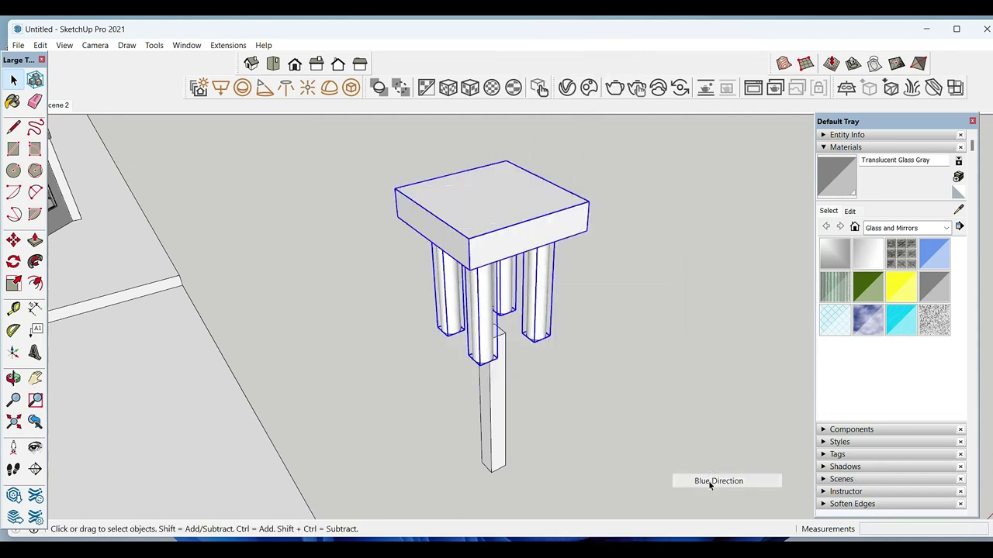
{"action": "left_click", "coordinate": [508, 226]}
{"action": "left_click", "coordinate": [507, 458]}
{"action": "scroll", "coordinate": [487, 406], "scroll_direction": "up", "scroll_amount": 2}
{"action": "left_click", "coordinate": [487, 408]}
{"action": "left_click", "coordinate": [492, 458]}
{"action": "key", "text": "space"}
{"action": "scroll", "coordinate": [468, 365], "scroll_direction": "down", "scroll_amount": 3}
{"action": "scroll", "coordinate": [481, 396], "scroll_direction": "down", "scroll_amount": 2}
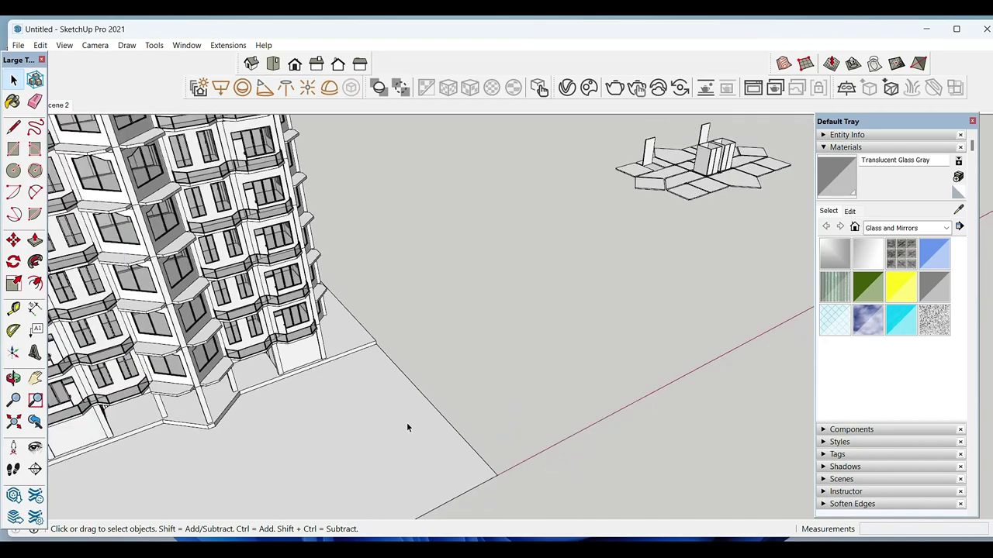
Step: Paste the copied tables and place them at the apartment building's corner
{"action": "middle_click_drag", "start_coordinate": [466, 430], "coordinate": [536, 372]}
{"action": "scroll", "coordinate": [536, 372], "scroll_direction": "up", "scroll_amount": 3}
{"action": "scroll", "coordinate": [427, 388], "scroll_direction": "up", "scroll_amount": 2}
{"action": "scroll", "coordinate": [426, 388], "scroll_direction": "up", "scroll_amount": 2}
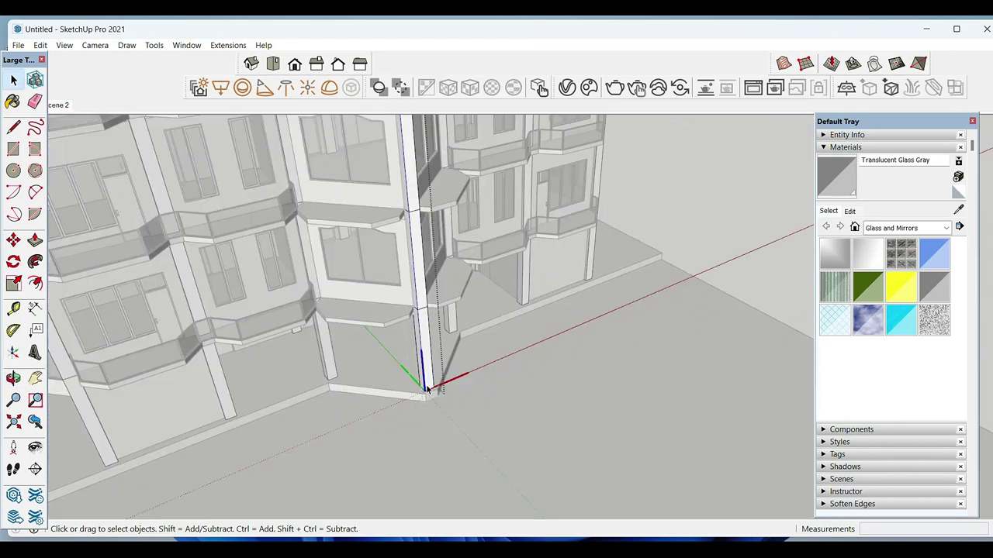
{"action": "key", "text": "ctrl+v"}
{"action": "left_click", "coordinate": [429, 390]}
{"action": "left_click", "coordinate": [431, 390]}
{"action": "scroll", "coordinate": [436, 391], "scroll_direction": "down", "scroll_amount": 3}
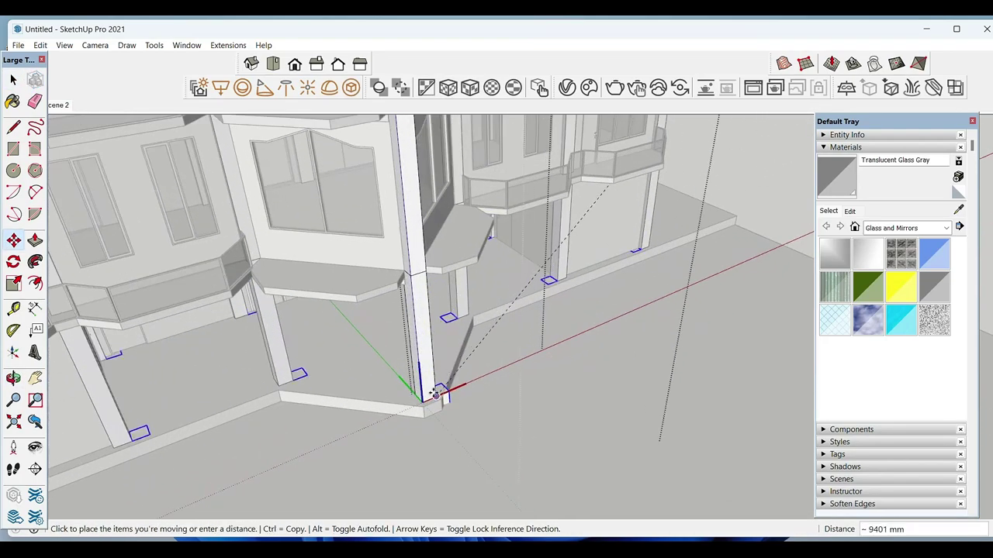
{"action": "left_click", "coordinate": [423, 401]}
{"action": "key", "text": "space"}
{"action": "scroll", "coordinate": [421, 388], "scroll_direction": "down", "scroll_amount": 3}
Step: Look down on the tower roof and select the roof group
{"action": "mouse_move", "coordinate": [421, 388]}
{"action": "middle_mouse_down"}
{"action": "mouse_move", "coordinate": [454, 195]}
{"action": "mouse_move", "coordinate": [333, 248]}
{"action": "middle_mouse_up"}
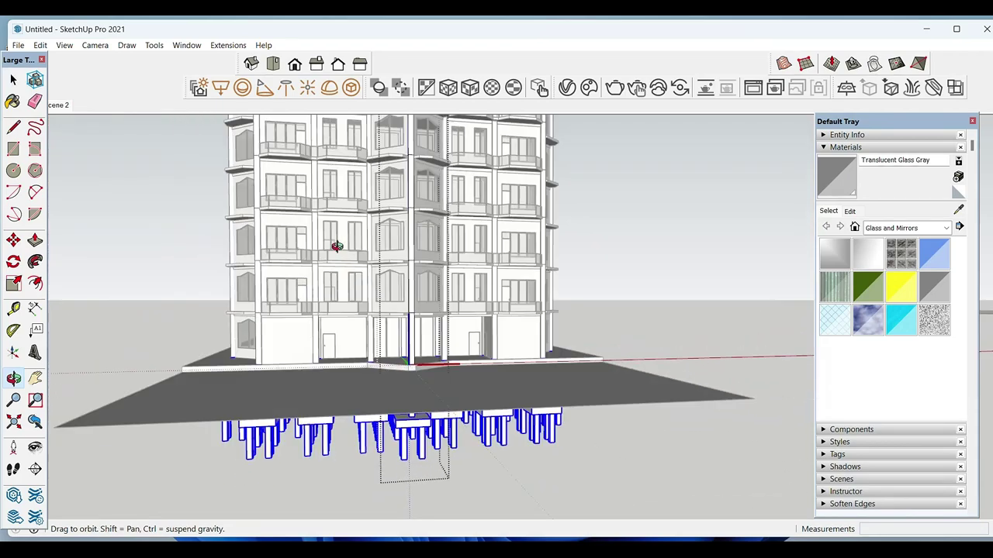
{"action": "scroll", "coordinate": [393, 354], "scroll_direction": "up", "scroll_amount": 3}
{"action": "scroll", "coordinate": [394, 354], "scroll_direction": "down", "scroll_amount": 3}
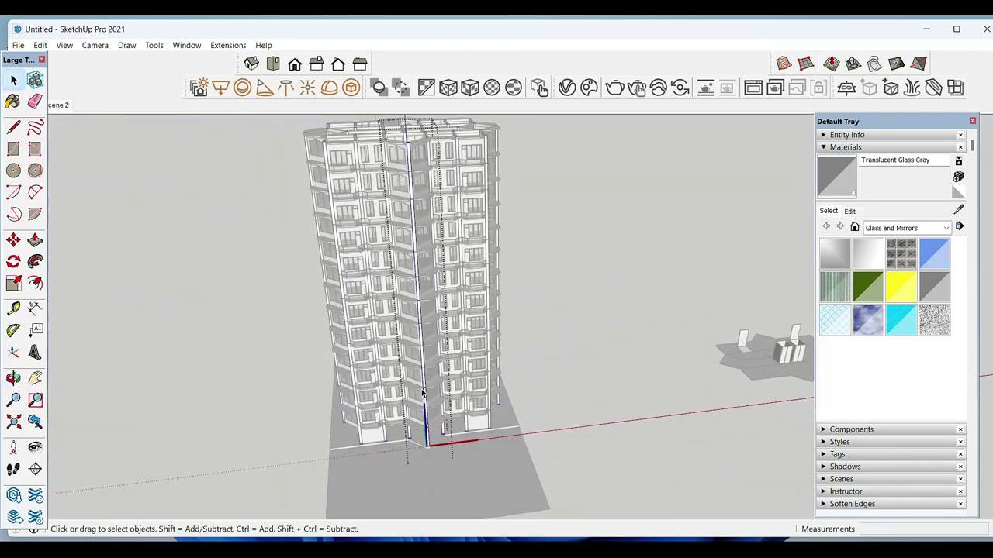
{"action": "middle_click_drag", "start_coordinate": [422, 391], "coordinate": [457, 325]}
{"action": "scroll", "coordinate": [457, 325], "scroll_direction": "up", "scroll_amount": 3}
{"action": "left_click", "coordinate": [461, 311]}
{"action": "scroll", "coordinate": [594, 388], "scroll_direction": "up", "scroll_amount": 1}
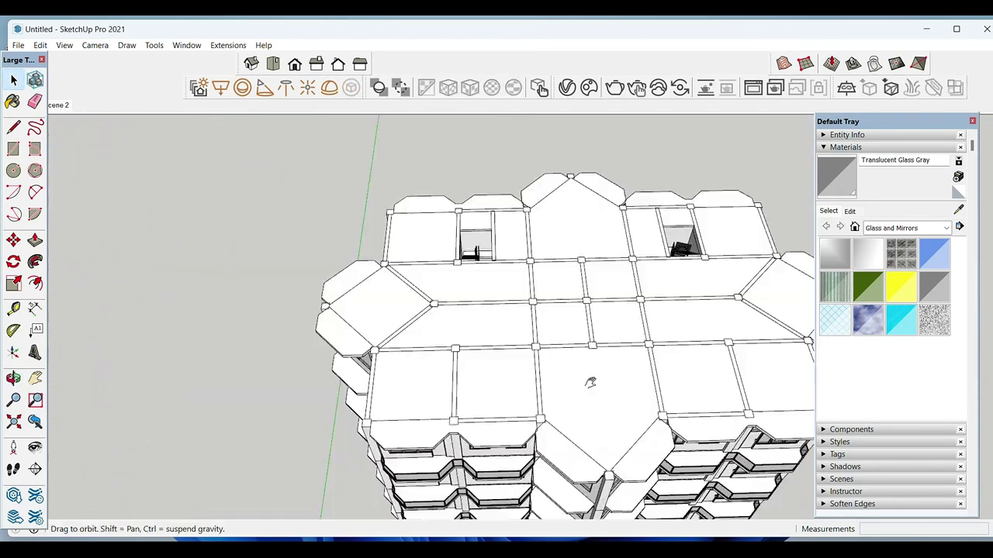
{"action": "scroll", "coordinate": [594, 388], "scroll_direction": "down", "scroll_amount": 2}
Step: Move-copy the roof slab off to the left of the tower
{"action": "key", "text": "m"}
{"action": "key", "text": "ctrl"}
{"action": "left_click", "coordinate": [589, 383]}
{"action": "mouse_move", "coordinate": [311, 388]}
{"action": "middle_mouse_down"}
{"action": "mouse_move", "coordinate": [492, 395]}
{"action": "mouse_move", "coordinate": [382, 390]}
{"action": "middle_mouse_up"}
{"action": "left_click", "coordinate": [383, 390]}
{"action": "scroll", "coordinate": [382, 390], "scroll_direction": "up", "scroll_amount": 3}
Step: Draw a rectangle across the roof copy
{"action": "key", "text": "r"}
{"action": "left_click", "coordinate": [194, 406]}
{"action": "scroll", "coordinate": [476, 294], "scroll_direction": "down", "scroll_amount": 2}
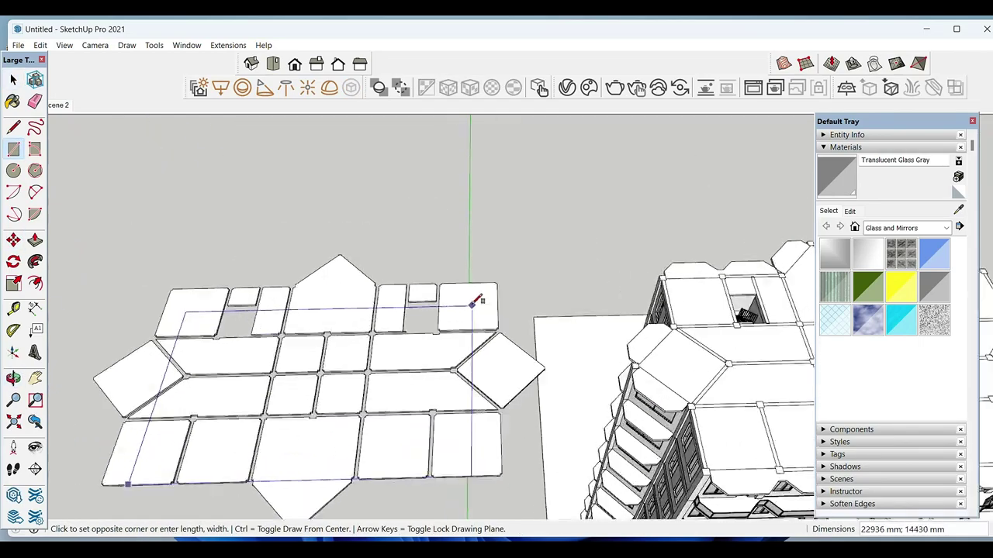
{"action": "scroll", "coordinate": [501, 273], "scroll_direction": "up", "scroll_amount": 2}
{"action": "left_click", "coordinate": [500, 273]}
{"action": "key", "text": "space"}
{"action": "scroll", "coordinate": [422, 337], "scroll_direction": "down", "scroll_amount": 2}
Step: Scale the rectangle to stretch its right and left edges
{"action": "left_click", "coordinate": [424, 339]}
{"action": "key", "text": "s"}
{"action": "left_click", "coordinate": [501, 391]}
{"action": "left_click", "coordinate": [143, 390]}
{"action": "left_click", "coordinate": [97, 473]}
{"action": "middle_click_drag", "start_coordinate": [97, 473], "coordinate": [343, 328]}
Step: Place guide lines at the triangular star point and clear the selection
{"action": "key", "text": "t"}
{"action": "scroll", "coordinate": [419, 411], "scroll_direction": "up", "scroll_amount": 5}
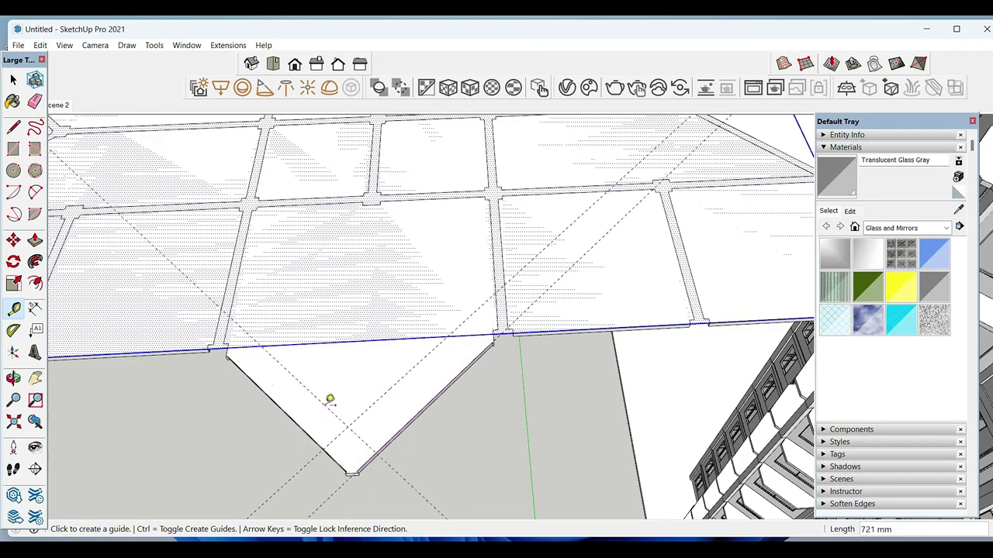
{"action": "key", "text": "e"}
{"action": "key", "text": "space"}
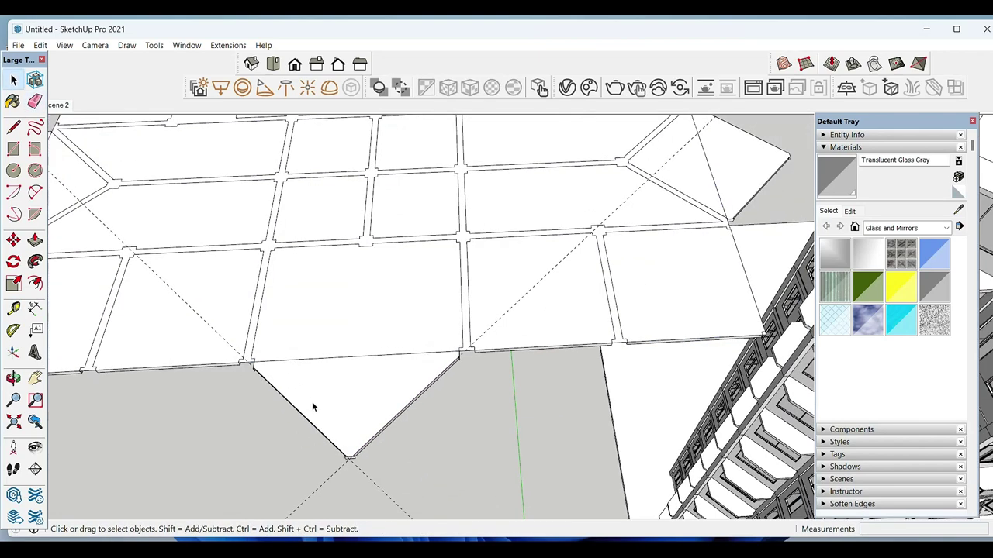
{"action": "middle_click_drag", "start_coordinate": [312, 406], "coordinate": [362, 421]}
Step: Draw a triangle at the star point with the Line tool
{"action": "key", "text": "l"}
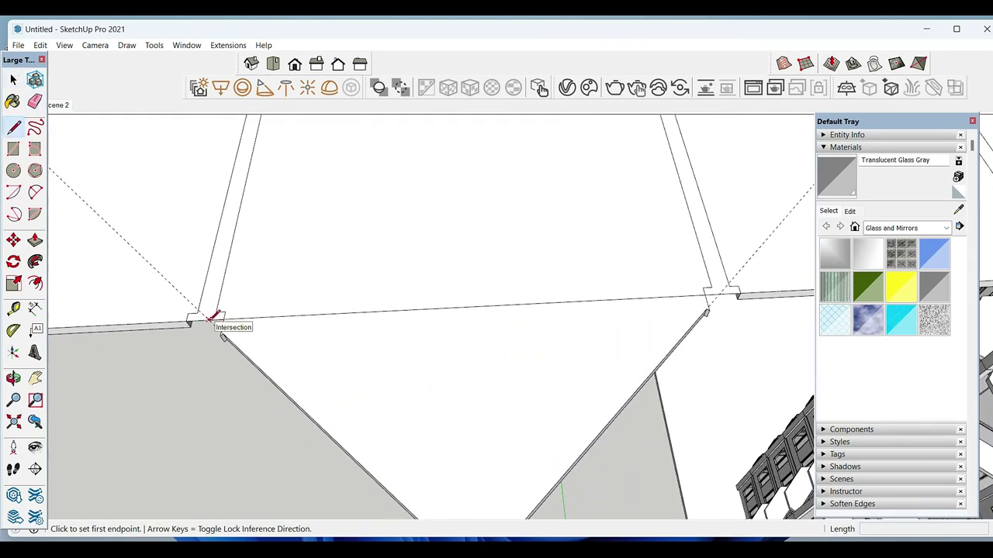
{"action": "left_click", "coordinate": [216, 318]}
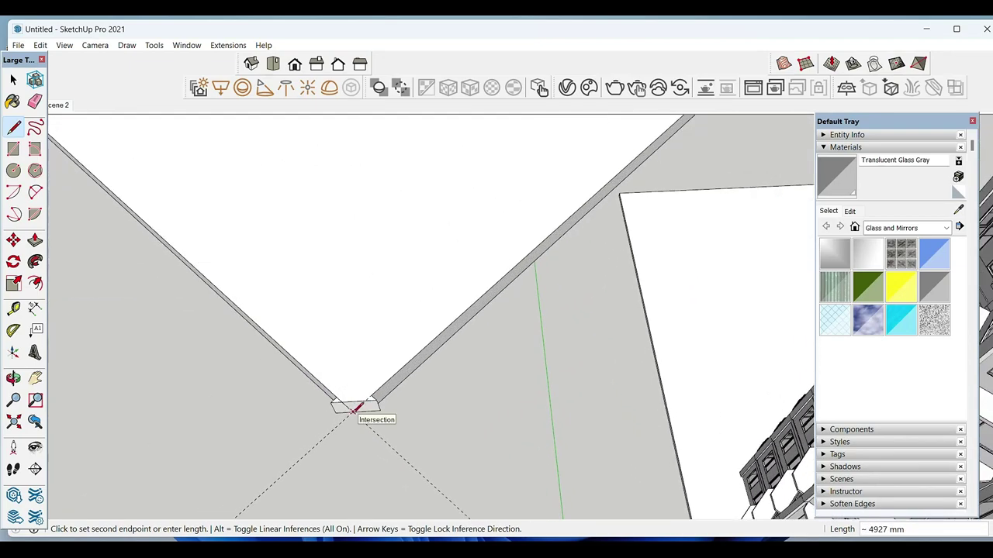
{"action": "scroll", "coordinate": [354, 403], "scroll_direction": "down", "scroll_amount": 5}
{"action": "scroll", "coordinate": [362, 312], "scroll_direction": "up", "scroll_amount": 5}
{"action": "key", "text": "space"}
{"action": "scroll", "coordinate": [221, 350], "scroll_direction": "down", "scroll_amount": 5}
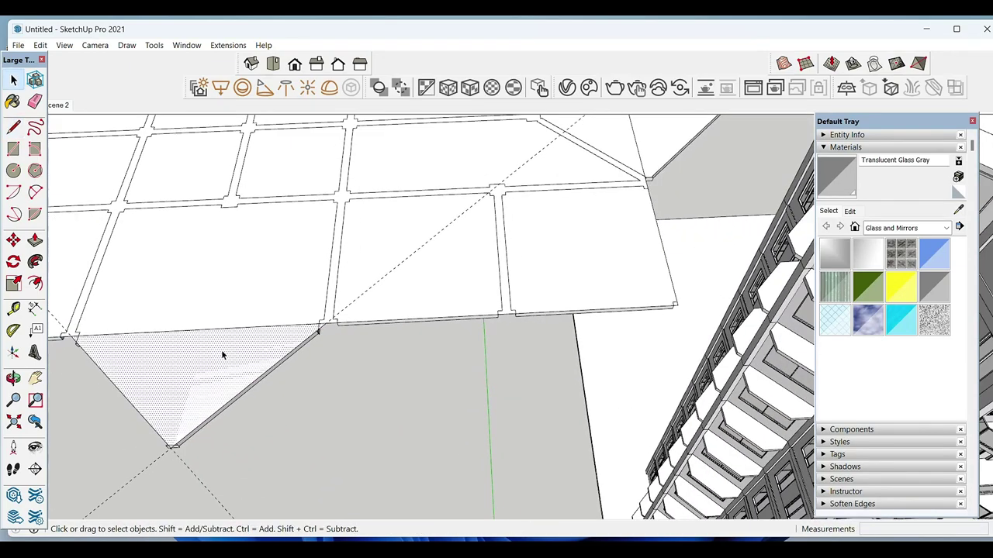
Step: Copy the triangle, flip it, and set it onto the upper star point
{"action": "left_click", "coordinate": [317, 283]}
{"action": "key", "text": "m"}
{"action": "left_click", "coordinate": [316, 283]}
{"action": "scroll", "coordinate": [351, 234], "scroll_direction": "up", "scroll_amount": 2}
{"action": "right_click", "coordinate": [360, 213]}
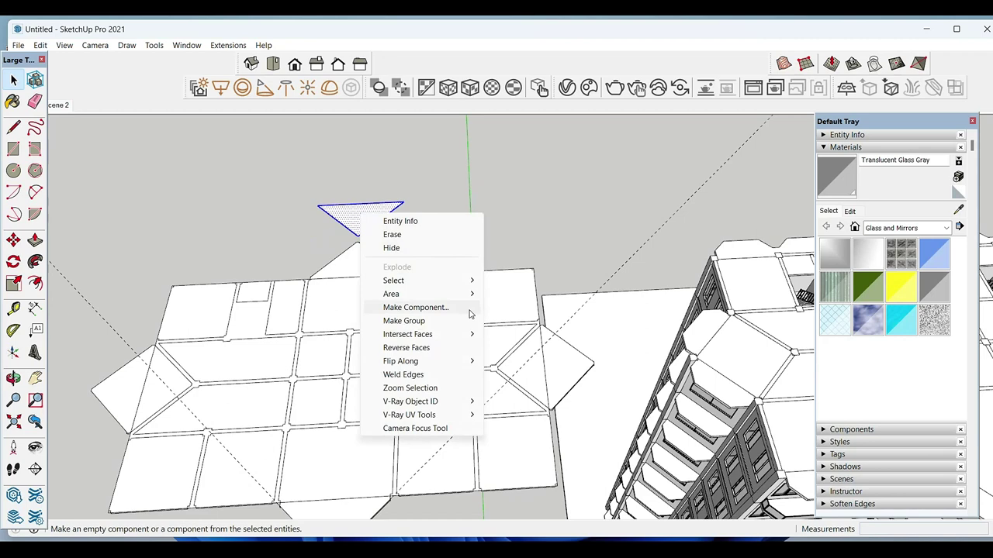
{"action": "left_click", "coordinate": [530, 375]}
{"action": "scroll", "coordinate": [355, 243], "scroll_direction": "up", "scroll_amount": 3}
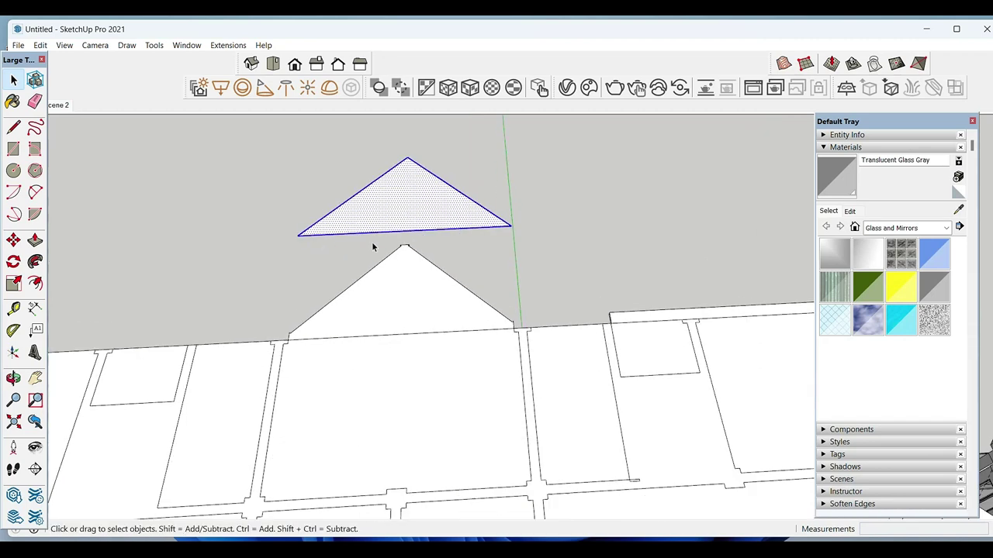
{"action": "scroll", "coordinate": [369, 232], "scroll_direction": "down", "scroll_amount": 2}
{"action": "left_click", "coordinate": [361, 238]}
{"action": "left_click", "coordinate": [355, 291]}
{"action": "key", "text": "space"}
Step: Copy the bottom triangle to the left and rotate it to the new angle
{"action": "mouse_move", "coordinate": [355, 295]}
{"action": "middle_mouse_down"}
{"action": "mouse_move", "coordinate": [422, 271]}
{"action": "mouse_move", "coordinate": [468, 342]}
{"action": "middle_mouse_up"}
{"action": "left_click", "coordinate": [449, 384]}
{"action": "scroll", "coordinate": [446, 391], "scroll_direction": "up", "scroll_amount": 2}
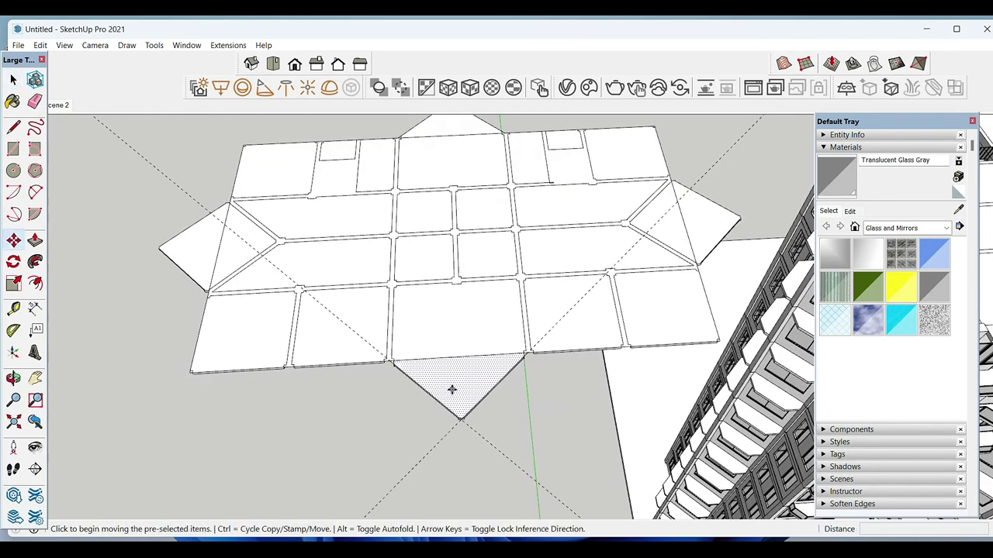
{"action": "left_click", "coordinate": [460, 390]}
{"action": "scroll", "coordinate": [206, 387], "scroll_direction": "up", "scroll_amount": 2}
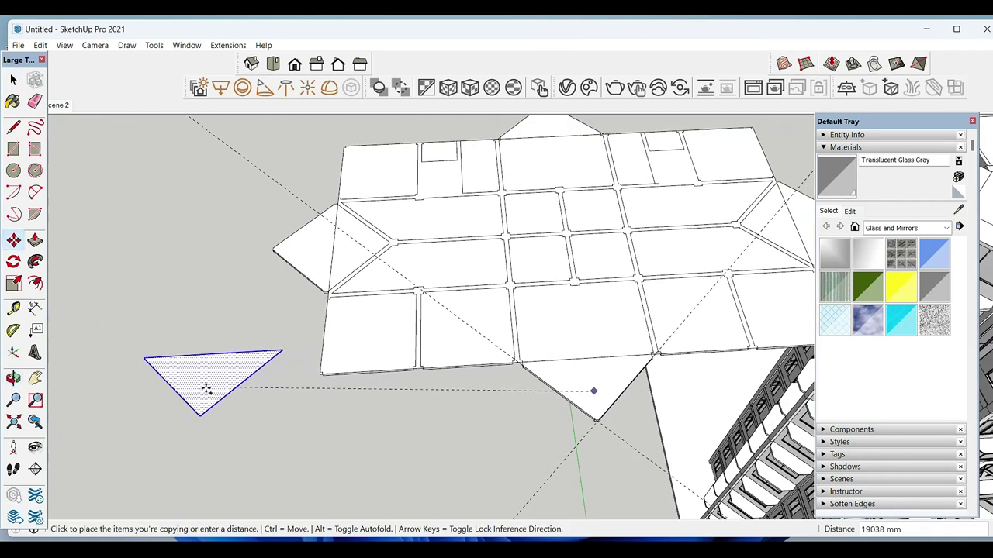
{"action": "left_click", "coordinate": [188, 417]}
{"action": "key", "text": "space"}
{"action": "scroll", "coordinate": [194, 403], "scroll_direction": "up", "scroll_amount": 2}
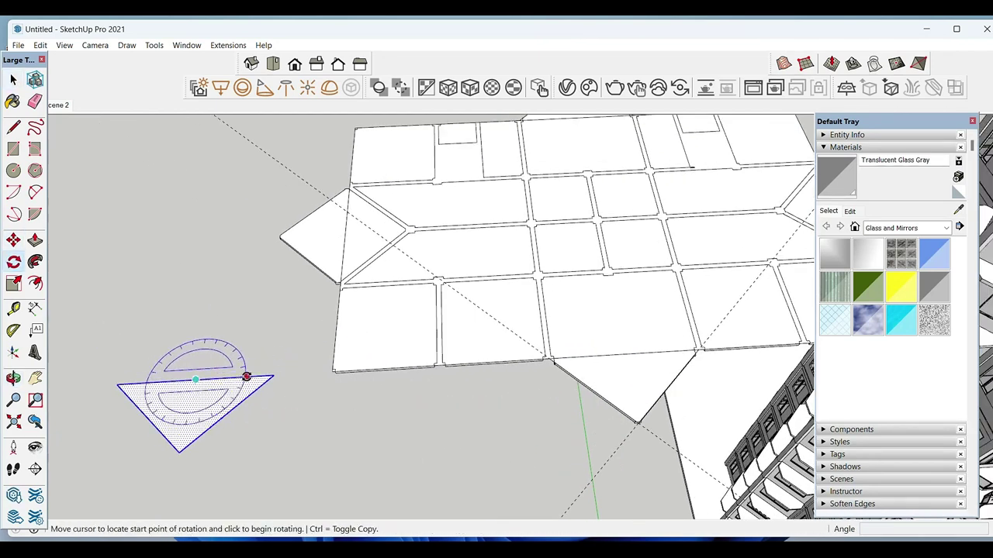
{"action": "left_click", "coordinate": [246, 377]}
{"action": "left_click", "coordinate": [196, 334]}
Step: Move the rotated triangle, mirror it, and place it on the right point
{"action": "key", "text": "m"}
{"action": "left_click", "coordinate": [191, 381]}
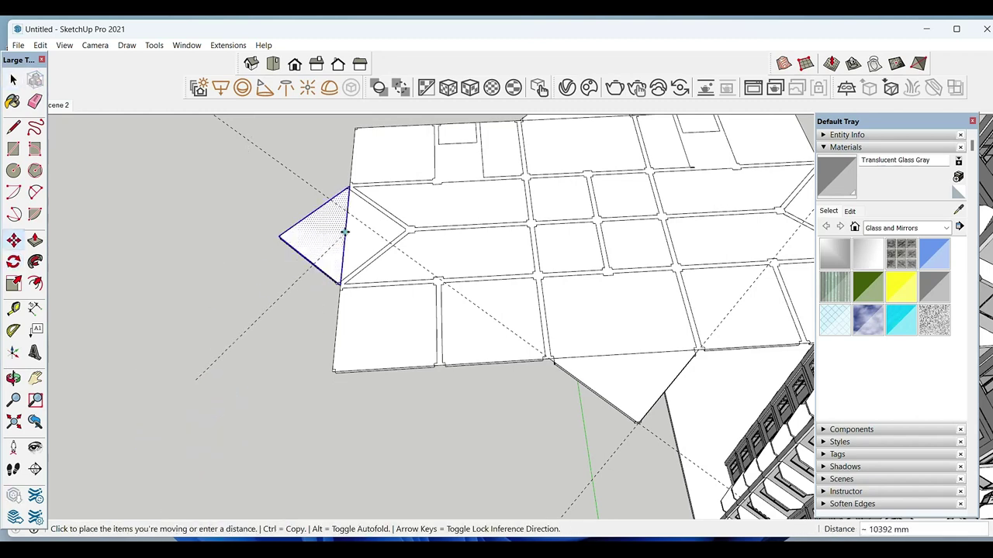
{"action": "scroll", "coordinate": [344, 239], "scroll_direction": "up", "scroll_amount": 1}
{"action": "scroll", "coordinate": [352, 254], "scroll_direction": "down", "scroll_amount": 3}
{"action": "left_click", "coordinate": [192, 256]}
{"action": "key", "text": "space"}
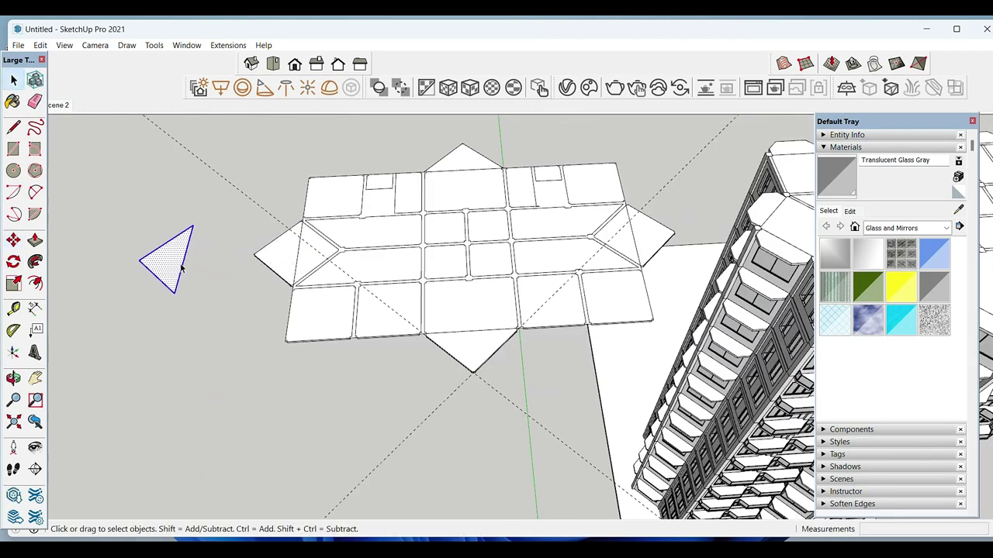
{"action": "right_click", "coordinate": [170, 262]}
{"action": "left_click", "coordinate": [319, 410]}
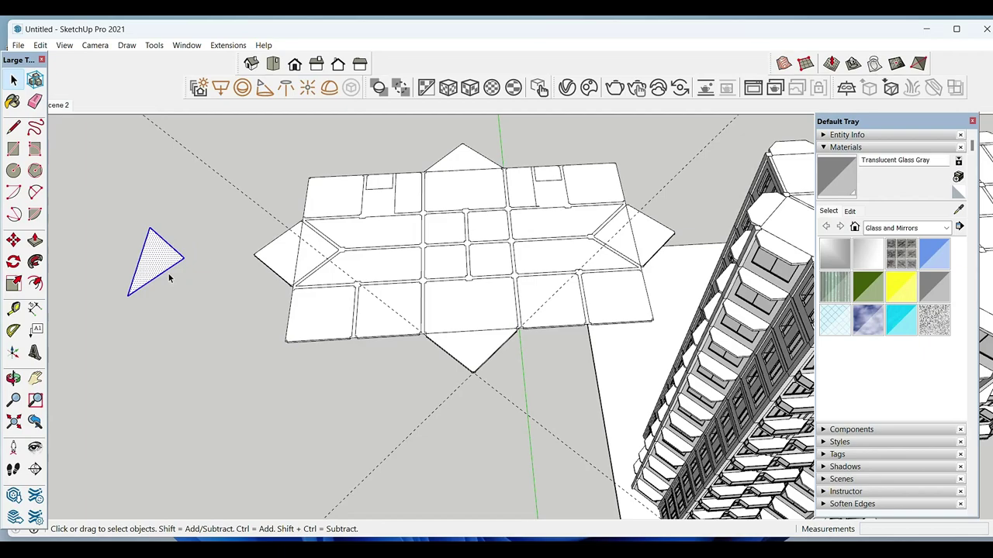
{"action": "scroll", "coordinate": [581, 224], "scroll_direction": "up", "scroll_amount": 2}
{"action": "left_click", "coordinate": [584, 223]}
Step: Tidy up and select the whole star pattern
{"action": "key", "text": "space"}
{"action": "scroll", "coordinate": [470, 393], "scroll_direction": "down", "scroll_amount": 2}
{"action": "key", "text": "e"}
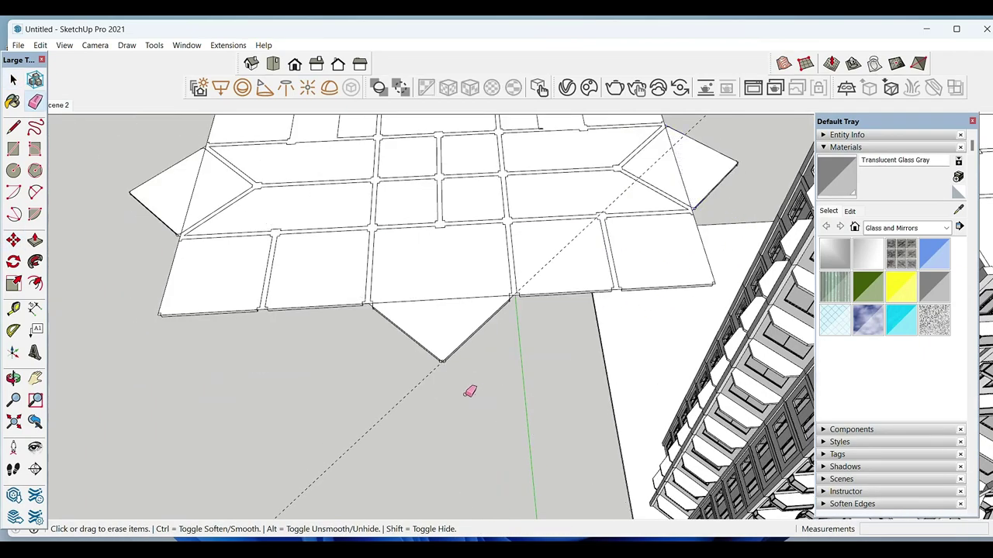
{"action": "scroll", "coordinate": [427, 401], "scroll_direction": "down", "scroll_amount": 1}
{"action": "key", "text": "space"}
{"action": "scroll", "coordinate": [432, 377], "scroll_direction": "down", "scroll_amount": 1}
{"action": "triple_click", "coordinate": [432, 377]}
{"action": "scroll", "coordinate": [454, 403], "scroll_direction": "down", "scroll_amount": 1}
{"action": "scroll", "coordinate": [453, 388], "scroll_direction": "up", "scroll_amount": 2}
{"action": "key", "text": "m"}
{"action": "key", "text": "space"}
{"action": "scroll", "coordinate": [440, 383], "scroll_direction": "up", "scroll_amount": 1}
Step: Clear the selection, then reselect the complete star pattern
{"action": "key", "text": "ctrl+t"}
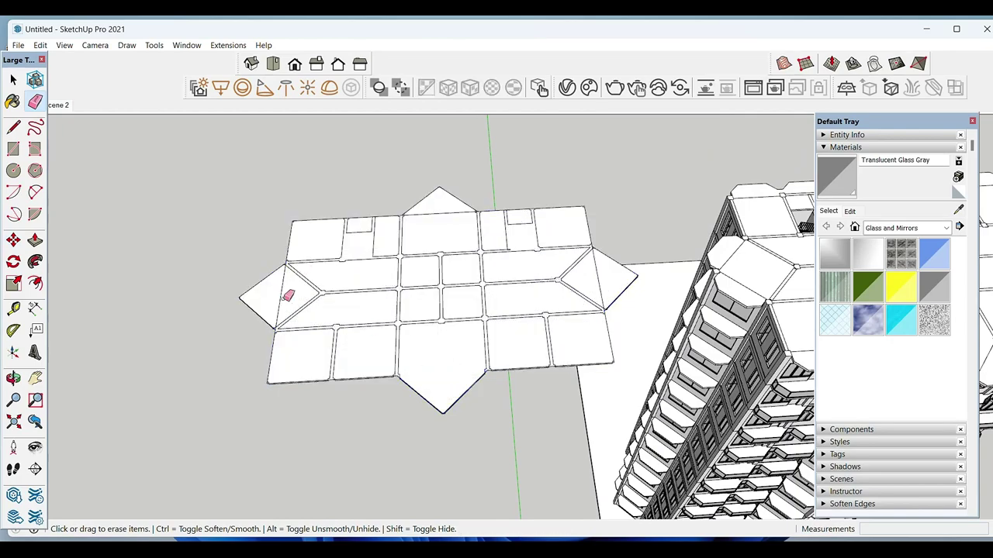
{"action": "key", "text": "space"}
{"action": "scroll", "coordinate": [404, 284], "scroll_direction": "down", "scroll_amount": 1}
{"action": "scroll", "coordinate": [403, 284], "scroll_direction": "up", "scroll_amount": 2}
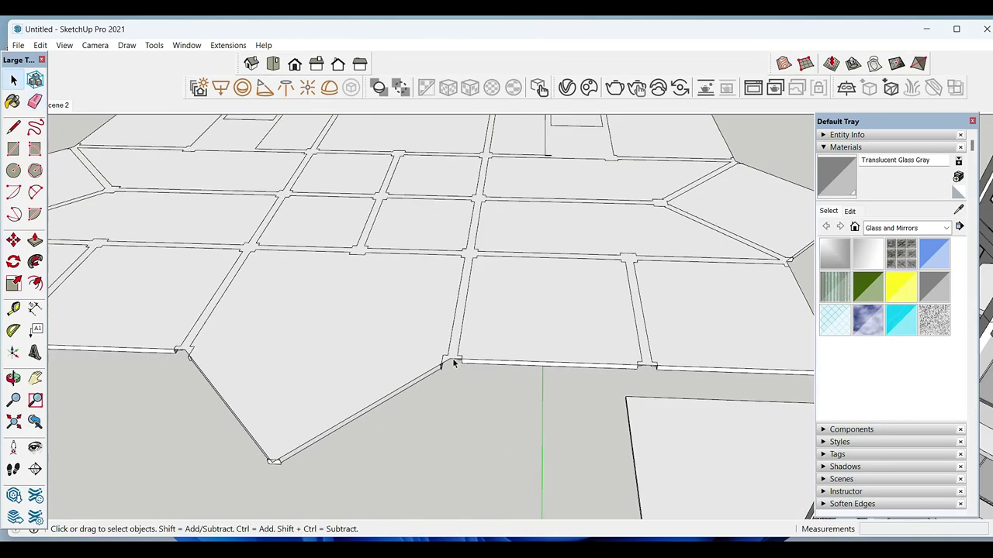
{"action": "scroll", "coordinate": [456, 384], "scroll_direction": "down", "scroll_amount": 2}
{"action": "triple_click", "coordinate": [455, 384]}
{"action": "scroll", "coordinate": [288, 381], "scroll_direction": "up", "scroll_amount": 3}
{"action": "scroll", "coordinate": [232, 398], "scroll_direction": "up", "scroll_amount": 2}
{"action": "scroll", "coordinate": [233, 410], "scroll_direction": "up", "scroll_amount": 2}
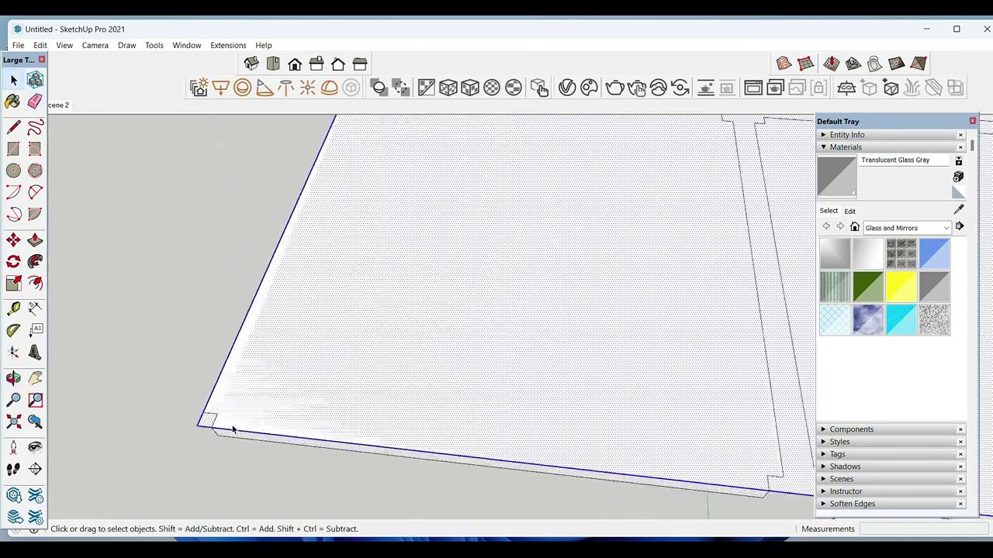
Step: Move-copy the star pattern onto the top of the tower
{"action": "scroll", "coordinate": [210, 408], "scroll_direction": "up", "scroll_amount": 1}
{"action": "key", "text": "m"}
{"action": "left_click", "coordinate": [209, 409]}
{"action": "key", "text": "ctrl"}
{"action": "scroll", "coordinate": [228, 313], "scroll_direction": "down", "scroll_amount": 1}
{"action": "scroll", "coordinate": [78, 461], "scroll_direction": "down", "scroll_amount": 3}
{"action": "scroll", "coordinate": [488, 354], "scroll_direction": "up", "scroll_amount": 4}
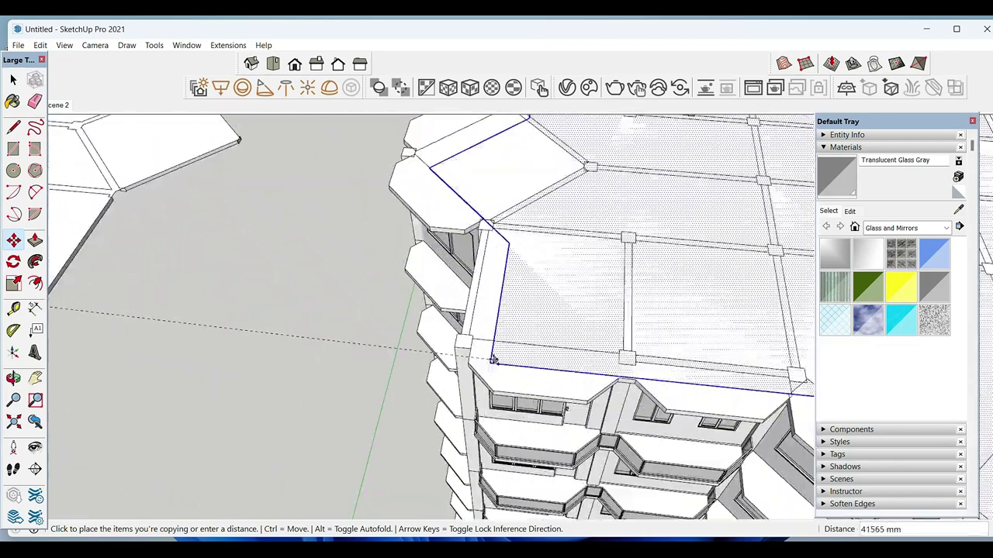
{"action": "scroll", "coordinate": [463, 324], "scroll_direction": "up", "scroll_amount": 2}
{"action": "left_click", "coordinate": [462, 322]}
Step: Make the star outline a group and open it for editing
{"action": "key", "text": "space"}
{"action": "scroll", "coordinate": [322, 338], "scroll_direction": "down", "scroll_amount": 3}
{"action": "scroll", "coordinate": [320, 339], "scroll_direction": "up", "scroll_amount": 2}
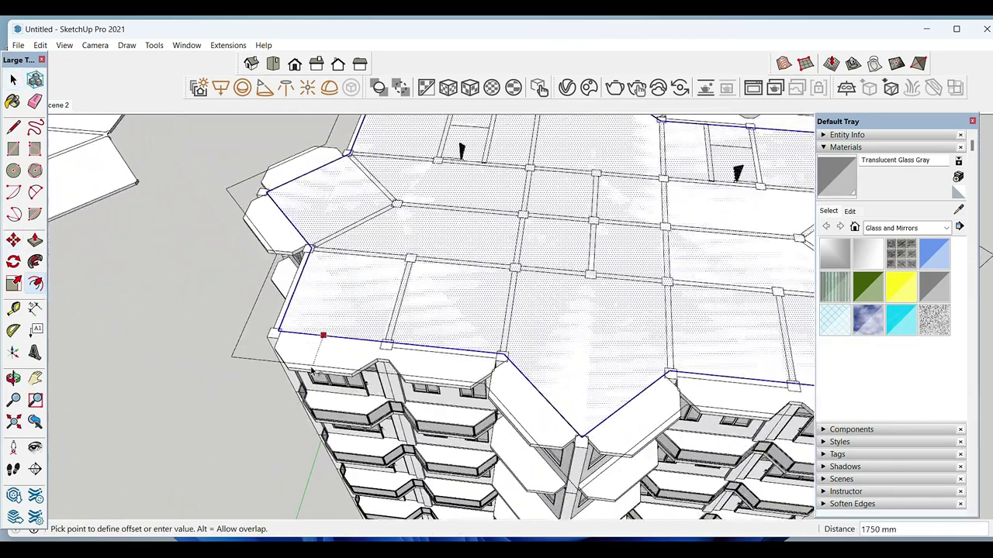
{"action": "scroll", "coordinate": [322, 332], "scroll_direction": "down", "scroll_amount": 3}
{"action": "key", "text": "space"}
{"action": "scroll", "coordinate": [206, 360], "scroll_direction": "up", "scroll_amount": 3}
{"action": "scroll", "coordinate": [224, 354], "scroll_direction": "down", "scroll_amount": 2}
{"action": "right_click", "coordinate": [222, 355]}
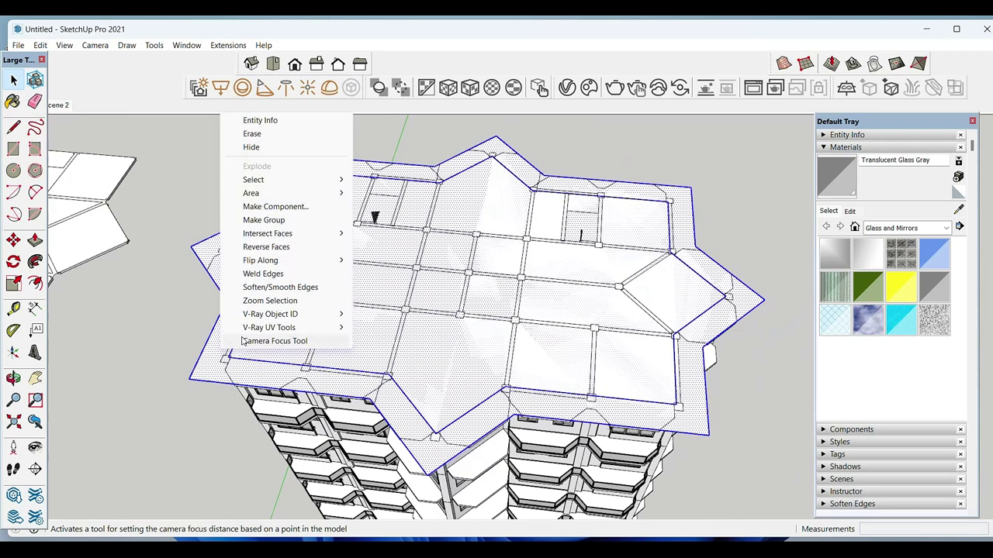
{"action": "left_click", "coordinate": [277, 221]}
{"action": "double_click", "coordinate": [215, 352]}
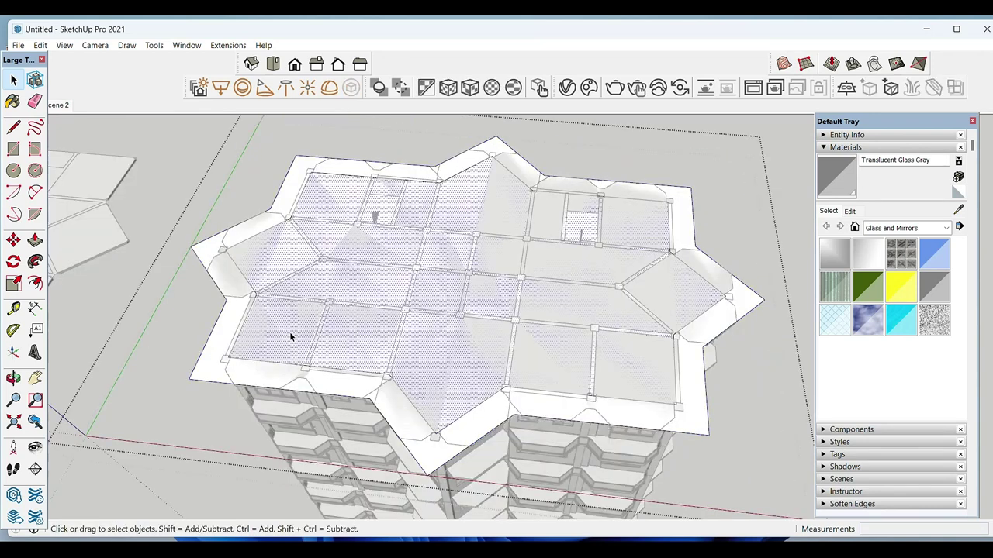
Step: Hide the rest of the model while editing components, via Model Info
{"action": "left_click", "coordinate": [186, 45]}
{"action": "left_click", "coordinate": [204, 113]}
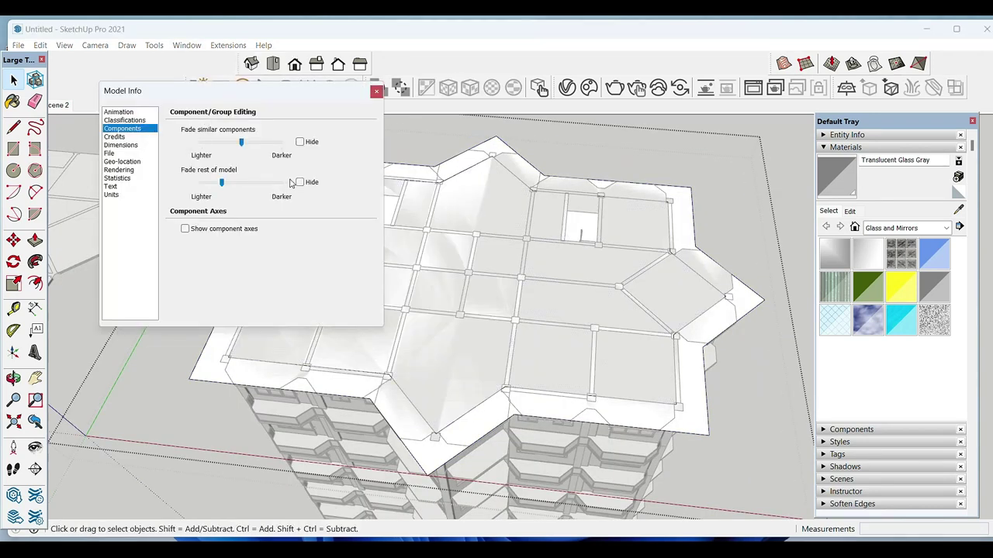
{"action": "left_click", "coordinate": [300, 182]}
{"action": "left_click", "coordinate": [376, 91]}
Step: Delete the inner star face
{"action": "double_click", "coordinate": [336, 295]}
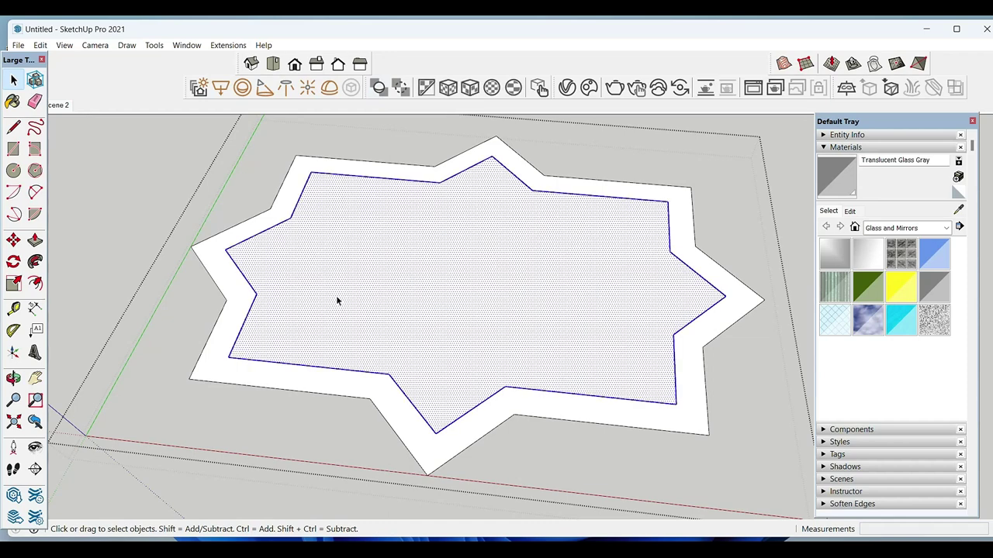
{"action": "key", "text": "Delete"}
{"action": "middle_click_drag", "start_coordinate": [299, 355], "coordinate": [499, 351]}
{"action": "key", "text": "p"}
{"action": "left_click", "coordinate": [499, 349]}
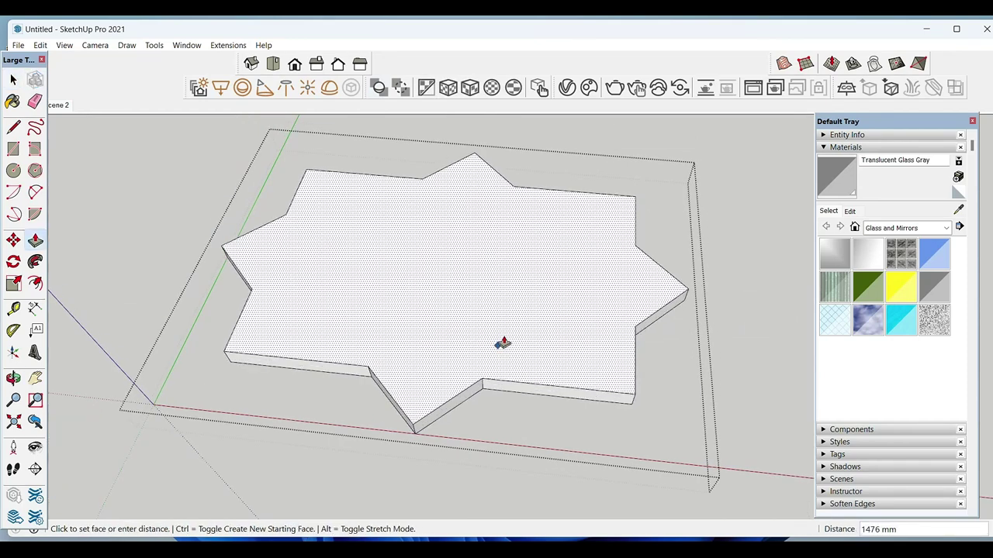
{"action": "key", "text": "Escape"}
{"action": "middle_click_drag", "start_coordinate": [514, 332], "coordinate": [437, 383]}
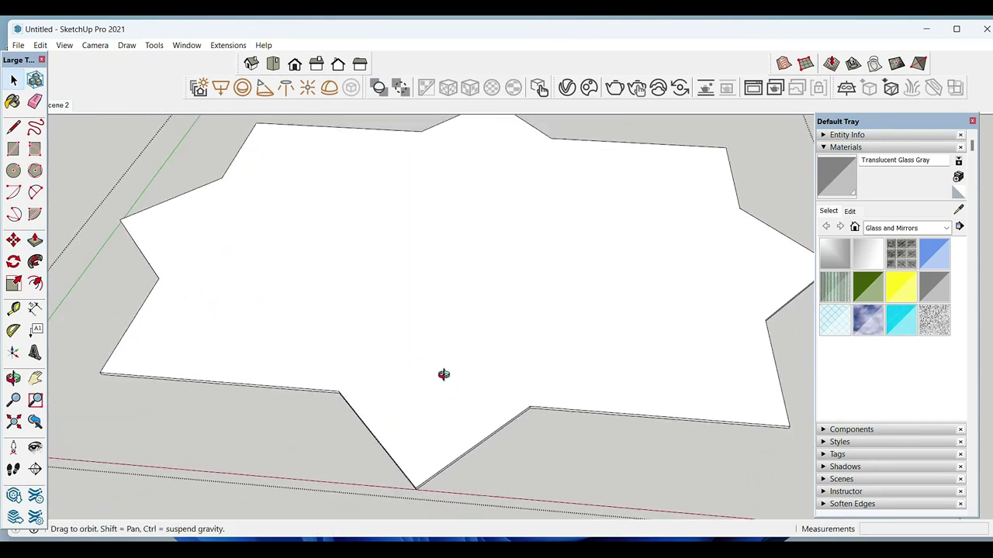
Step: Offset the star's outline to create an inset band around the rim
{"action": "key", "text": "space"}
{"action": "key", "text": "f"}
{"action": "left_click", "coordinate": [404, 439]}
{"action": "left_click", "coordinate": [393, 450]}
{"action": "key", "text": "space"}
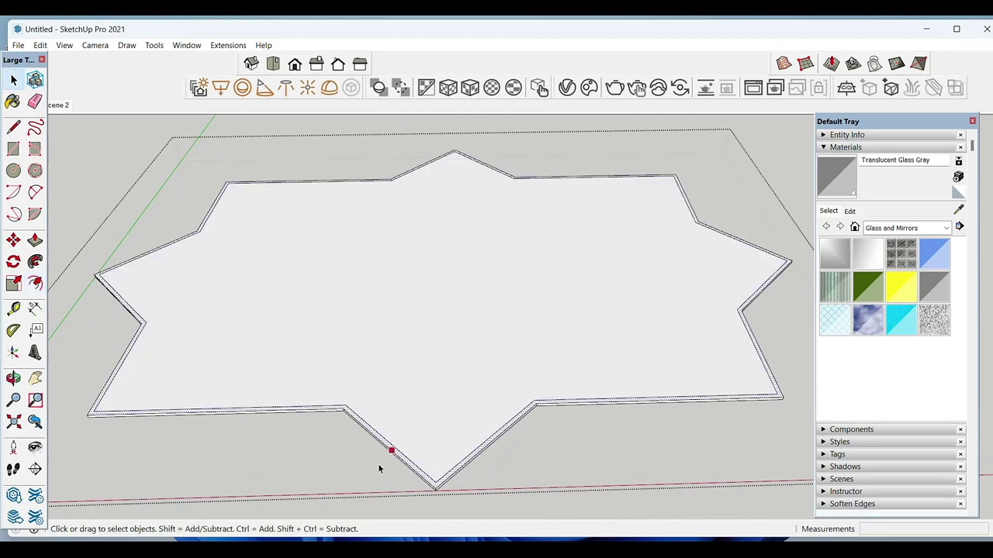
{"action": "scroll", "coordinate": [430, 484], "scroll_direction": "up", "scroll_amount": 3}
Step: Push/Pull the outer band upward into parapet walls
{"action": "key", "text": "p"}
{"action": "double_click", "coordinate": [428, 489]}
{"action": "scroll", "coordinate": [428, 481], "scroll_direction": "down", "scroll_amount": 5}
{"action": "key", "text": "space"}
Step: Show the rest of the model again in Model Info's component settings
{"action": "left_click", "coordinate": [186, 45]}
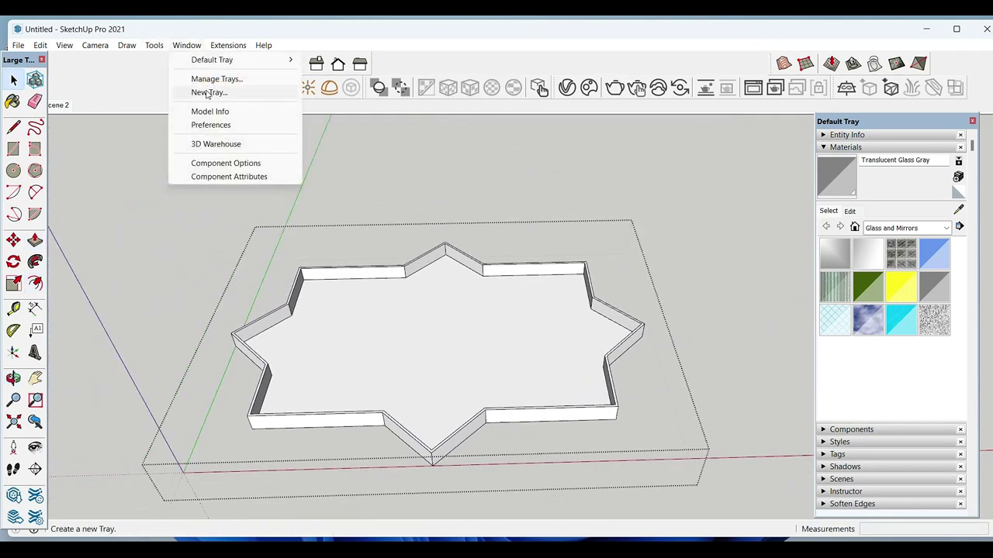
{"action": "left_click", "coordinate": [208, 108]}
{"action": "left_click", "coordinate": [300, 182]}
{"action": "left_click", "coordinate": [376, 91]}
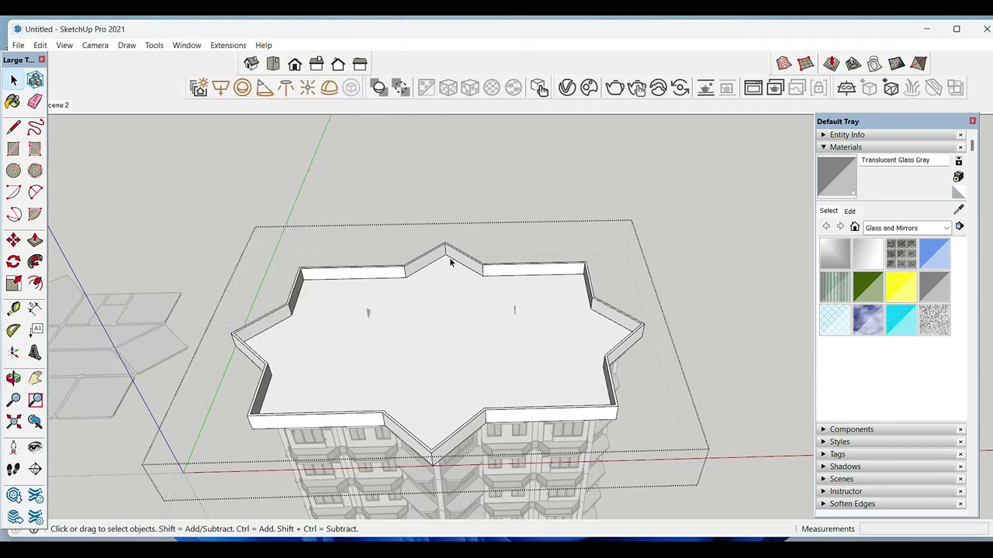
Step: Push/Pull the walls around the rooftop stair opening upward
{"action": "middle_click_drag", "start_coordinate": [455, 259], "coordinate": [521, 288]}
{"action": "scroll", "coordinate": [288, 350], "scroll_direction": "up", "scroll_amount": 4}
{"action": "scroll", "coordinate": [358, 359], "scroll_direction": "up", "scroll_amount": 2}
{"action": "scroll", "coordinate": [352, 372], "scroll_direction": "up", "scroll_amount": 3}
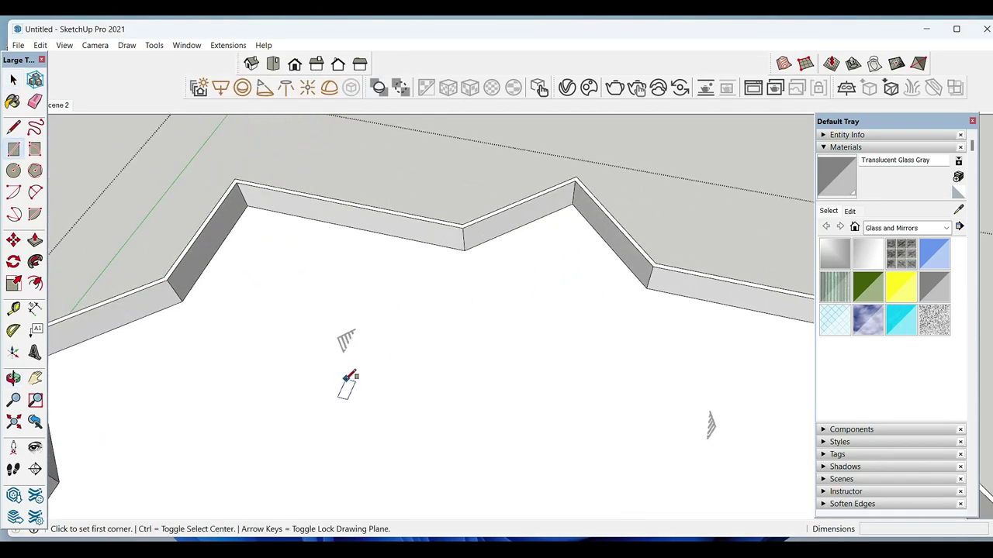
{"action": "scroll", "coordinate": [372, 349], "scroll_direction": "up", "scroll_amount": 3}
{"action": "key", "text": "p"}
{"action": "scroll", "coordinate": [344, 286], "scroll_direction": "up", "scroll_amount": 2}
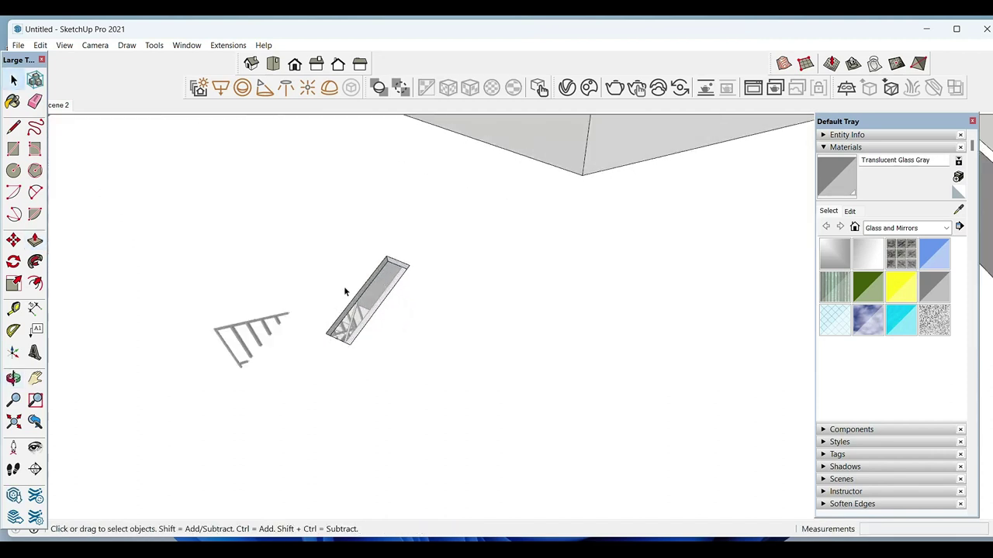
{"action": "scroll", "coordinate": [349, 295], "scroll_direction": "up", "scroll_amount": 2}
{"action": "scroll", "coordinate": [364, 304], "scroll_direction": "up", "scroll_amount": 3}
{"action": "left_click", "coordinate": [365, 308]}
{"action": "middle_click_drag", "start_coordinate": [364, 309], "coordinate": [616, 313]}
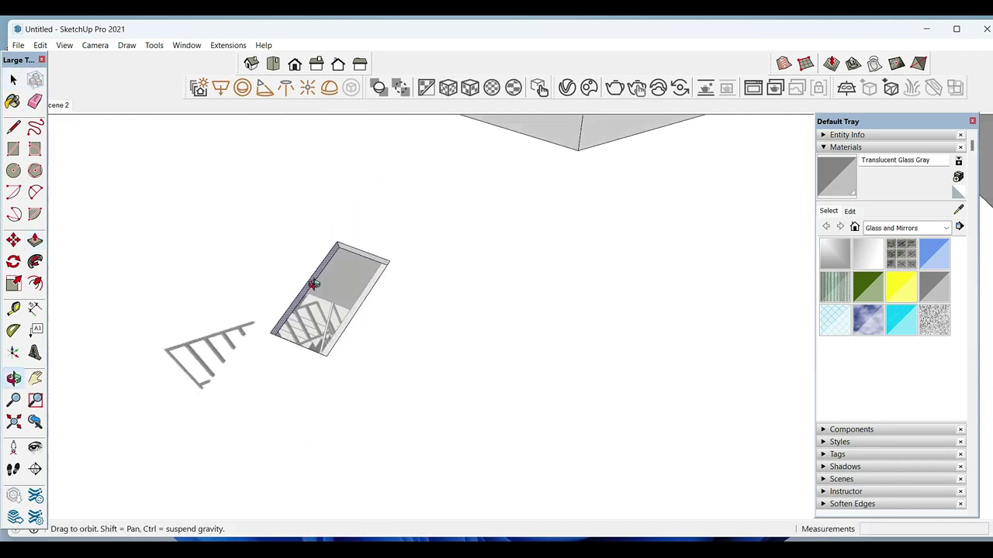
{"action": "scroll", "coordinate": [543, 295], "scroll_direction": "up", "scroll_amount": 3}
{"action": "key", "text": "space"}
{"action": "key", "text": "p"}
{"action": "left_click", "coordinate": [508, 262]}
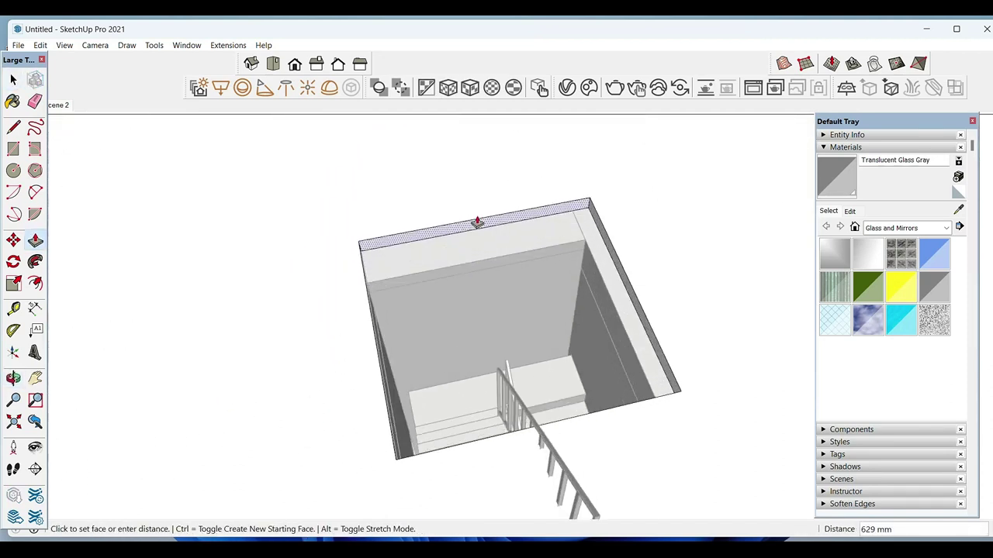
{"action": "scroll", "coordinate": [436, 271], "scroll_direction": "up", "scroll_amount": 2}
{"action": "scroll", "coordinate": [408, 279], "scroll_direction": "down", "scroll_amount": 3}
{"action": "mouse_move", "coordinate": [408, 279]}
{"action": "middle_mouse_down"}
{"action": "mouse_move", "coordinate": [543, 231]}
{"action": "mouse_move", "coordinate": [631, 306]}
{"action": "mouse_move", "coordinate": [603, 314]}
{"action": "mouse_move", "coordinate": [678, 311]}
{"action": "mouse_move", "coordinate": [536, 284]}
{"action": "middle_mouse_up"}
{"action": "scroll", "coordinate": [542, 231], "scroll_direction": "up", "scroll_amount": 3}
{"action": "key", "text": "space"}
Step: Move-copy the translucent glass panel across to the stair opening
{"action": "scroll", "coordinate": [595, 340], "scroll_direction": "up", "scroll_amount": 2}
{"action": "scroll", "coordinate": [596, 340], "scroll_direction": "down", "scroll_amount": 3}
{"action": "scroll", "coordinate": [553, 308], "scroll_direction": "up", "scroll_amount": 4}
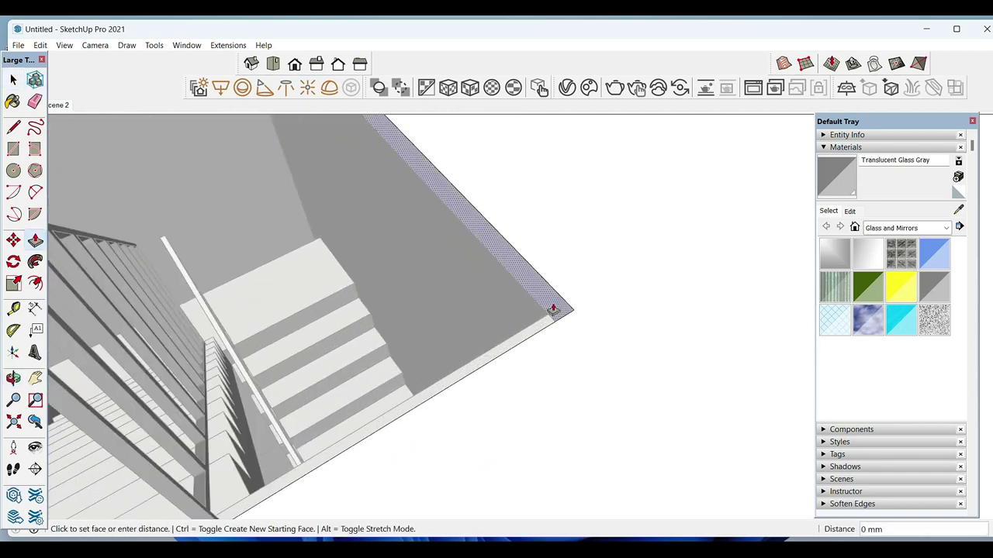
{"action": "scroll", "coordinate": [553, 308], "scroll_direction": "down", "scroll_amount": 2}
{"action": "scroll", "coordinate": [535, 314], "scroll_direction": "down", "scroll_amount": 2}
{"action": "scroll", "coordinate": [499, 328], "scroll_direction": "down", "scroll_amount": 3}
{"action": "middle_click_drag", "start_coordinate": [499, 328], "coordinate": [362, 351]}
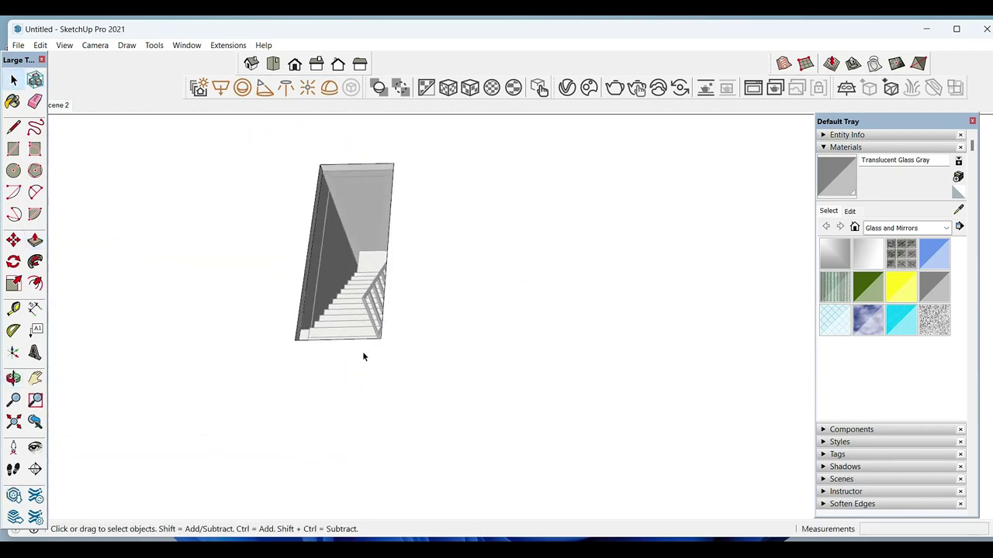
{"action": "scroll", "coordinate": [366, 260], "scroll_direction": "down", "scroll_amount": 2}
{"action": "middle_click_drag", "start_coordinate": [367, 260], "coordinate": [360, 233]}
{"action": "scroll", "coordinate": [359, 220], "scroll_direction": "up", "scroll_amount": 2}
{"action": "left_click", "coordinate": [359, 218]}
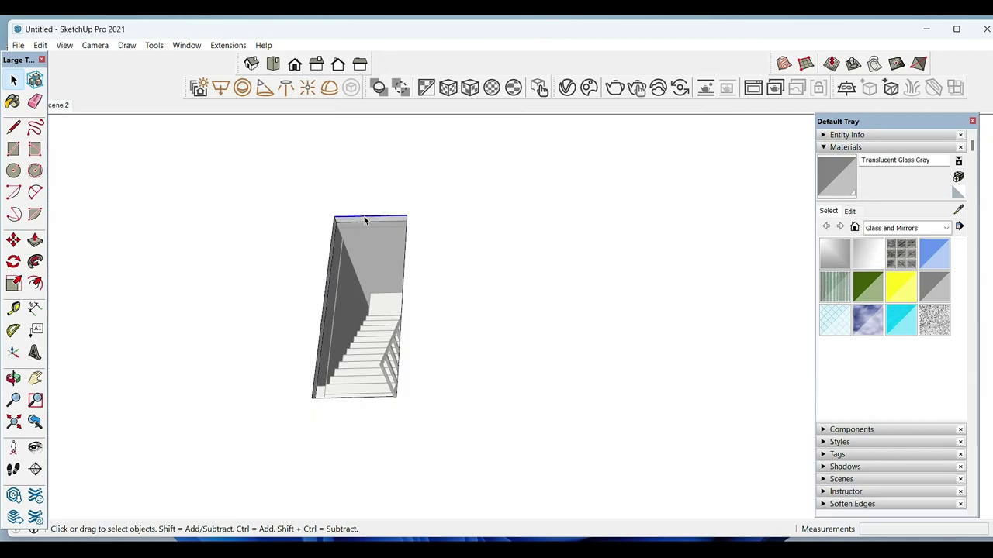
{"action": "scroll", "coordinate": [341, 396], "scroll_direction": "up", "scroll_amount": 1}
{"action": "left_click", "coordinate": [320, 400], "text": "ctrl"}
{"action": "key", "text": "m"}
{"action": "left_click", "coordinate": [307, 400], "text": "ctrl"}
{"action": "scroll", "coordinate": [421, 399], "scroll_direction": "down", "scroll_amount": 3}
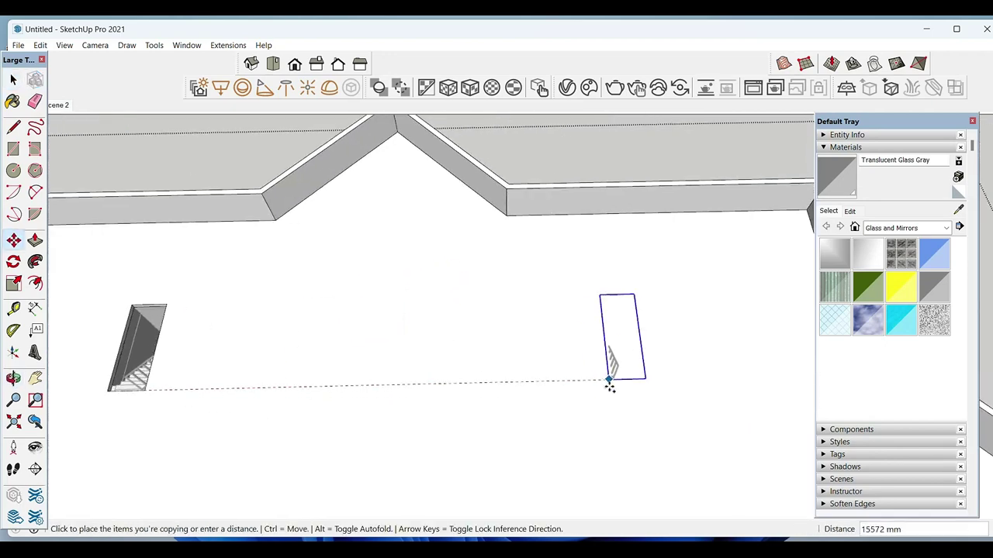
{"action": "scroll", "coordinate": [514, 372], "scroll_direction": "up", "scroll_amount": 2}
{"action": "scroll", "coordinate": [528, 365], "scroll_direction": "up", "scroll_amount": 2}
{"action": "left_click", "coordinate": [521, 363]}
{"action": "key", "text": "space"}
Step: Reposition the copied panel by its corner so it sits over the opening
{"action": "scroll", "coordinate": [446, 205], "scroll_direction": "down", "scroll_amount": 2}
{"action": "scroll", "coordinate": [448, 213], "scroll_direction": "down", "scroll_amount": 1}
{"action": "scroll", "coordinate": [435, 194], "scroll_direction": "down", "scroll_amount": 2}
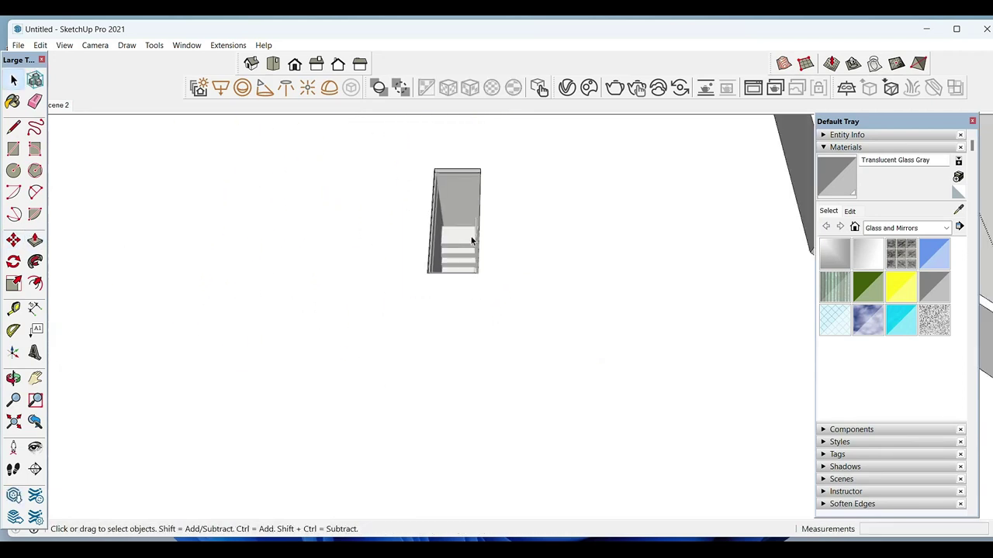
{"action": "key", "text": "m"}
{"action": "scroll", "coordinate": [434, 287], "scroll_direction": "up", "scroll_amount": 3}
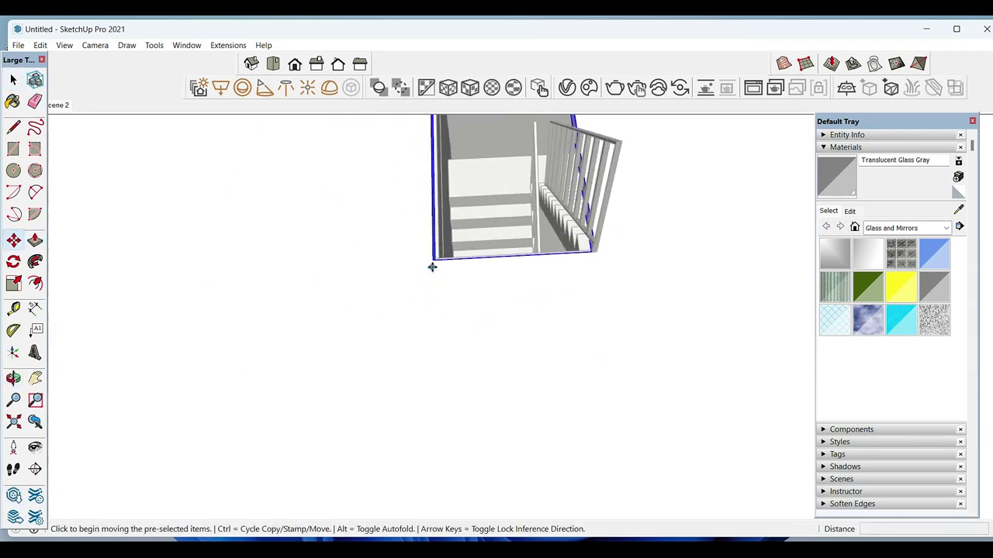
{"action": "scroll", "coordinate": [431, 269], "scroll_direction": "up", "scroll_amount": 3}
{"action": "left_click", "coordinate": [439, 259]}
{"action": "scroll", "coordinate": [414, 277], "scroll_direction": "up", "scroll_amount": 2}
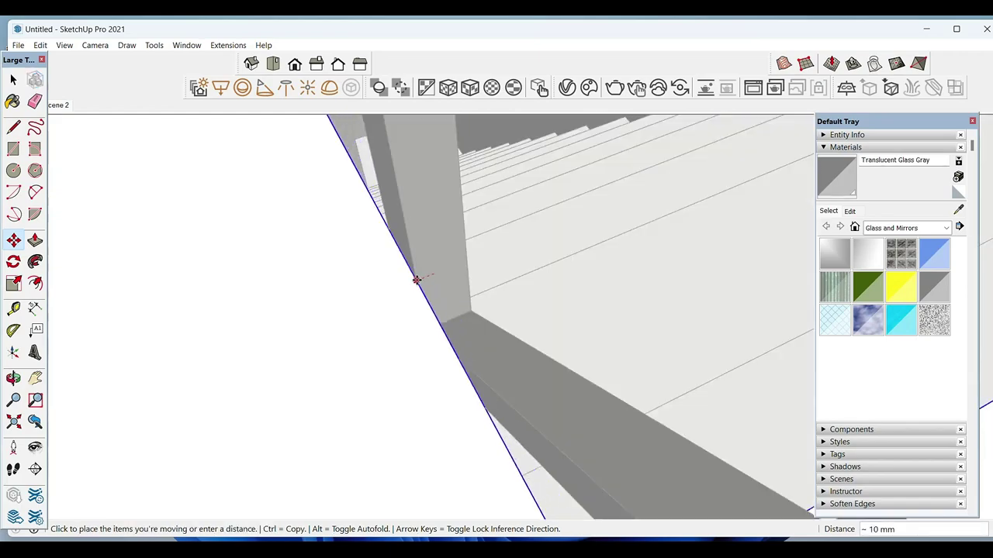
{"action": "left_click", "coordinate": [415, 277]}
{"action": "key", "text": "space"}
{"action": "scroll", "coordinate": [499, 362], "scroll_direction": "down", "scroll_amount": 5}
Step: Delete the stray floating star-shaped slab above the tower
{"action": "mouse_move", "coordinate": [499, 362]}
{"action": "middle_mouse_down"}
{"action": "mouse_move", "coordinate": [481, 334]}
{"action": "mouse_move", "coordinate": [470, 359]}
{"action": "mouse_move", "coordinate": [404, 373]}
{"action": "mouse_move", "coordinate": [349, 411]}
{"action": "mouse_move", "coordinate": [308, 461]}
{"action": "mouse_move", "coordinate": [368, 188]}
{"action": "middle_mouse_up"}
{"action": "scroll", "coordinate": [481, 334], "scroll_direction": "up", "scroll_amount": 2}
{"action": "left_click", "coordinate": [368, 188]}
{"action": "scroll", "coordinate": [368, 188], "scroll_direction": "up", "scroll_amount": 2}
{"action": "left_click", "coordinate": [343, 195]}
{"action": "key", "text": "Delete"}
Step: Hide the roof slab group
{"action": "mouse_move", "coordinate": [343, 195]}
{"action": "middle_mouse_down"}
{"action": "mouse_move", "coordinate": [651, 208]}
{"action": "mouse_move", "coordinate": [543, 233]}
{"action": "middle_mouse_up"}
{"action": "scroll", "coordinate": [465, 272], "scroll_direction": "up", "scroll_amount": 3}
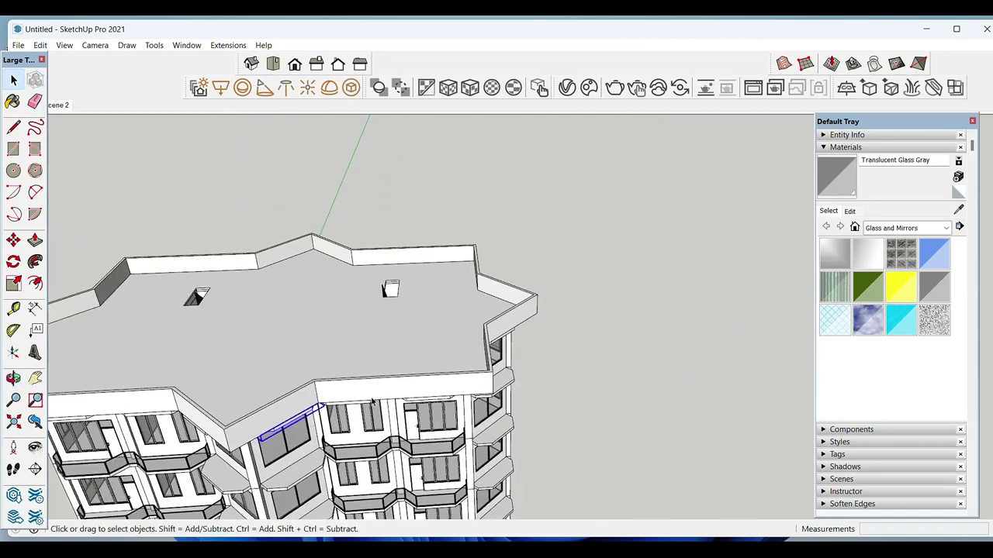
{"action": "left_click", "coordinate": [388, 317]}
{"action": "right_click", "coordinate": [388, 316]}
{"action": "left_click", "coordinate": [424, 134]}
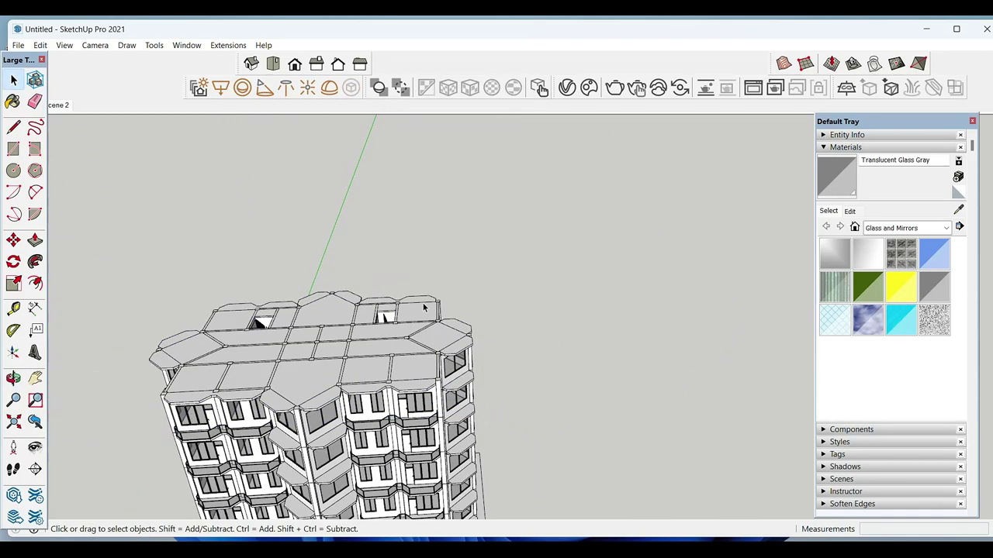
Step: Place an eye-level camera at 2200 mm height facing the tower
{"action": "scroll", "coordinate": [533, 292], "scroll_direction": "down", "scroll_amount": 3}
{"action": "middle_click_drag", "start_coordinate": [533, 292], "coordinate": [721, 361]}
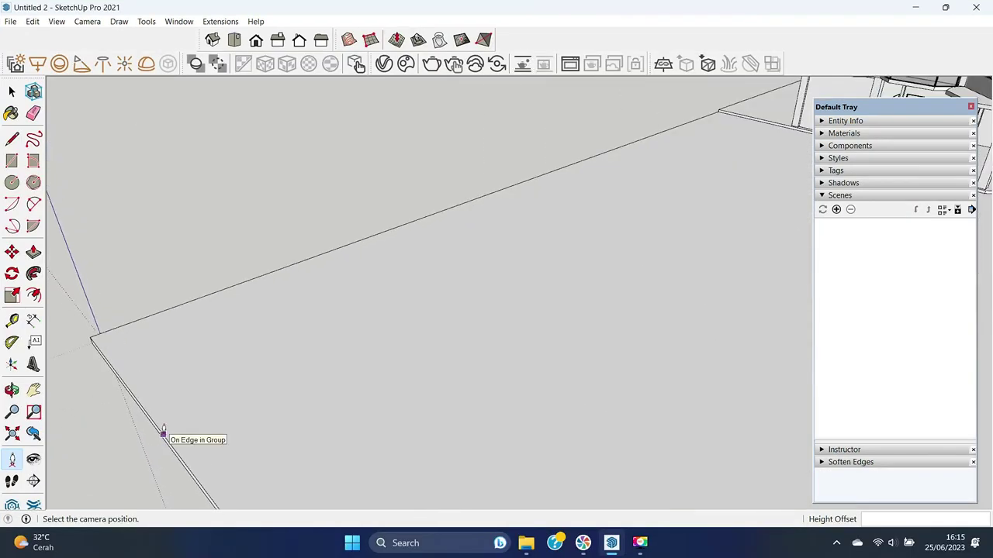
{"action": "left_click", "coordinate": [162, 432]}
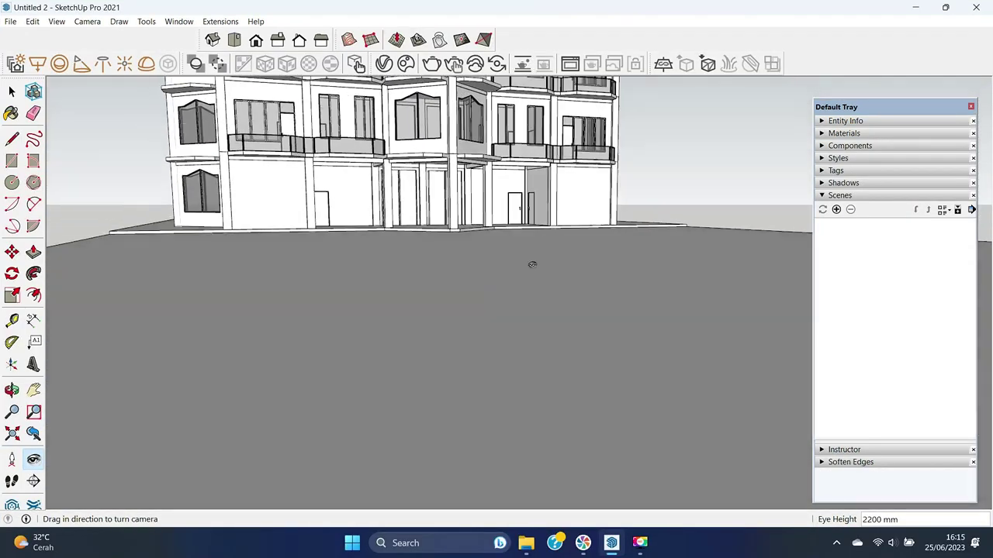
Step: Save the view as Scene 1 and set a custom 1778 × 1500 V-Ray render output size
{"action": "left_click", "coordinate": [836, 210]}
{"action": "left_click", "coordinate": [879, 362]}
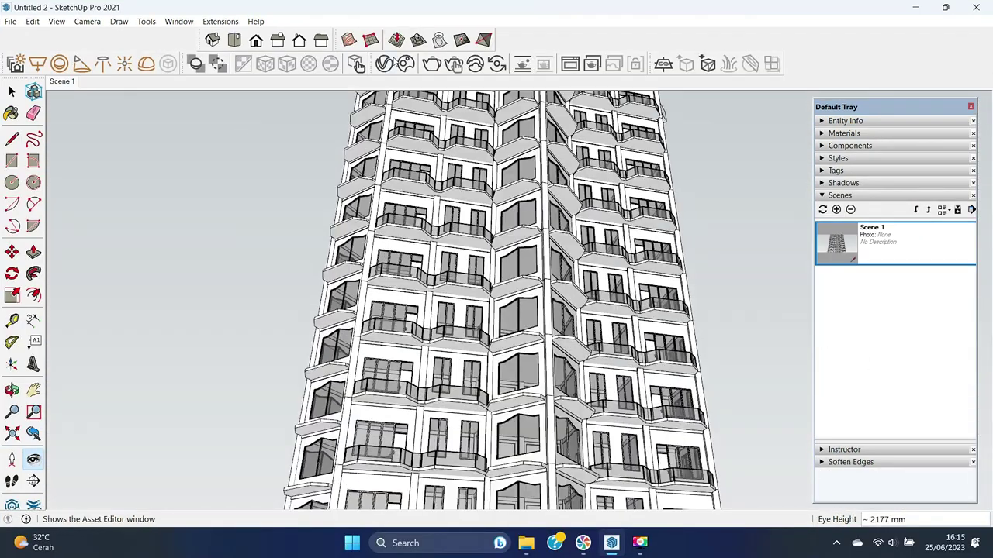
{"action": "left_click", "coordinate": [384, 63]}
{"action": "left_click", "coordinate": [530, 76]}
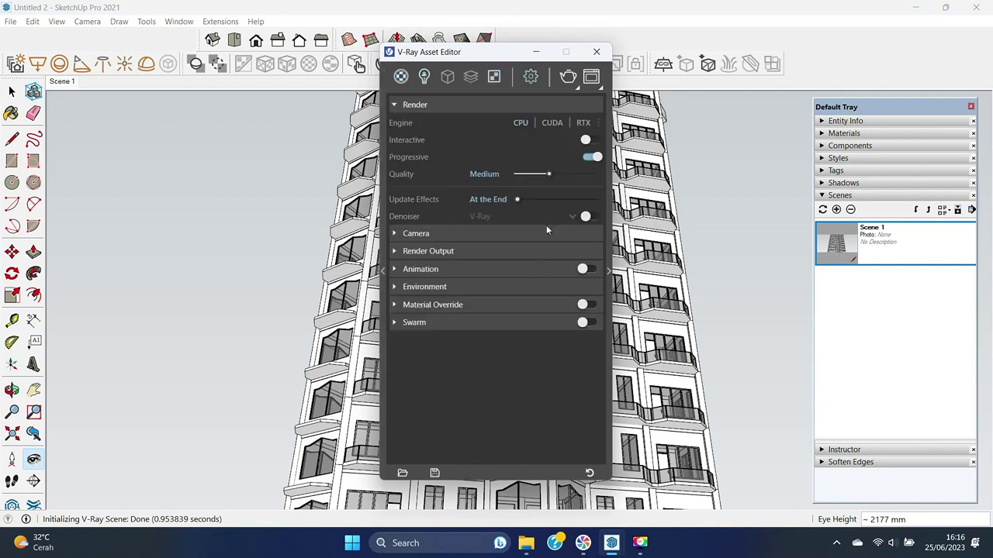
{"action": "left_click", "coordinate": [415, 104]}
{"action": "left_click", "coordinate": [444, 140]}
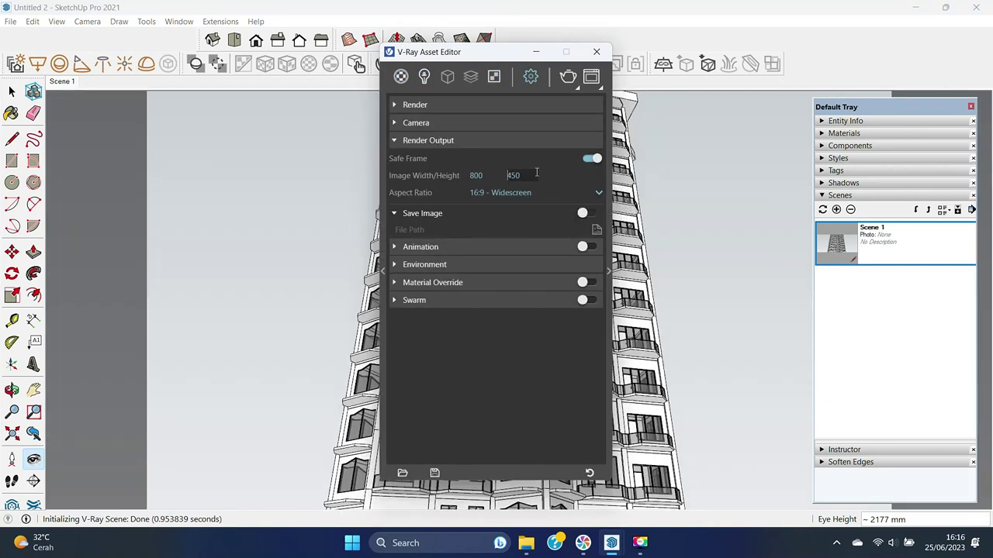
{"action": "type", "text": "1450"}
{"action": "left_click", "coordinate": [535, 192]}
{"action": "left_click", "coordinate": [494, 313]}
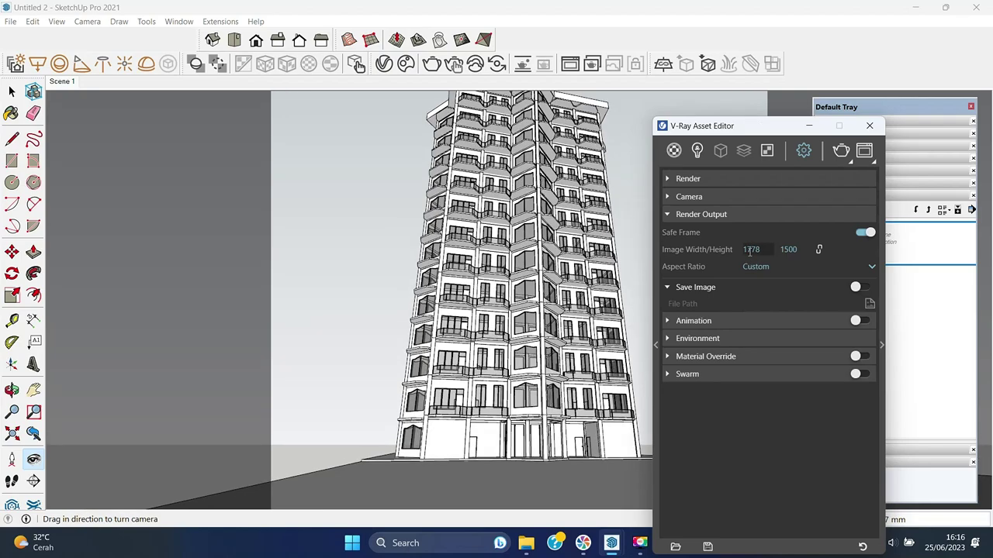
{"action": "mouse_move", "coordinate": [543, 256]}
{"action": "left_mouse_down"}
{"action": "mouse_move", "coordinate": [531, 284]}
{"action": "mouse_move", "coordinate": [504, 283]}
{"action": "left_mouse_up"}
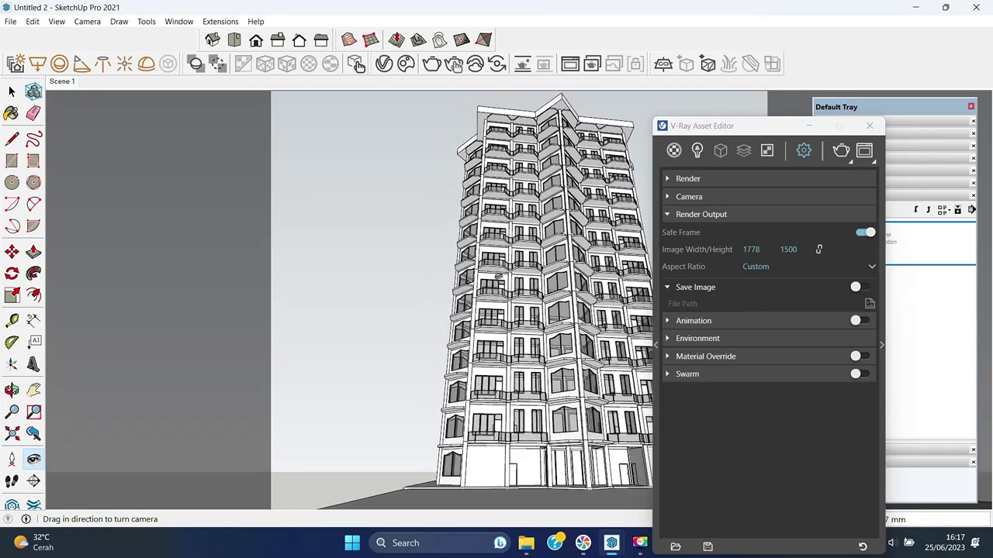
Step: Update Scene 1 to the reframed tower view
{"action": "left_click", "coordinate": [701, 214]}
{"action": "left_click_drag", "start_coordinate": [729, 127], "coordinate": [741, 194]}
{"action": "right_click", "coordinate": [70, 86]}
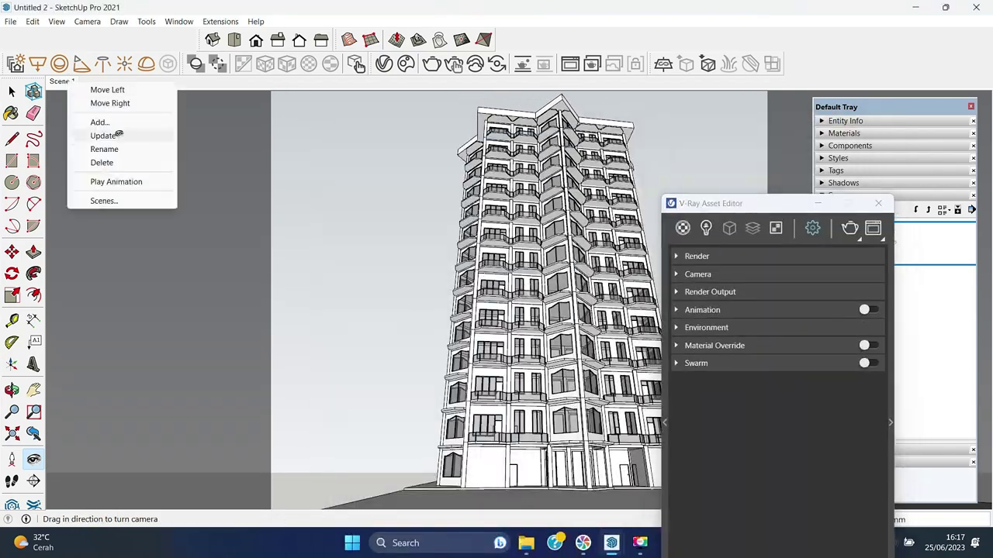
{"action": "left_click", "coordinate": [101, 199]}
Step: Paint the large ground face with the Tile Grey material
{"action": "left_click", "coordinate": [490, 415]}
{"action": "key", "text": "b"}
{"action": "left_click", "coordinate": [490, 415]}
{"action": "middle_click_drag", "start_coordinate": [491, 415], "coordinate": [581, 381]}
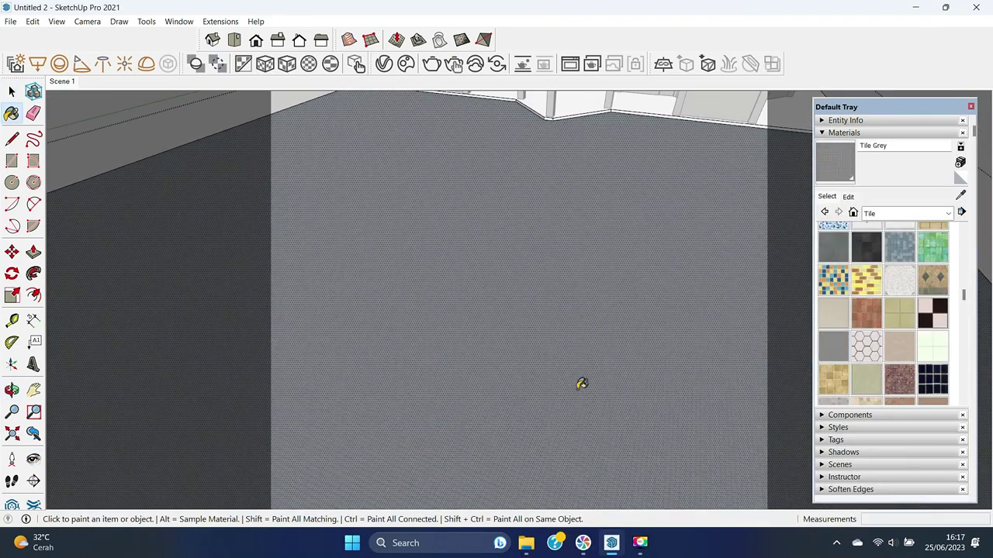
Step: Rename the Tile Grey ground material to Lantai Facade
{"action": "left_click", "coordinate": [848, 196]}
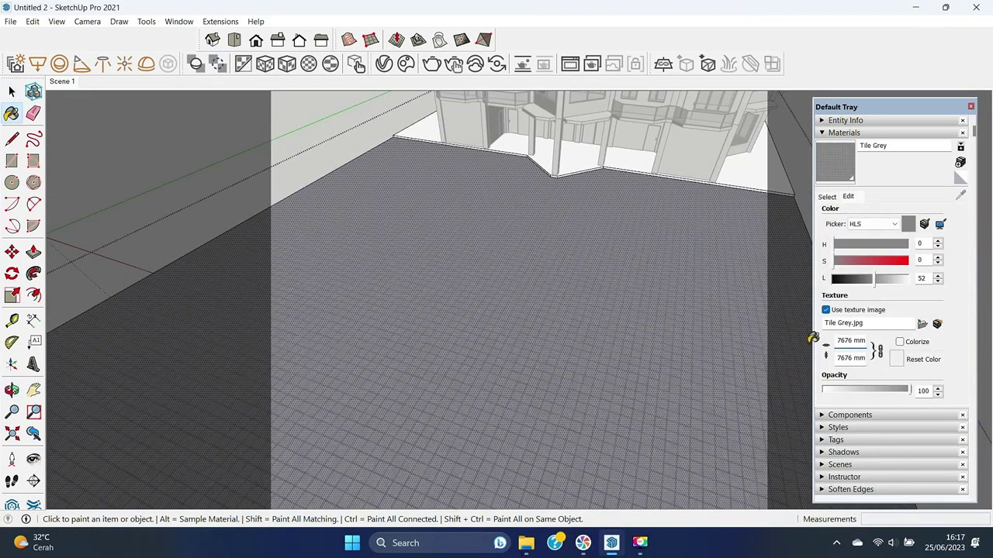
{"action": "middle_click_drag", "start_coordinate": [682, 329], "coordinate": [598, 333]}
{"action": "right_click", "coordinate": [466, 349]}
{"action": "left_click", "coordinate": [581, 428]}
{"action": "type", "text": "Lantai Facade"}
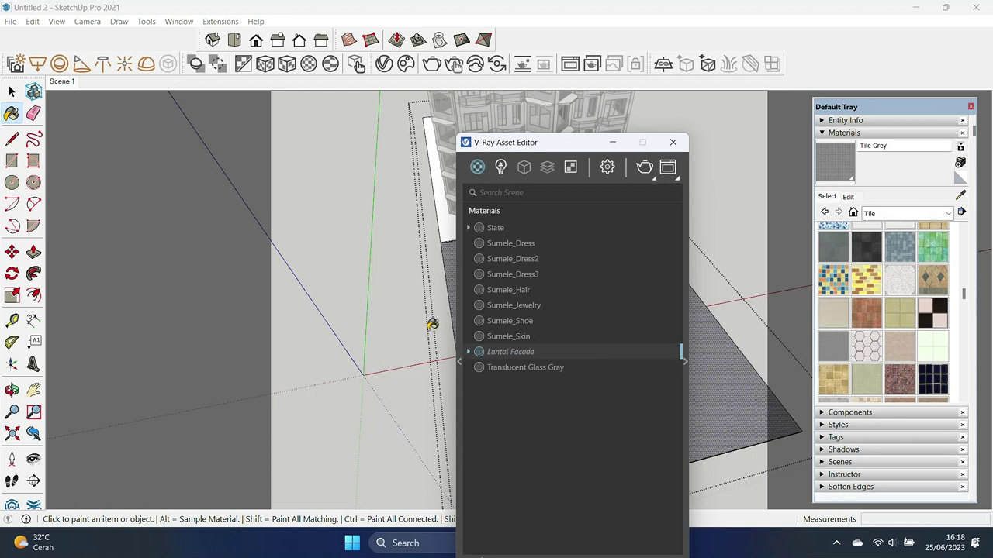
{"action": "key", "text": "Return"}
Step: Paste a bump map into the Lantai Facade material's Bump settings
{"action": "left_click", "coordinate": [685, 361]}
{"action": "left_click_drag", "start_coordinate": [555, 147], "coordinate": [392, 83]}
{"action": "left_click", "coordinate": [718, 329]}
{"action": "left_click", "coordinate": [744, 458]}
{"action": "scroll", "coordinate": [779, 427], "scroll_direction": "down", "scroll_amount": 1}
{"action": "right_click", "coordinate": [768, 431]}
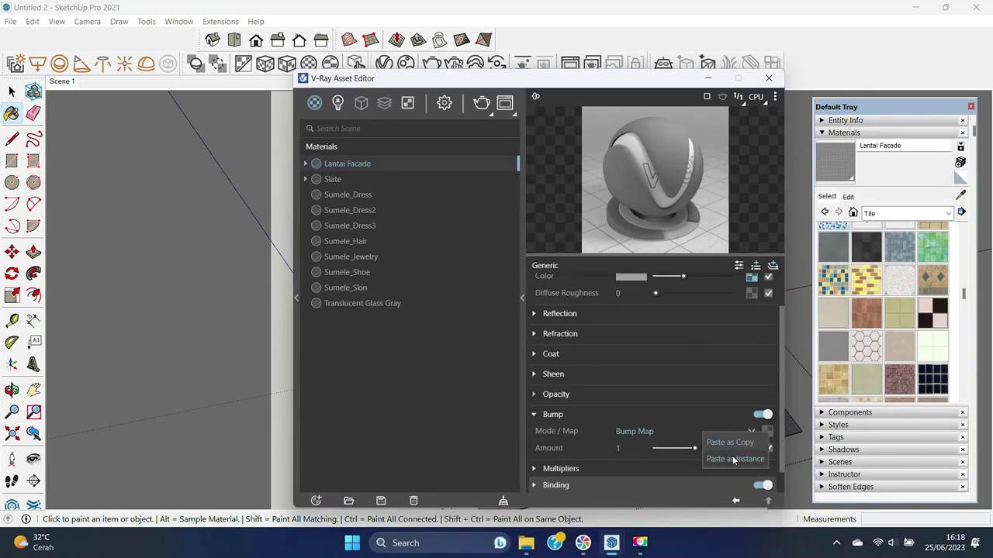
{"action": "scroll", "coordinate": [778, 373], "scroll_direction": "up", "scroll_amount": 2}
Step: Add a Speckle texture with adjusted size to reflection glossiness, then close the editor
{"action": "left_click", "coordinate": [659, 357]}
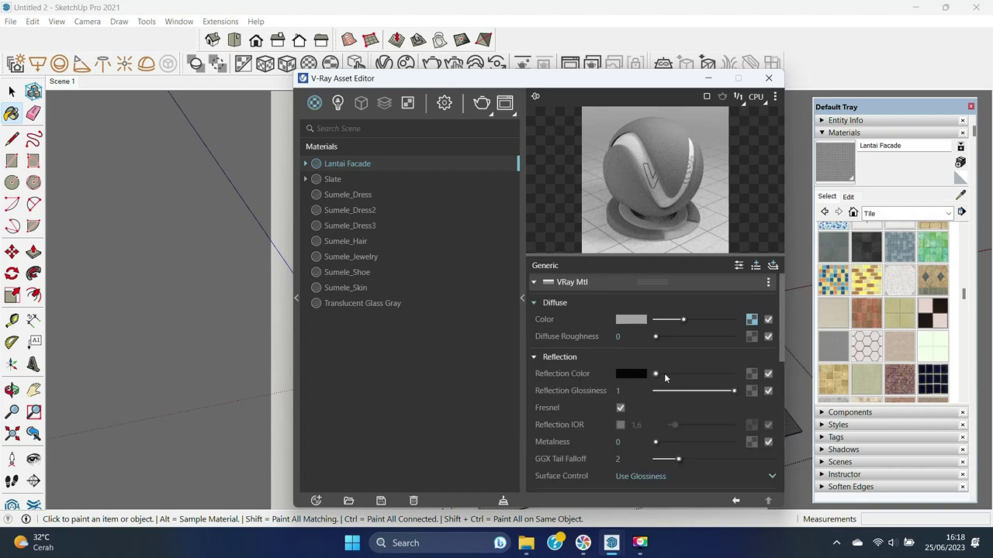
{"action": "left_click", "coordinate": [748, 392]}
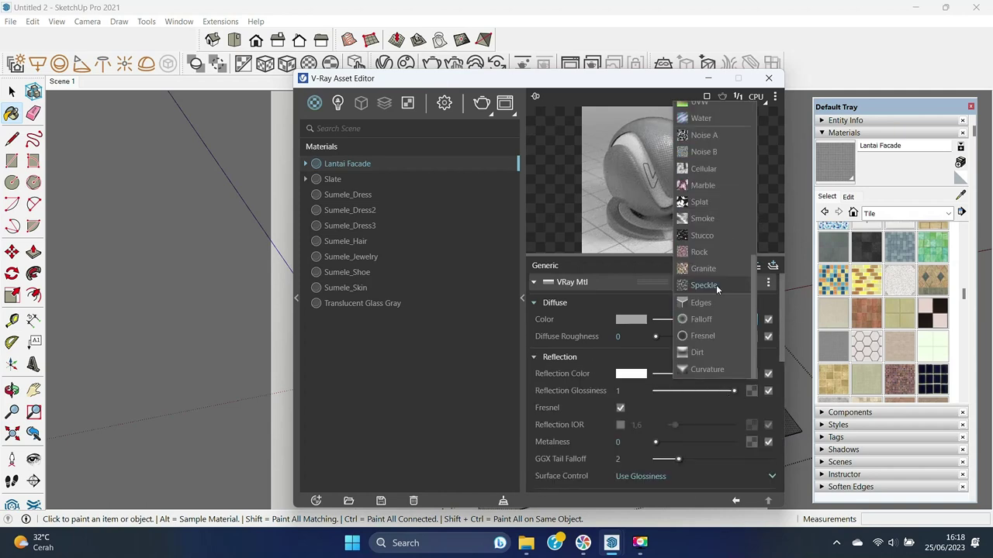
{"action": "left_click", "coordinate": [716, 284]}
{"action": "left_click_drag", "start_coordinate": [686, 334], "coordinate": [698, 335]}
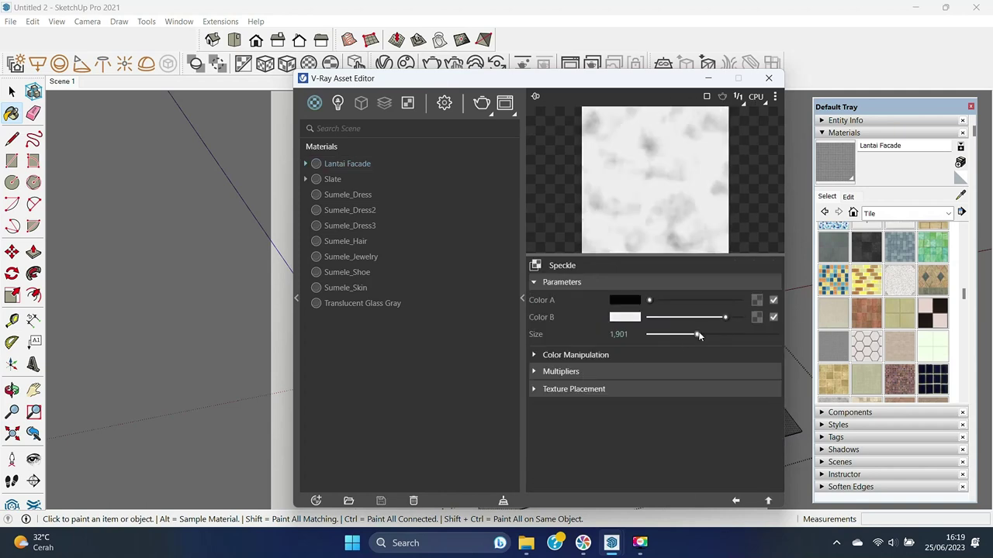
{"action": "left_click", "coordinate": [735, 502]}
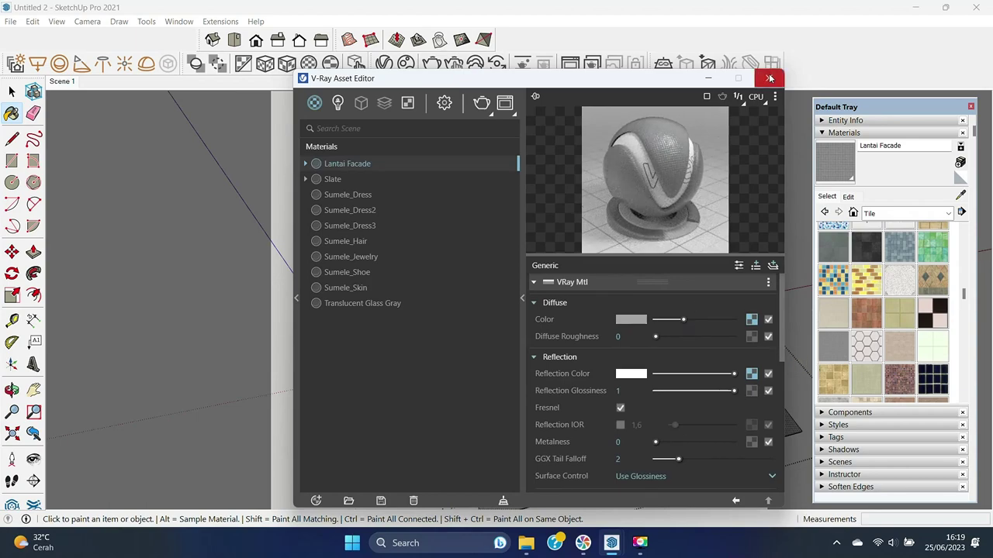
{"action": "left_click", "coordinate": [769, 77]}
{"action": "key", "text": "space"}
{"action": "scroll", "coordinate": [661, 449], "scroll_direction": "down", "scroll_amount": 5}
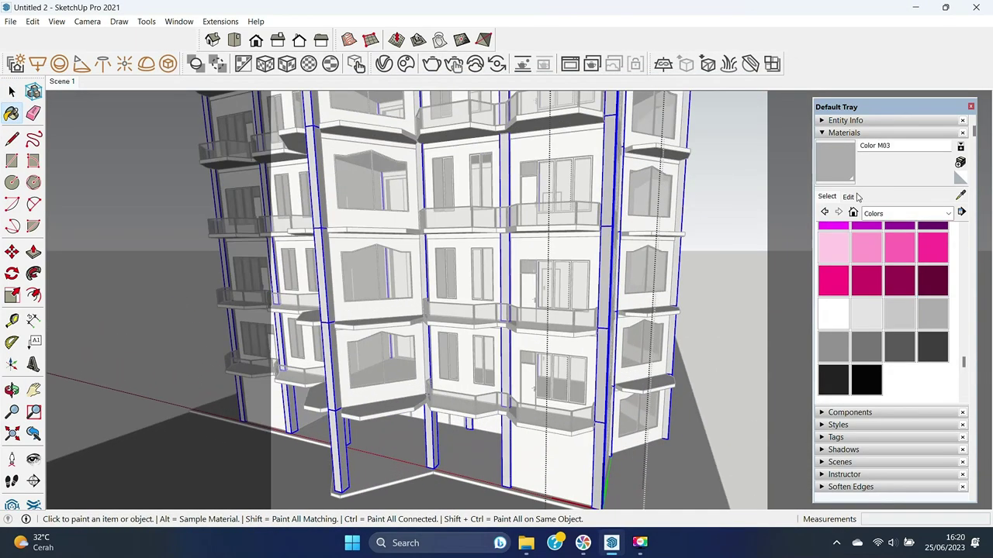
Step: Sample Color M03, rename it 1, and set its reflection colour to light grey
{"action": "left_click", "coordinate": [849, 197]}
{"action": "left_click", "coordinate": [970, 196]}
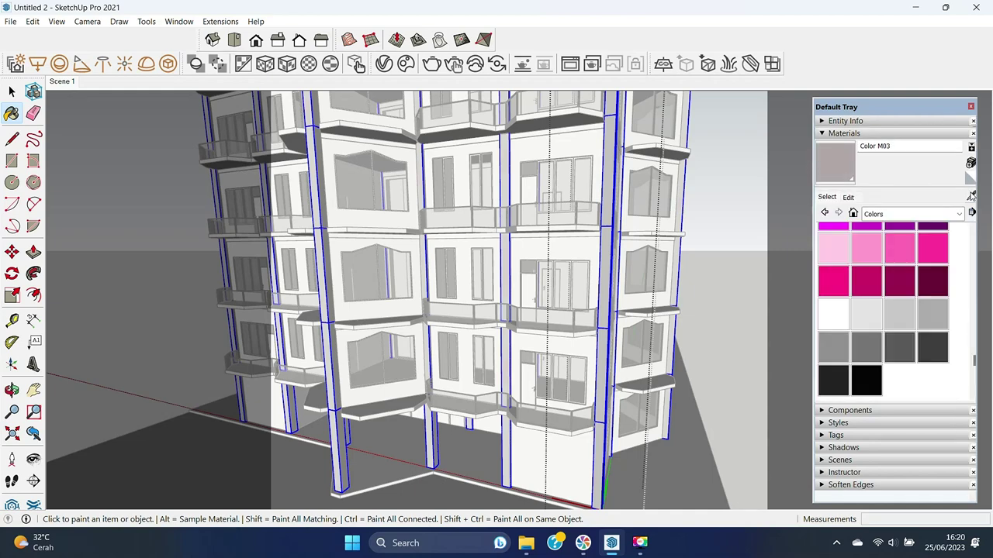
{"action": "left_click", "coordinate": [608, 273]}
{"action": "left_click", "coordinate": [384, 68]}
{"action": "double_click", "coordinate": [350, 163]}
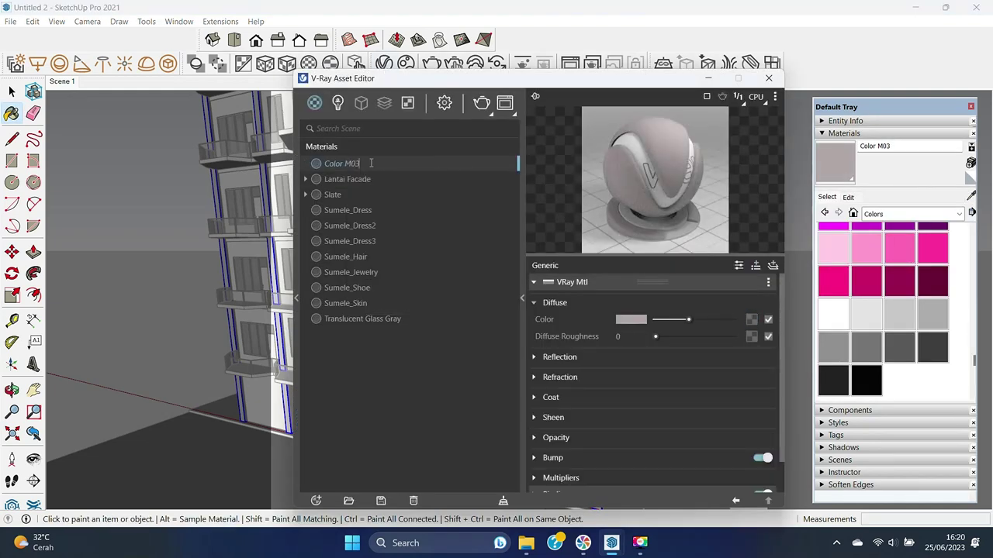
{"action": "left_click", "coordinate": [651, 357]}
{"action": "left_click", "coordinate": [714, 374]}
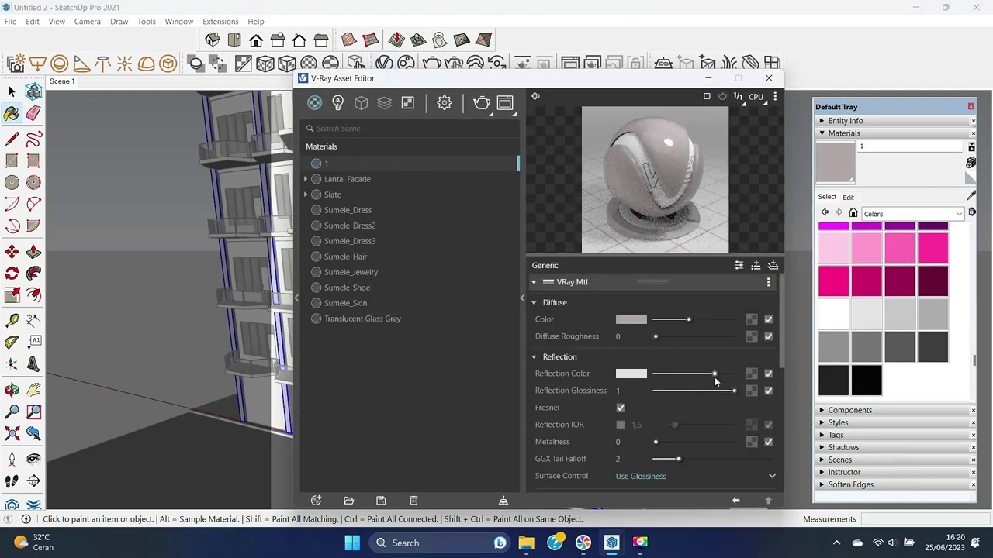
{"action": "left_click", "coordinate": [769, 79]}
Step: Paint the bay walls inside their groups with Color M01
{"action": "left_click", "coordinate": [10, 93]}
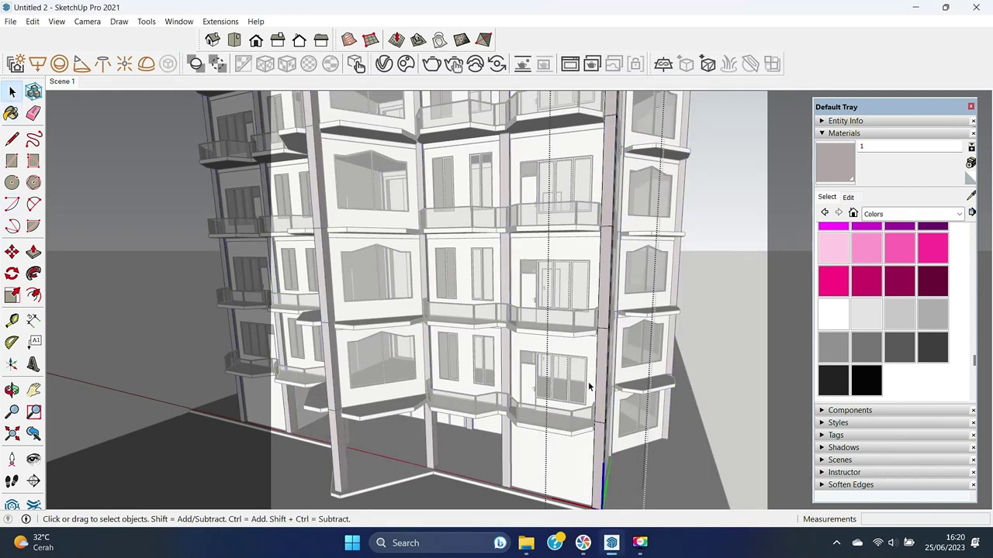
{"action": "left_click", "coordinate": [571, 466]}
{"action": "left_click", "coordinate": [866, 314]}
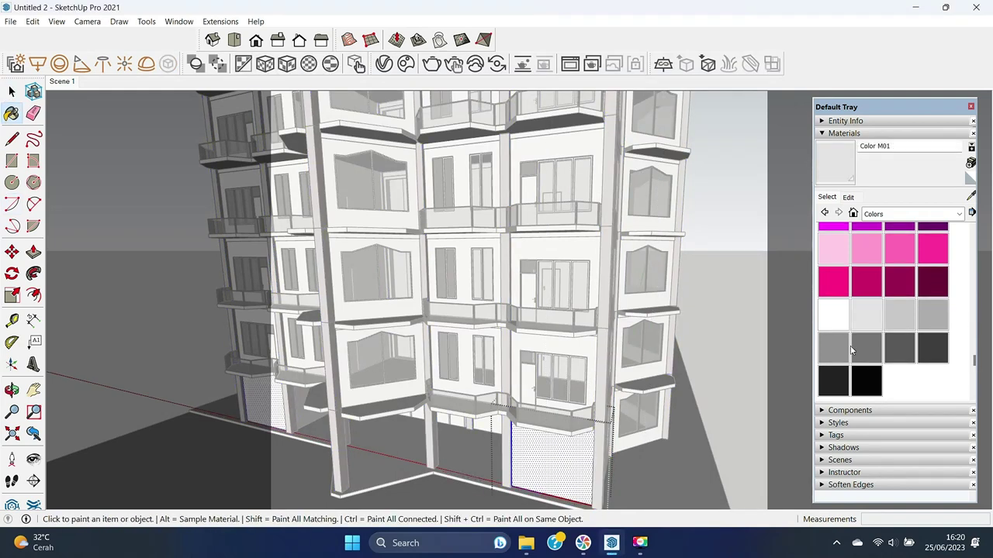
{"action": "left_click", "coordinate": [848, 197]}
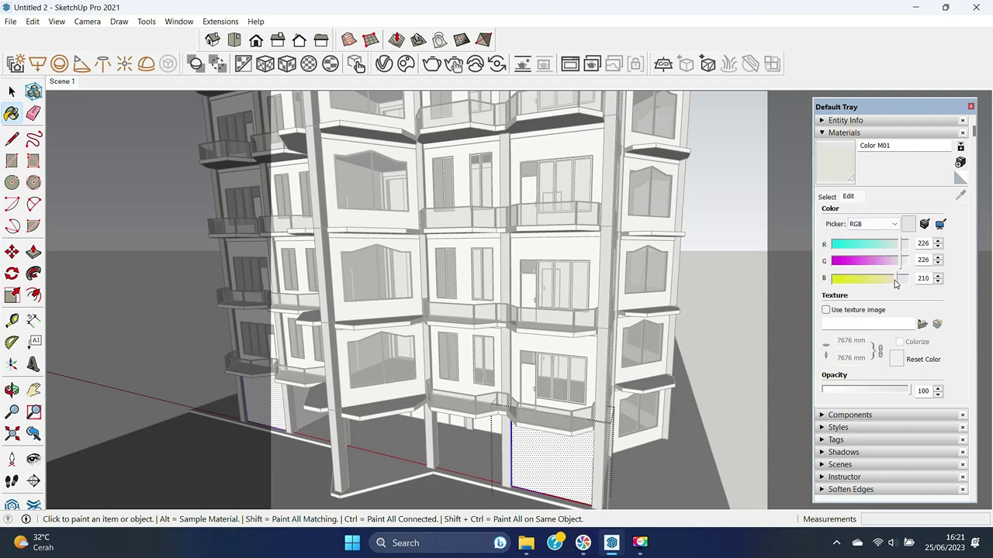
{"action": "key", "text": "space"}
{"action": "left_click", "coordinate": [744, 256]}
{"action": "double_click", "coordinate": [584, 347]}
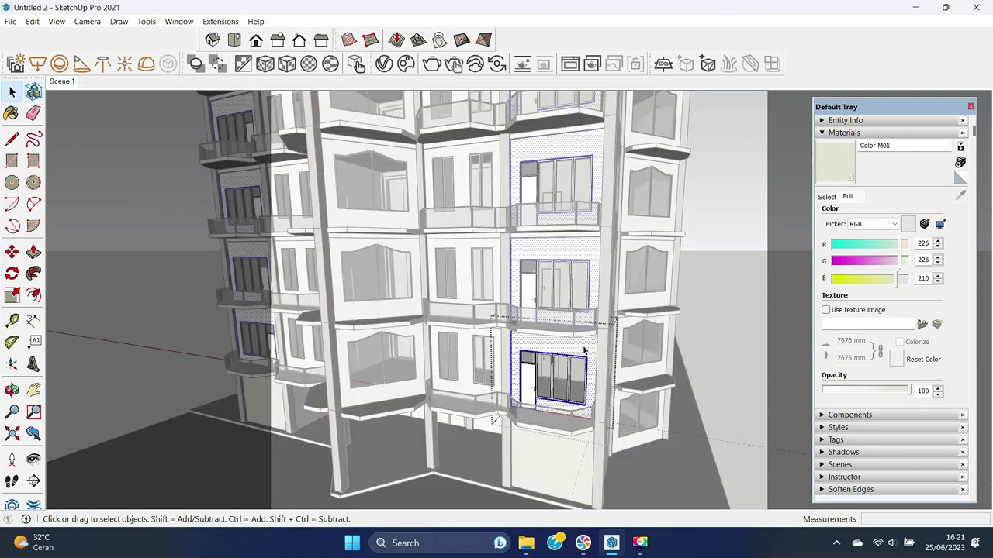
{"action": "left_click", "coordinate": [840, 171]}
{"action": "double_click", "coordinate": [444, 358]}
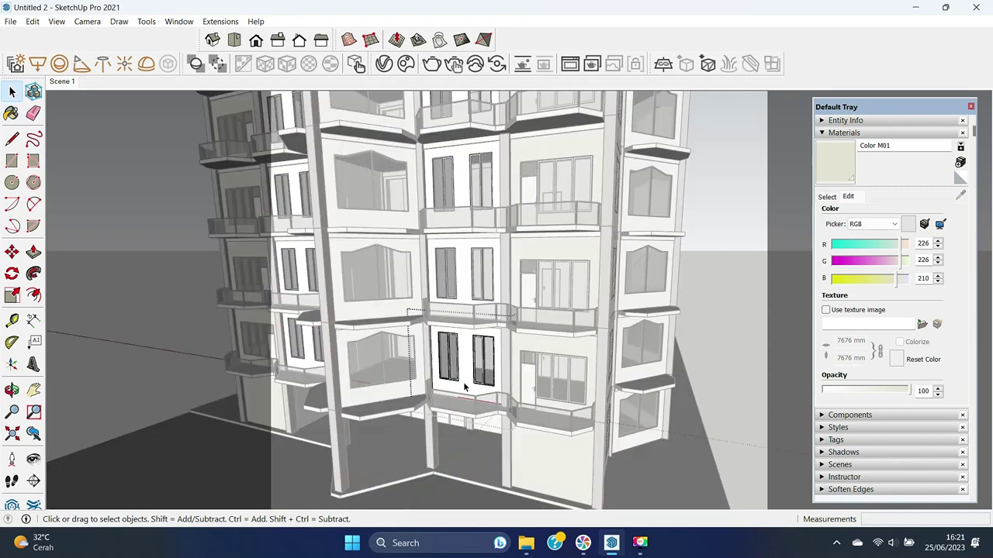
{"action": "key", "text": "b"}
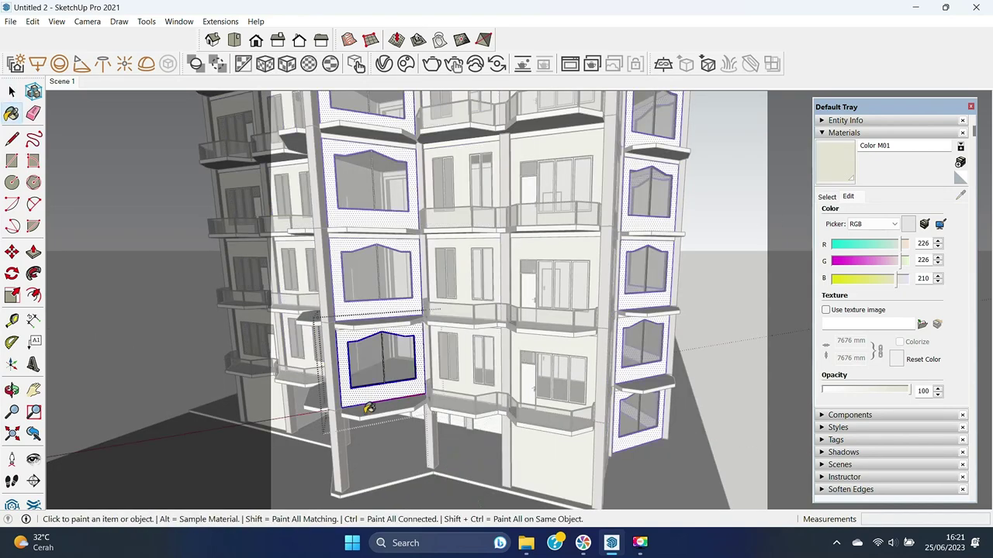
{"action": "key", "text": "Escape"}
Step: Rename Color M01 to 2 and give it a reflection
{"action": "right_click", "coordinate": [354, 180]}
{"action": "left_click", "coordinate": [387, 252]}
{"action": "left_click", "coordinate": [560, 356]}
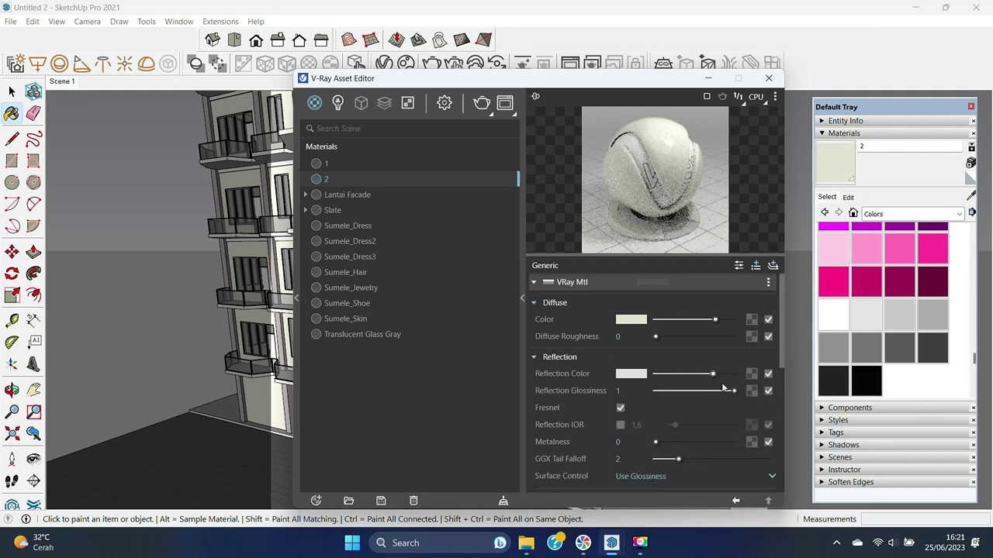
{"action": "left_click", "coordinate": [769, 77]}
Step: Paint the balcony undersides with material 1 and the ground floor with Carrera Marble
{"action": "key", "text": "space"}
{"action": "double_click", "coordinate": [433, 327]}
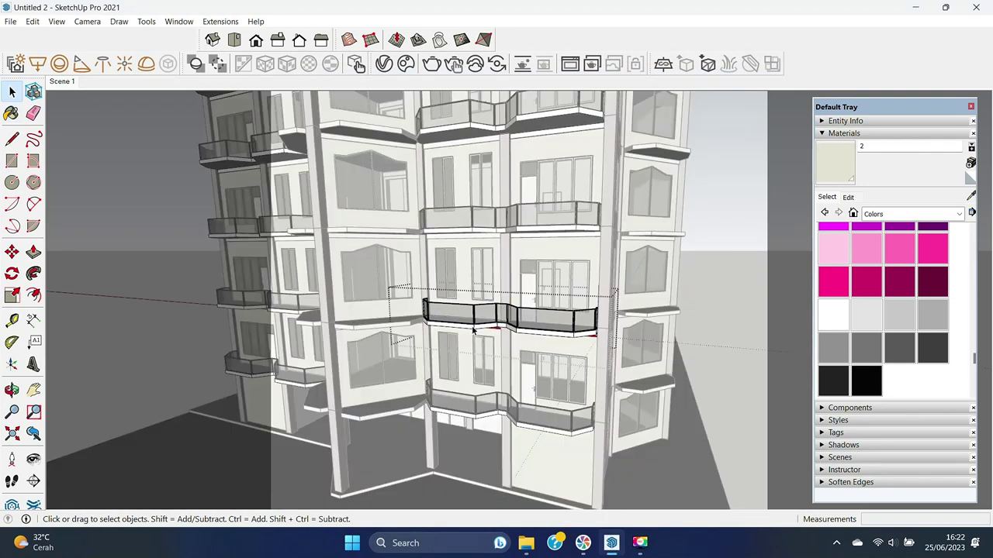
{"action": "key", "text": "ctrl+a"}
{"action": "key", "text": "b"}
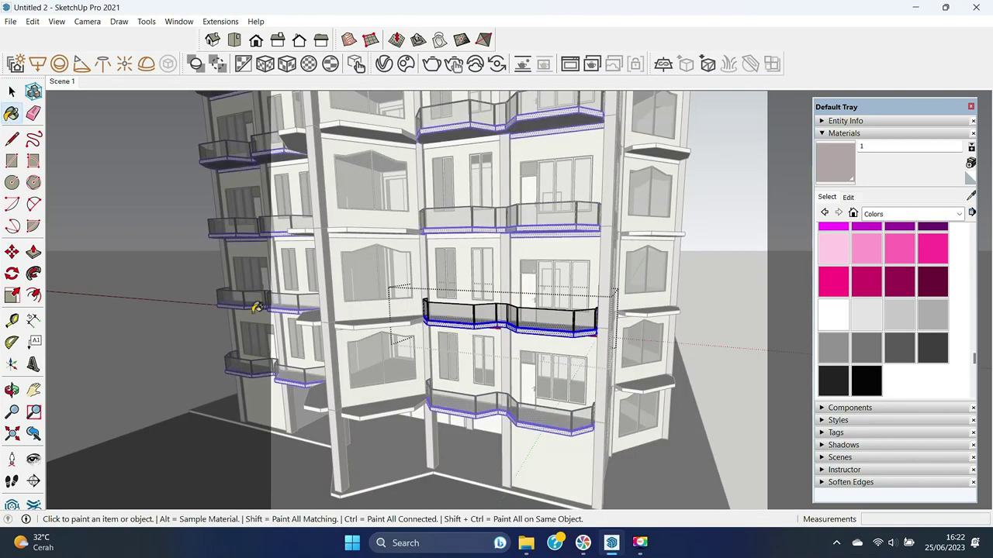
{"action": "double_click", "coordinate": [373, 332]}
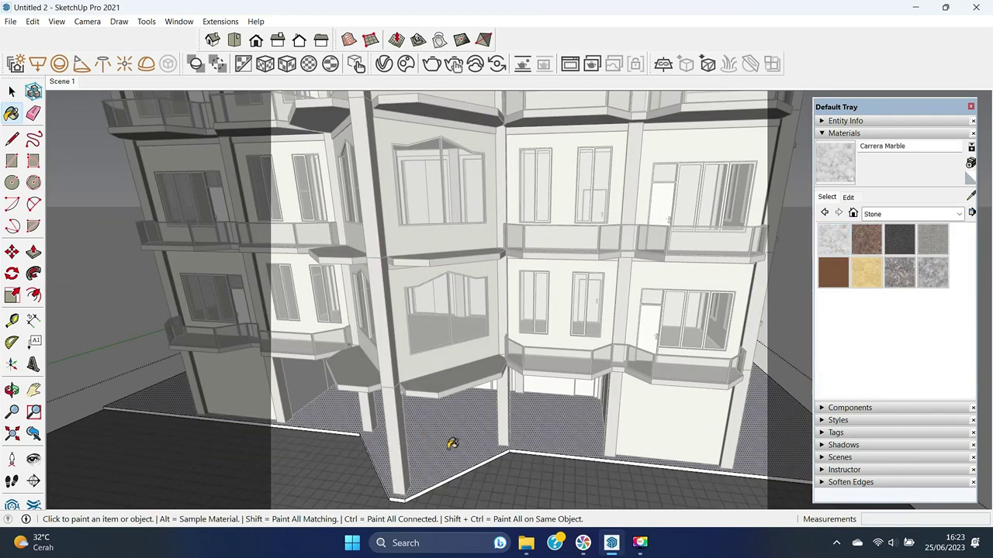
{"action": "left_click", "coordinate": [452, 444]}
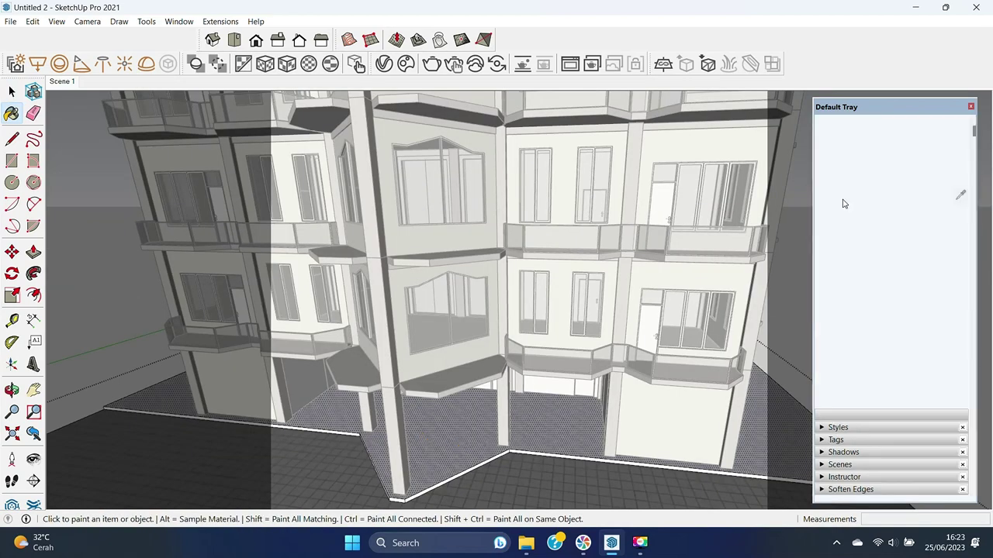
Step: Rename Translucent Glass Gray to 3 Glass and make its reflection colour white
{"action": "middle_click_drag", "start_coordinate": [452, 444], "coordinate": [587, 326]}
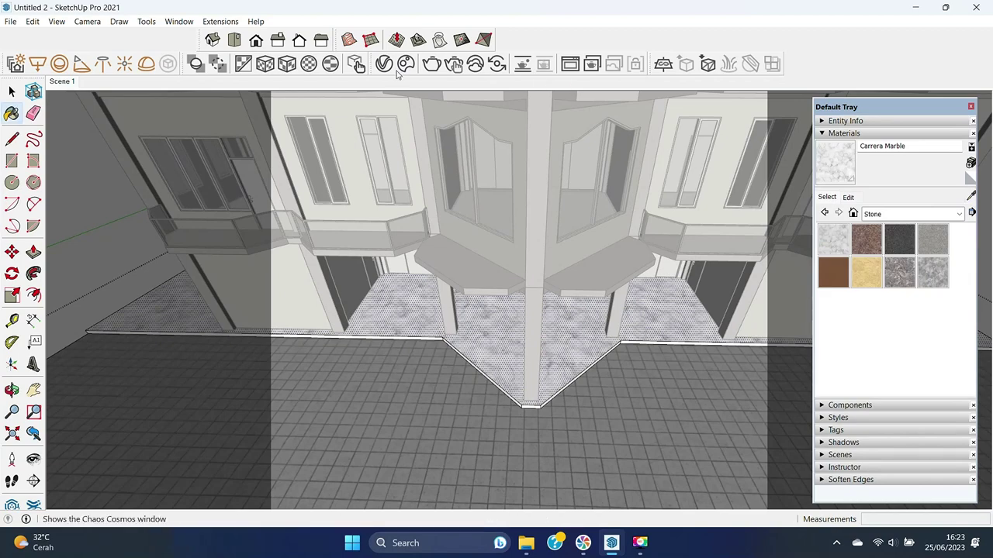
{"action": "left_click", "coordinate": [383, 64]}
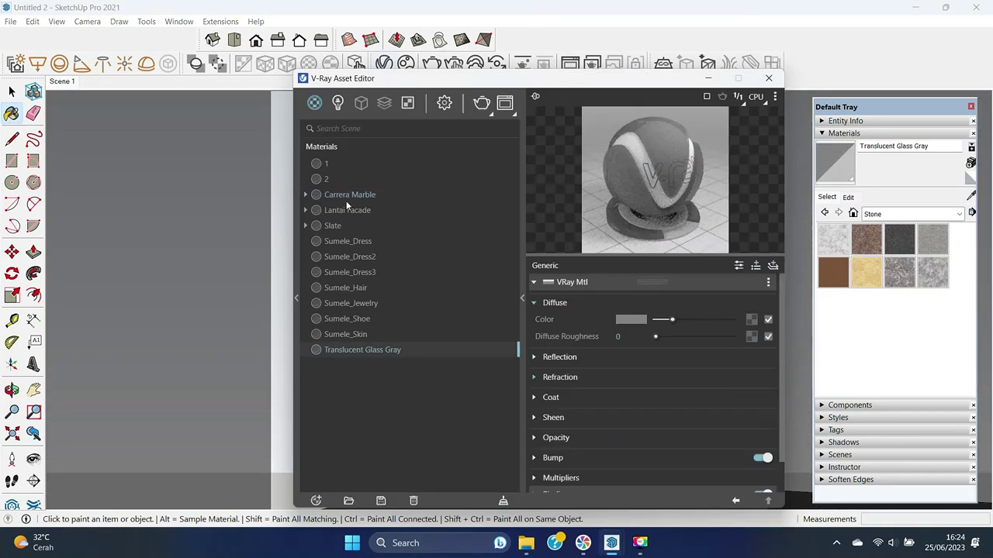
{"action": "right_click", "coordinate": [363, 350]}
{"action": "left_click", "coordinate": [365, 274]}
{"action": "type", "text": "3"}
{"action": "key", "text": "Return"}
{"action": "right_click", "coordinate": [336, 194]}
{"action": "left_click", "coordinate": [353, 200]}
{"action": "left_click", "coordinate": [660, 358]}
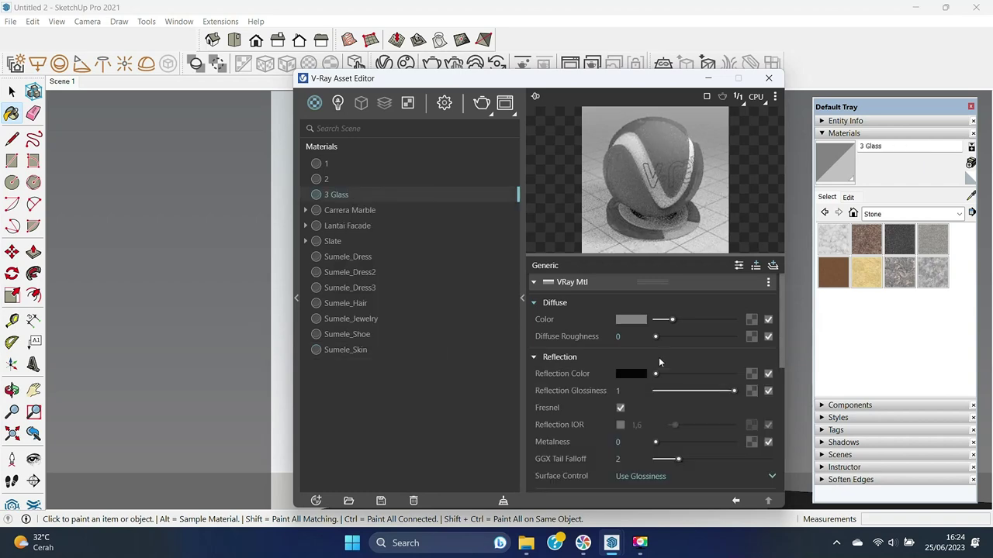
{"action": "left_click_drag", "start_coordinate": [655, 374], "coordinate": [714, 374]}
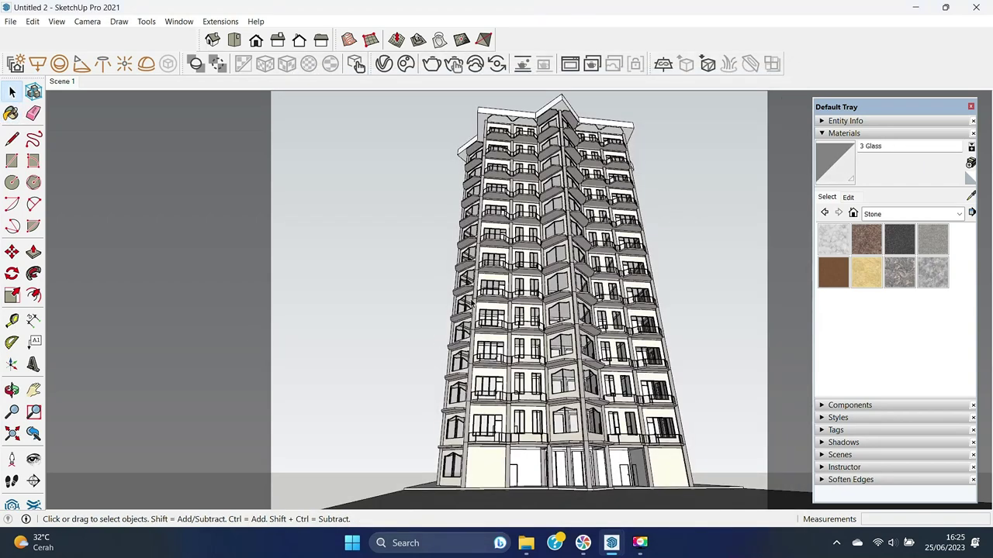
Step: Add a V-Ray Infinite Plane at the origin and open its V-Ray settings
{"action": "middle_click_drag", "start_coordinate": [543, 279], "coordinate": [590, 268]}
{"action": "middle_click_drag", "start_coordinate": [586, 417], "coordinate": [586, 404]}
{"action": "left_click", "coordinate": [663, 64]}
{"action": "left_click", "coordinate": [337, 458]}
{"action": "scroll", "coordinate": [450, 439], "scroll_direction": "up", "scroll_amount": 5}
{"action": "left_click", "coordinate": [12, 91]}
{"action": "double_click", "coordinate": [579, 428]}
Step: Add Grass C 200cm from the V-Ray material library and rename it 4 Ground
{"action": "left_click", "coordinate": [298, 298]}
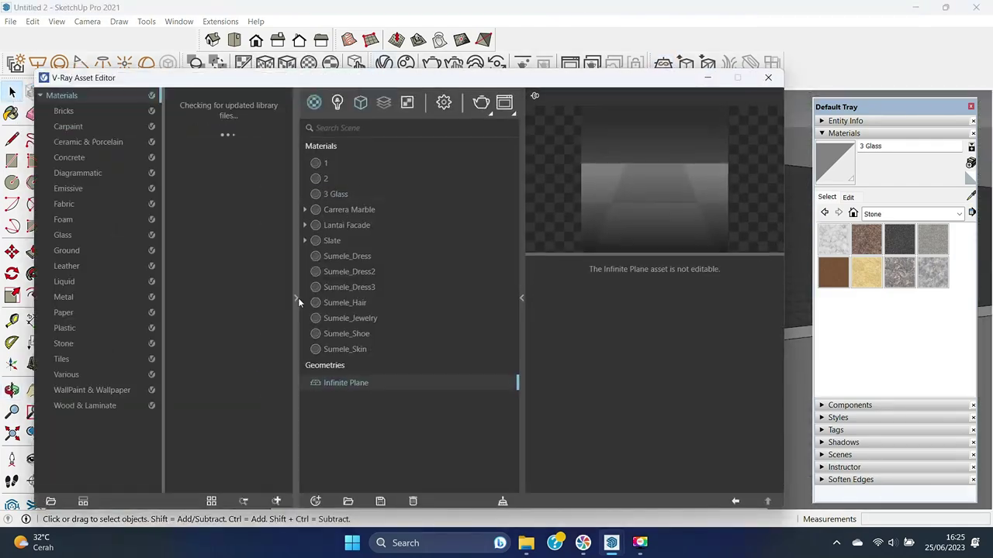
{"action": "left_click_drag", "start_coordinate": [194, 436], "coordinate": [369, 412]}
{"action": "right_click", "coordinate": [341, 226]}
{"action": "left_click", "coordinate": [389, 226]}
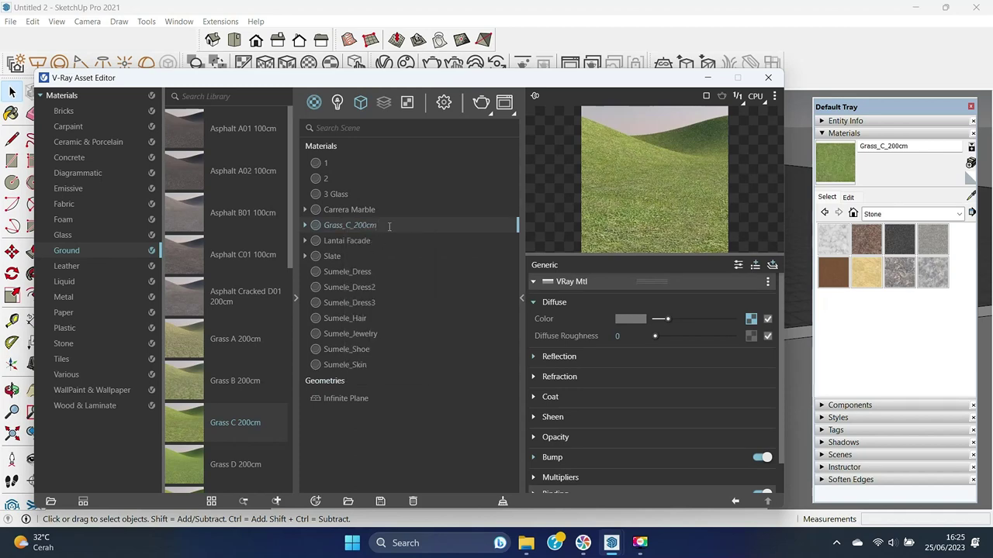
{"action": "type", "text": "4"}
{"action": "key", "text": "Return"}
{"action": "right_click", "coordinate": [352, 209]}
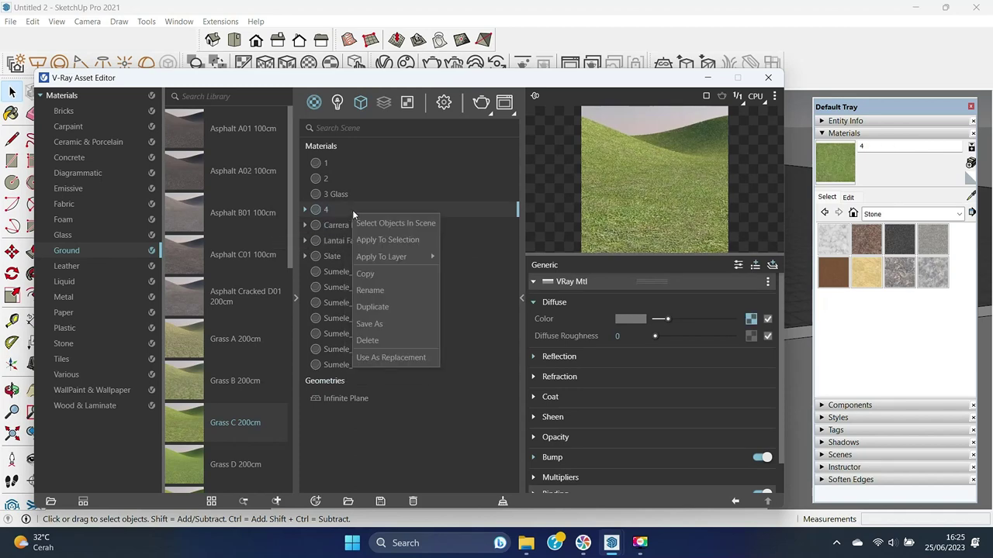
{"action": "left_click", "coordinate": [370, 287]}
{"action": "left_click", "coordinate": [353, 211]}
{"action": "type", "text": "Ground"}
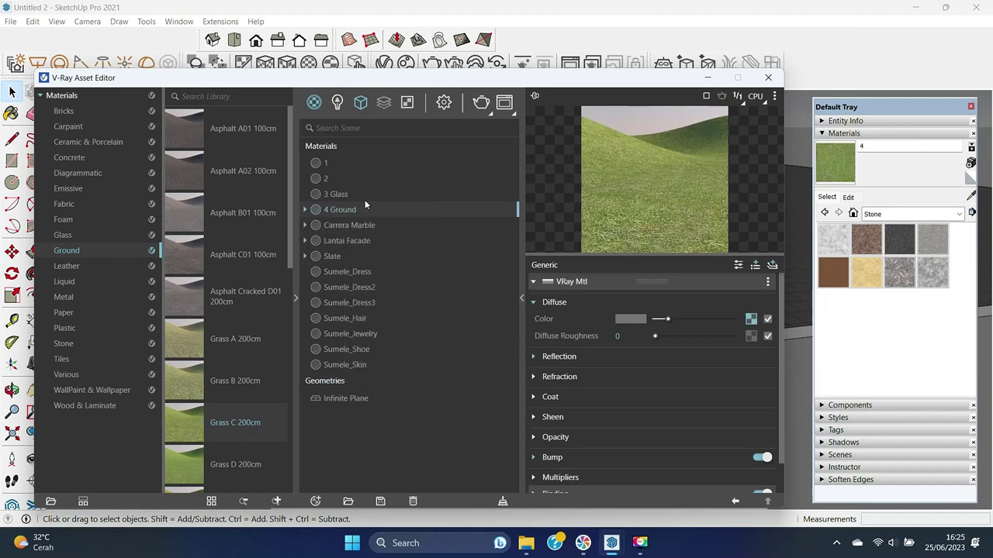
{"action": "right_click", "coordinate": [364, 208]}
{"action": "left_click", "coordinate": [399, 255]}
{"action": "left_click", "coordinate": [706, 77]}
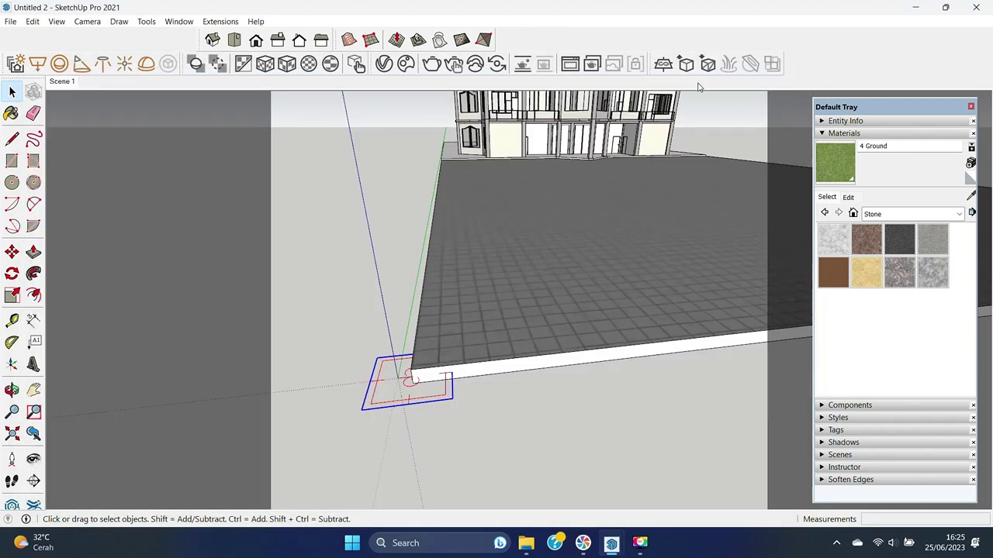
{"action": "left_click", "coordinate": [406, 65]}
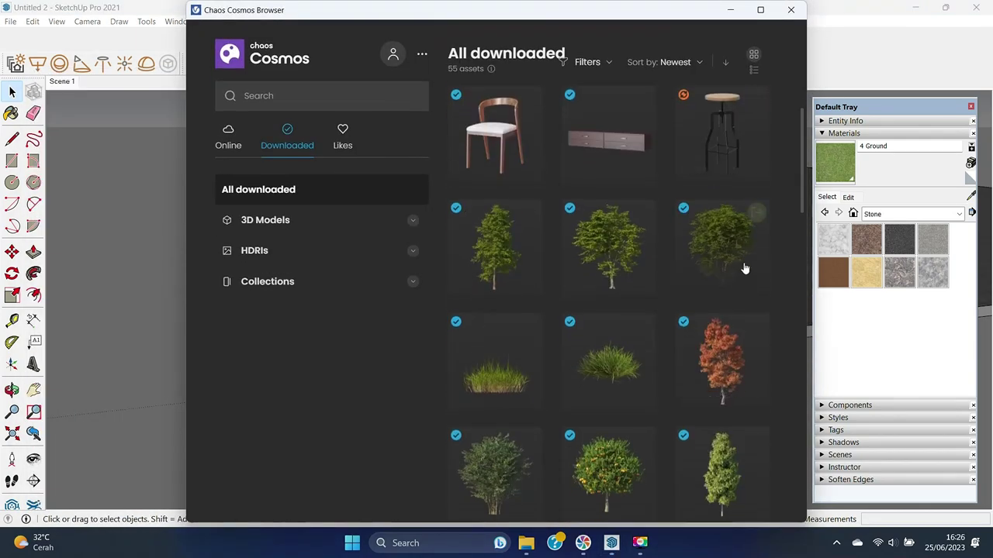
Step: Place a Cosmos tree on the ground and reposition it beside the other tree
{"action": "left_click", "coordinate": [756, 213]}
{"action": "scroll", "coordinate": [421, 343], "scroll_direction": "up", "scroll_amount": 3}
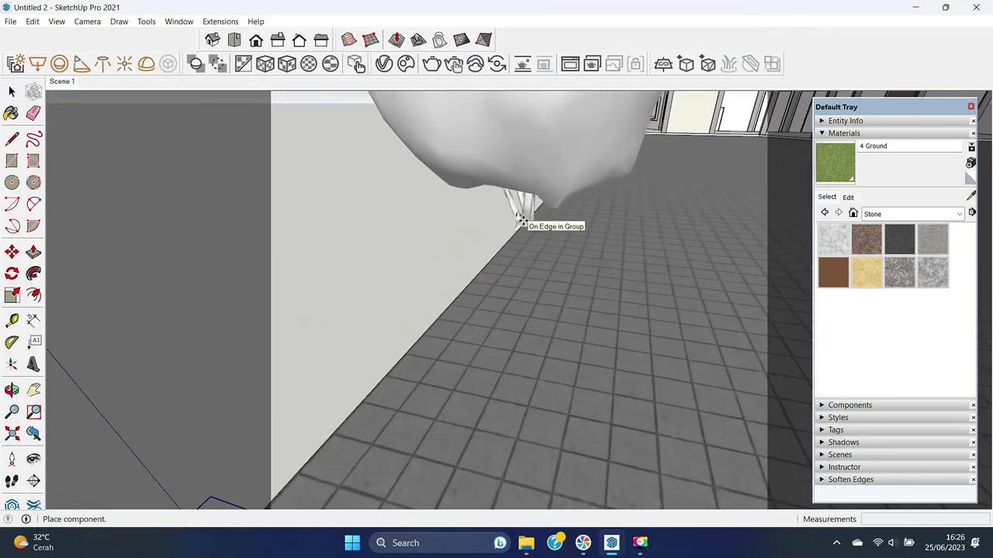
{"action": "left_click", "coordinate": [517, 232]}
{"action": "scroll", "coordinate": [517, 232], "scroll_direction": "down", "scroll_amount": 3}
{"action": "middle_click_drag", "start_coordinate": [598, 392], "coordinate": [654, 321]}
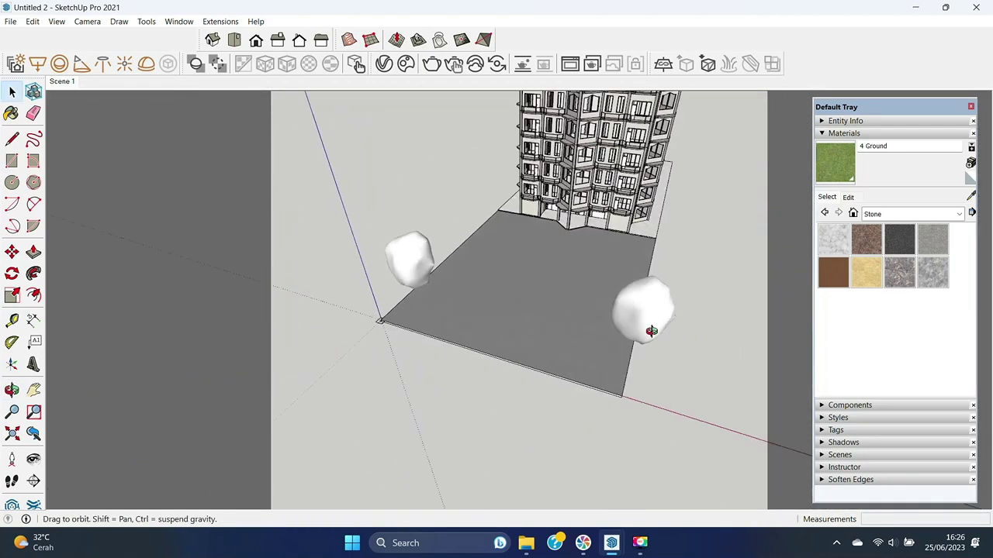
{"action": "left_click", "coordinate": [668, 325]}
{"action": "key", "text": "m"}
{"action": "left_click", "coordinate": [685, 305]}
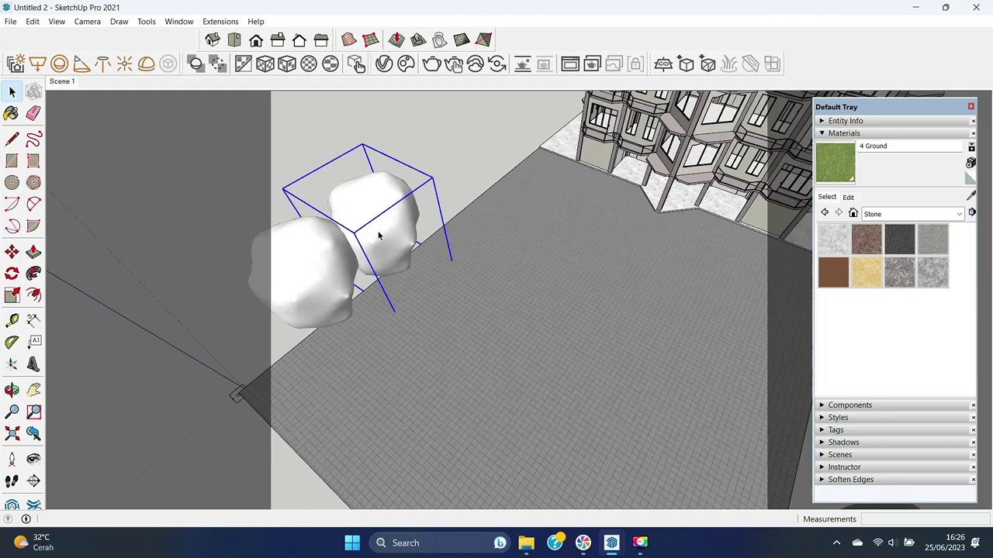
{"action": "key", "text": "m"}
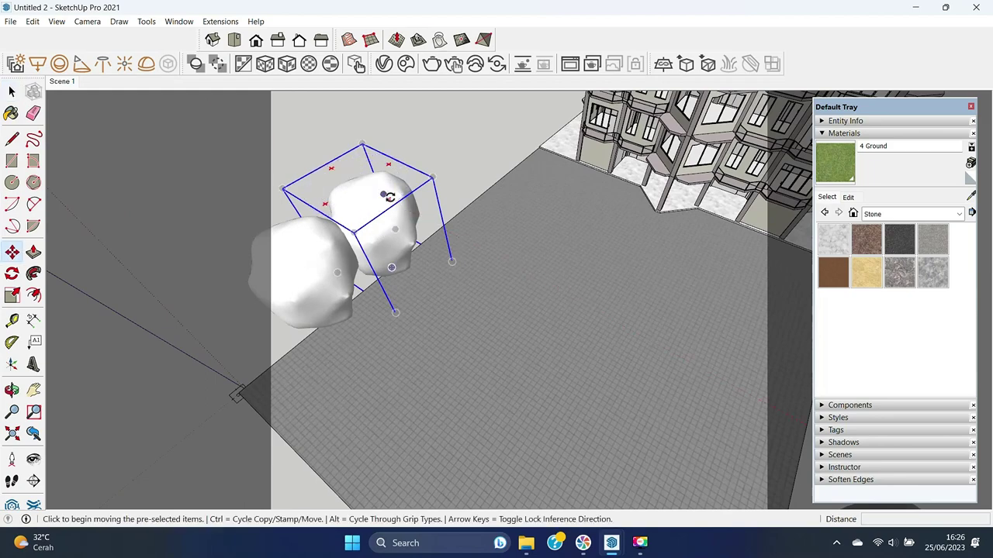
{"action": "left_click_drag", "start_coordinate": [388, 195], "coordinate": [380, 206]}
{"action": "key", "text": "s"}
{"action": "key", "text": "space"}
Step: Insert the Mountain Alder tree from Cosmos and set it down beside the rocks
{"action": "left_click", "coordinate": [417, 39]}
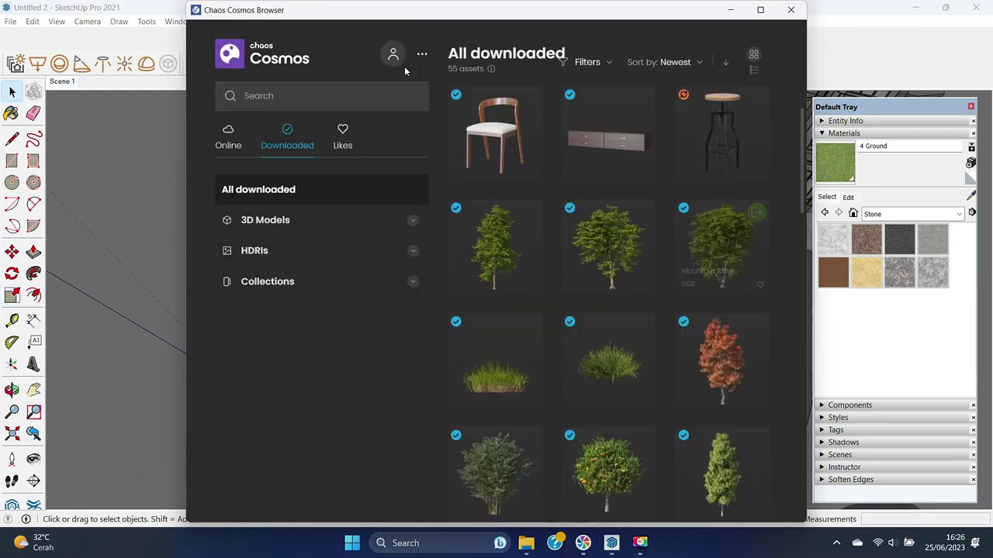
{"action": "left_click", "coordinate": [642, 219]}
{"action": "left_click", "coordinate": [535, 240]}
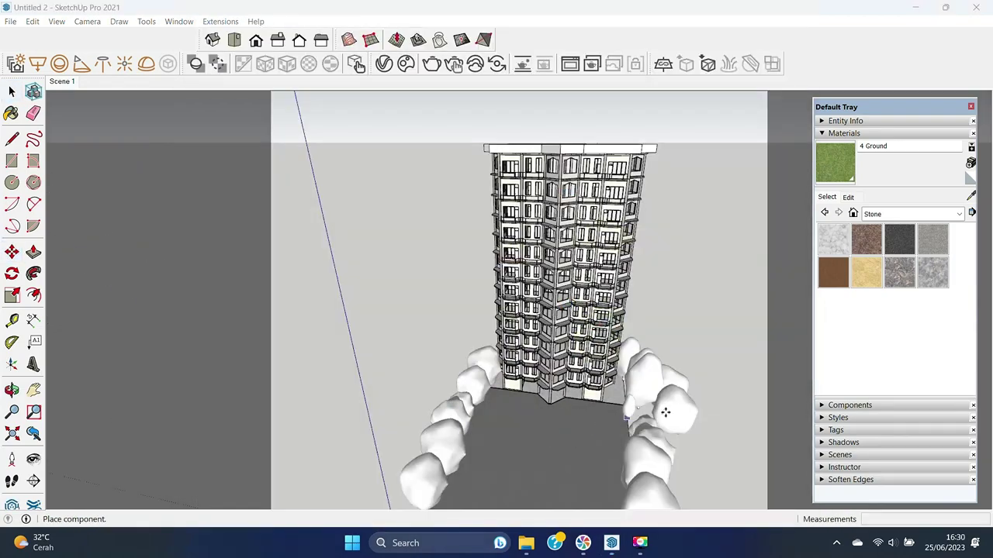
{"action": "middle_click_drag", "start_coordinate": [665, 413], "coordinate": [629, 454]}
{"action": "left_click", "coordinate": [697, 468]}
{"action": "key", "text": "s"}
{"action": "key", "text": "space"}
Step: Move the Mountain Alder to a new spot left of its original position
{"action": "scroll", "coordinate": [465, 462], "scroll_direction": "up", "scroll_amount": 2}
{"action": "scroll", "coordinate": [465, 462], "scroll_direction": "up", "scroll_amount": 2}
{"action": "key", "text": "m"}
{"action": "left_click", "coordinate": [697, 374]}
{"action": "middle_click_drag", "start_coordinate": [548, 450], "coordinate": [564, 439]}
{"action": "left_click", "coordinate": [415, 413]}
{"action": "key", "text": "space"}
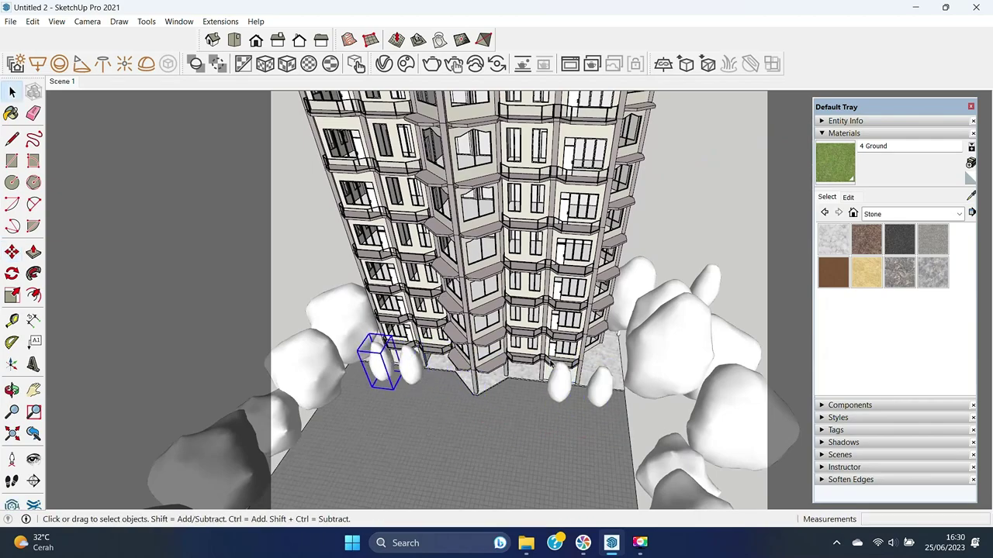
{"action": "scroll", "coordinate": [403, 388], "scroll_direction": "up", "scroll_amount": 5}
{"action": "scroll", "coordinate": [504, 434], "scroll_direction": "down", "scroll_amount": 5}
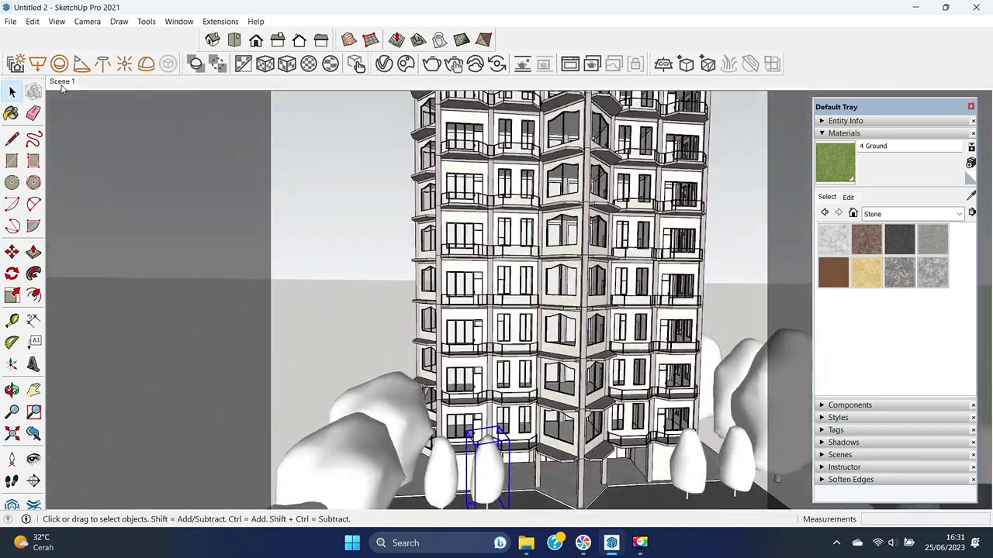
{"action": "scroll", "coordinate": [505, 435], "scroll_direction": "down", "scroll_amount": 3}
{"action": "scroll", "coordinate": [544, 416], "scroll_direction": "up", "scroll_amount": 10}
{"action": "middle_click_drag", "start_coordinate": [544, 417], "coordinate": [522, 333]}
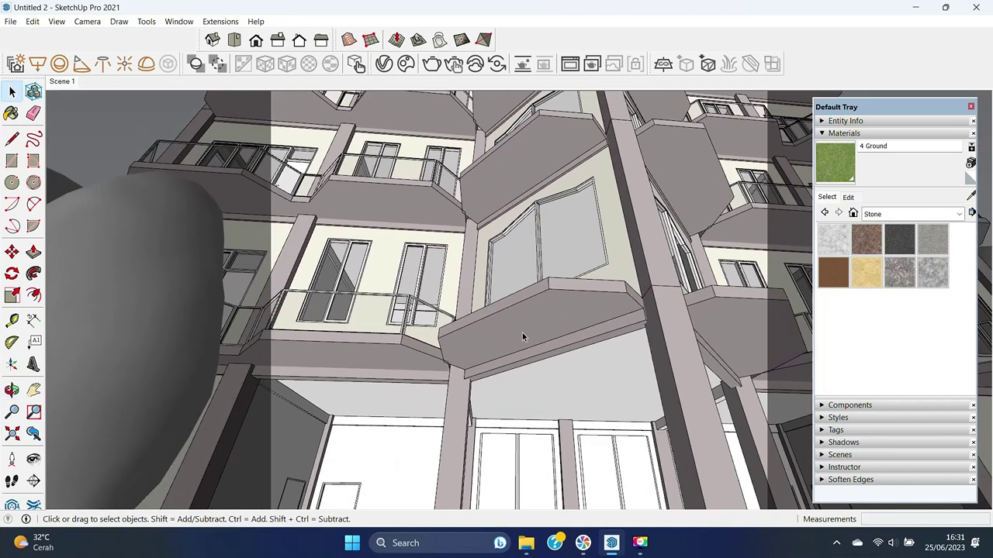
Step: Draw a circle under the balcony, offset it inward and push/pull the ring 22 mm
{"action": "scroll", "coordinate": [522, 332], "scroll_direction": "up", "scroll_amount": 5}
{"action": "scroll", "coordinate": [535, 318], "scroll_direction": "up", "scroll_amount": 3}
{"action": "key", "text": "c"}
{"action": "key", "text": "space"}
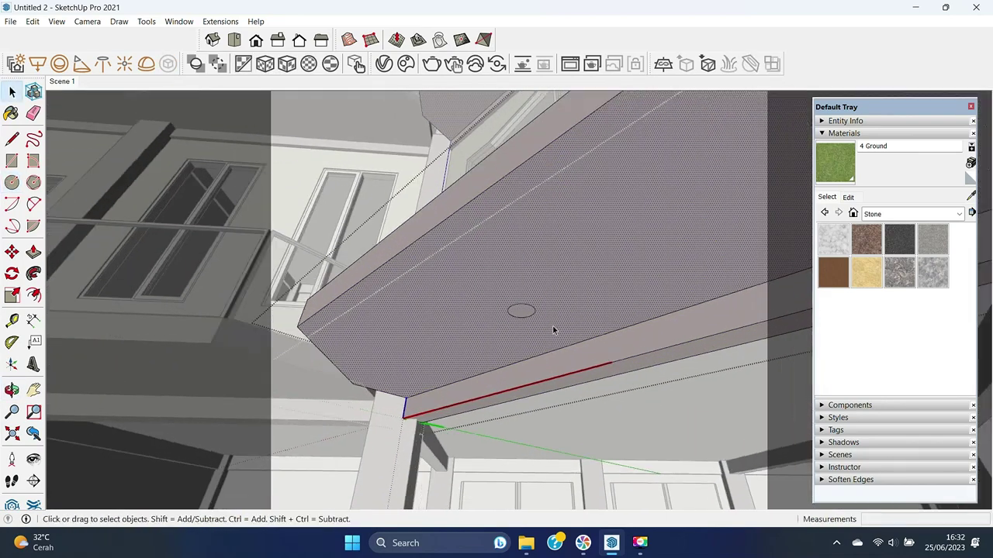
{"action": "scroll", "coordinate": [552, 325], "scroll_direction": "up", "scroll_amount": 5}
{"action": "left_click", "coordinate": [505, 308]}
{"action": "key", "text": "f"}
{"action": "left_click", "coordinate": [486, 323]}
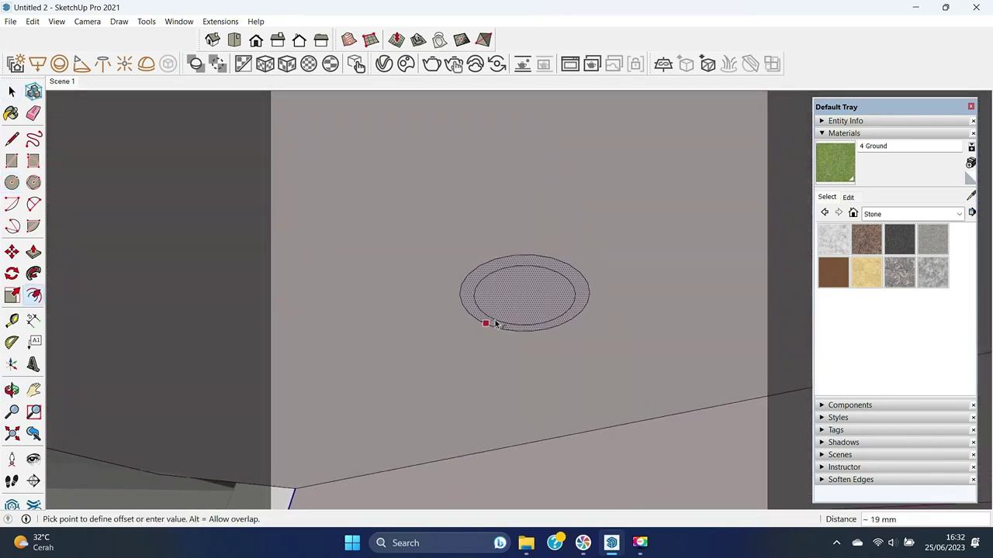
{"action": "left_click", "coordinate": [496, 324]}
{"action": "key", "text": "p"}
{"action": "left_click", "coordinate": [481, 309]}
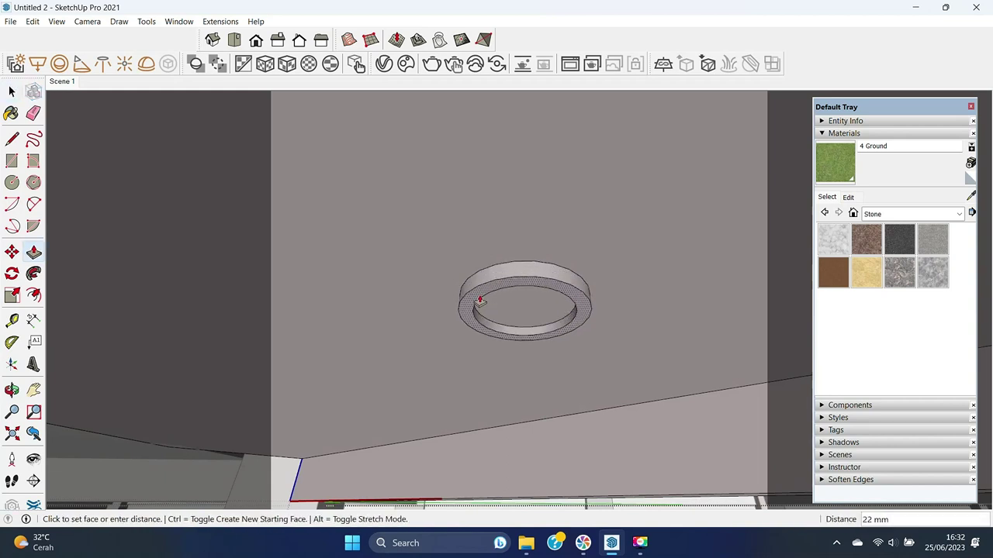
{"action": "left_click", "coordinate": [480, 301]}
{"action": "key", "text": "space"}
{"action": "scroll", "coordinate": [468, 256], "scroll_direction": "down", "scroll_amount": 2}
Step: Paint the ring white, then turn off Fresnel and set Lamp reflection glossiness 0.85
{"action": "left_click", "coordinate": [911, 213]}
{"action": "left_click", "coordinate": [899, 259]}
{"action": "scroll", "coordinate": [884, 310], "scroll_direction": "down", "scroll_amount": 3}
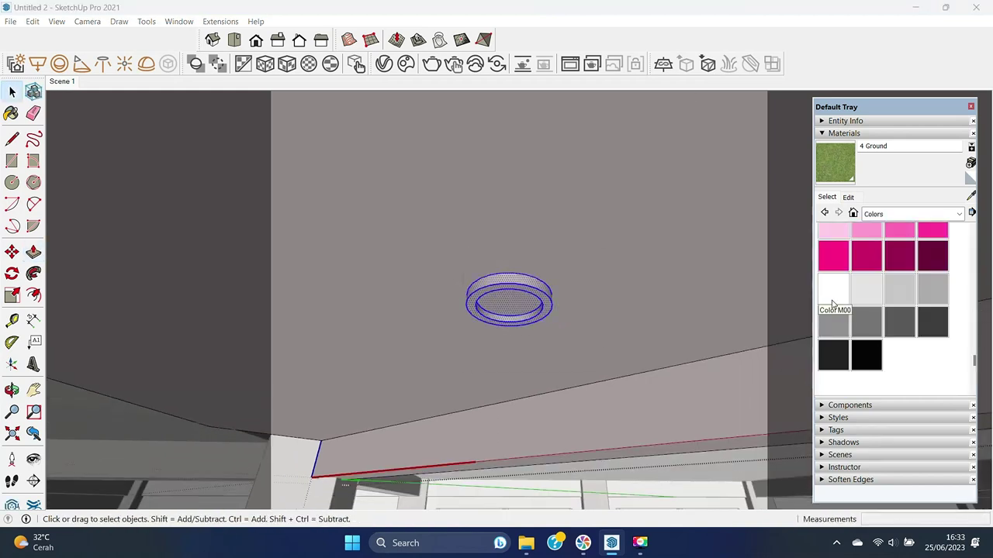
{"action": "left_click", "coordinate": [833, 290]}
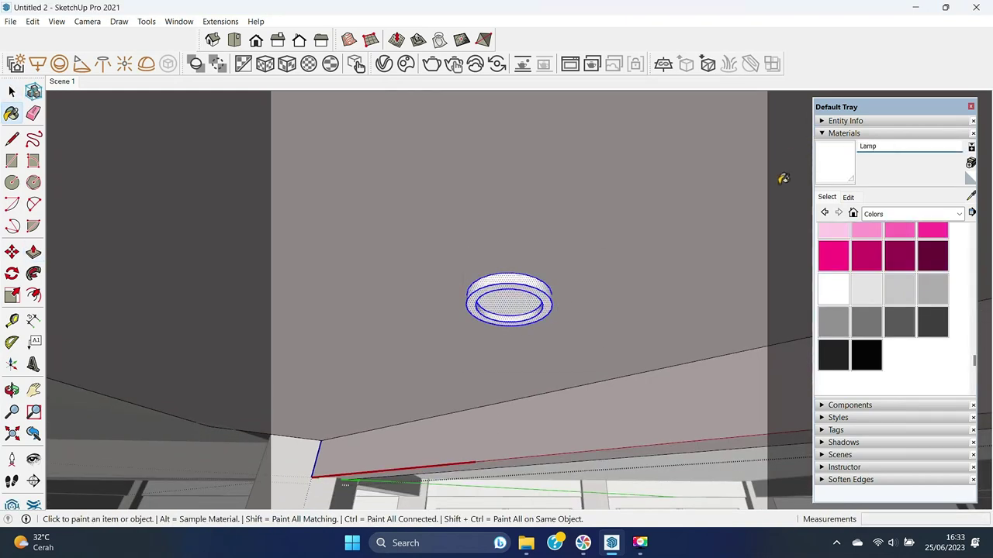
{"action": "left_click", "coordinate": [383, 63]}
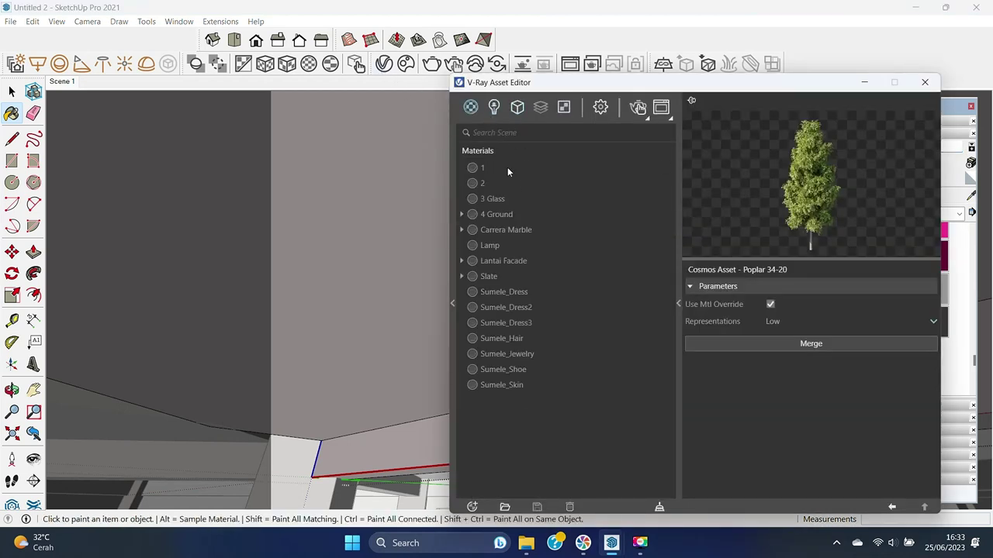
{"action": "left_click", "coordinate": [497, 248]}
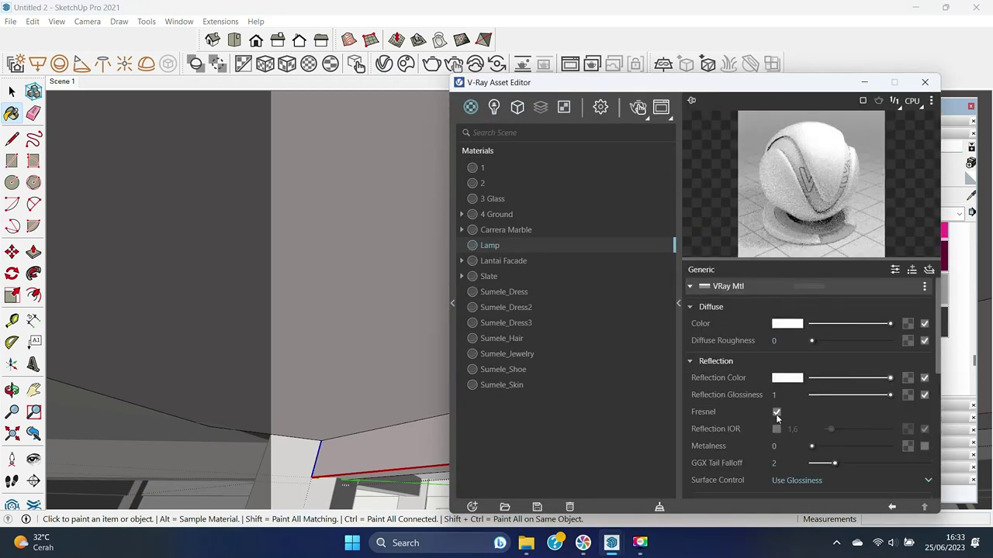
{"action": "left_click", "coordinate": [776, 412]}
{"action": "left_click_drag", "start_coordinate": [890, 395], "coordinate": [878, 396]}
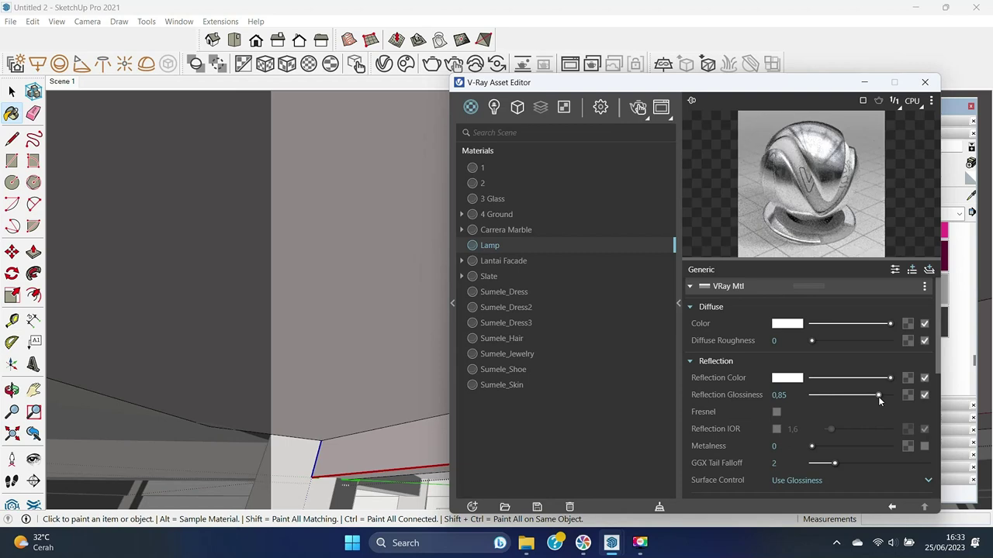
{"action": "left_click", "coordinate": [925, 81]}
Step: Select the lamp's inner circular face and start a new V-Ray material for it
{"action": "key", "text": "space"}
{"action": "left_click", "coordinate": [524, 308]}
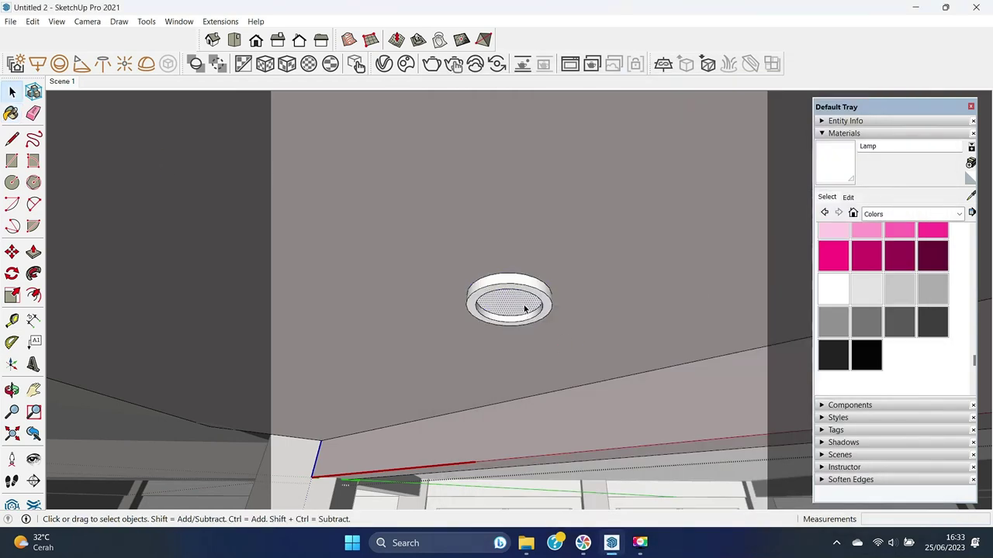
{"action": "left_click", "coordinate": [384, 63]}
{"action": "left_click", "coordinate": [472, 507]}
Step: Create an emissive material named 5 Light with a cream colour
{"action": "left_click", "coordinate": [569, 305]}
{"action": "right_click", "coordinate": [493, 245]}
{"action": "left_click", "coordinate": [514, 322]}
{"action": "type", "text": "5 Li"}
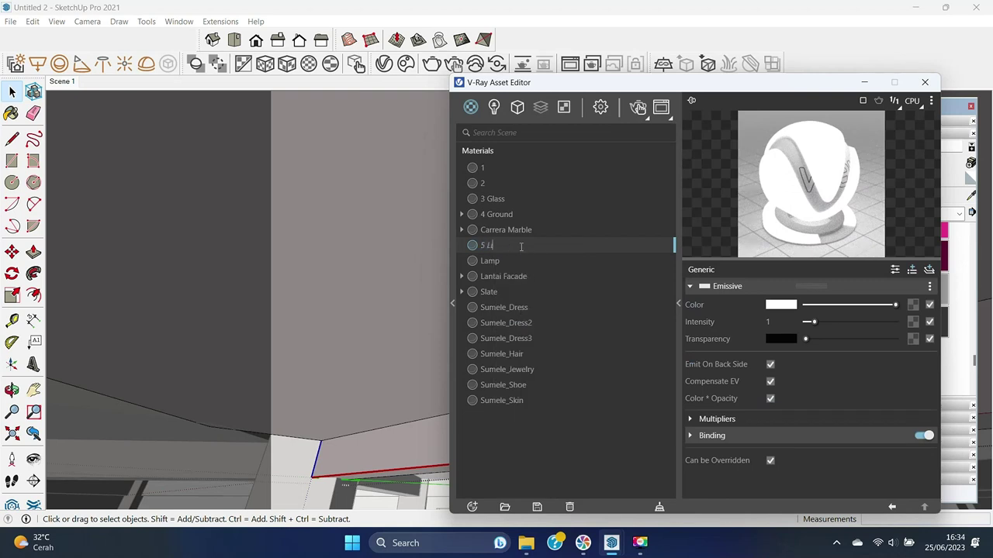
{"action": "type", "text": "ght"}
{"action": "key", "text": "Return"}
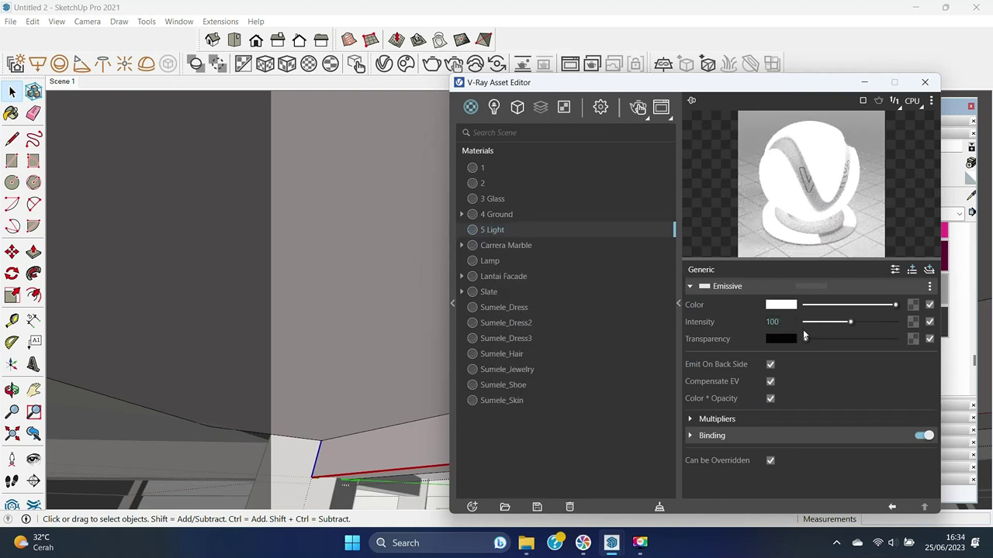
{"action": "left_click", "coordinate": [781, 304]}
{"action": "left_click", "coordinate": [329, 176]}
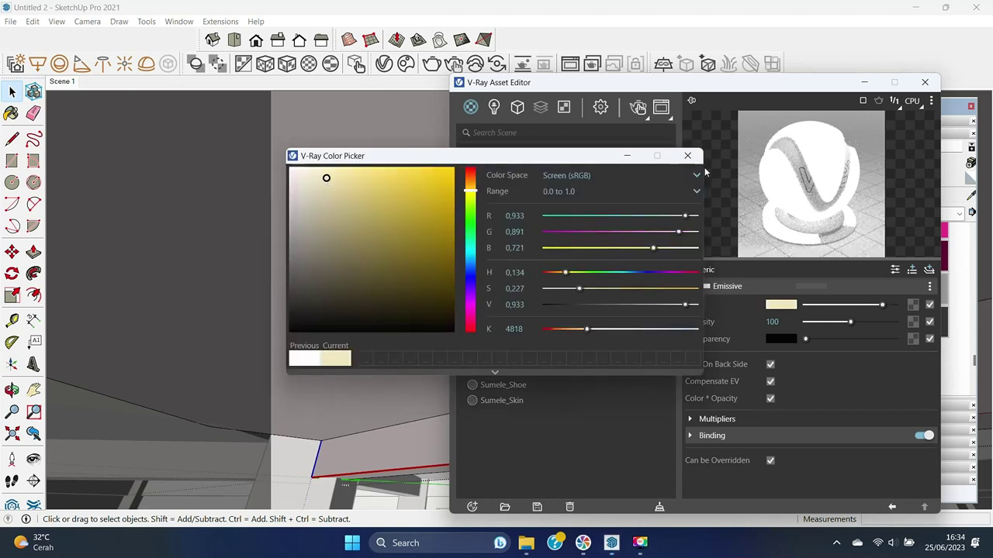
{"action": "left_click", "coordinate": [844, 359]}
{"action": "left_click", "coordinate": [924, 81]}
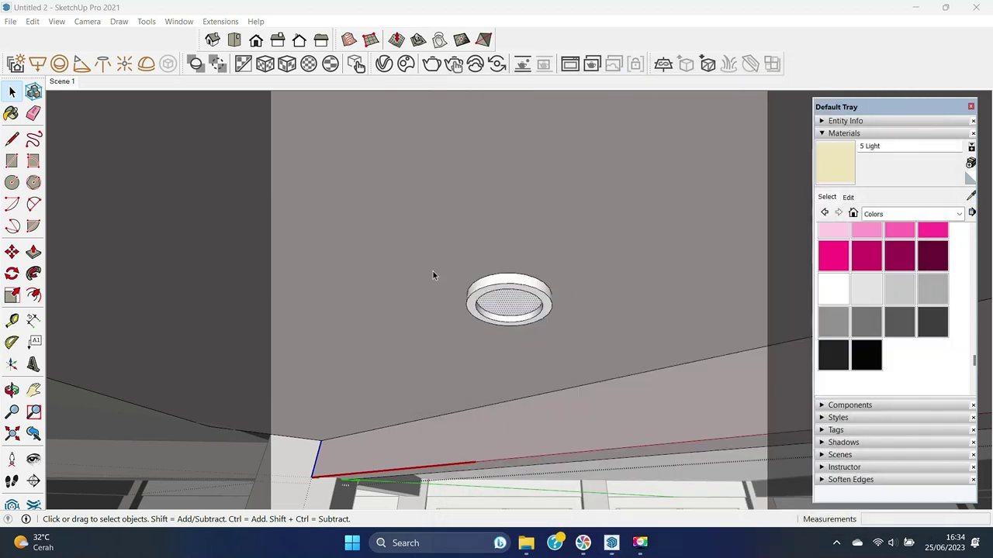
Step: Load an IES light profile and place the IES light under the downlight
{"action": "left_click", "coordinate": [102, 63]}
{"action": "scroll", "coordinate": [488, 309], "scroll_direction": "down", "scroll_amount": 3}
{"action": "scroll", "coordinate": [462, 313], "scroll_direction": "down", "scroll_amount": 3}
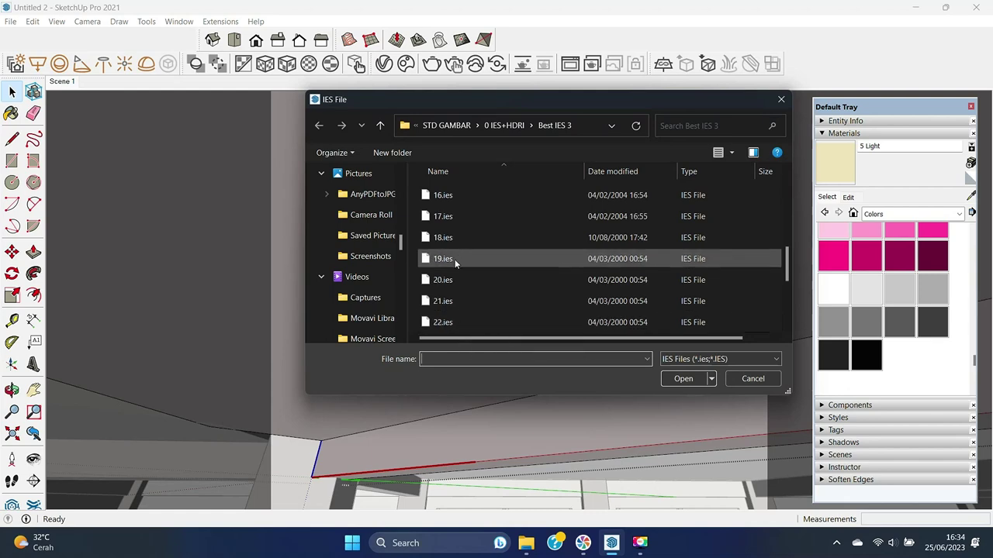
{"action": "double_click", "coordinate": [454, 259]}
{"action": "left_click", "coordinate": [529, 350]}
{"action": "key", "text": "m"}
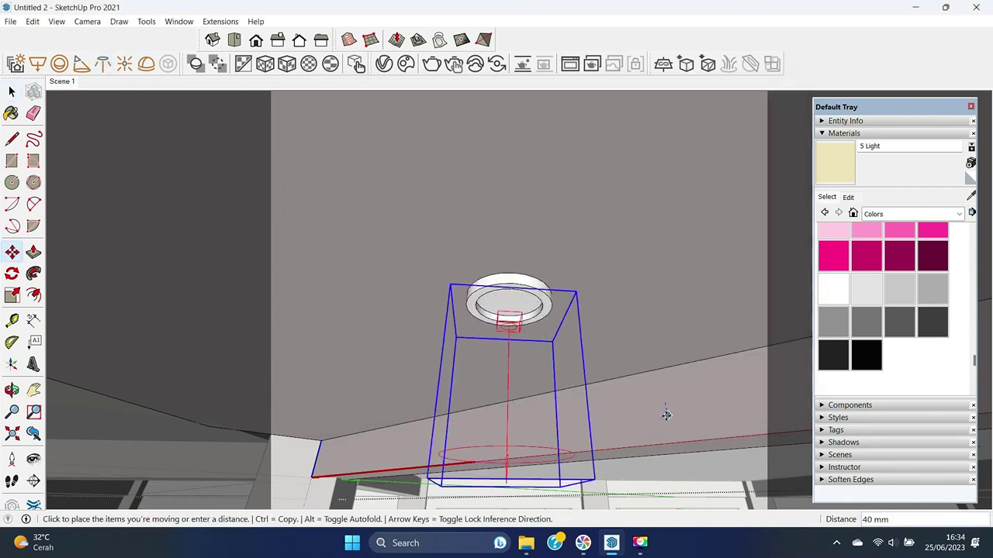
Step: Tint the IES light pale yellow, set intensity 99700 lm and shape Point
{"action": "left_click", "coordinate": [349, 40]}
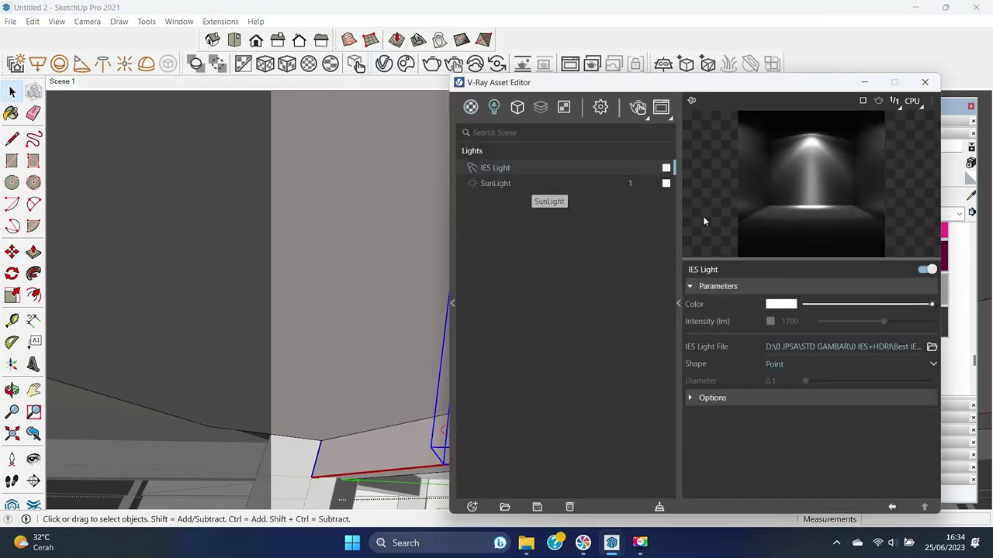
{"action": "left_click", "coordinate": [781, 304]}
{"action": "left_click_drag", "start_coordinate": [470, 170], "coordinate": [470, 191]}
{"action": "left_click", "coordinate": [325, 191]}
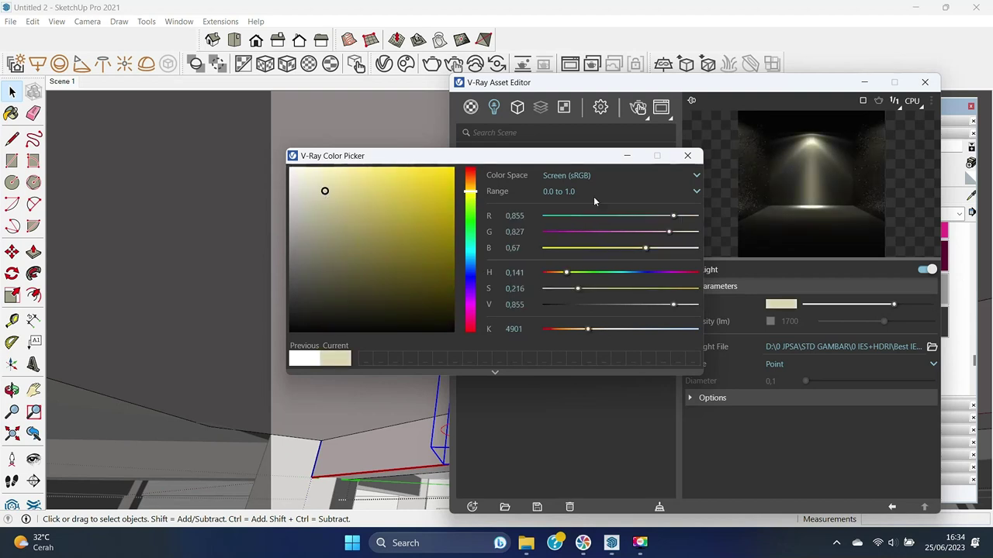
{"action": "left_click", "coordinate": [687, 156]}
{"action": "left_click", "coordinate": [771, 321]}
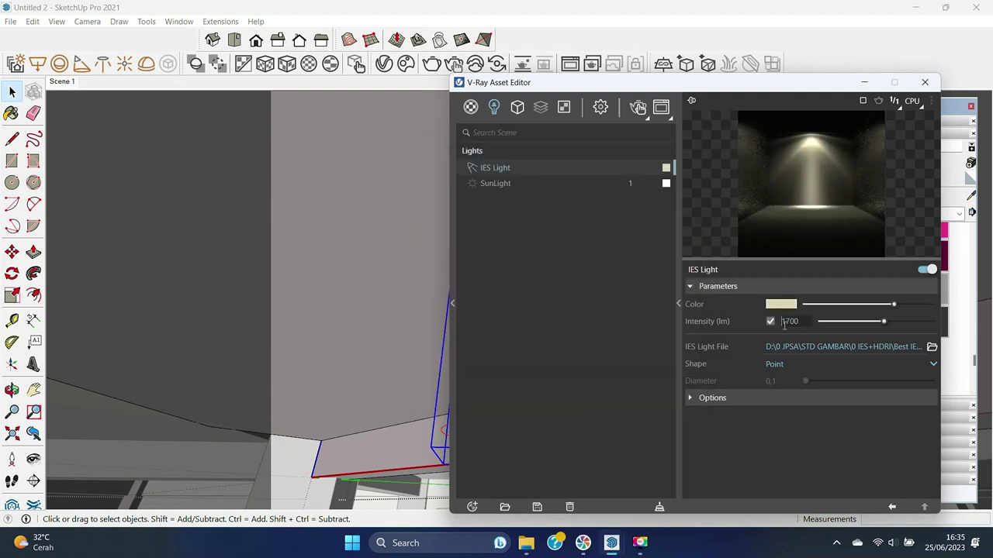
{"action": "type", "text": "99700"}
{"action": "key", "text": "Return"}
{"action": "left_click", "coordinate": [854, 364]}
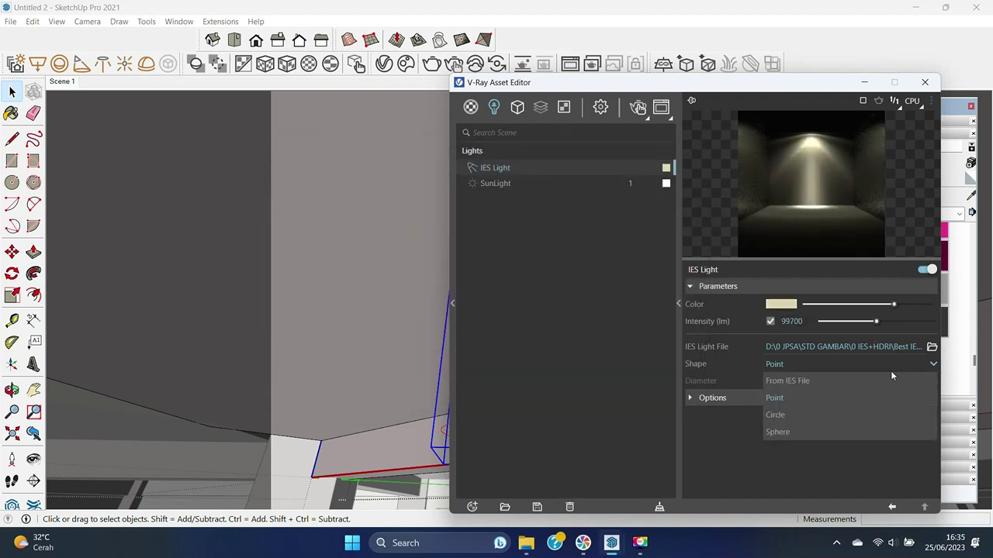
{"action": "left_click", "coordinate": [824, 397]}
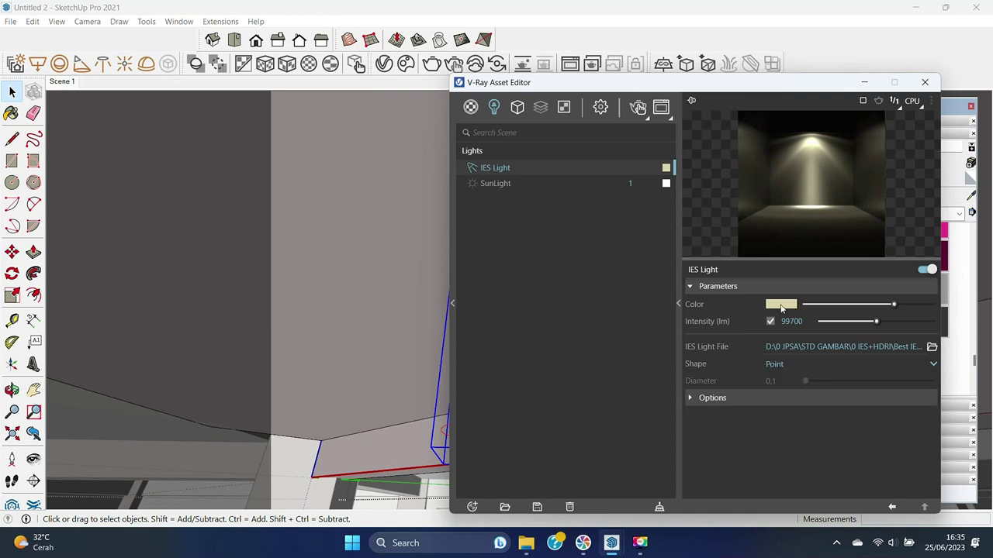
Step: Shift the IES light colour to a whiter cream
{"action": "left_click", "coordinate": [781, 304]}
{"action": "left_click", "coordinate": [313, 178]}
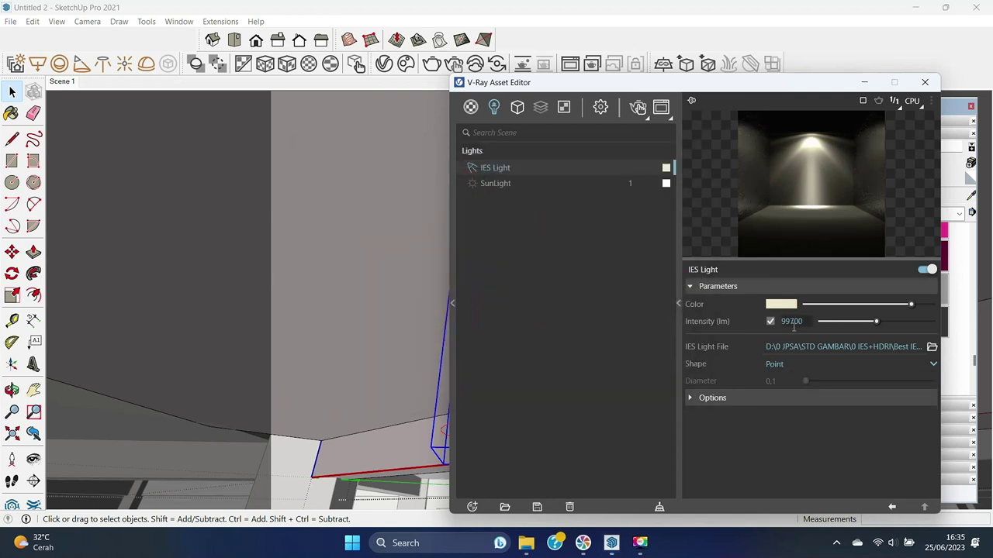
{"action": "left_click", "coordinate": [923, 83]}
{"action": "right_click", "coordinate": [506, 301]}
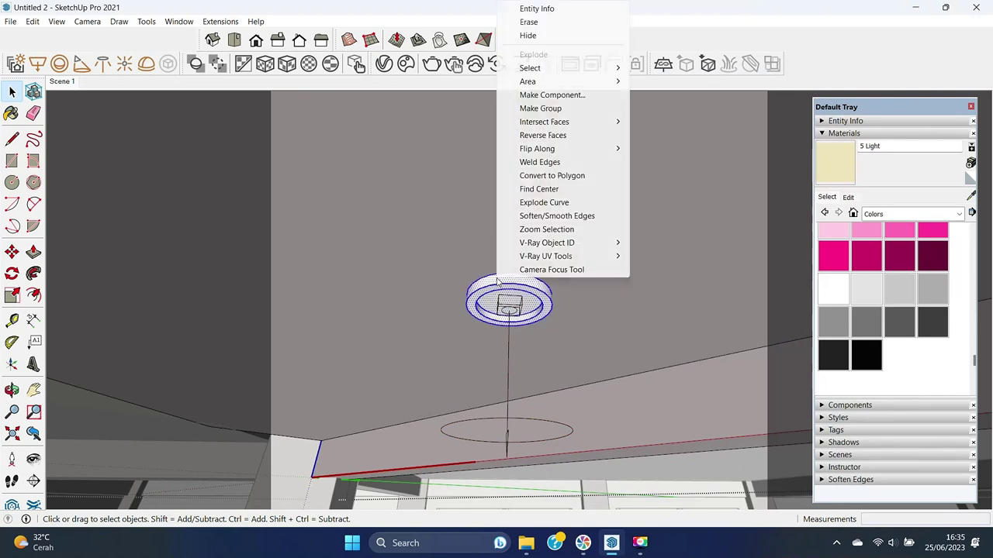
Step: Group the ring lamp geometry together with its IES light
{"action": "left_click", "coordinate": [543, 106]}
{"action": "left_click", "coordinate": [509, 345], "text": "ctrl"}
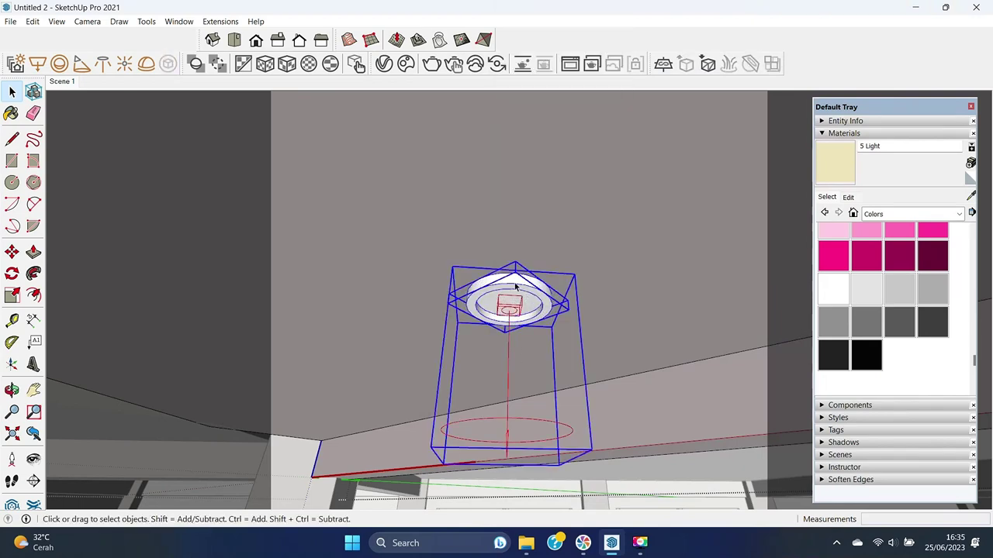
{"action": "right_click", "coordinate": [512, 296]}
{"action": "left_click", "coordinate": [565, 149]}
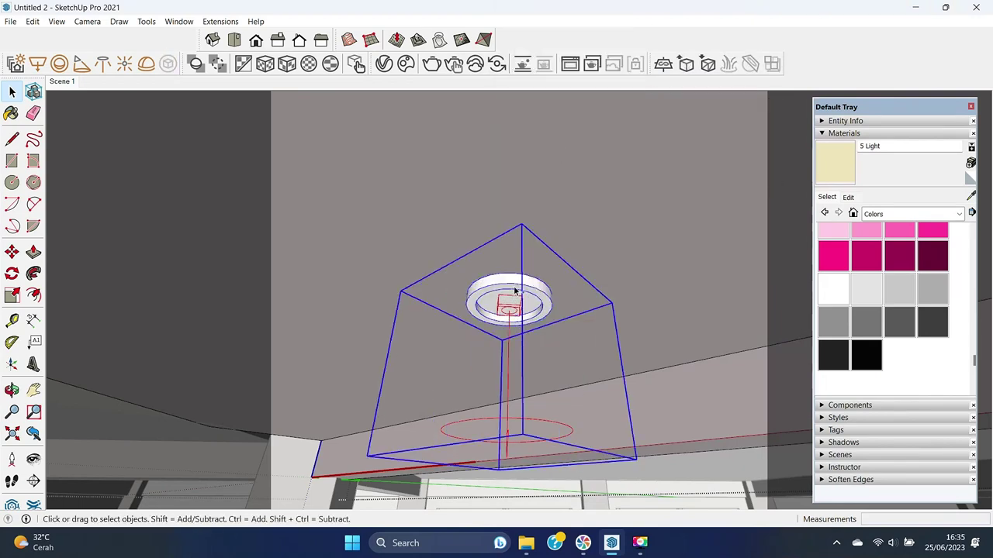
Step: Paste a copy of the lamp group under the balcony and attempt a Move-copy, then cancel it
{"action": "scroll", "coordinate": [514, 291], "scroll_direction": "down", "scroll_amount": 5}
{"action": "mouse_move", "coordinate": [515, 291]}
{"action": "middle_mouse_down"}
{"action": "mouse_move", "coordinate": [590, 366]}
{"action": "mouse_move", "coordinate": [430, 246]}
{"action": "mouse_move", "coordinate": [660, 256]}
{"action": "middle_mouse_up"}
{"action": "scroll", "coordinate": [430, 246], "scroll_direction": "up", "scroll_amount": 3}
{"action": "key", "text": "ctrl+v"}
{"action": "mouse_move", "coordinate": [525, 249]}
{"action": "middle_mouse_down"}
{"action": "mouse_move", "coordinate": [528, 258]}
{"action": "mouse_move", "coordinate": [433, 237]}
{"action": "middle_mouse_up"}
{"action": "key", "text": "m"}
{"action": "key", "text": "ctrl"}
{"action": "left_click", "coordinate": [399, 199]}
{"action": "scroll", "coordinate": [566, 204], "scroll_direction": "up", "scroll_amount": 2}
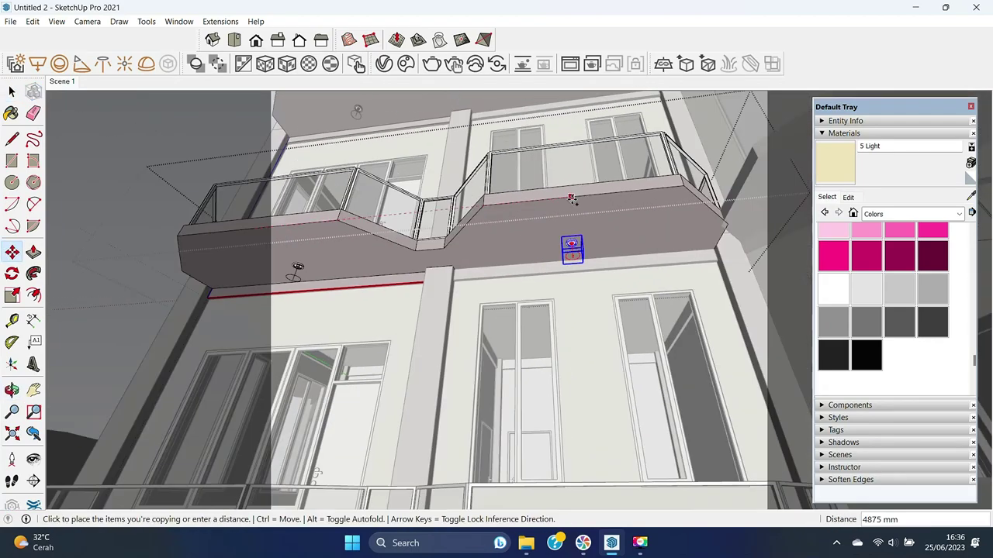
{"action": "key", "text": "space"}
Step: Paste the lamp group again inside the room and open it for editing
{"action": "scroll", "coordinate": [583, 199], "scroll_direction": "down", "scroll_amount": 5}
{"action": "mouse_move", "coordinate": [583, 200]}
{"action": "middle_mouse_down"}
{"action": "mouse_move", "coordinate": [387, 325]}
{"action": "mouse_move", "coordinate": [454, 333]}
{"action": "middle_mouse_up"}
{"action": "scroll", "coordinate": [346, 351], "scroll_direction": "up", "scroll_amount": 6}
{"action": "scroll", "coordinate": [419, 391], "scroll_direction": "down", "scroll_amount": 5}
{"action": "key", "text": "ctrl+v"}
{"action": "left_click", "coordinate": [580, 391]}
{"action": "scroll", "coordinate": [600, 449], "scroll_direction": "up", "scroll_amount": 3}
{"action": "double_click", "coordinate": [437, 381]}
{"action": "mouse_move", "coordinate": [437, 381]}
{"action": "middle_mouse_down"}
{"action": "mouse_move", "coordinate": [543, 311]}
{"action": "mouse_move", "coordinate": [597, 235]}
{"action": "mouse_move", "coordinate": [410, 348]}
{"action": "mouse_move", "coordinate": [392, 233]}
{"action": "mouse_move", "coordinate": [398, 256]}
{"action": "middle_mouse_up"}
{"action": "scroll", "coordinate": [597, 235], "scroll_direction": "down", "scroll_amount": 5}
{"action": "scroll", "coordinate": [411, 348], "scroll_direction": "up", "scroll_amount": 5}
Step: Place a copy of the ceiling light on the flower-shaped floor plan
{"action": "left_click", "coordinate": [399, 233]}
{"action": "scroll", "coordinate": [437, 303], "scroll_direction": "down", "scroll_amount": 5}
{"action": "middle_click_drag", "start_coordinate": [437, 303], "coordinate": [519, 383]}
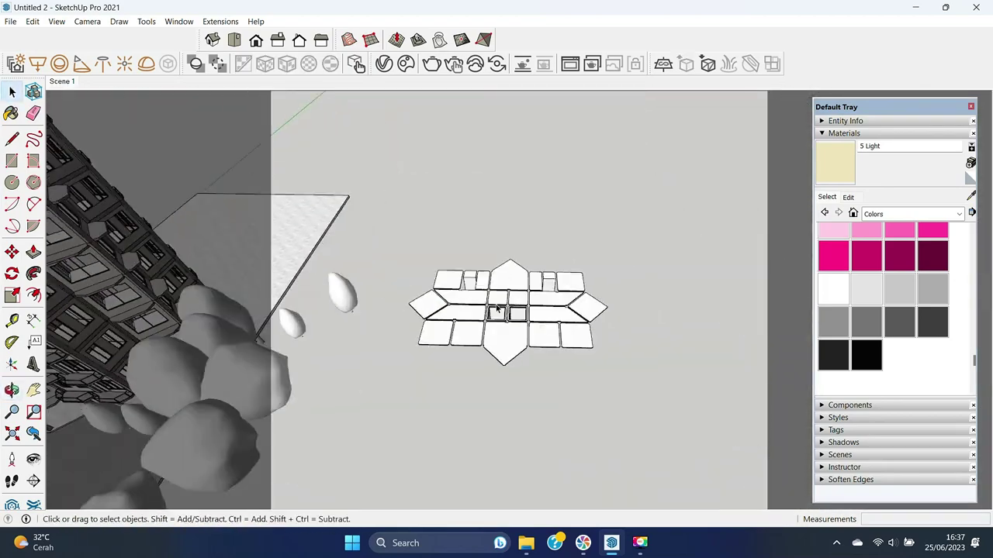
{"action": "scroll", "coordinate": [519, 383], "scroll_direction": "up", "scroll_amount": 4}
{"action": "left_click", "coordinate": [520, 383]}
Step: Paste another ceiling light and explode its group
{"action": "key", "text": "ctrl+v"}
{"action": "left_click", "coordinate": [523, 382]}
{"action": "scroll", "coordinate": [523, 381], "scroll_direction": "up", "scroll_amount": 4}
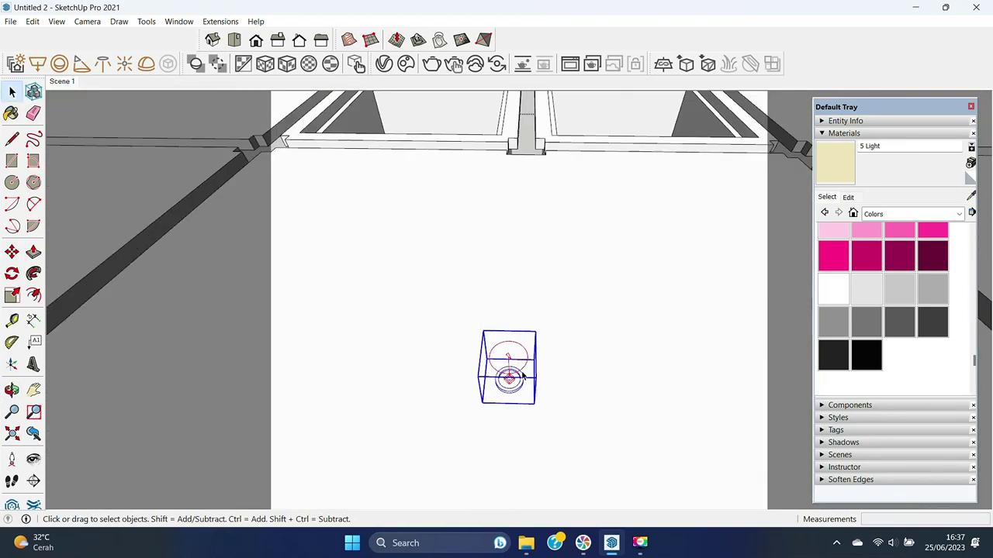
{"action": "right_click", "coordinate": [530, 369]}
{"action": "left_click", "coordinate": [565, 221]}
{"action": "middle_click_drag", "start_coordinate": [566, 221], "coordinate": [279, 96]}
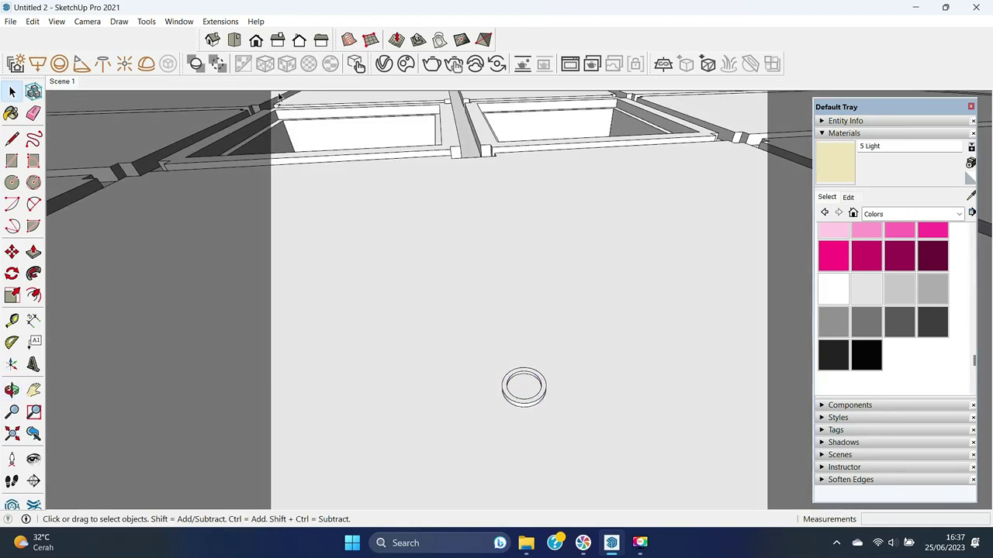
{"action": "key", "text": "space"}
Step: Move the omni light into the ring downlight fixture
{"action": "left_click", "coordinate": [524, 388]}
{"action": "scroll", "coordinate": [538, 401], "scroll_direction": "up", "scroll_amount": 3}
{"action": "middle_click_drag", "start_coordinate": [538, 401], "coordinate": [492, 455]}
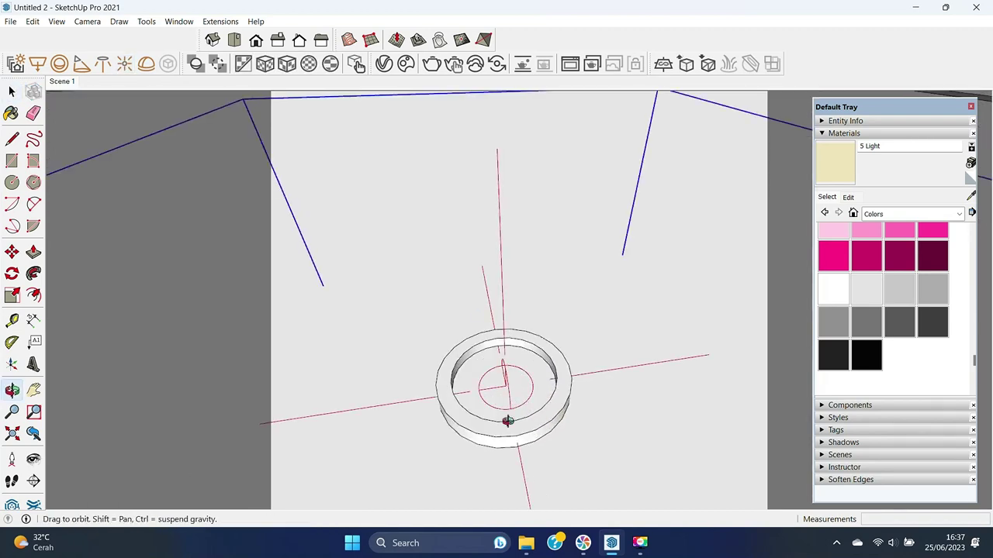
{"action": "key", "text": "m"}
{"action": "key", "text": "space"}
{"action": "scroll", "coordinate": [434, 377], "scroll_direction": "down", "scroll_amount": 5}
{"action": "middle_click_drag", "start_coordinate": [434, 377], "coordinate": [504, 342]}
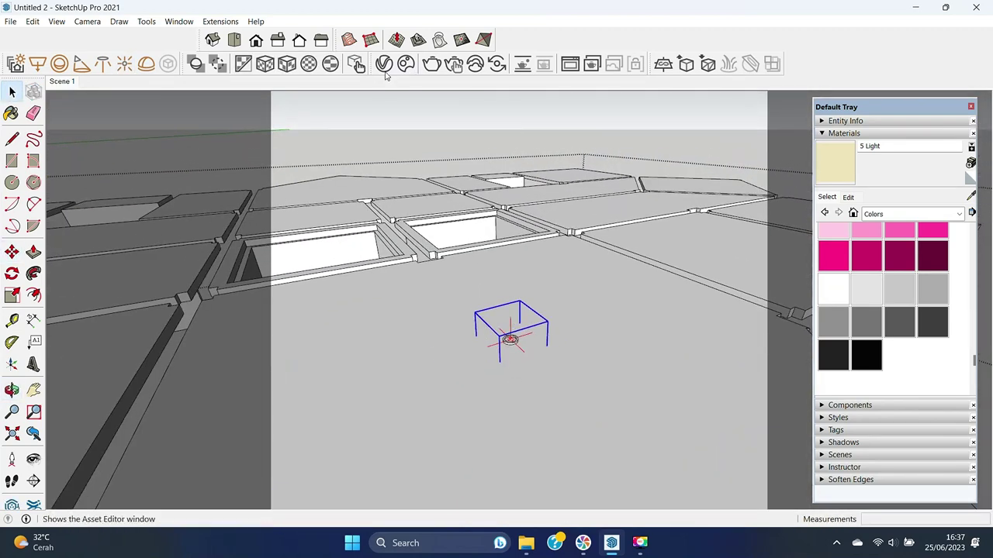
Step: Set the omni light intensity to 1500 with a warm near-white colour
{"action": "left_click", "coordinate": [384, 63]}
{"action": "type", "text": "00"}
{"action": "key", "text": "Return"}
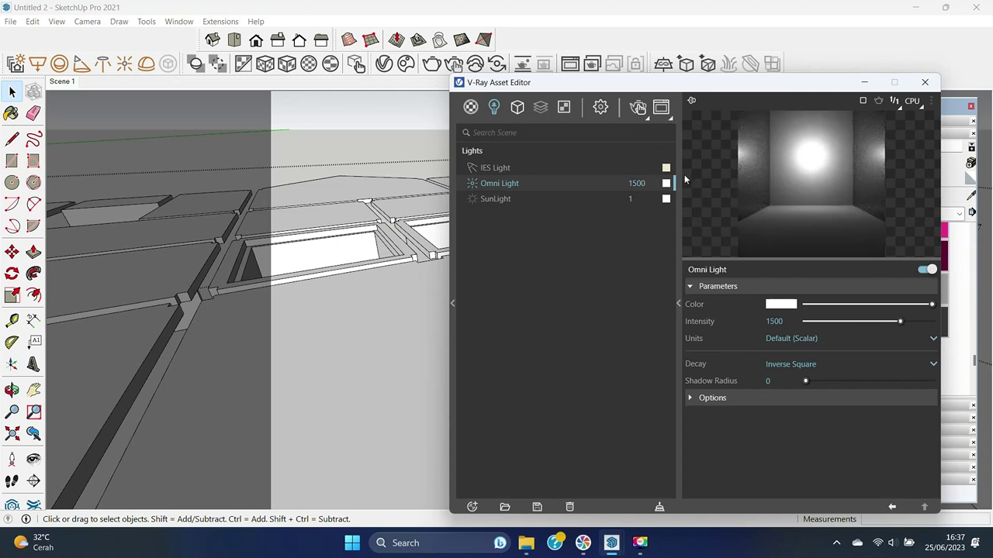
{"action": "left_click", "coordinate": [784, 304]}
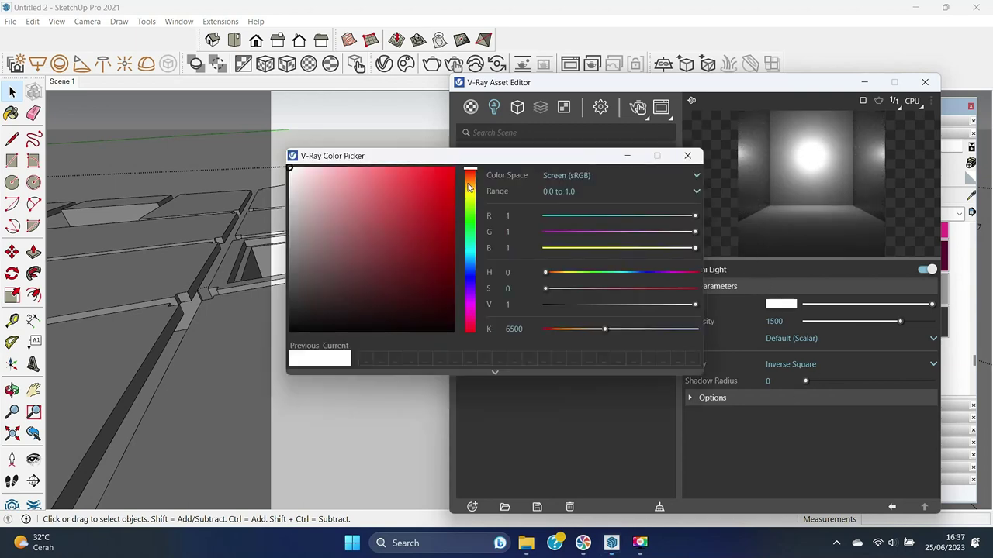
{"action": "left_click", "coordinate": [471, 187]}
{"action": "left_click", "coordinate": [304, 188]}
{"action": "left_click", "coordinate": [687, 155]}
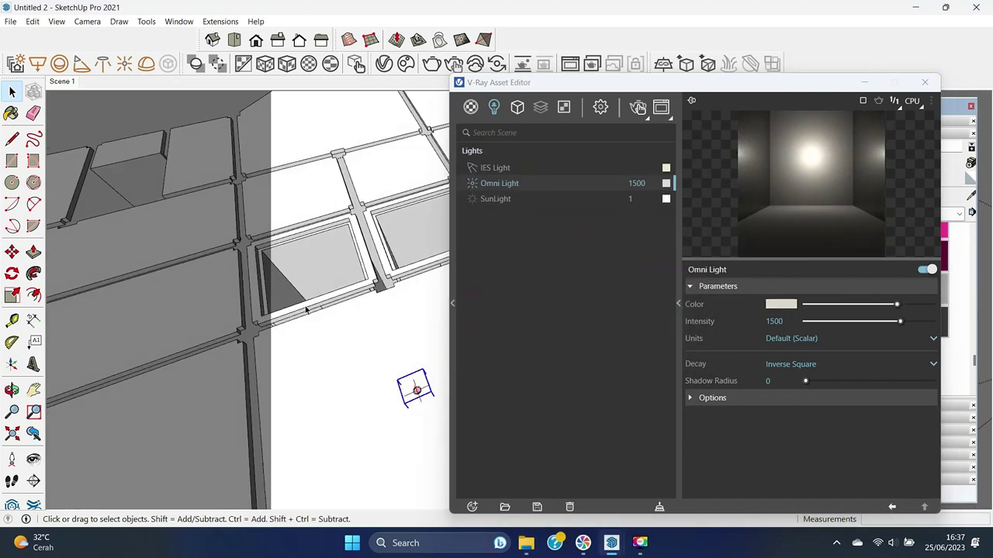
Step: Copy the light onto the first several slab panels
{"action": "scroll", "coordinate": [481, 345], "scroll_direction": "up", "scroll_amount": 3}
{"action": "key", "text": "m"}
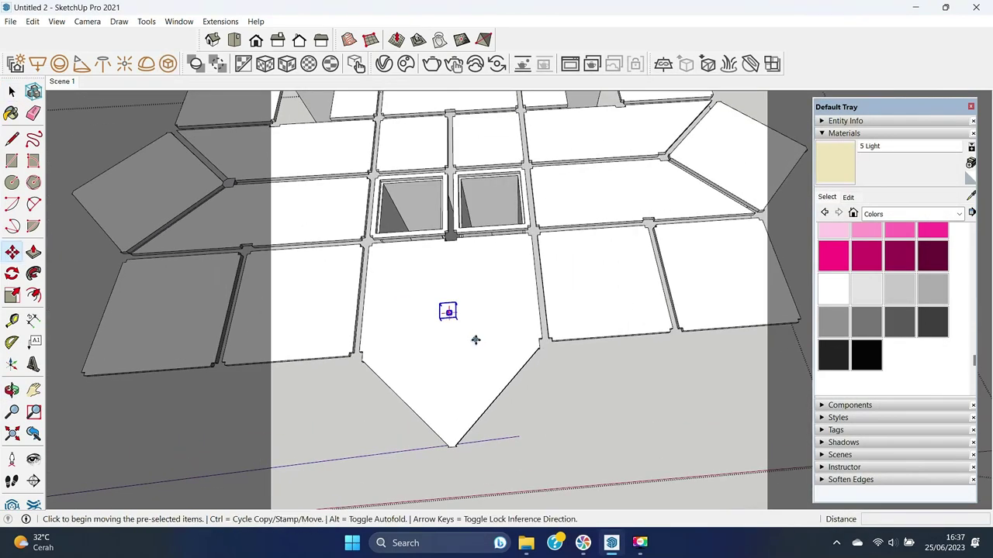
{"action": "left_click", "coordinate": [474, 337]}
{"action": "left_click", "coordinate": [328, 326]}
{"action": "scroll", "coordinate": [328, 326], "scroll_direction": "up", "scroll_amount": 2}
{"action": "left_click", "coordinate": [454, 317]}
{"action": "left_click", "coordinate": [322, 326]}
{"action": "middle_click_drag", "start_coordinate": [322, 327], "coordinate": [516, 318]}
{"action": "left_click", "coordinate": [516, 318]}
{"action": "left_click", "coordinate": [516, 318]}
{"action": "left_click", "coordinate": [630, 311]}
{"action": "left_click", "coordinate": [630, 311]}
{"action": "left_click", "coordinate": [558, 237]}
{"action": "mouse_move", "coordinate": [558, 237]}
{"action": "middle_mouse_down"}
{"action": "mouse_move", "coordinate": [580, 215]}
{"action": "mouse_move", "coordinate": [460, 277]}
{"action": "middle_mouse_up"}
Step: Copy the light onto the right-hand panels and the left diamond panel
{"action": "key", "text": "ctrl"}
{"action": "left_click", "coordinate": [460, 277]}
{"action": "left_click", "coordinate": [627, 177]}
{"action": "left_click", "coordinate": [627, 178]}
{"action": "left_click", "coordinate": [388, 194]}
{"action": "mouse_move", "coordinate": [388, 195]}
{"action": "middle_mouse_down"}
{"action": "mouse_move", "coordinate": [581, 215]}
{"action": "mouse_move", "coordinate": [634, 191]}
{"action": "middle_mouse_up"}
{"action": "left_click", "coordinate": [619, 204]}
{"action": "left_click", "coordinate": [619, 203]}
{"action": "left_click", "coordinate": [726, 199]}
{"action": "middle_click_drag", "start_coordinate": [726, 199], "coordinate": [651, 167]}
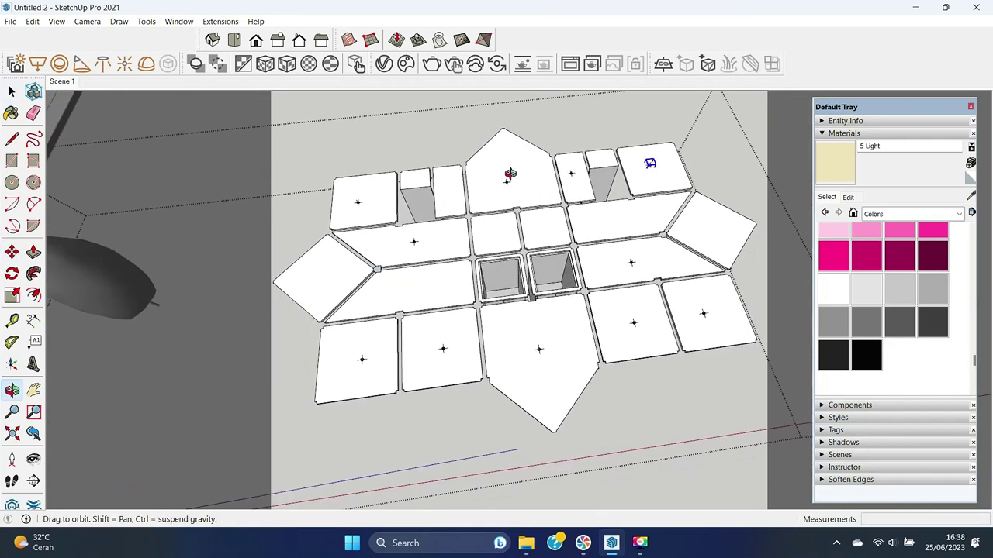
{"action": "scroll", "coordinate": [450, 232], "scroll_direction": "up", "scroll_amount": 3}
{"action": "left_click", "coordinate": [450, 233]}
{"action": "left_click", "coordinate": [425, 300]}
{"action": "key", "text": "space"}
{"action": "scroll", "coordinate": [469, 263], "scroll_direction": "up", "scroll_amount": 5}
Step: Group the junction block and return to the Scene 1 exterior view
{"action": "key", "text": "p"}
{"action": "key", "text": "space"}
{"action": "left_click", "coordinate": [475, 264]}
{"action": "right_click", "coordinate": [476, 266]}
{"action": "left_click", "coordinate": [516, 360]}
{"action": "mouse_move", "coordinate": [516, 364]}
{"action": "middle_mouse_down"}
{"action": "mouse_move", "coordinate": [401, 253]}
{"action": "mouse_move", "coordinate": [347, 219]}
{"action": "middle_mouse_up"}
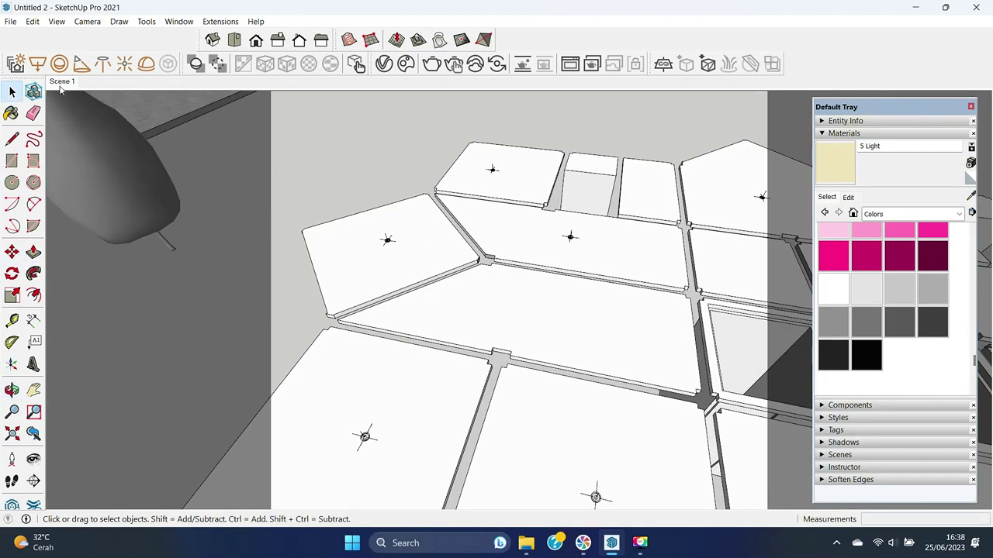
{"action": "left_click", "coordinate": [62, 81]}
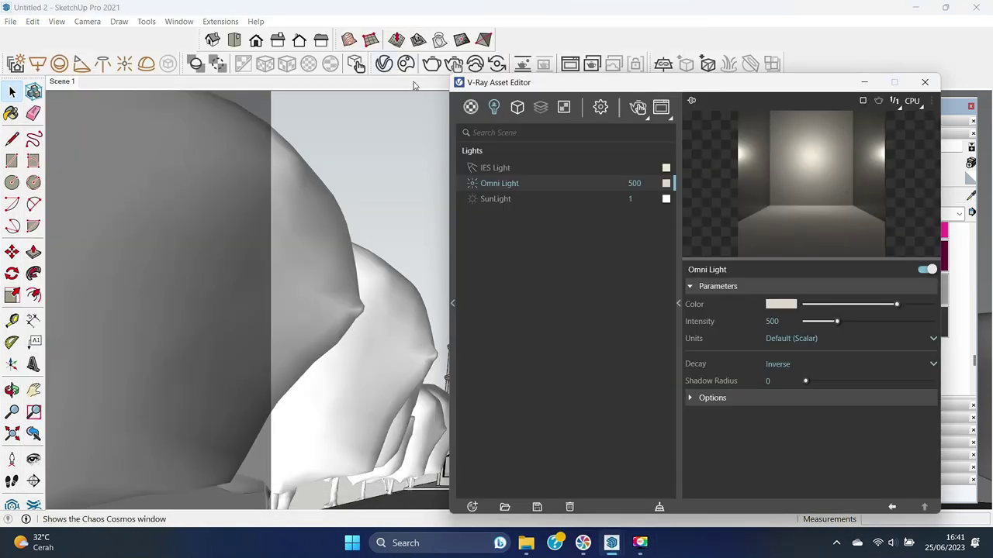
Step: Add an Extra Texture render element and assign it a Dirt texture
{"action": "left_click", "coordinate": [546, 109]}
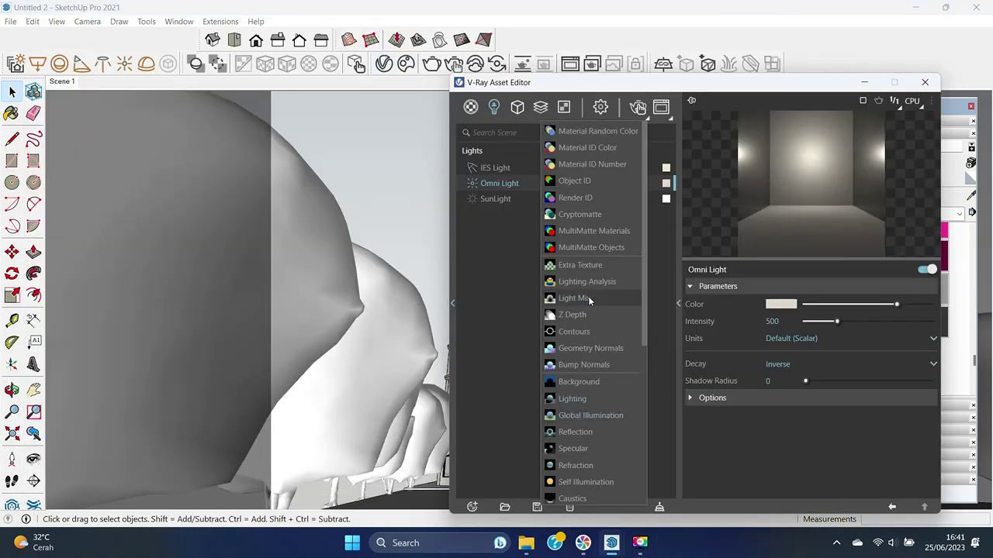
{"action": "left_click", "coordinate": [513, 296]}
{"action": "left_click", "coordinate": [541, 108]}
{"action": "scroll", "coordinate": [574, 429], "scroll_direction": "down", "scroll_amount": 5}
{"action": "scroll", "coordinate": [574, 246], "scroll_direction": "up", "scroll_amount": 5}
{"action": "left_click", "coordinate": [580, 264]}
{"action": "left_click", "coordinate": [931, 309]}
{"action": "scroll", "coordinate": [907, 295], "scroll_direction": "down", "scroll_amount": 3}
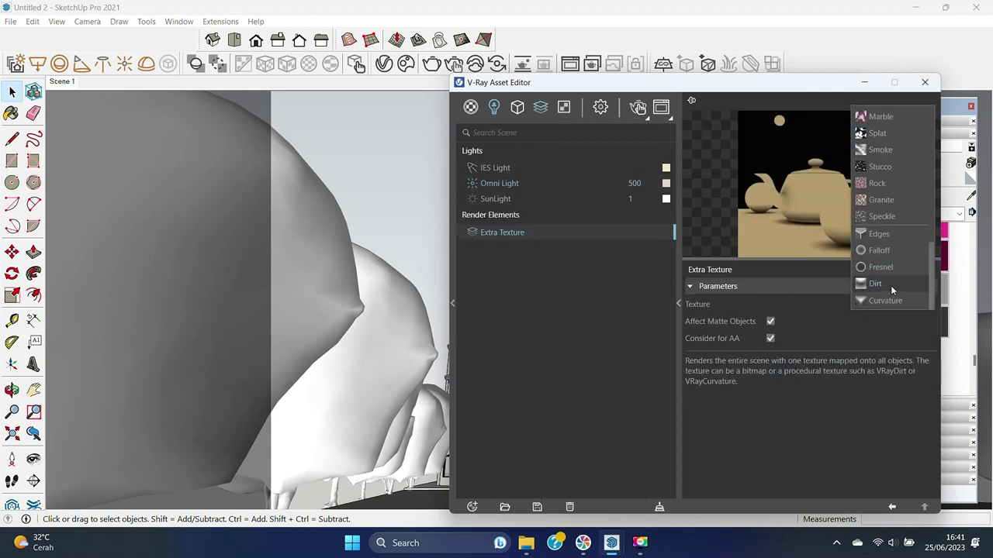
{"action": "left_click", "coordinate": [890, 283]}
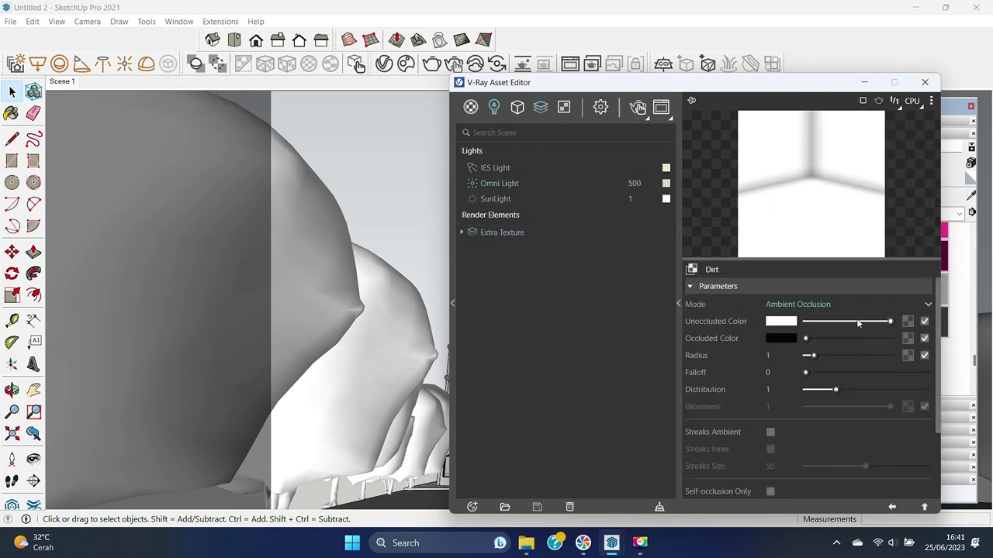
Step: Set the Dirt radius to 7.64 and a slightly grey unoccluded colour
{"action": "mouse_move", "coordinate": [815, 356]}
{"action": "left_mouse_down"}
{"action": "mouse_move", "coordinate": [870, 356]}
{"action": "mouse_move", "coordinate": [866, 374]}
{"action": "left_mouse_up"}
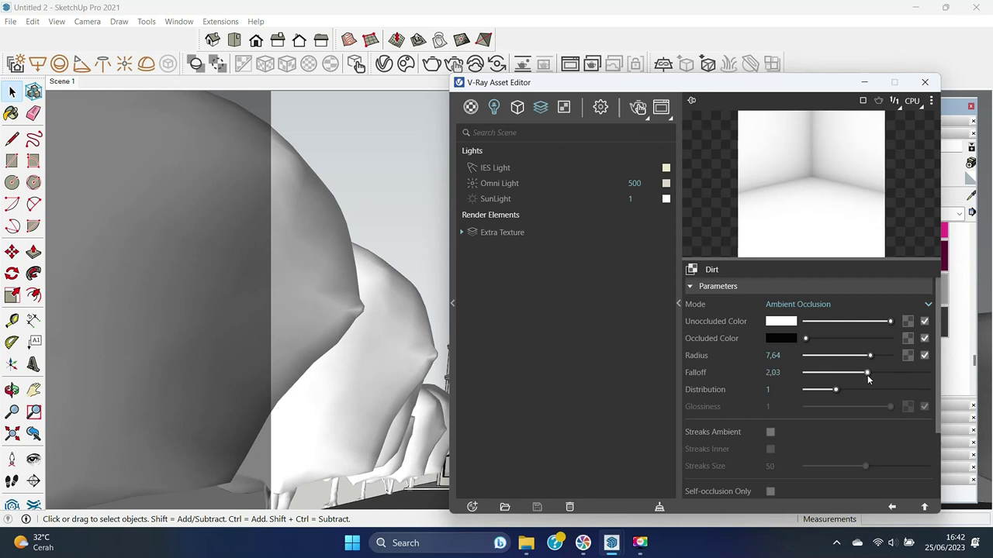
{"action": "left_click_drag", "start_coordinate": [890, 321], "coordinate": [872, 321]}
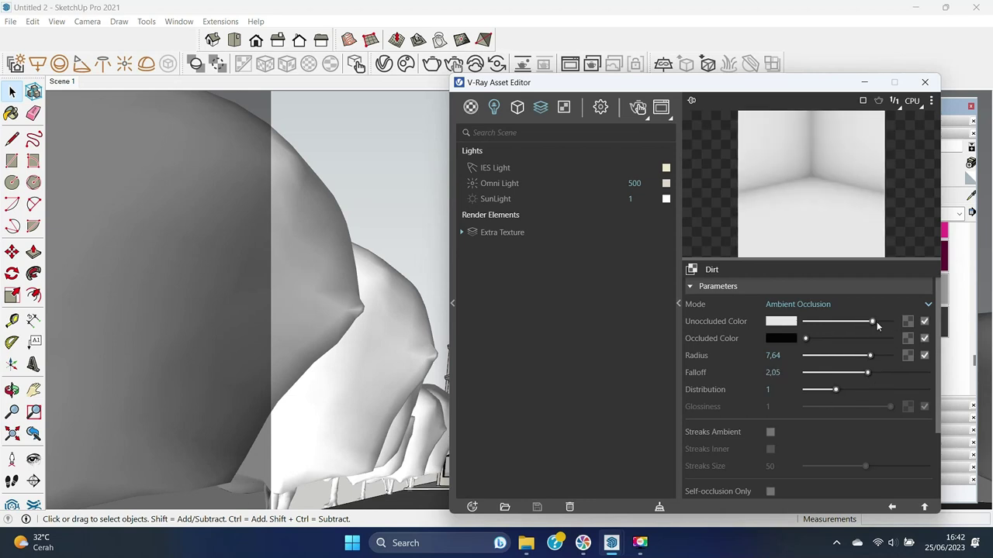
{"action": "left_click", "coordinate": [926, 92]}
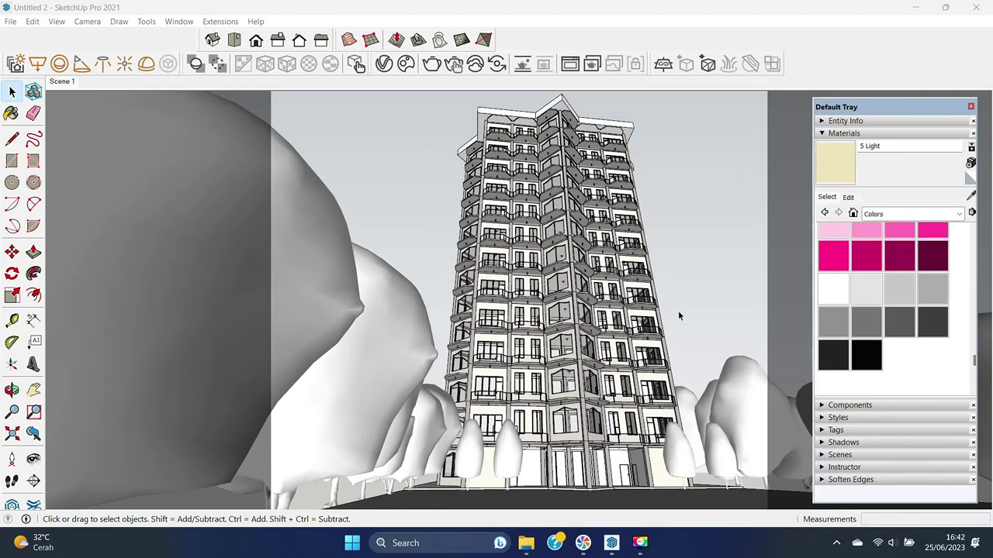
Step: Paint the tower's roof with material 1 and start a V-Ray render
{"action": "double_click", "coordinate": [487, 111]}
{"action": "left_click", "coordinate": [635, 314], "text": "alt"}
{"action": "left_click", "coordinate": [550, 134]}
{"action": "key", "text": "space"}
{"action": "left_click", "coordinate": [381, 168]}
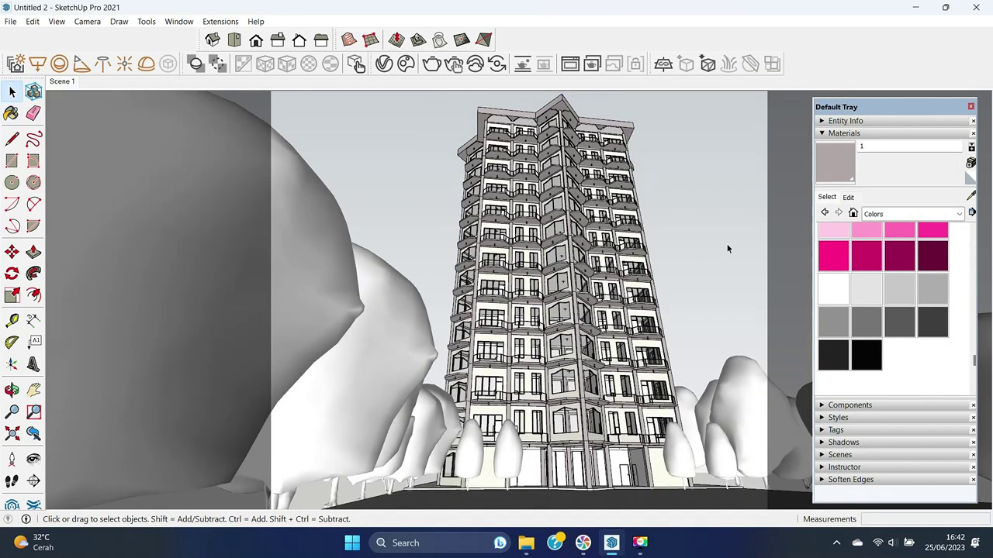
{"action": "left_click", "coordinate": [439, 38]}
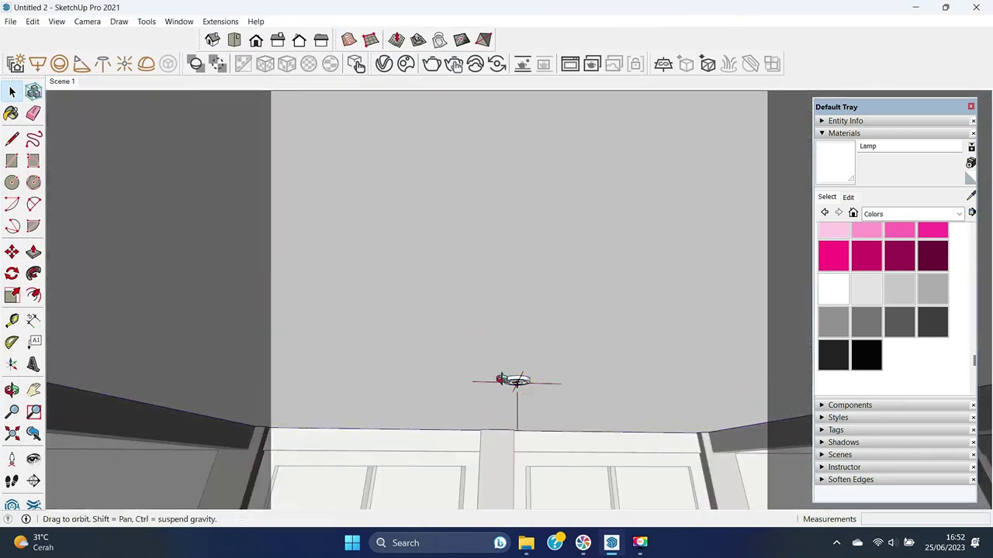
Step: Paste a copy of the ceiling lamp onto the balcony ceiling
{"action": "left_click", "coordinate": [515, 382]}
{"action": "scroll", "coordinate": [554, 373], "scroll_direction": "down", "scroll_amount": 3}
{"action": "mouse_move", "coordinate": [554, 372]}
{"action": "middle_mouse_down"}
{"action": "mouse_move", "coordinate": [628, 402]}
{"action": "mouse_move", "coordinate": [590, 403]}
{"action": "middle_mouse_up"}
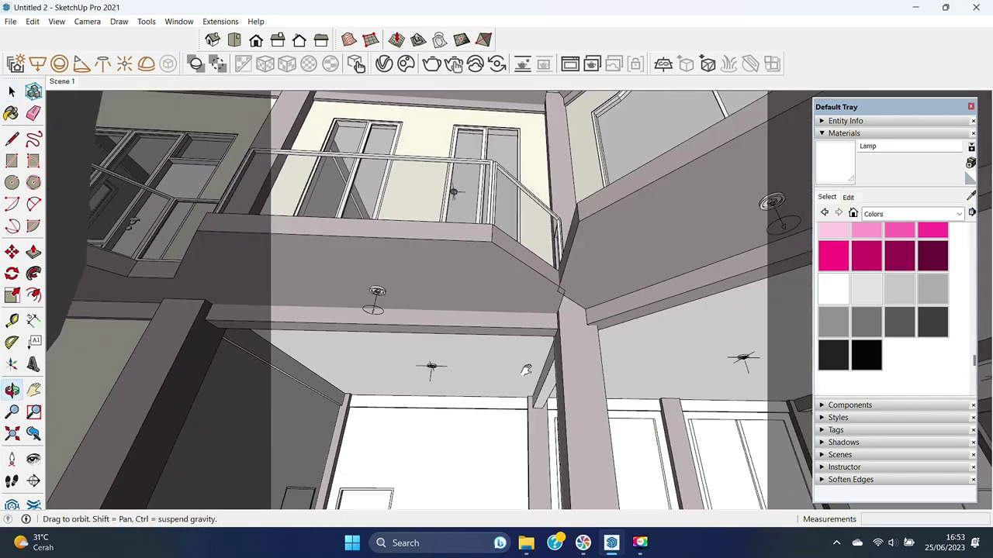
{"action": "scroll", "coordinate": [543, 411], "scroll_direction": "up", "scroll_amount": 5}
{"action": "key", "text": "ctrl+v"}
{"action": "scroll", "coordinate": [543, 411], "scroll_direction": "up", "scroll_amount": 2}
{"action": "left_click", "coordinate": [449, 449]}
{"action": "middle_click_drag", "start_coordinate": [449, 450], "coordinate": [522, 419]}
Step: Copy the lamp to another spot on the balcony ceiling and return to Scene 1
{"action": "left_click", "coordinate": [469, 415]}
{"action": "scroll", "coordinate": [481, 342], "scroll_direction": "up", "scroll_amount": 3}
{"action": "scroll", "coordinate": [495, 351], "scroll_direction": "down", "scroll_amount": 3}
{"action": "middle_click_drag", "start_coordinate": [495, 351], "coordinate": [437, 282]}
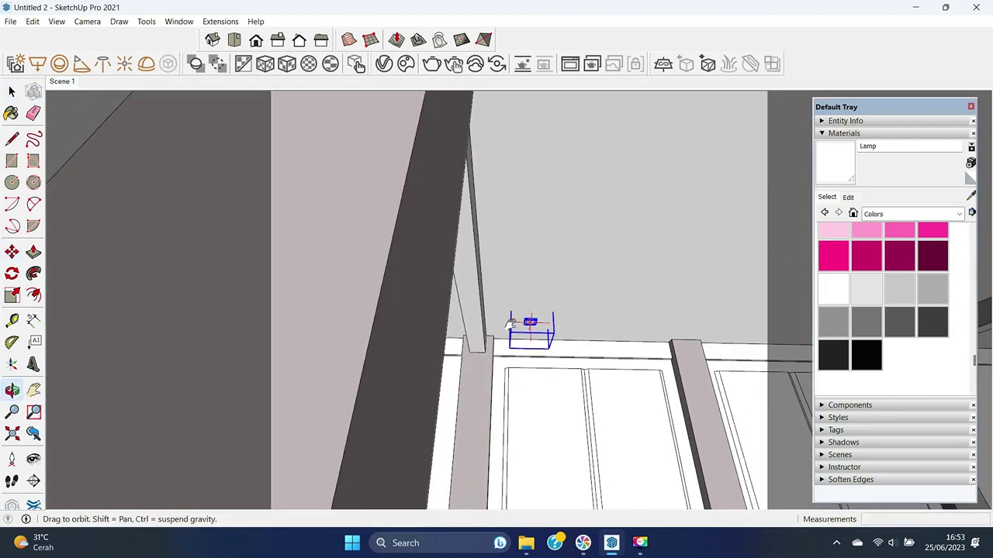
{"action": "key", "text": "ctrl"}
{"action": "scroll", "coordinate": [554, 294], "scroll_direction": "up", "scroll_amount": 2}
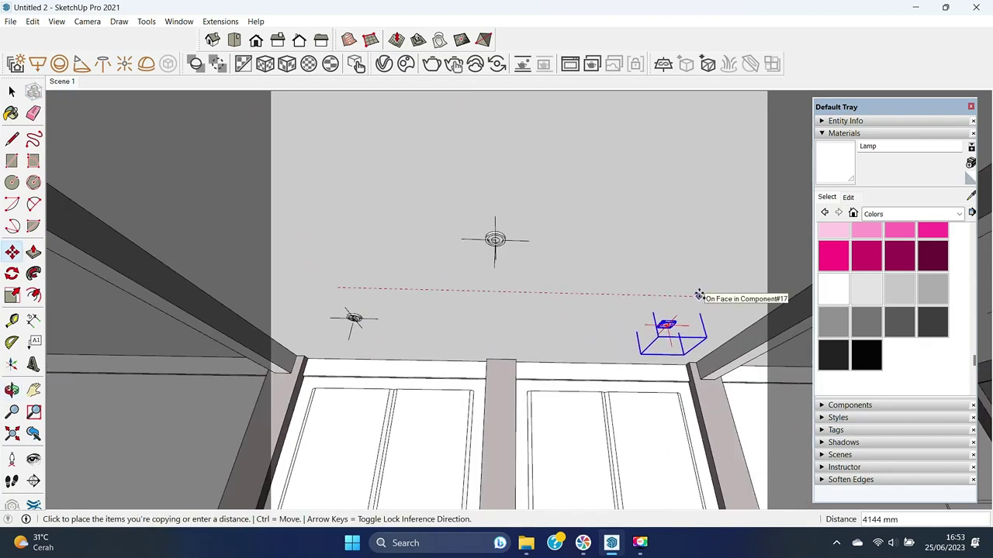
{"action": "left_click", "coordinate": [701, 287]}
{"action": "middle_click_drag", "start_coordinate": [701, 288], "coordinate": [267, 221]}
{"action": "key", "text": "space"}
{"action": "left_click", "coordinate": [62, 82]}
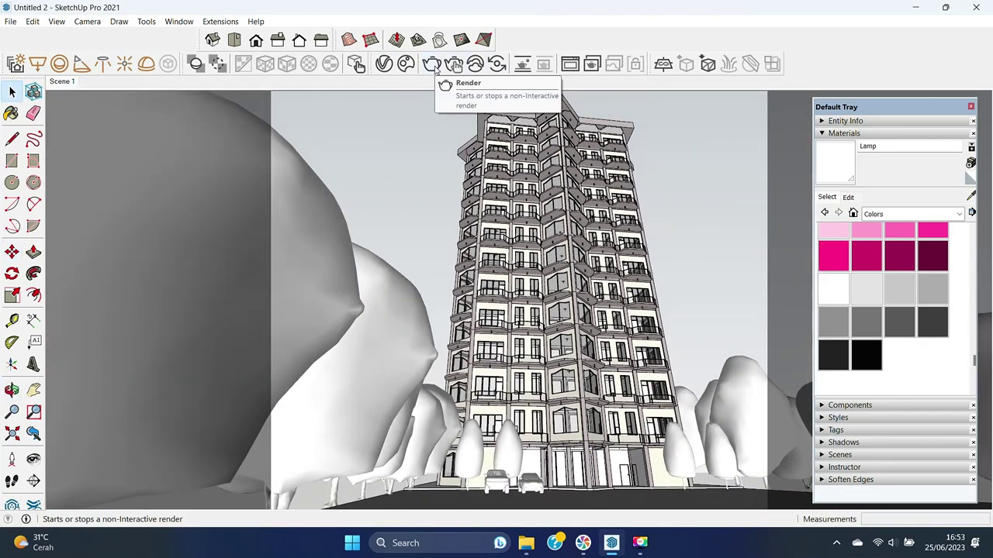
Step: Render the tower in V-Ray, then show the Asset Editor's Materials list
{"action": "left_click", "coordinate": [435, 67]}
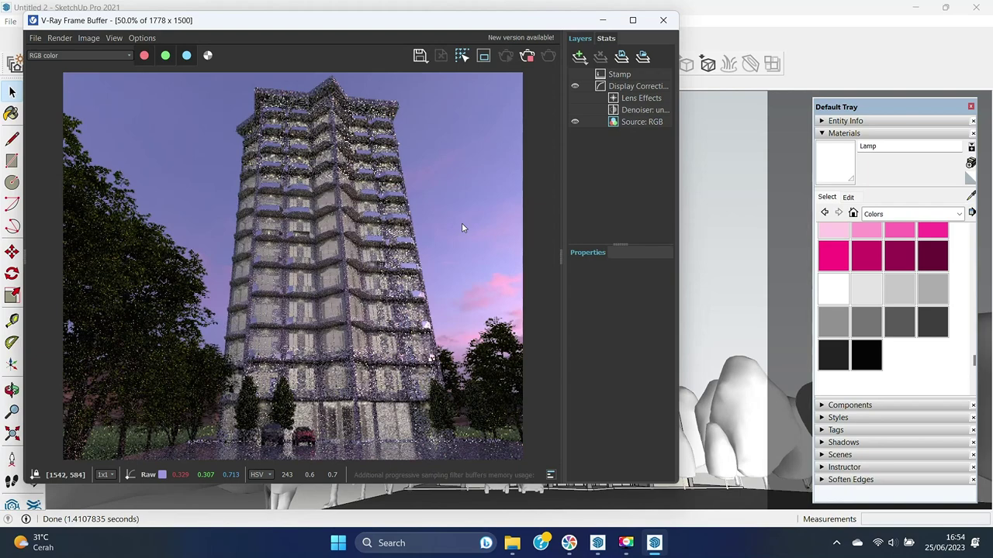
{"action": "left_click", "coordinate": [663, 20]}
{"action": "left_click", "coordinate": [384, 63]}
{"action": "left_click", "coordinate": [279, 203]}
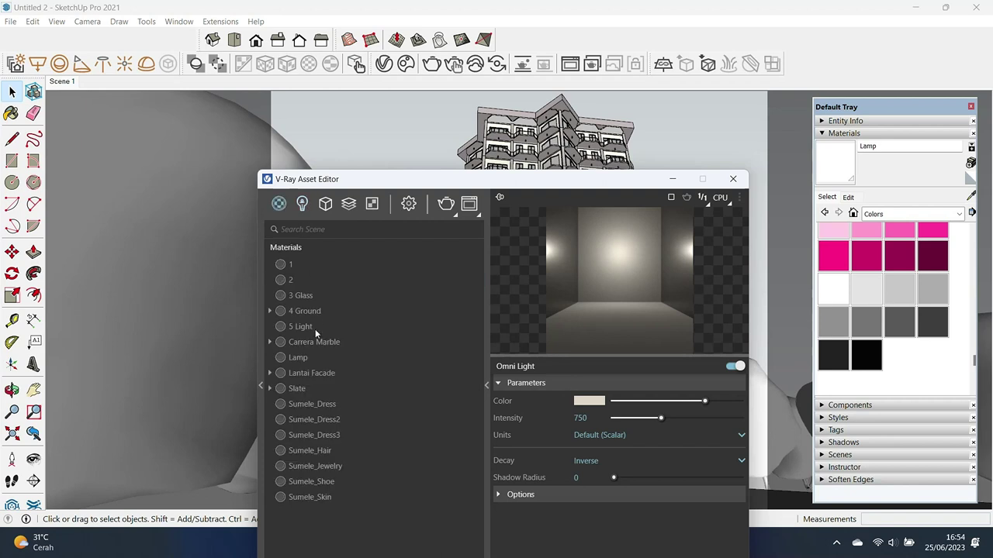
Step: Give Lantai Facade 0.65 reflection glossiness and a light-grey reflection colour, then re-render
{"action": "left_click", "coordinate": [304, 311]}
{"action": "left_click", "coordinate": [314, 342]}
{"action": "left_click", "coordinate": [314, 372]}
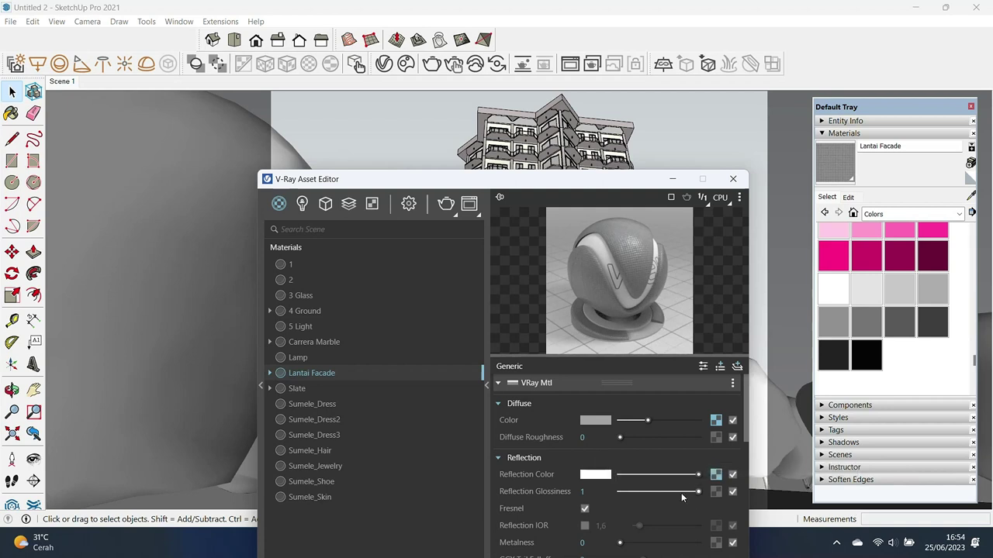
{"action": "left_click", "coordinate": [675, 474]}
{"action": "left_click", "coordinate": [672, 492]}
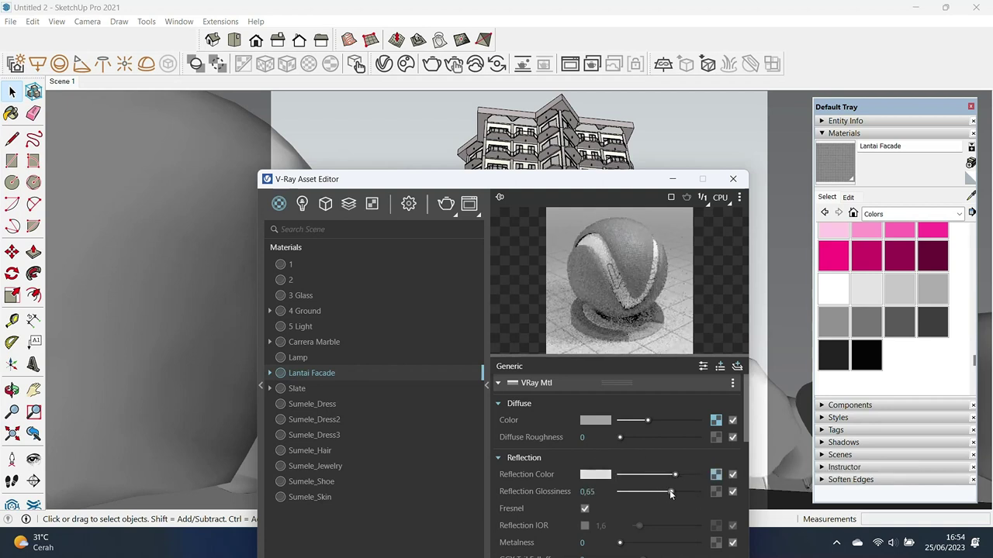
{"action": "left_click_drag", "start_coordinate": [689, 478], "coordinate": [700, 471]}
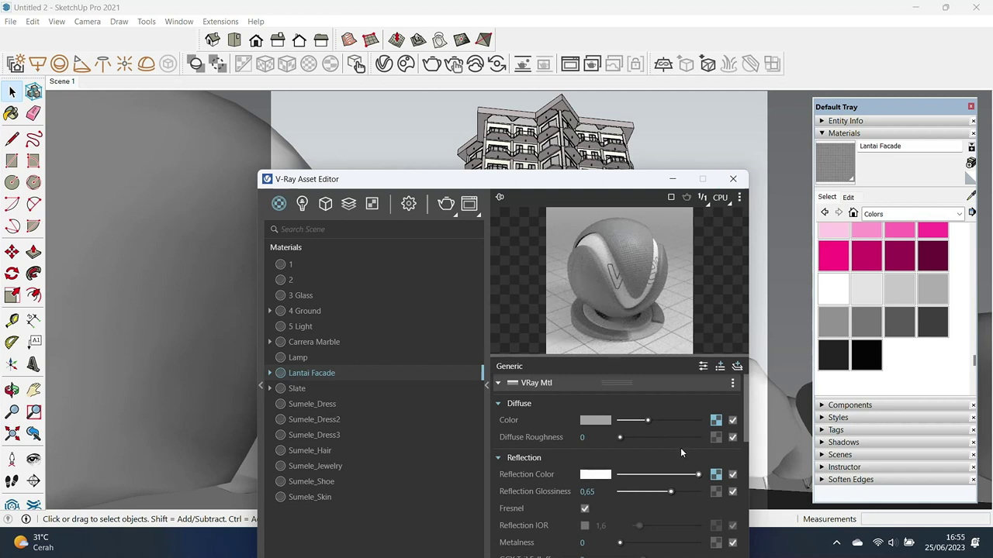
{"action": "left_click", "coordinate": [684, 474]}
{"action": "left_click", "coordinate": [733, 179]}
{"action": "left_click", "coordinate": [432, 67]}
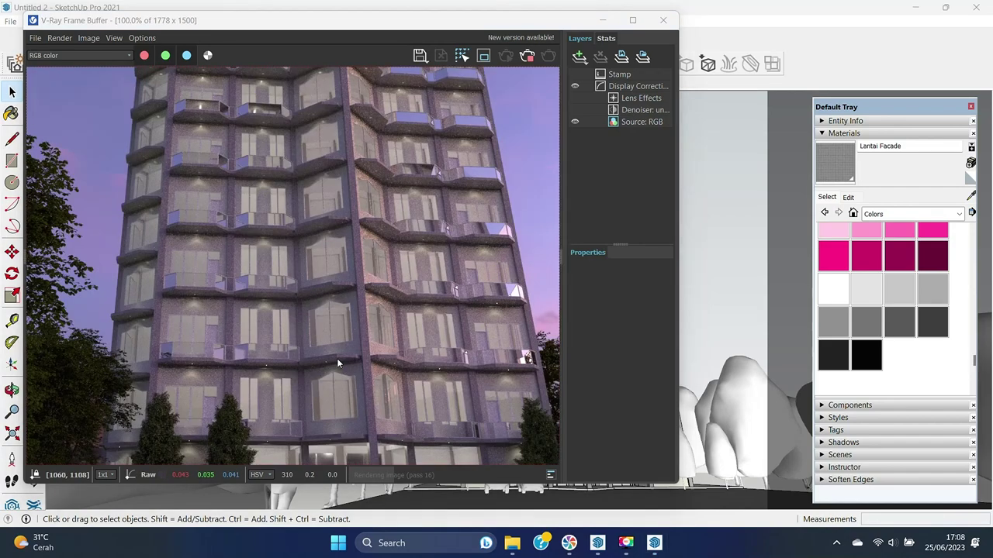
Step: Zoom in and out on the finished dusk render in the V-Ray Frame Buffer
{"action": "scroll", "coordinate": [336, 358], "scroll_direction": "up", "scroll_amount": 1}
{"action": "scroll", "coordinate": [294, 157], "scroll_direction": "down", "scroll_amount": 1}
{"action": "scroll", "coordinate": [369, 383], "scroll_direction": "down", "scroll_amount": 1}
{"action": "scroll", "coordinate": [362, 403], "scroll_direction": "up", "scroll_amount": 1}
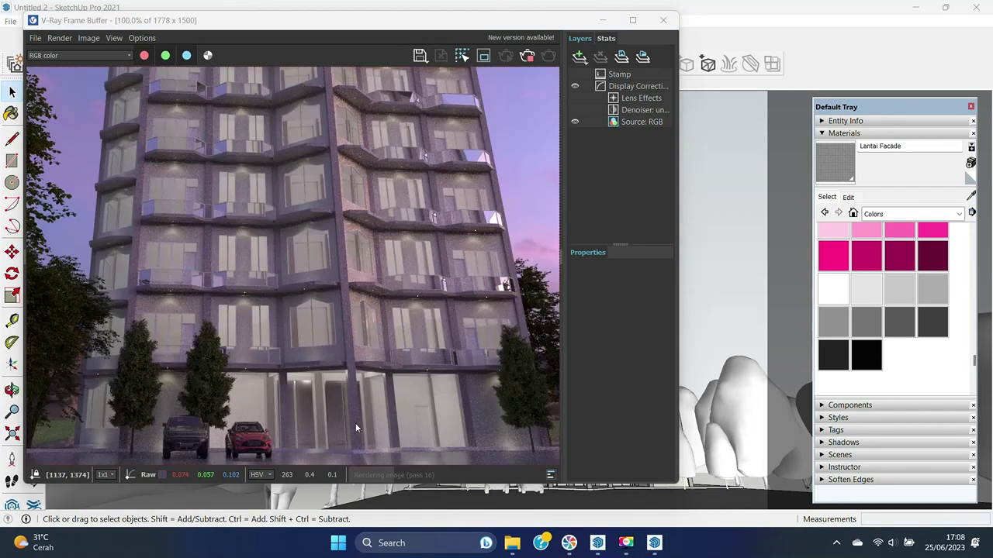
{"action": "scroll", "coordinate": [355, 423], "scroll_direction": "down", "scroll_amount": 1}
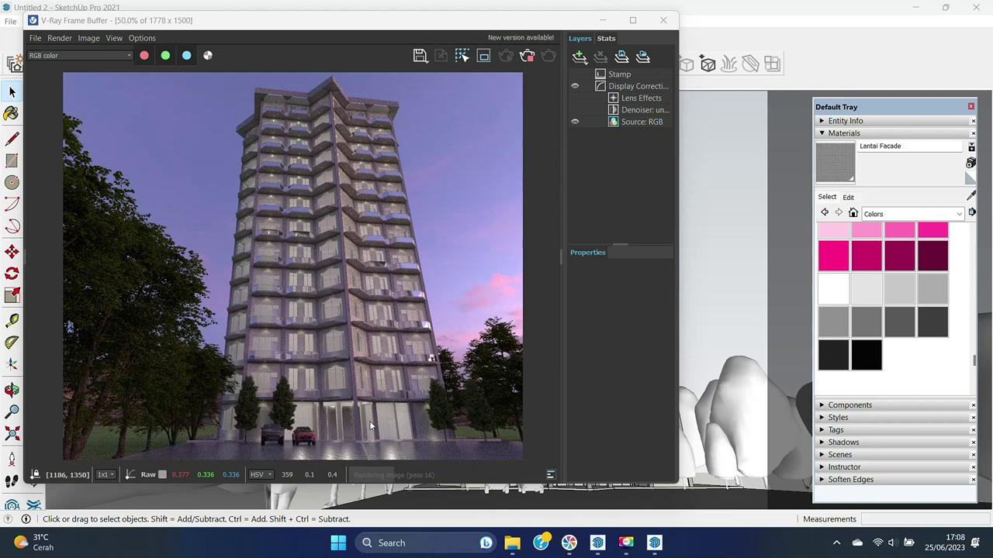